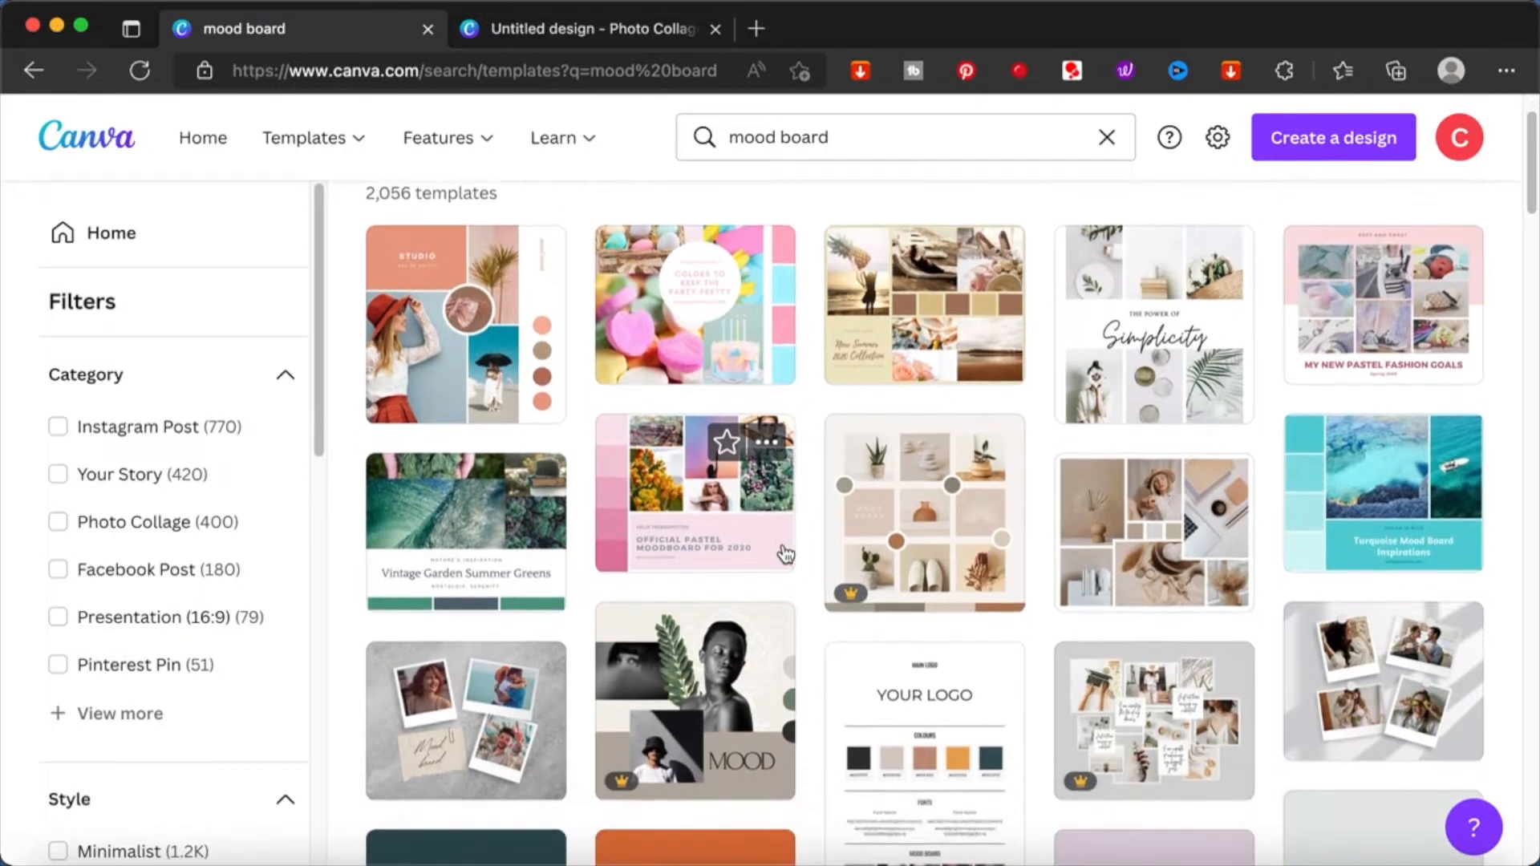
- Browse the mood board templates and open the "New Summer 2020 Collection" photo collage template
{"action": "scroll", "coordinate": [785, 553], "scroll_direction": "down", "scroll_amount": 3}
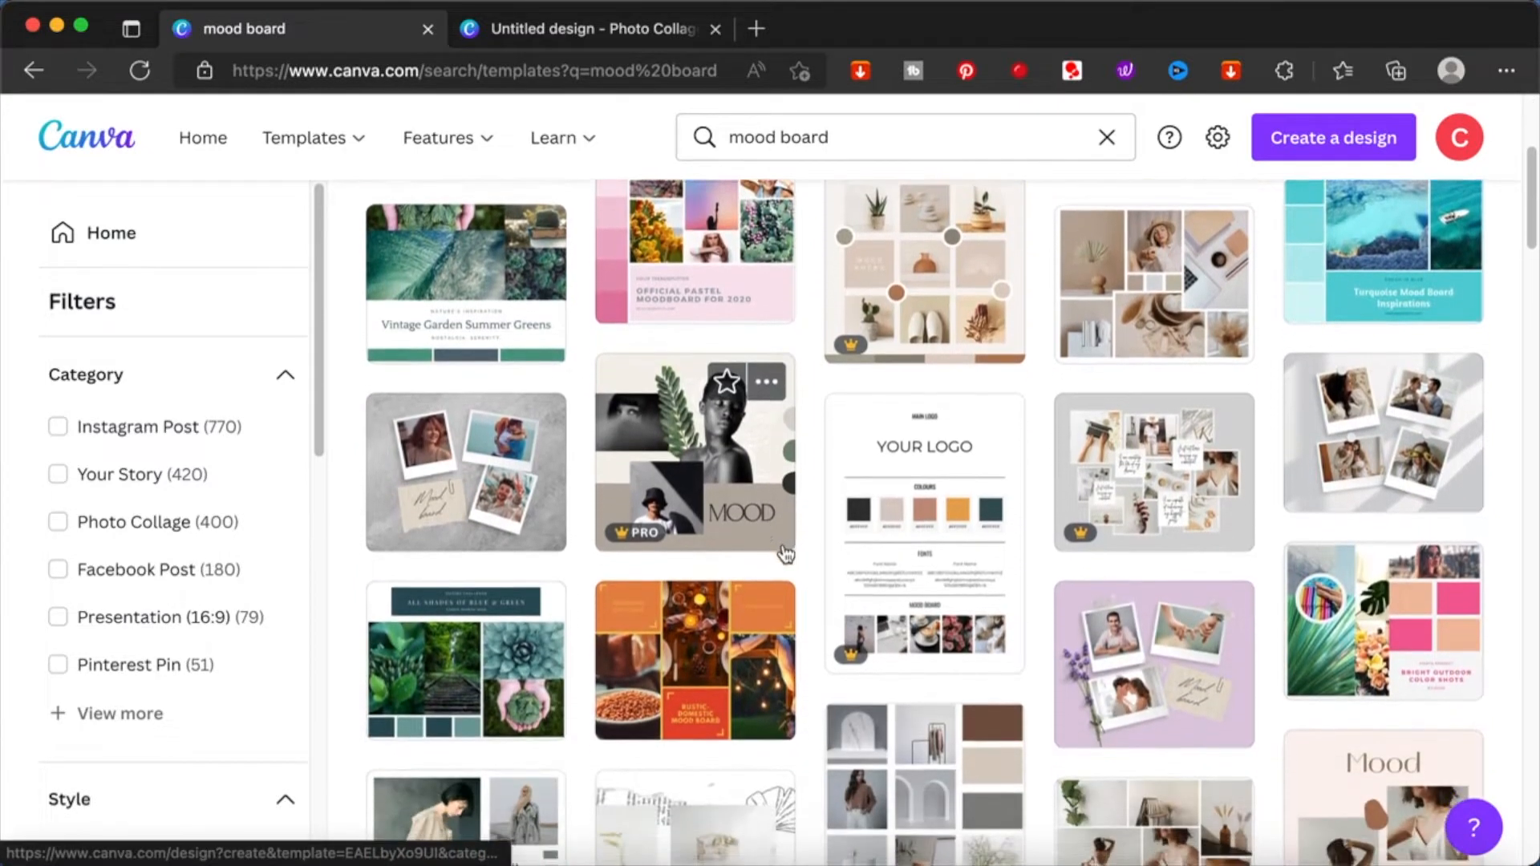
{"action": "scroll", "coordinate": [784, 553], "scroll_direction": "down", "scroll_amount": 4}
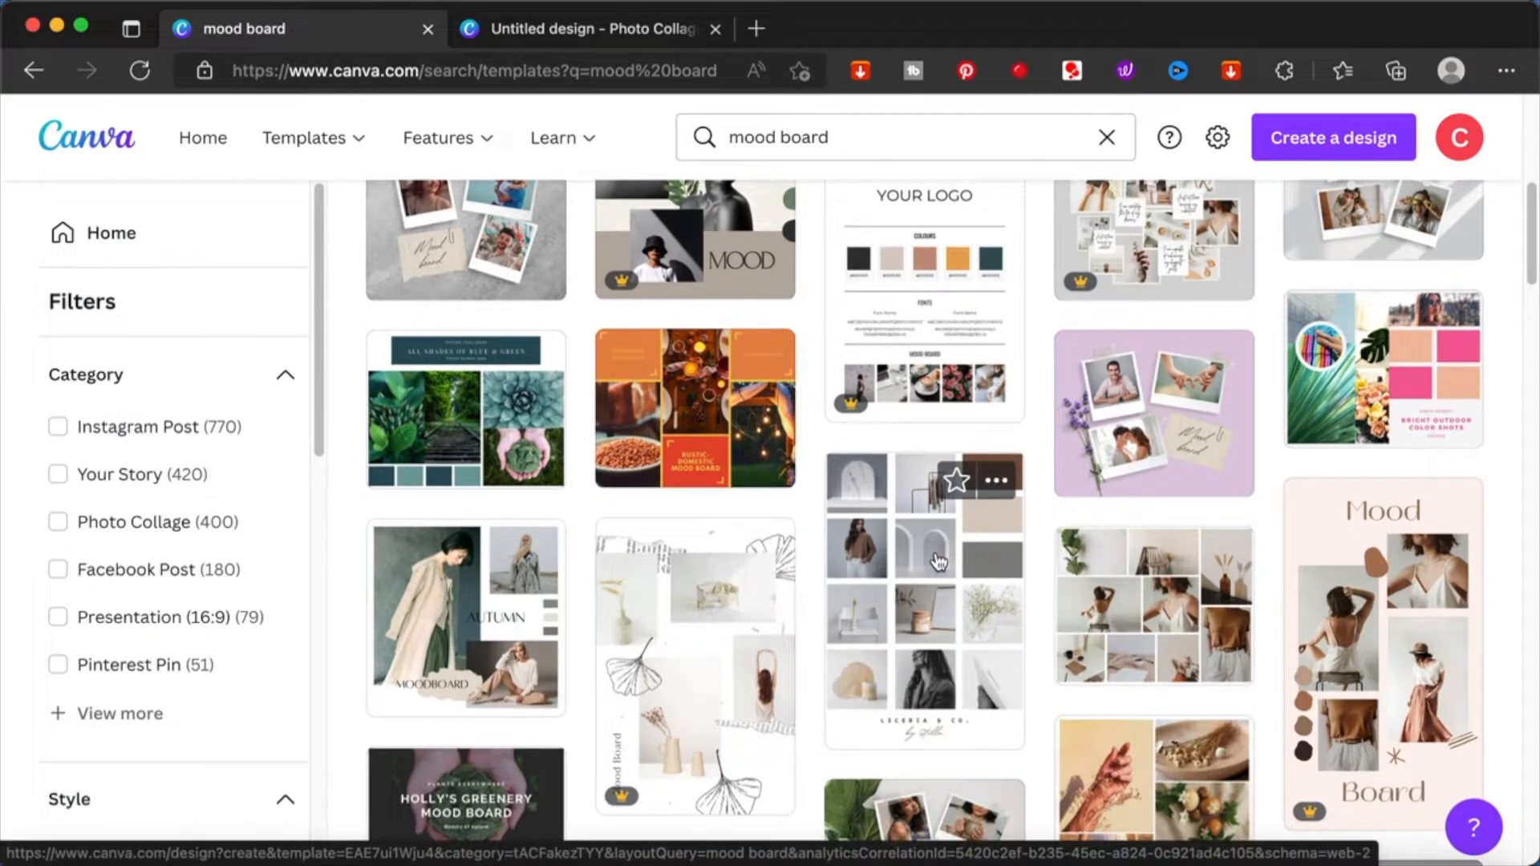
{"action": "scroll", "coordinate": [937, 555], "scroll_direction": "up", "scroll_amount": 3}
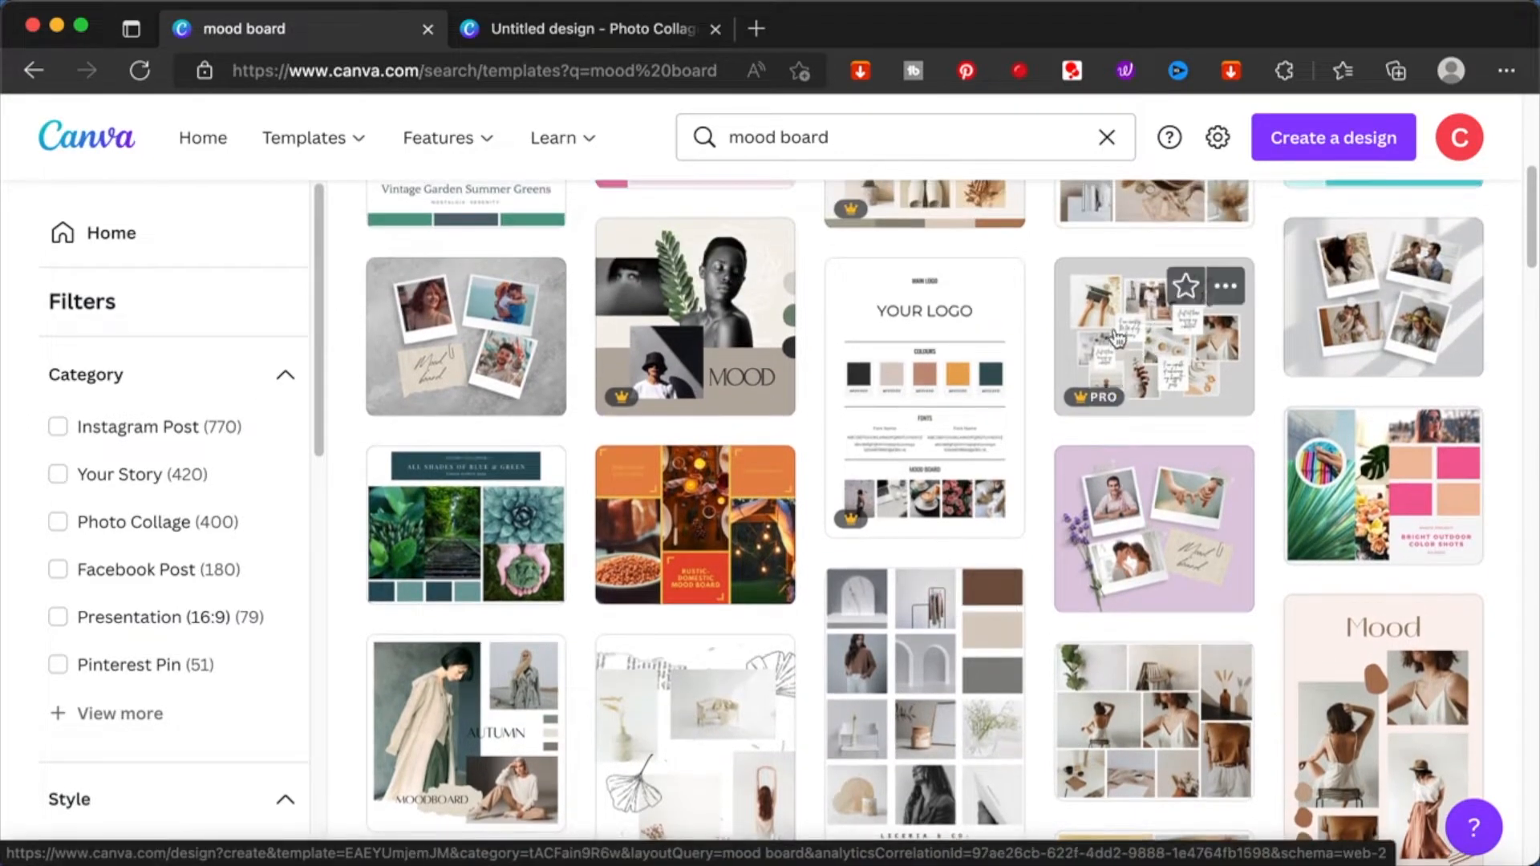
{"action": "scroll", "coordinate": [1130, 402], "scroll_direction": "down", "scroll_amount": 5}
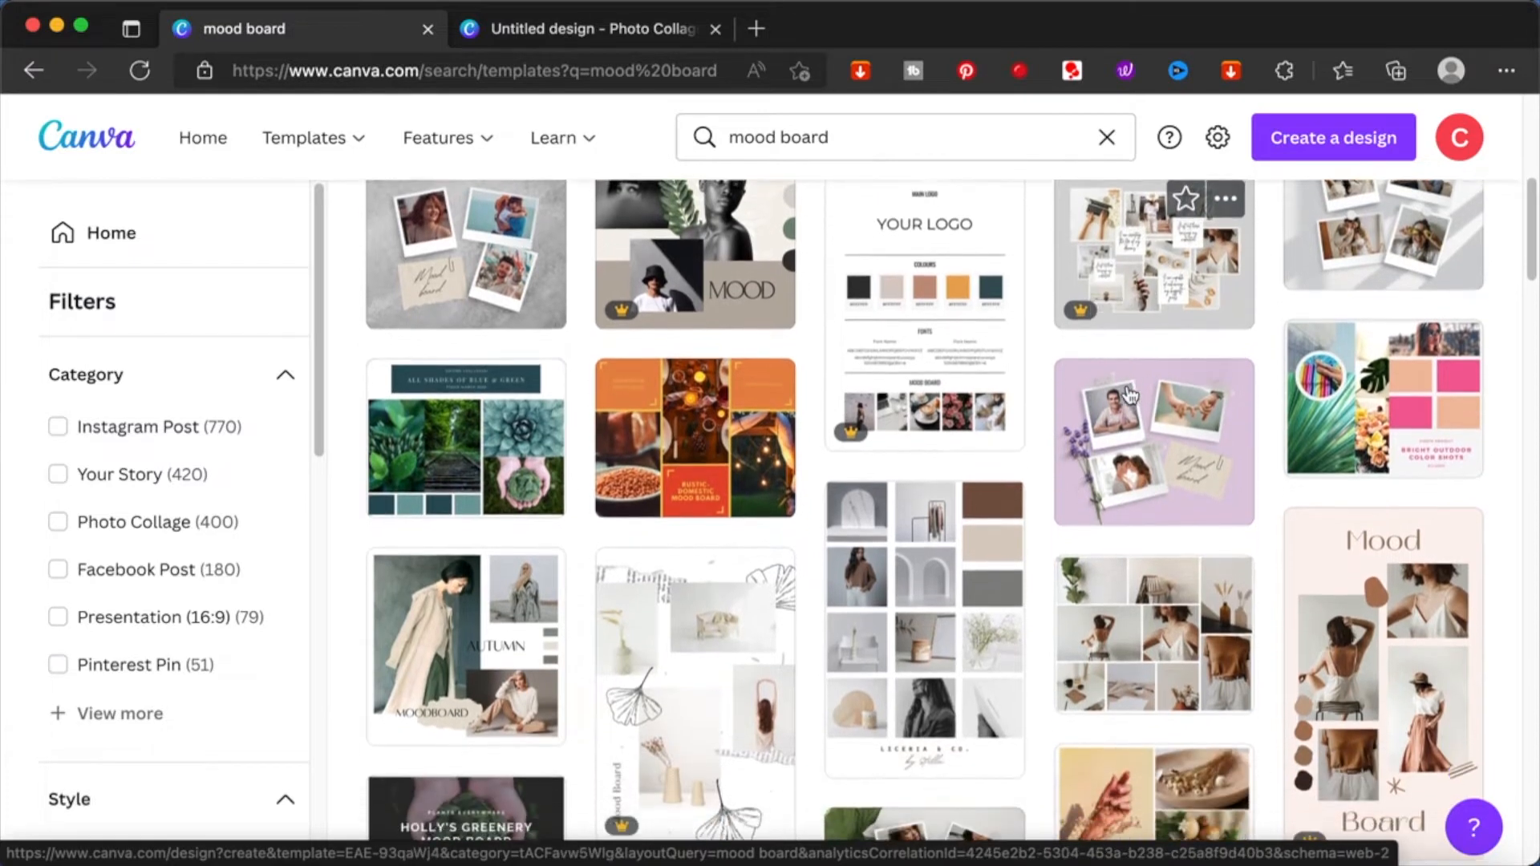
{"action": "scroll", "coordinate": [1130, 388], "scroll_direction": "down", "scroll_amount": 5}
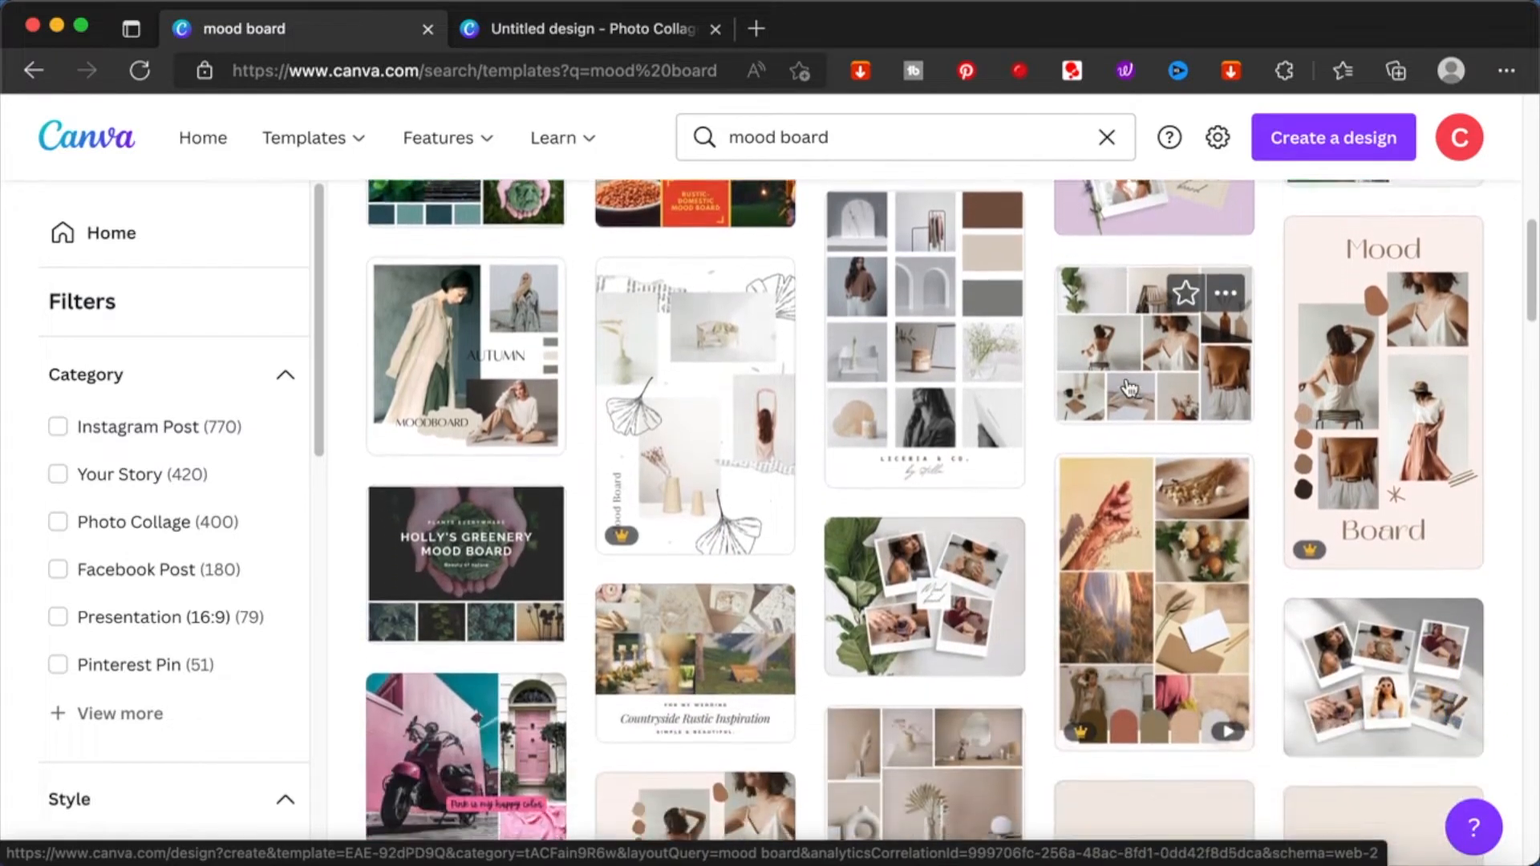
{"action": "scroll", "coordinate": [1130, 388], "scroll_direction": "down", "scroll_amount": 5}
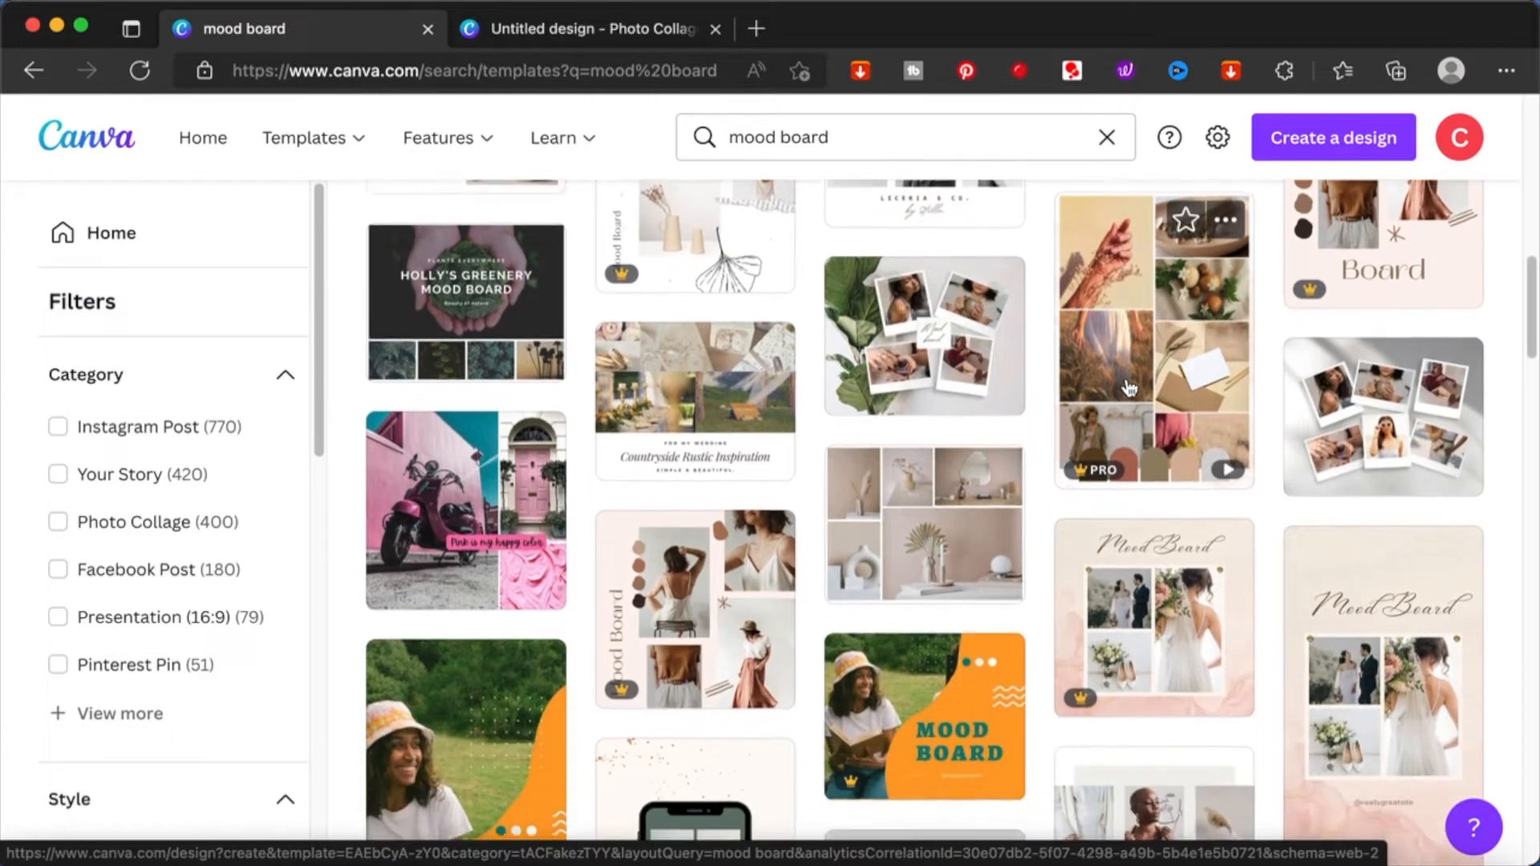
{"action": "scroll", "coordinate": [1130, 389], "scroll_direction": "down", "scroll_amount": 5}
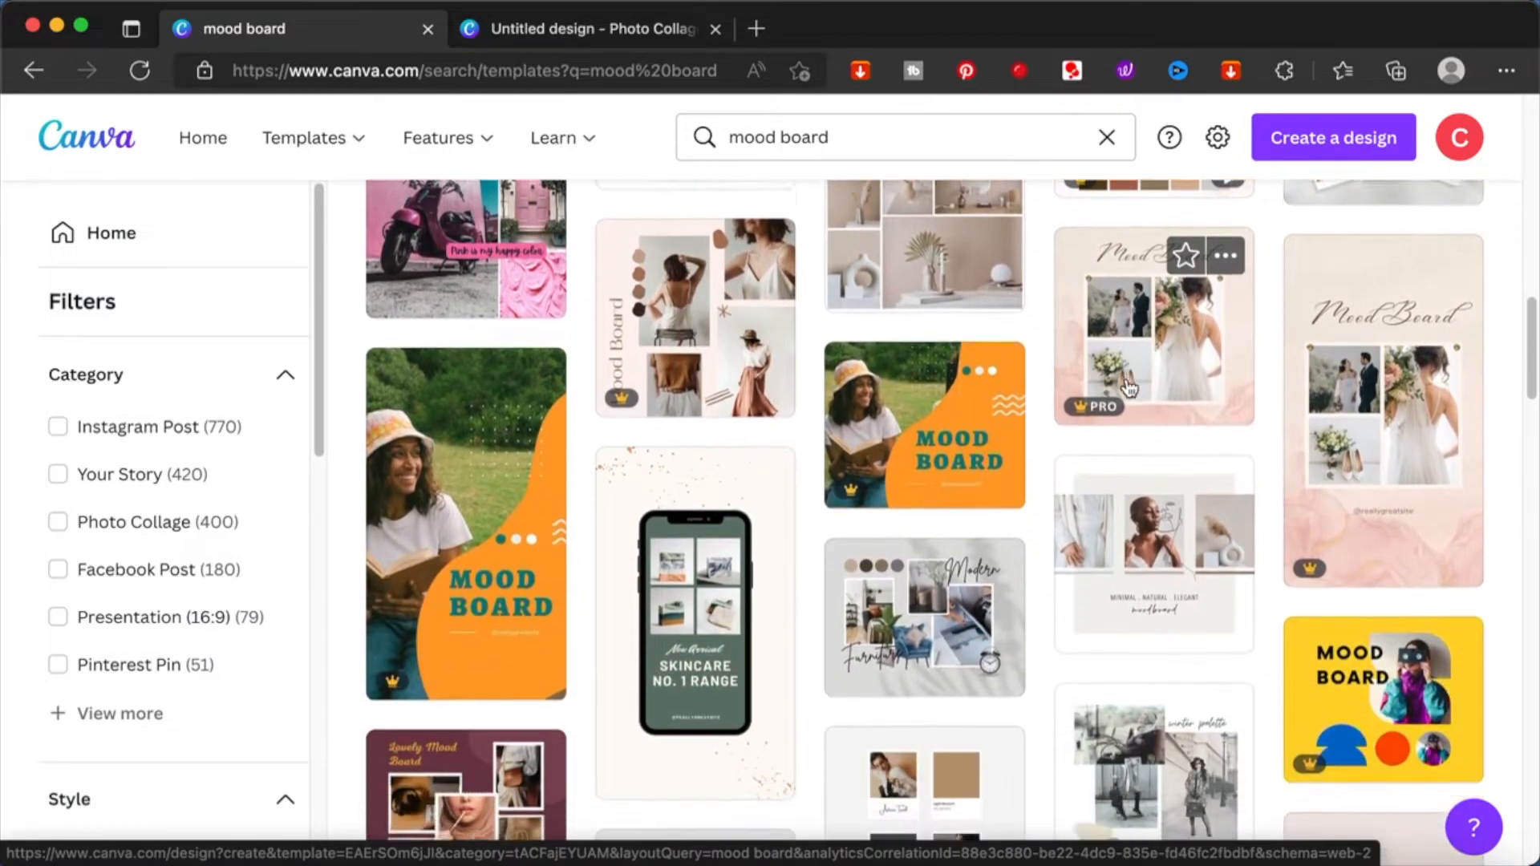
{"action": "scroll", "coordinate": [1129, 388], "scroll_direction": "down", "scroll_amount": 5}
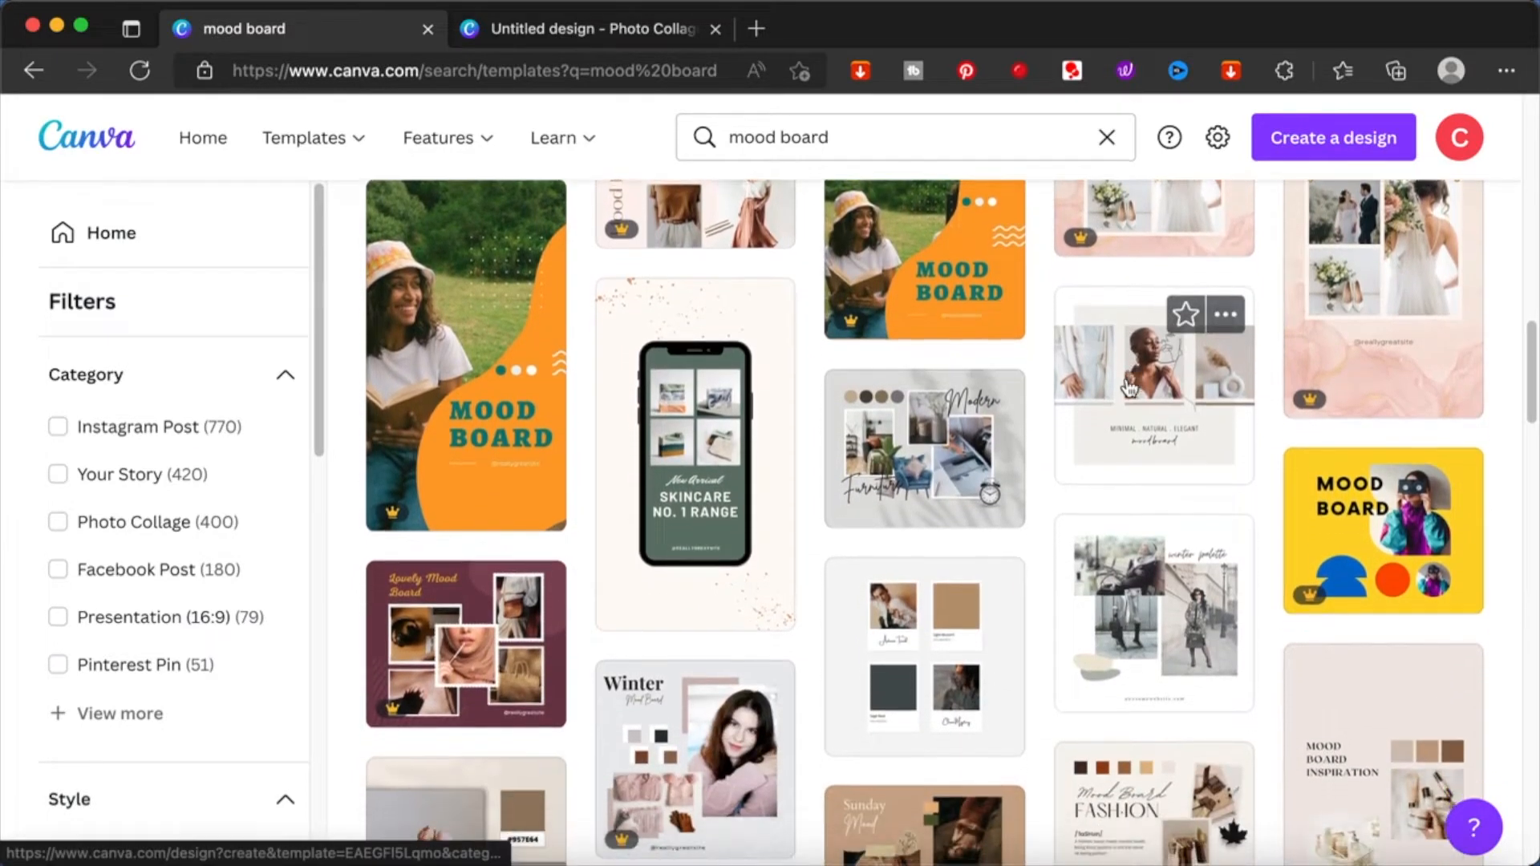
{"action": "scroll", "coordinate": [1129, 388], "scroll_direction": "down", "scroll_amount": 2}
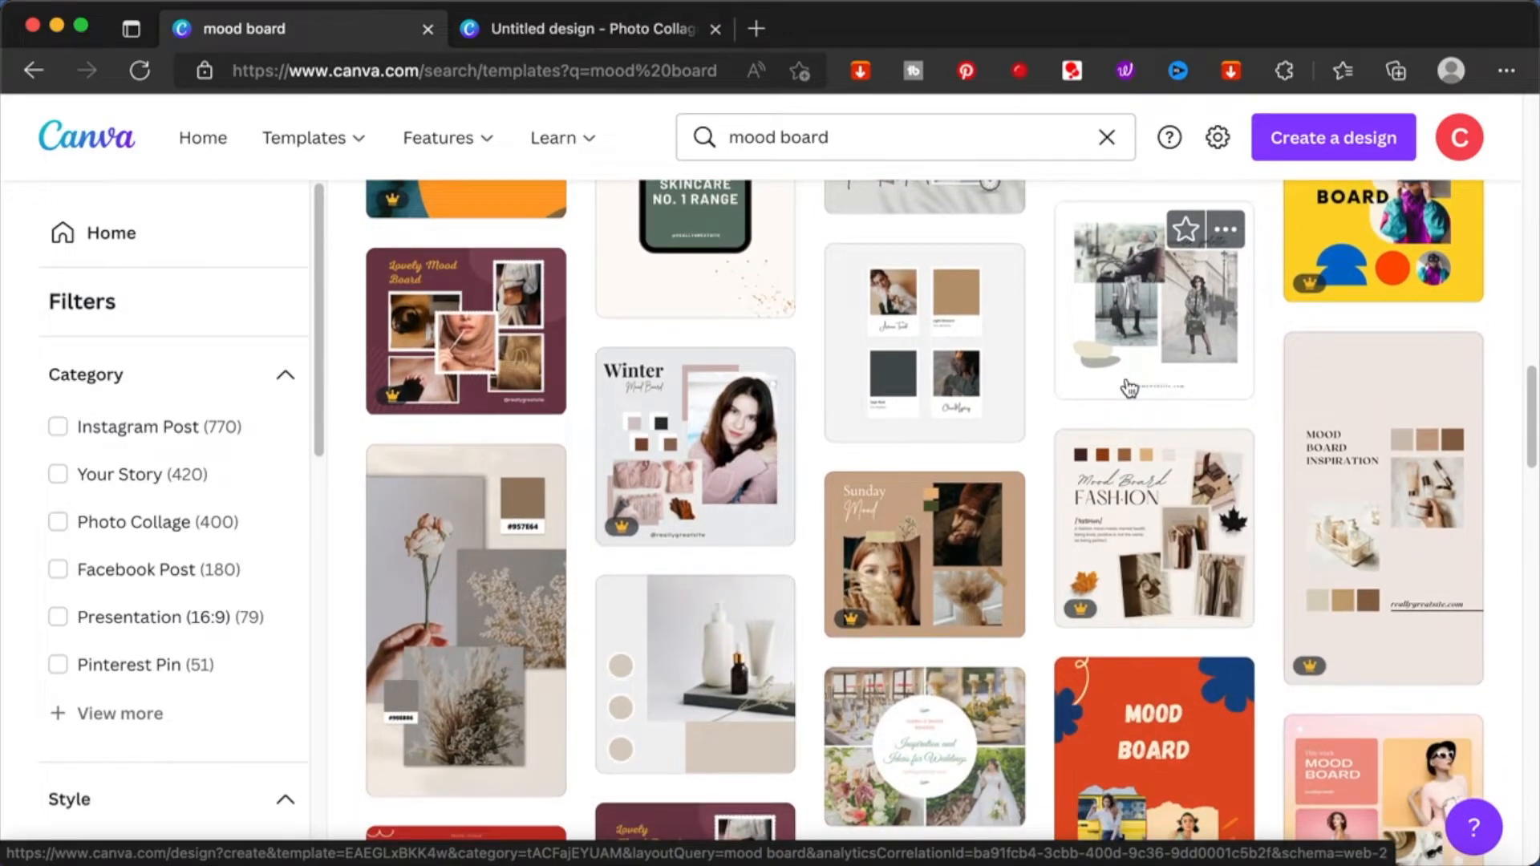
{"action": "scroll", "coordinate": [1129, 388], "scroll_direction": "up", "scroll_amount": 15}
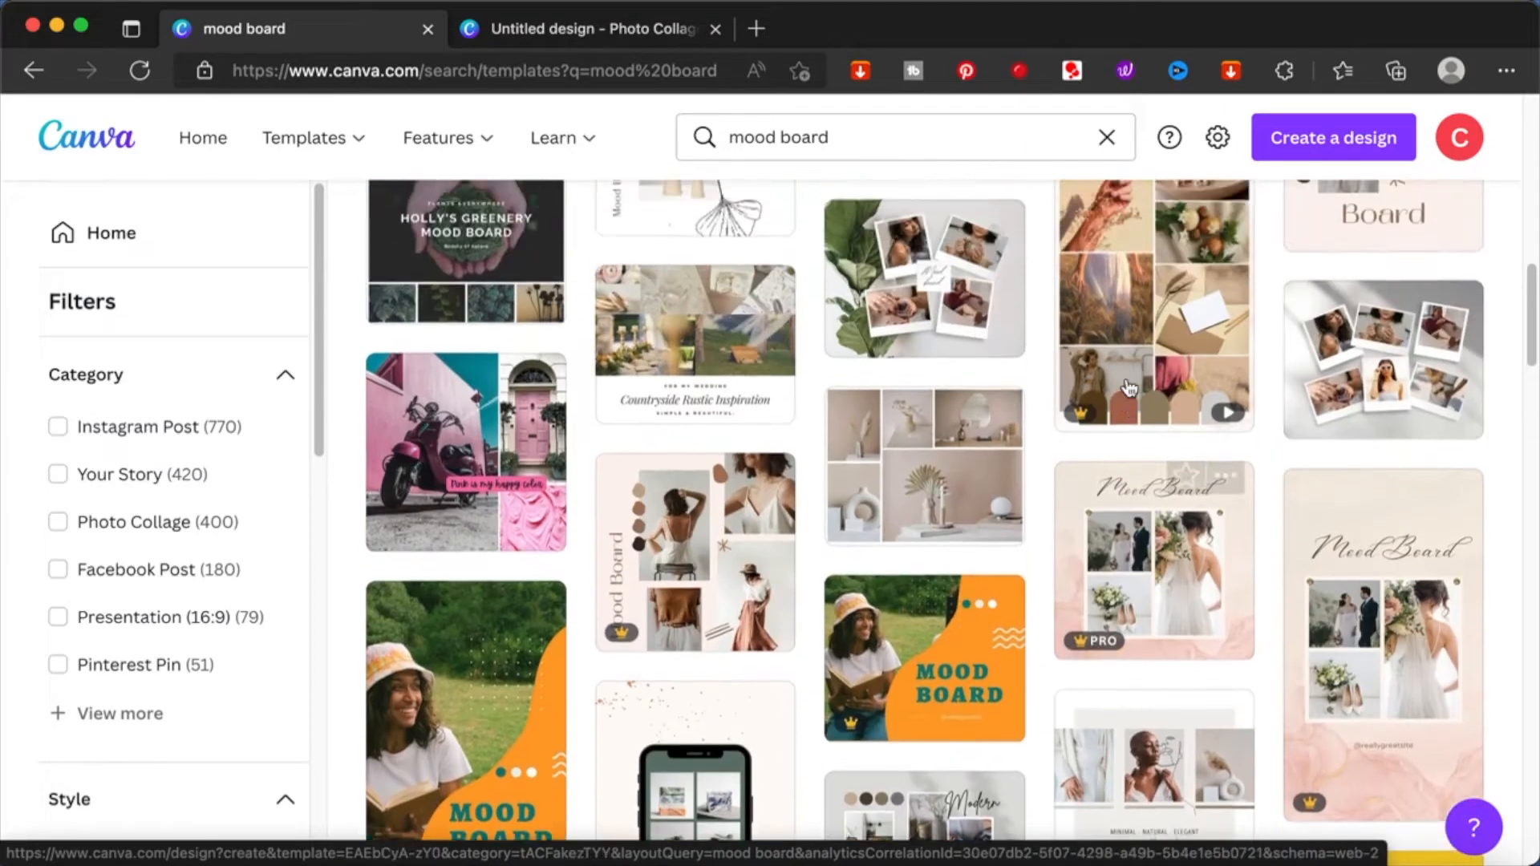
{"action": "scroll", "coordinate": [1129, 389], "scroll_direction": "up", "scroll_amount": 10}
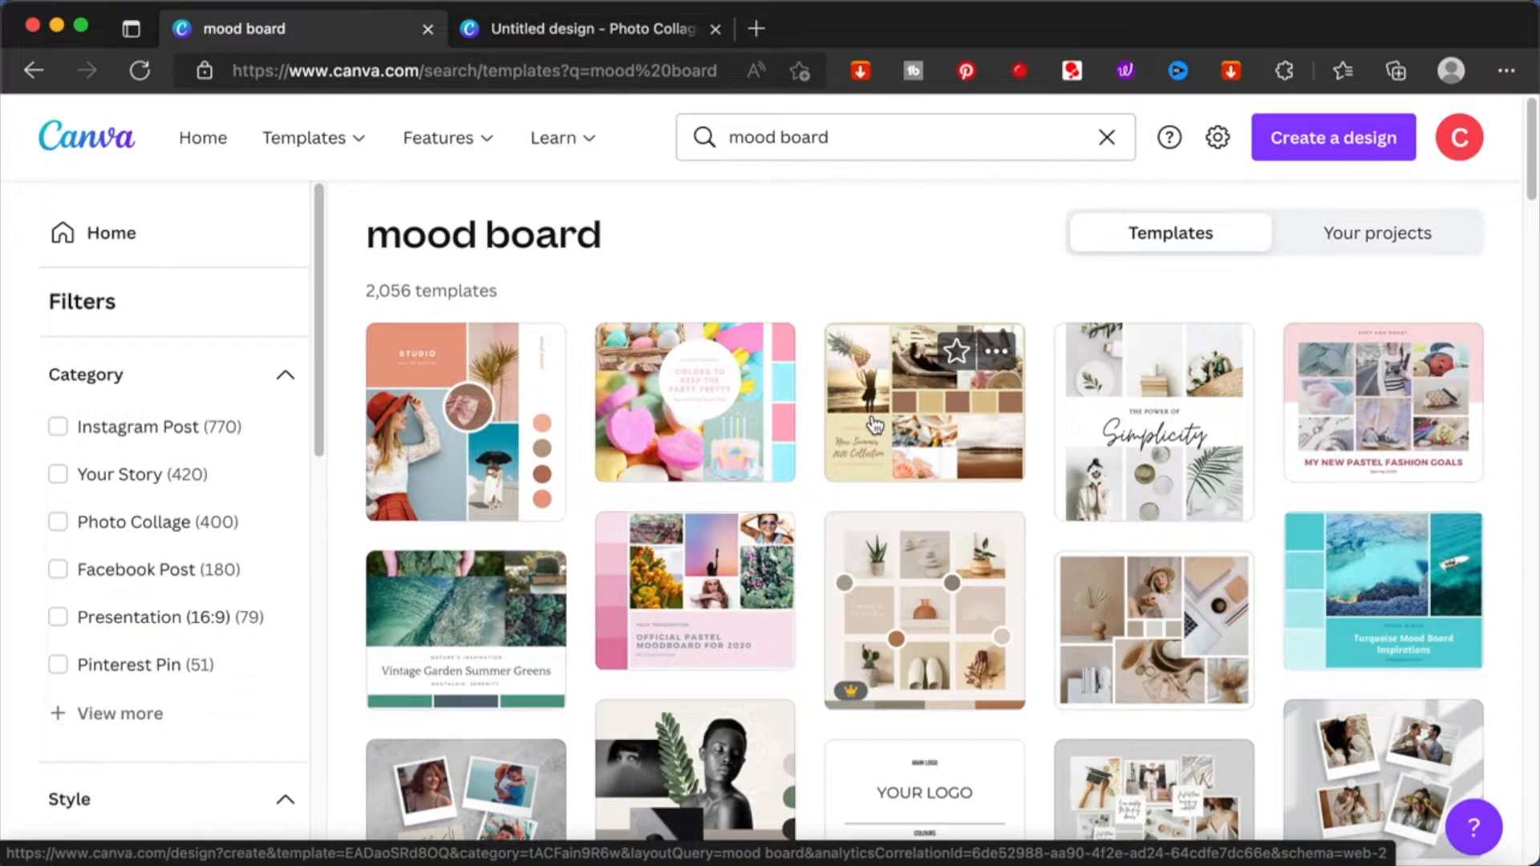
{"action": "left_click", "coordinate": [875, 425]}
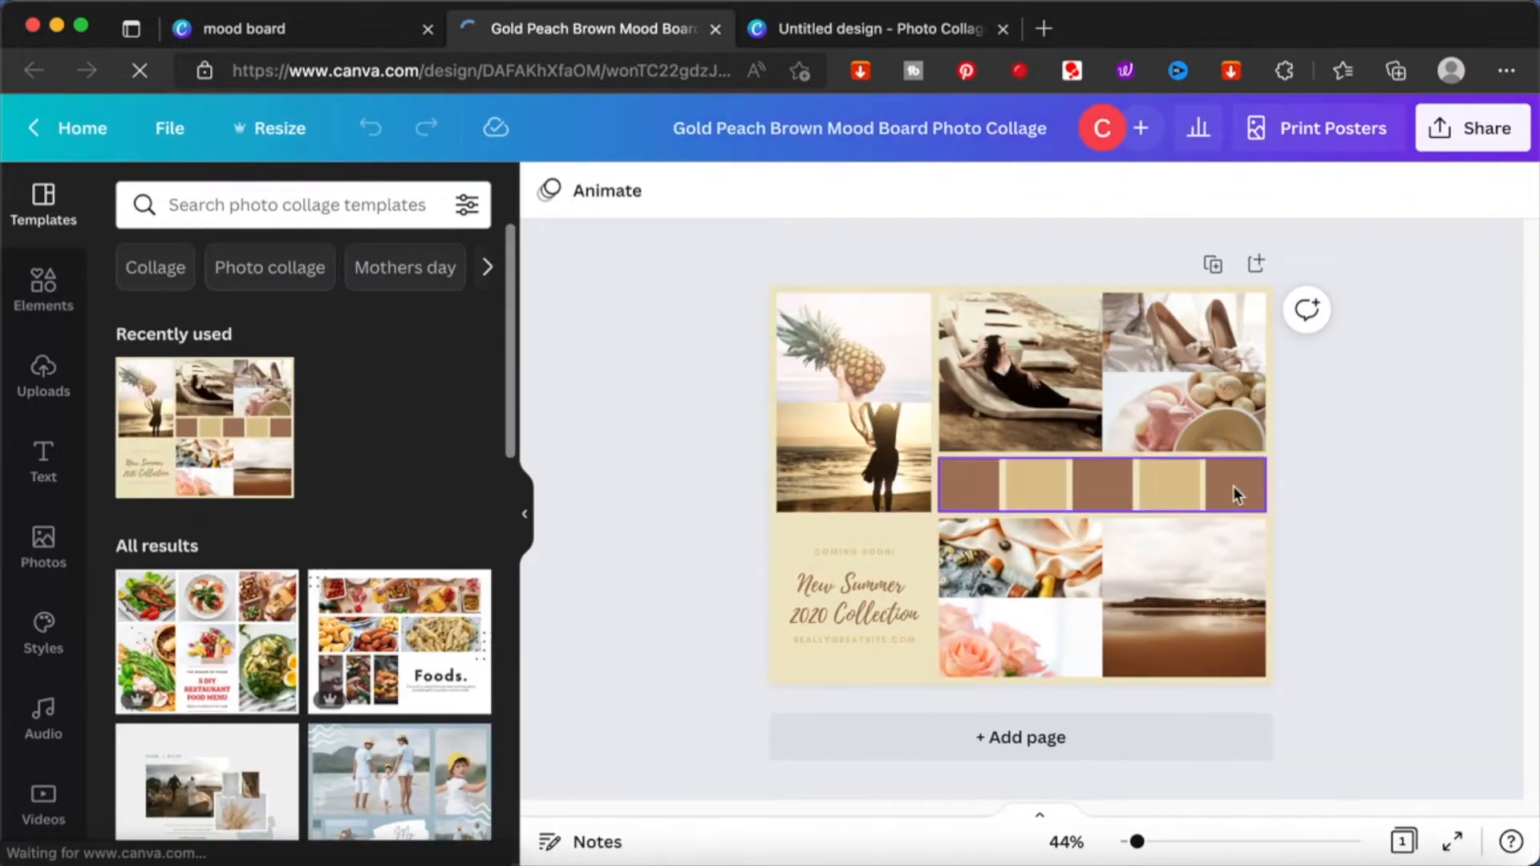
- Ungroup the strip of five brown and gold color swatches so that each square can be selected separately
{"action": "left_click", "coordinate": [1036, 492]}
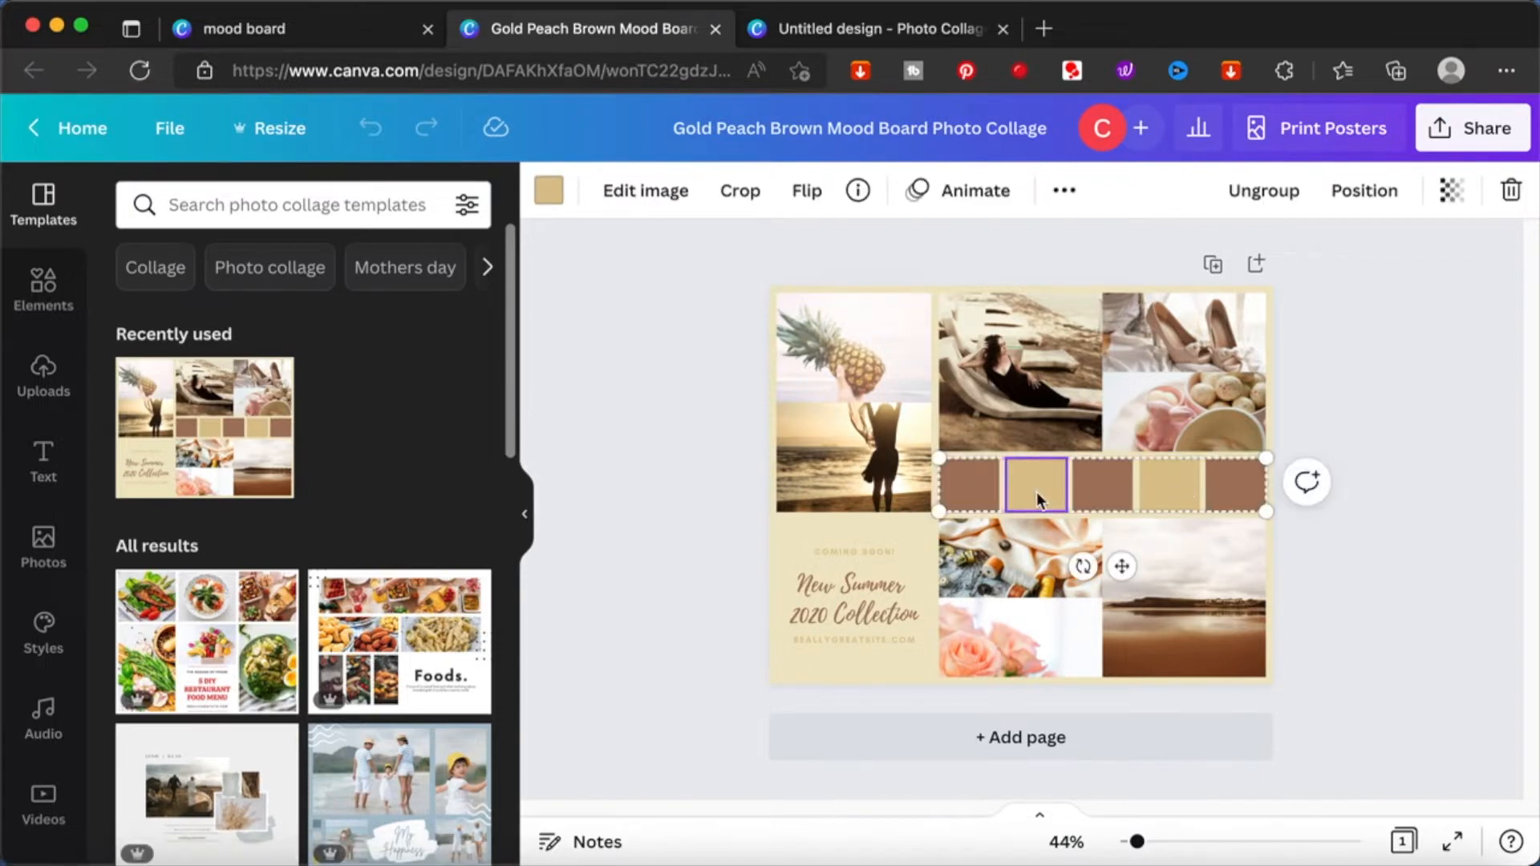
{"action": "left_click_drag", "start_coordinate": [1035, 482], "coordinate": [1048, 483]}
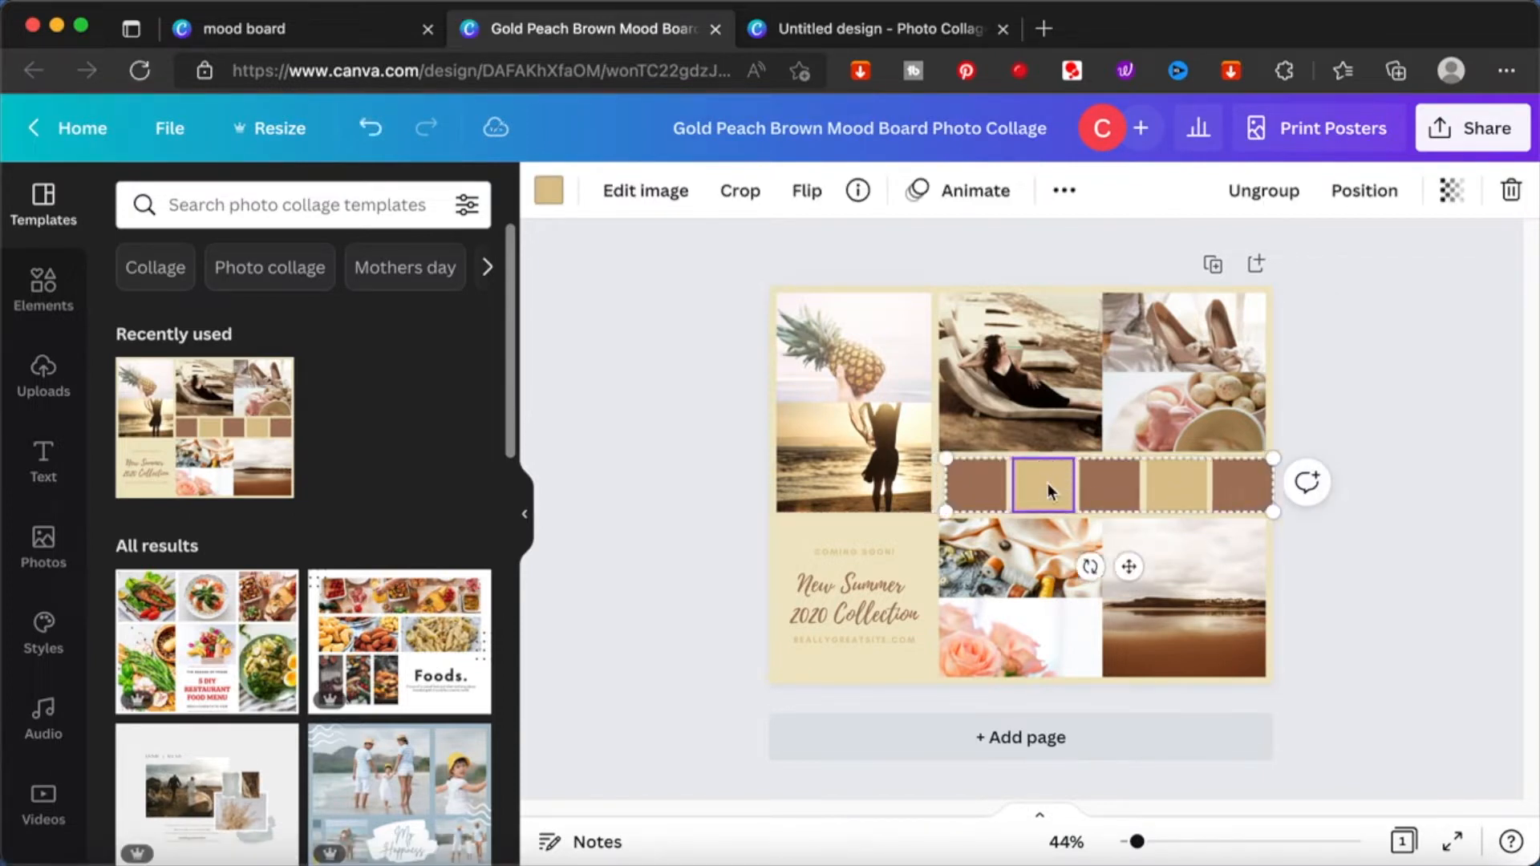
{"action": "key", "text": "super+z"}
{"action": "right_click", "coordinate": [1047, 483]}
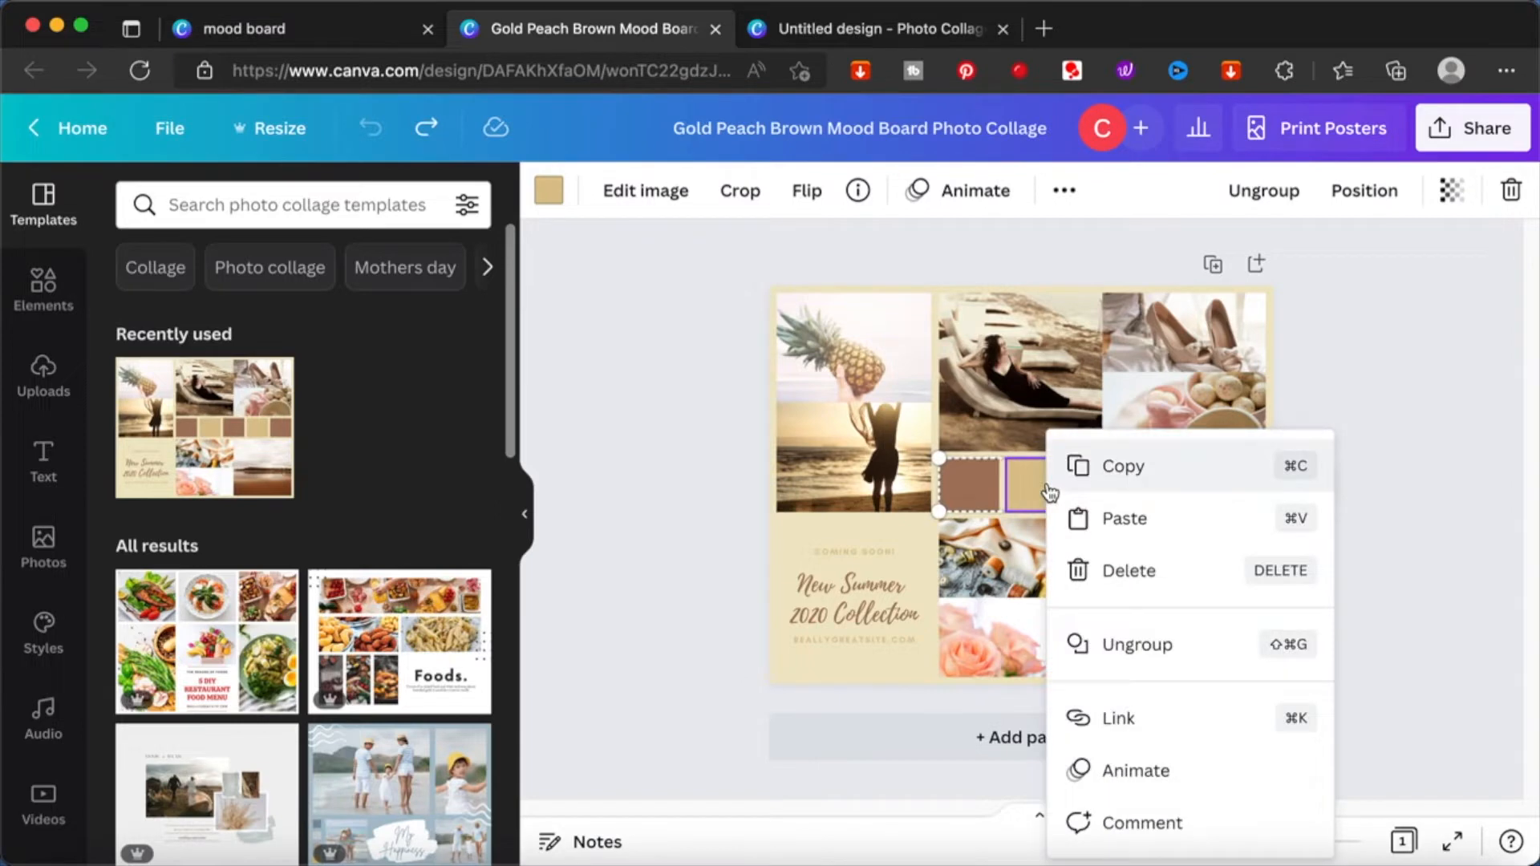
{"action": "left_click", "coordinate": [1177, 664]}
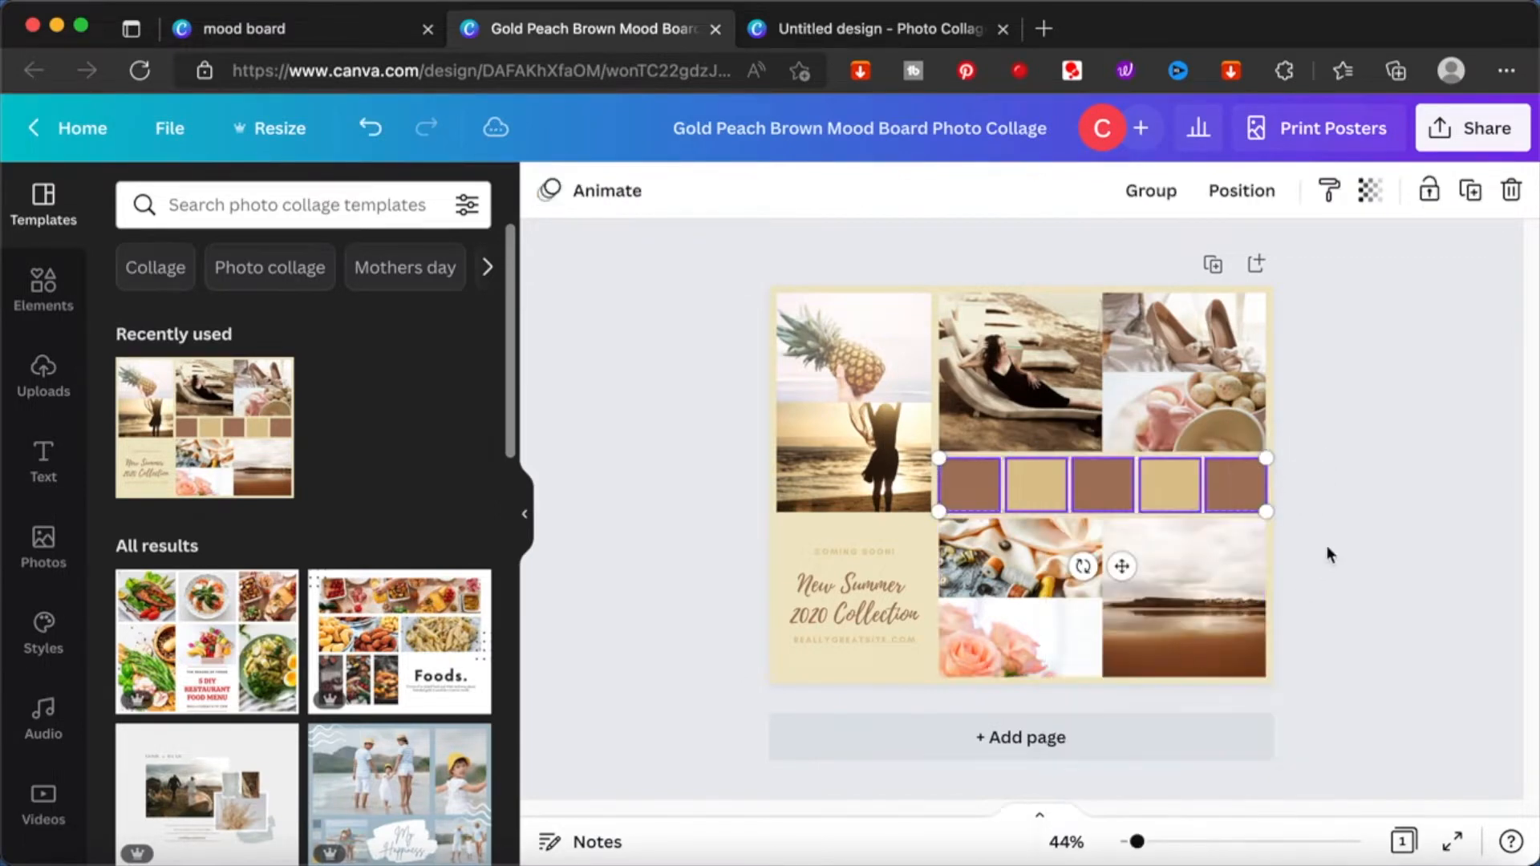
{"action": "left_click", "coordinate": [1356, 517]}
{"action": "left_click", "coordinate": [950, 484]}
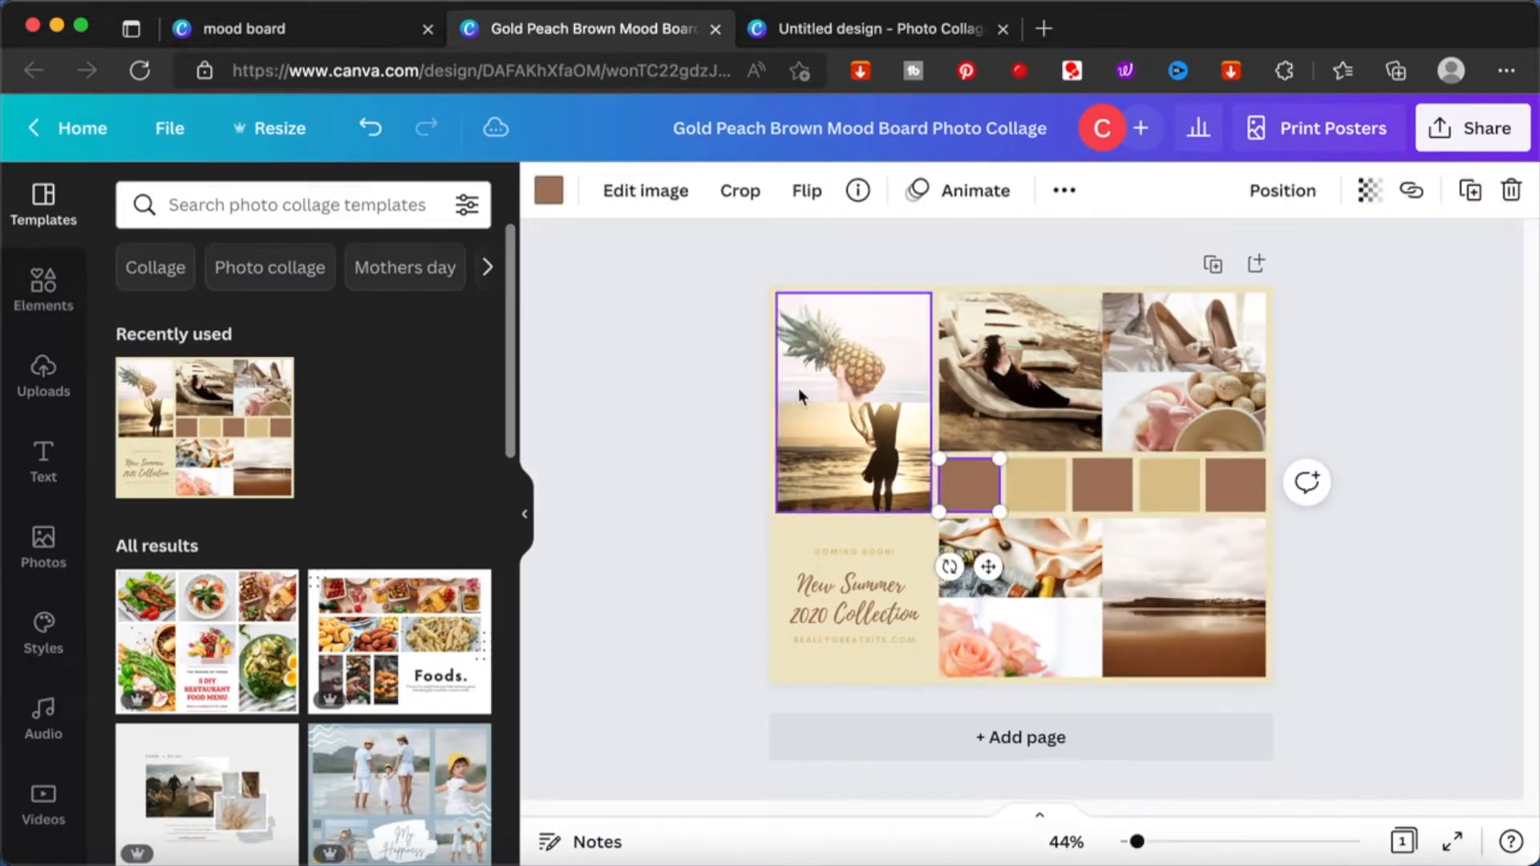
- Change the collage's background color to the coral red from the default colors
{"action": "left_click", "coordinate": [816, 664]}
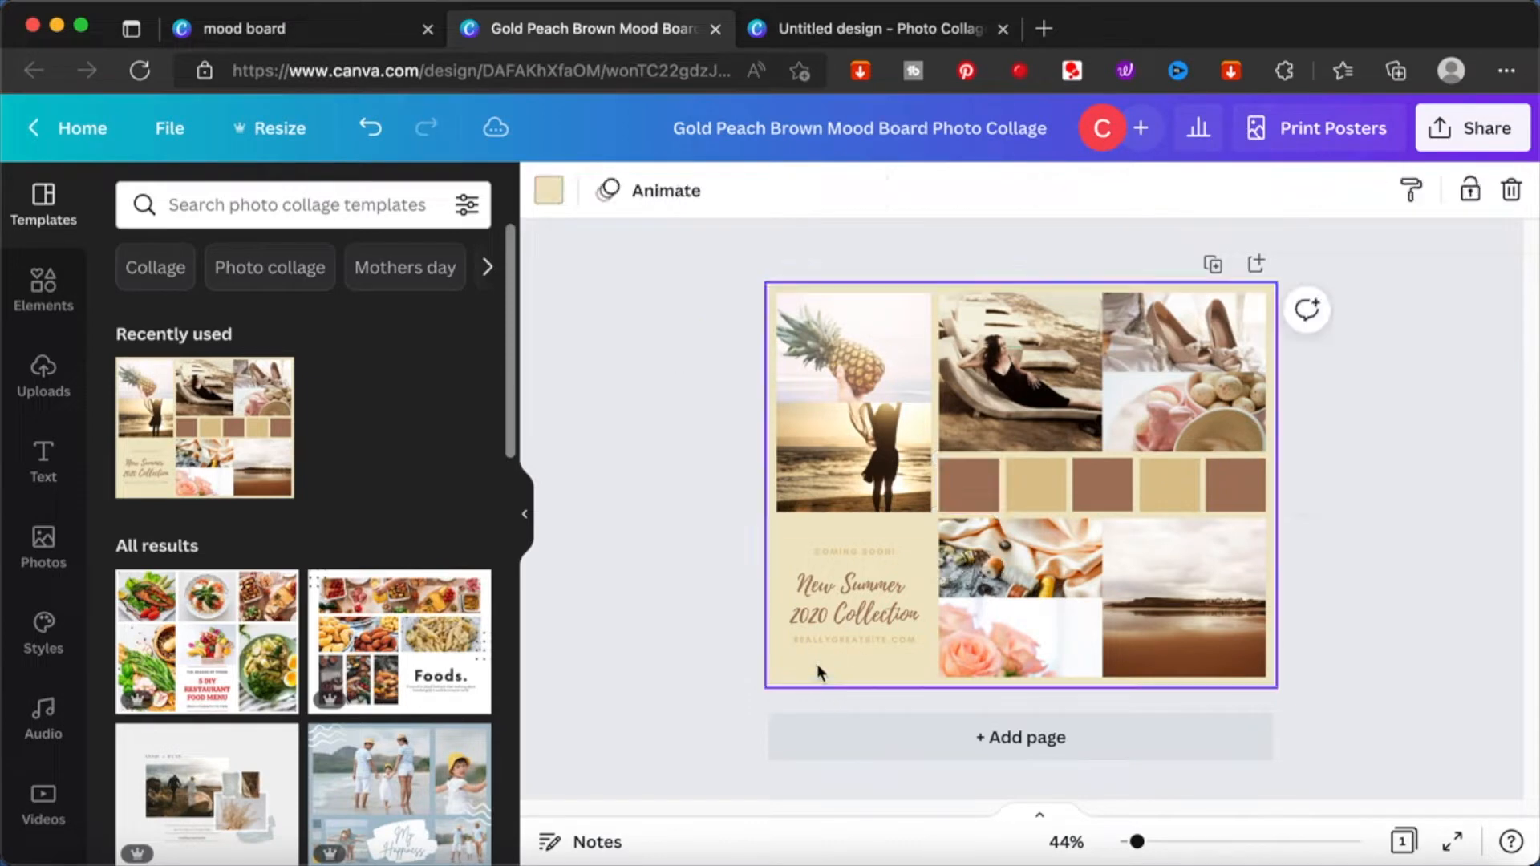
{"action": "left_click", "coordinate": [539, 205]}
{"action": "scroll", "coordinate": [285, 575], "scroll_direction": "down", "scroll_amount": 3}
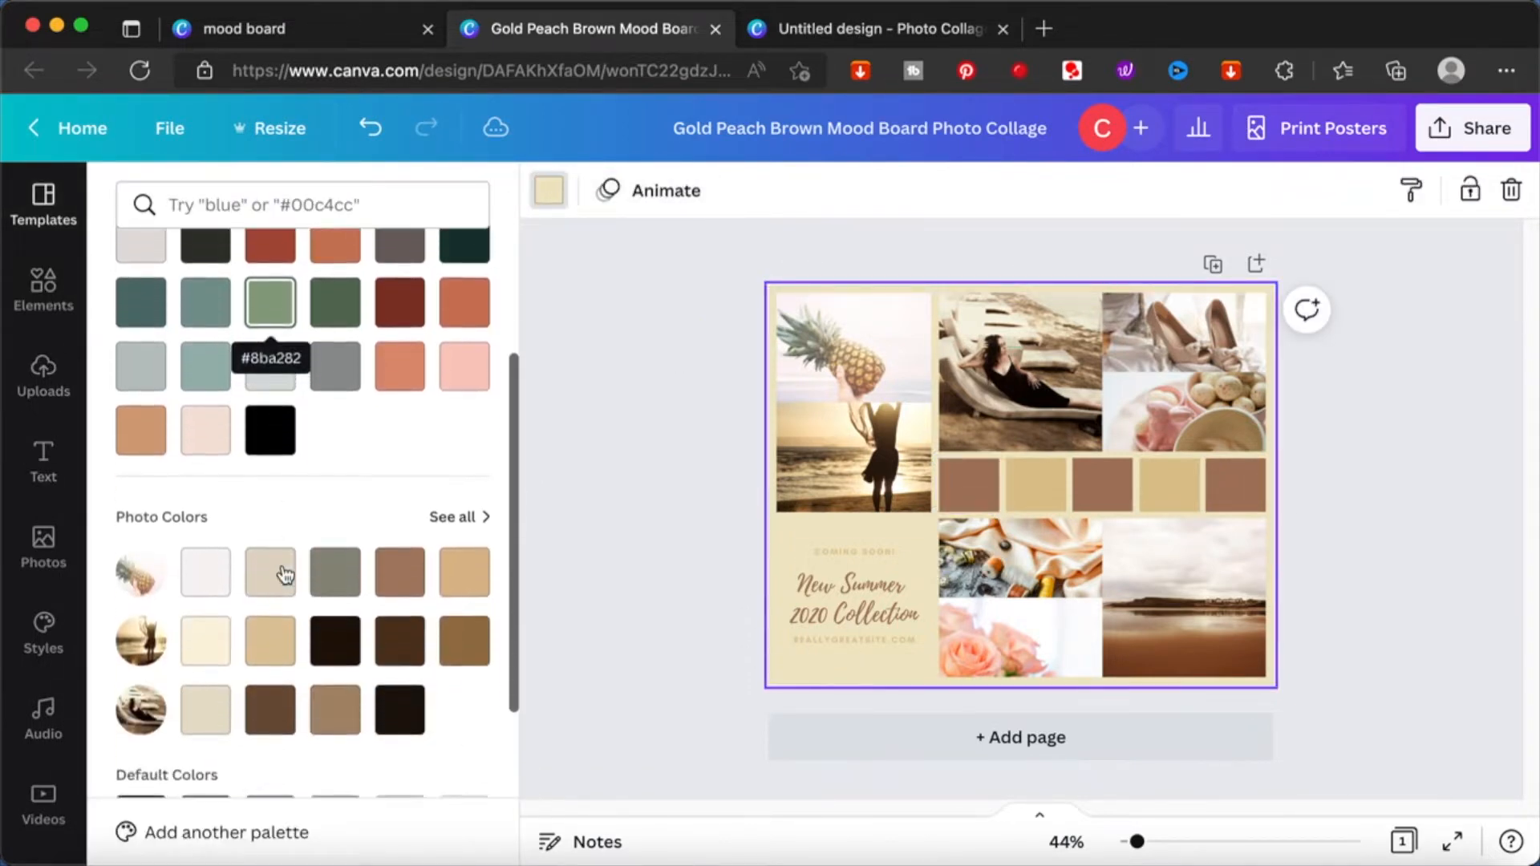
{"action": "scroll", "coordinate": [281, 573], "scroll_direction": "down", "scroll_amount": 3}
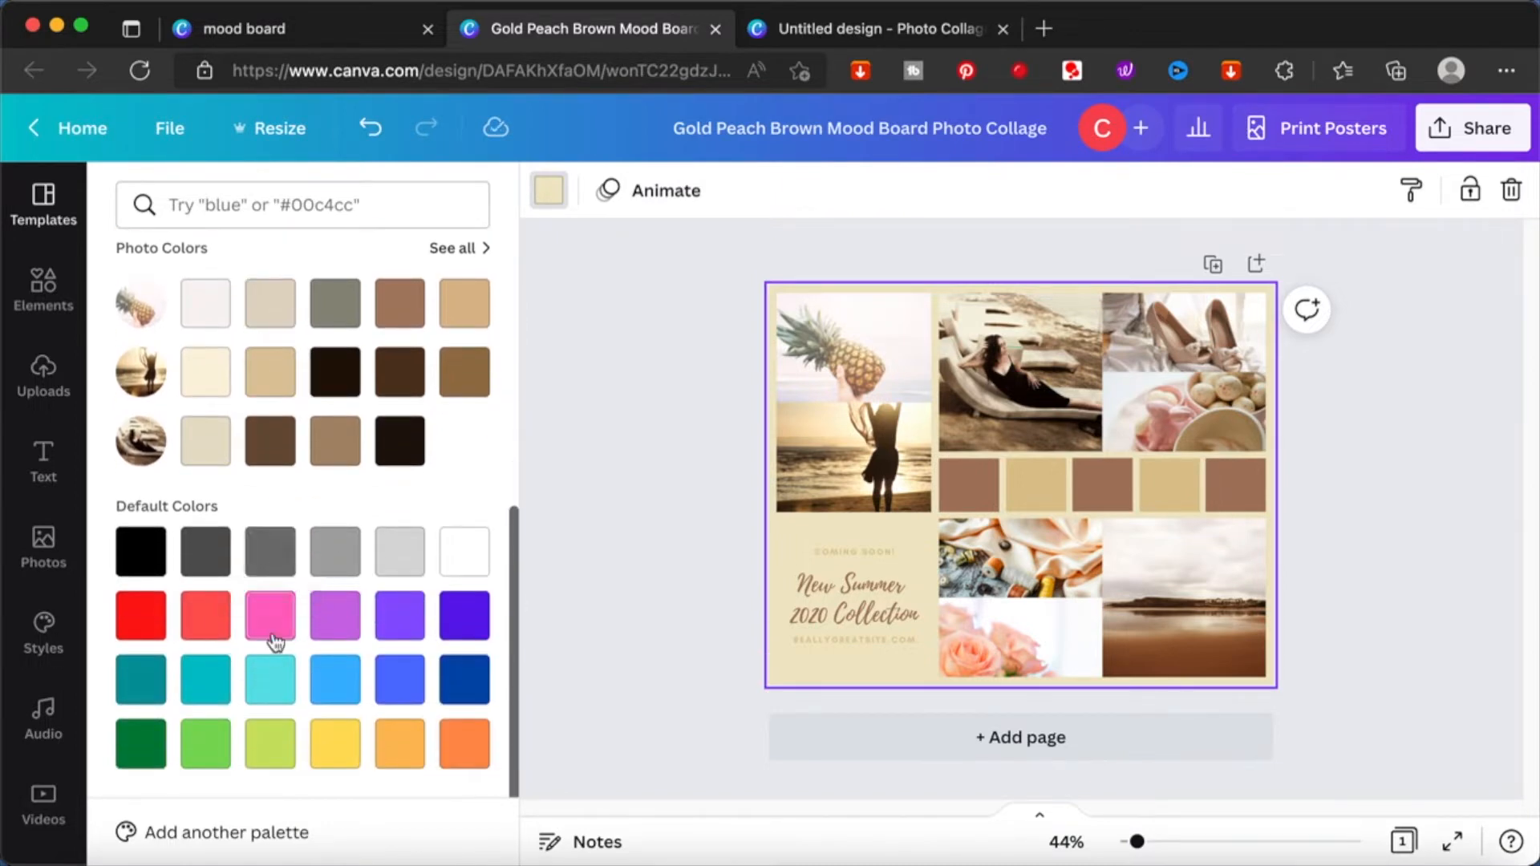
{"action": "left_click", "coordinate": [210, 633]}
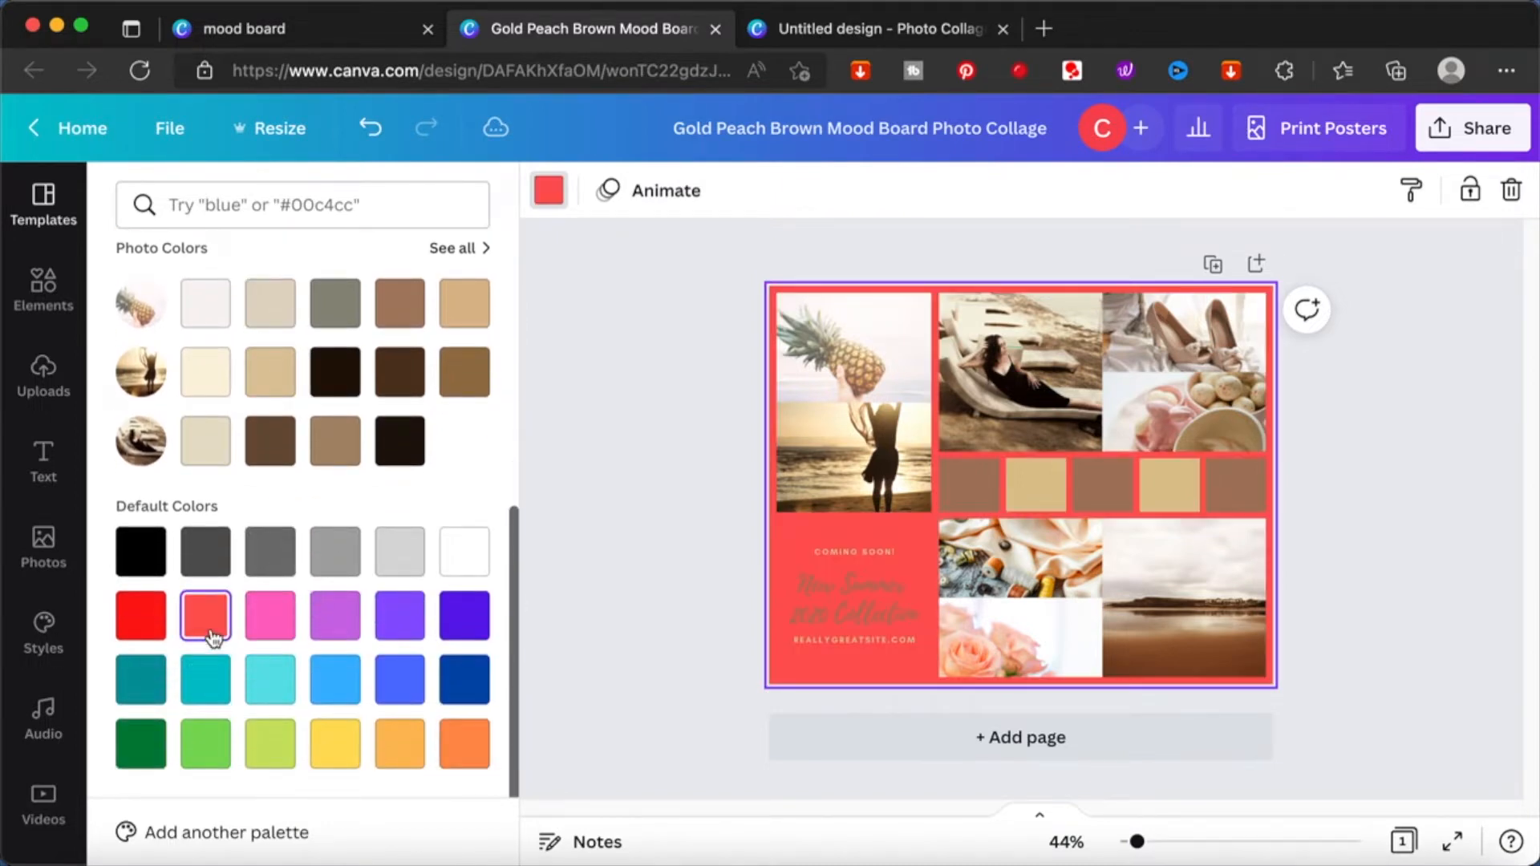
{"action": "left_click", "coordinate": [980, 474]}
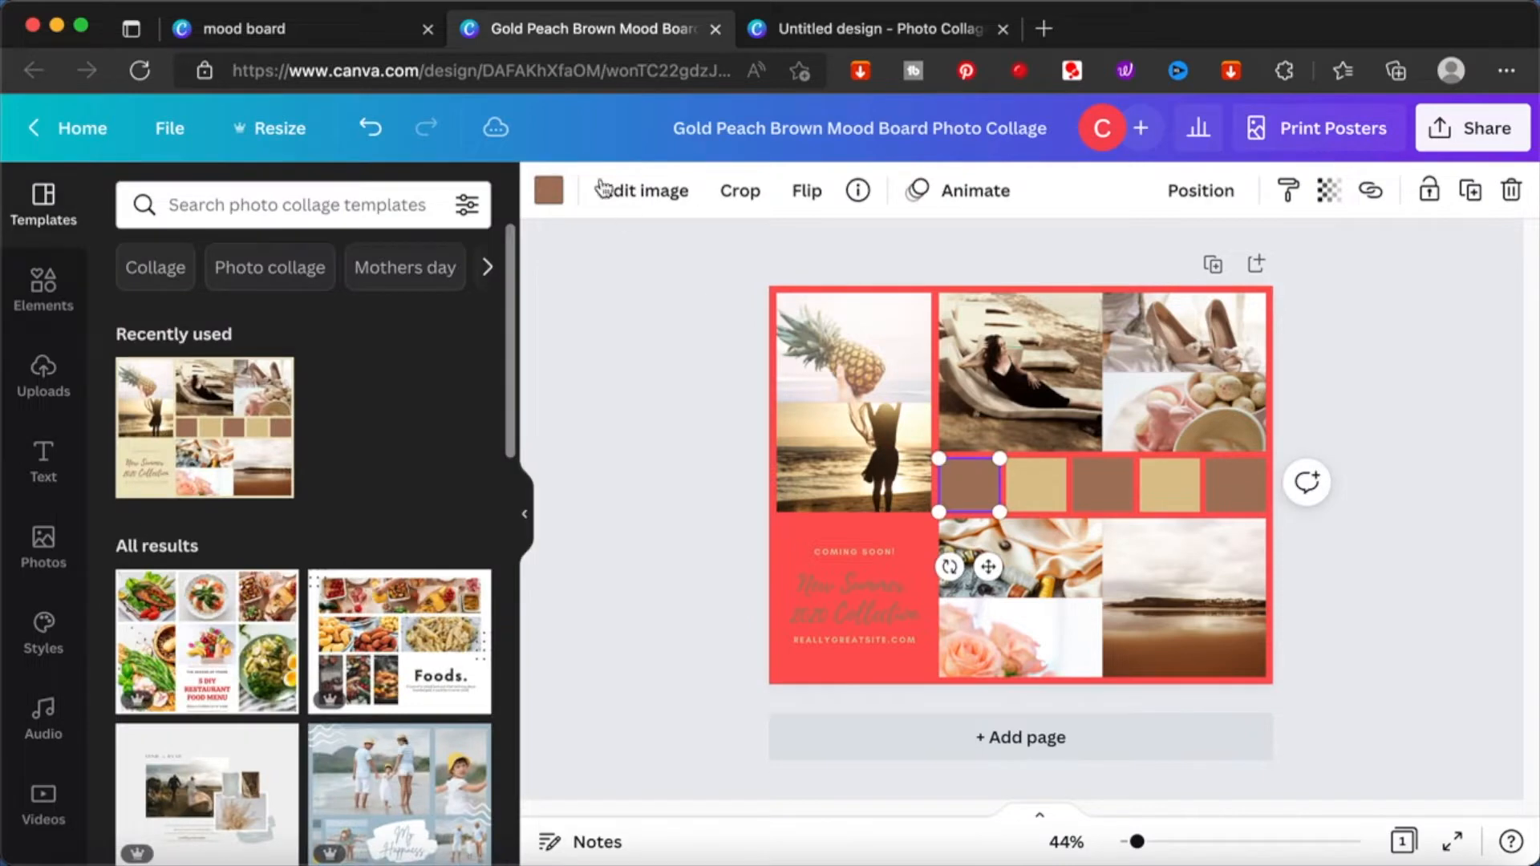
{"action": "left_click", "coordinate": [550, 189]}
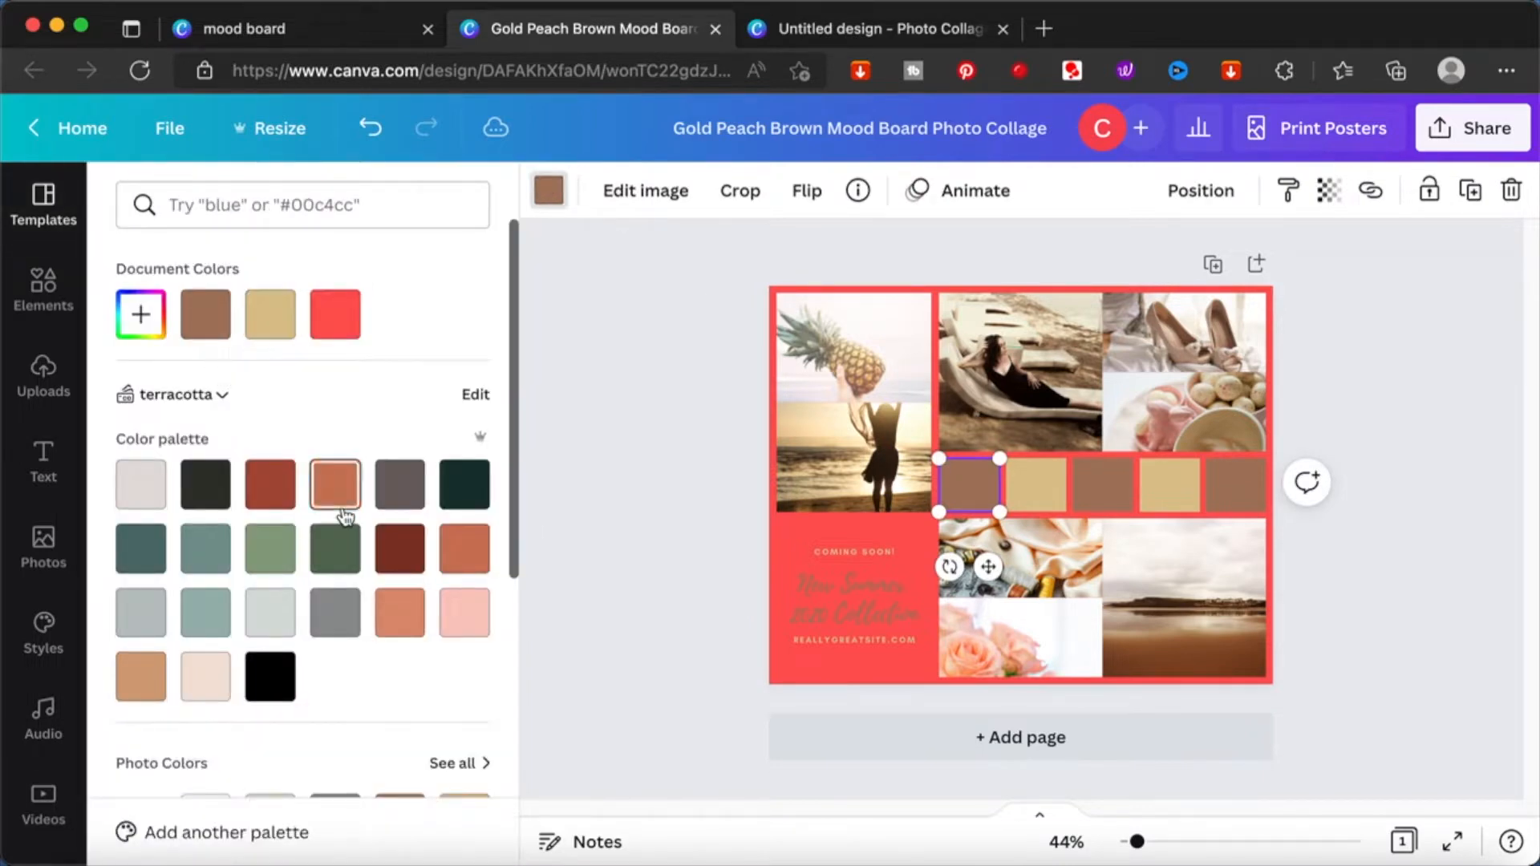
{"action": "left_click", "coordinate": [685, 392]}
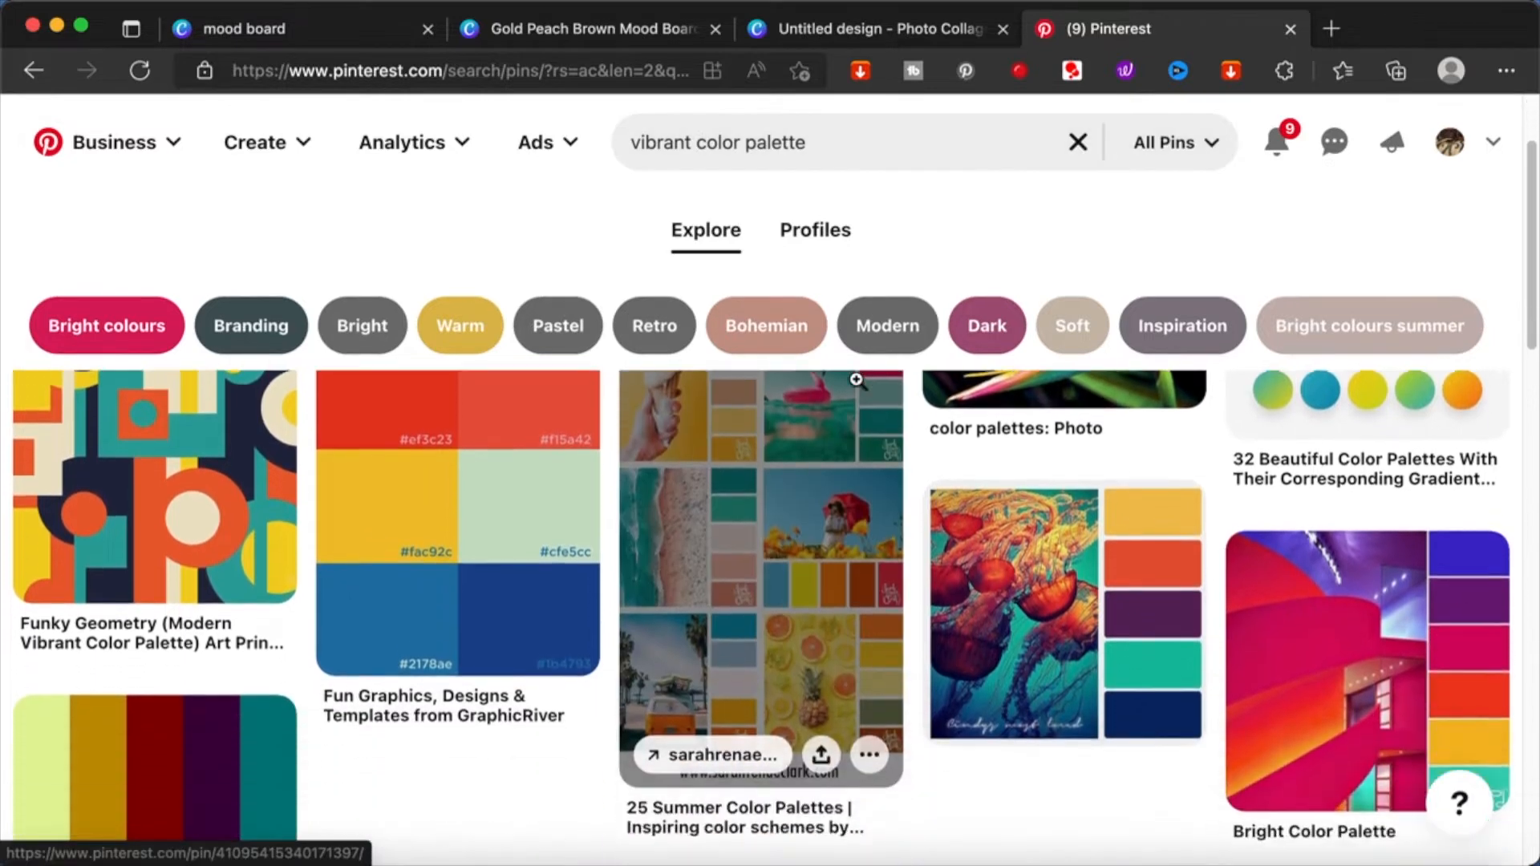
- In Pinterest's "vibrant color palette" results, copy the eight-color palette image running from pink and red to yellow and blue
{"action": "scroll", "coordinate": [1143, 558], "scroll_direction": "up", "scroll_amount": 2}
{"action": "scroll", "coordinate": [1143, 557], "scroll_direction": "up", "scroll_amount": 2}
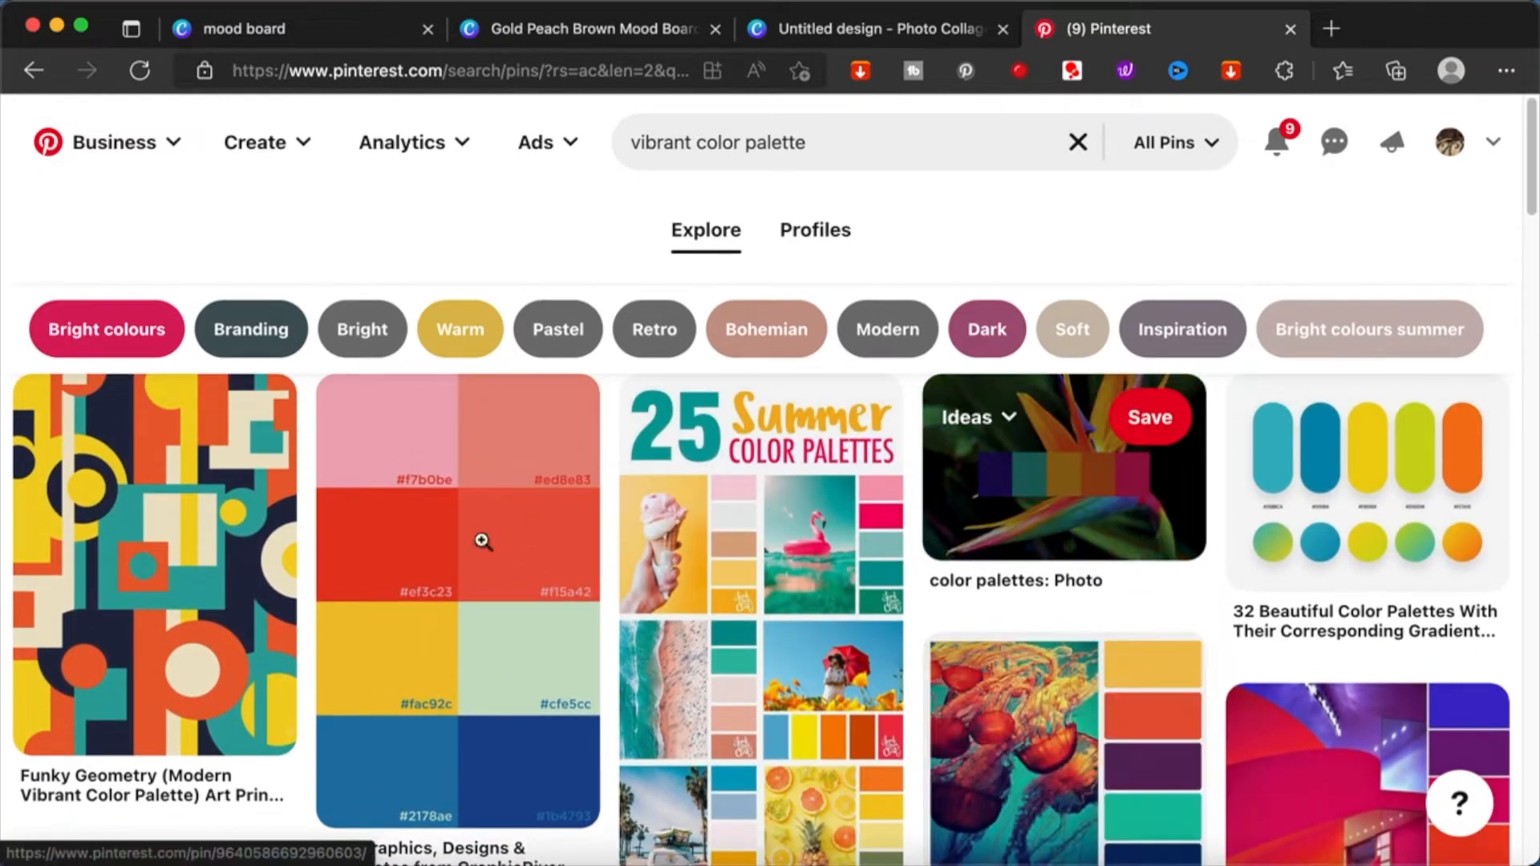
{"action": "right_click", "coordinate": [557, 572]}
{"action": "left_click", "coordinate": [672, 500]}
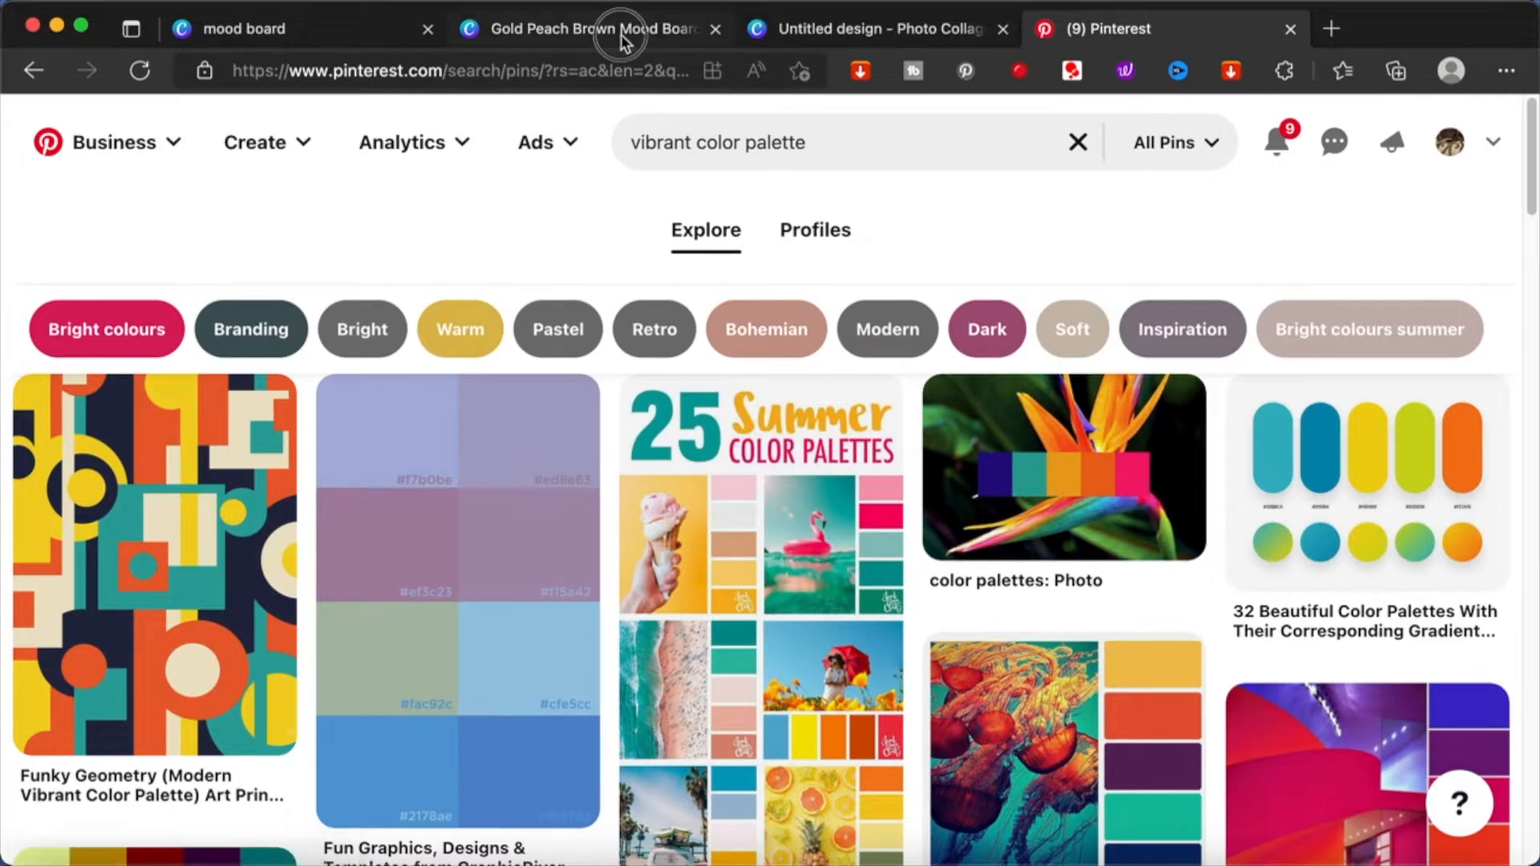
- Return to the Canva mood board, add a second page and paste the copied palette image onto it
{"action": "left_click", "coordinate": [622, 37]}
{"action": "left_click", "coordinate": [653, 423]}
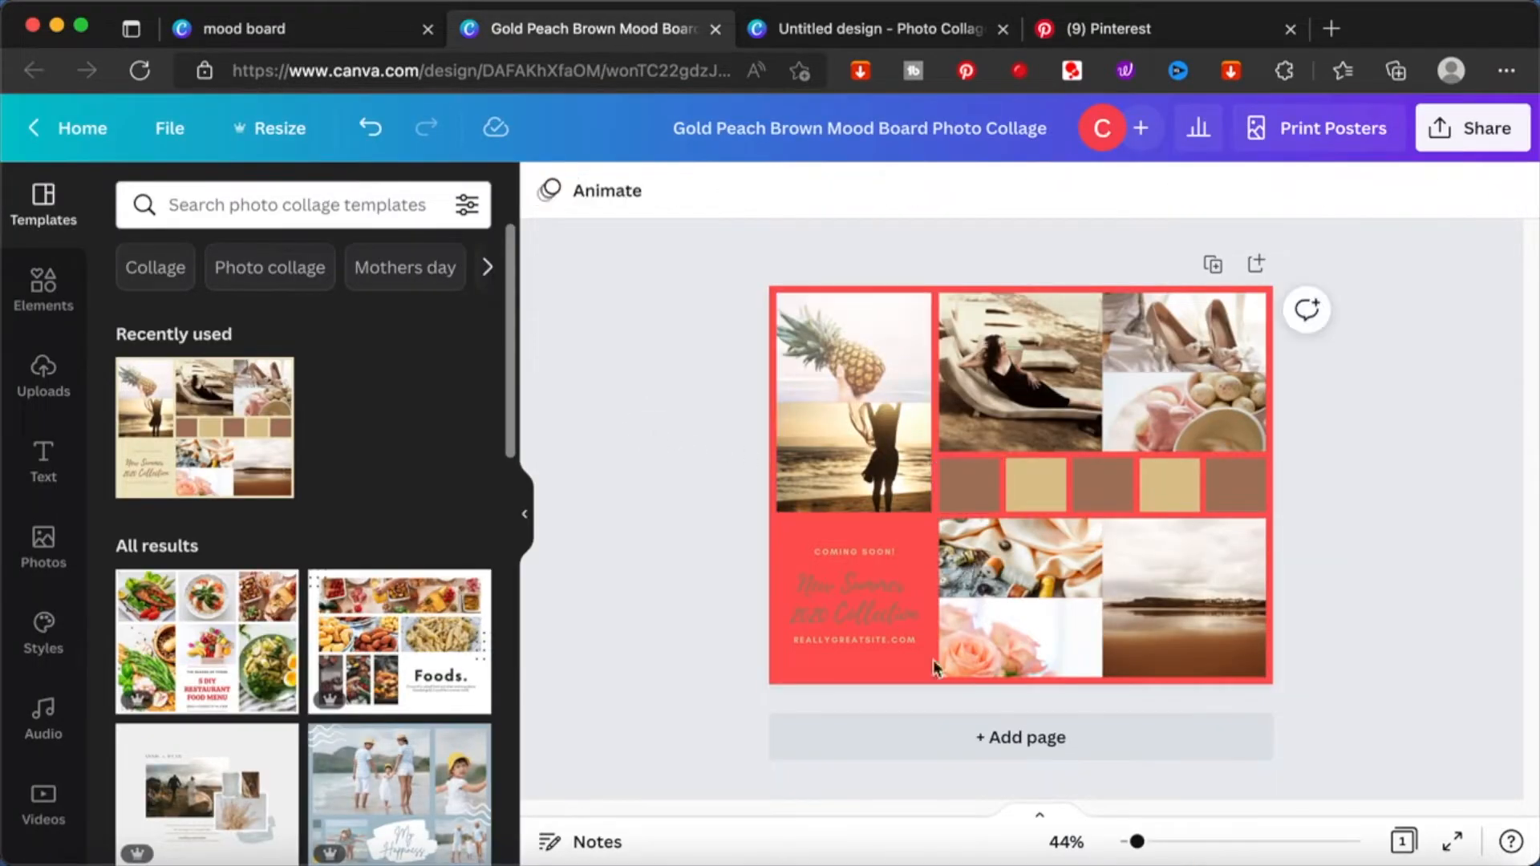
{"action": "left_click", "coordinate": [1025, 738]}
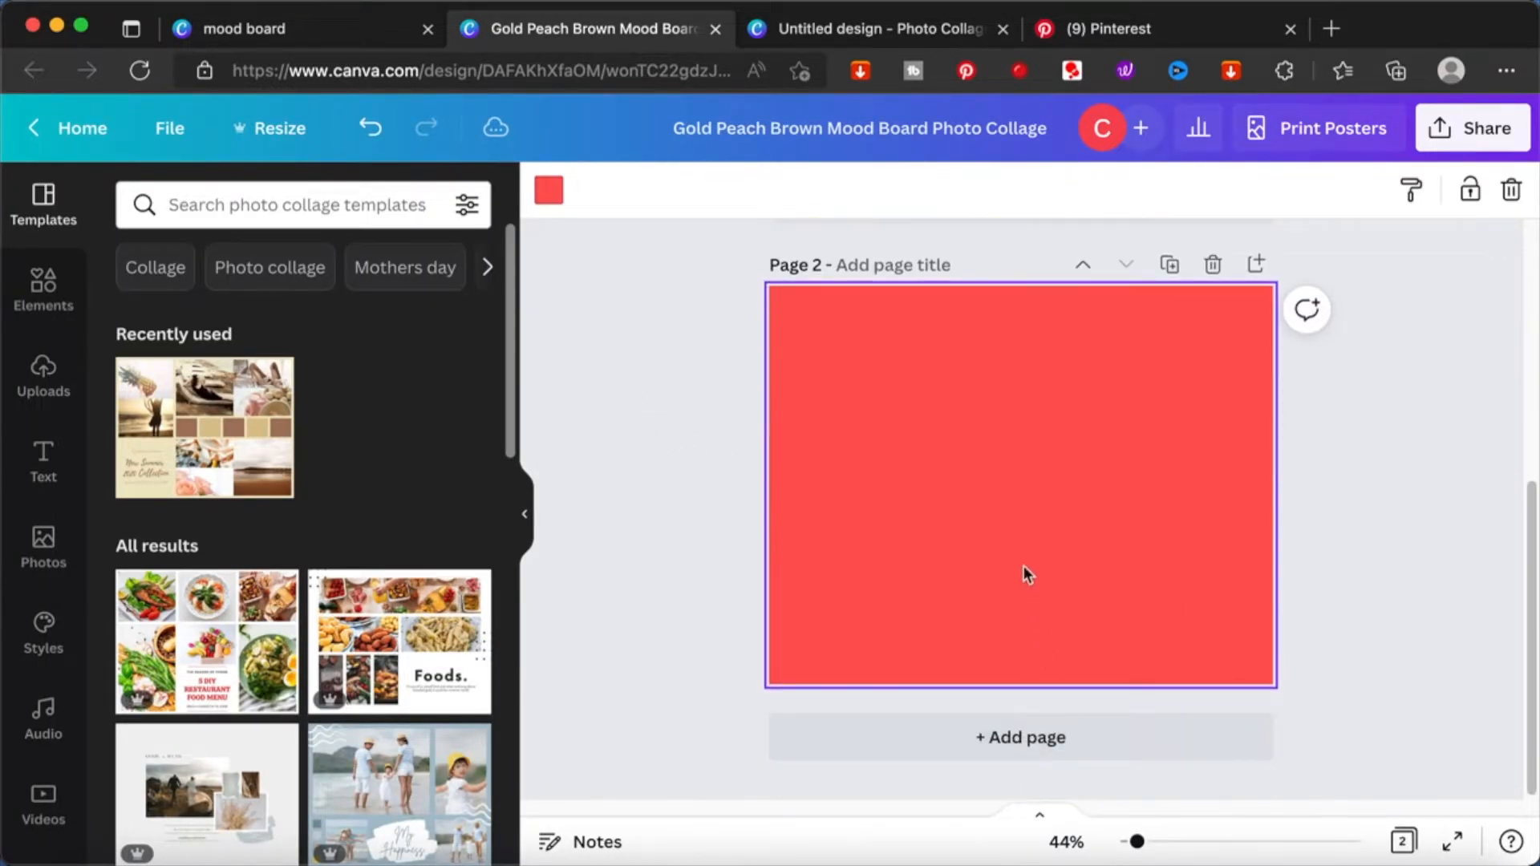
{"action": "key", "text": "super+v"}
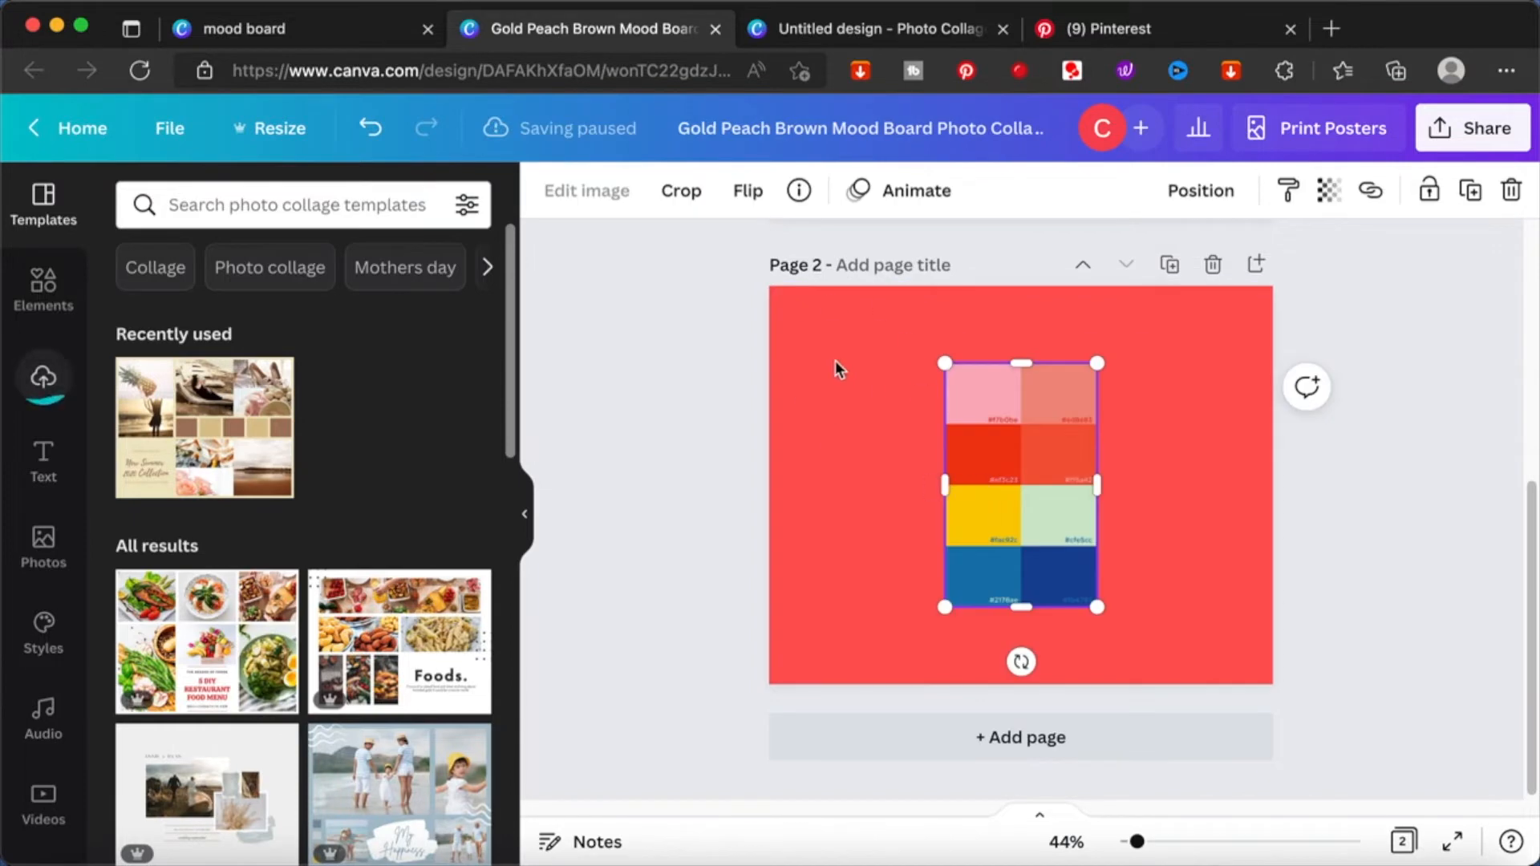
- Set page 2's background to the light peach from the terracotta color palette
{"action": "left_click", "coordinate": [836, 365]}
{"action": "left_click", "coordinate": [549, 197]}
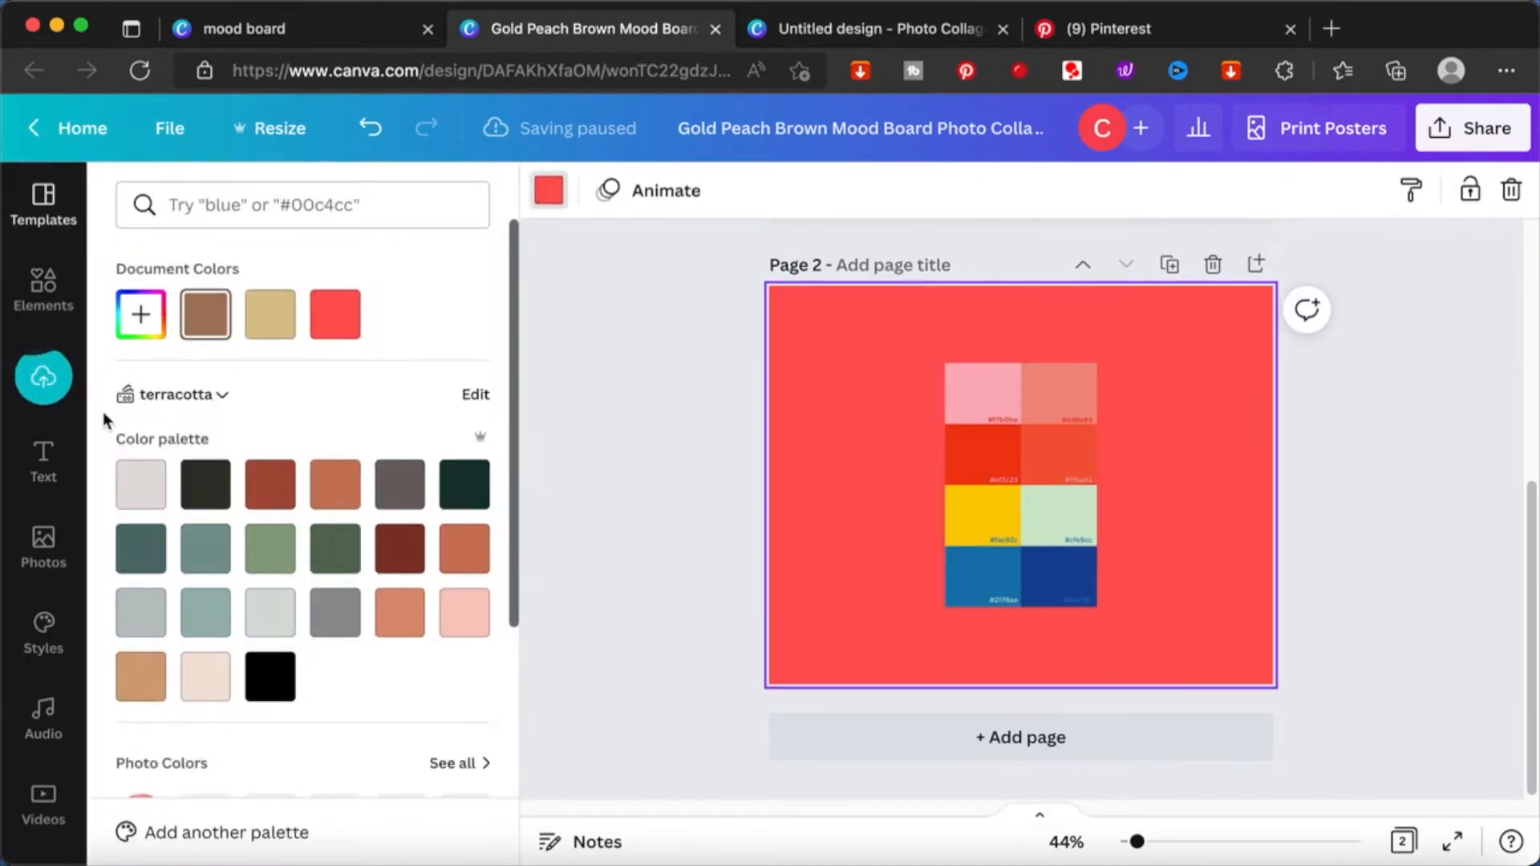
{"action": "left_click", "coordinate": [195, 684]}
{"action": "left_click", "coordinate": [621, 388]}
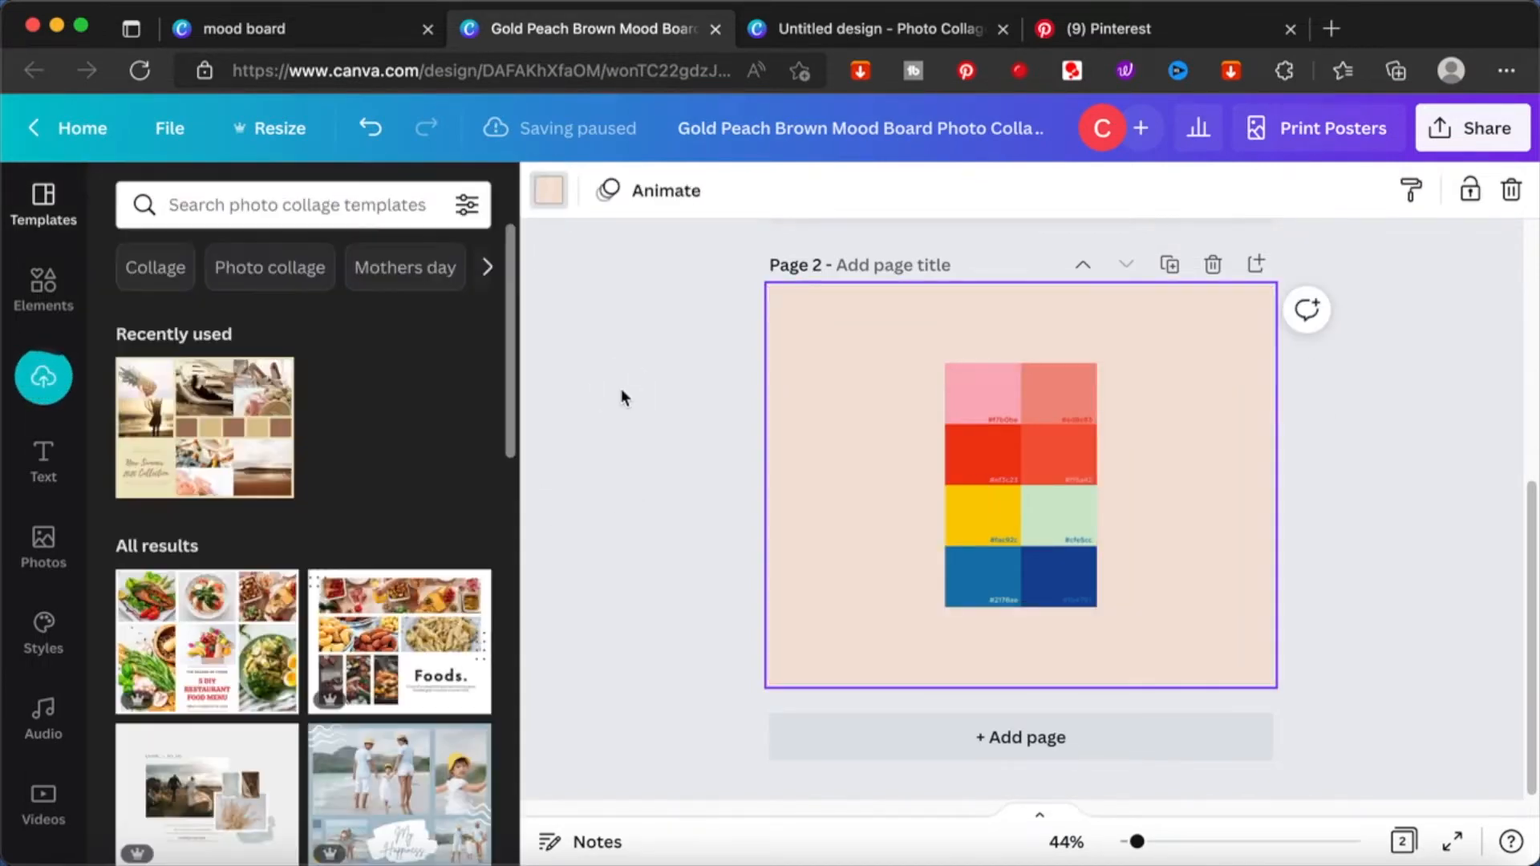
- Recolor the first brown swatch on page 1 with the light pink sampled from the pasted palette image
{"action": "left_click", "coordinate": [1058, 526]}
{"action": "scroll", "coordinate": [1206, 488], "scroll_direction": "up", "scroll_amount": 5}
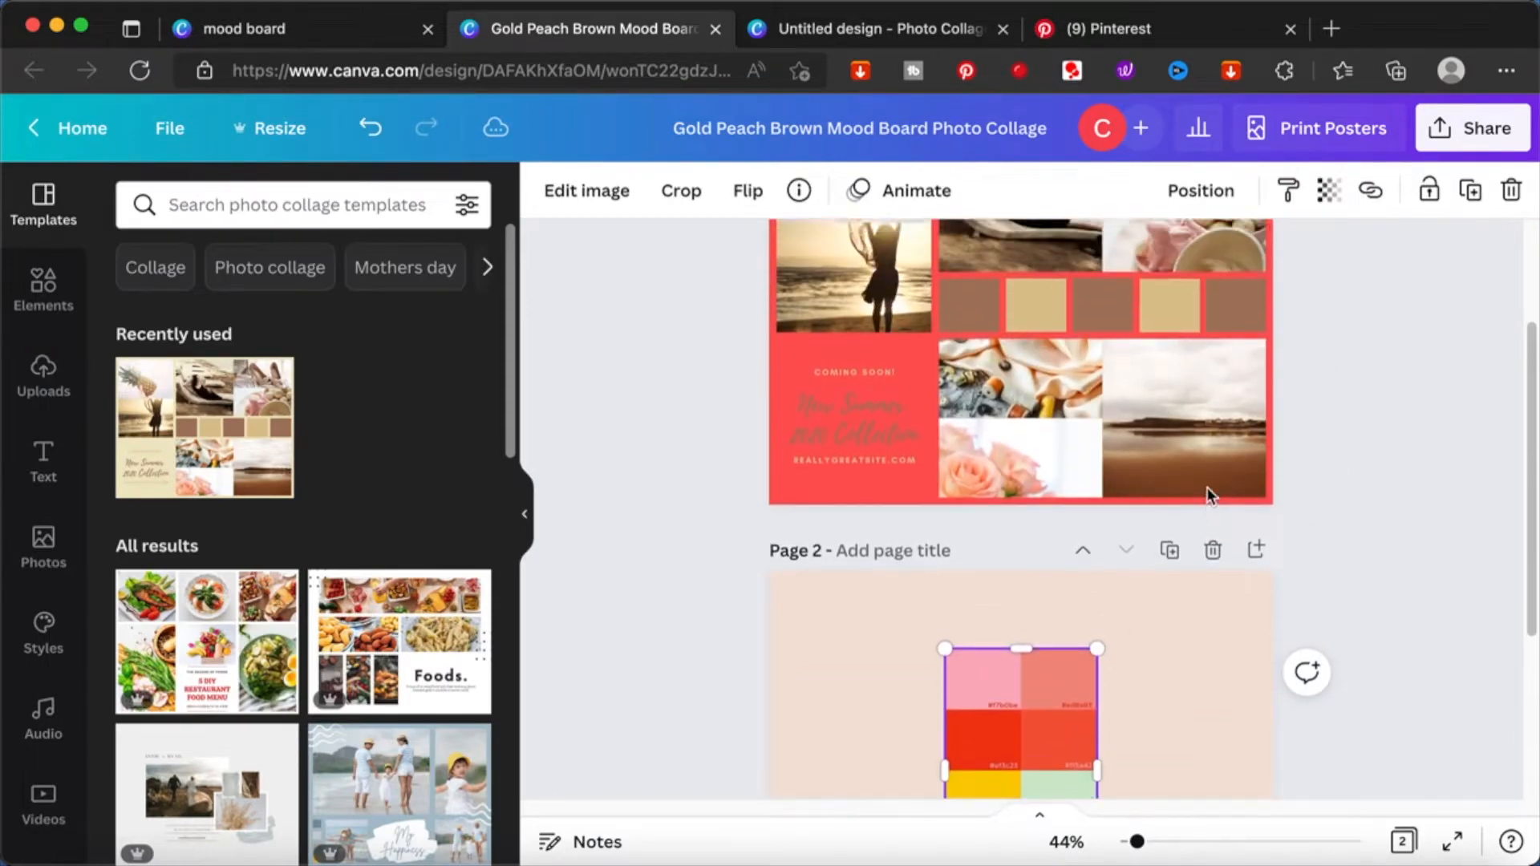
{"action": "left_click", "coordinate": [969, 277]}
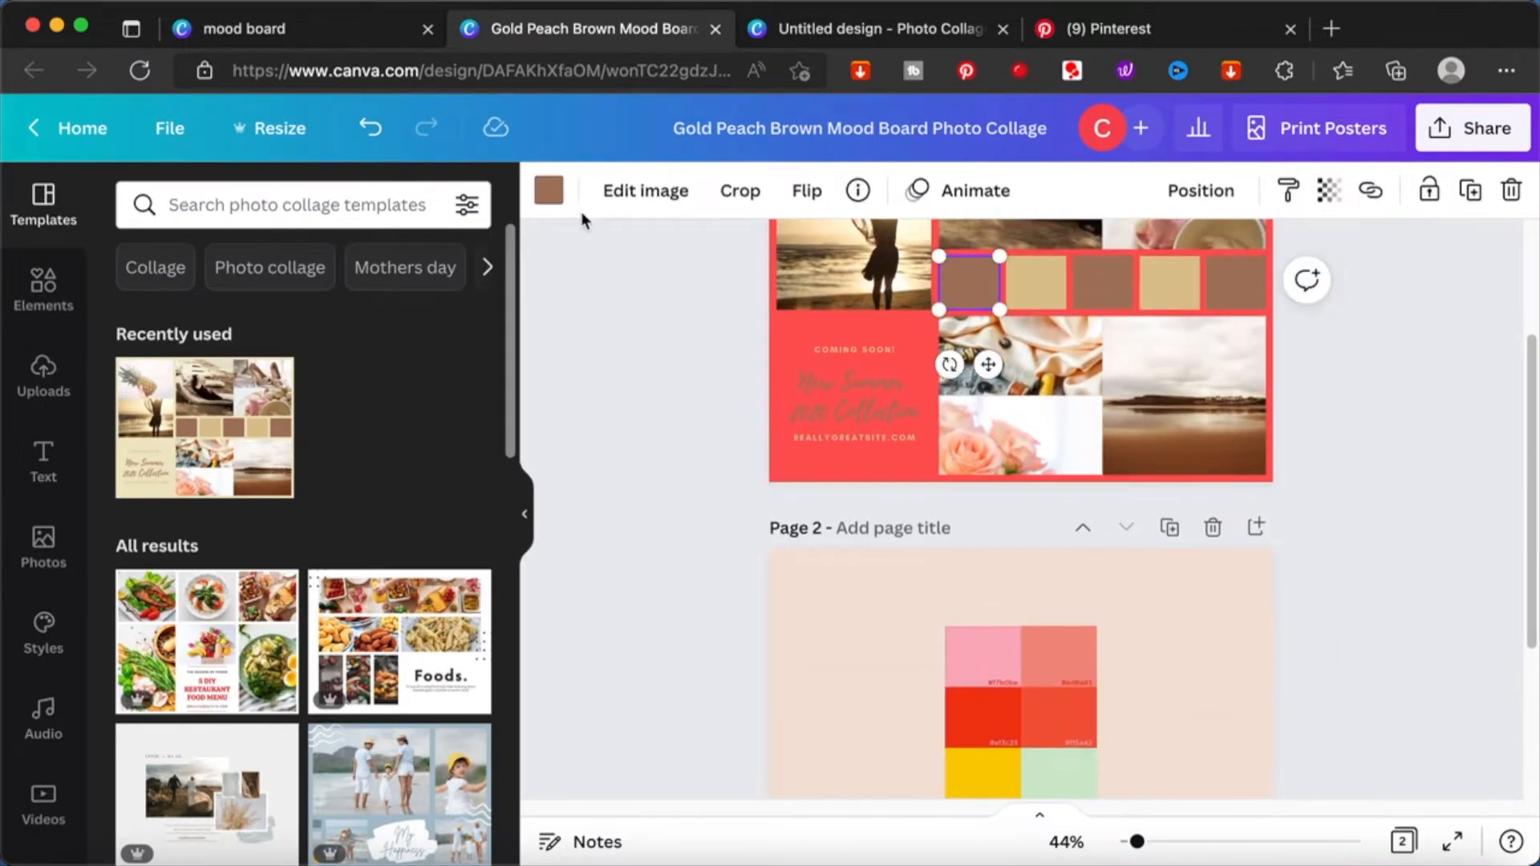
{"action": "left_click", "coordinate": [549, 193]}
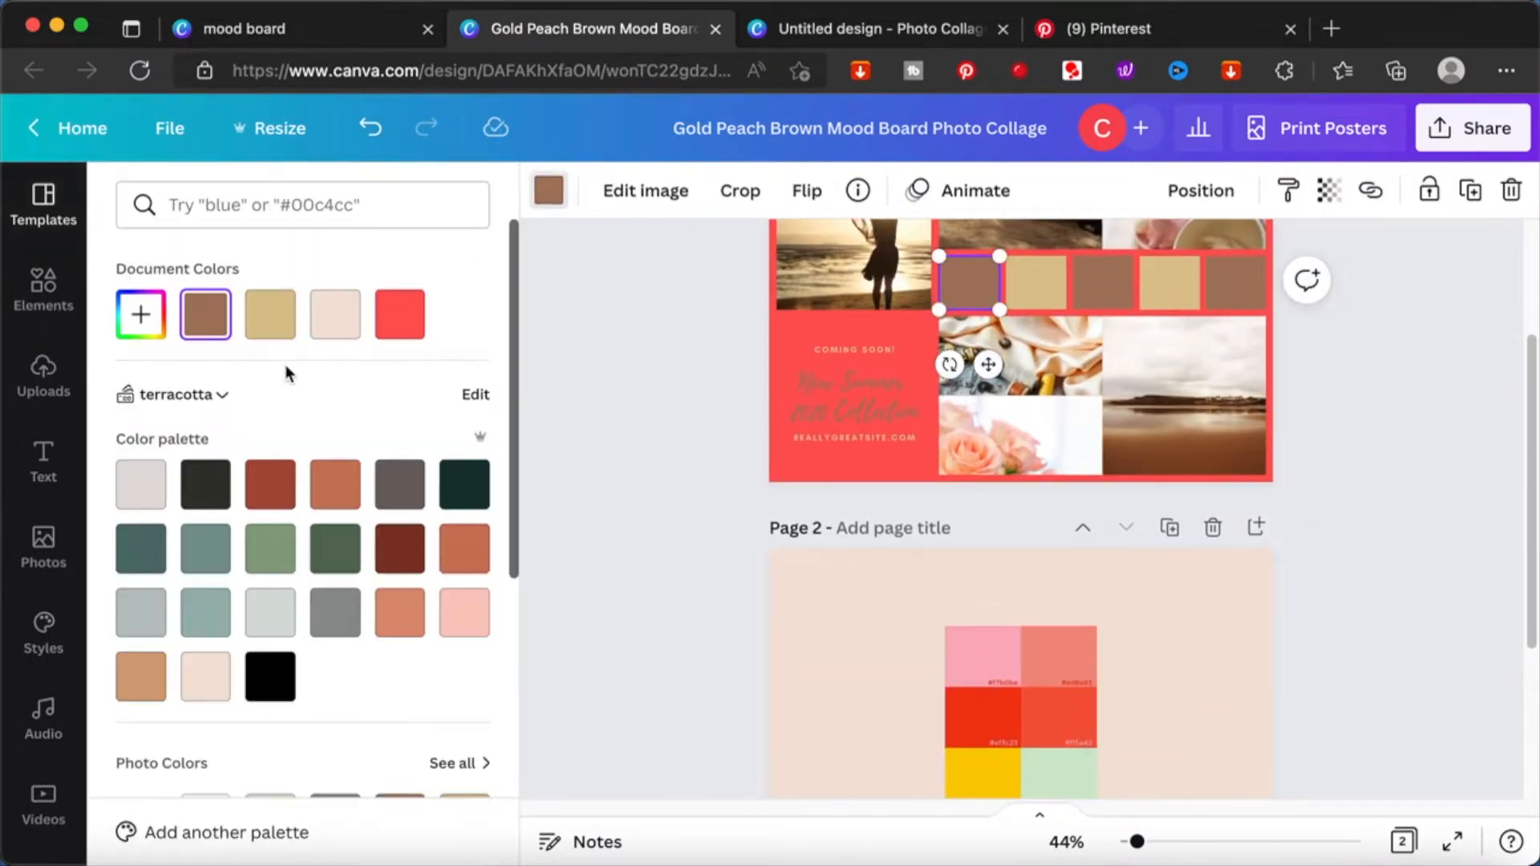
{"action": "left_click", "coordinate": [143, 318]}
{"action": "left_click", "coordinate": [434, 570]}
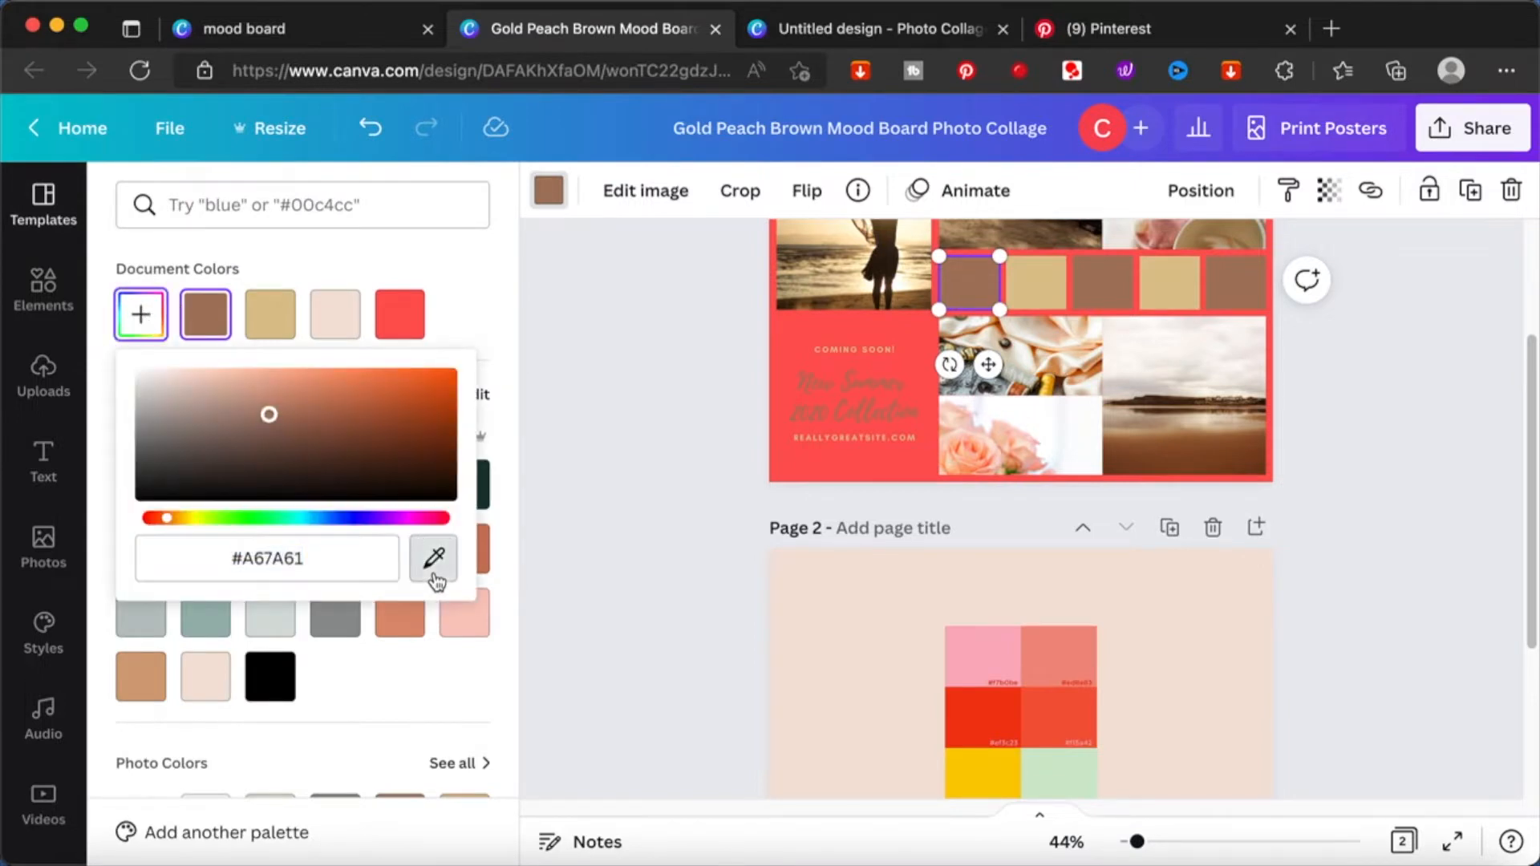
{"action": "left_click", "coordinate": [988, 664]}
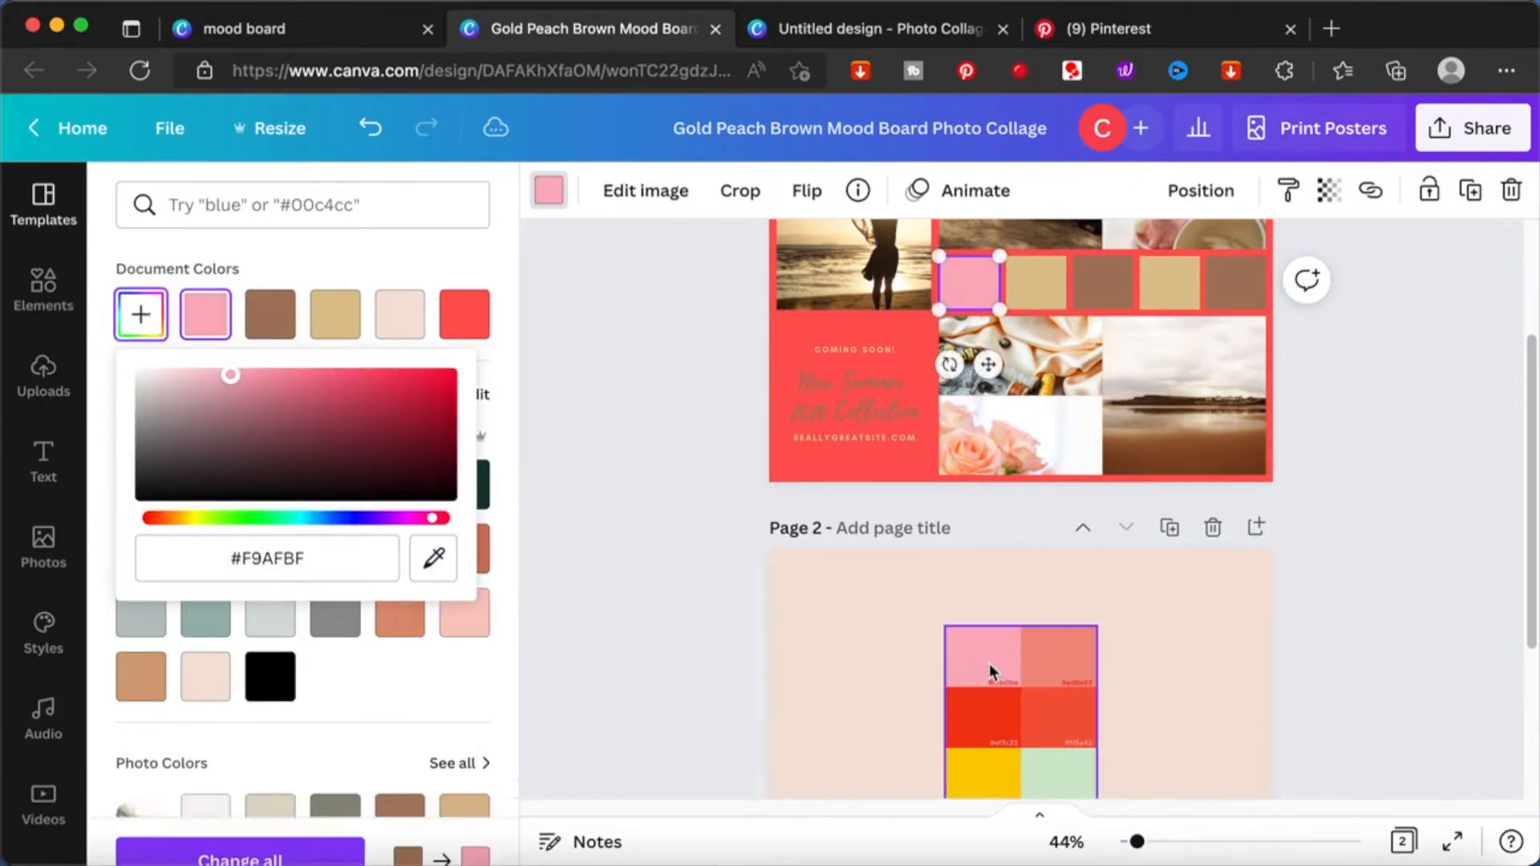
- Recolor the second swatch in the collage's color row with the salmon sampled from the palette image
{"action": "left_click", "coordinate": [1032, 290]}
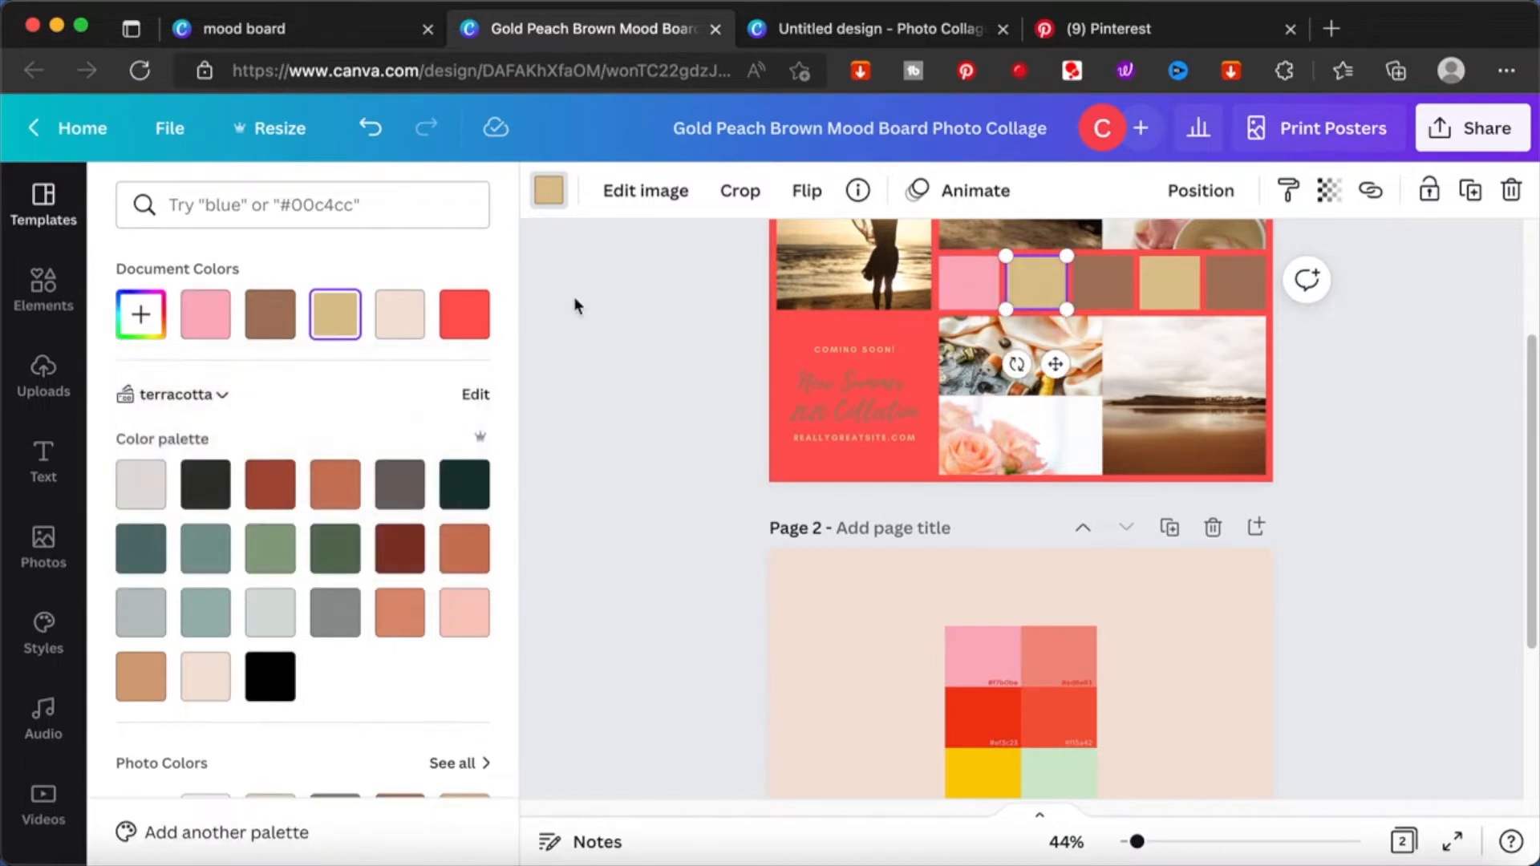
{"action": "left_click", "coordinate": [140, 313]}
{"action": "left_click", "coordinate": [434, 559]}
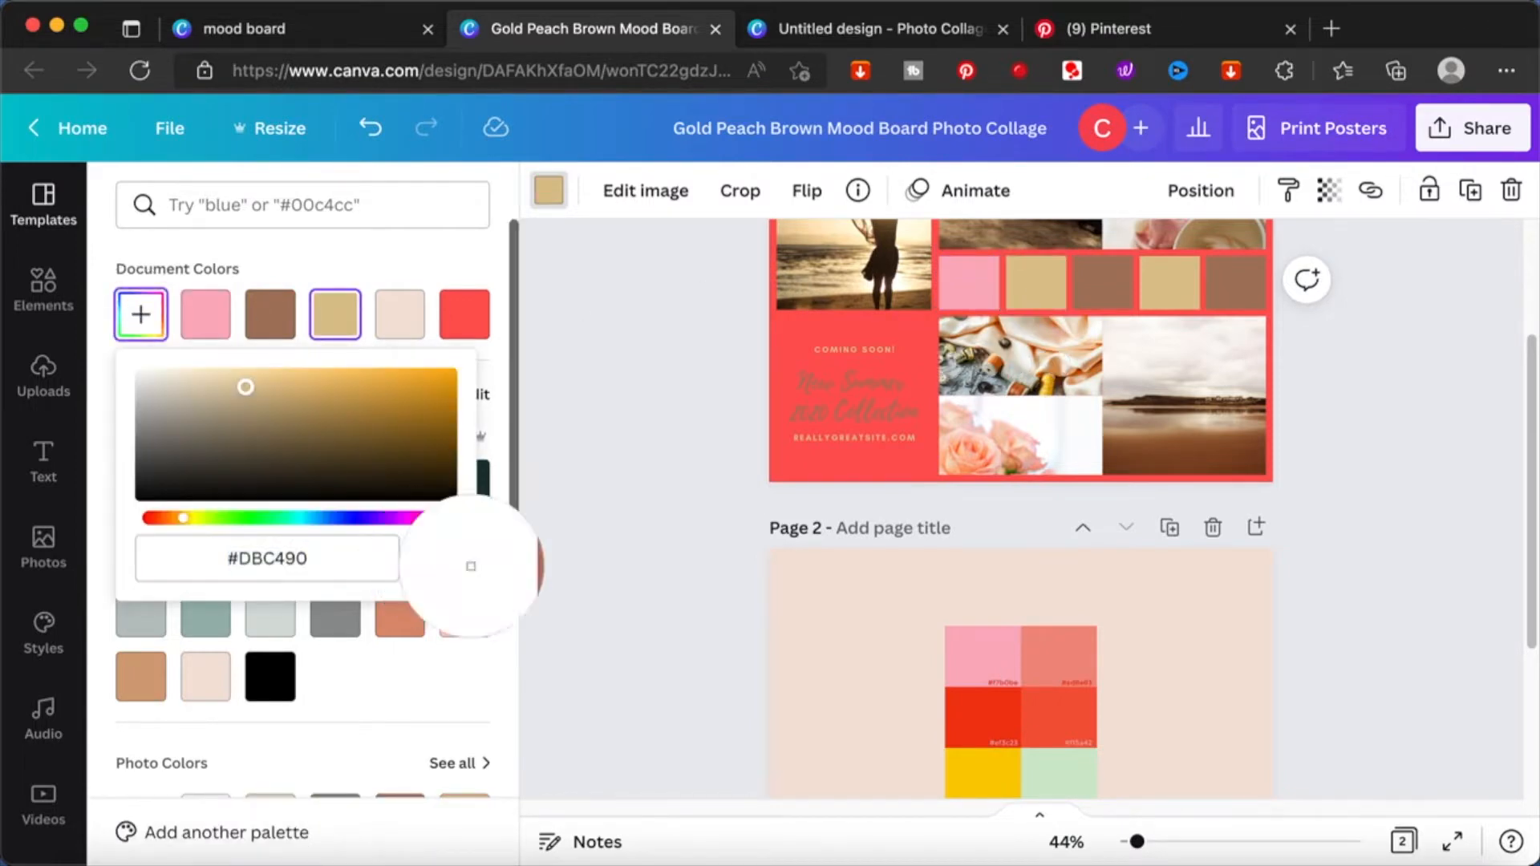
{"action": "left_click", "coordinate": [1063, 676]}
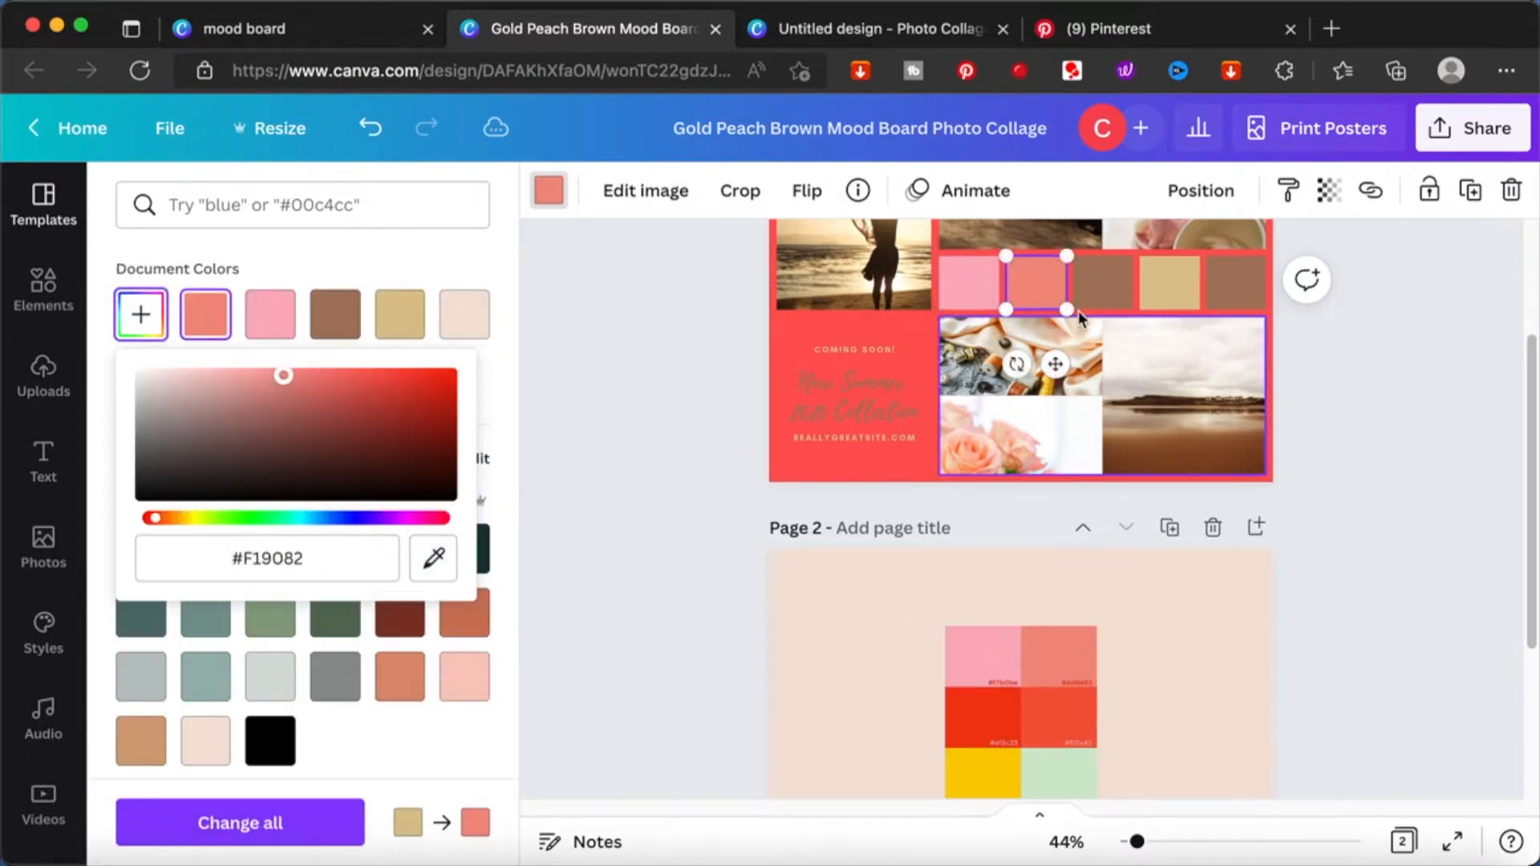
- Recolor the middle swatch in the collage's color row with the yellow sampled from the palette image
{"action": "left_click", "coordinate": [1103, 280]}
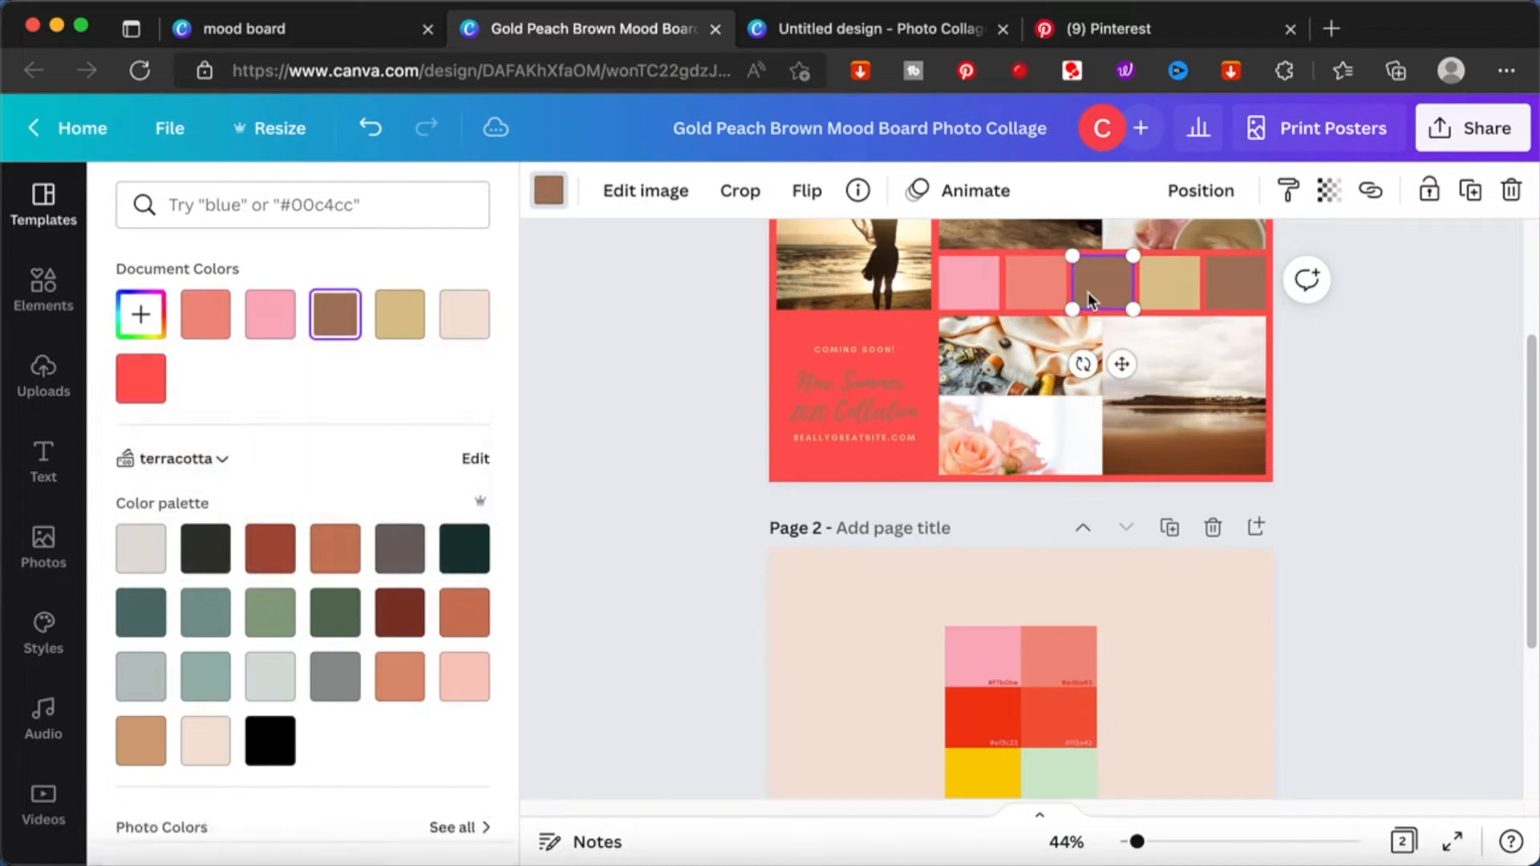
{"action": "left_click", "coordinate": [141, 313]}
{"action": "left_click", "coordinate": [434, 559]}
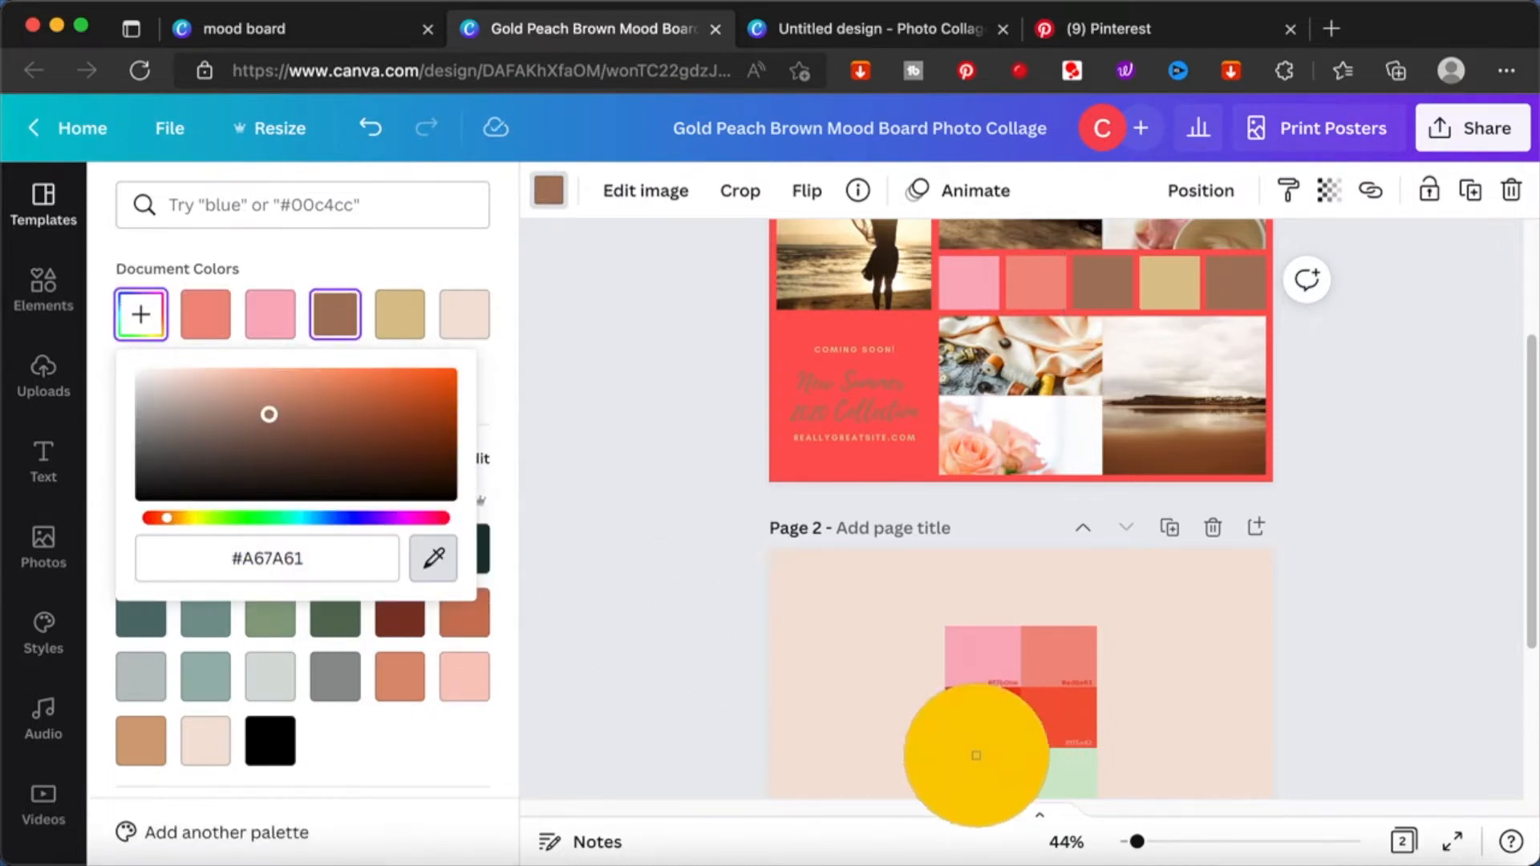
{"action": "left_click", "coordinate": [971, 773]}
{"action": "left_click", "coordinate": [140, 321]}
{"action": "left_click", "coordinate": [141, 314]}
{"action": "left_click", "coordinate": [434, 557]}
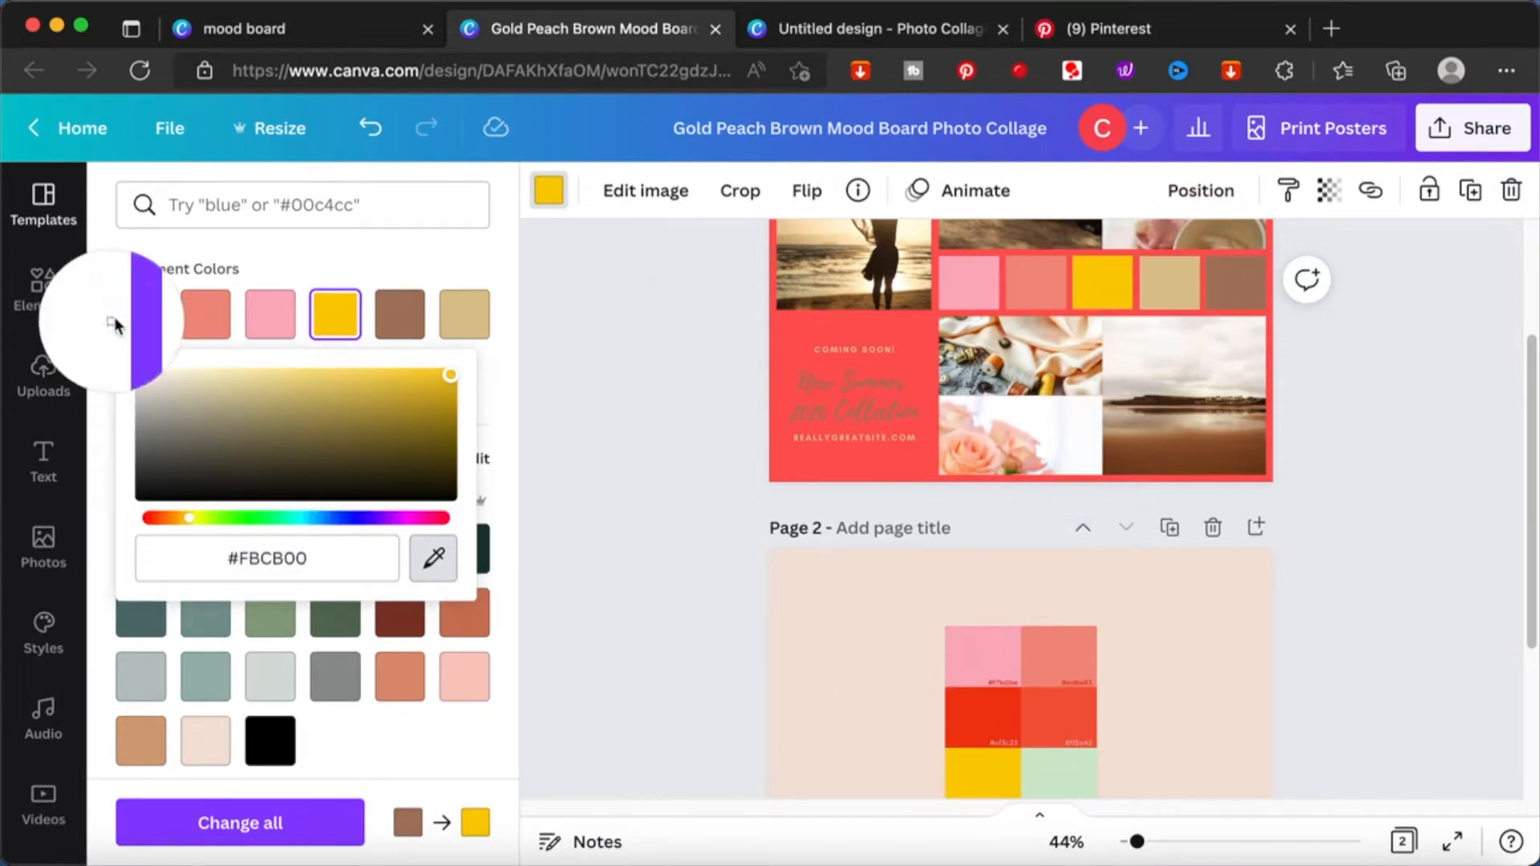
{"action": "left_click", "coordinate": [145, 320]}
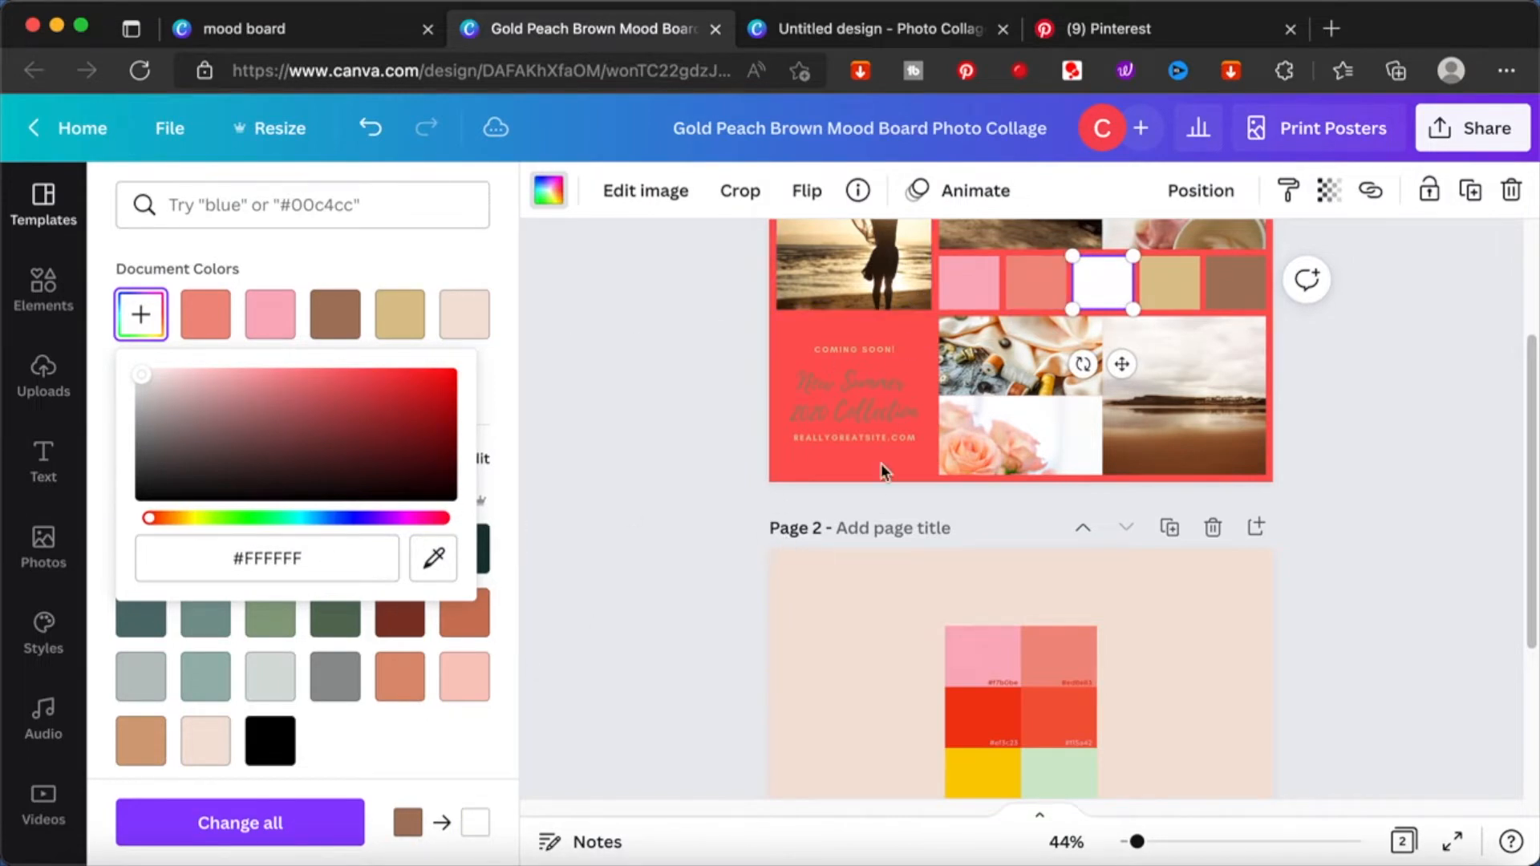
{"action": "key", "text": "ctrl+z"}
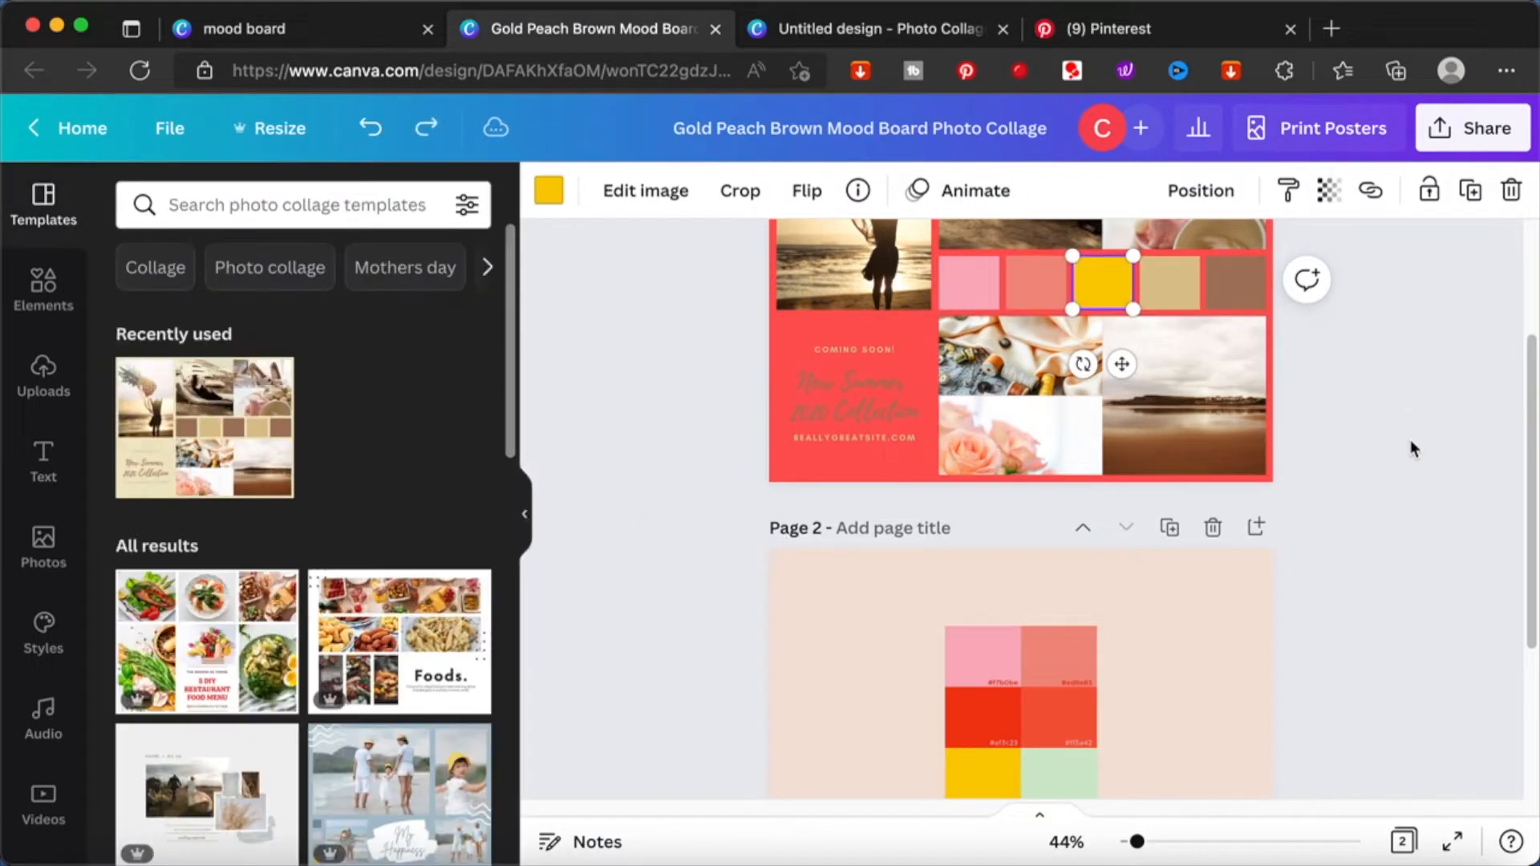
- Recolor the fourth swatch in the collage's color row with the mint green sampled from the palette image
{"action": "left_click", "coordinate": [1153, 291]}
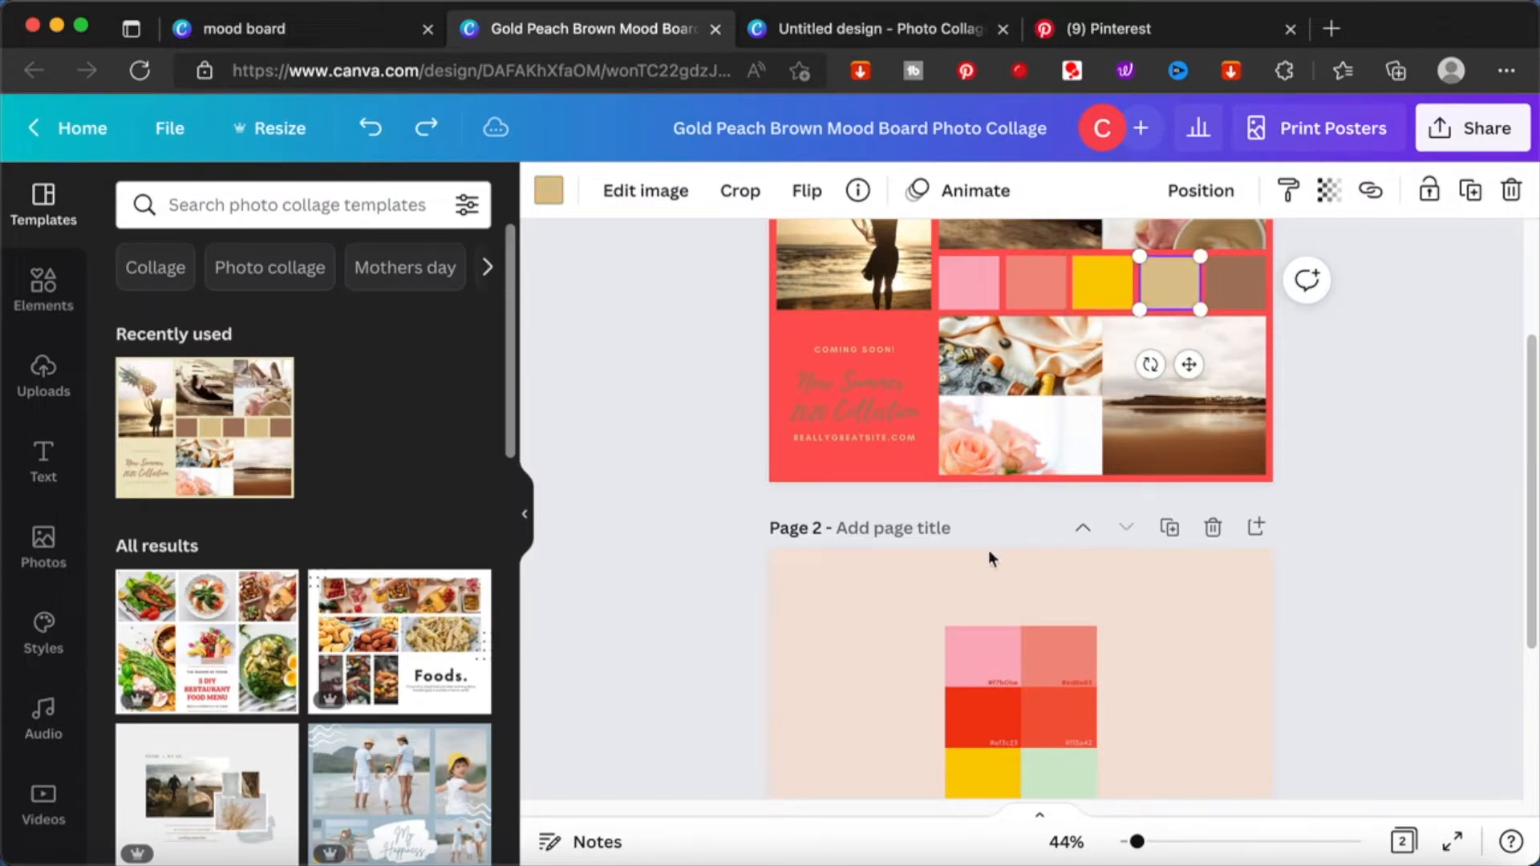
{"action": "left_click", "coordinate": [550, 191]}
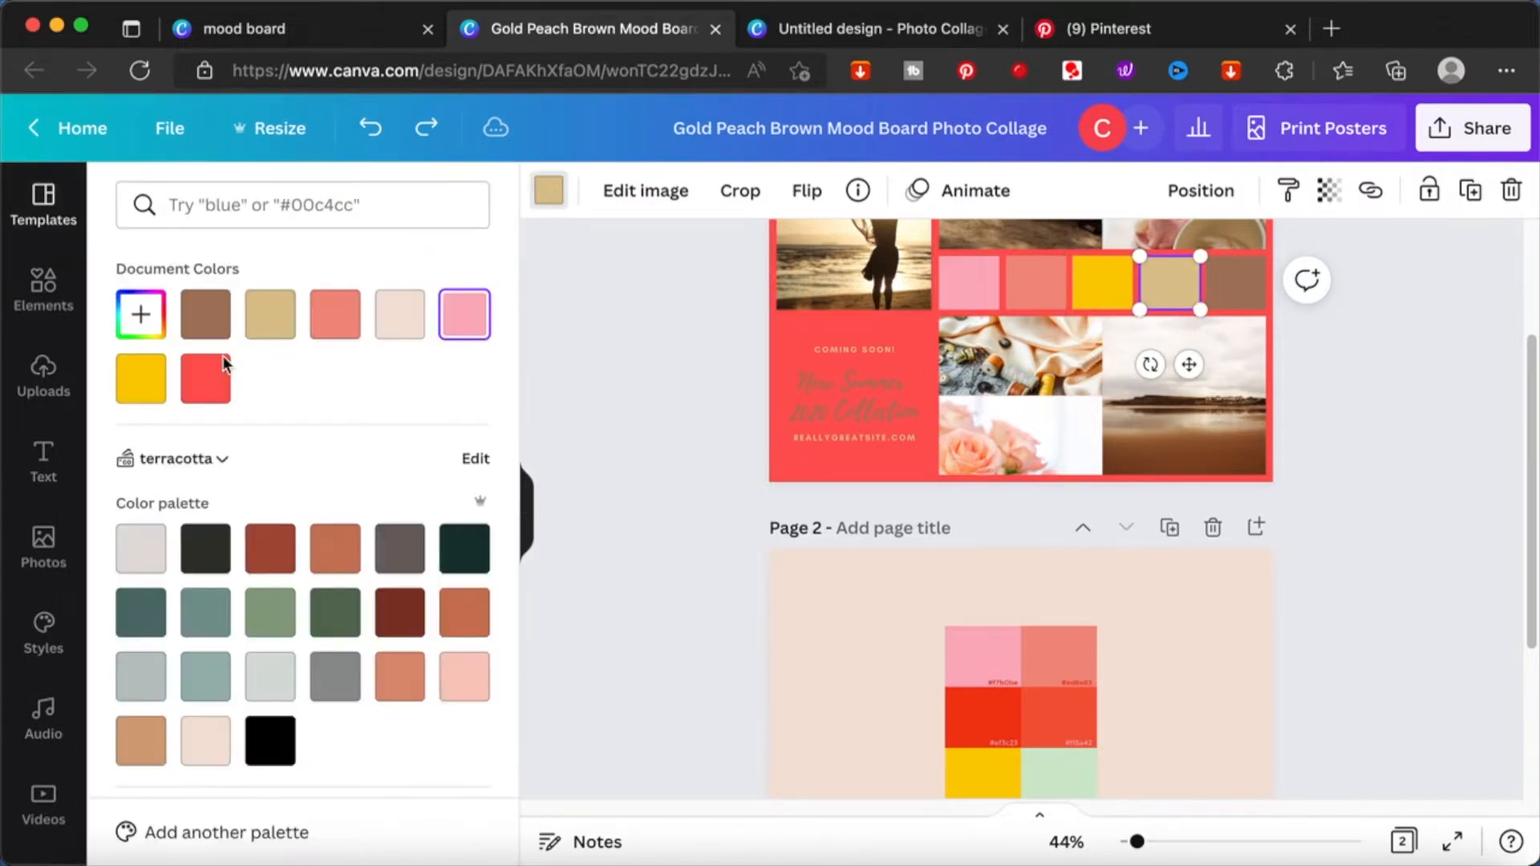
{"action": "left_click", "coordinate": [140, 314]}
{"action": "left_click", "coordinate": [434, 559]}
{"action": "left_click", "coordinate": [1059, 774]}
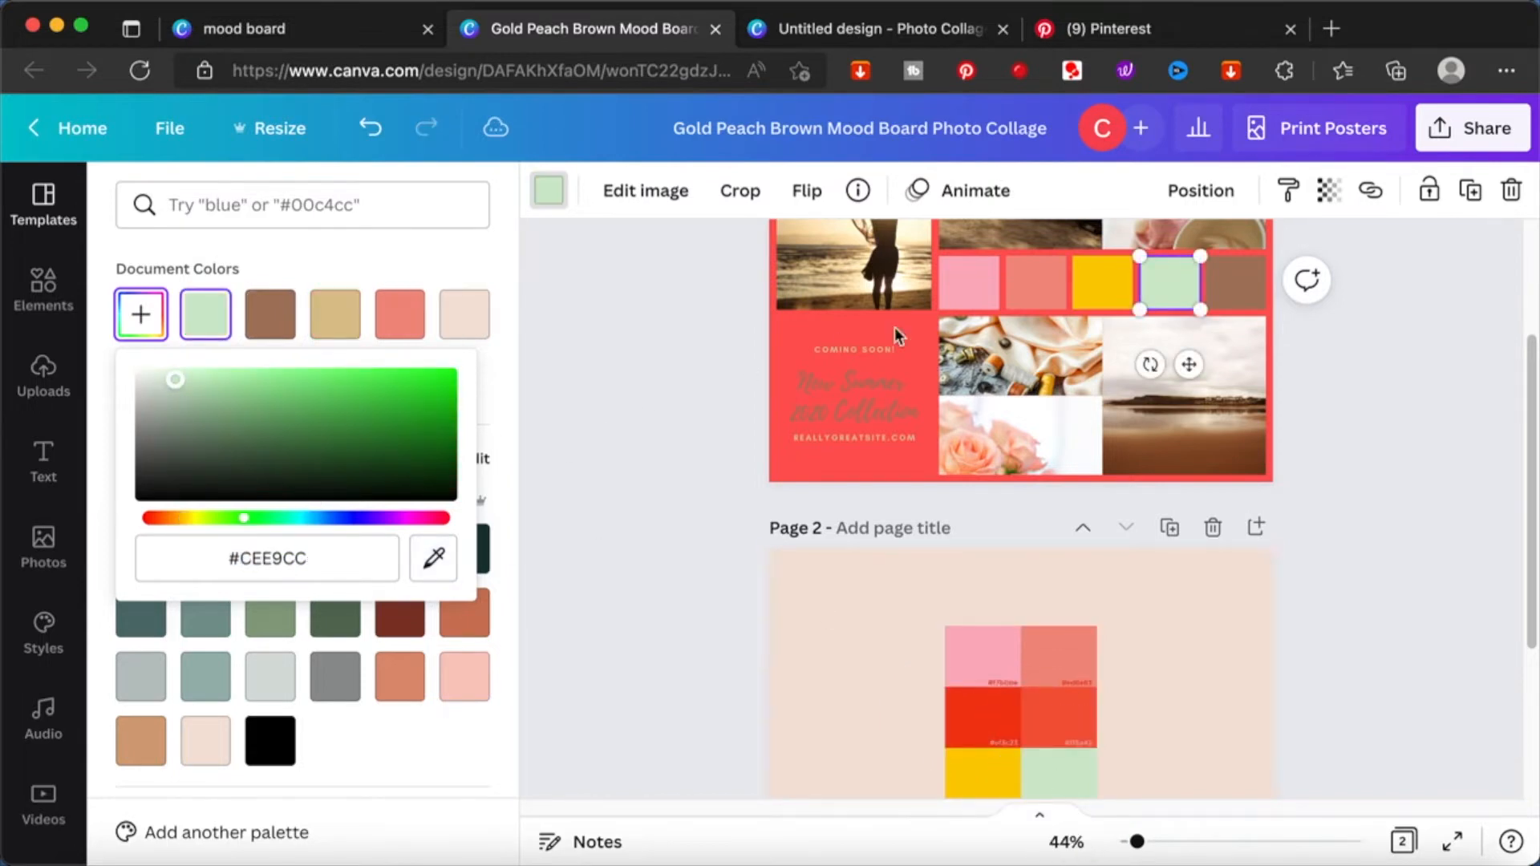
- Recolor the last brown swatch with the orange-red sampled from the palette image, and deselect it
{"action": "left_click", "coordinate": [1243, 289]}
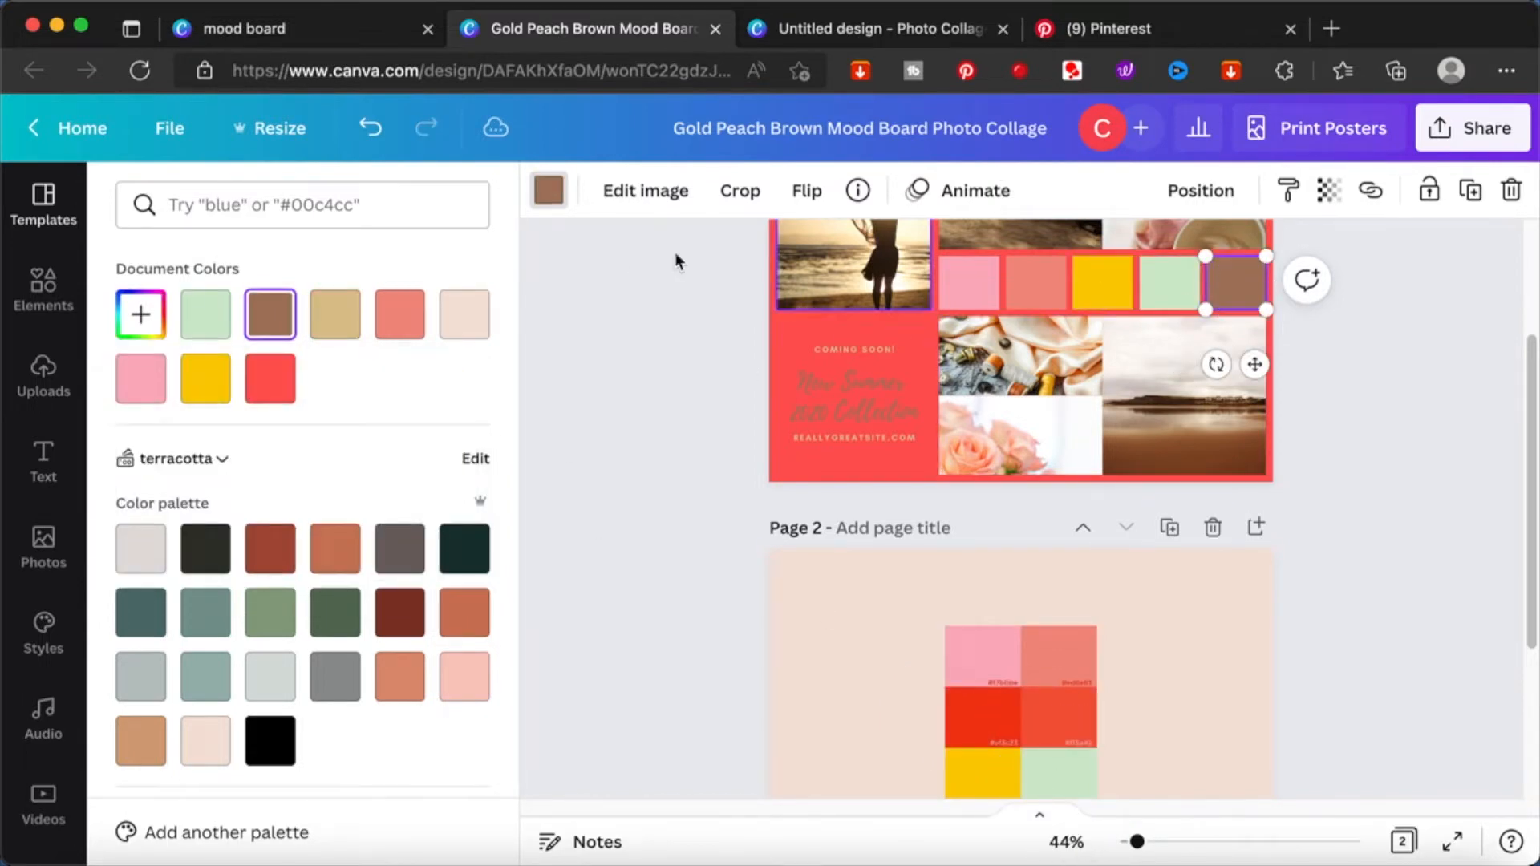
{"action": "left_click", "coordinate": [140, 314]}
{"action": "left_click", "coordinate": [431, 557]}
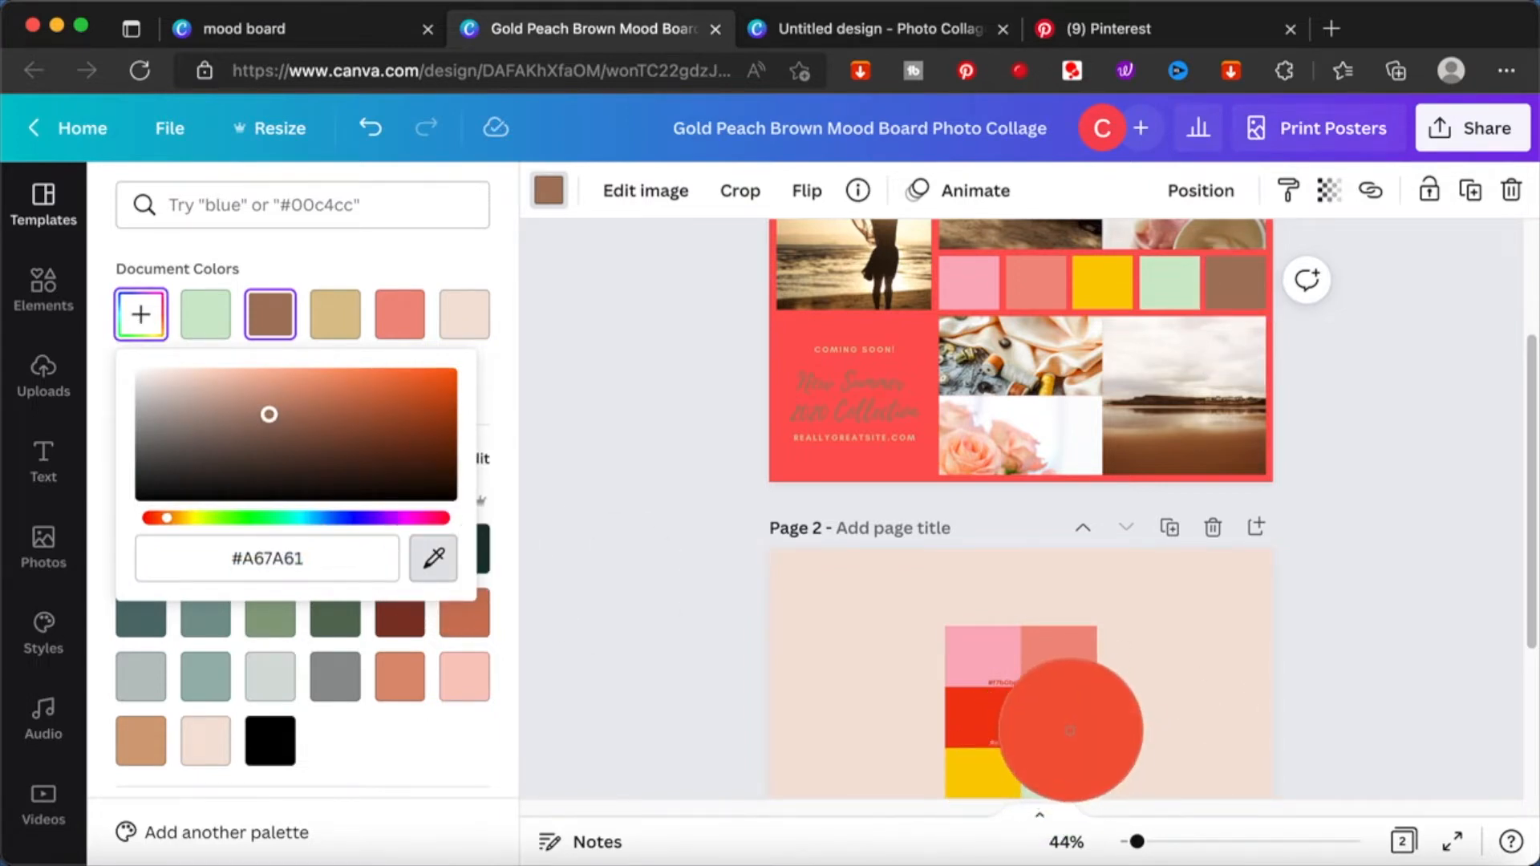
{"action": "left_click", "coordinate": [1070, 730]}
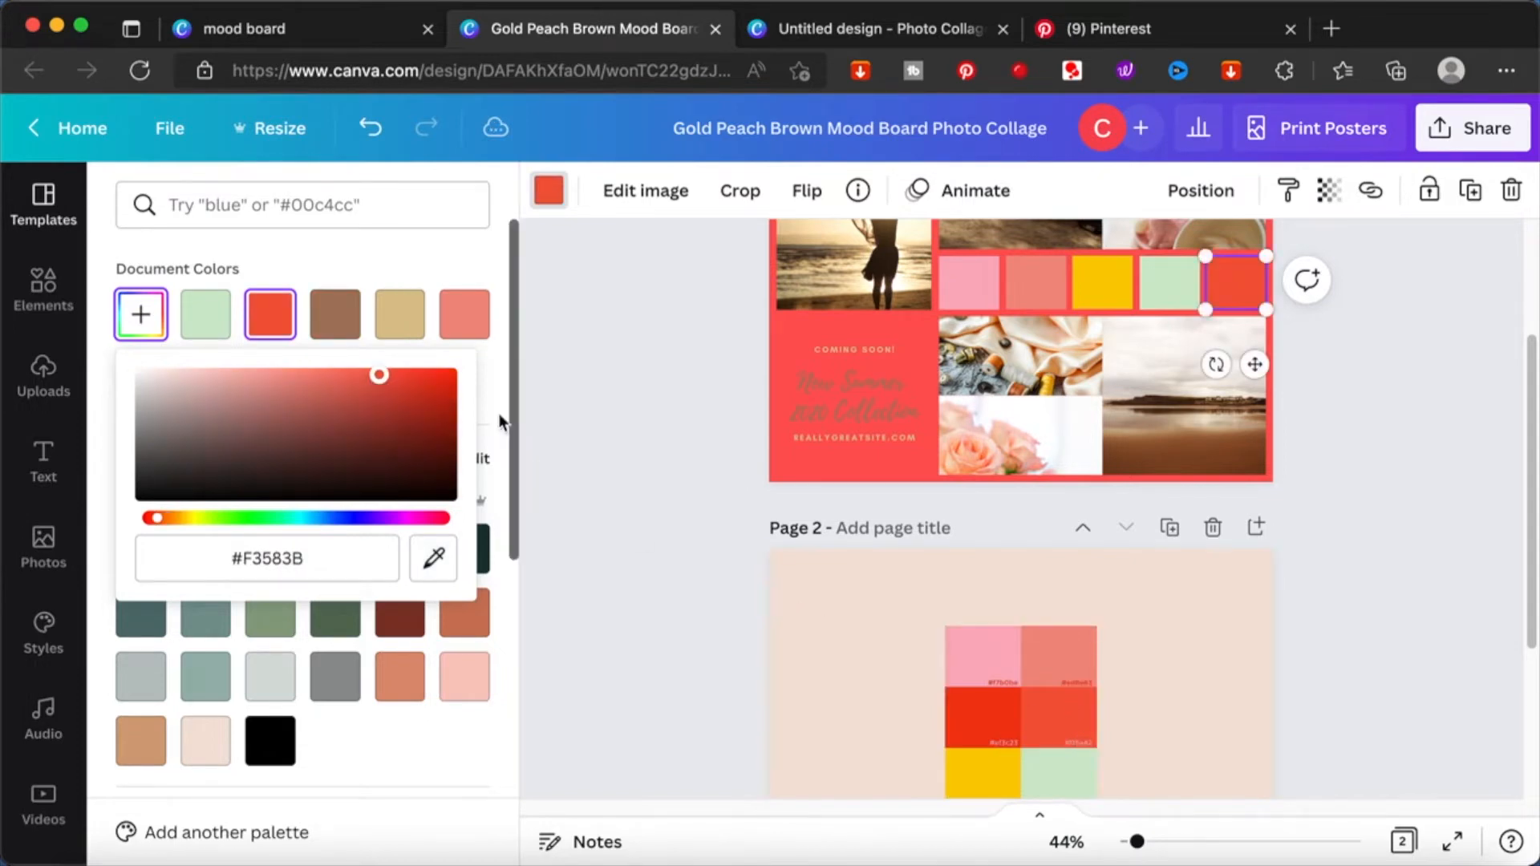
{"action": "left_click", "coordinate": [594, 423]}
- Try the salmon document color as page 1's background and replace it with the mint green document color
{"action": "scroll", "coordinate": [594, 422], "scroll_direction": "up", "scroll_amount": 3}
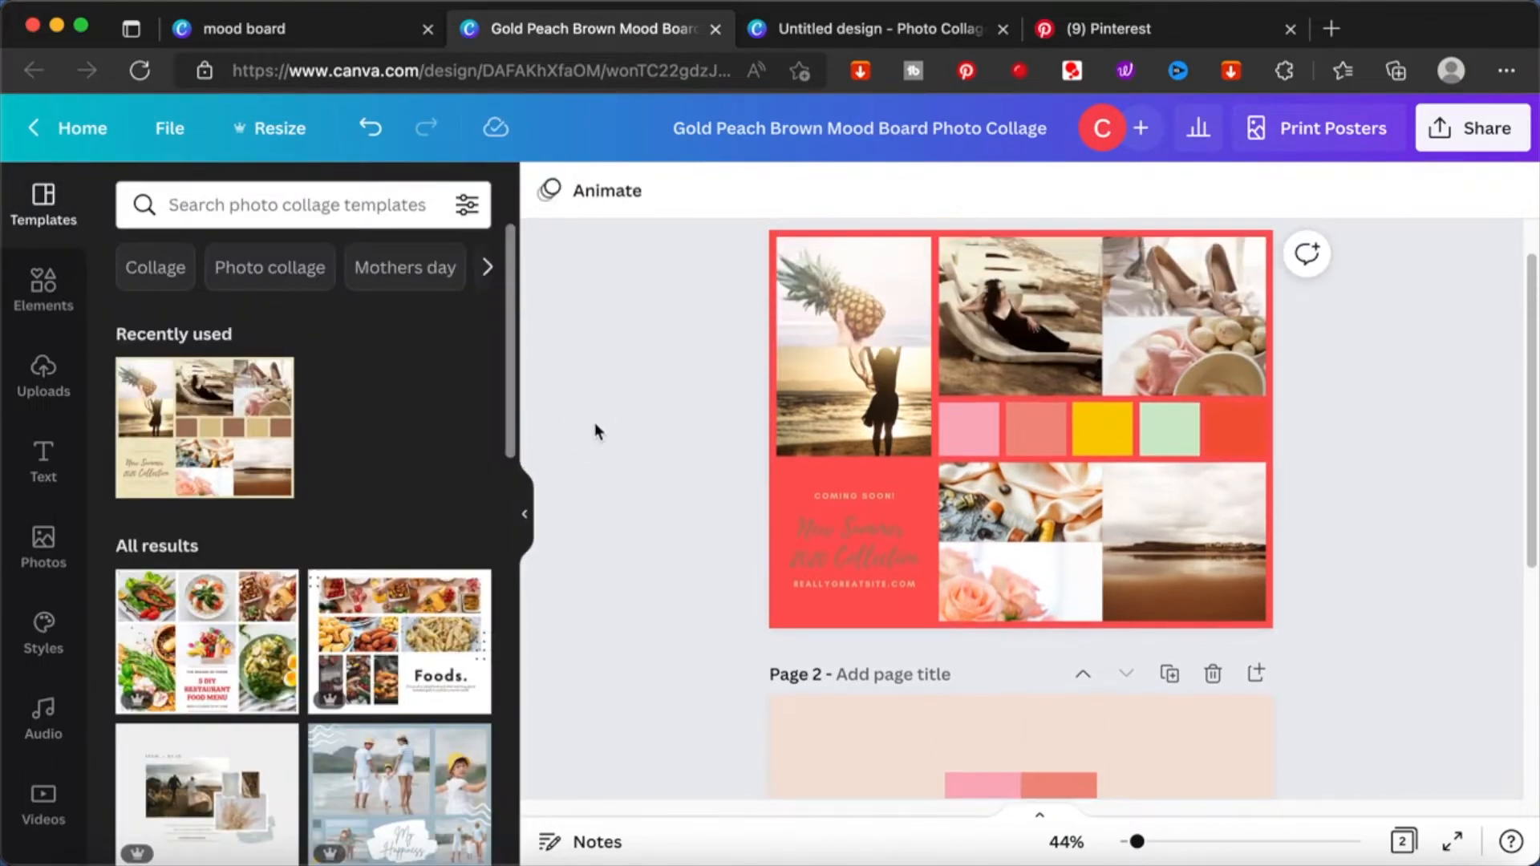
{"action": "left_click", "coordinate": [774, 470]}
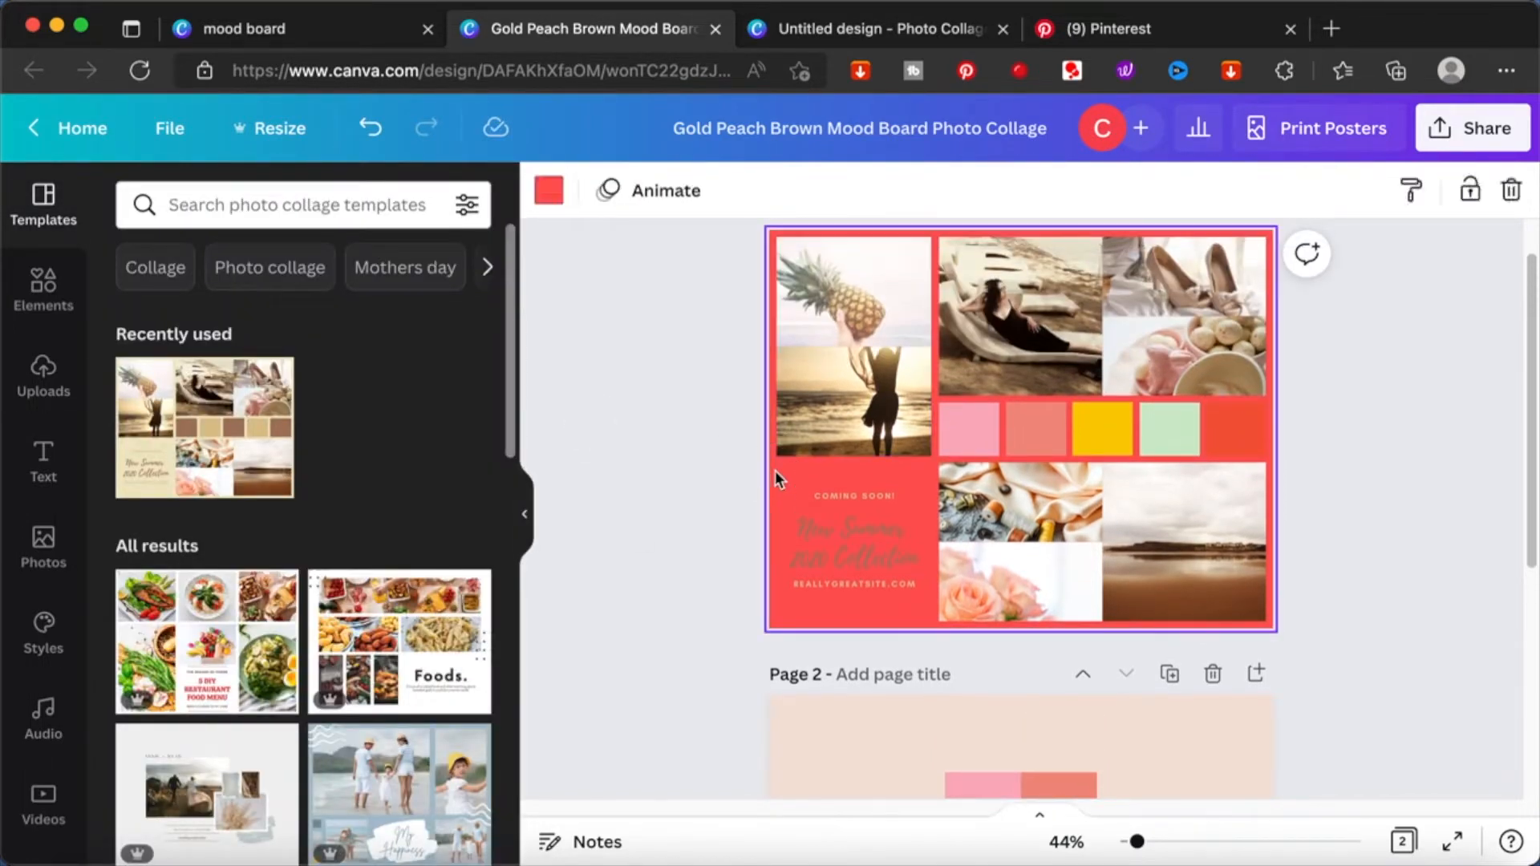
{"action": "left_click", "coordinate": [564, 206]}
{"action": "left_click", "coordinate": [403, 313]}
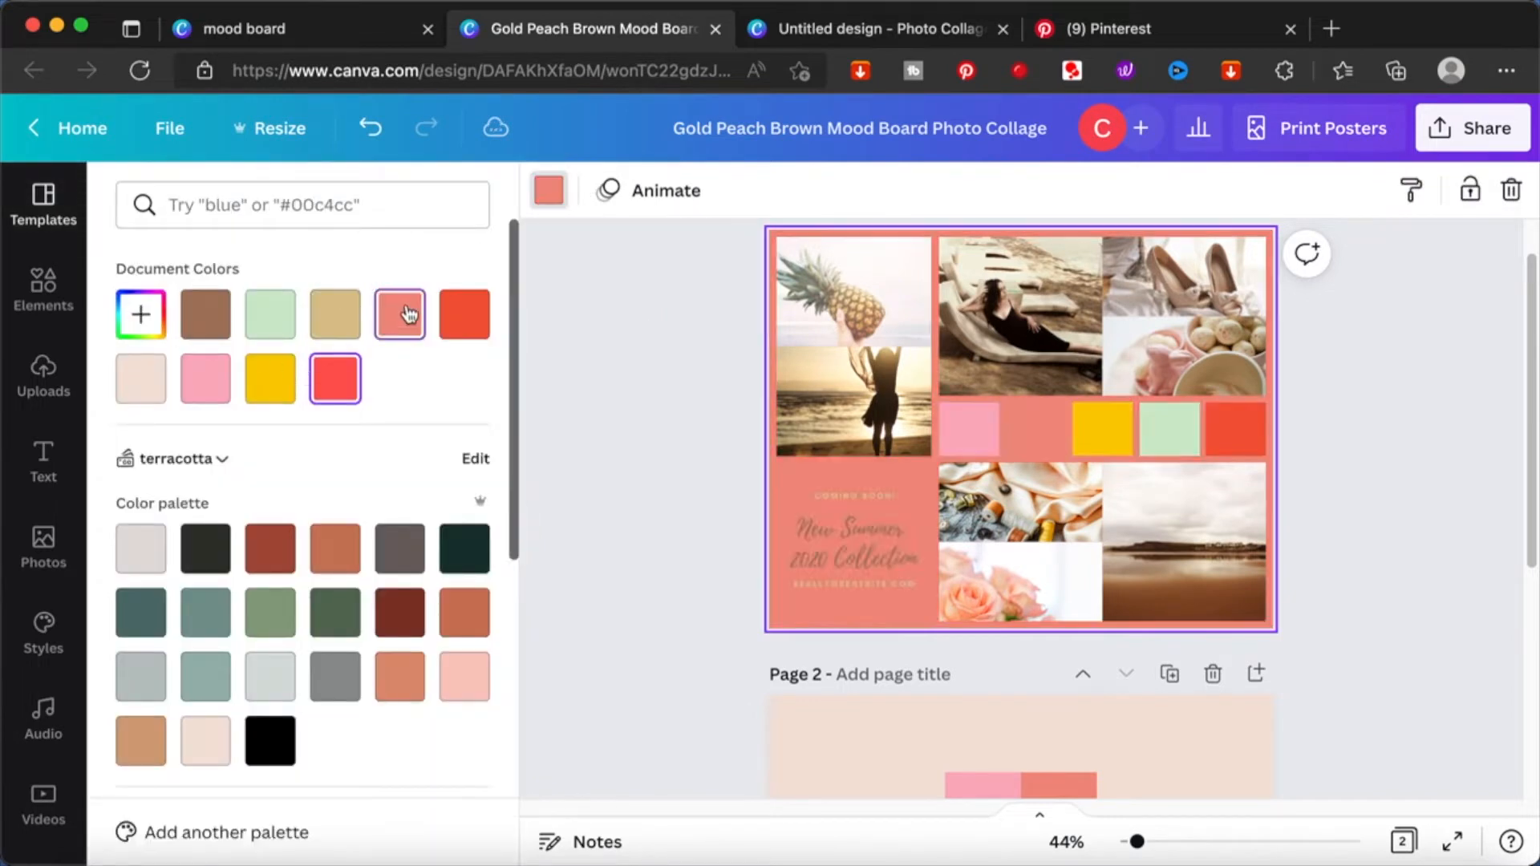
{"action": "left_click", "coordinate": [259, 324]}
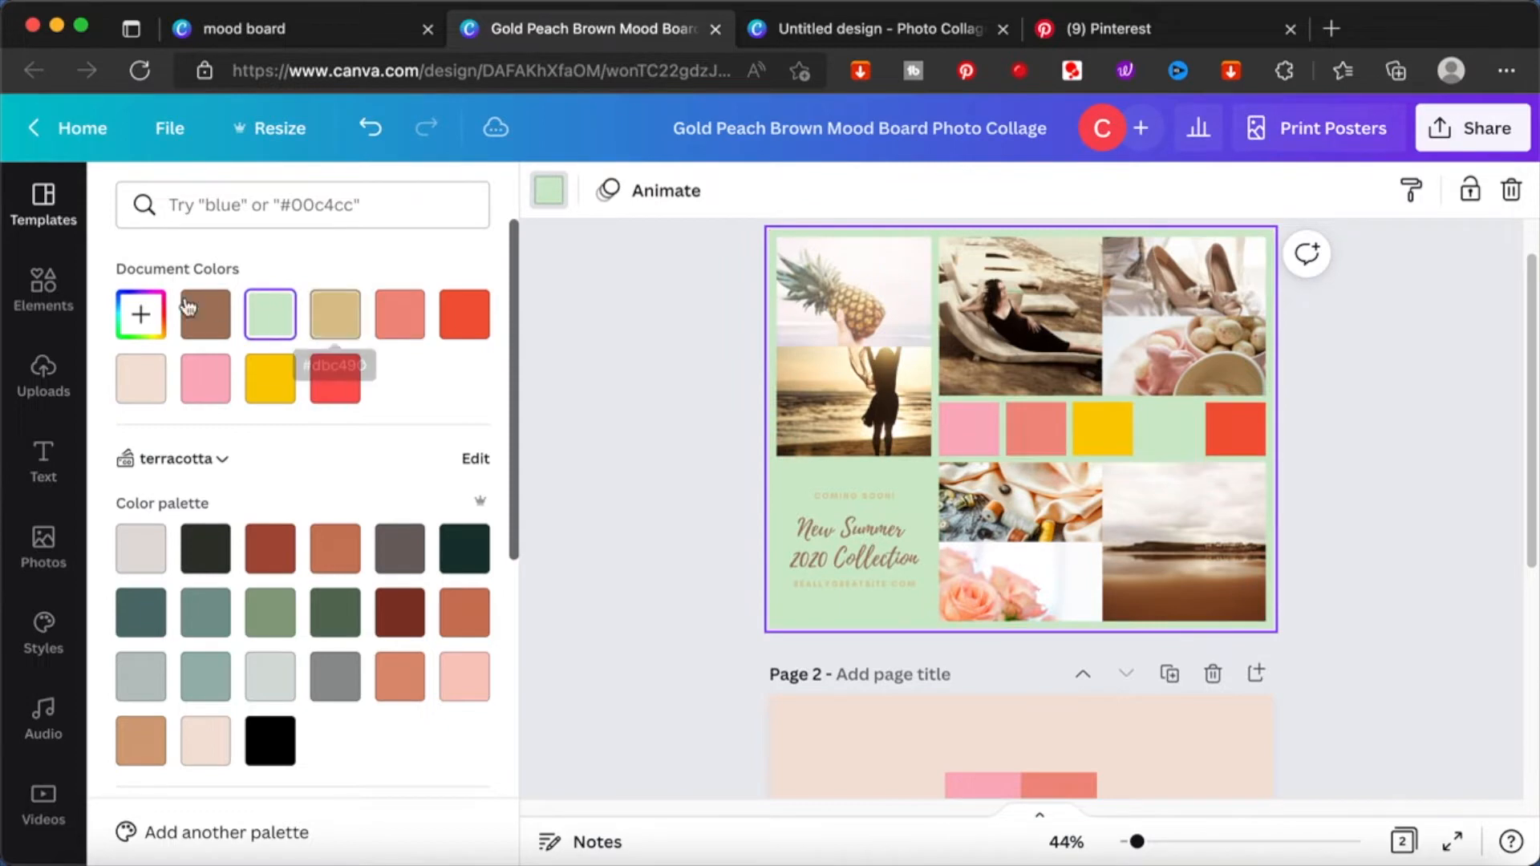
- Lighten page 1's mint background to a very pale green with a custom color, and deselect the page
{"action": "left_click", "coordinate": [140, 314]}
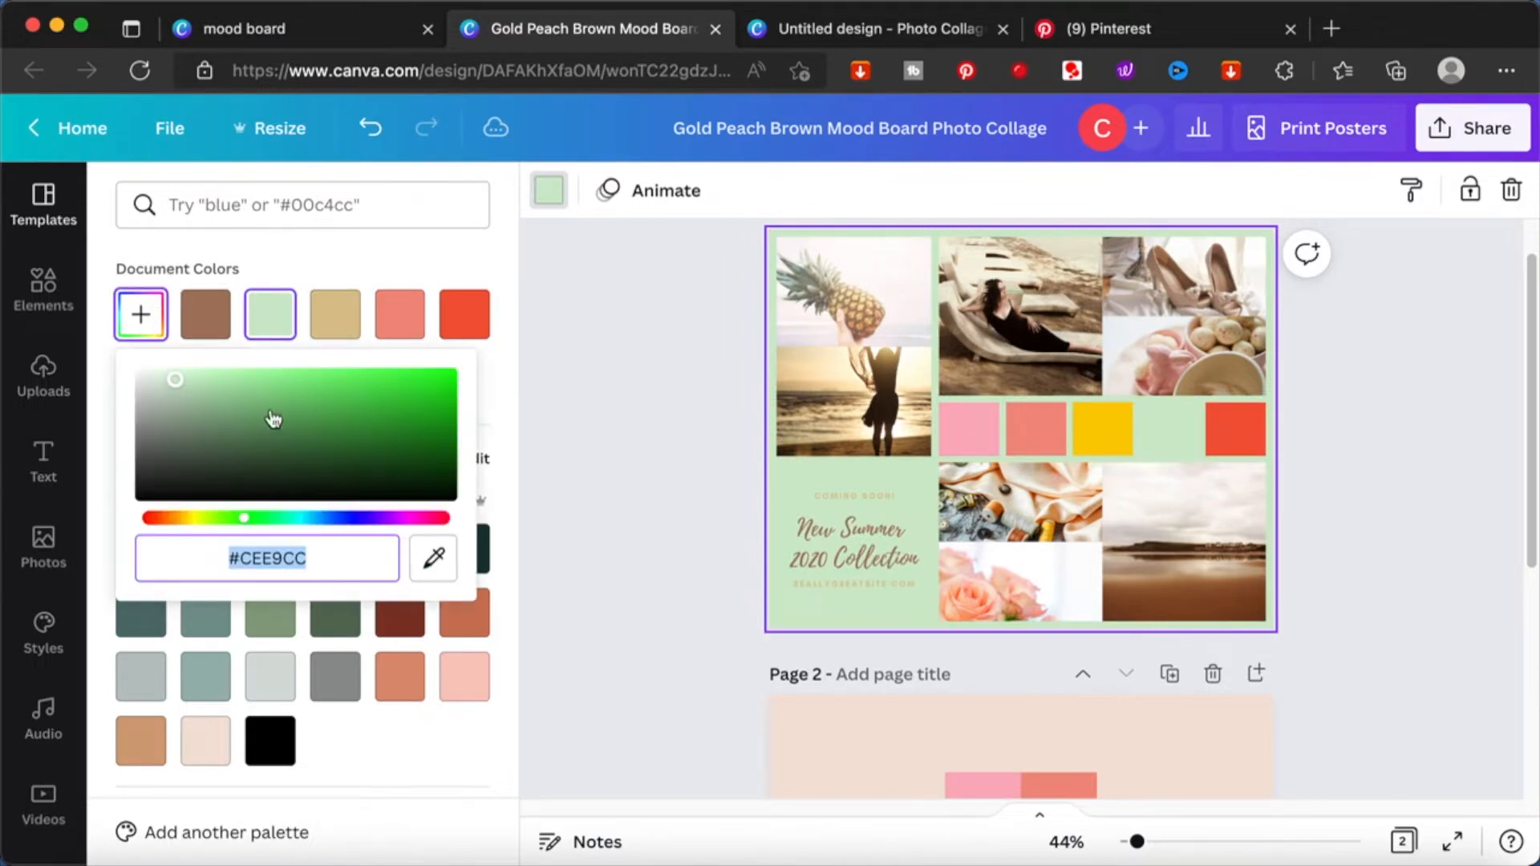
{"action": "left_click_drag", "start_coordinate": [174, 379], "coordinate": [147, 374]}
{"action": "left_click", "coordinate": [580, 392]}
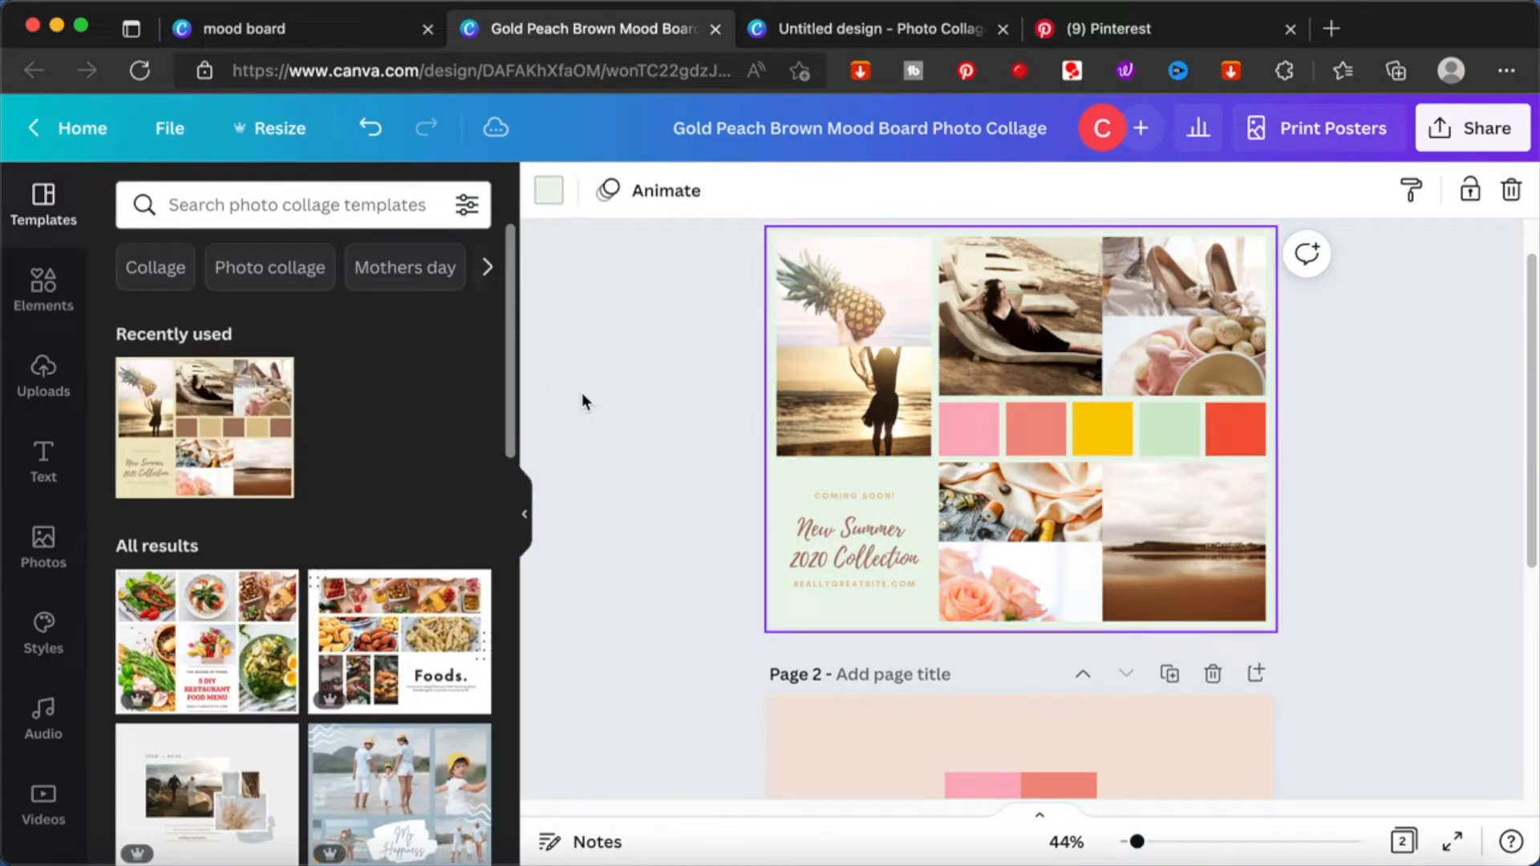
{"action": "left_click", "coordinate": [681, 420]}
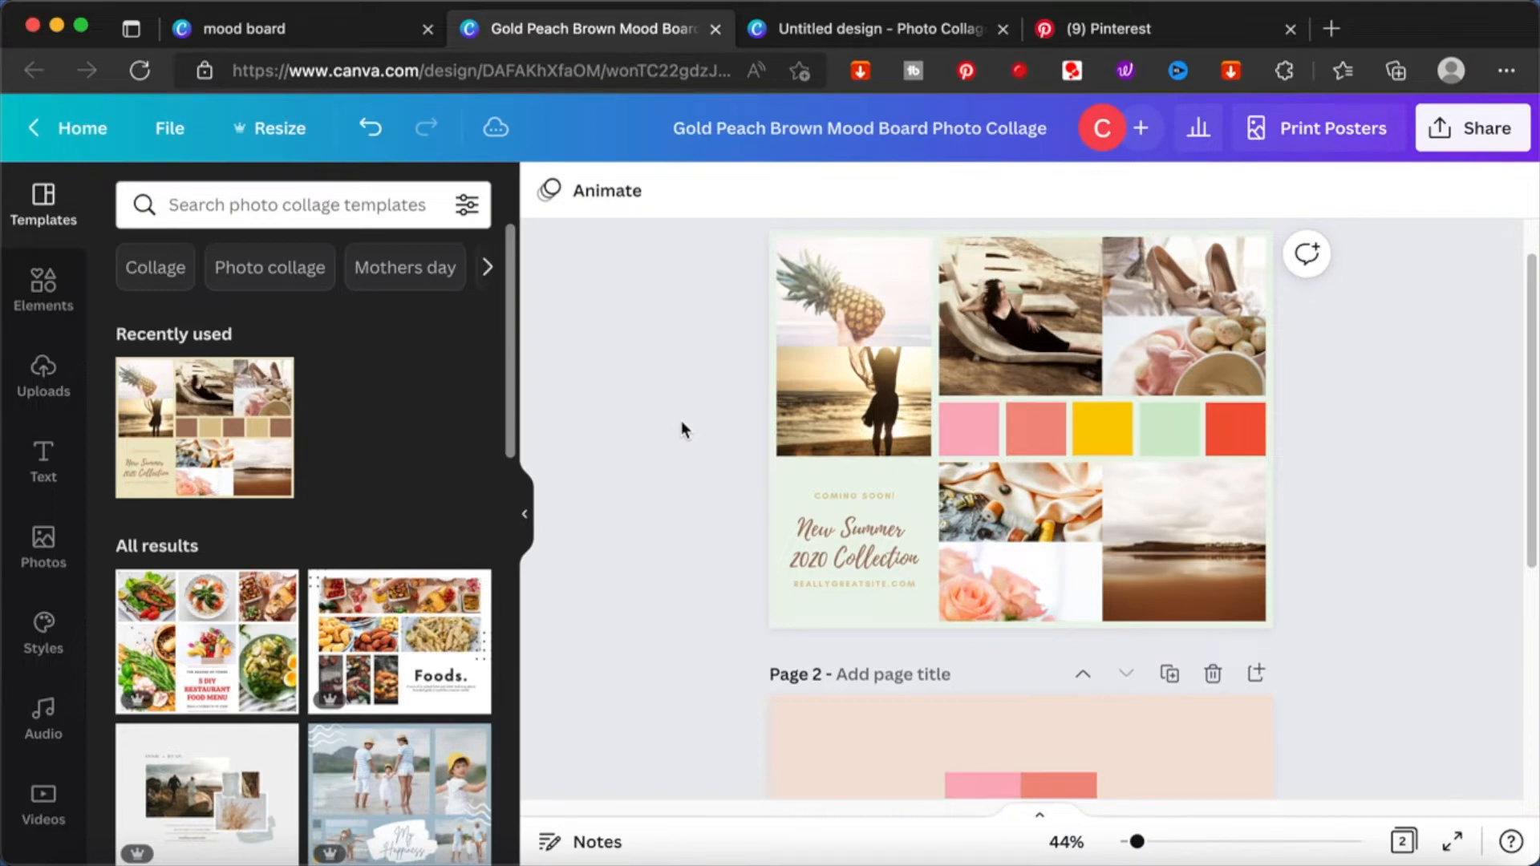
- Check the available fonts for the "New Summer 2020 Collection" heading without changing its font
{"action": "left_click", "coordinate": [853, 564]}
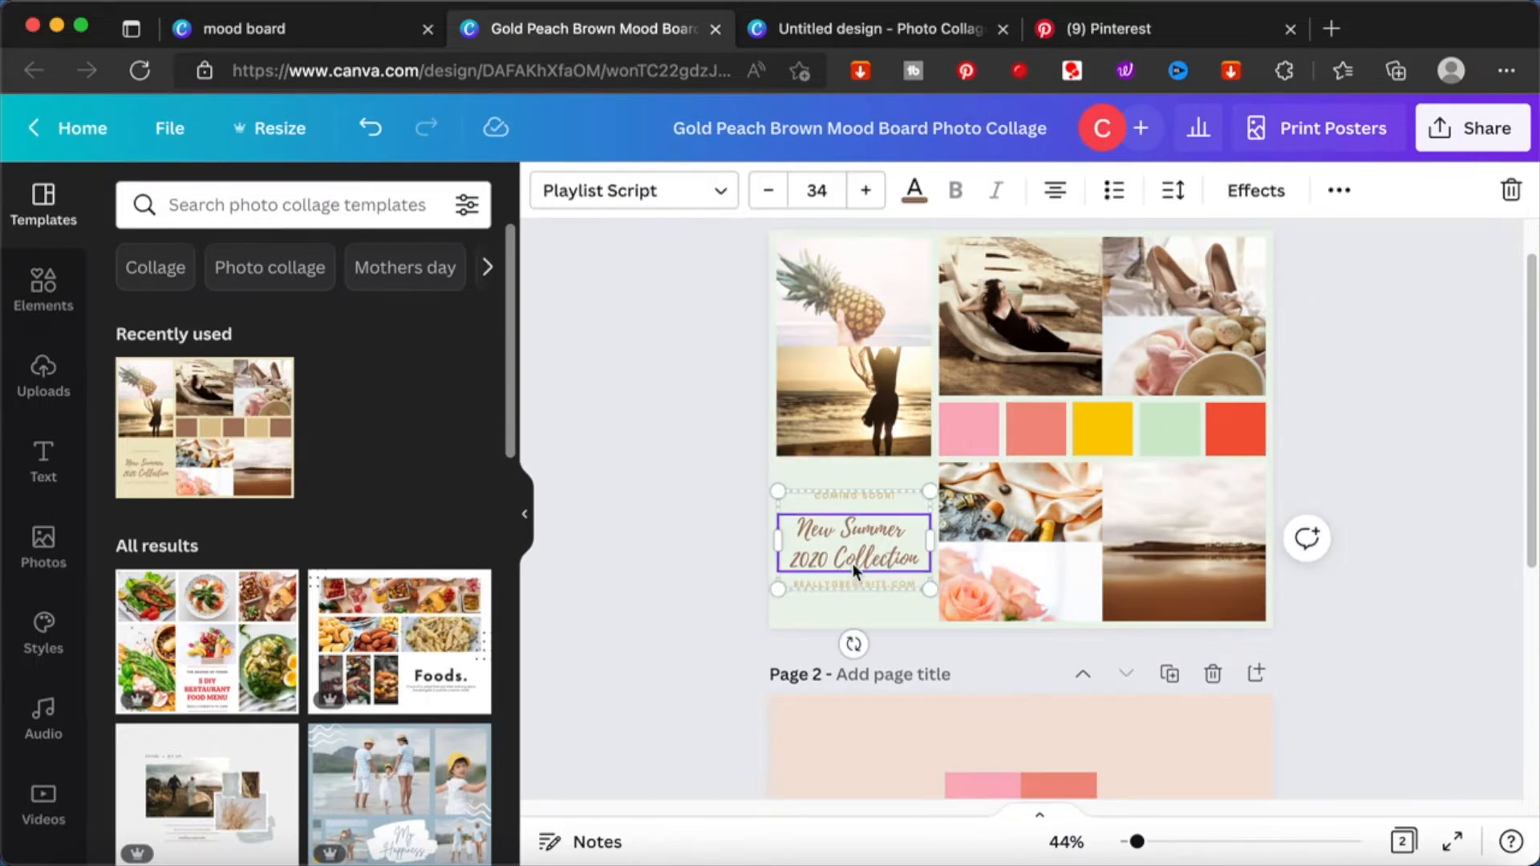
{"action": "left_click", "coordinate": [714, 190]}
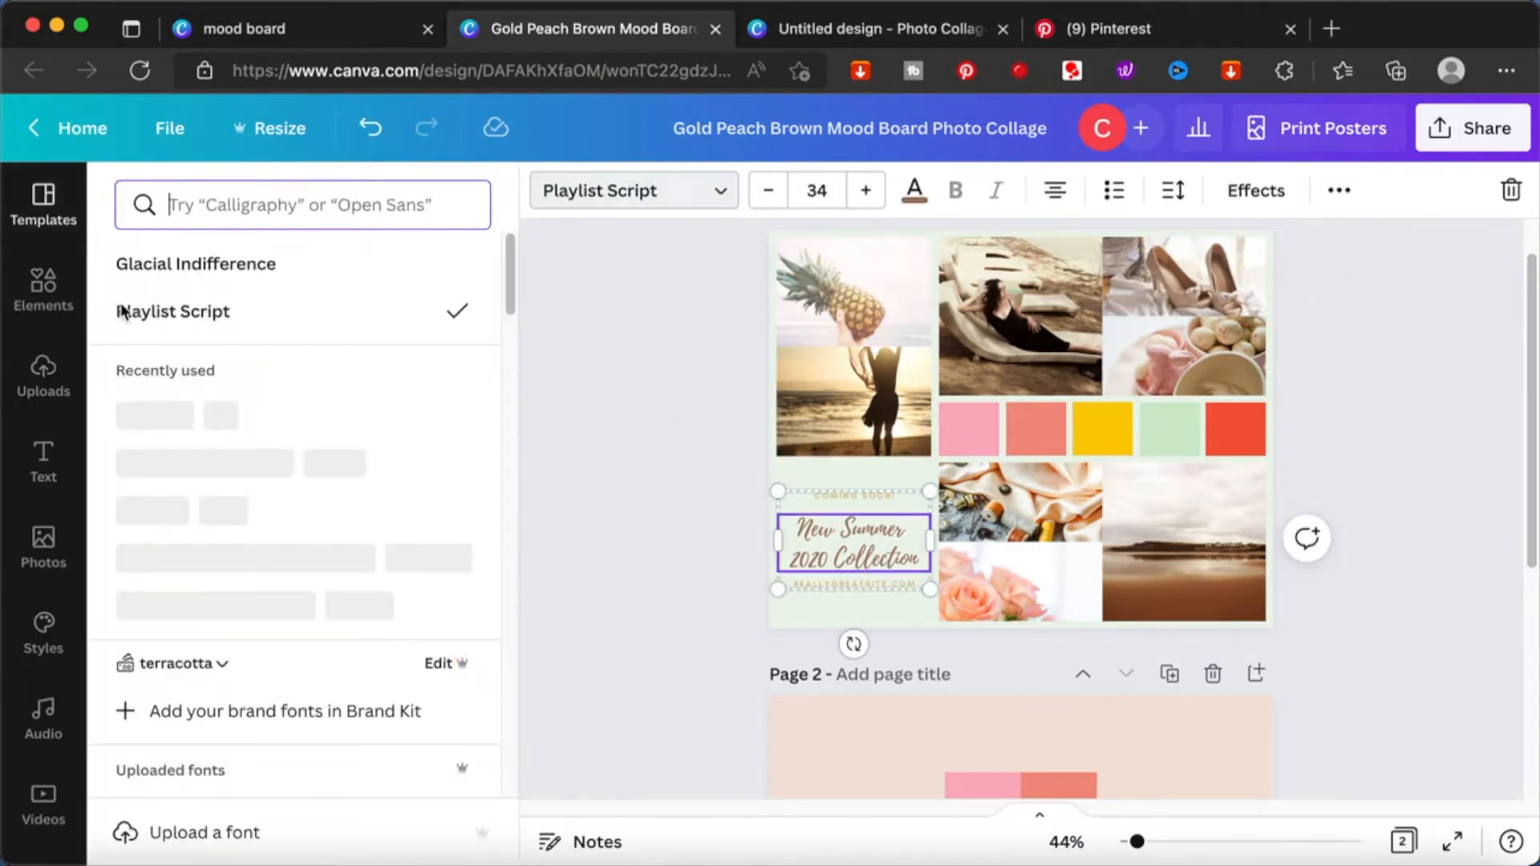
{"action": "left_click", "coordinate": [549, 309]}
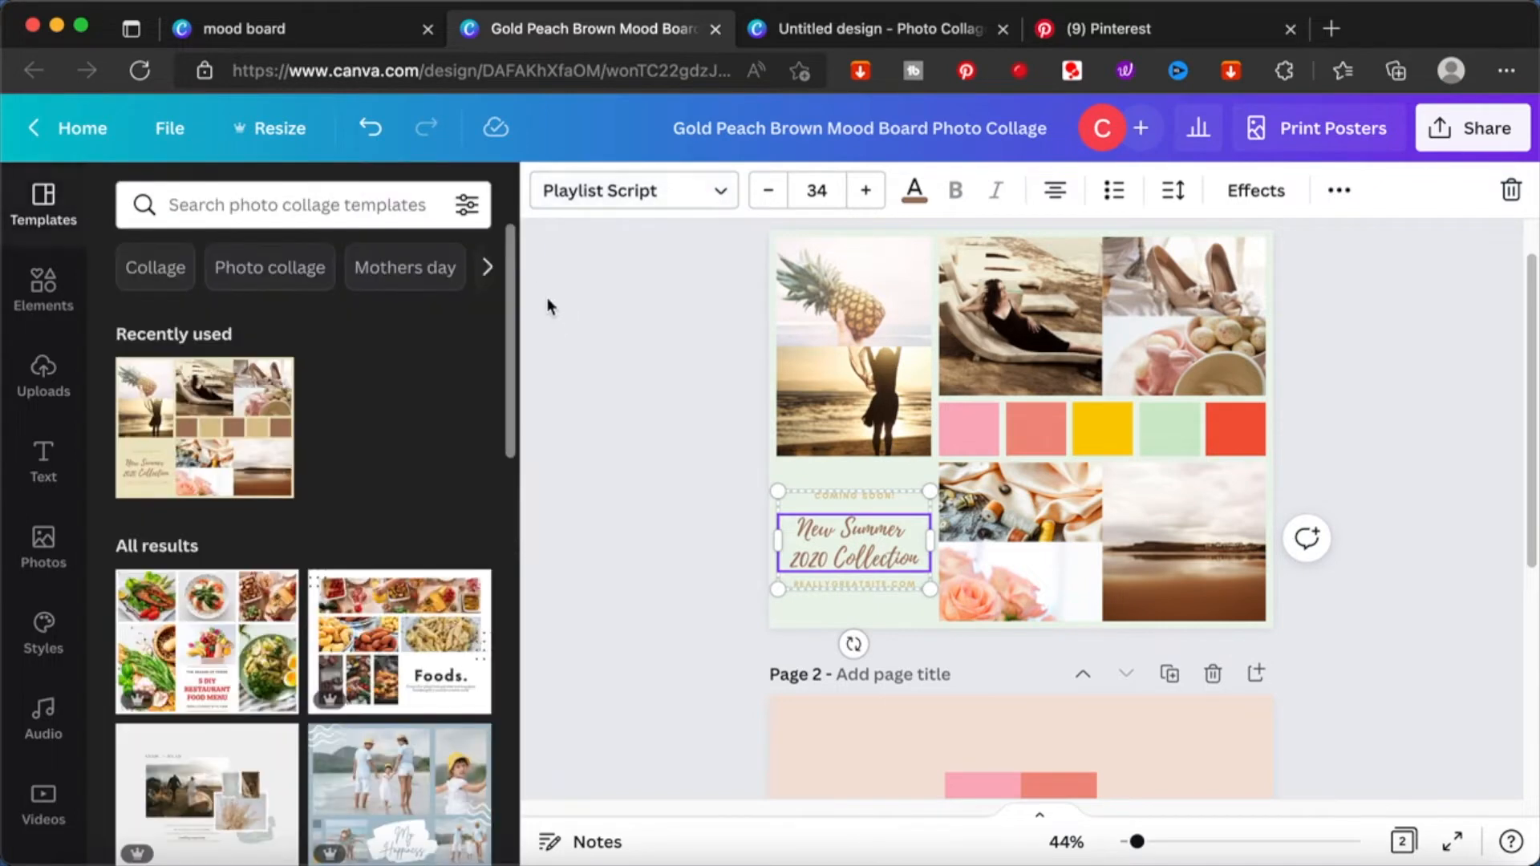
- Switch to Pinterest, search for "vibrant font types" and browse the results for font ideas before returning to the Canva mood board
{"action": "left_click", "coordinate": [1095, 28]}
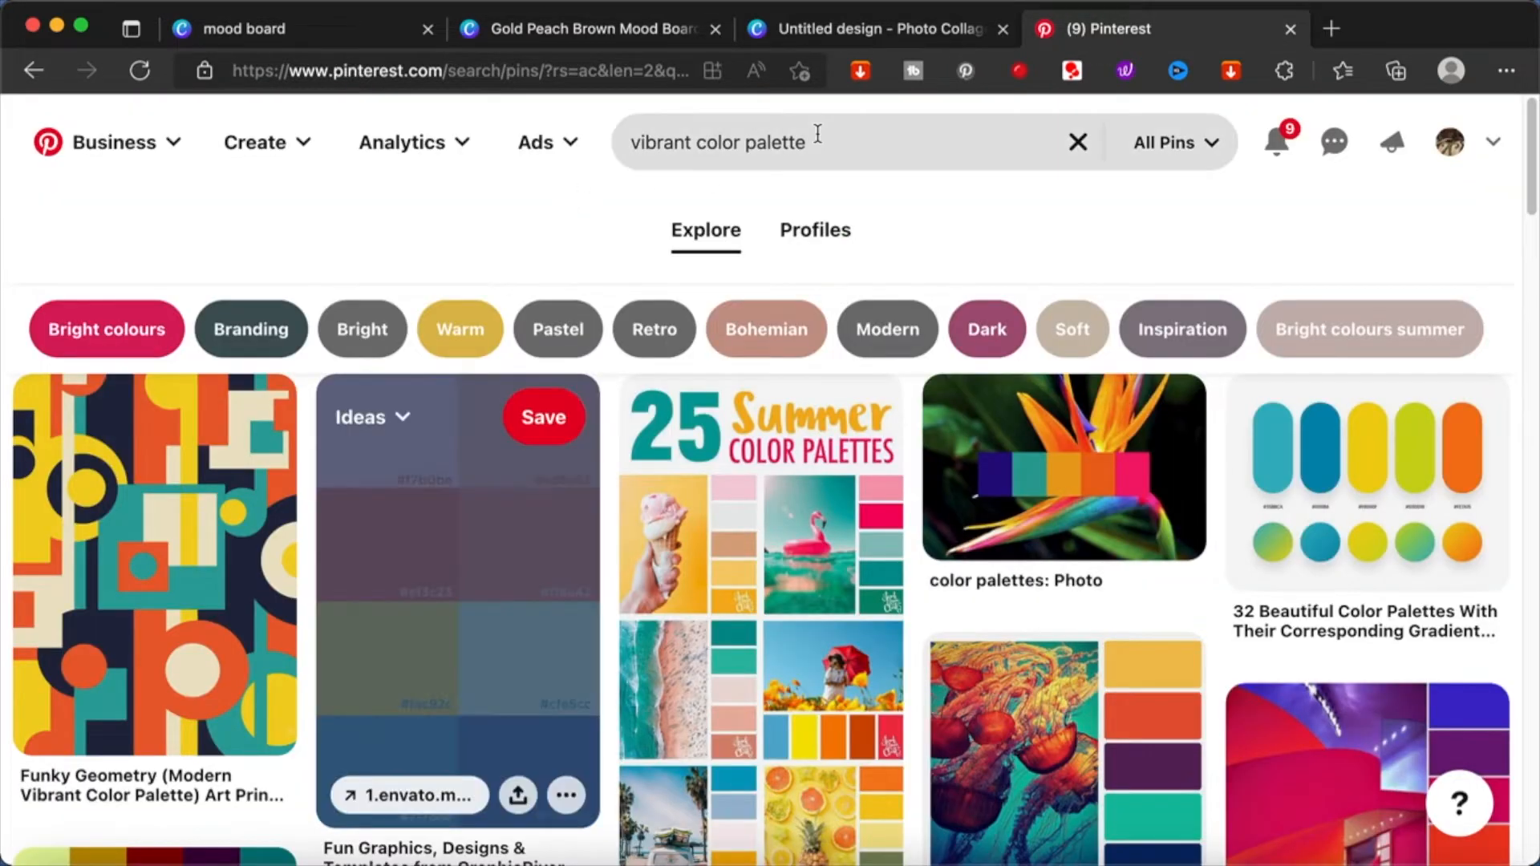
{"action": "left_click", "coordinate": [818, 134]}
{"action": "type", "text": "vibrant font pa"}
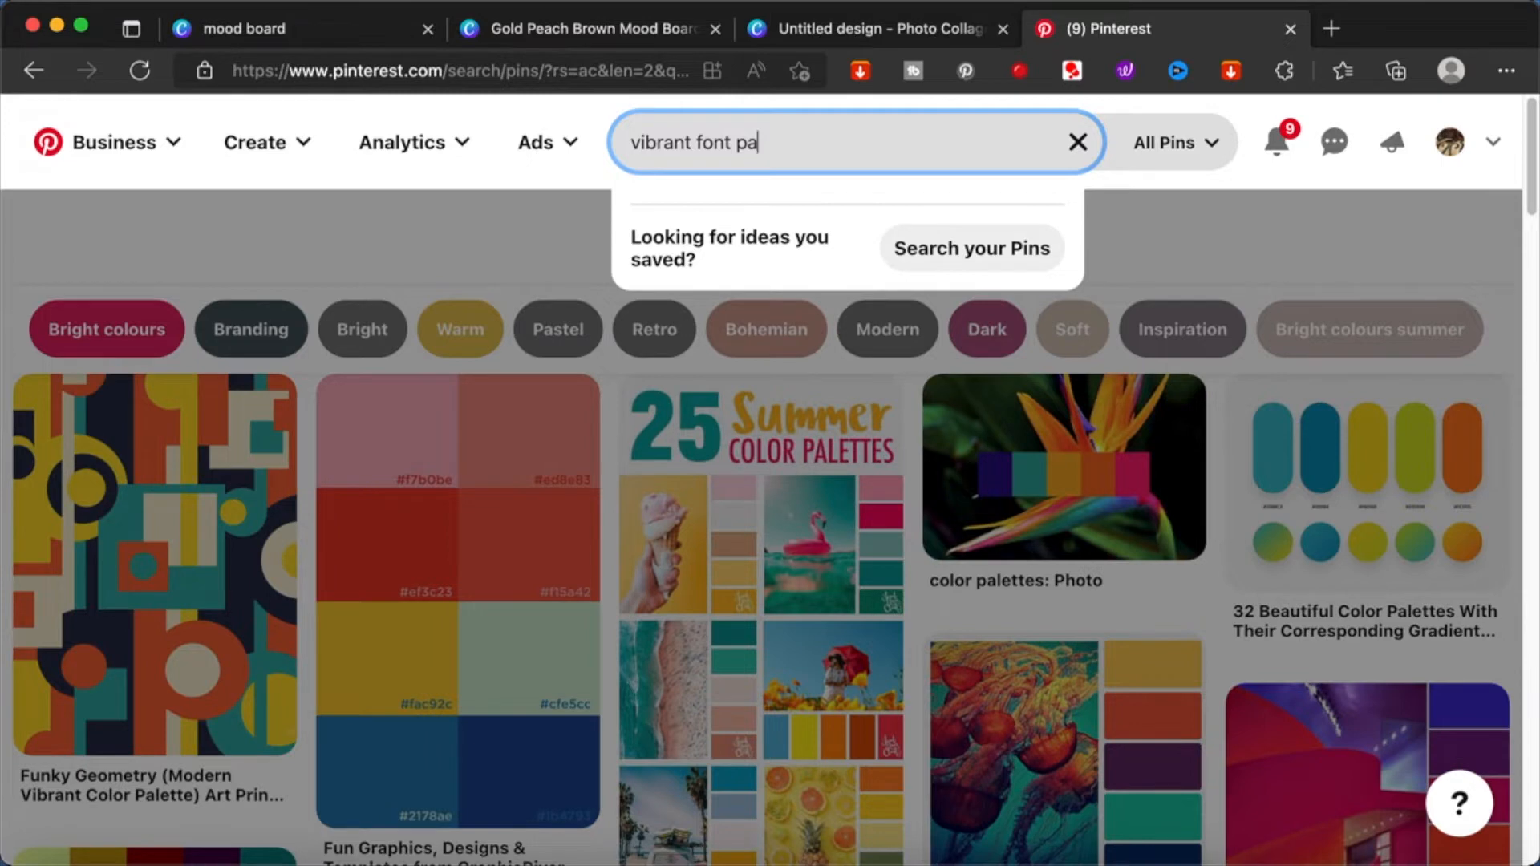
{"action": "type", "text": "types"}
{"action": "key", "text": "Return"}
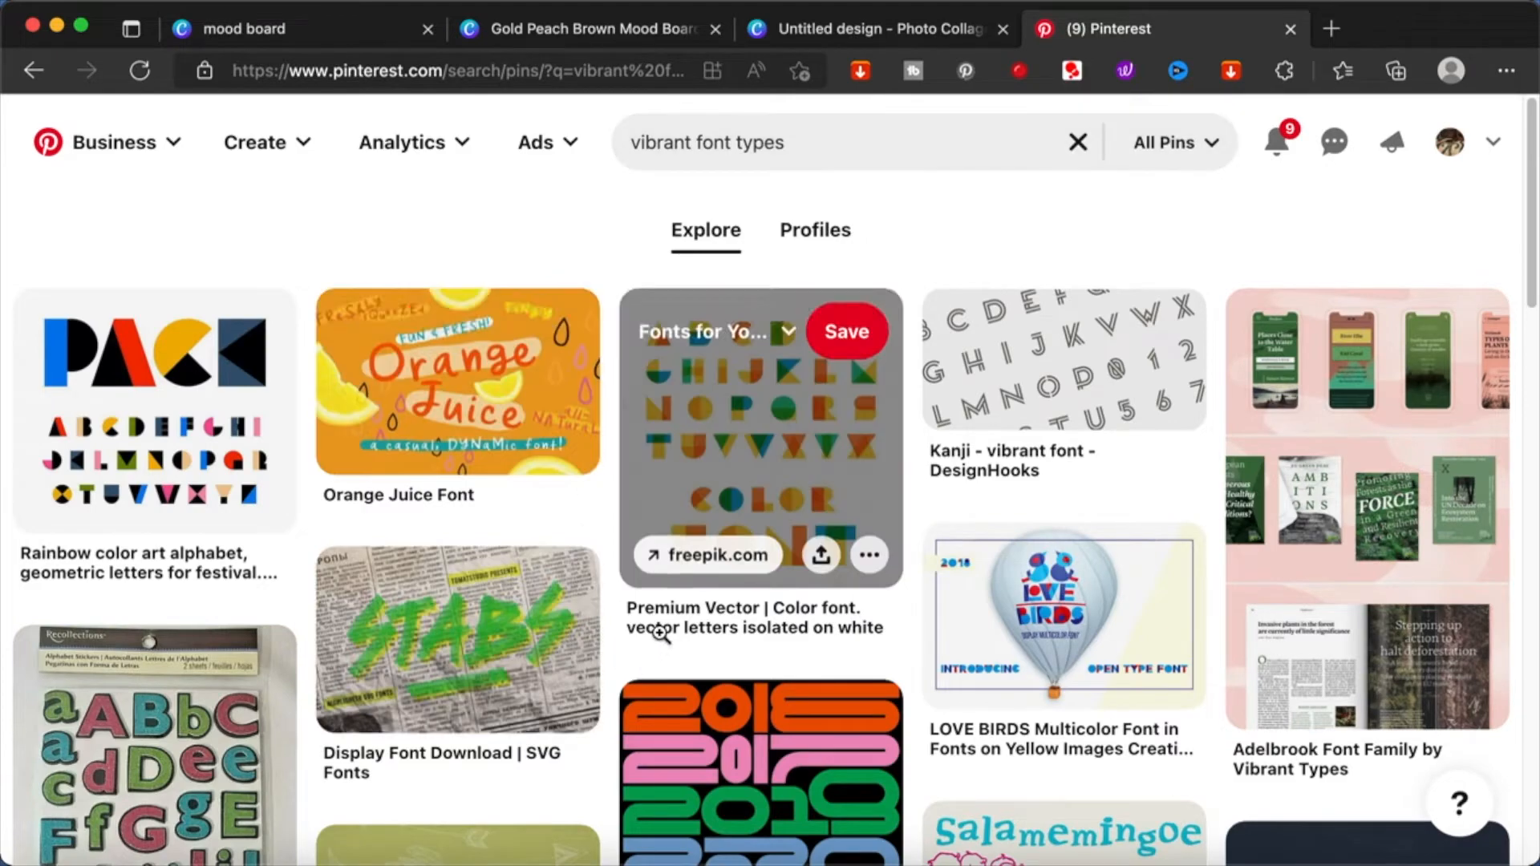
{"action": "scroll", "coordinate": [659, 633], "scroll_direction": "down", "scroll_amount": 3}
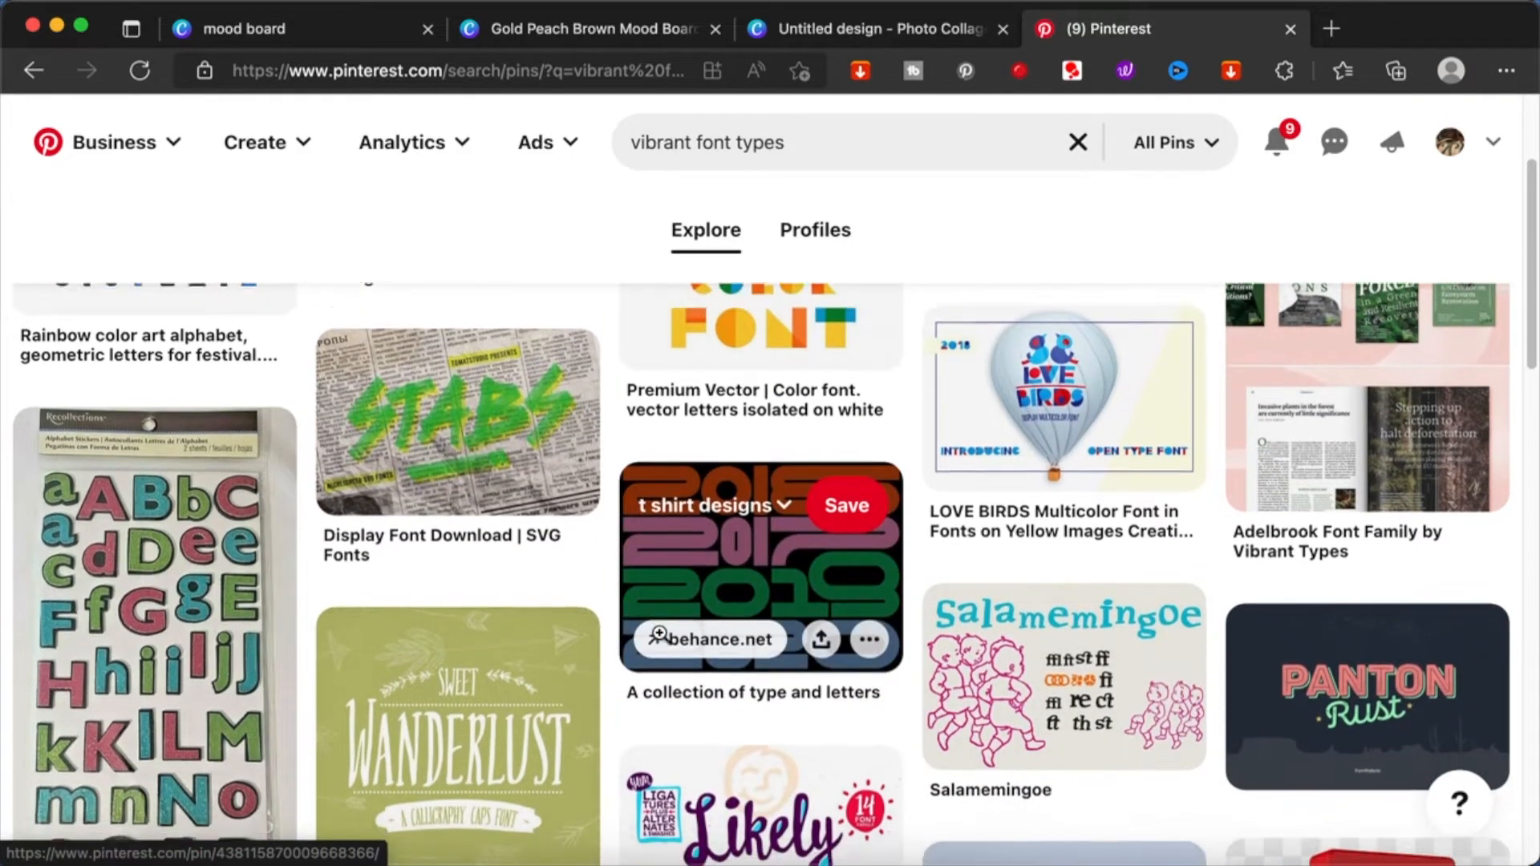
{"action": "scroll", "coordinate": [659, 633], "scroll_direction": "down", "scroll_amount": 3}
{"action": "scroll", "coordinate": [659, 633], "scroll_direction": "down", "scroll_amount": 2}
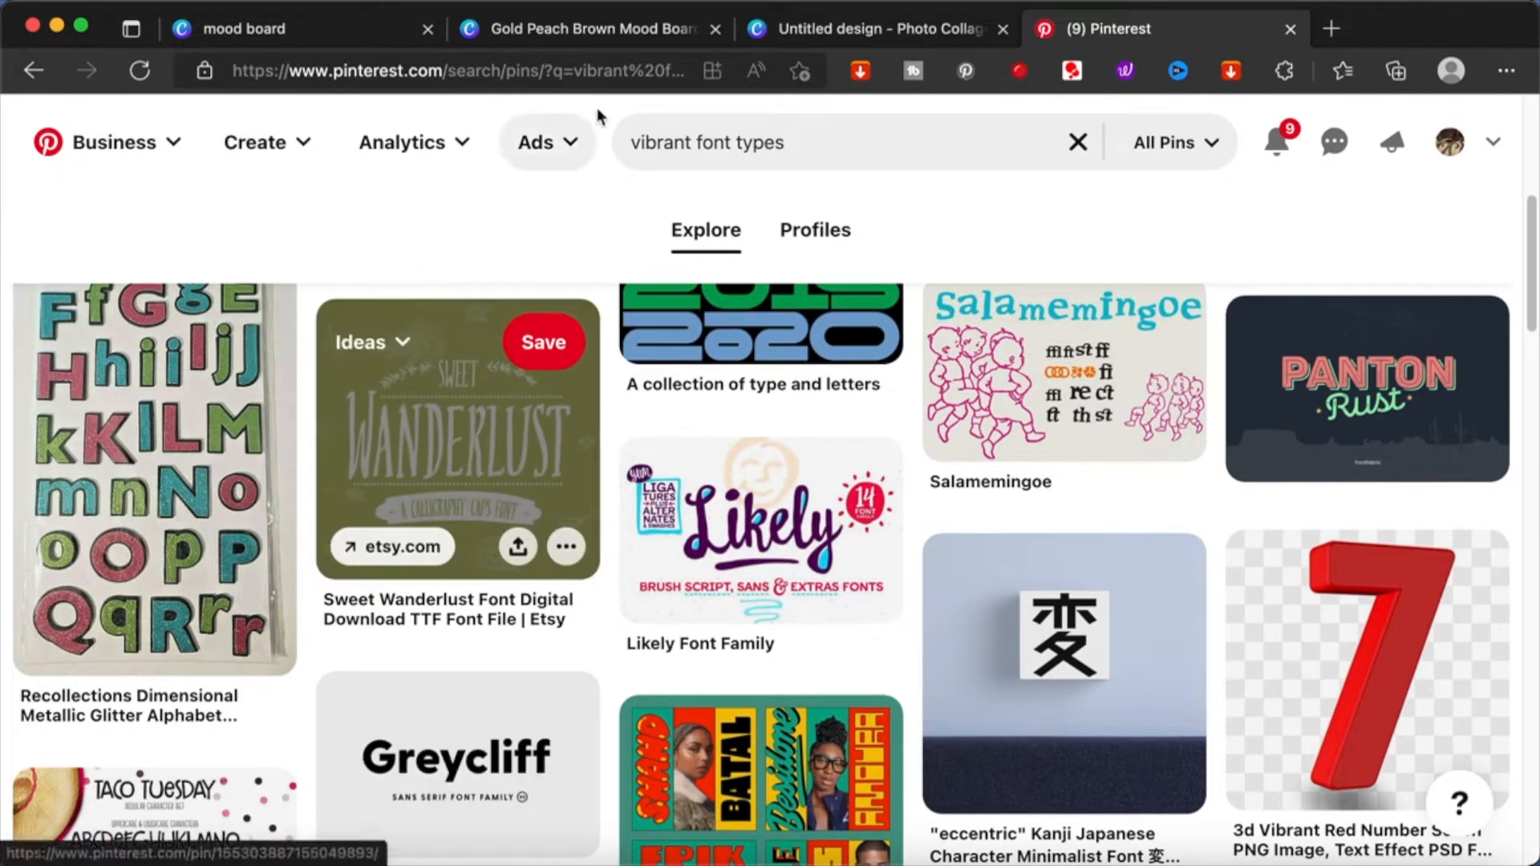
{"action": "left_click", "coordinate": [539, 28]}
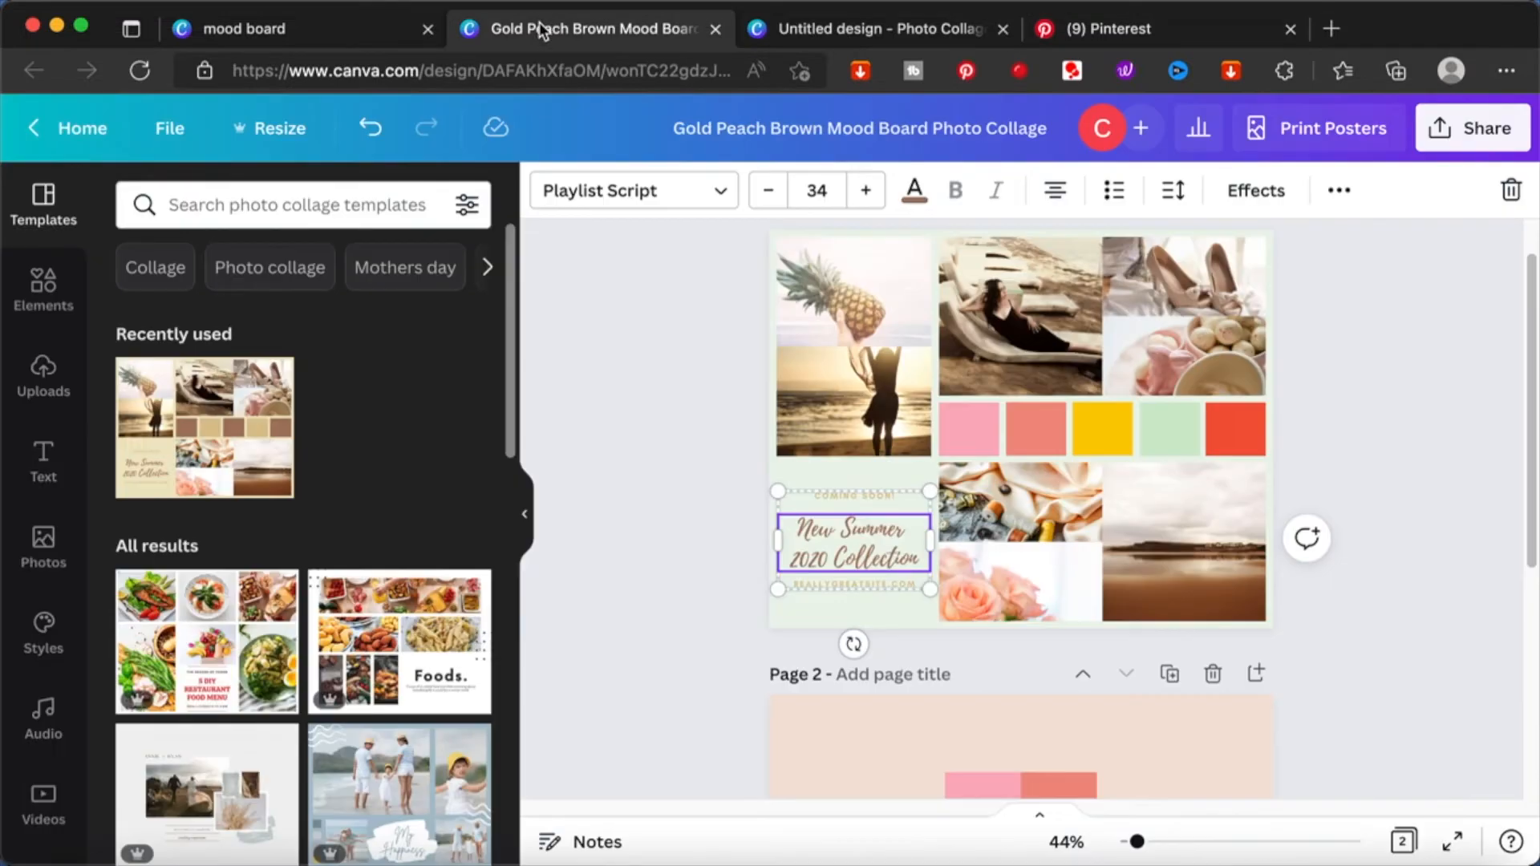
- Find the font Stay Wanderer, apply it to the "New Summer 2020 Collection" heading, and make the heading bold
{"action": "left_click", "coordinate": [38, 479]}
{"action": "left_click", "coordinate": [602, 191]}
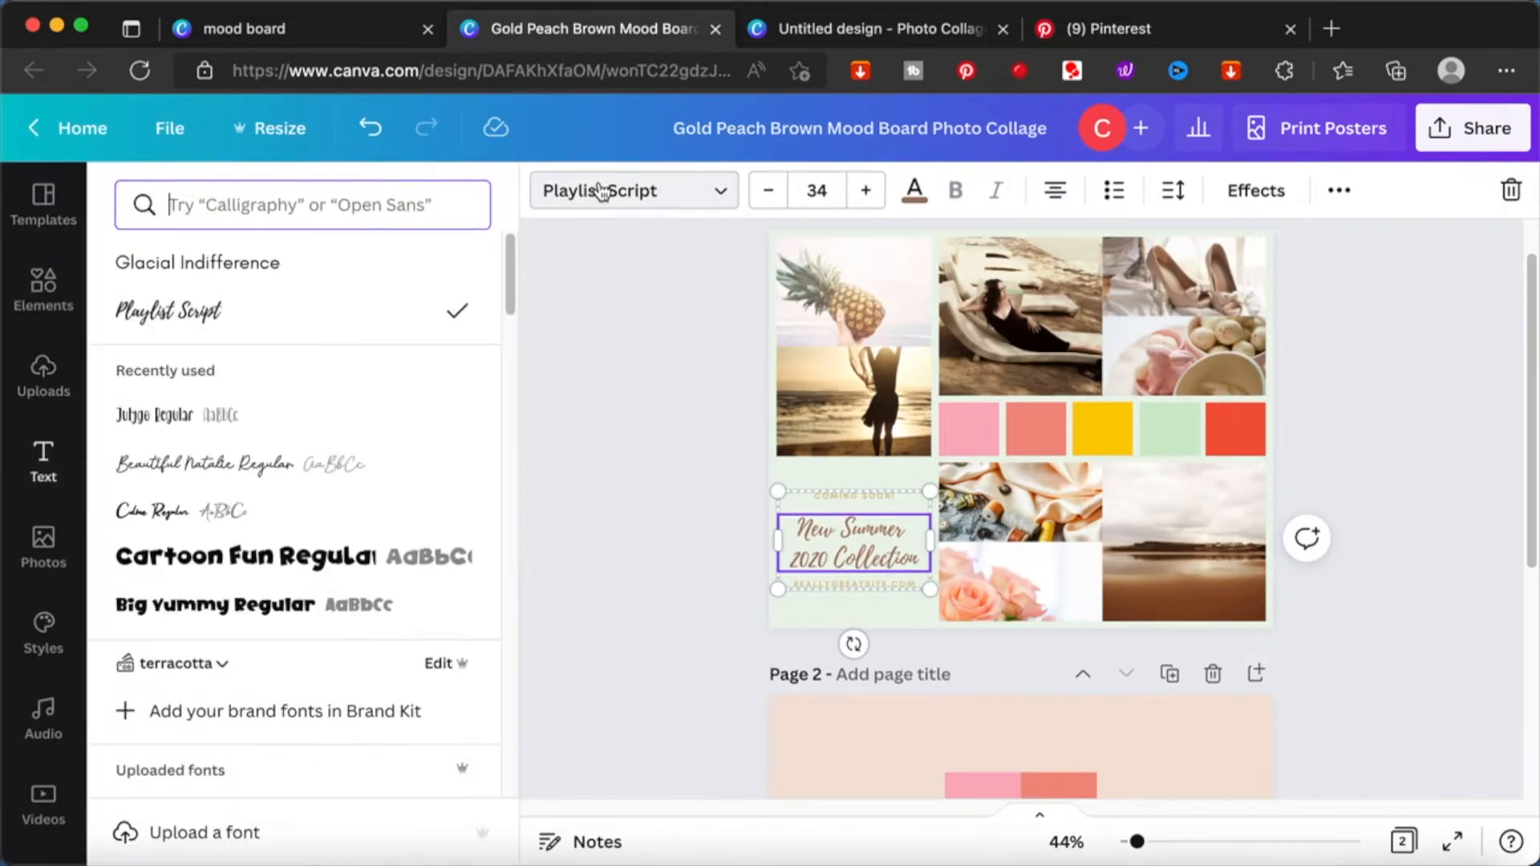
{"action": "type", "text": "wander"}
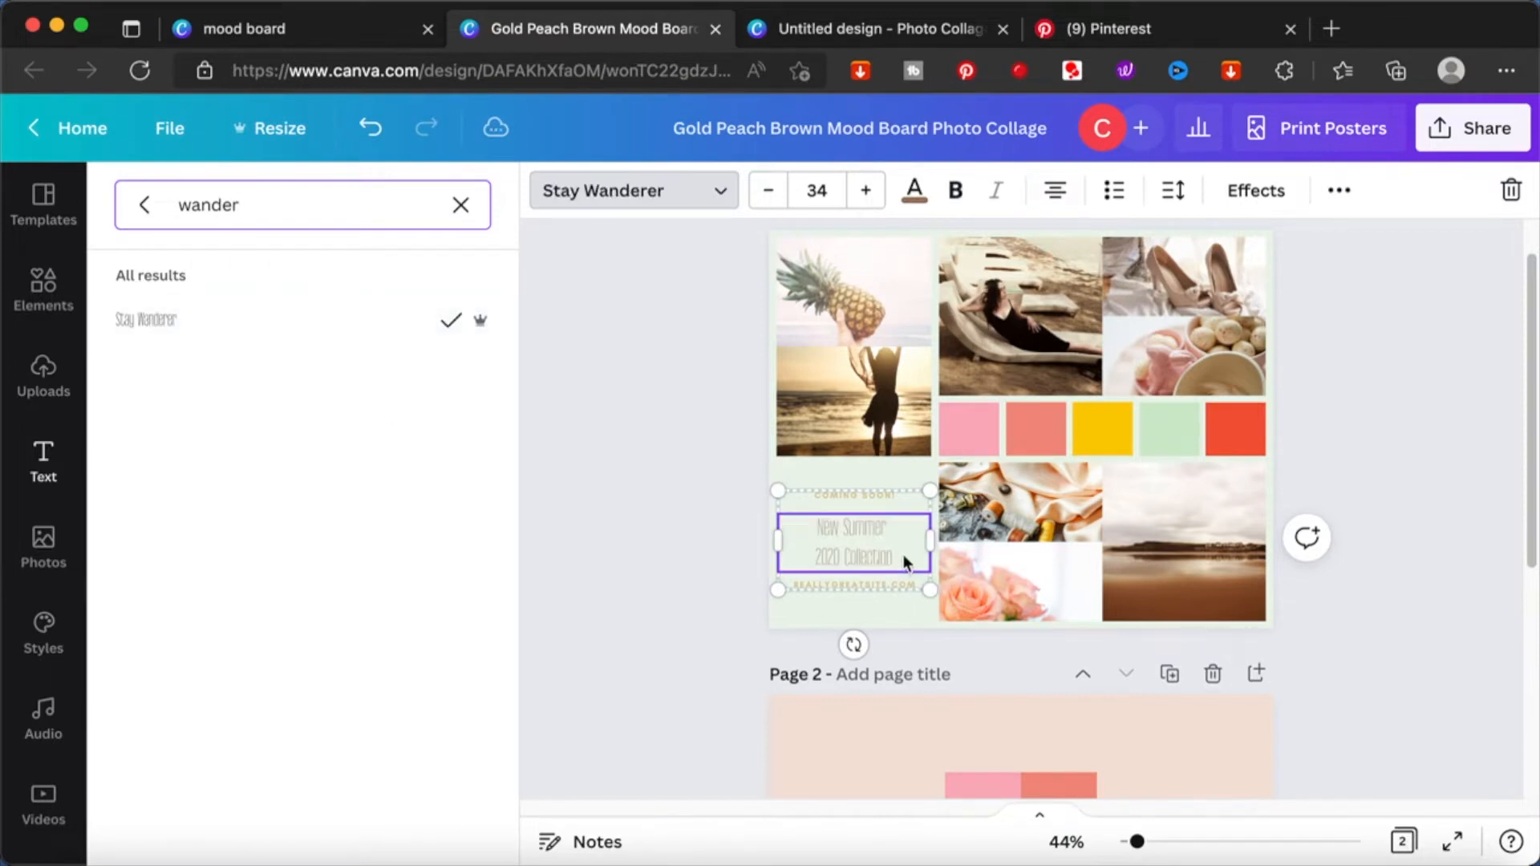
{"action": "left_click", "coordinate": [965, 194]}
{"action": "left_click", "coordinate": [715, 526]}
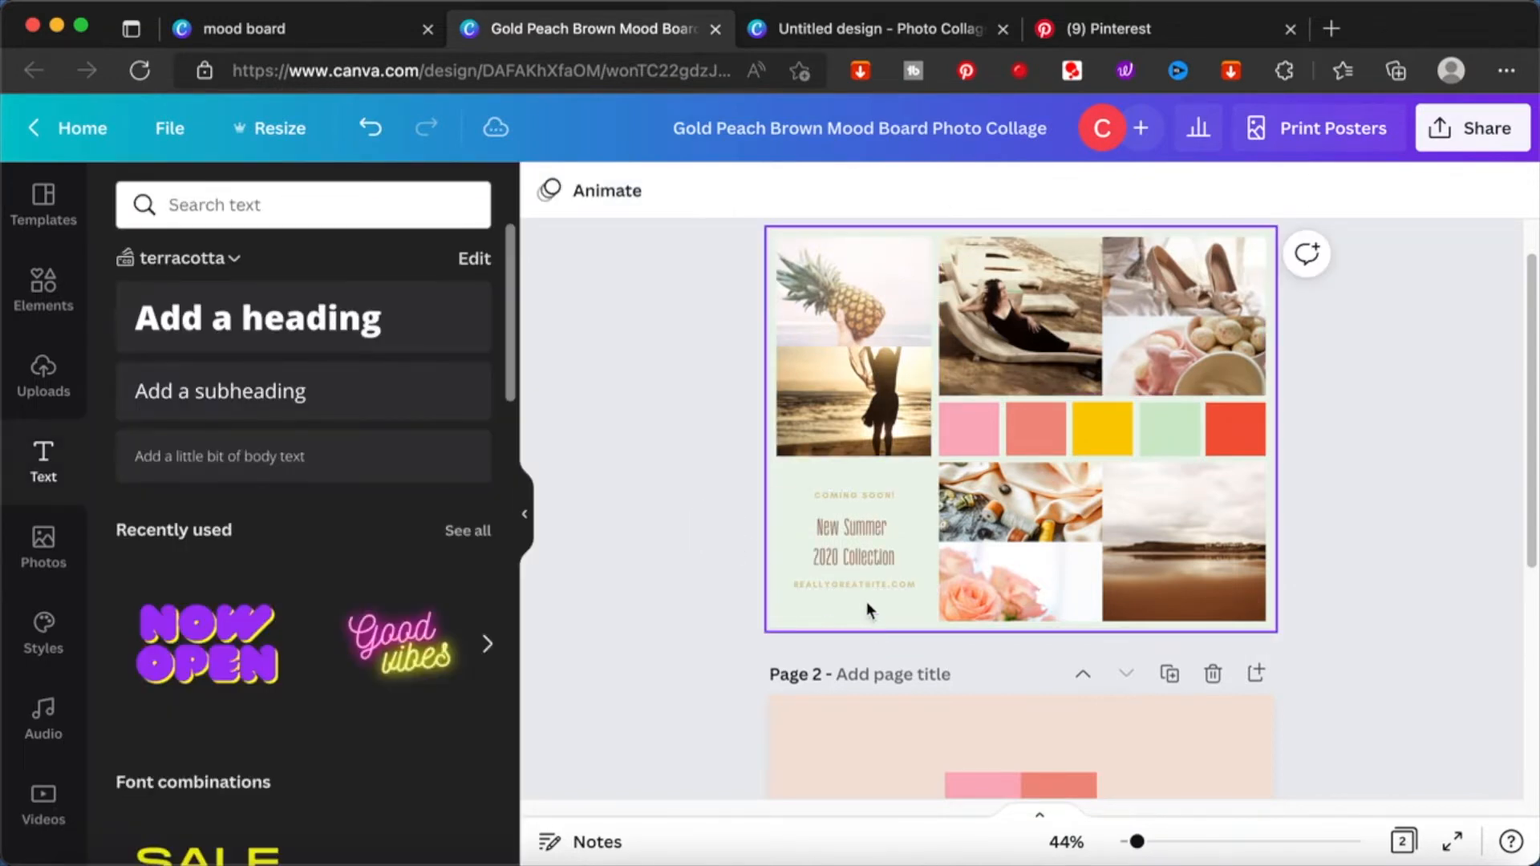
- Recolor the whole grouped text block on page 1 with the very dark green from the terracotta palette
{"action": "right_click", "coordinate": [866, 592]}
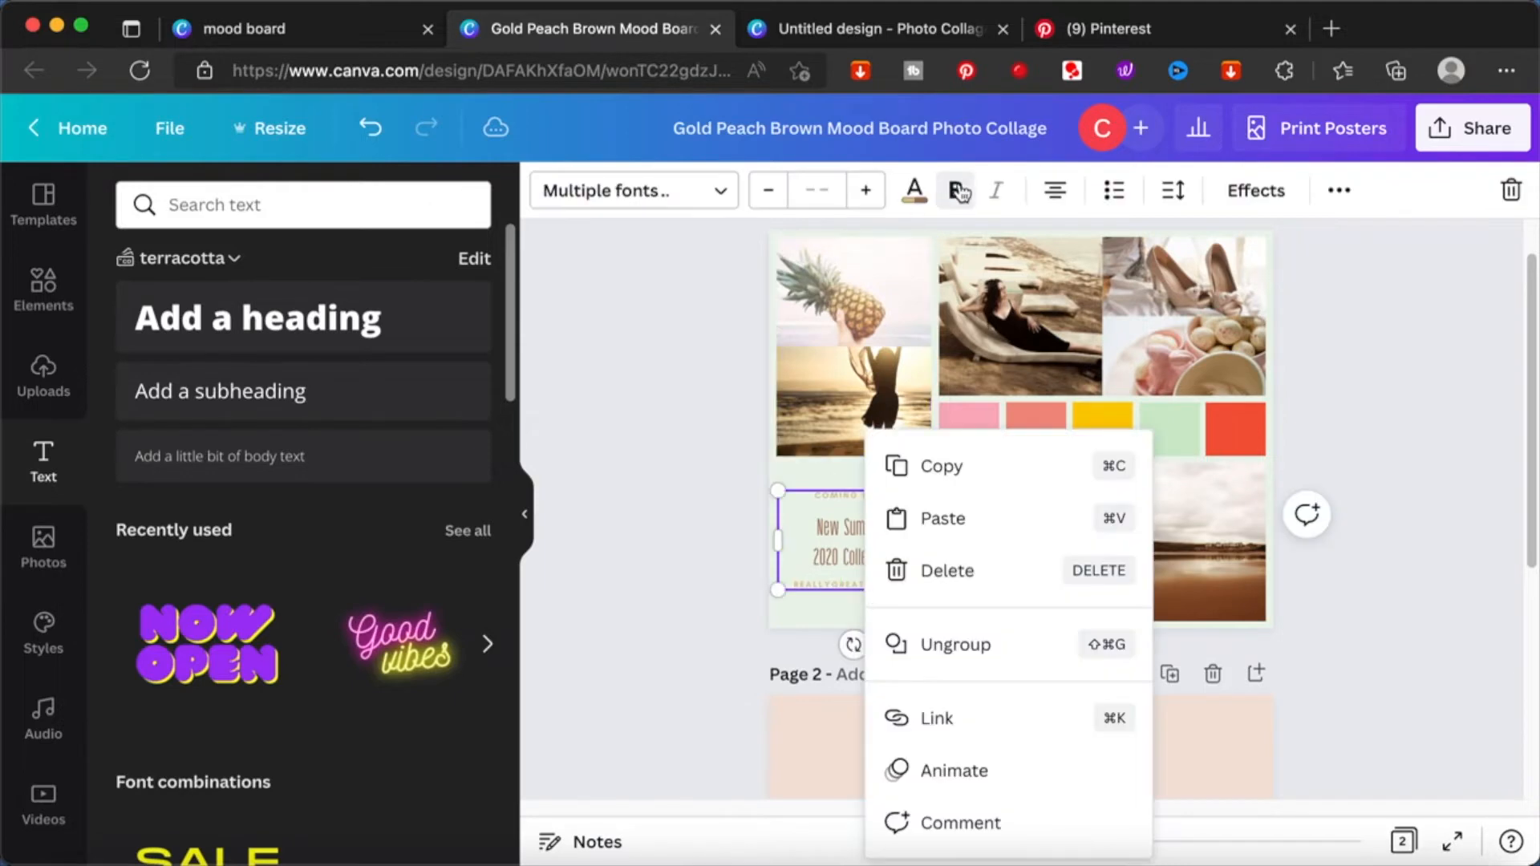
{"action": "left_click", "coordinate": [922, 194]}
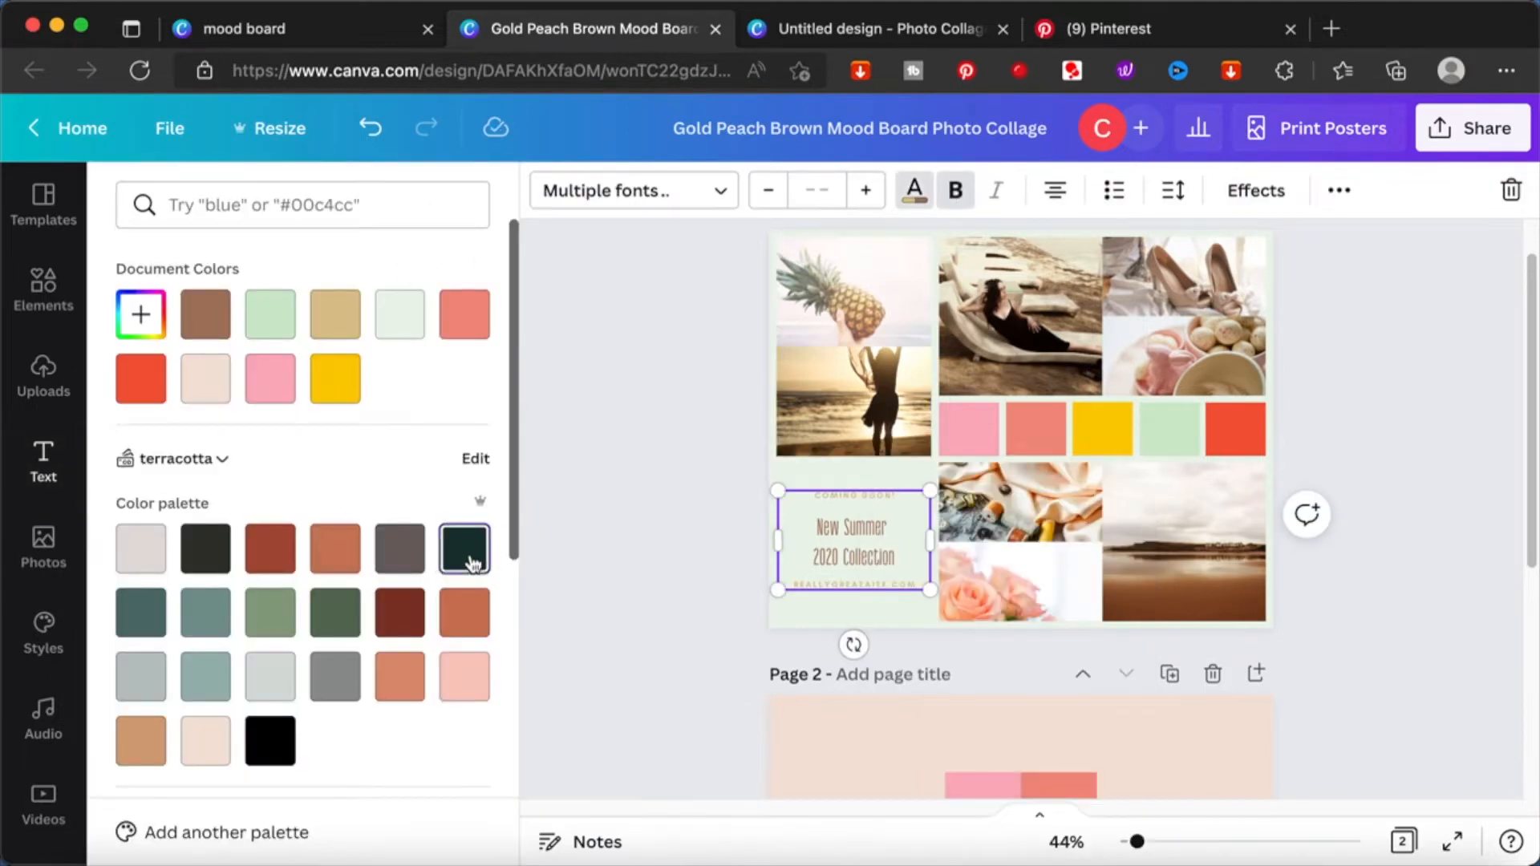
{"action": "left_click", "coordinate": [719, 391]}
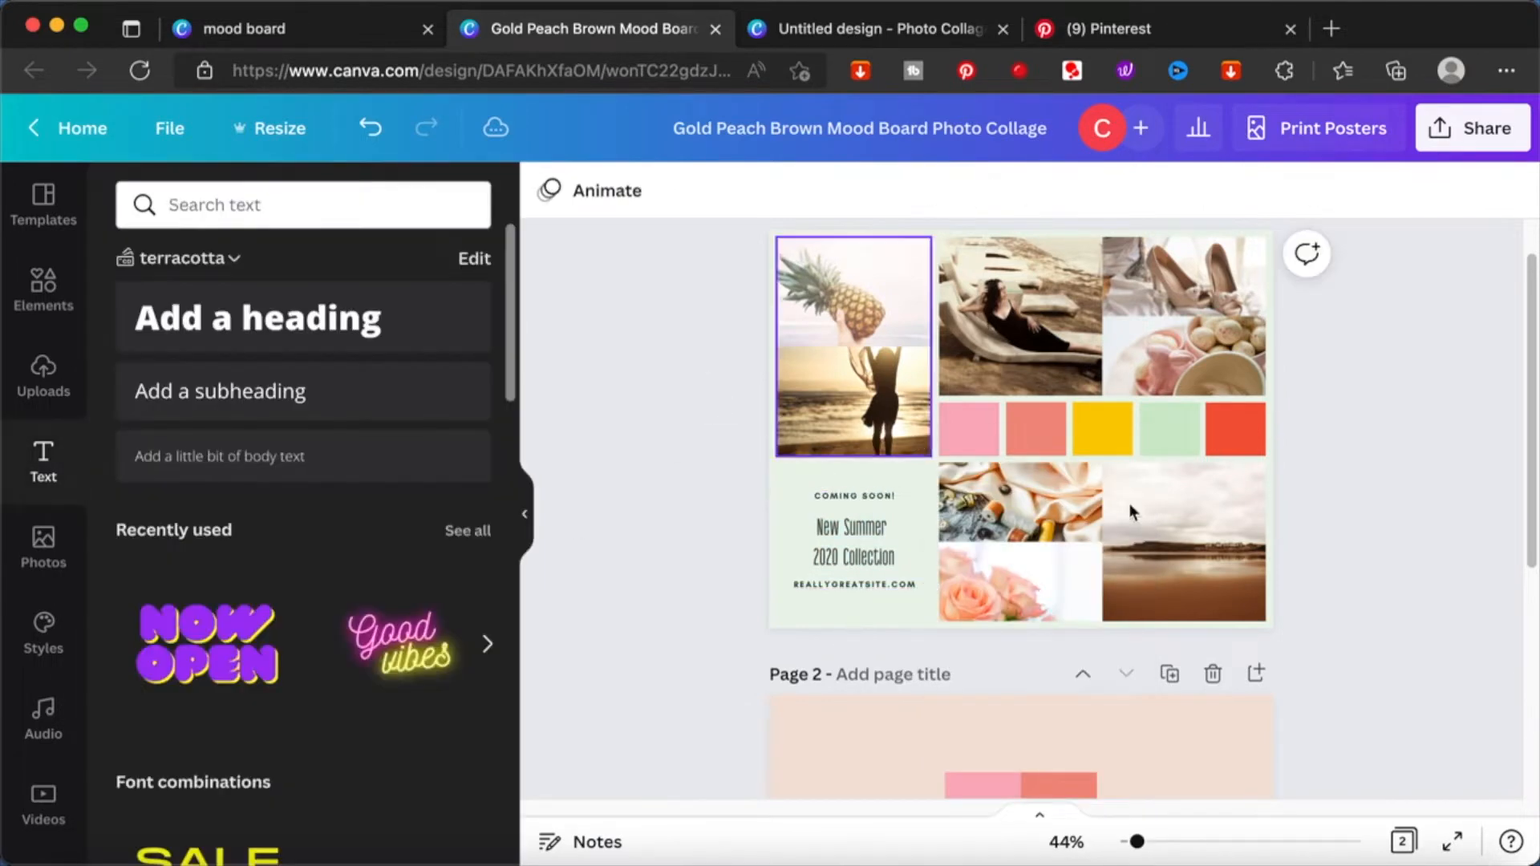
- Nudge the photo grid below page 1's color swatches slightly downward and deselect it
{"action": "mouse_move", "coordinate": [1189, 575]}
{"action": "left_mouse_down"}
{"action": "mouse_move", "coordinate": [993, 474]}
{"action": "mouse_move", "coordinate": [1079, 498]}
{"action": "mouse_move", "coordinate": [1199, 584]}
{"action": "mouse_move", "coordinate": [1185, 579]}
{"action": "left_mouse_up"}
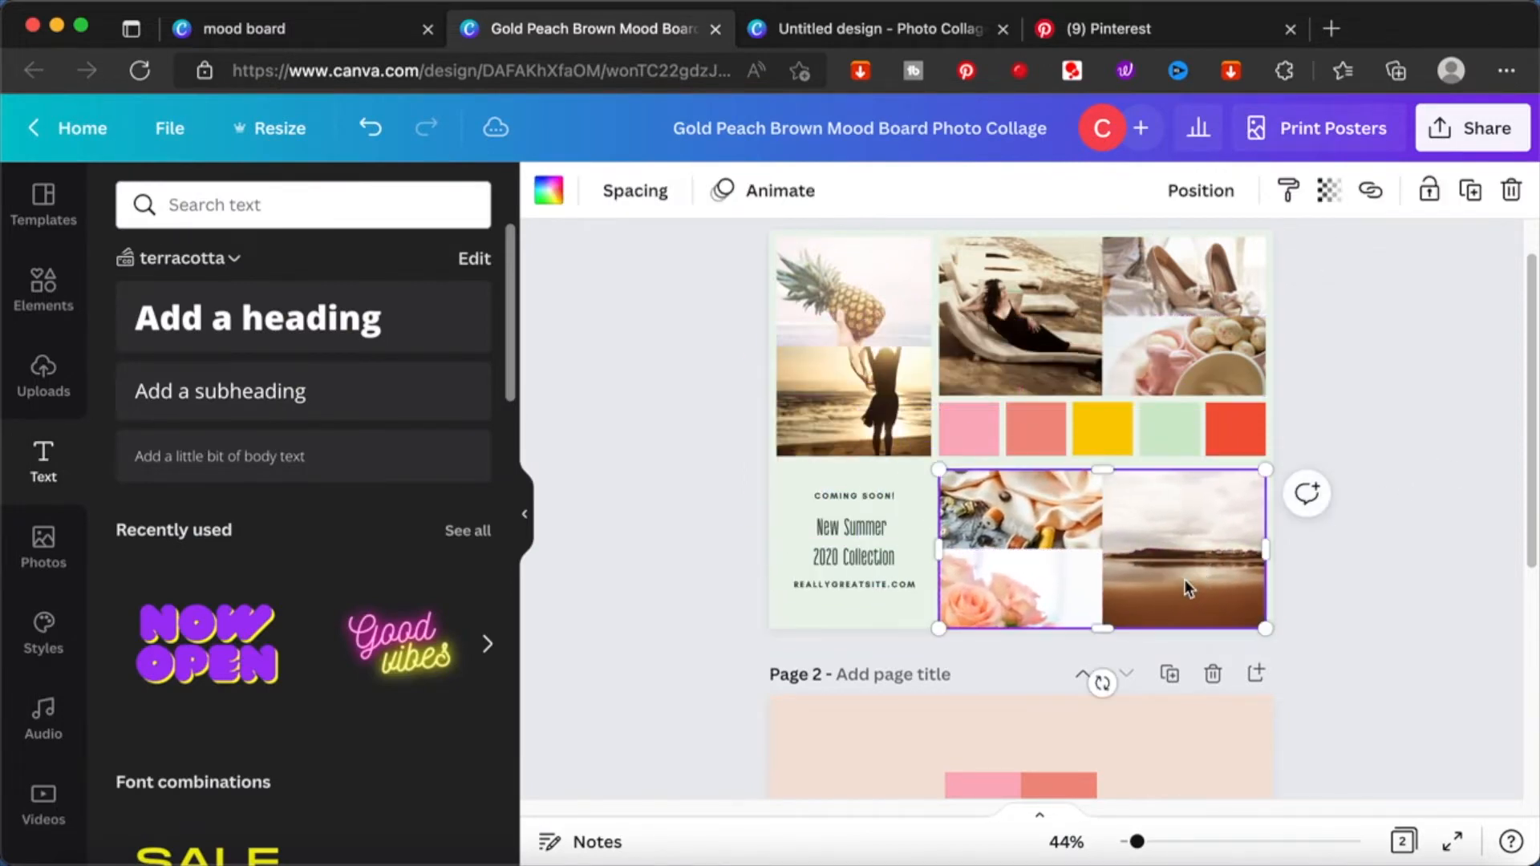
{"action": "left_click", "coordinate": [1365, 447]}
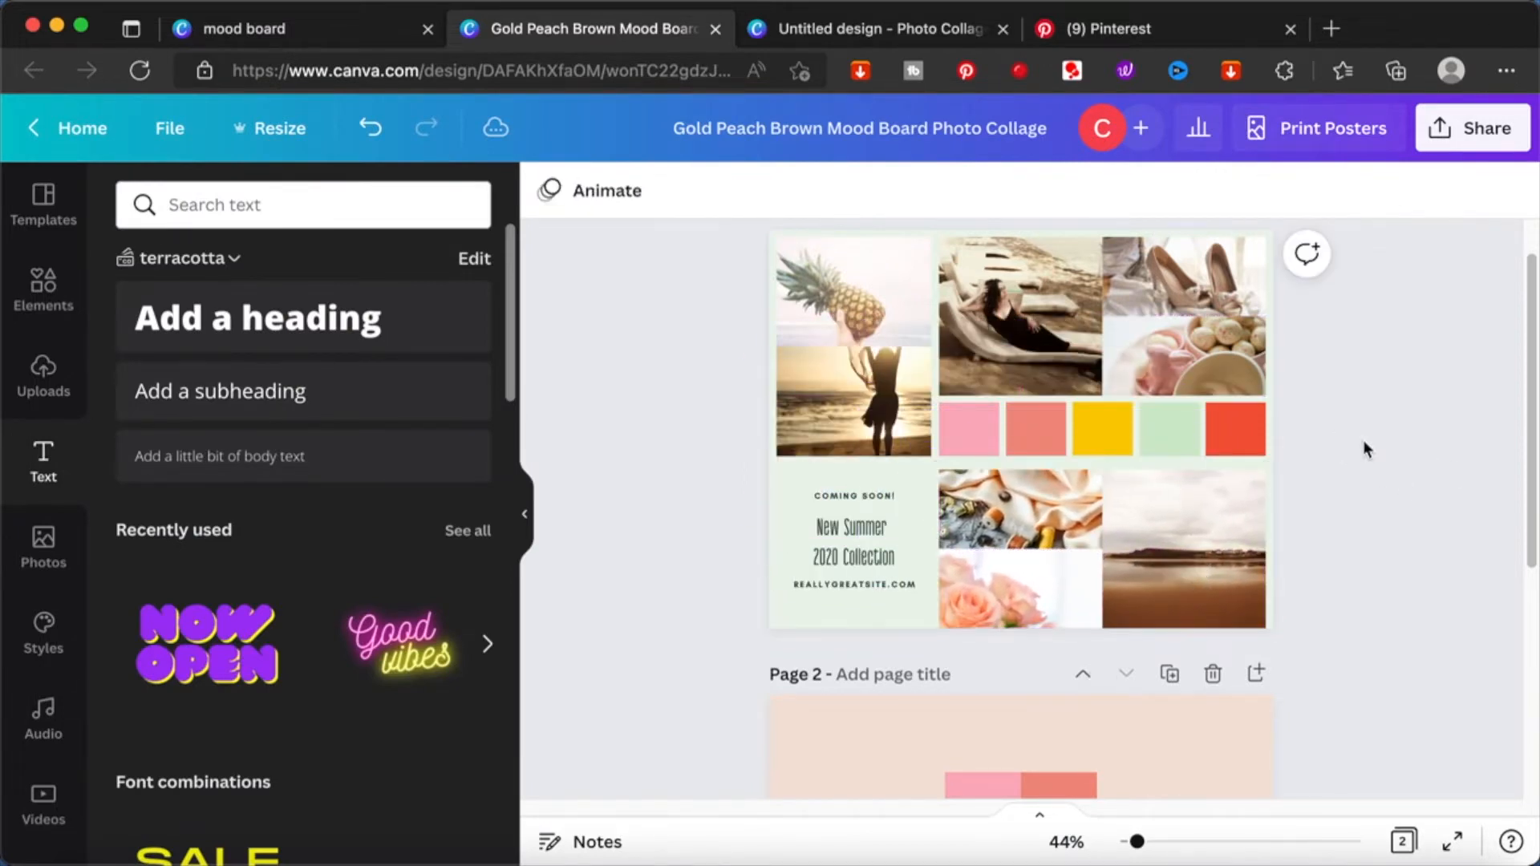
- Delete the five photos from the frames of the pineapple photo grid and the grid above the color swatches
{"action": "left_click", "coordinate": [864, 354]}
{"action": "key", "text": "Delete"}
{"action": "left_click", "coordinate": [885, 281]}
{"action": "key", "text": "Delete"}
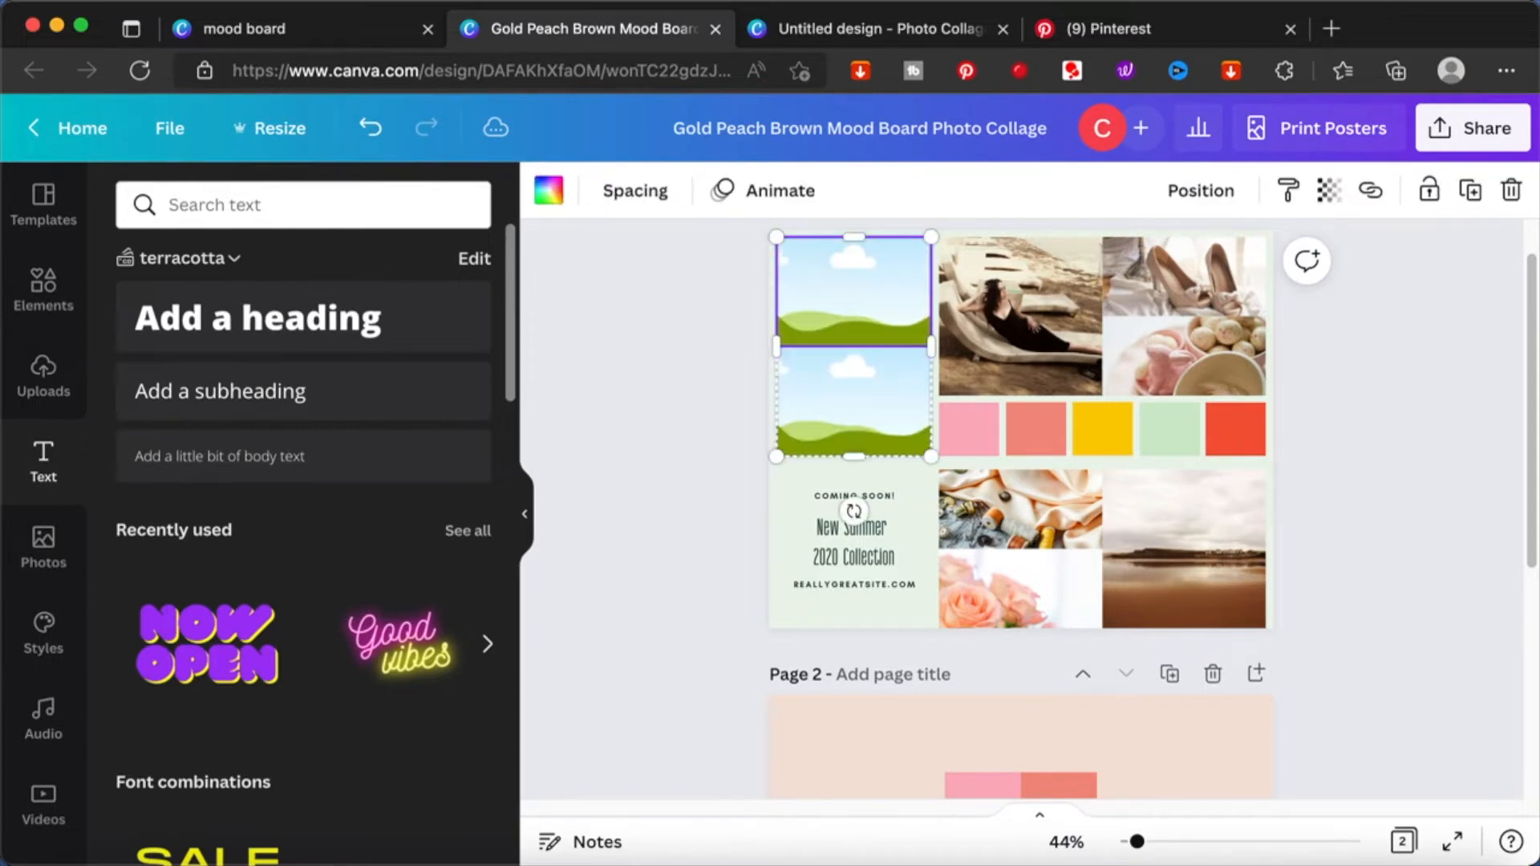
{"action": "left_click", "coordinate": [972, 277]}
{"action": "key", "text": "Delete"}
{"action": "left_click", "coordinate": [1207, 287]}
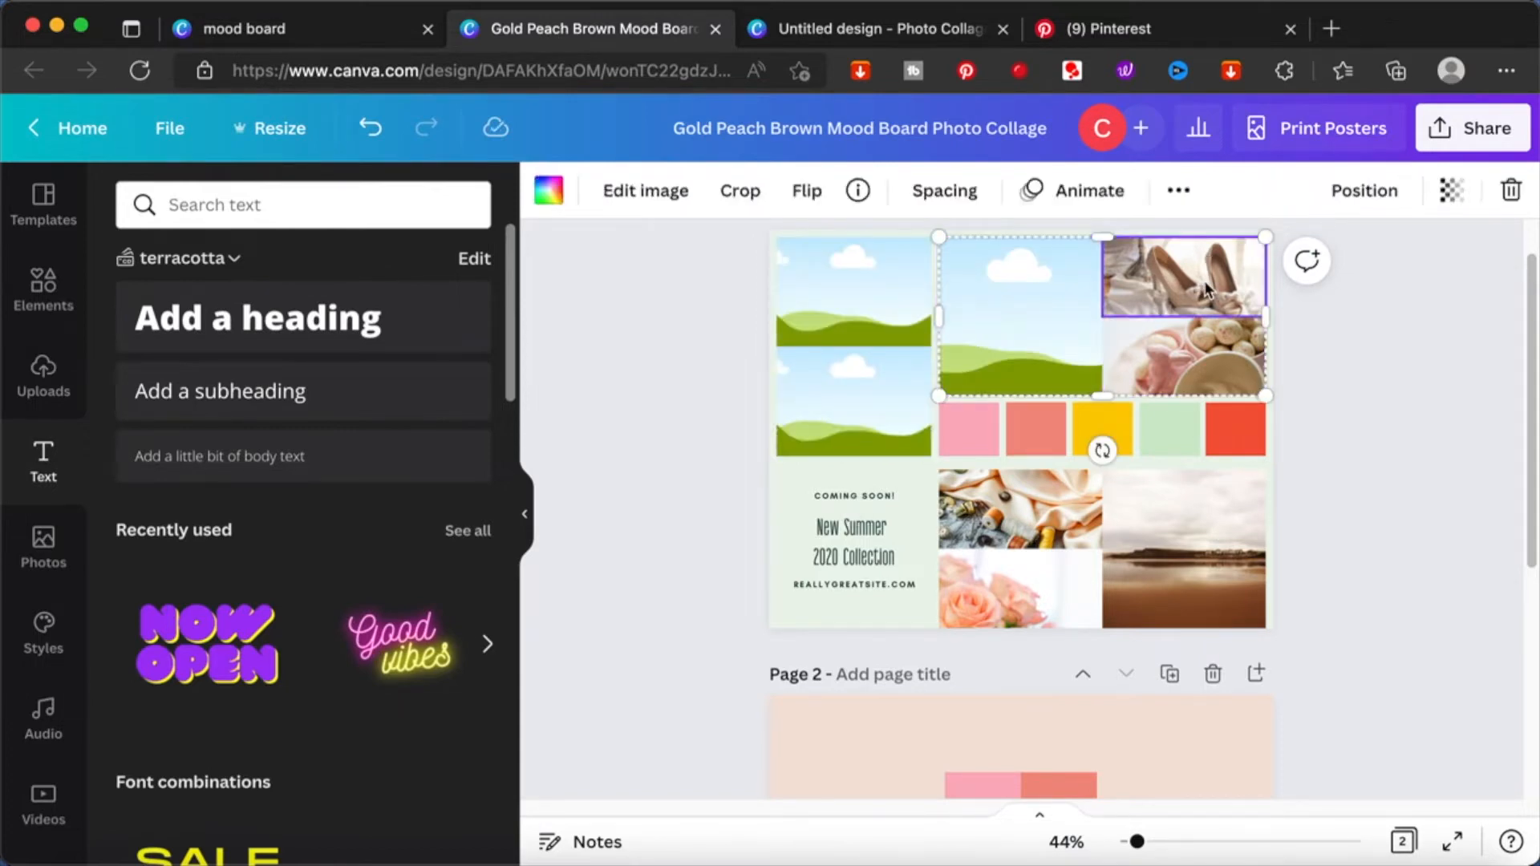
{"action": "key", "text": "Delete"}
{"action": "left_click", "coordinate": [1203, 359]}
{"action": "key", "text": "Delete"}
- Delete the three photos from the frames of the grid below the color swatches
{"action": "left_click", "coordinate": [1202, 552]}
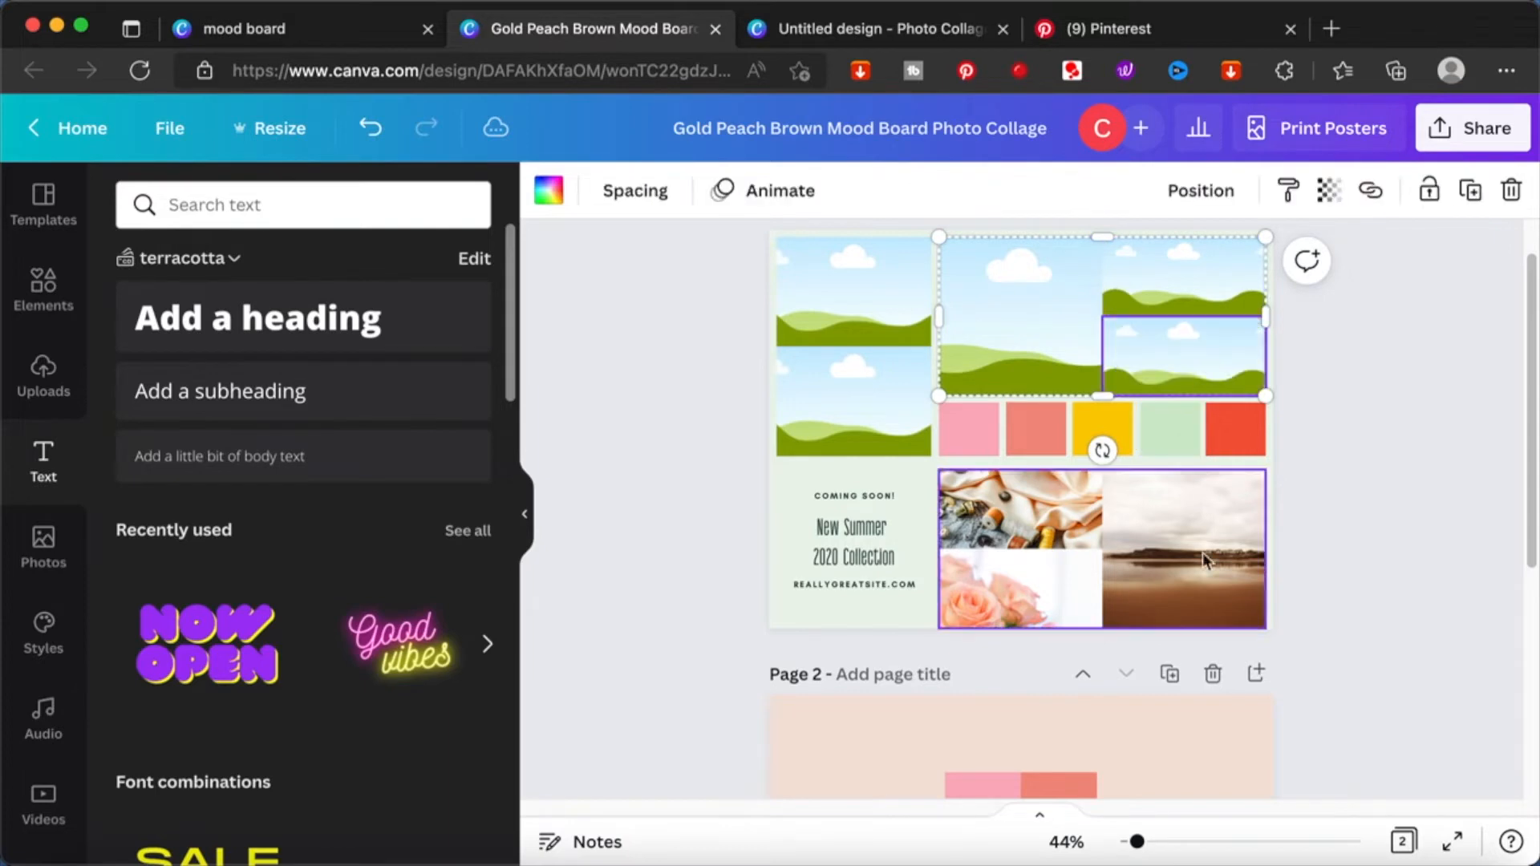
{"action": "key", "text": "Delete"}
{"action": "left_click", "coordinate": [1069, 564]}
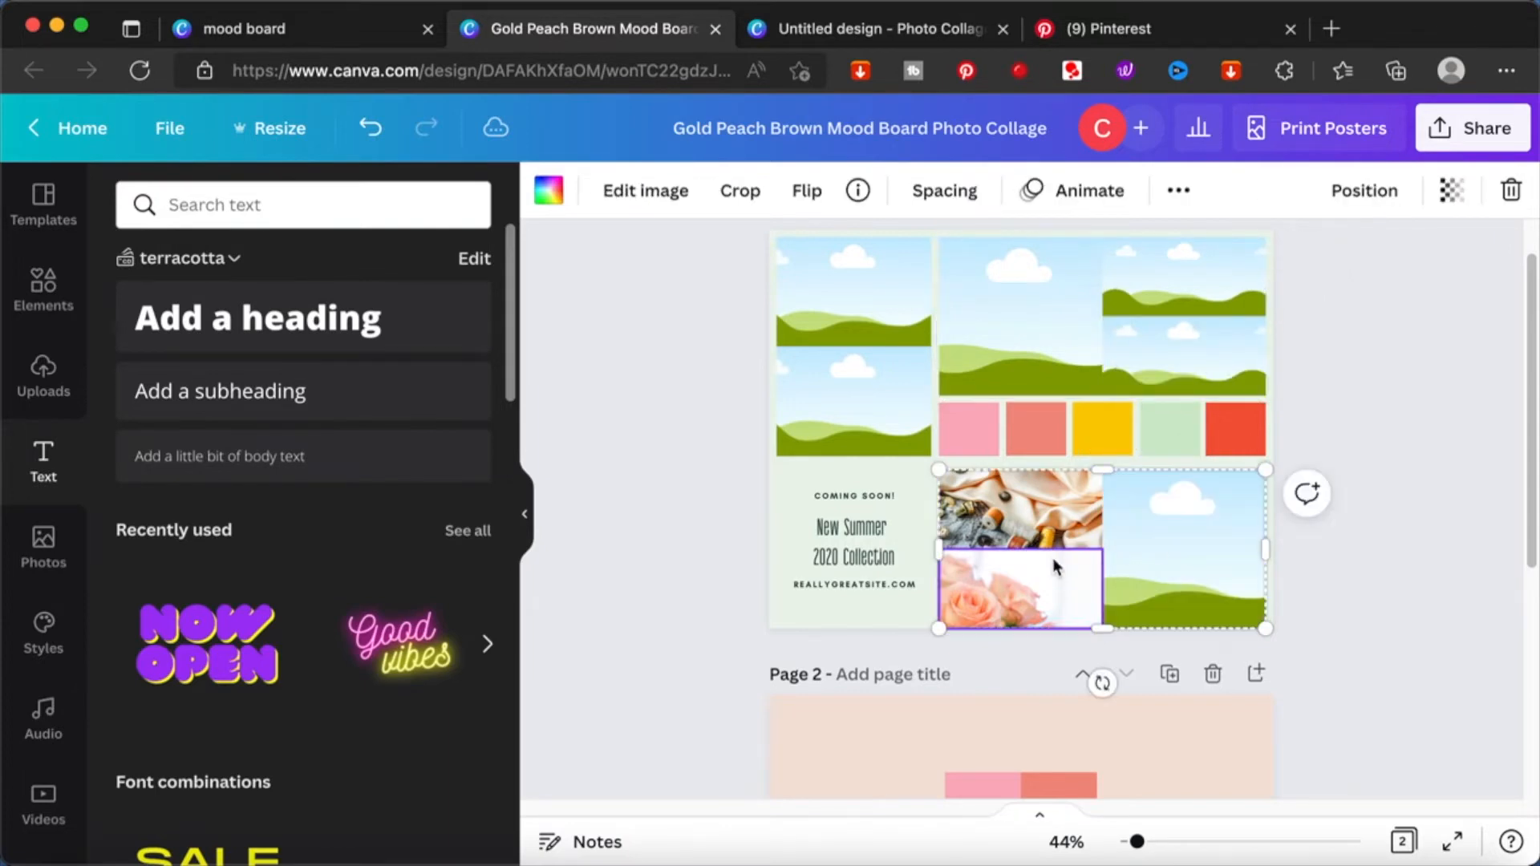
{"action": "key", "text": "Delete"}
{"action": "left_click", "coordinate": [1060, 491]}
{"action": "key", "text": "Delete"}
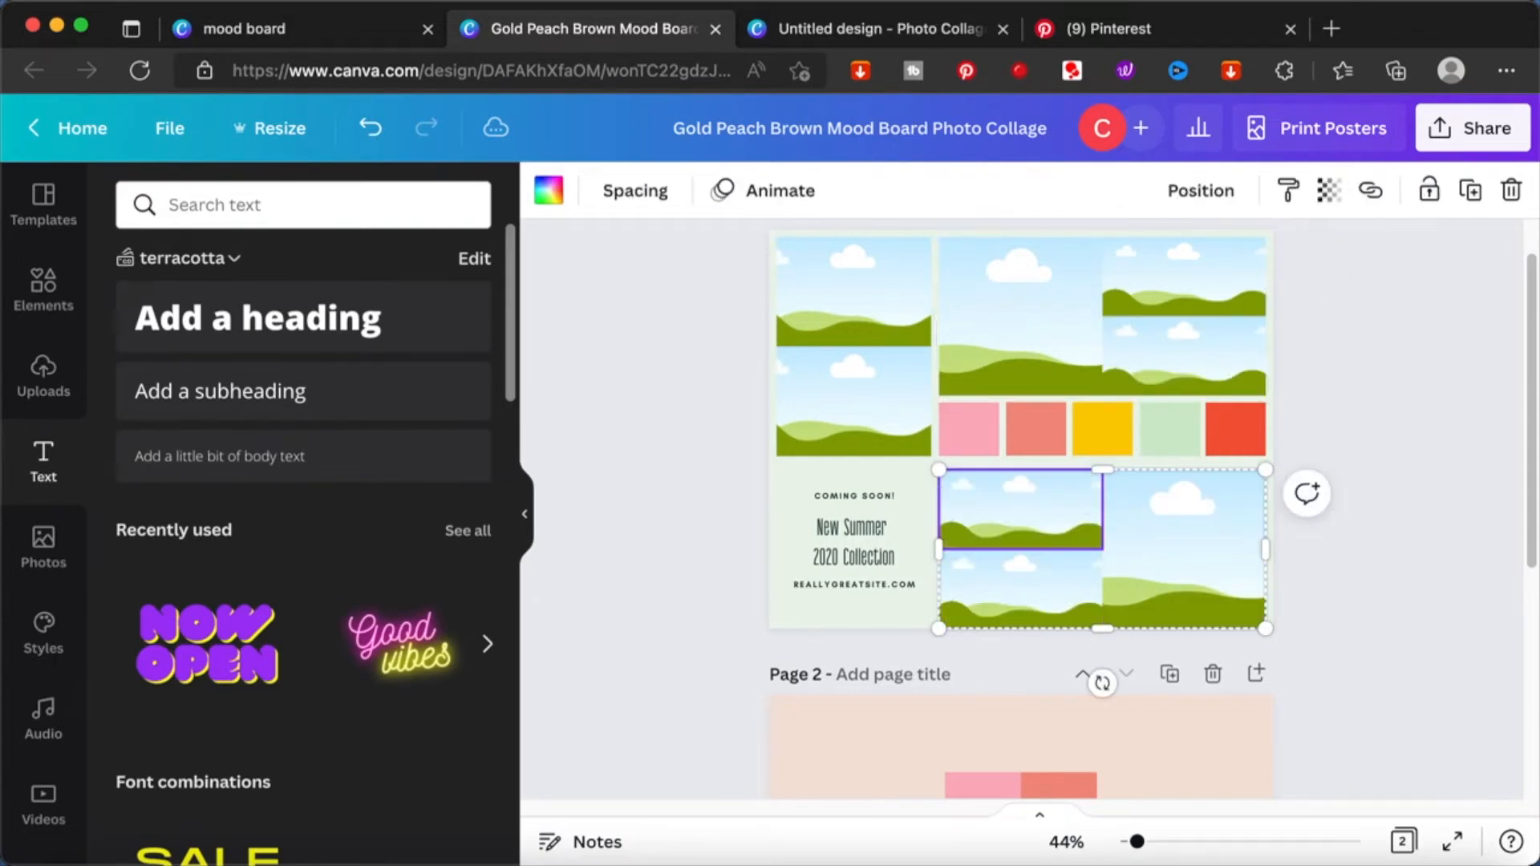
{"action": "left_click", "coordinate": [1432, 385]}
- Search the photo library for "vibrant" and place the orange-red tulips photo in page 1's upper-left frame
{"action": "left_click", "coordinate": [41, 563]}
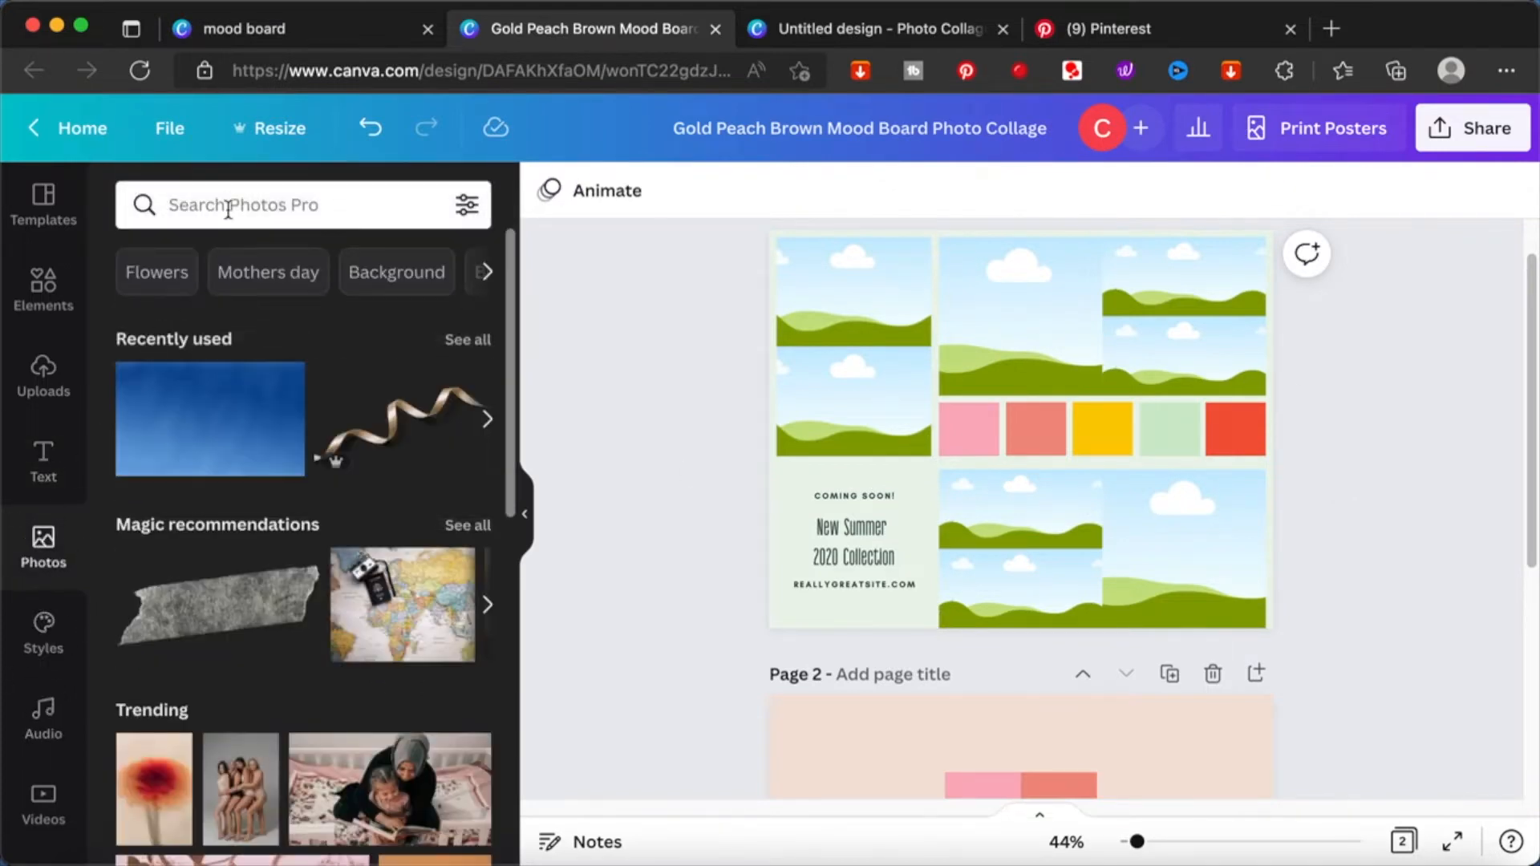
{"action": "left_click", "coordinate": [233, 203]}
{"action": "type", "text": "i"}
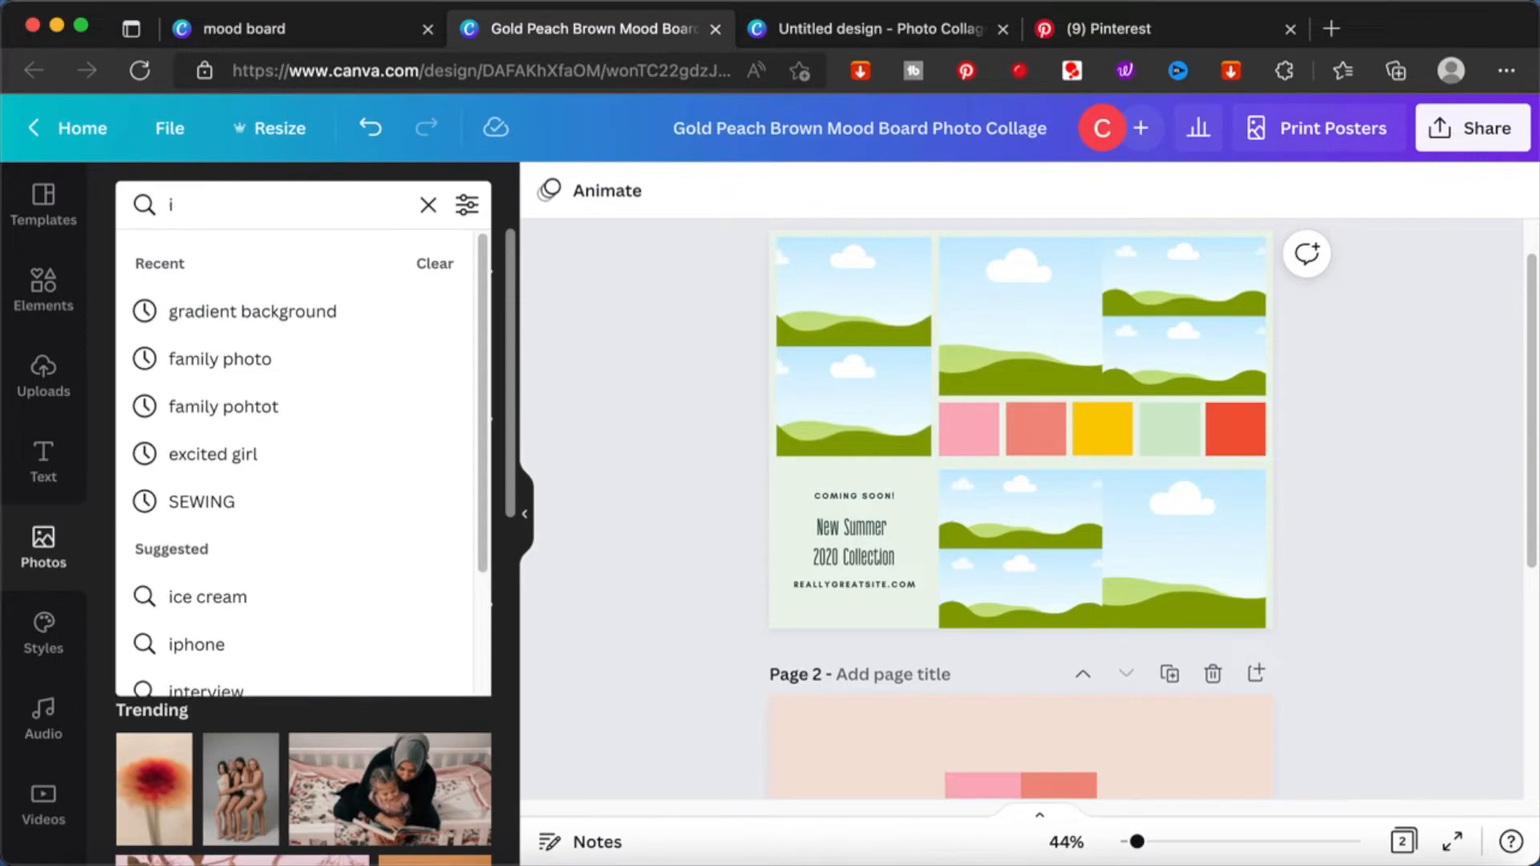
{"action": "key", "text": "BackSpace"}
{"action": "type", "text": "vibrant"}
{"action": "key", "text": "Return"}
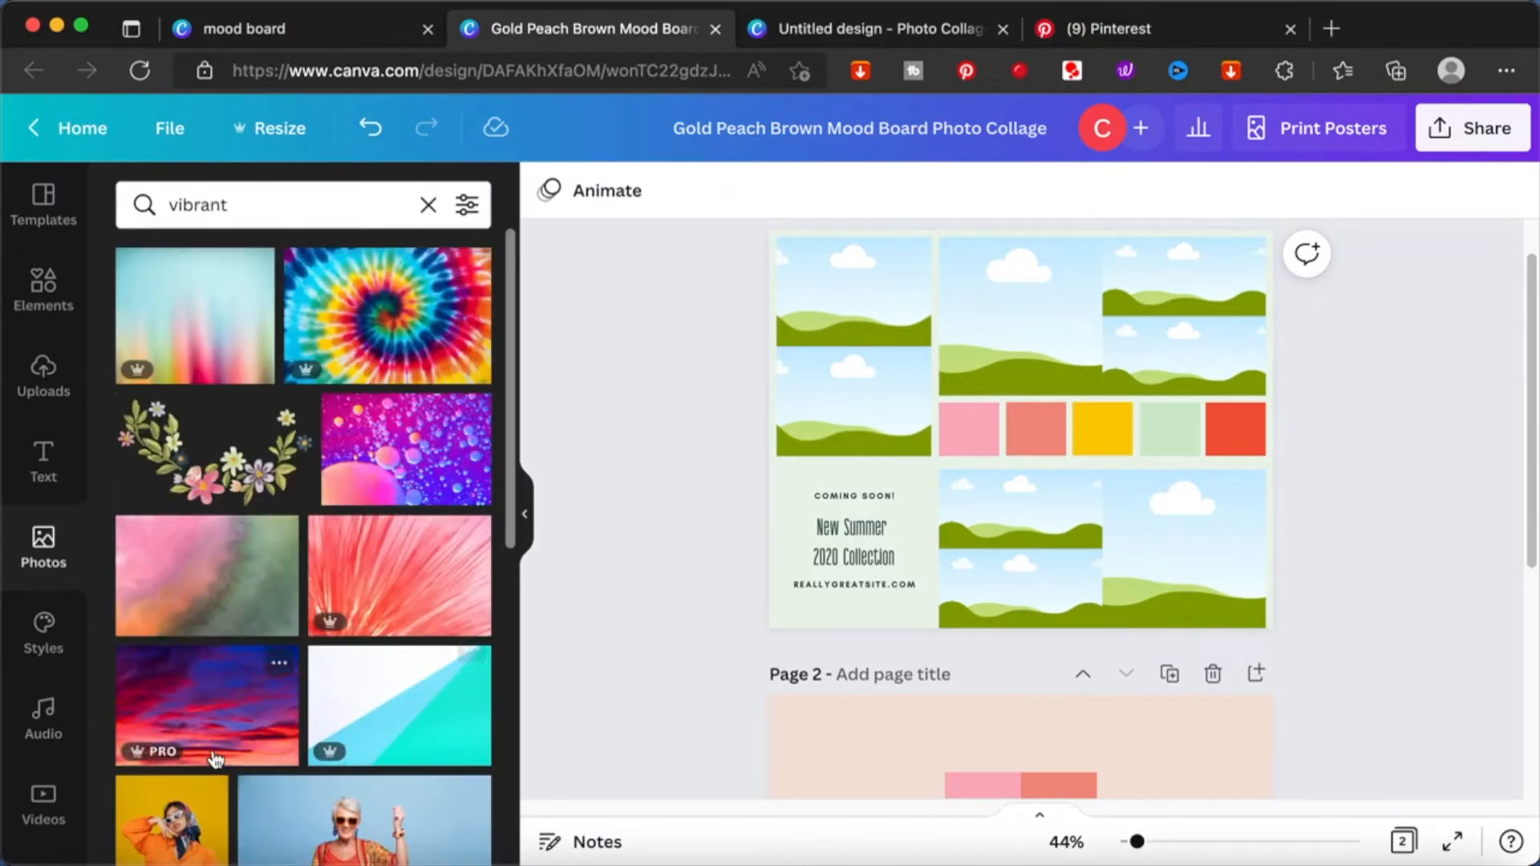
{"action": "scroll", "coordinate": [279, 611], "scroll_direction": "down", "scroll_amount": 5}
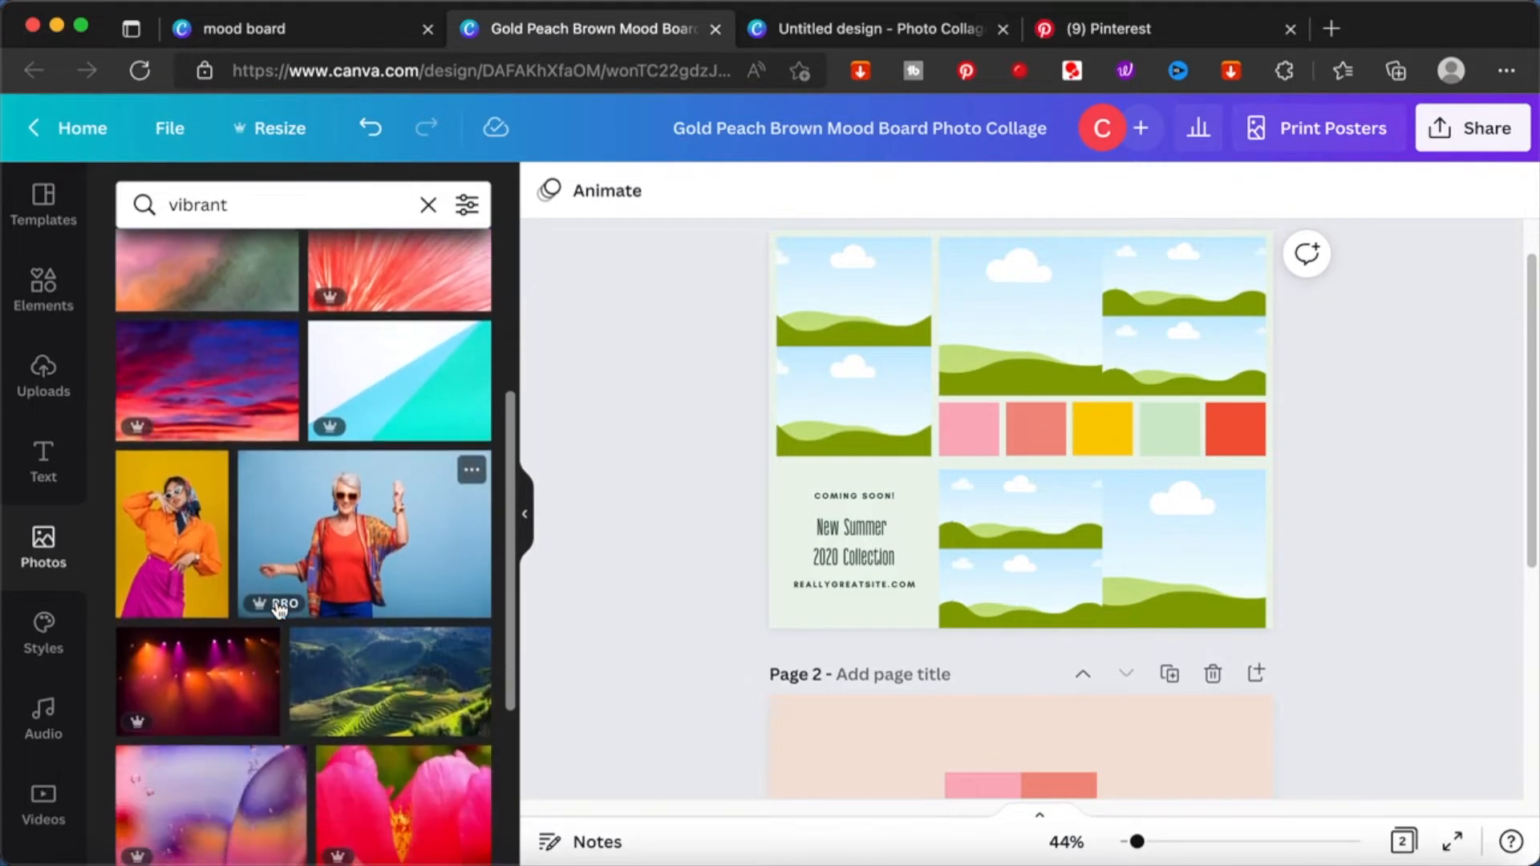
{"action": "scroll", "coordinate": [277, 606], "scroll_direction": "down", "scroll_amount": 7}
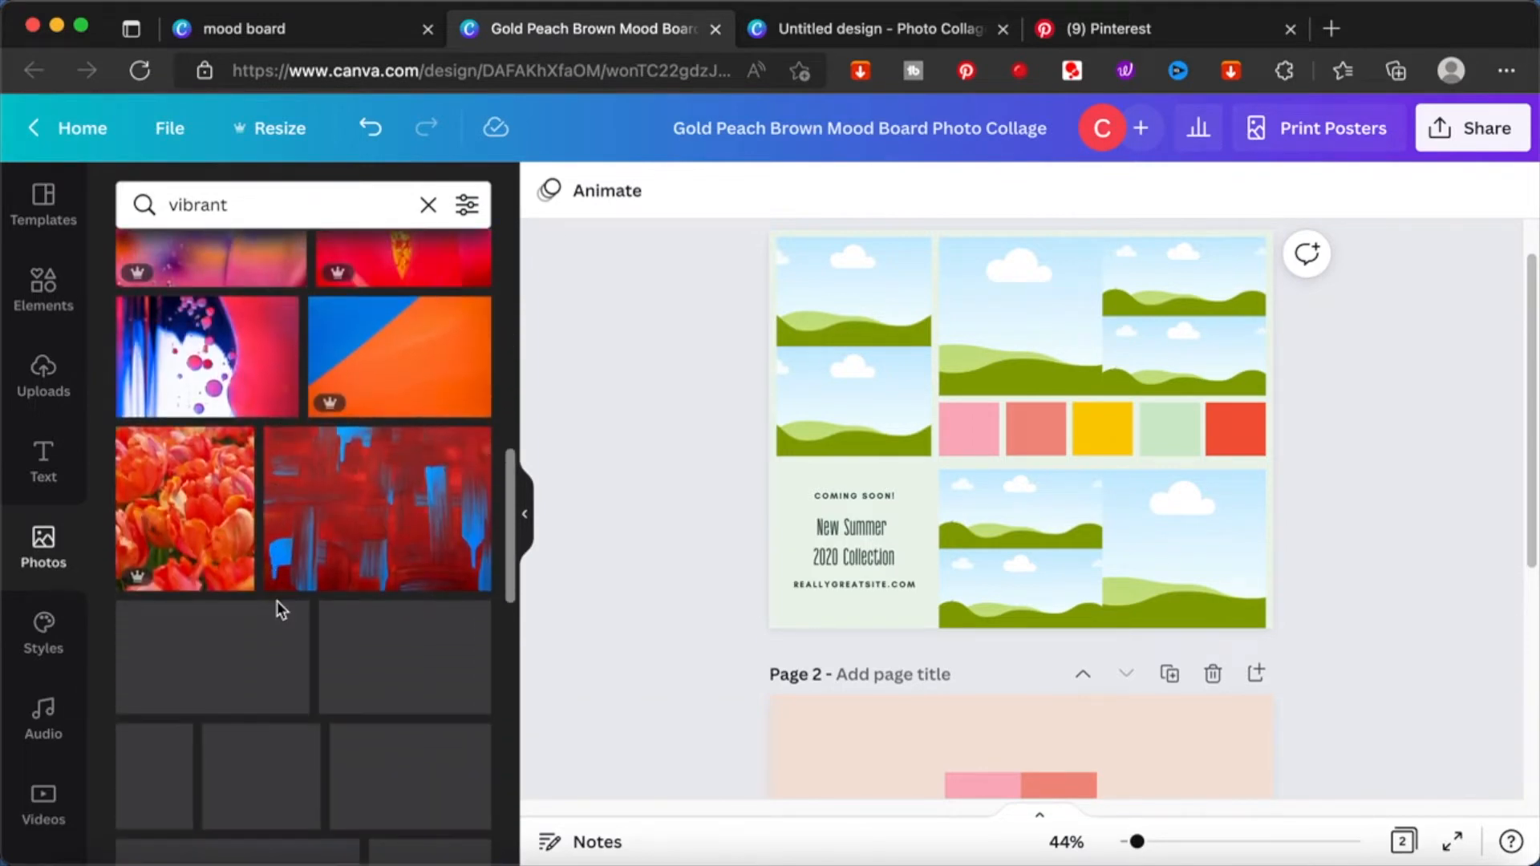
{"action": "left_click", "coordinate": [210, 508]}
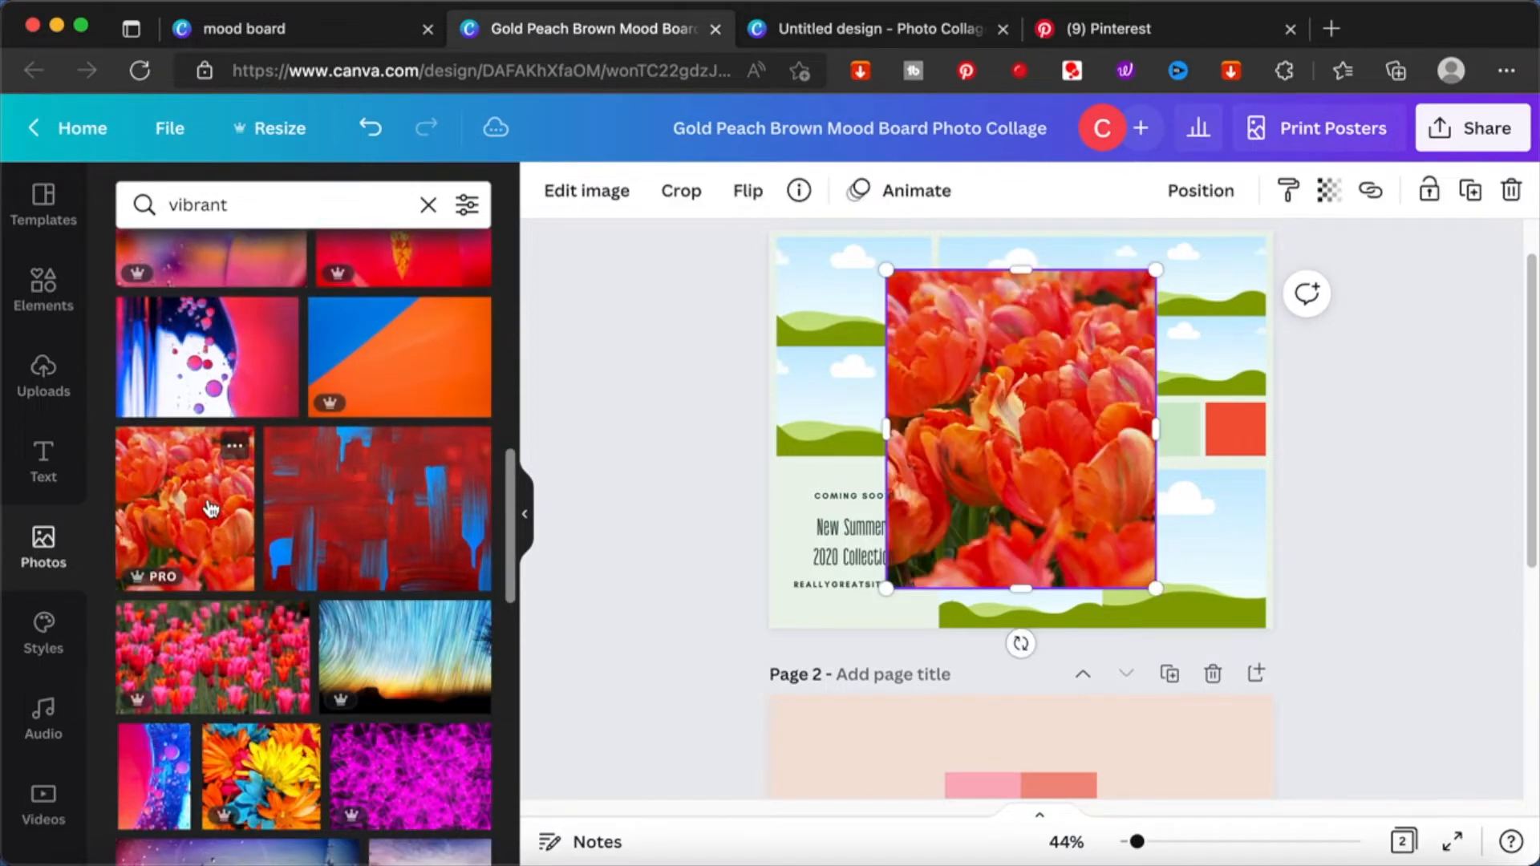
{"action": "left_click_drag", "start_coordinate": [1073, 373], "coordinate": [896, 310]}
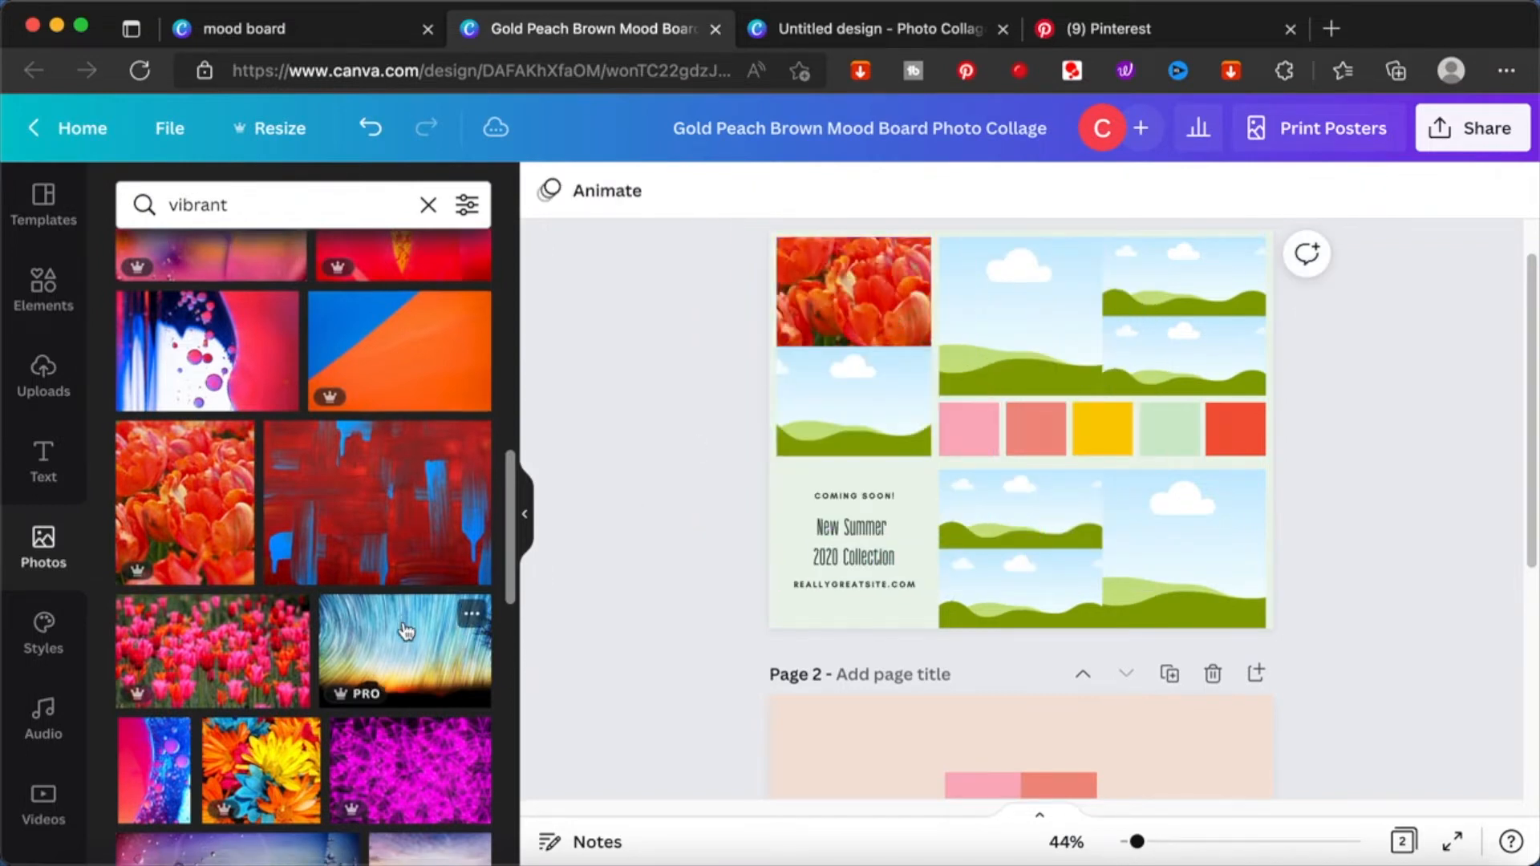
- Search the photos for "vibrant yellow" and place the yellow tulip close-up in the large frame above the swatches
{"action": "scroll", "coordinate": [404, 629], "scroll_direction": "down", "scroll_amount": 3}
{"action": "scroll", "coordinate": [407, 631], "scroll_direction": "down", "scroll_amount": 3}
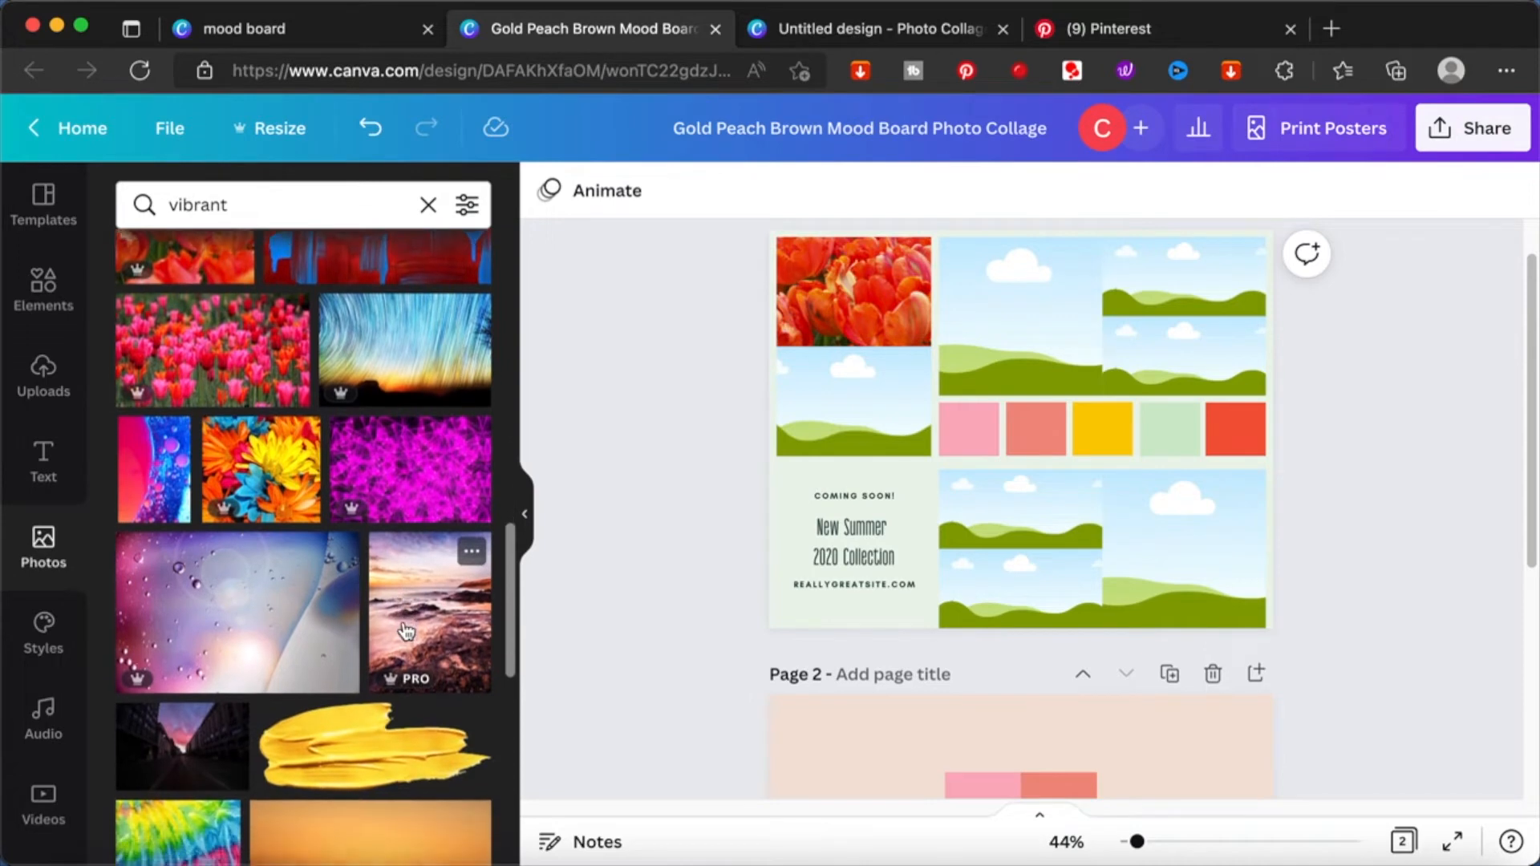
{"action": "scroll", "coordinate": [407, 631], "scroll_direction": "down", "scroll_amount": 1}
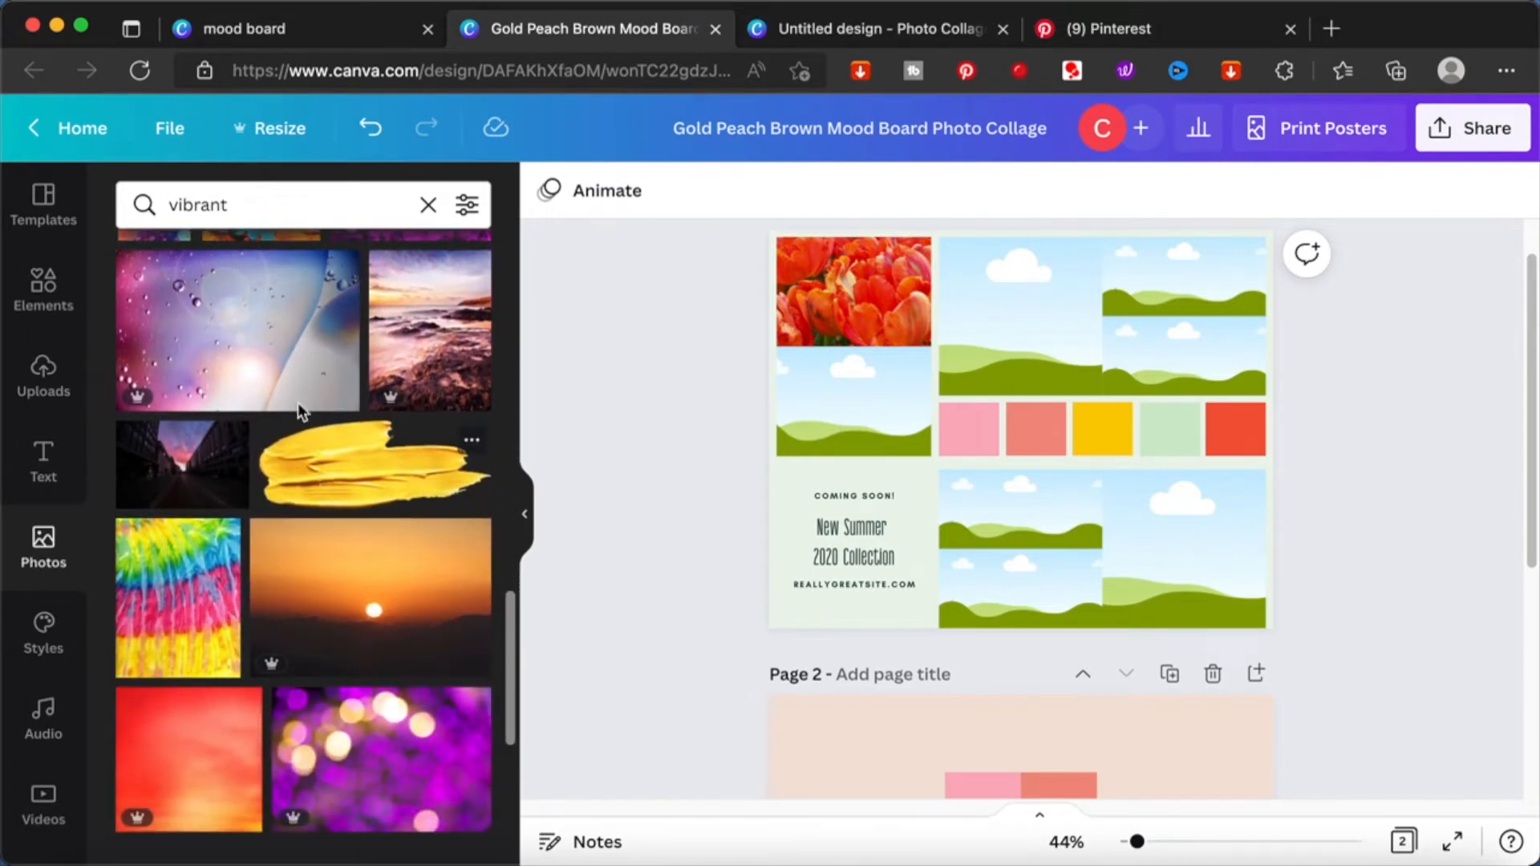
{"action": "left_click", "coordinate": [304, 202]}
{"action": "type", "text": "yellow"}
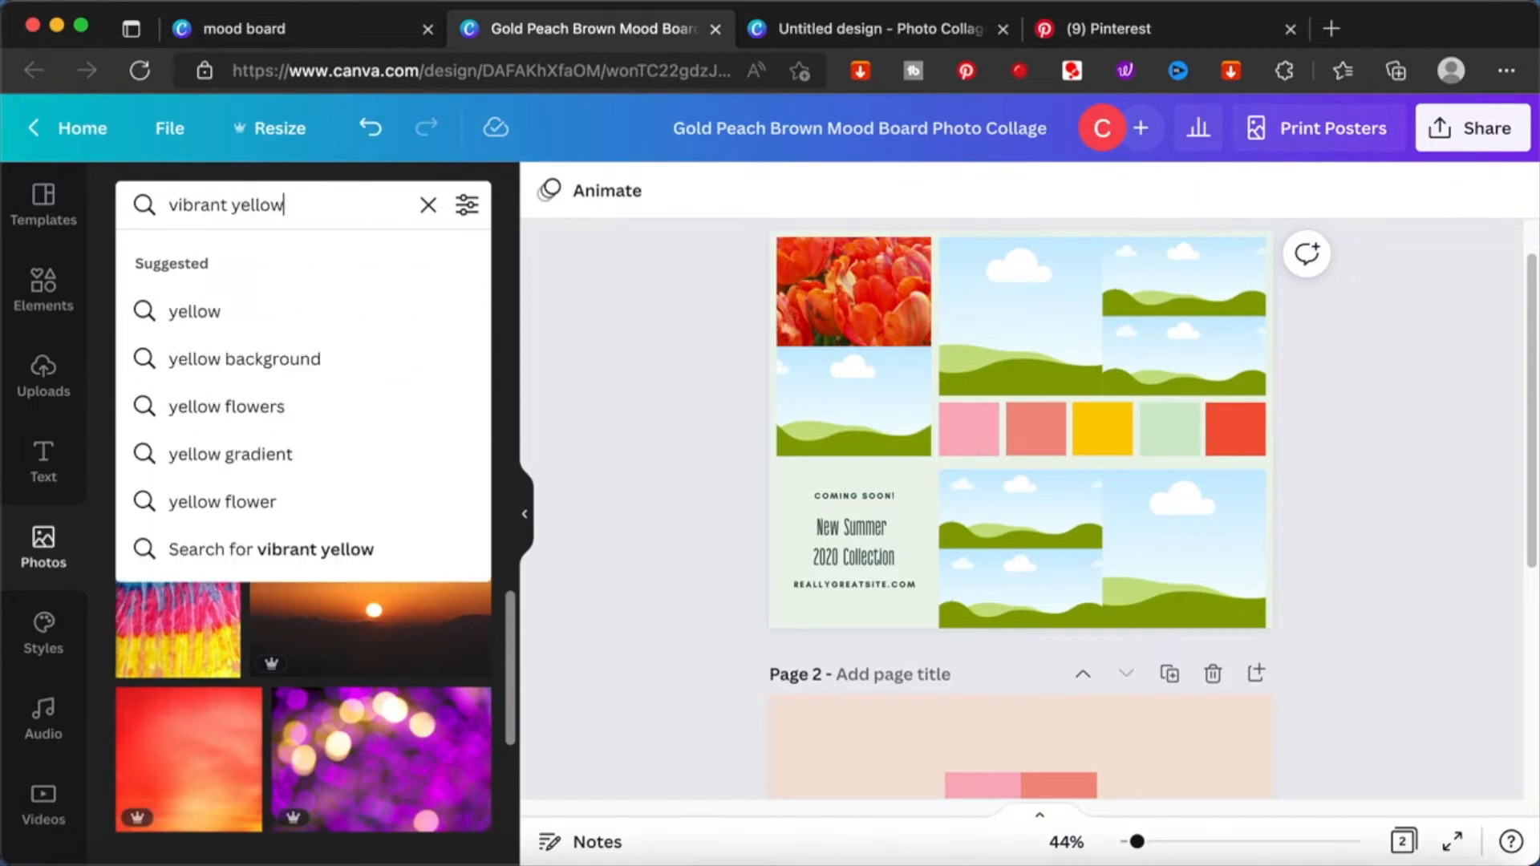
{"action": "key", "text": "Return"}
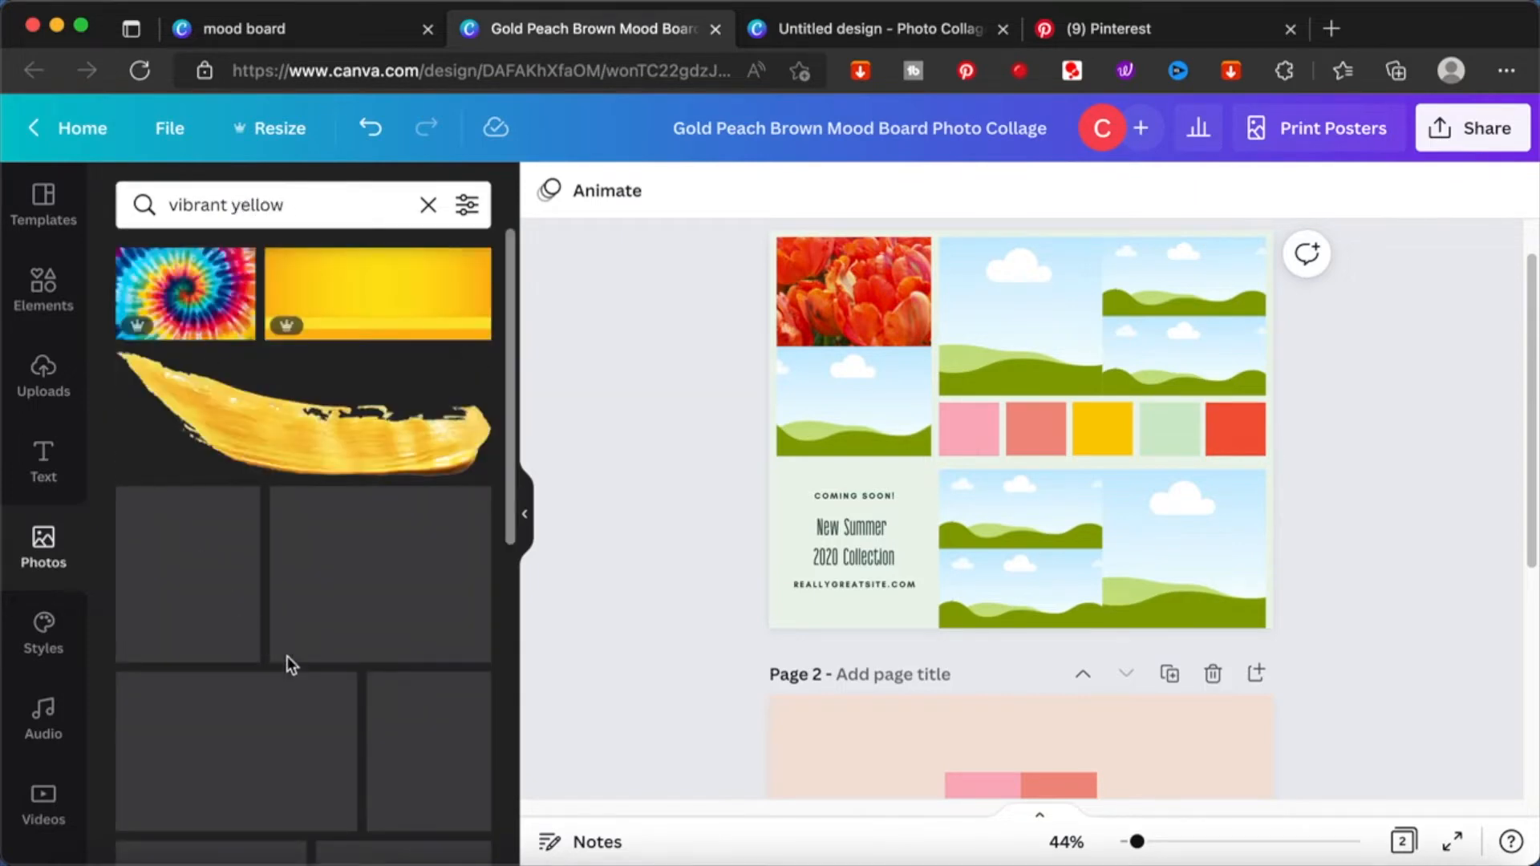
{"action": "scroll", "coordinate": [351, 624], "scroll_direction": "down", "scroll_amount": 3}
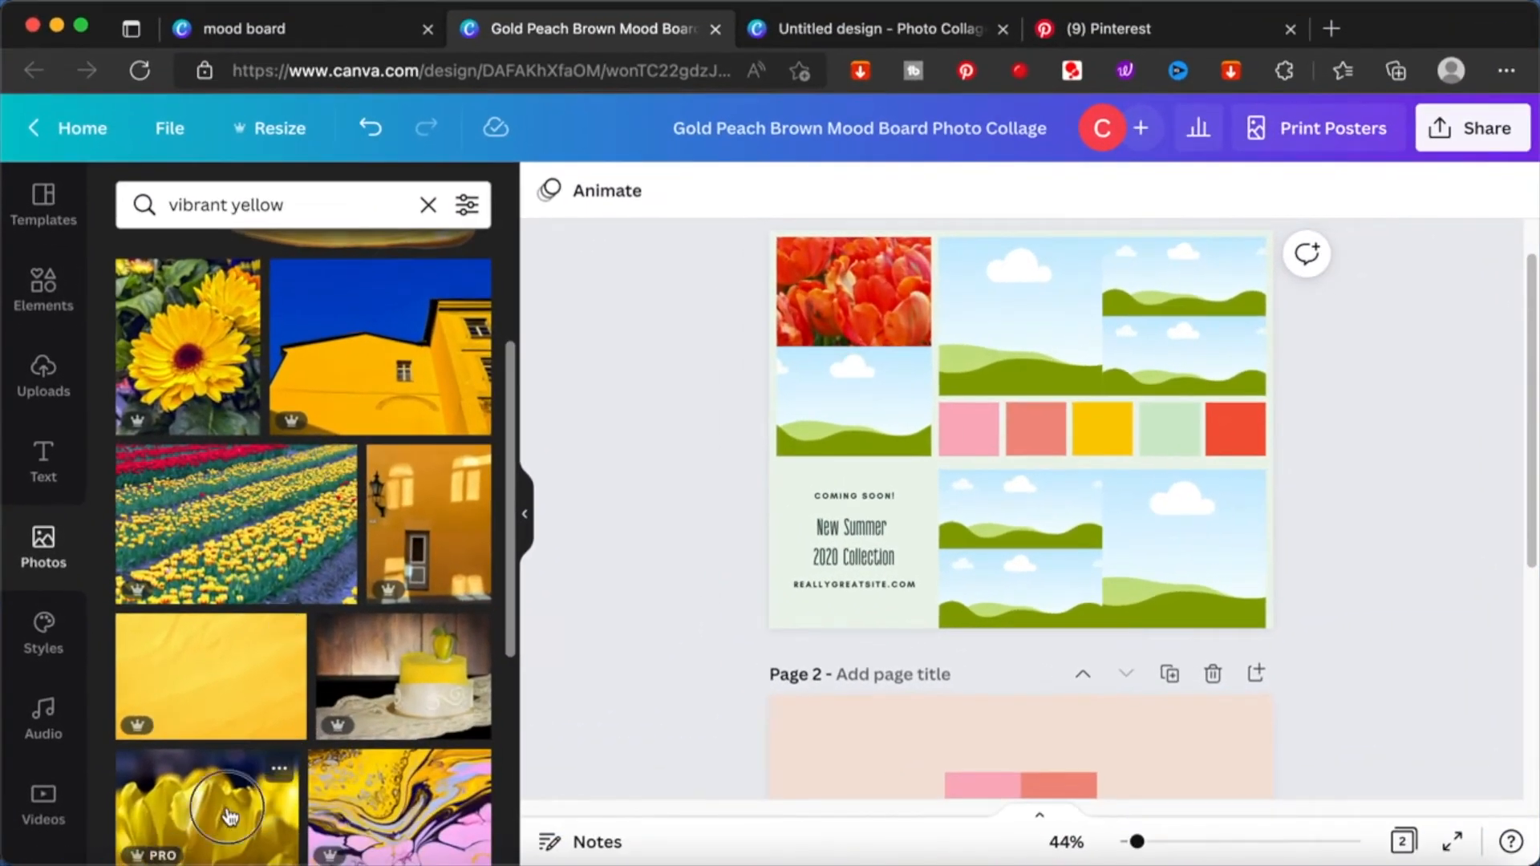
{"action": "left_click", "coordinate": [231, 816]}
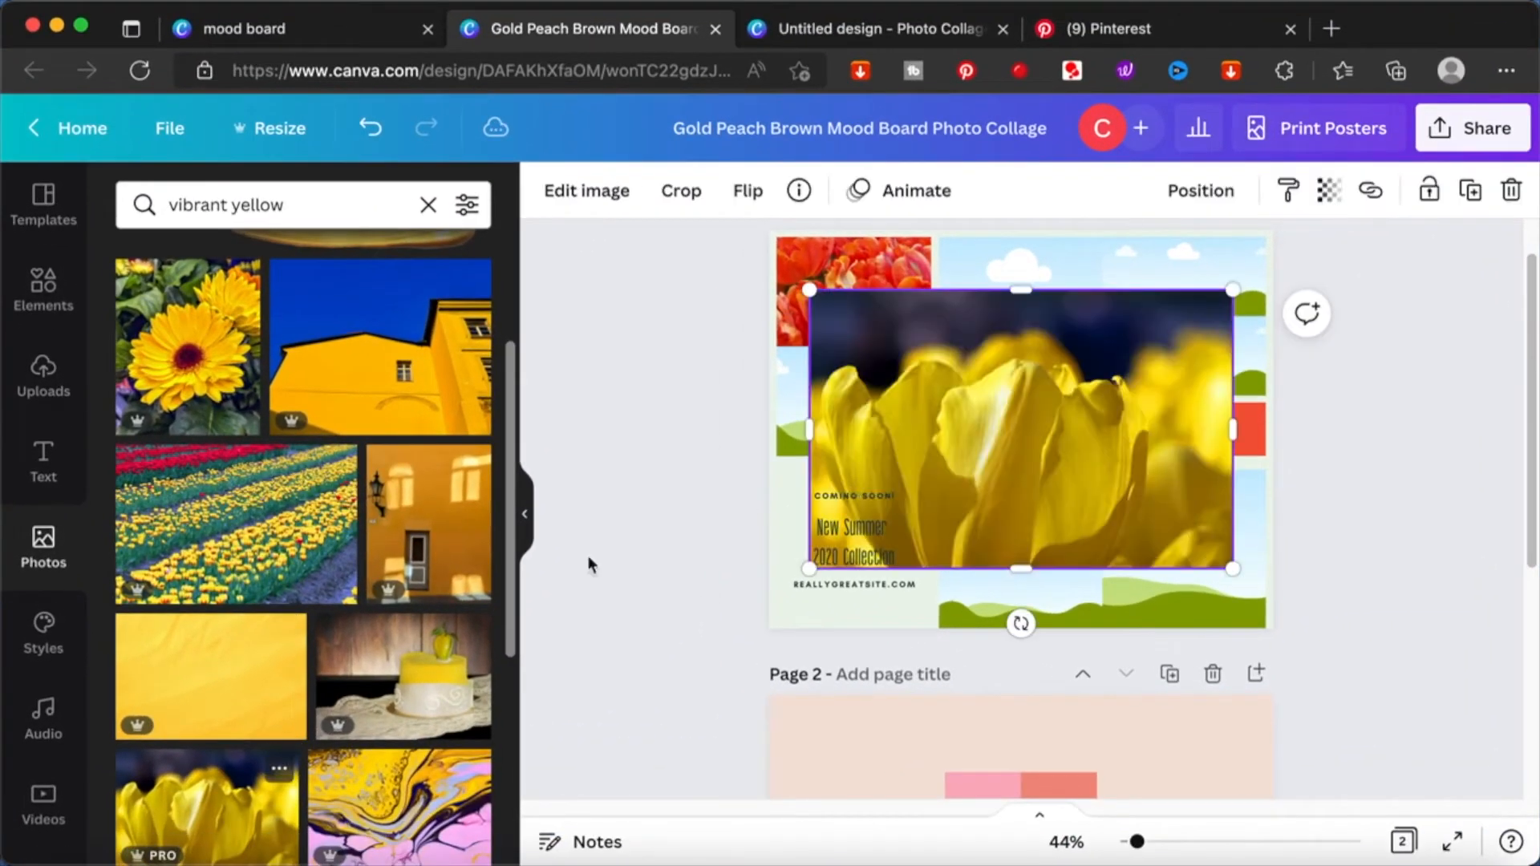
{"action": "left_click_drag", "start_coordinate": [995, 463], "coordinate": [1074, 335]}
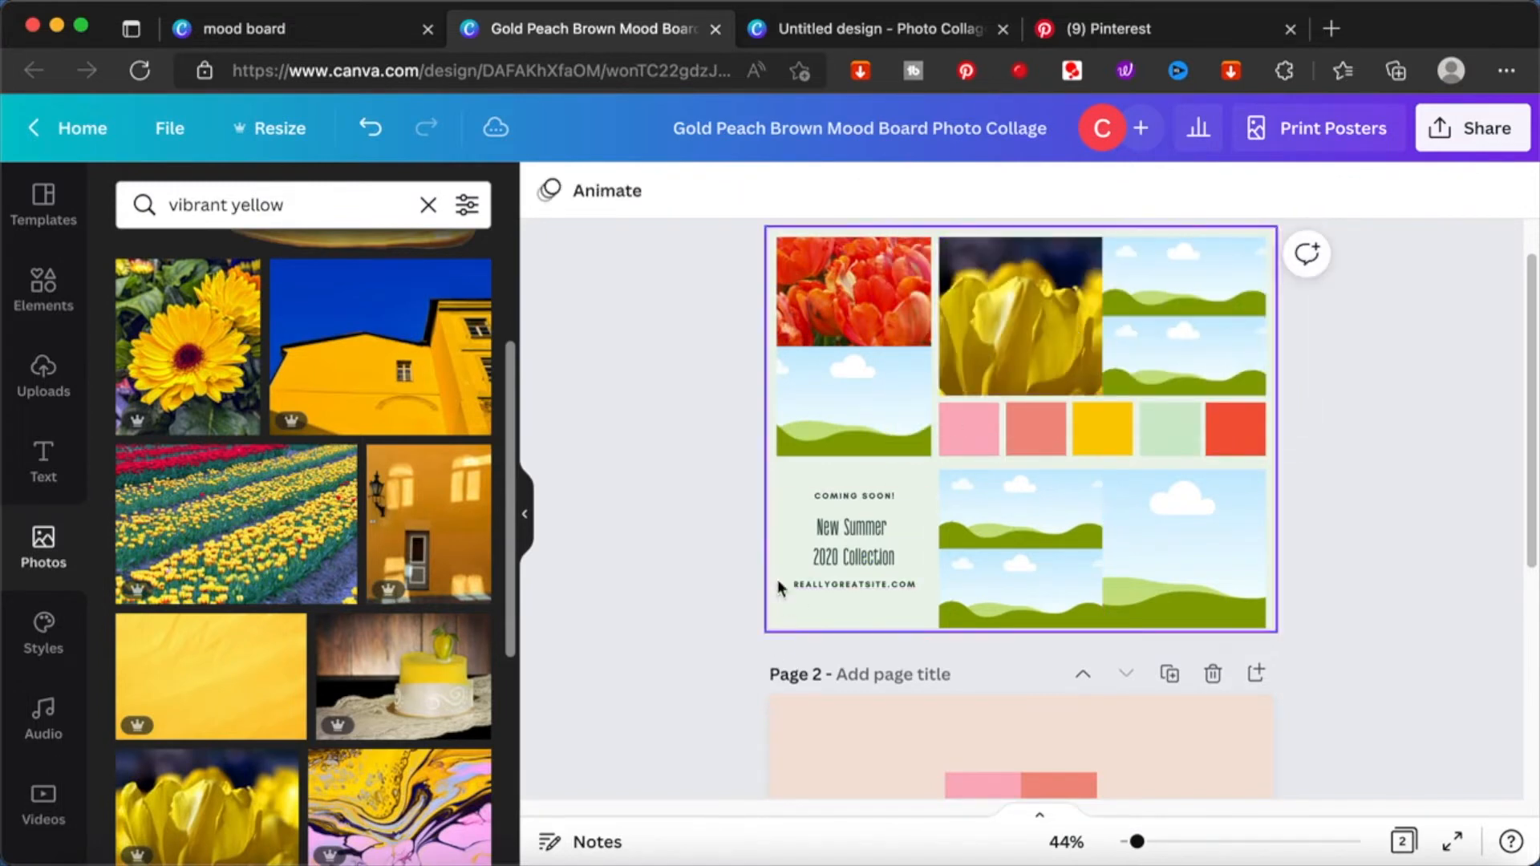
- Search the photo library for "vibrant green" and look through the results for a photo suited to the mood board
{"action": "scroll", "coordinate": [381, 588], "scroll_direction": "down", "scroll_amount": 5}
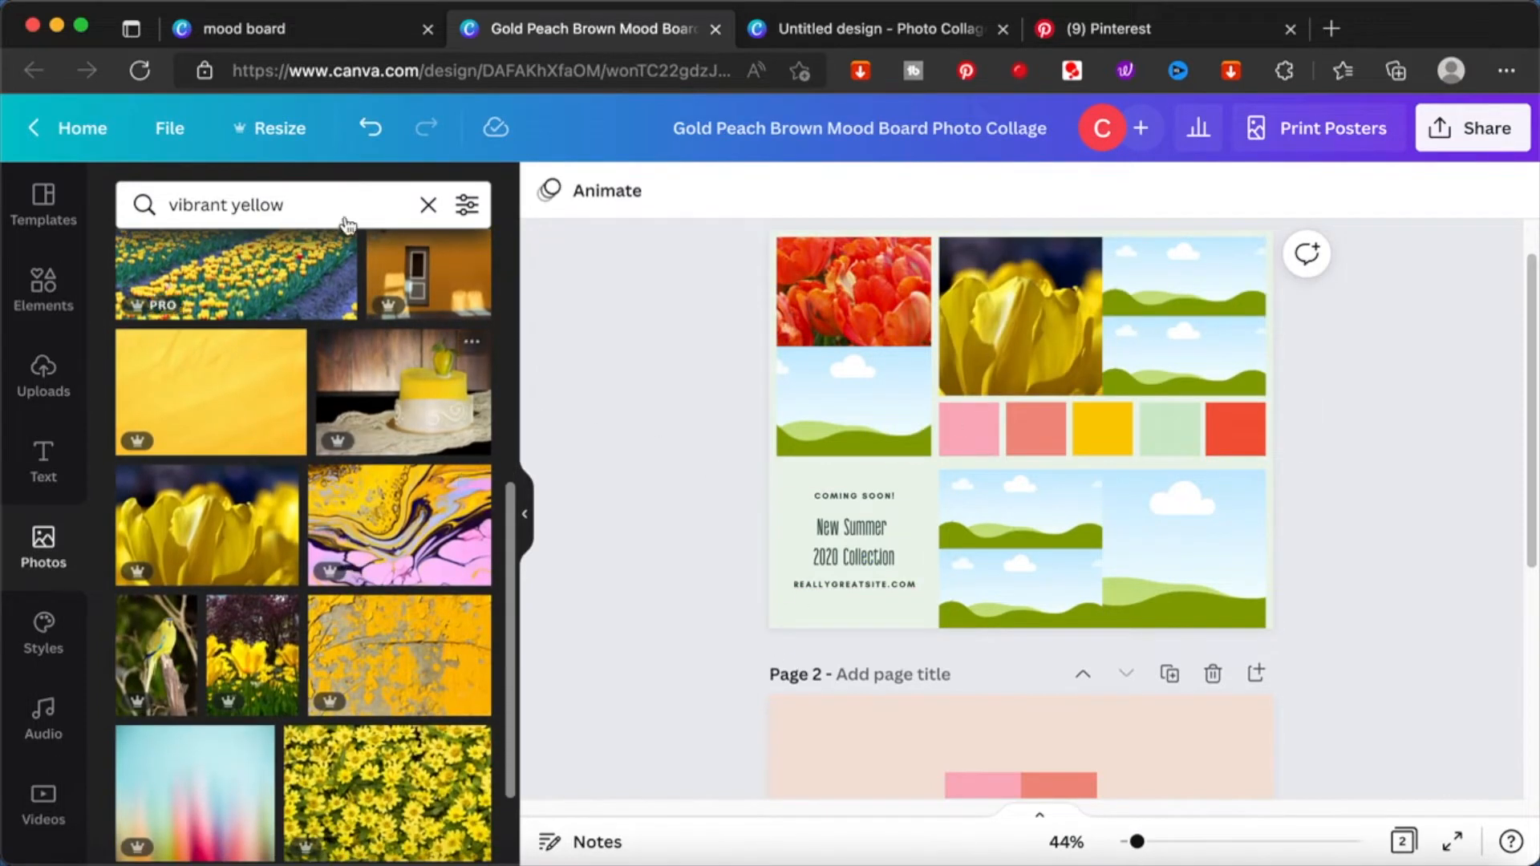
{"action": "double_click", "coordinate": [328, 206]}
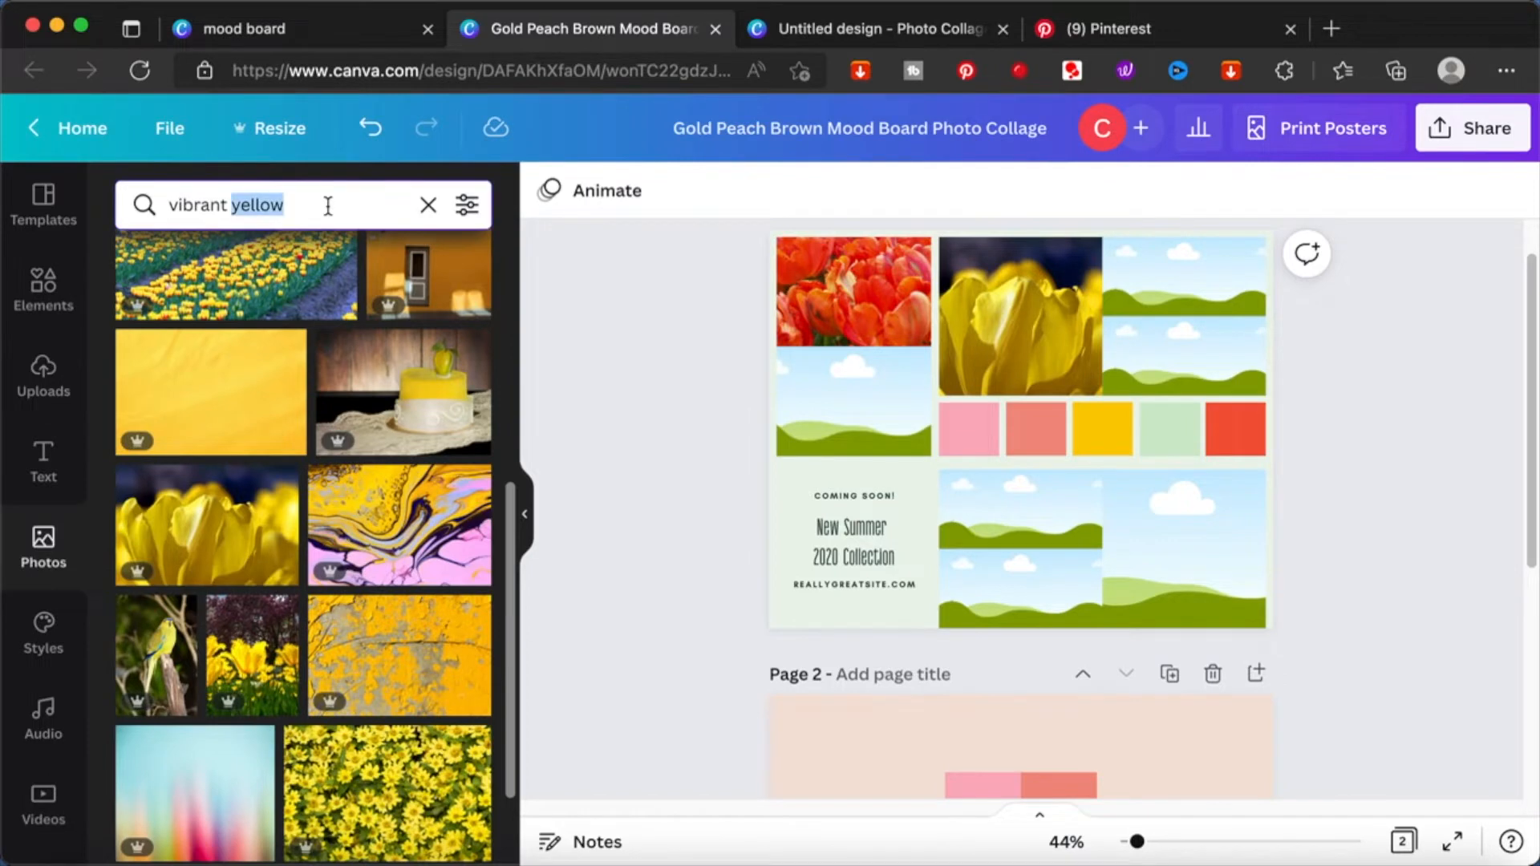
{"action": "type", "text": "gree"}
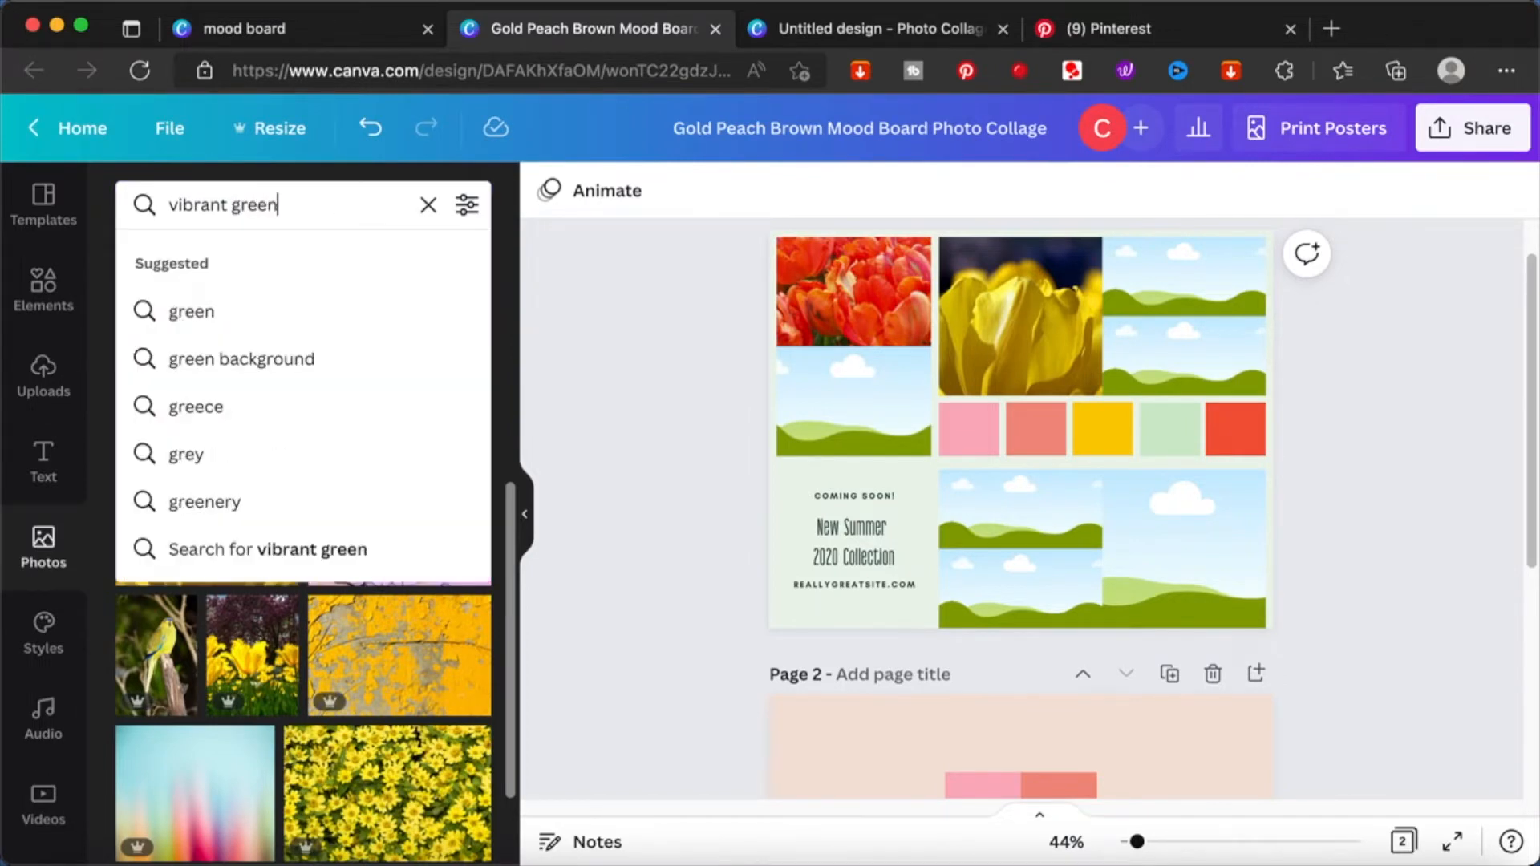
{"action": "type", "text": "n"}
{"action": "key", "text": "Return"}
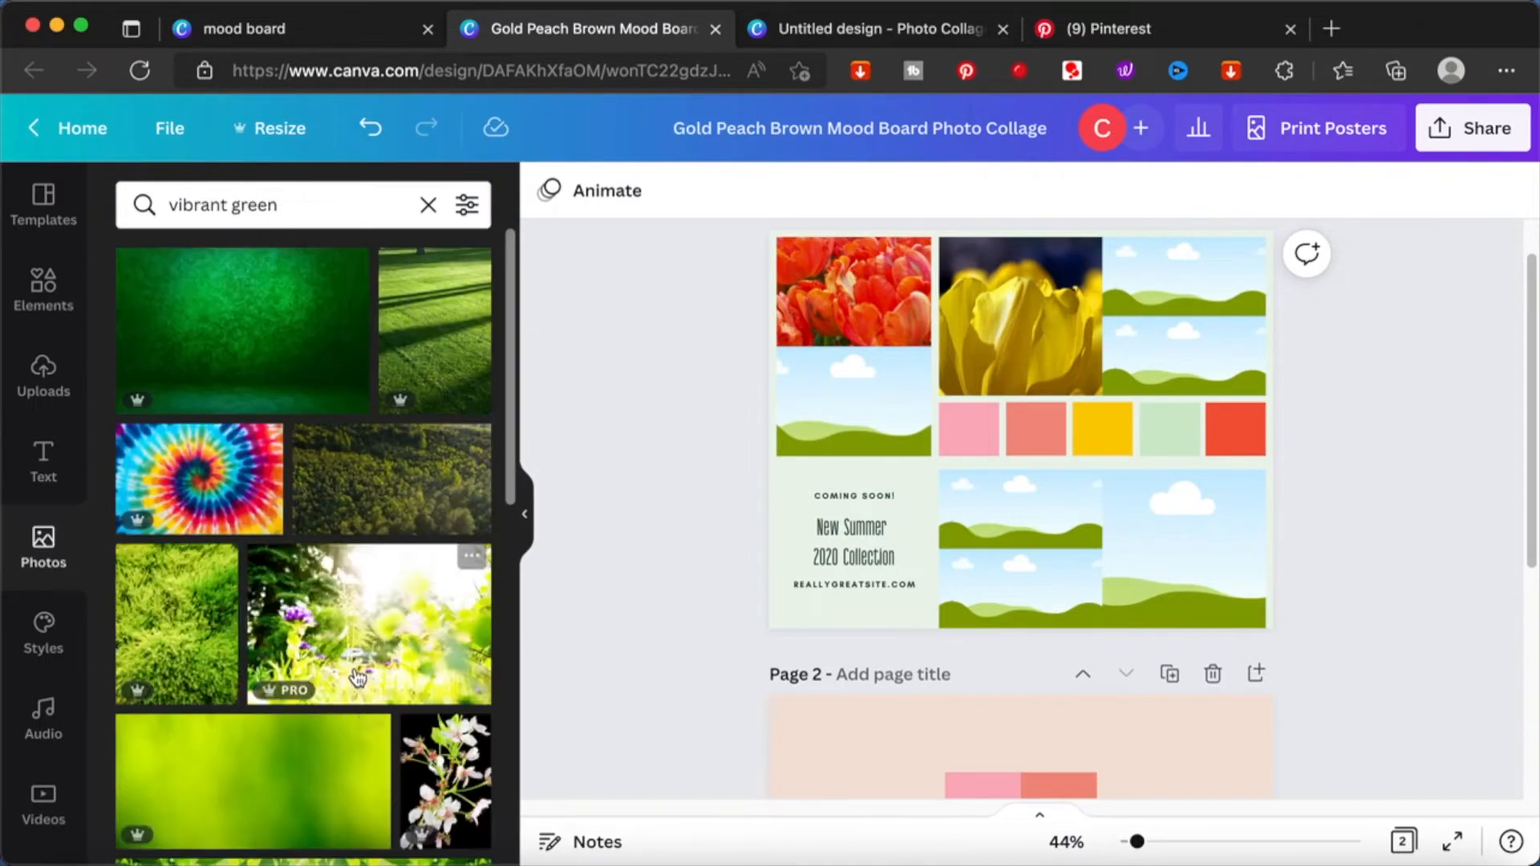
{"action": "scroll", "coordinate": [358, 678], "scroll_direction": "down", "scroll_amount": 5}
{"action": "scroll", "coordinate": [358, 677], "scroll_direction": "down", "scroll_amount": 7}
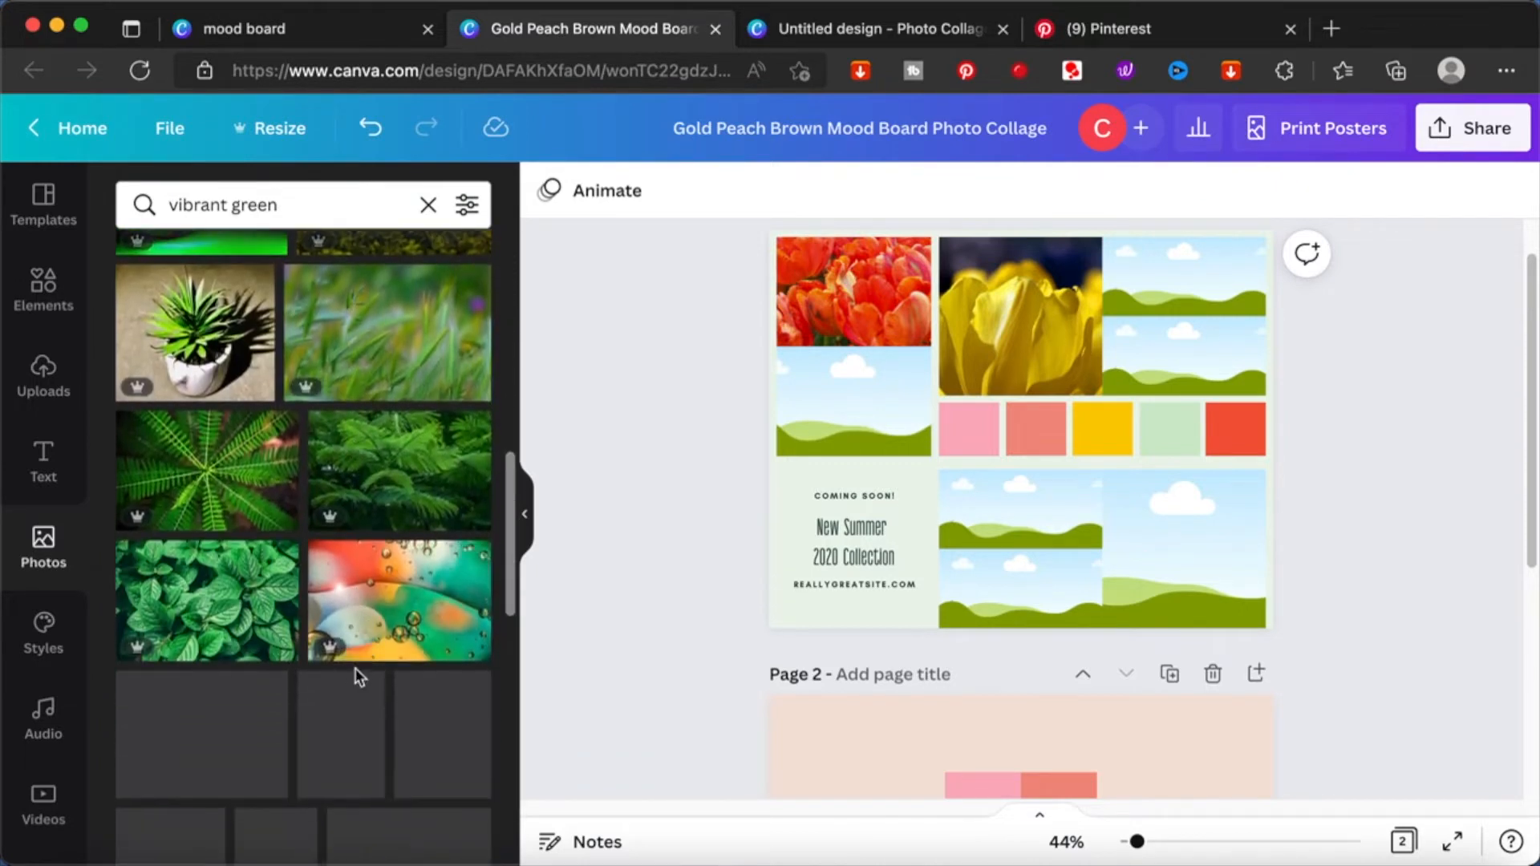
{"action": "scroll", "coordinate": [357, 678], "scroll_direction": "down", "scroll_amount": 4}
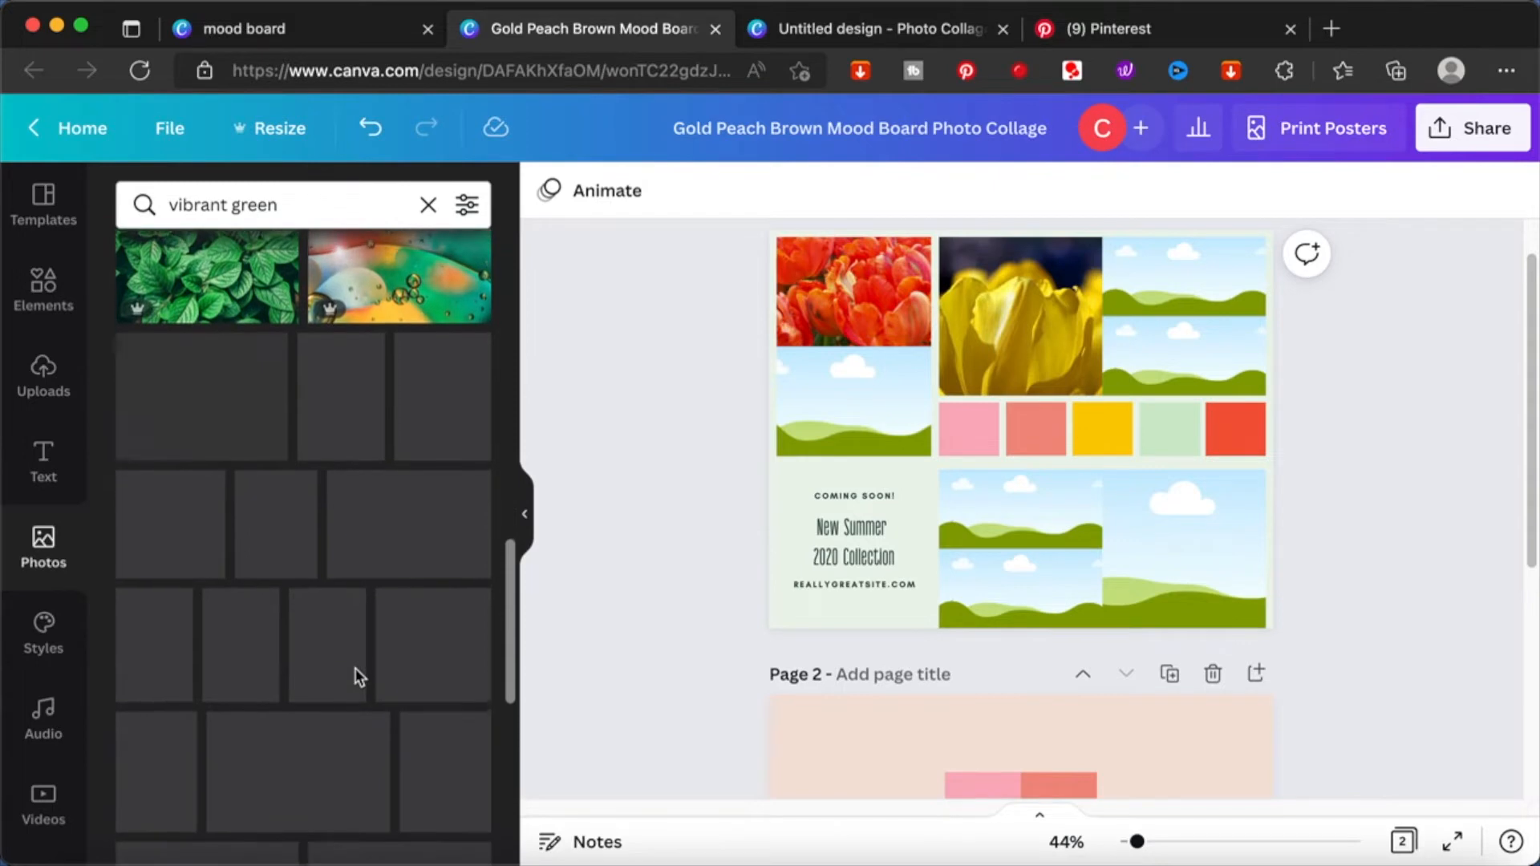
{"action": "scroll", "coordinate": [358, 678], "scroll_direction": "down", "scroll_amount": 9}
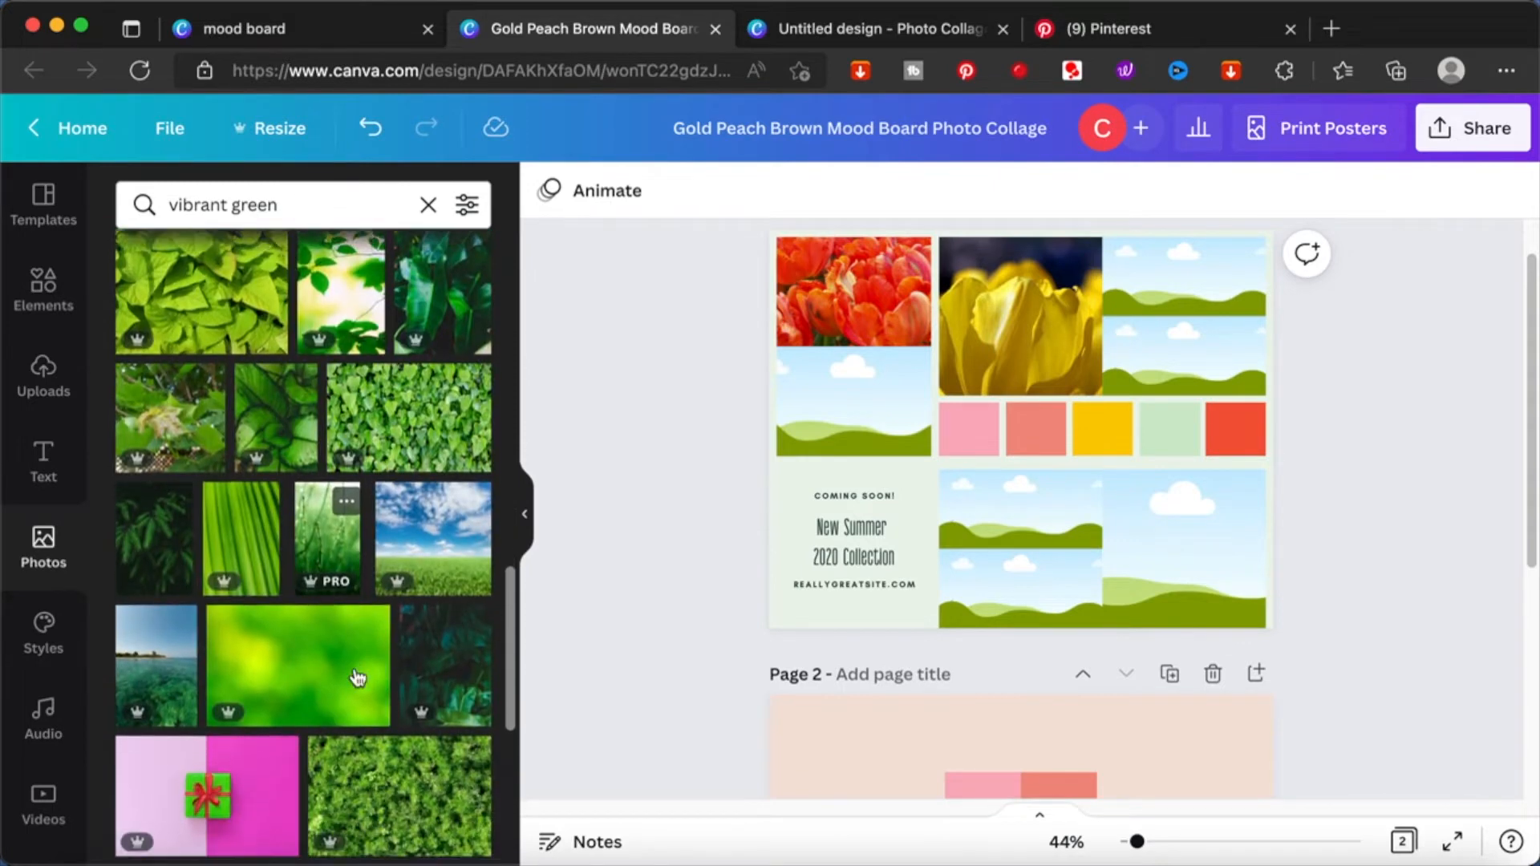
{"action": "scroll", "coordinate": [358, 677], "scroll_direction": "down", "scroll_amount": 2}
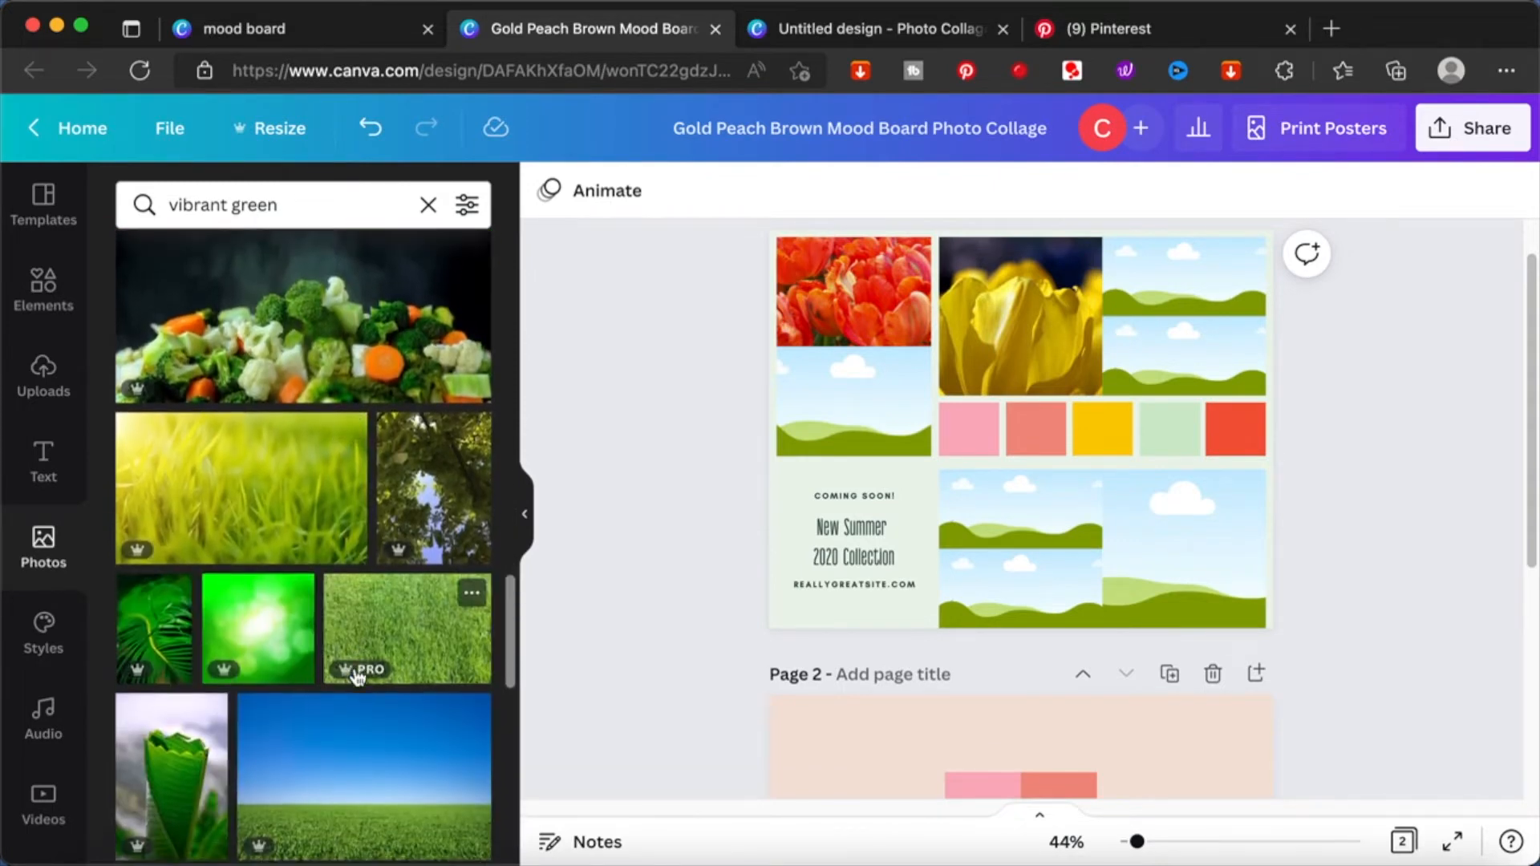
{"action": "scroll", "coordinate": [358, 678], "scroll_direction": "down", "scroll_amount": 7}
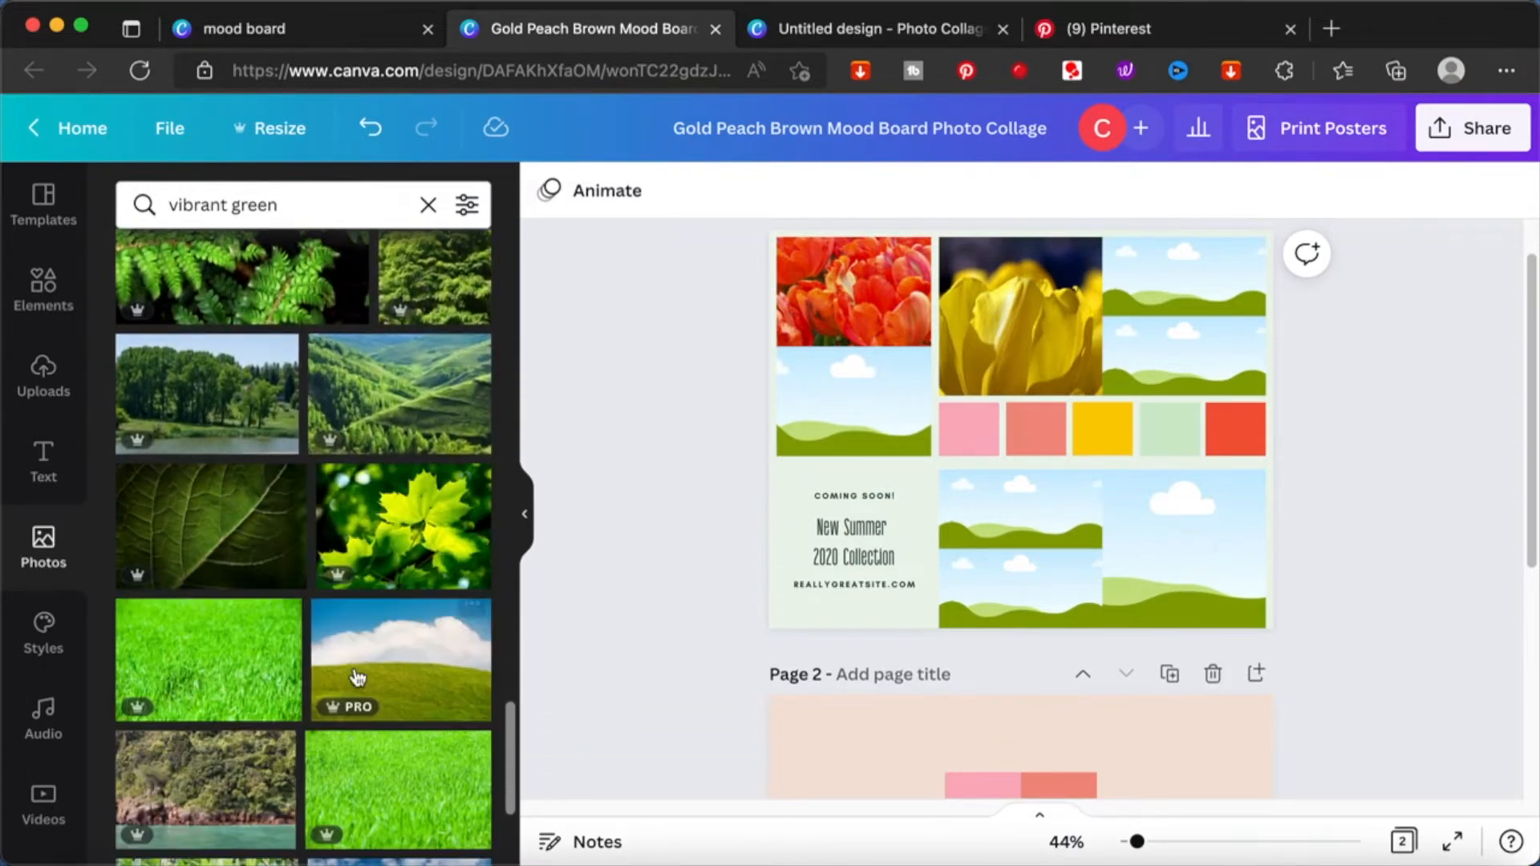
{"action": "scroll", "coordinate": [357, 677], "scroll_direction": "down", "scroll_amount": 6}
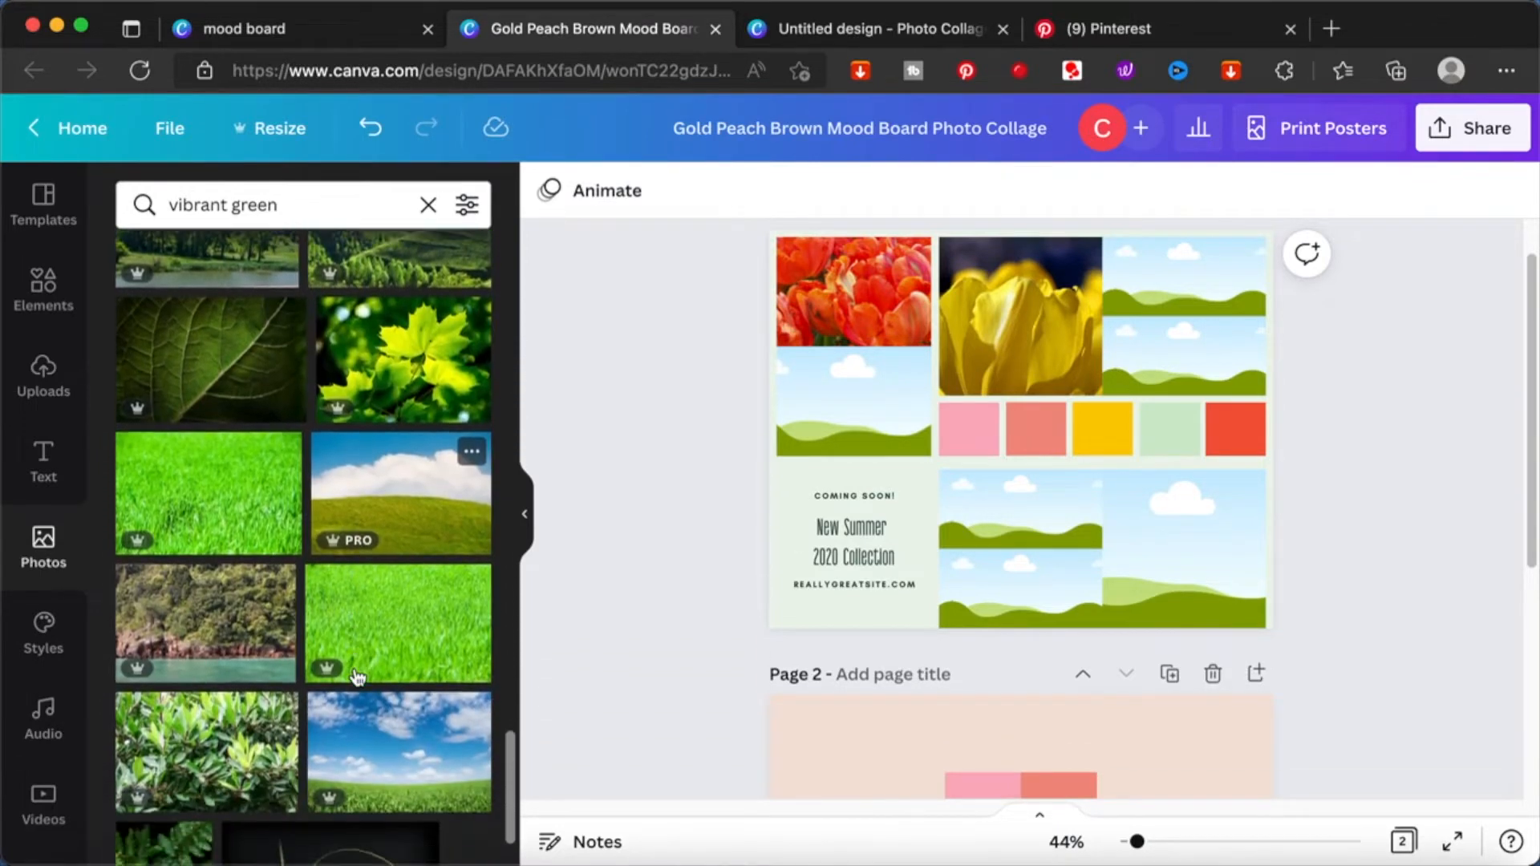
{"action": "scroll", "coordinate": [358, 678], "scroll_direction": "down", "scroll_amount": 3}
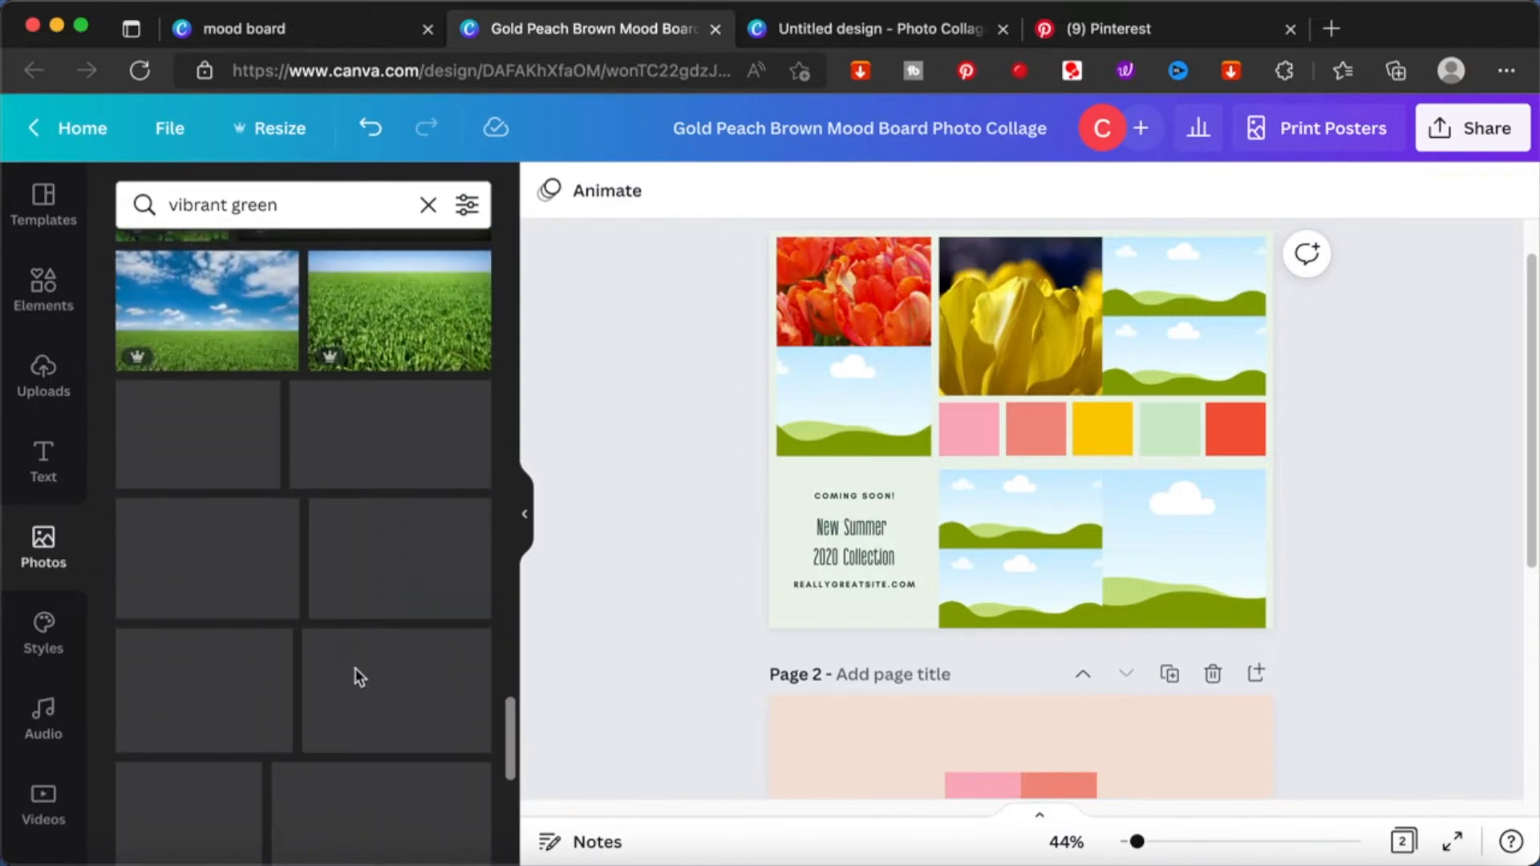
{"action": "scroll", "coordinate": [358, 678], "scroll_direction": "down", "scroll_amount": 8}
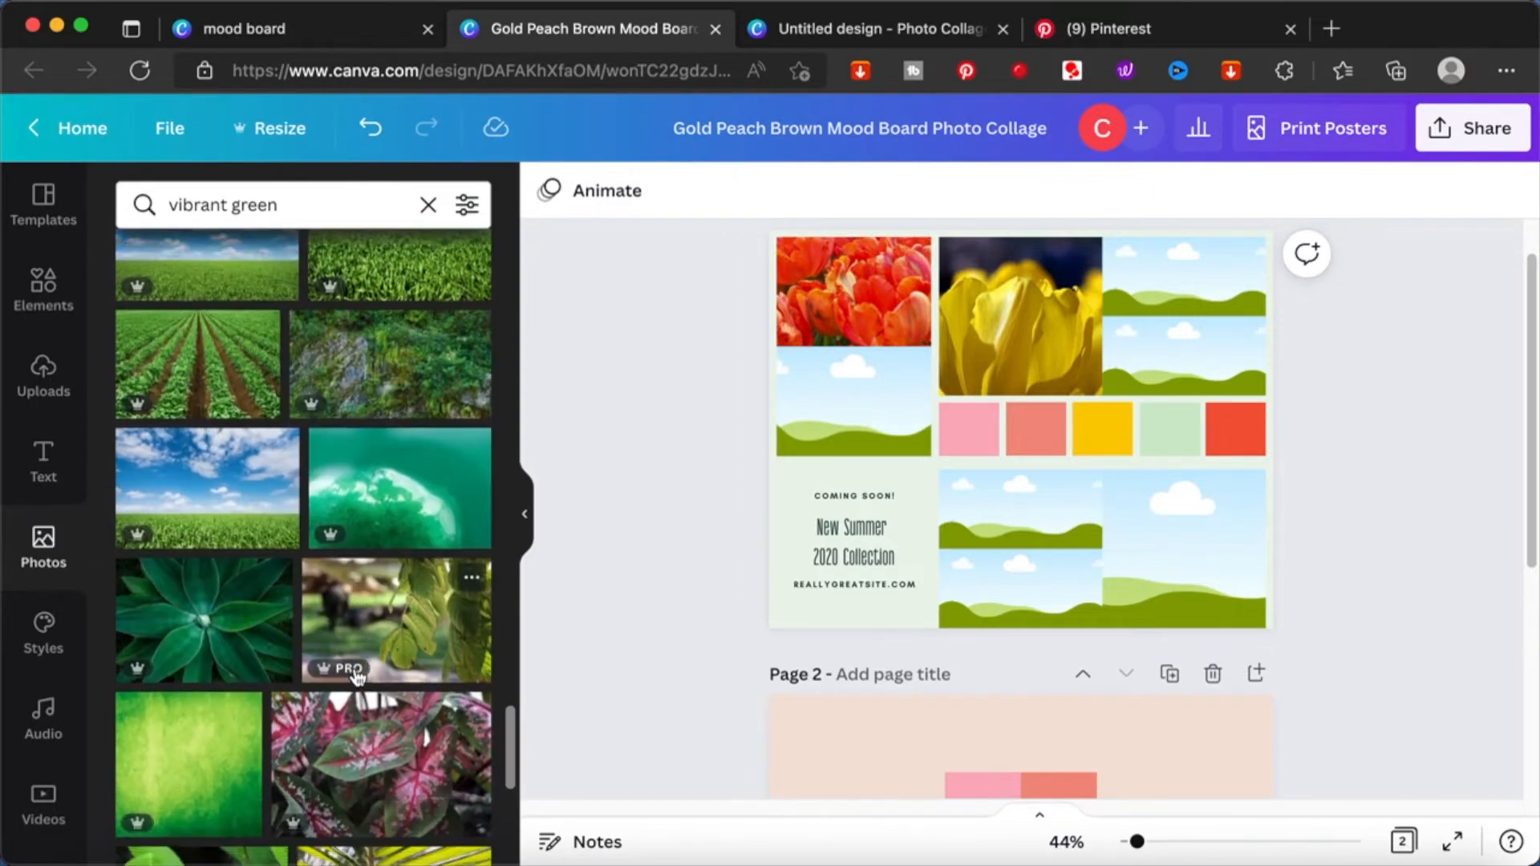
{"action": "scroll", "coordinate": [358, 677], "scroll_direction": "down", "scroll_amount": 10}
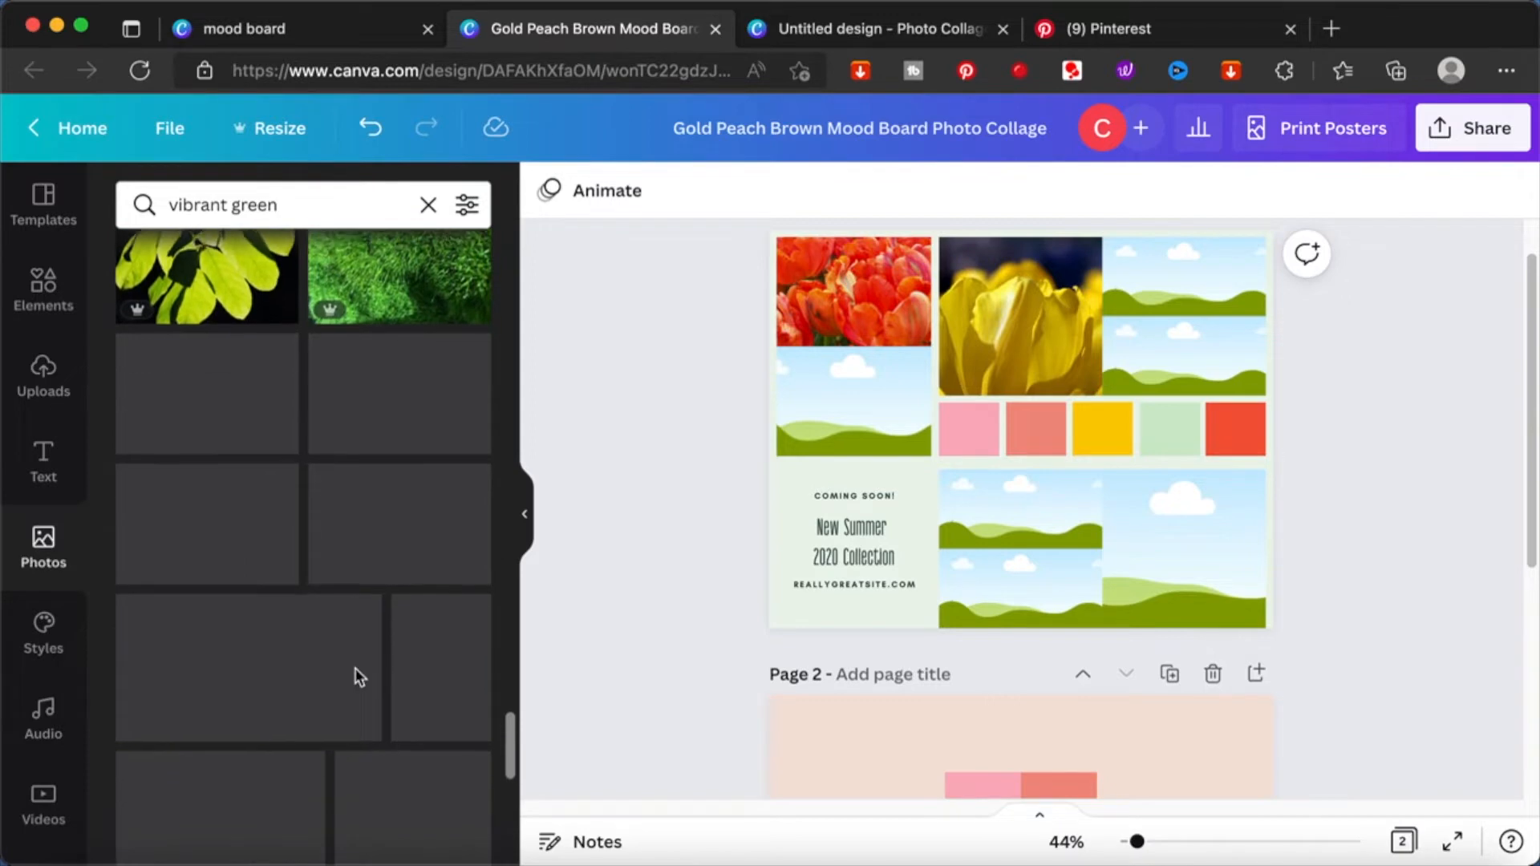
{"action": "scroll", "coordinate": [358, 678], "scroll_direction": "down", "scroll_amount": 8}
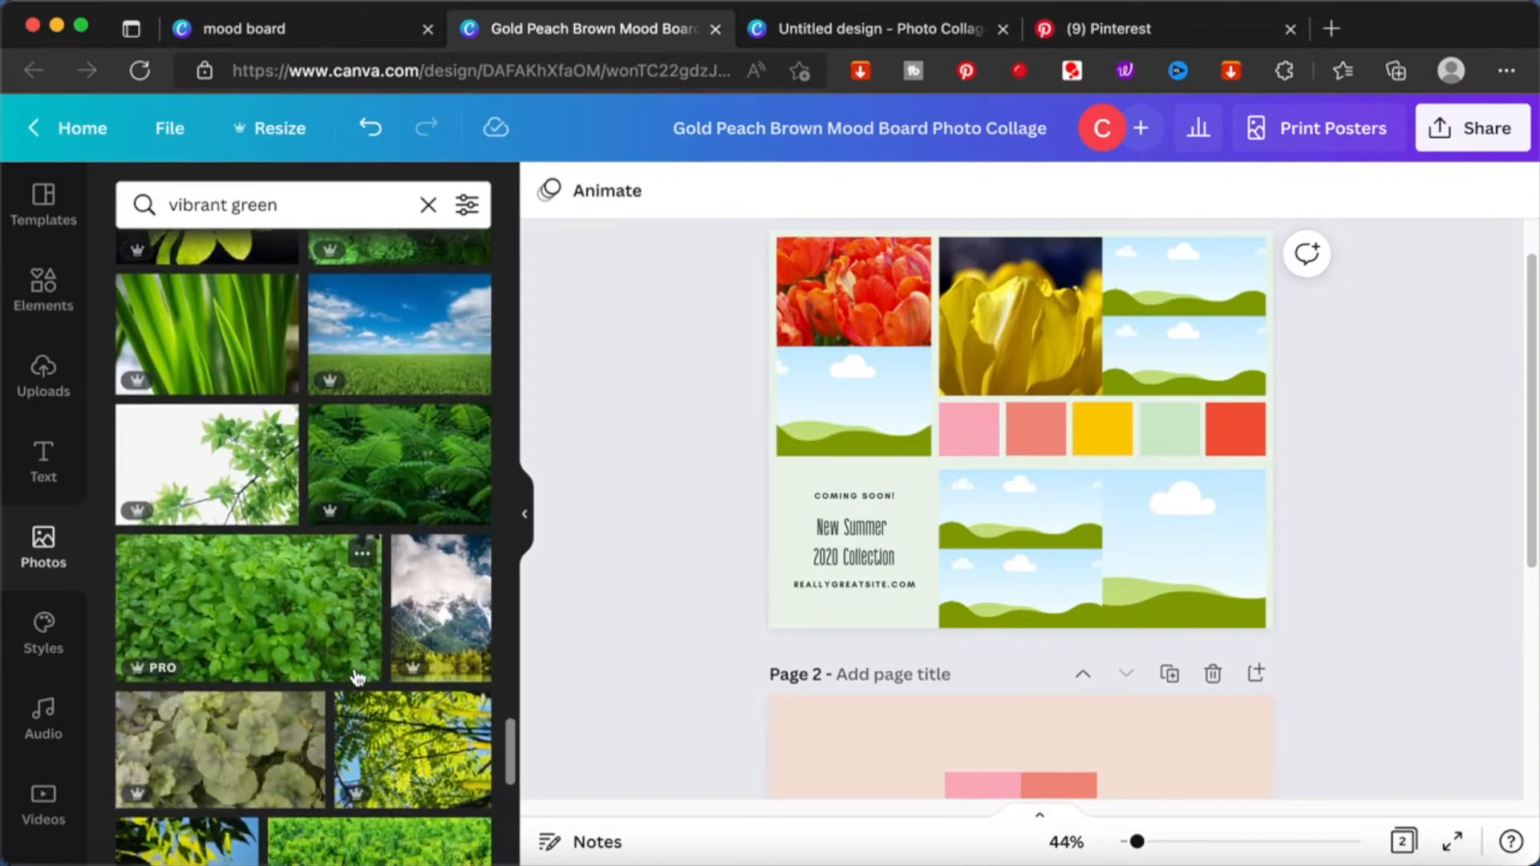
{"action": "scroll", "coordinate": [358, 678], "scroll_direction": "down", "scroll_amount": 5}
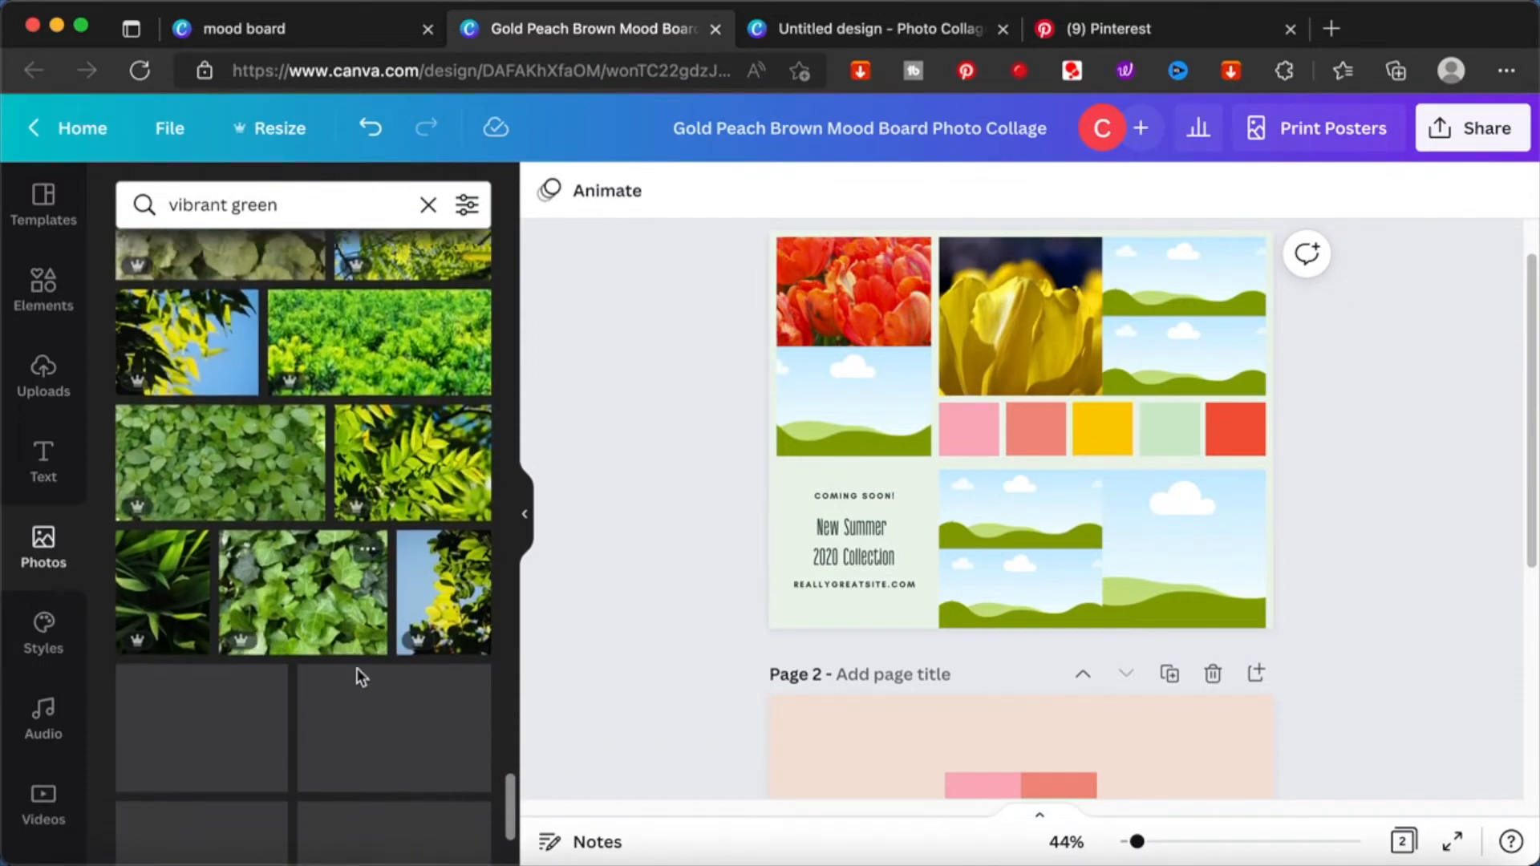
- Search the photos for "green shades" and examine the results for one matching the pale green swatch
{"action": "triple_click", "coordinate": [258, 196]}
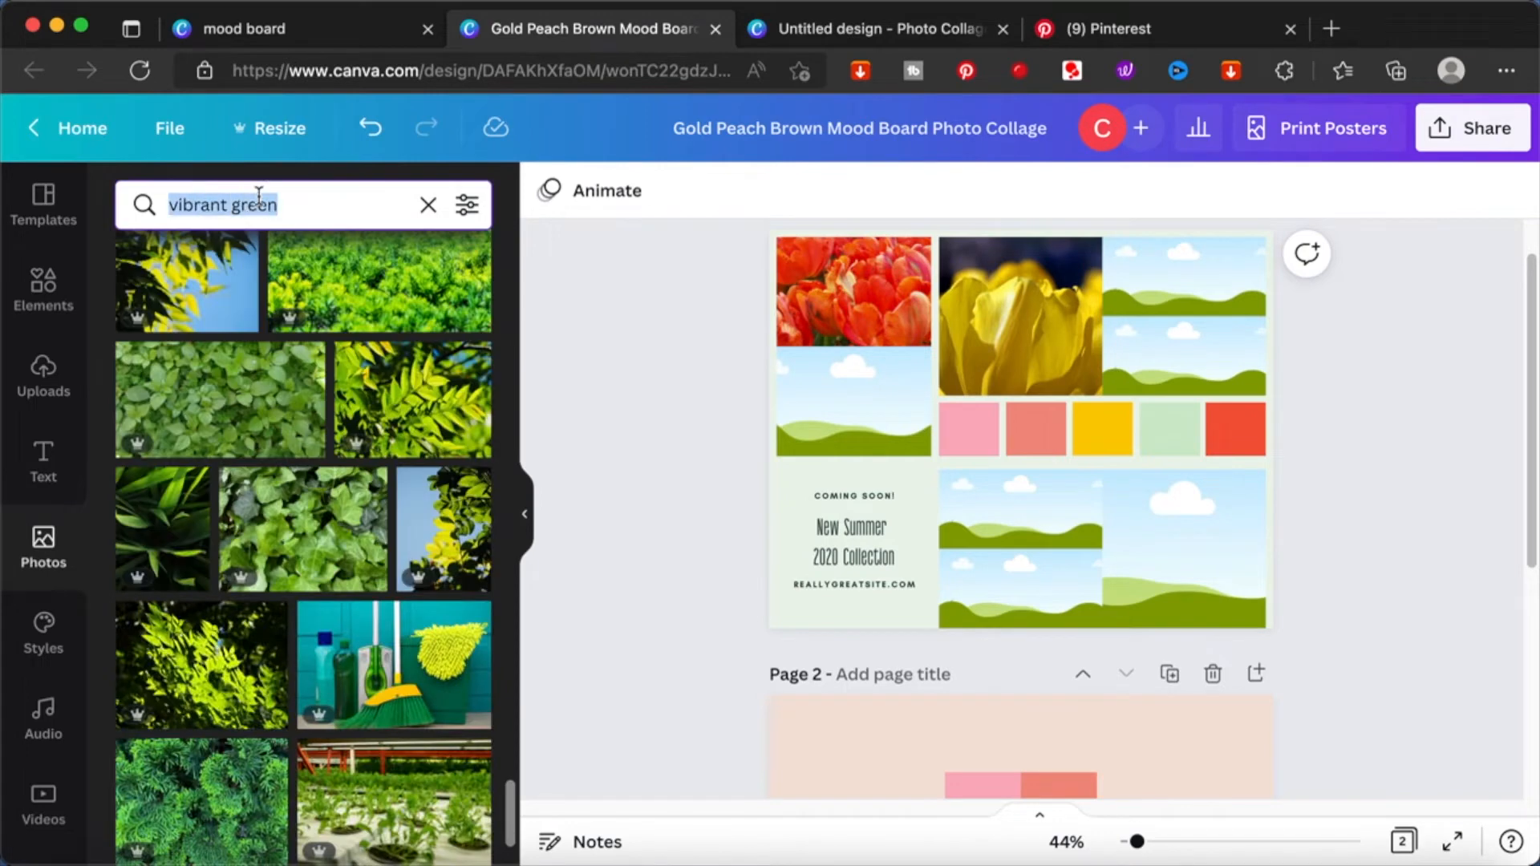
{"action": "type", "text": "green shades"}
{"action": "key", "text": "Return"}
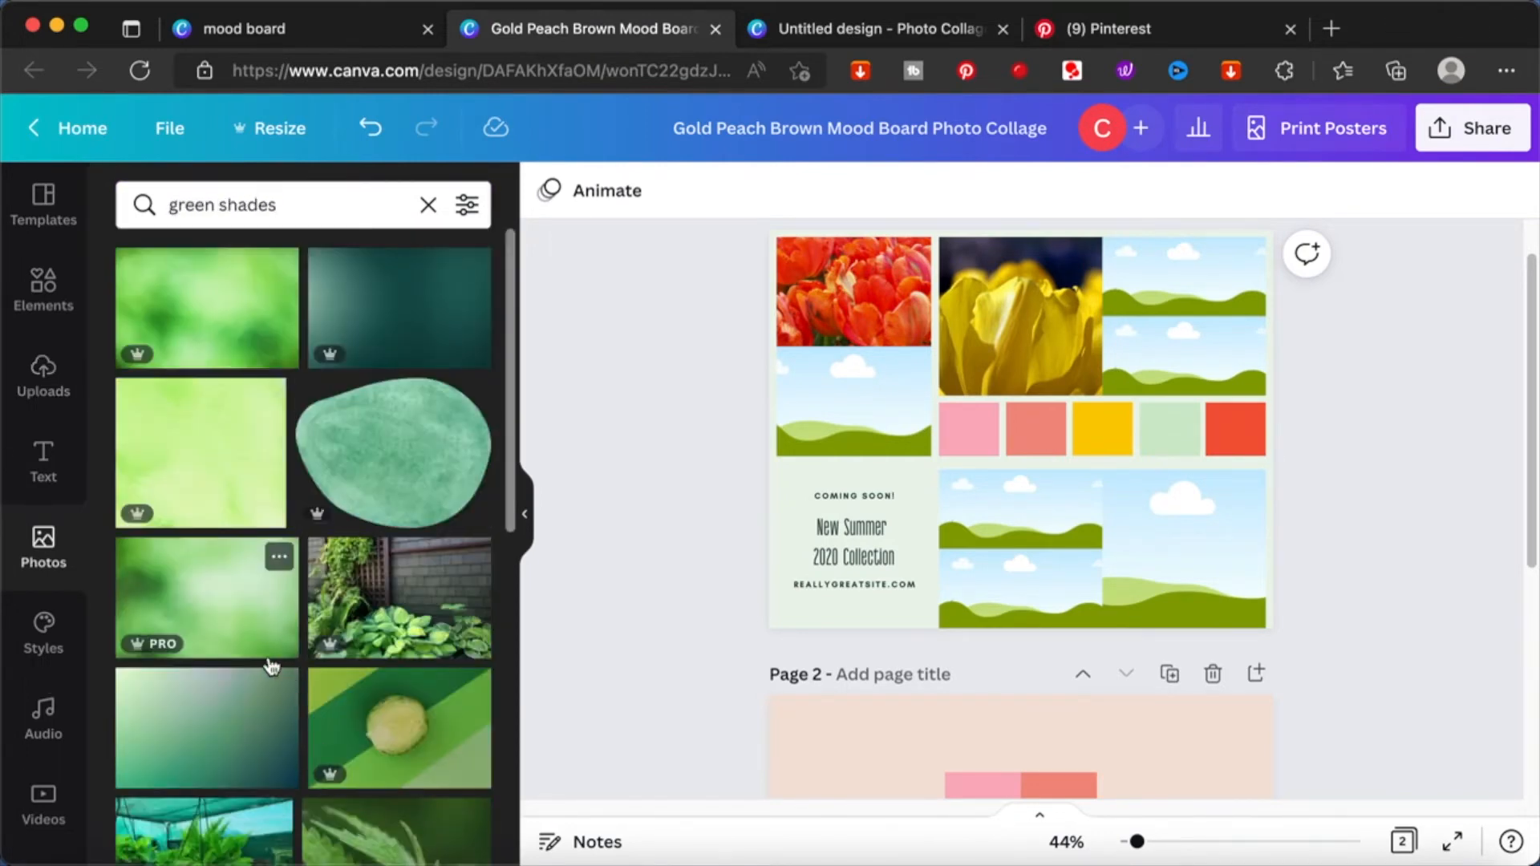
{"action": "scroll", "coordinate": [254, 560], "scroll_direction": "down", "scroll_amount": 10}
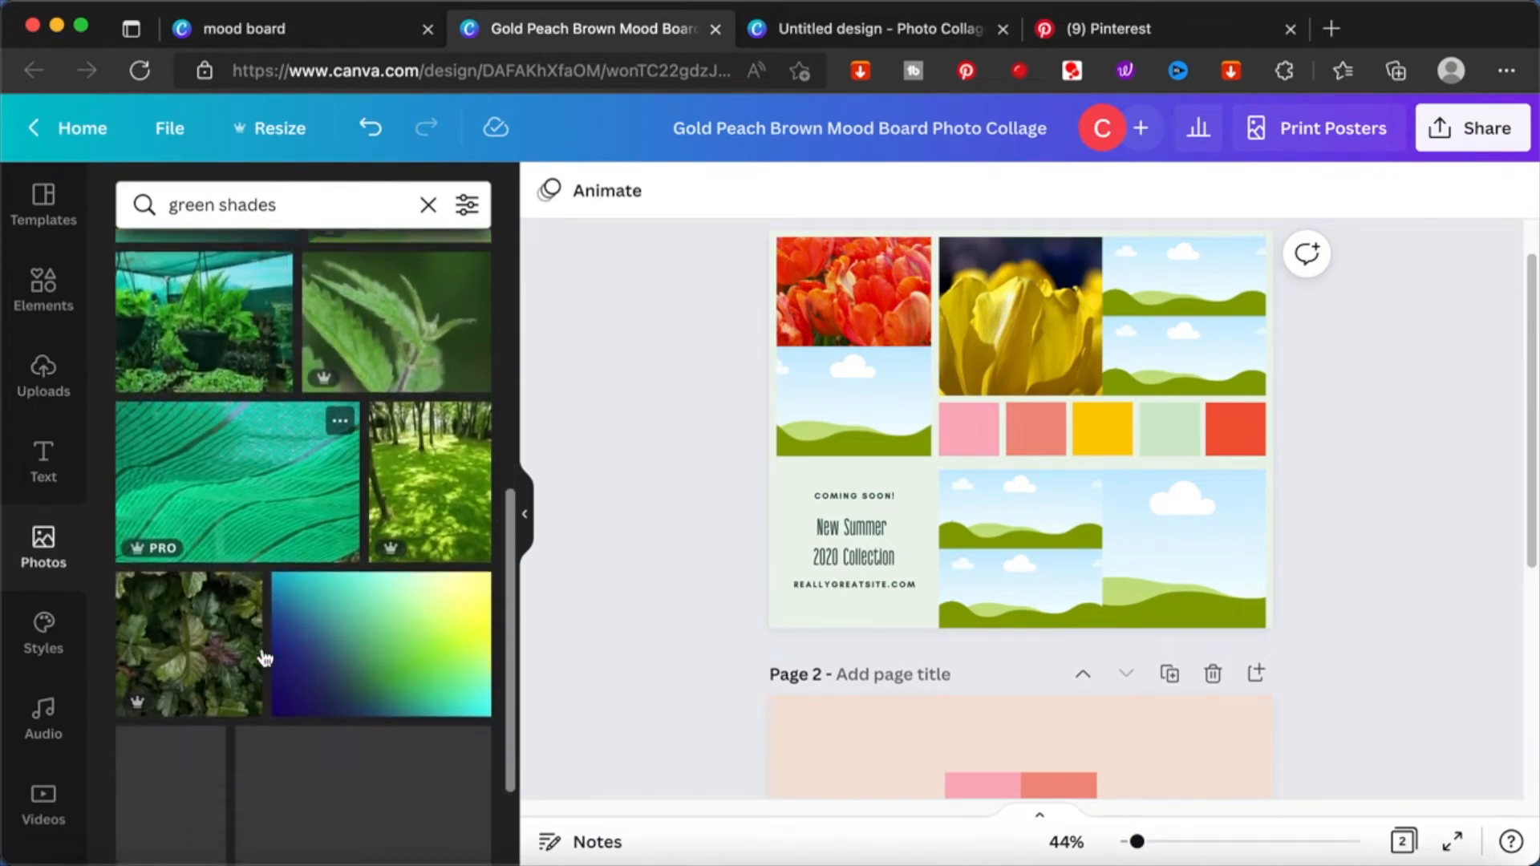
{"action": "scroll", "coordinate": [264, 657], "scroll_direction": "down", "scroll_amount": 5}
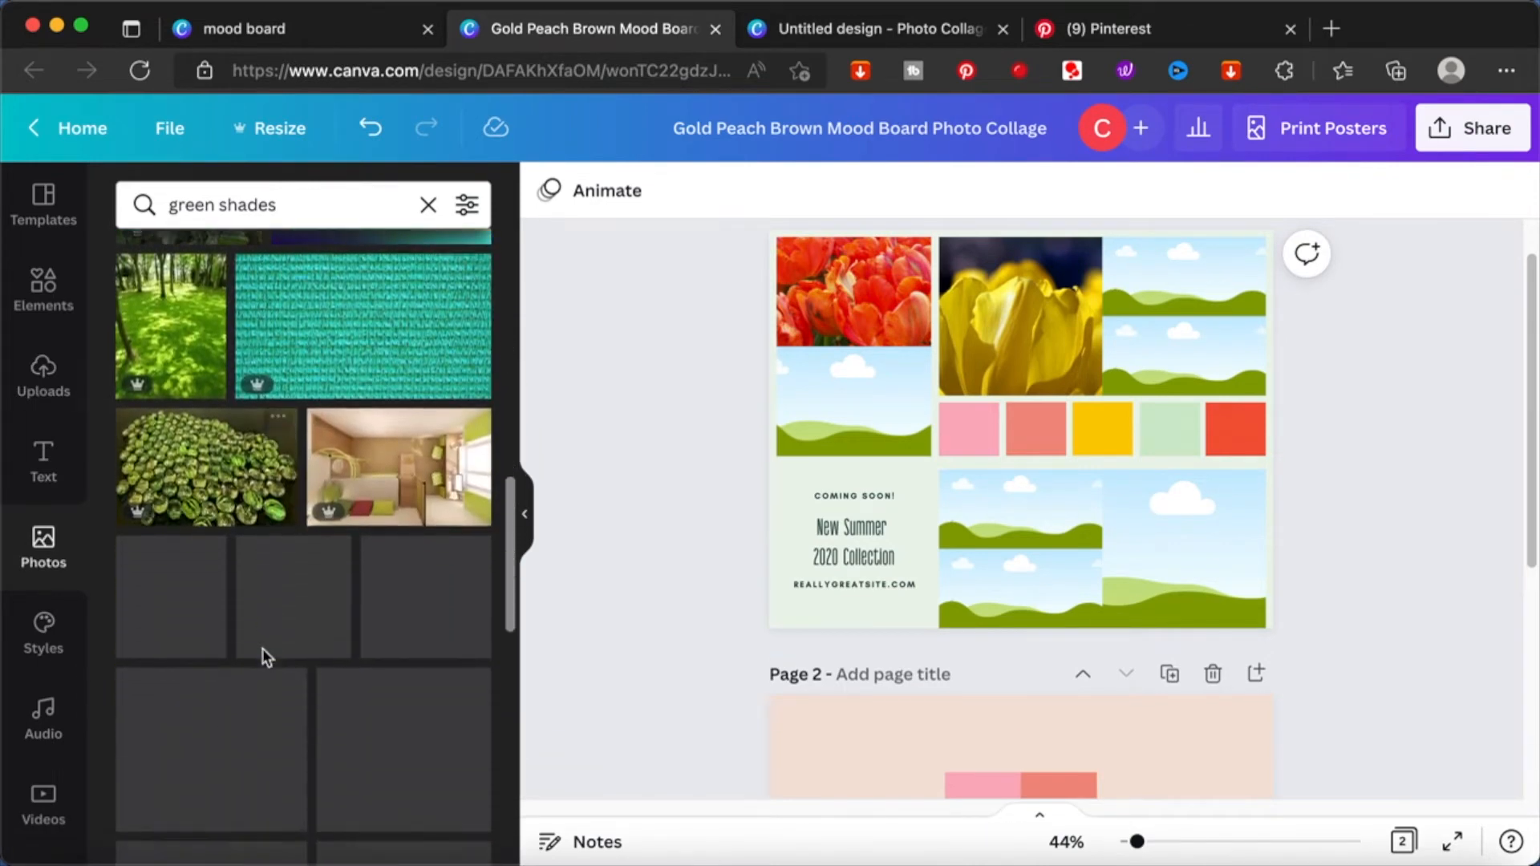
{"action": "scroll", "coordinate": [265, 656], "scroll_direction": "down", "scroll_amount": 8}
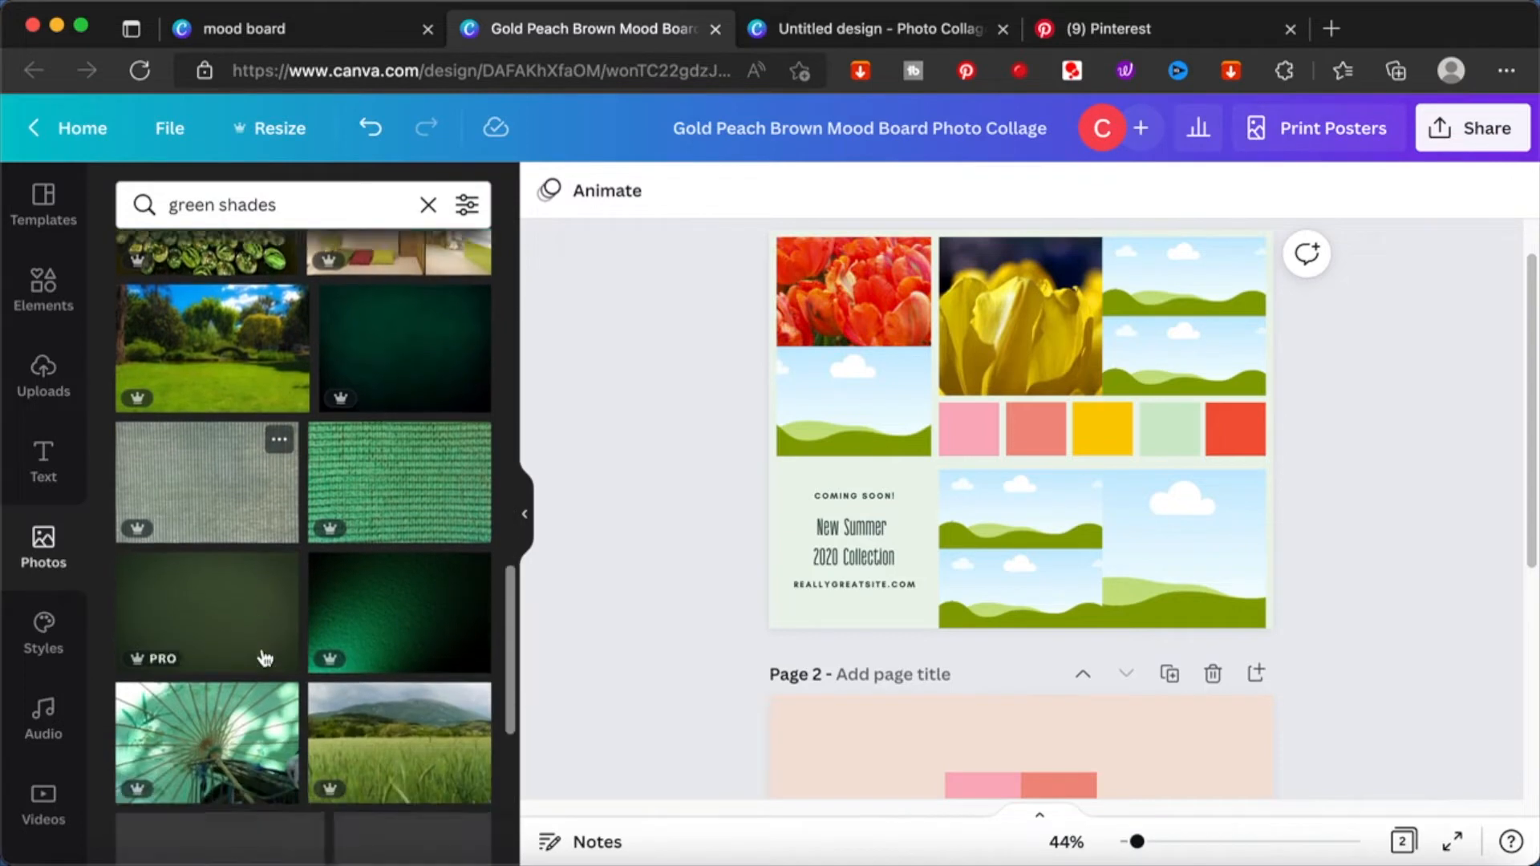
{"action": "scroll", "coordinate": [262, 648], "scroll_direction": "down", "scroll_amount": 3}
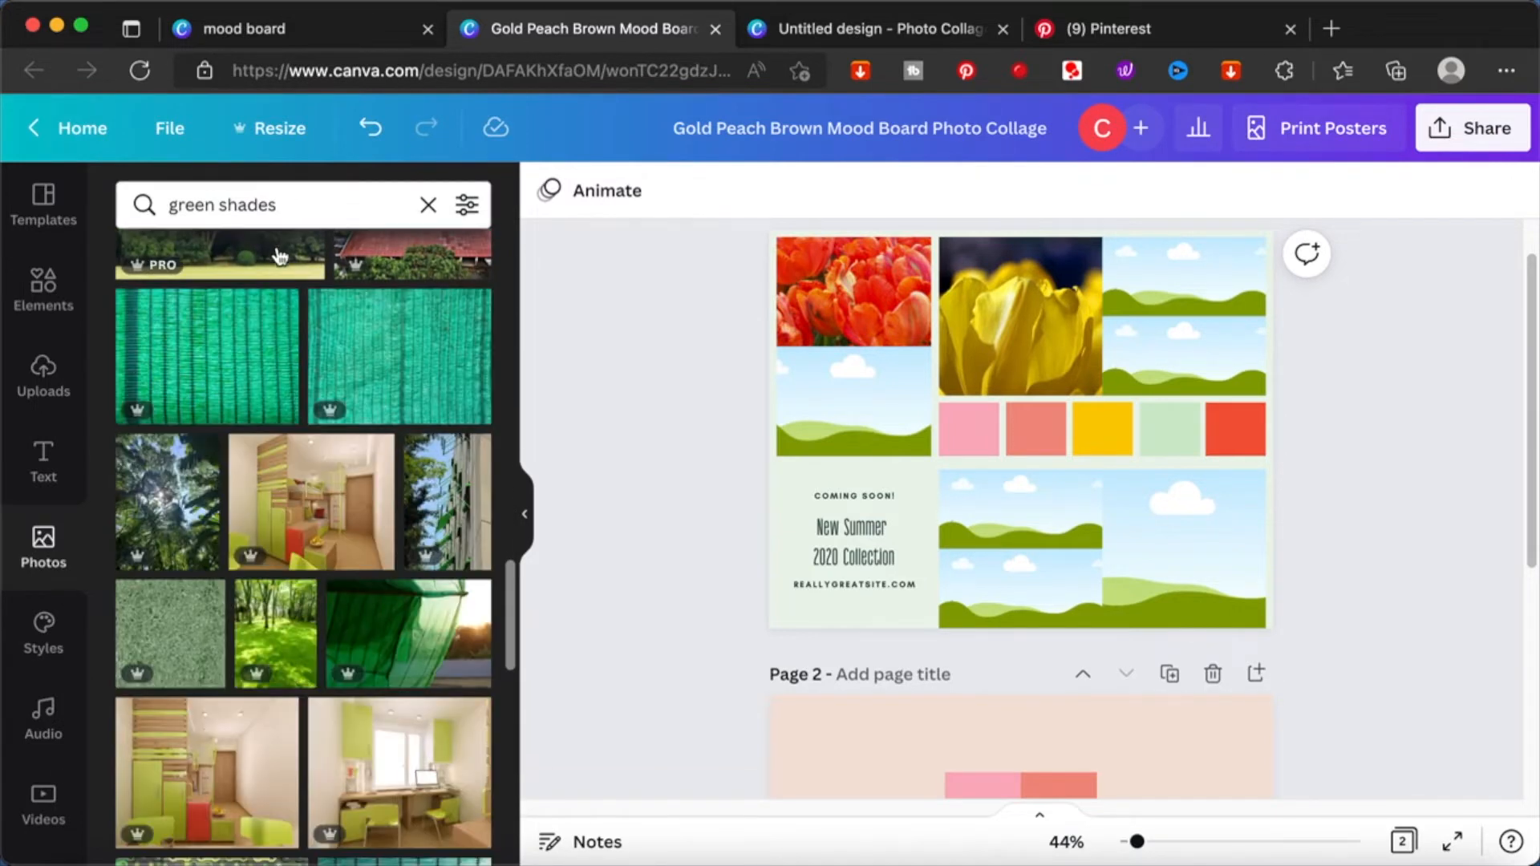
{"action": "scroll", "coordinate": [410, 549], "scroll_direction": "down", "scroll_amount": 6}
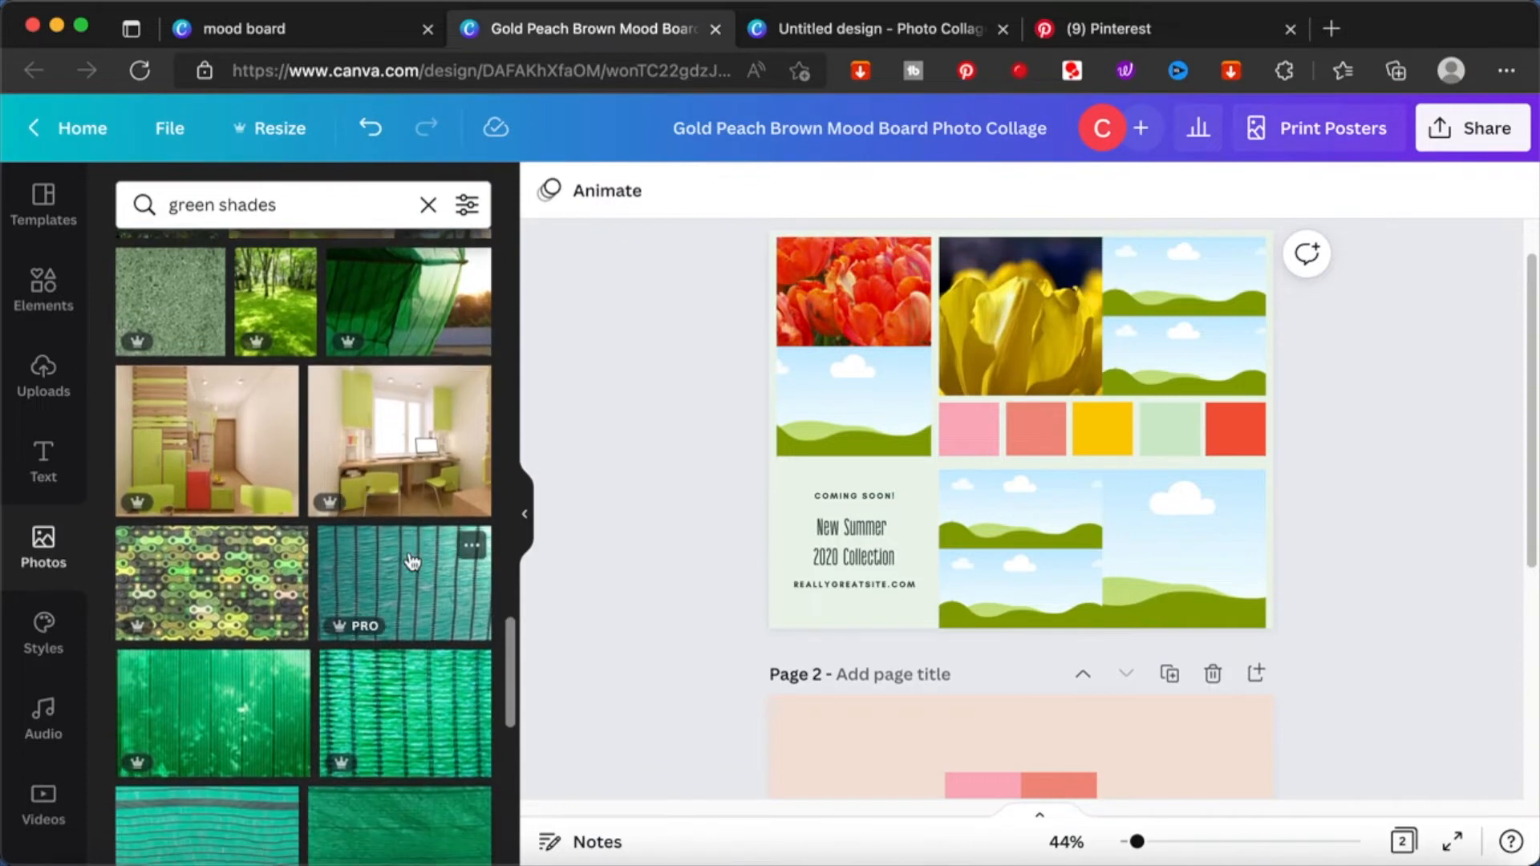
{"action": "scroll", "coordinate": [410, 559], "scroll_direction": "down", "scroll_amount": 8}
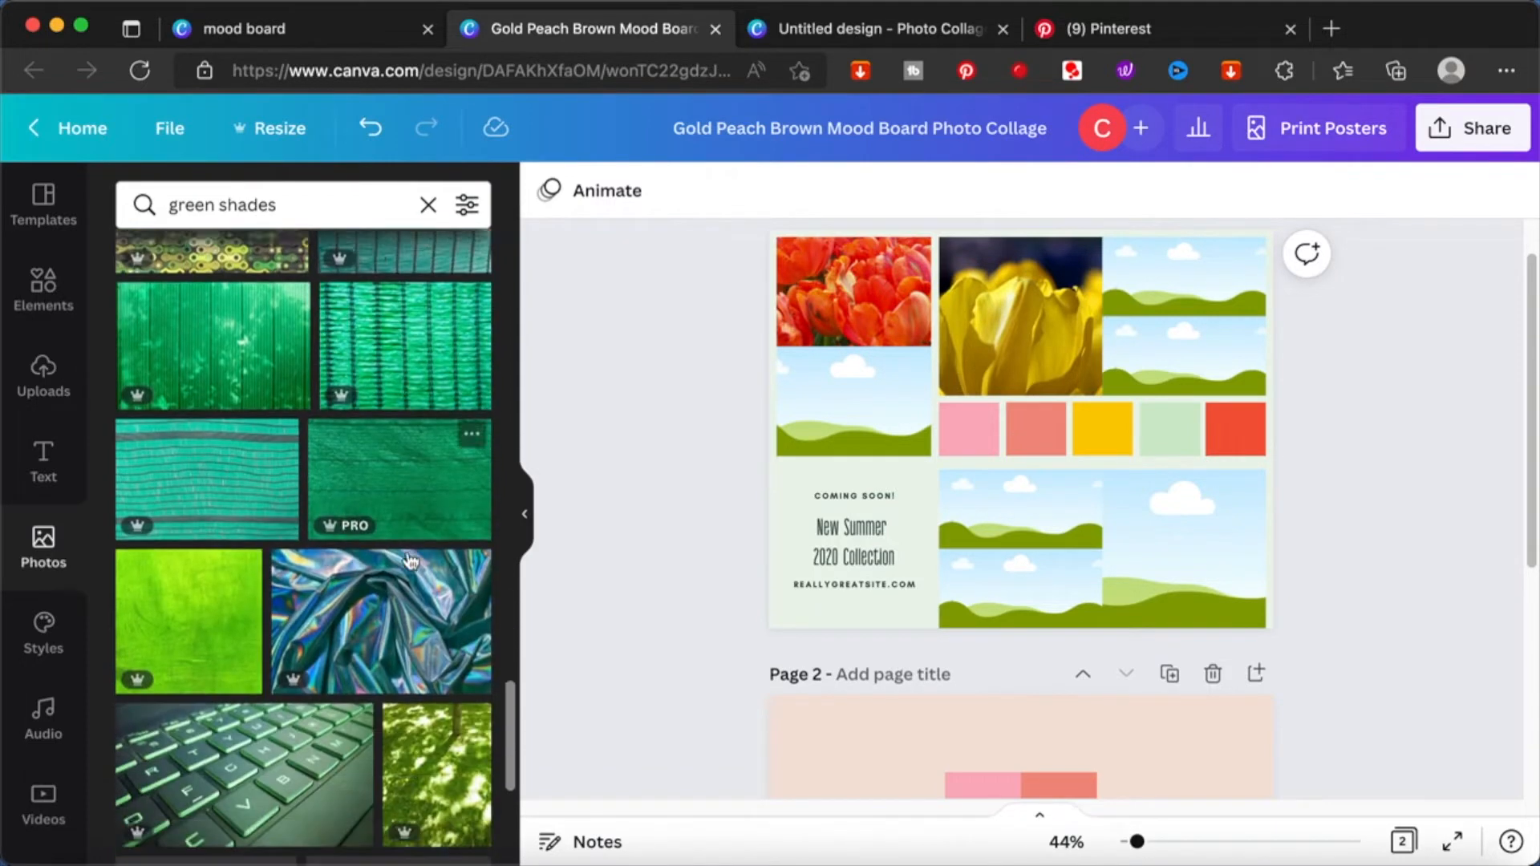
{"action": "scroll", "coordinate": [411, 560], "scroll_direction": "down", "scroll_amount": 2}
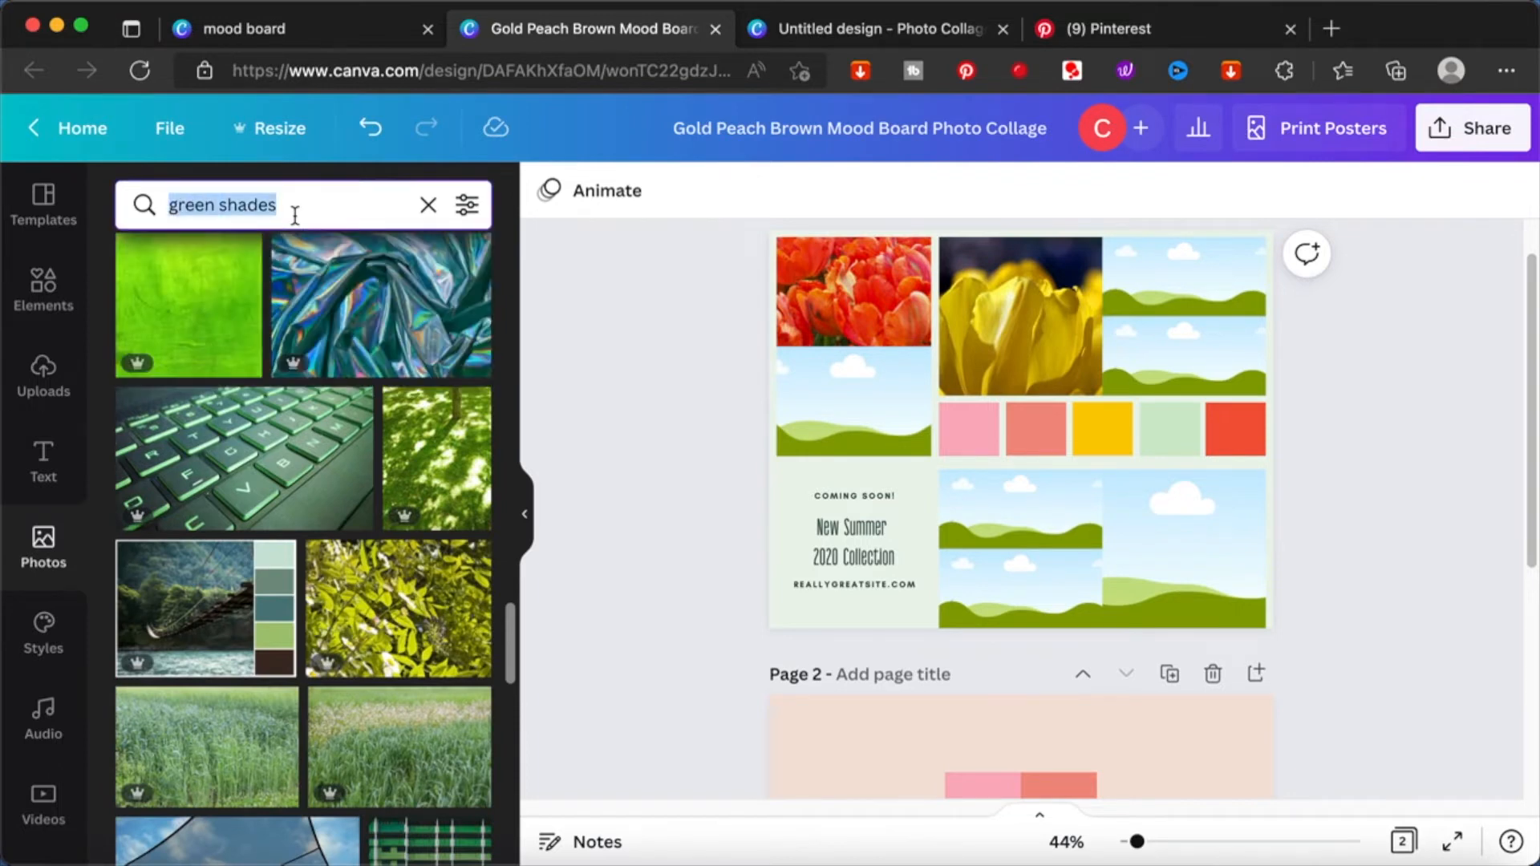
- Search the photos for "eucalyptus" and place the single green eucalyptus branch in page 1's large lower-right frame
{"action": "type", "text": "eucalyp"}
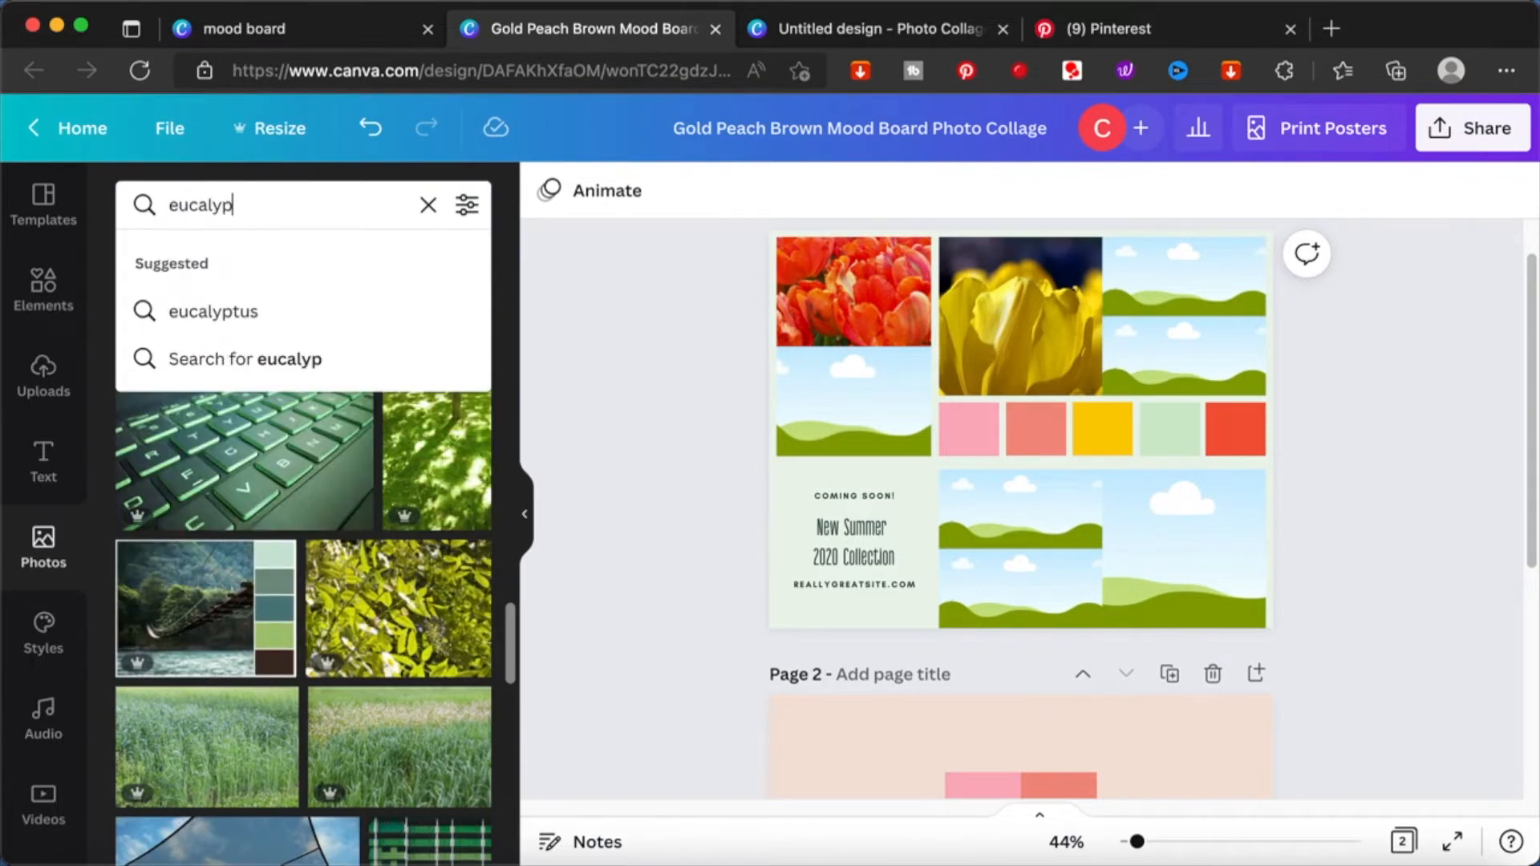
{"action": "key", "text": "Return"}
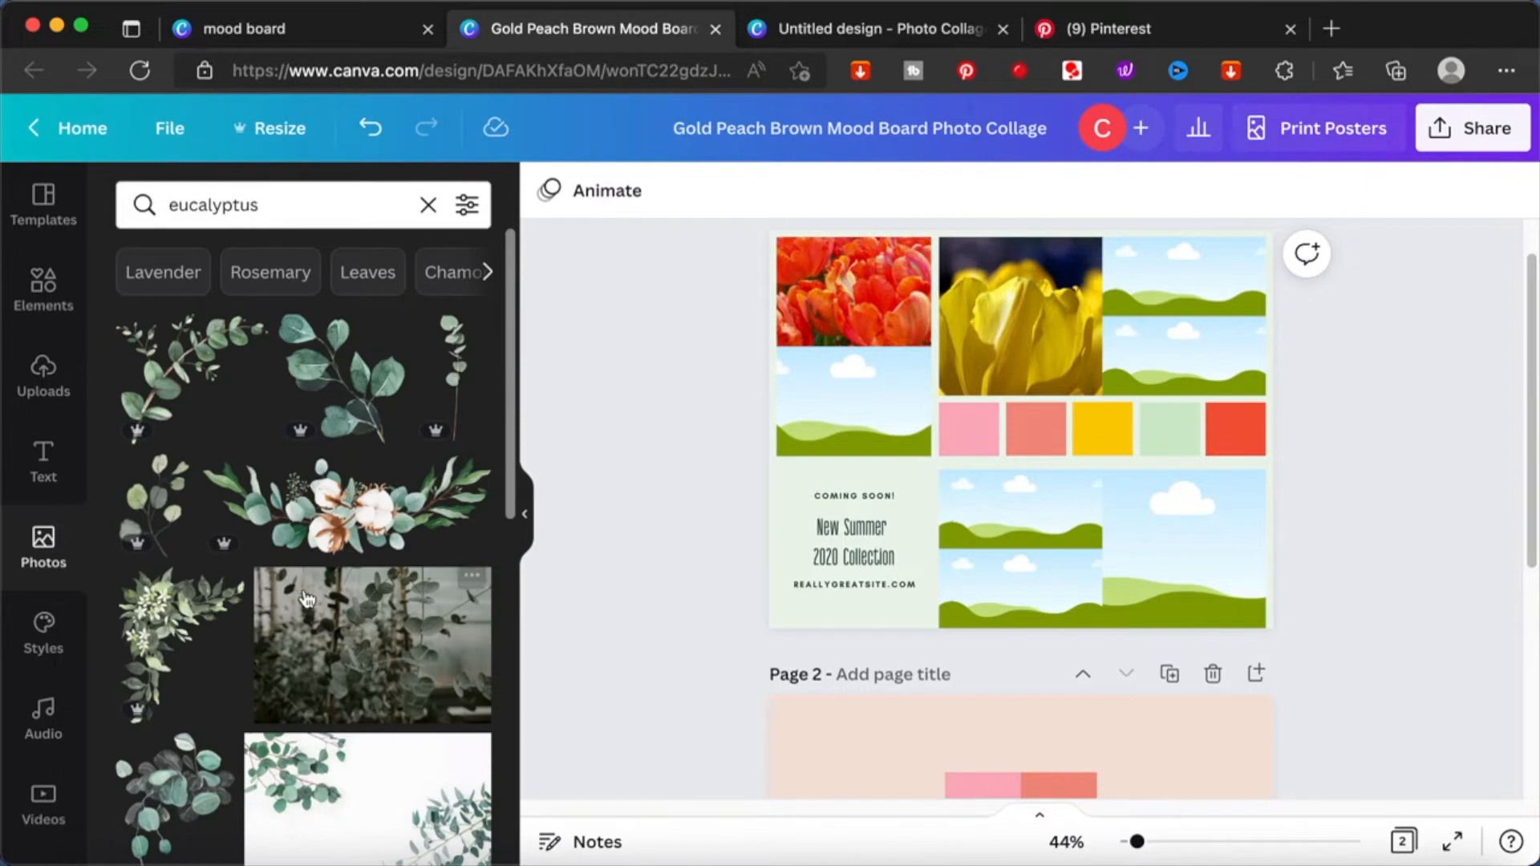
{"action": "scroll", "coordinate": [335, 631], "scroll_direction": "down", "scroll_amount": 1}
{"action": "scroll", "coordinate": [335, 631], "scroll_direction": "down", "scroll_amount": 10}
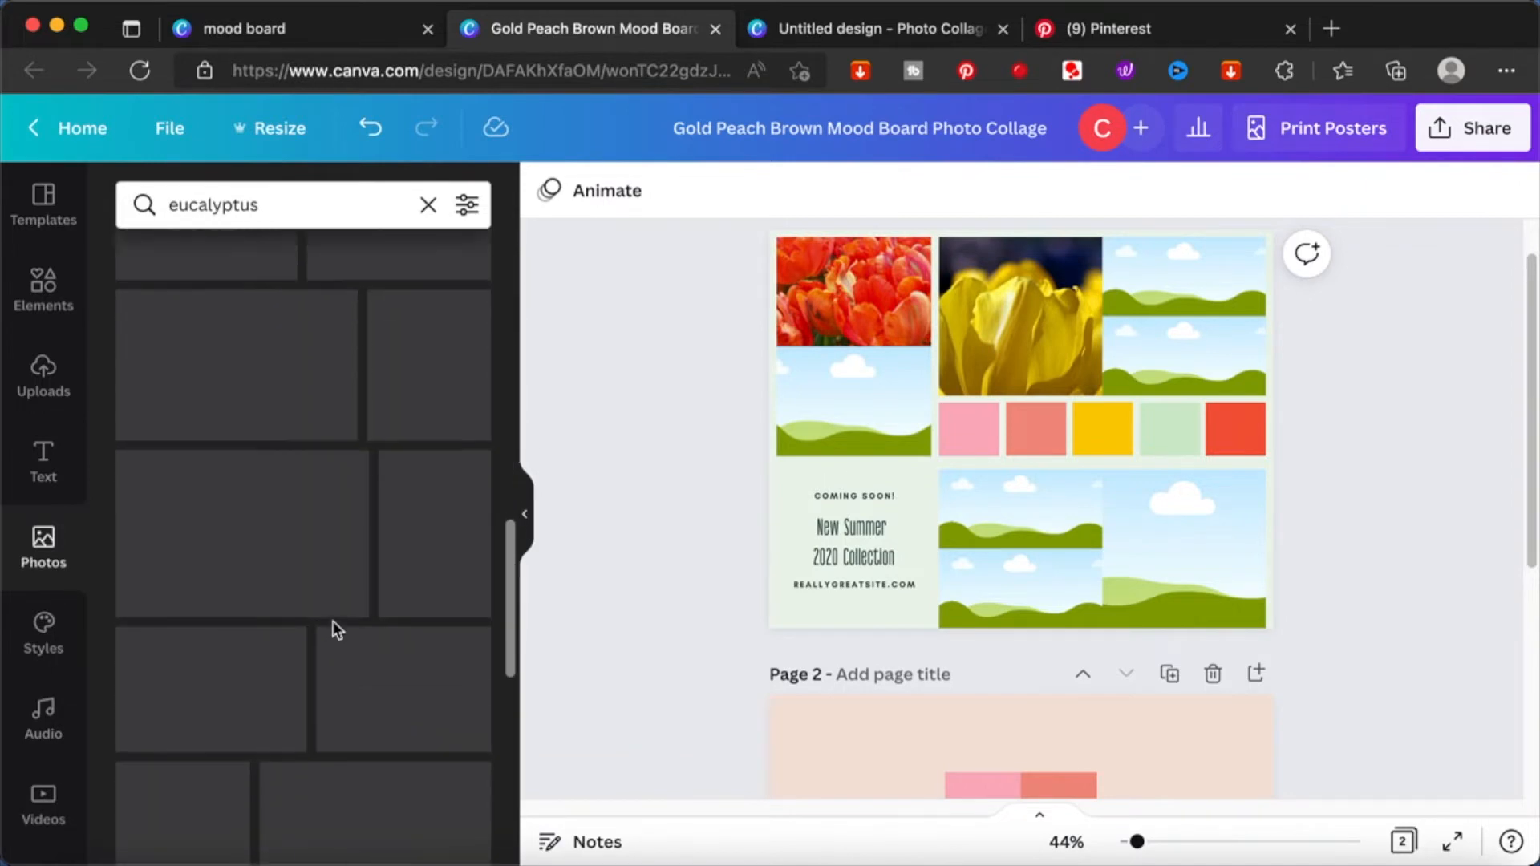
{"action": "scroll", "coordinate": [335, 629], "scroll_direction": "down", "scroll_amount": 2}
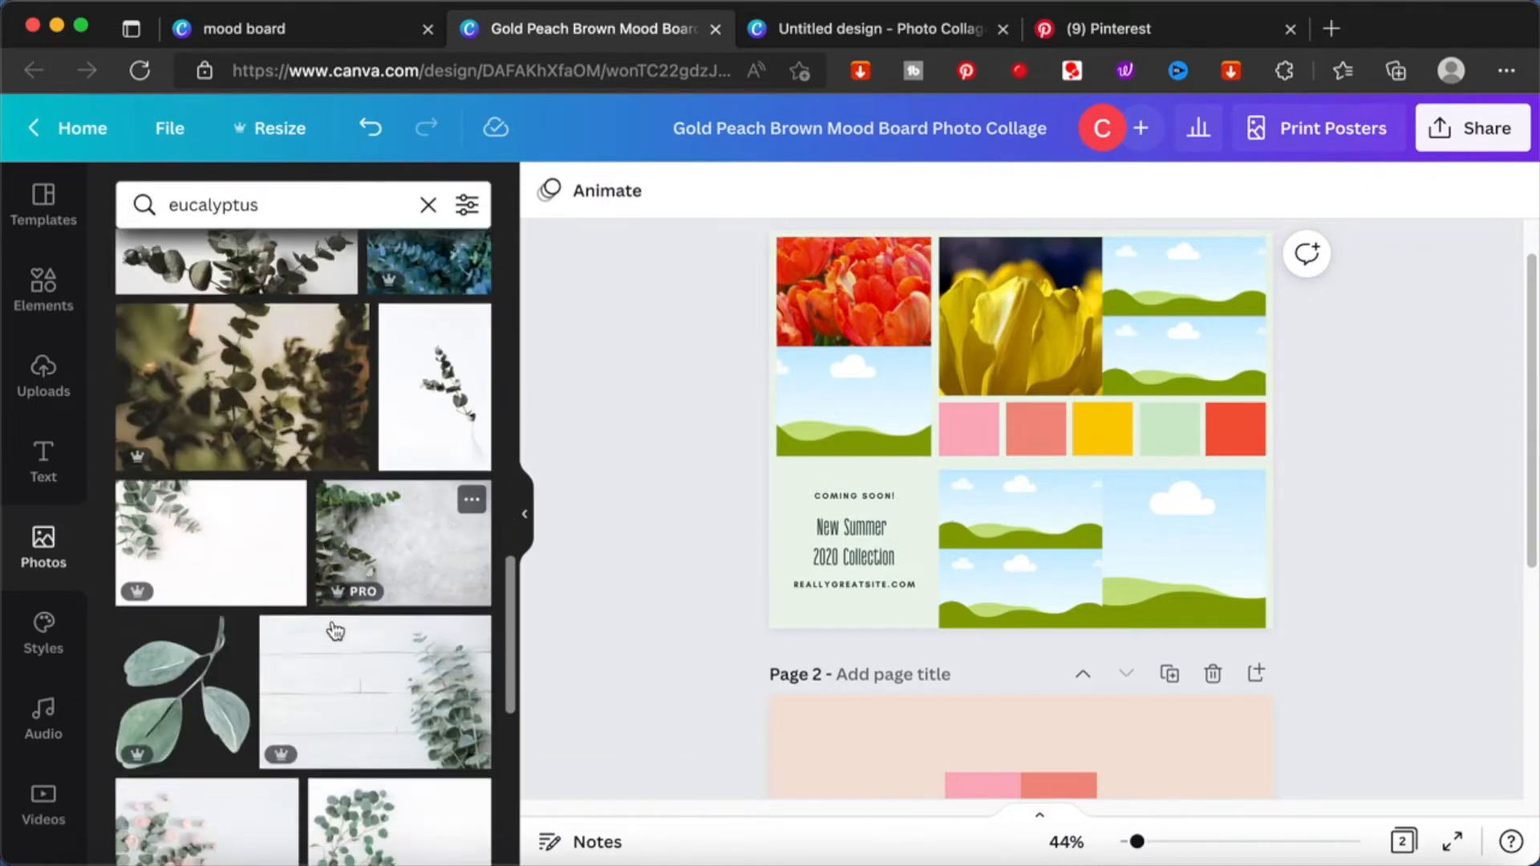
{"action": "scroll", "coordinate": [335, 631], "scroll_direction": "down", "scroll_amount": 4}
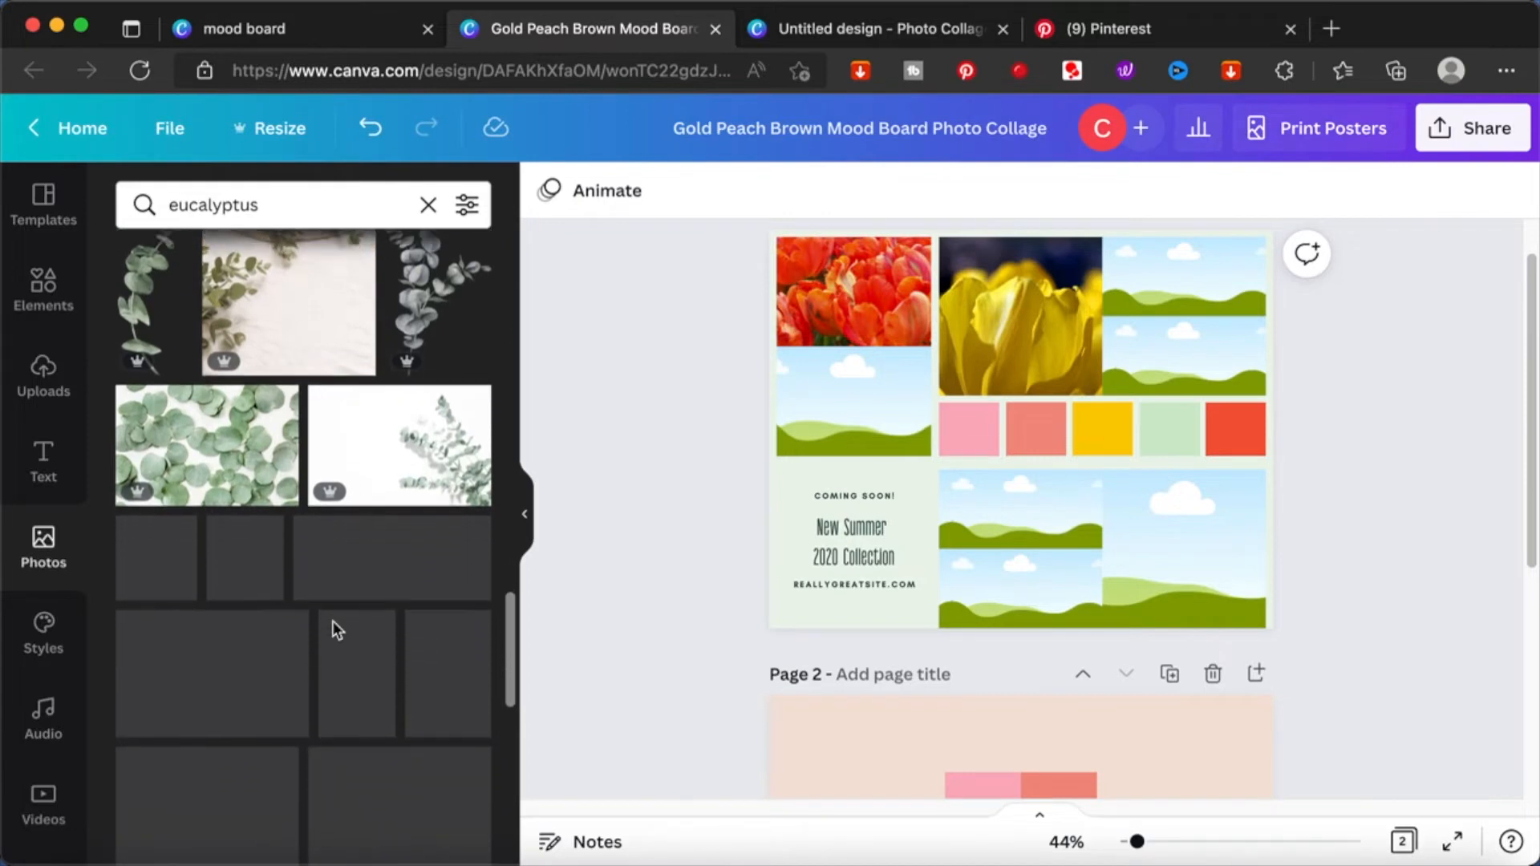
{"action": "scroll", "coordinate": [334, 629], "scroll_direction": "down", "scroll_amount": 5}
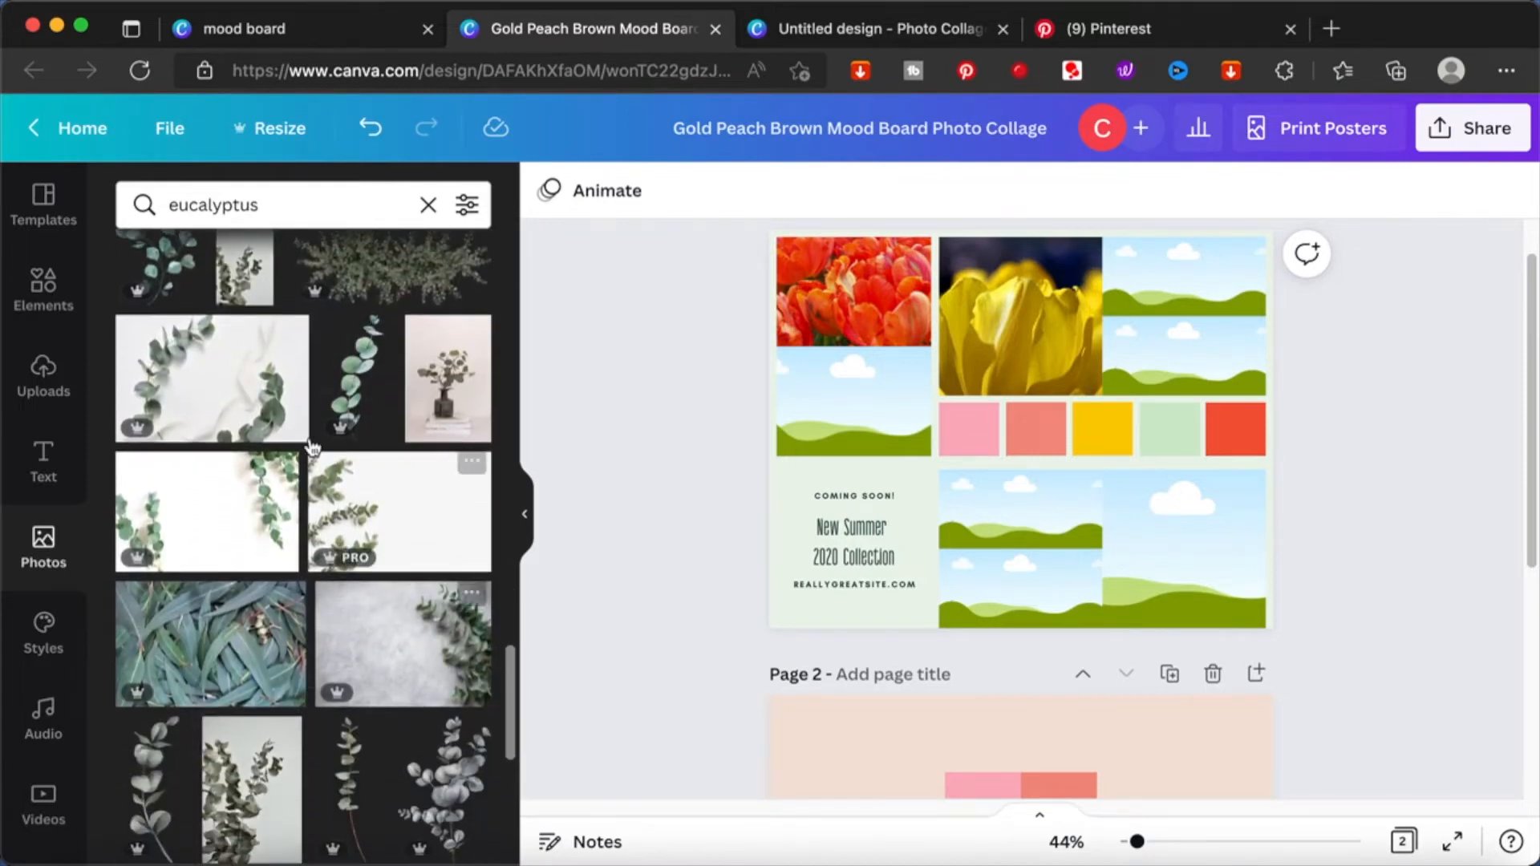
{"action": "left_click", "coordinate": [346, 382]}
{"action": "left_click_drag", "start_coordinate": [1011, 425], "coordinate": [1187, 550]}
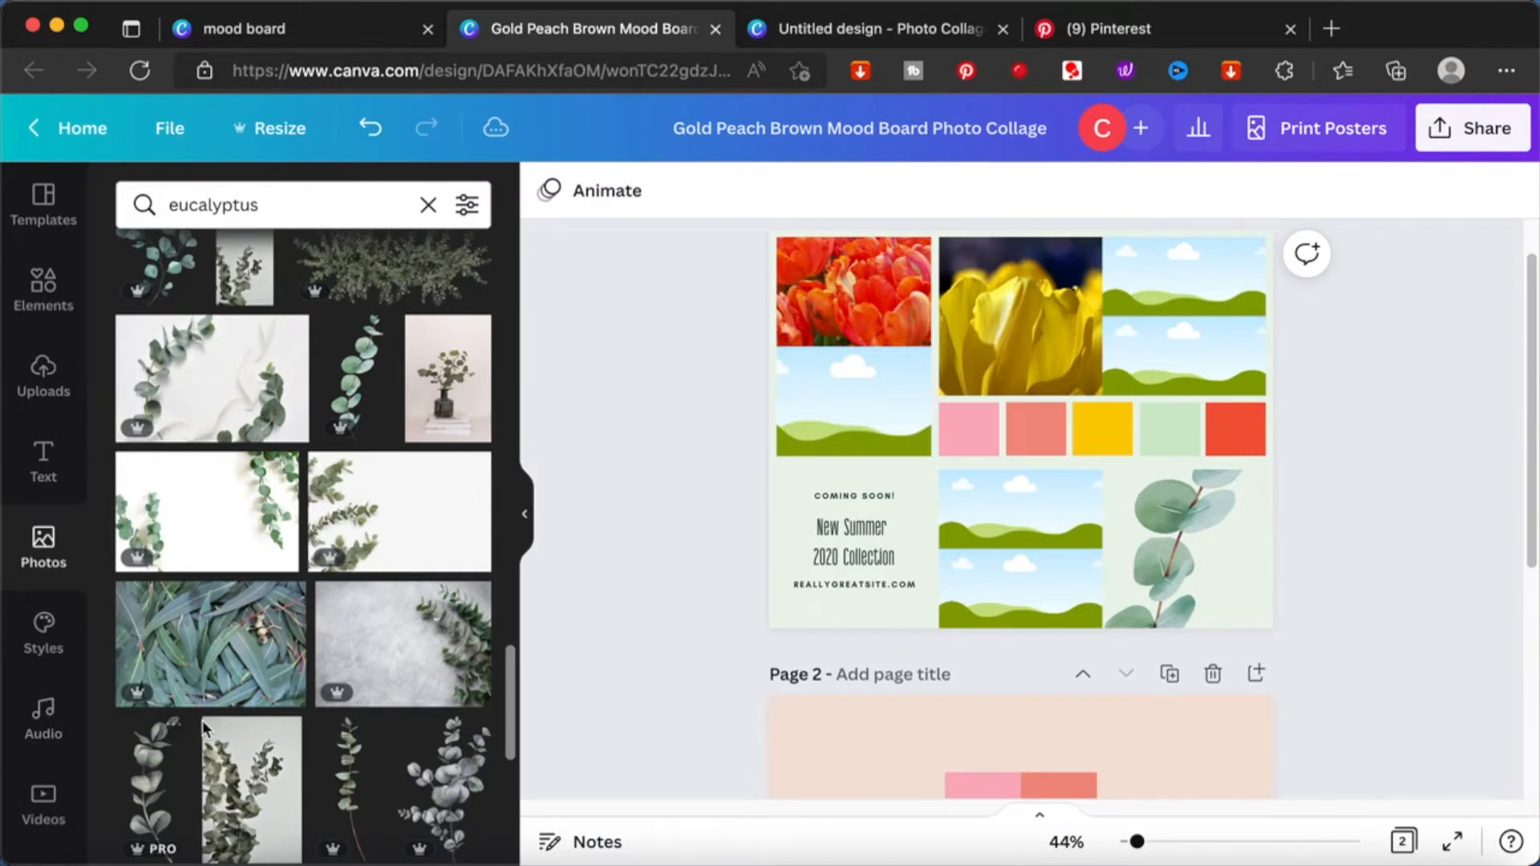
- Search the photo library for "pastel green"
{"action": "scroll", "coordinate": [217, 722], "scroll_direction": "down", "scroll_amount": 5}
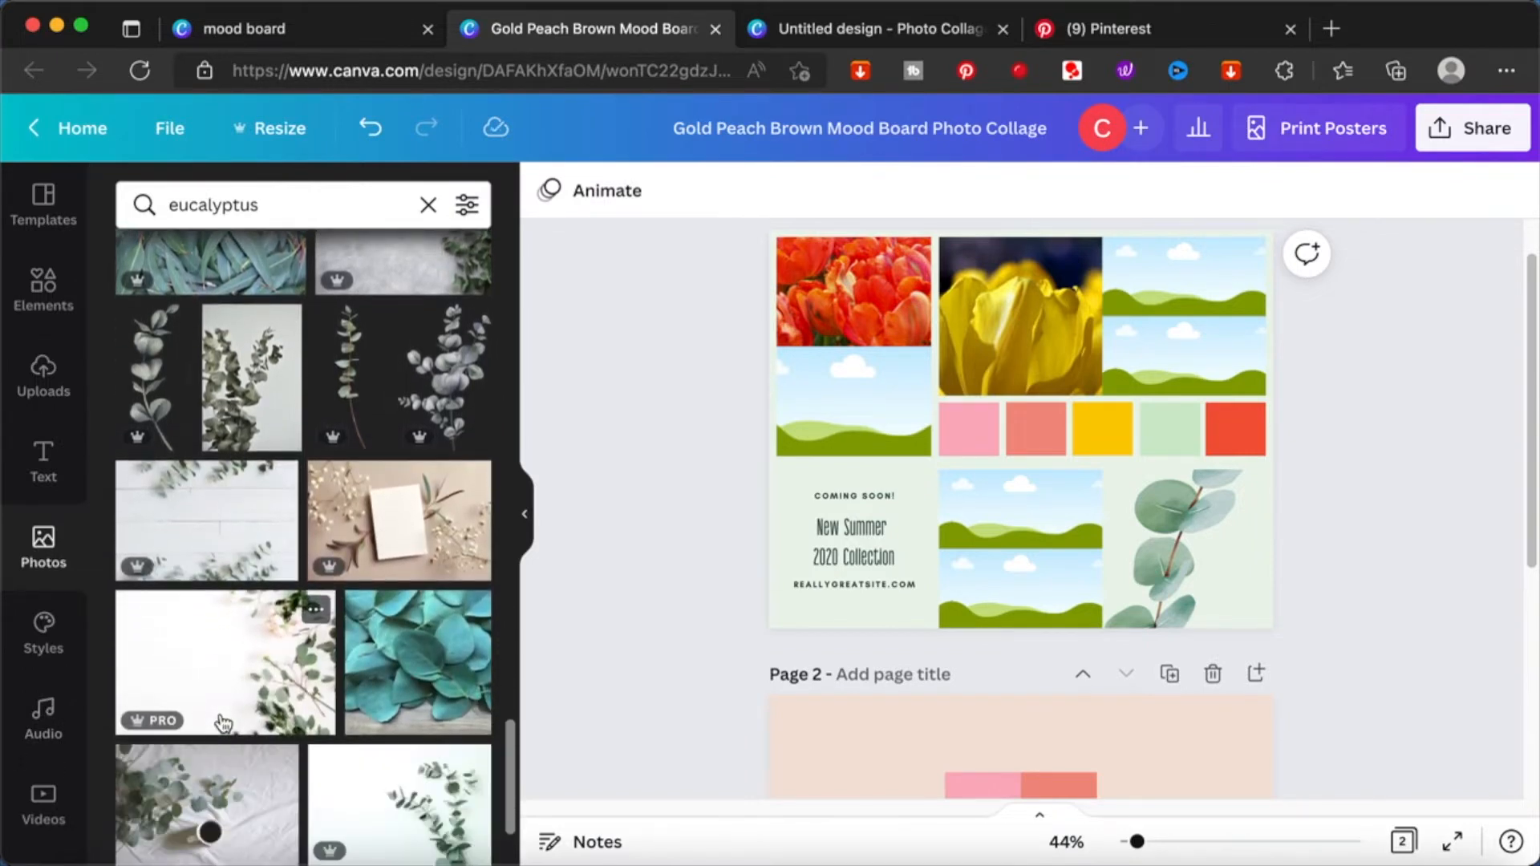
{"action": "triple_click", "coordinate": [266, 204]}
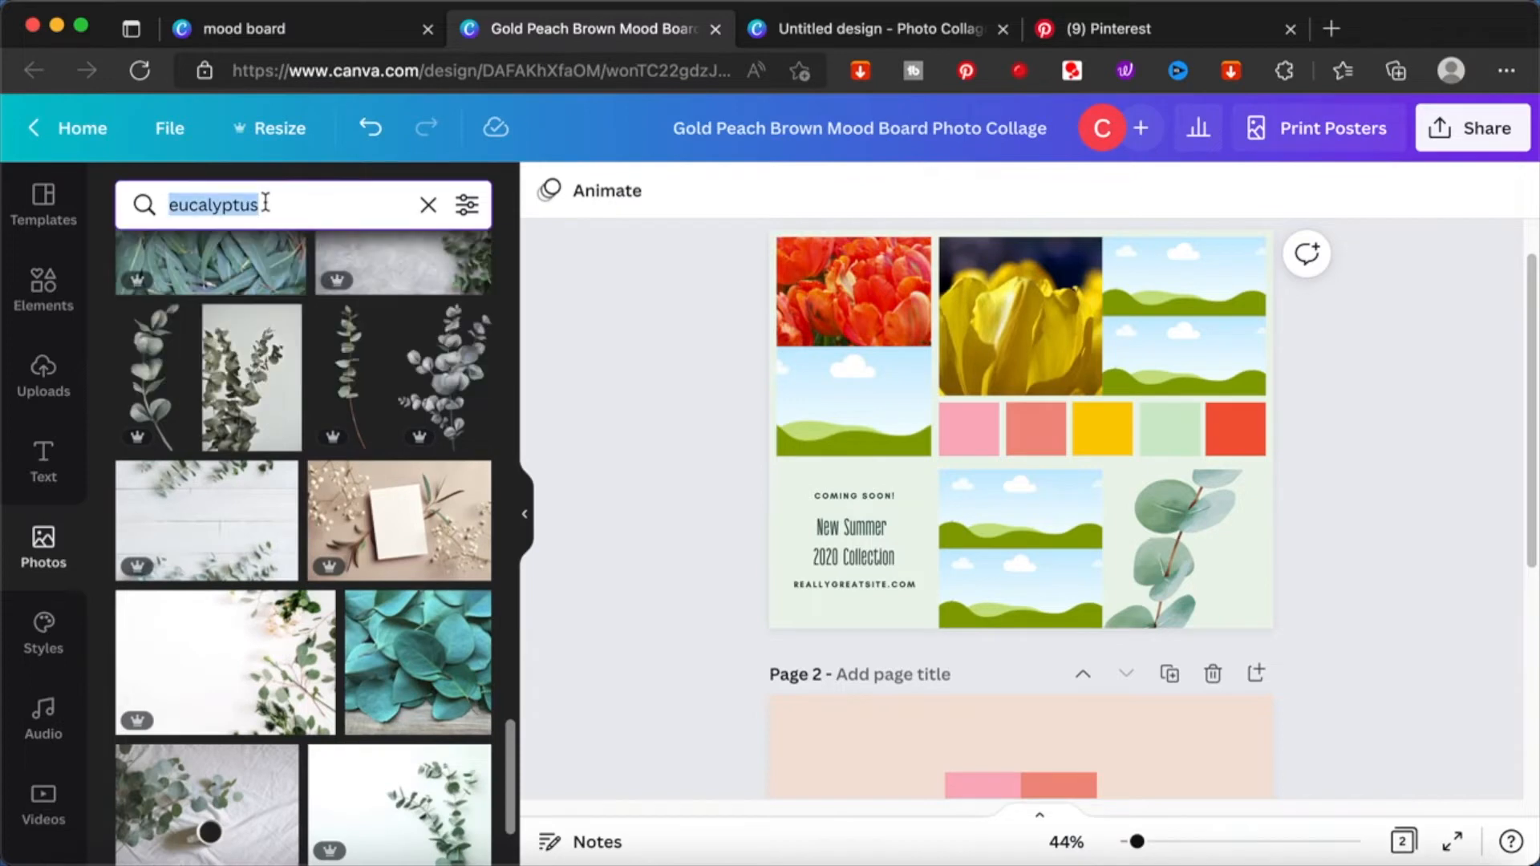
{"action": "type", "text": "retro"}
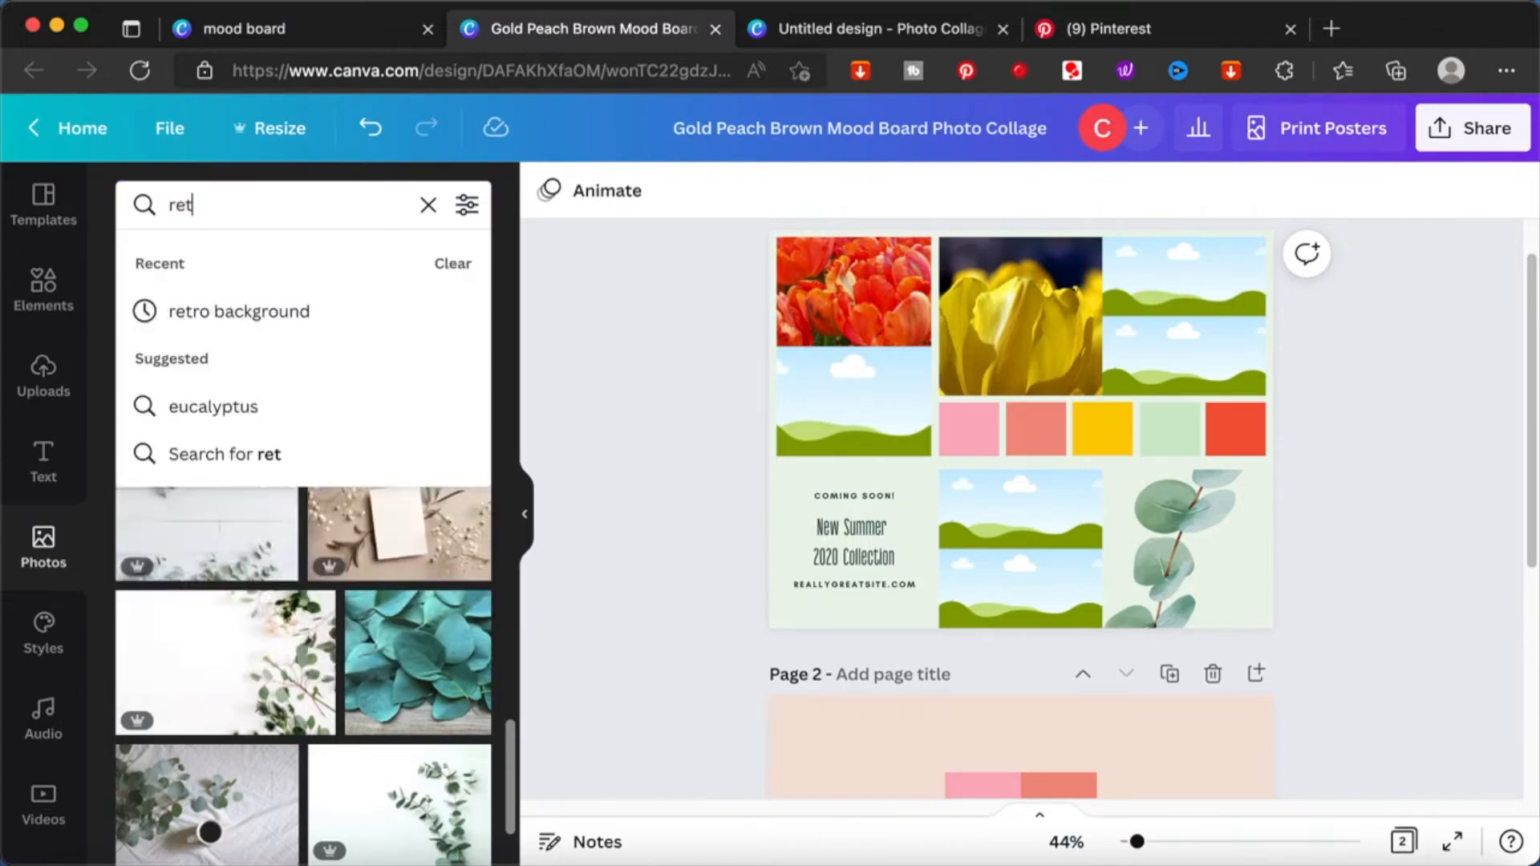
{"action": "key", "text": "BackSpace"}
{"action": "key", "text": "BackSpace"}
{"action": "key", "text": "BackSpace"}
{"action": "key", "text": "BackSpace"}
{"action": "key", "text": "BackSpace"}
{"action": "type", "text": "pa"}
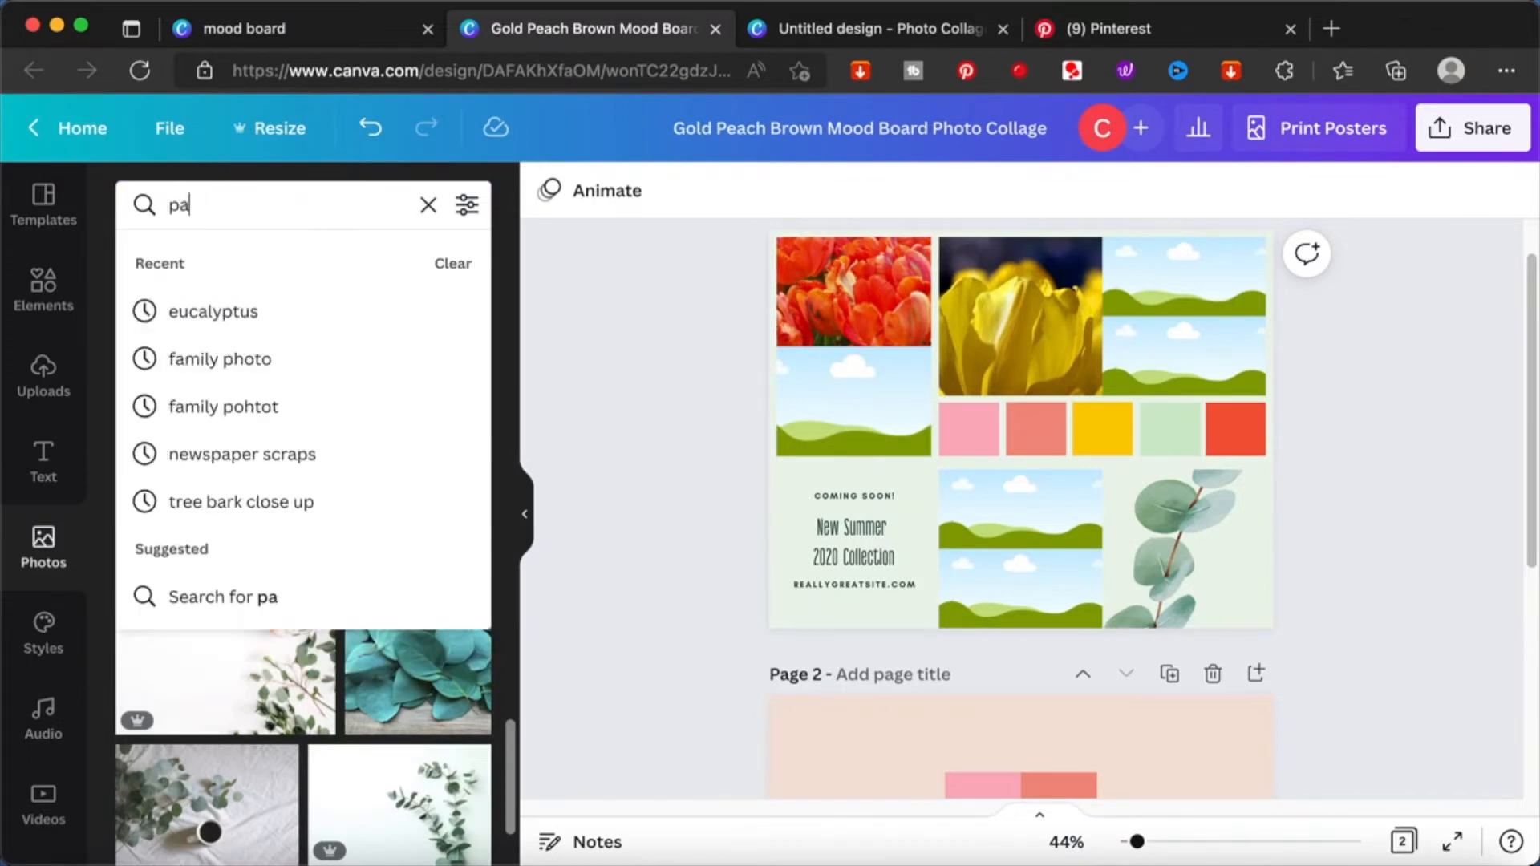
{"action": "type", "text": "stel green"}
{"action": "key", "text": "Return"}
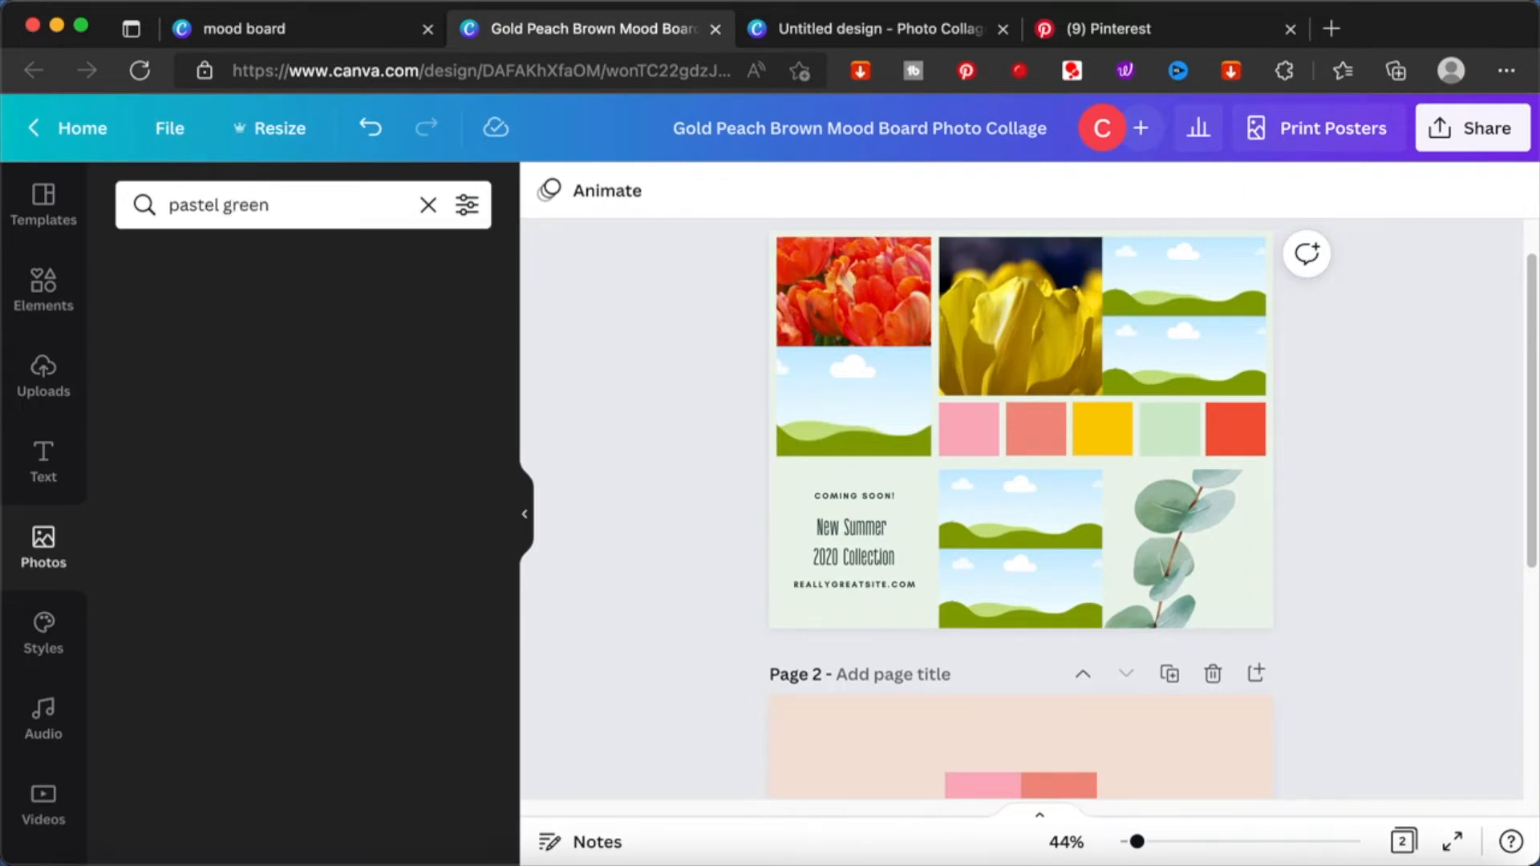
- Place the pale pink blossom with the soft green background in the lower small frame beside the yellow tulip
{"action": "scroll", "coordinate": [368, 633], "scroll_direction": "down", "scroll_amount": 10}
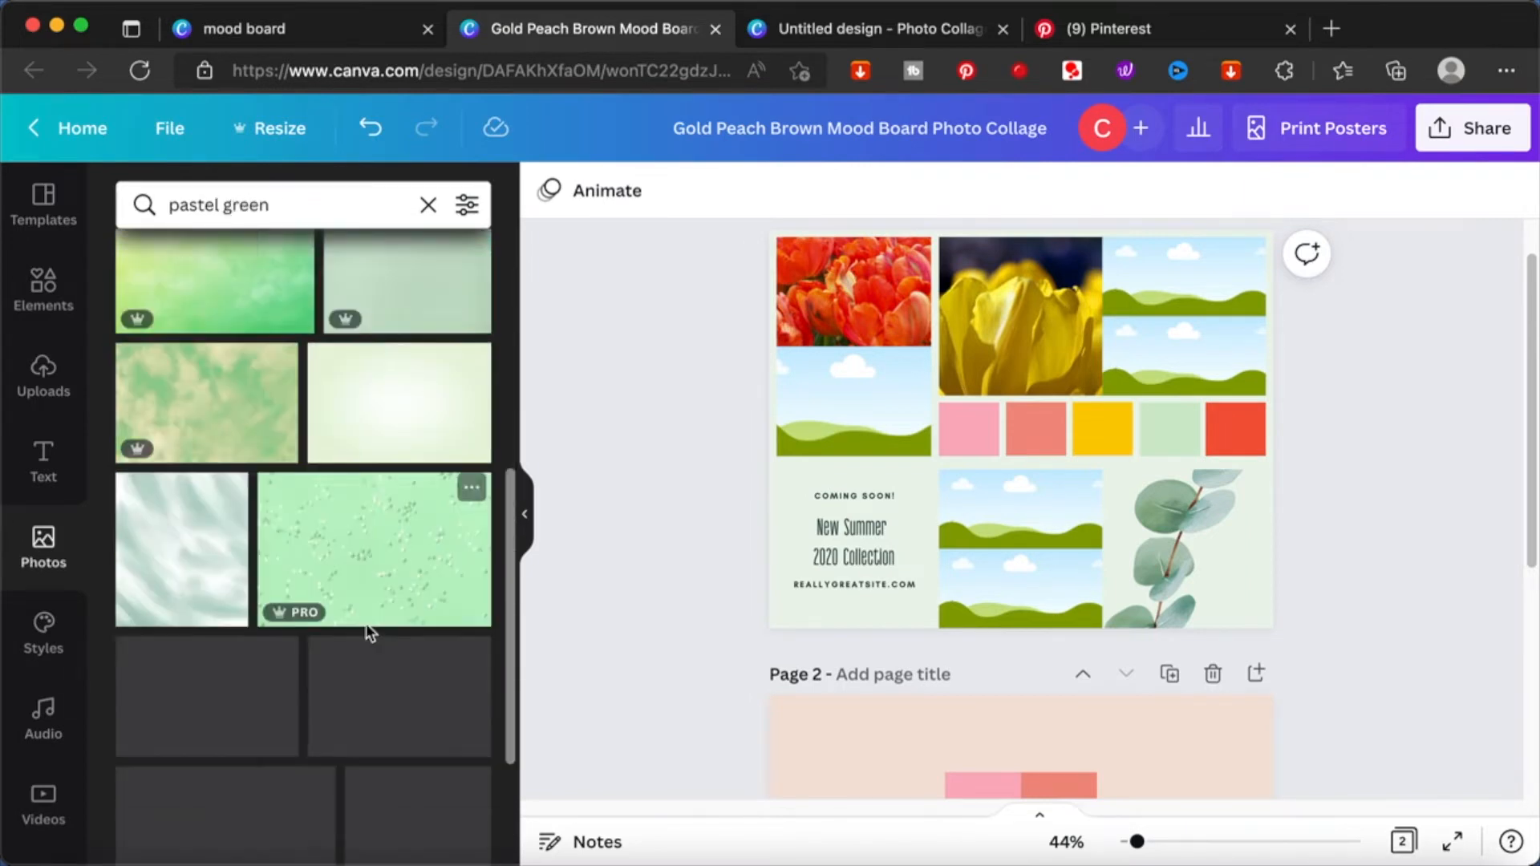
{"action": "scroll", "coordinate": [368, 634], "scroll_direction": "down", "scroll_amount": 10}
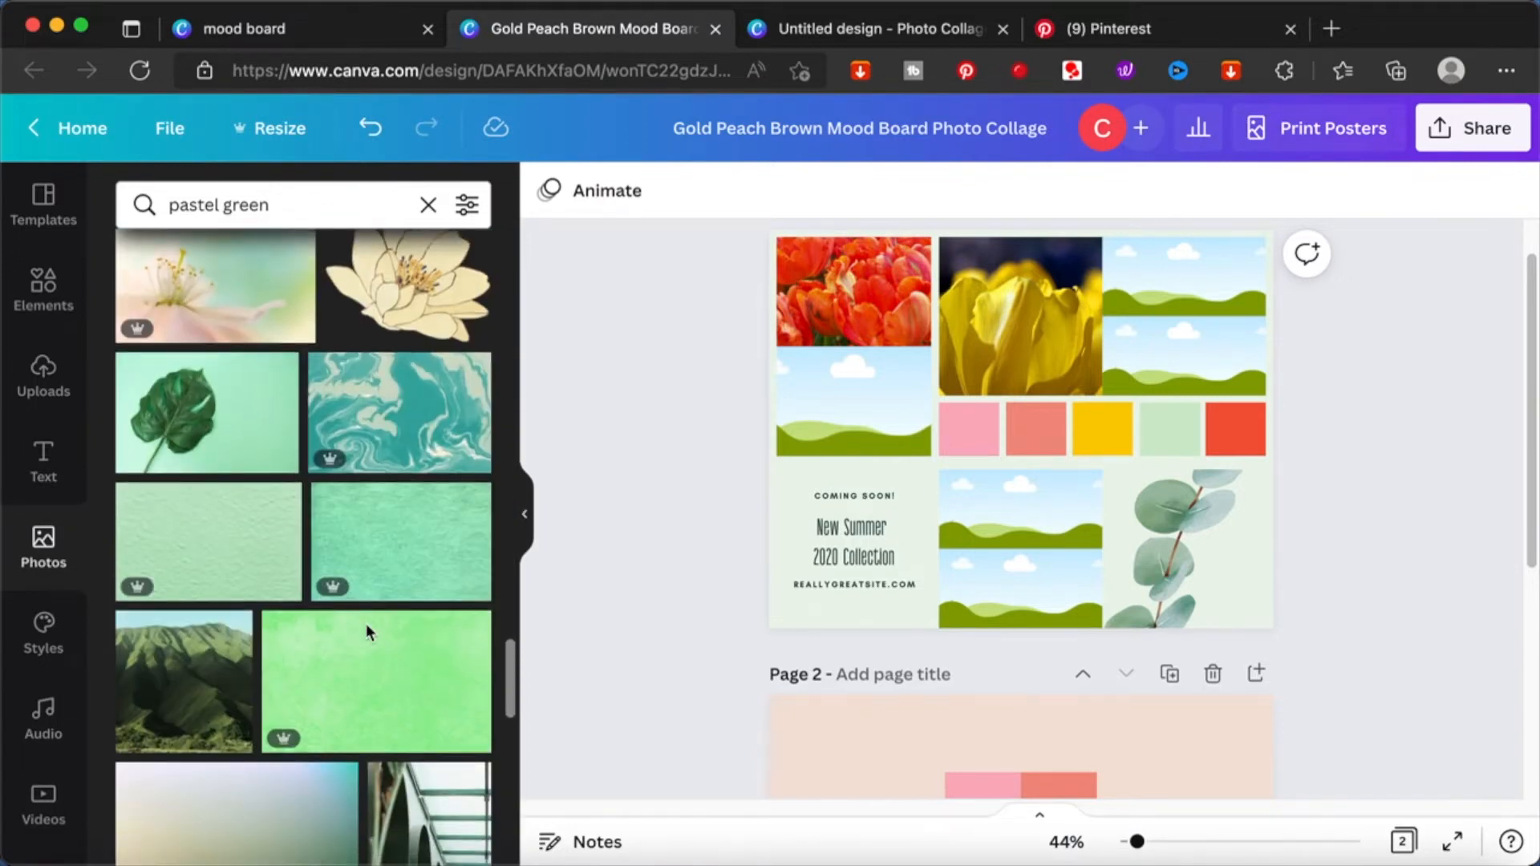
{"action": "scroll", "coordinate": [366, 624], "scroll_direction": "up", "scroll_amount": 2}
{"action": "left_click", "coordinate": [219, 369]}
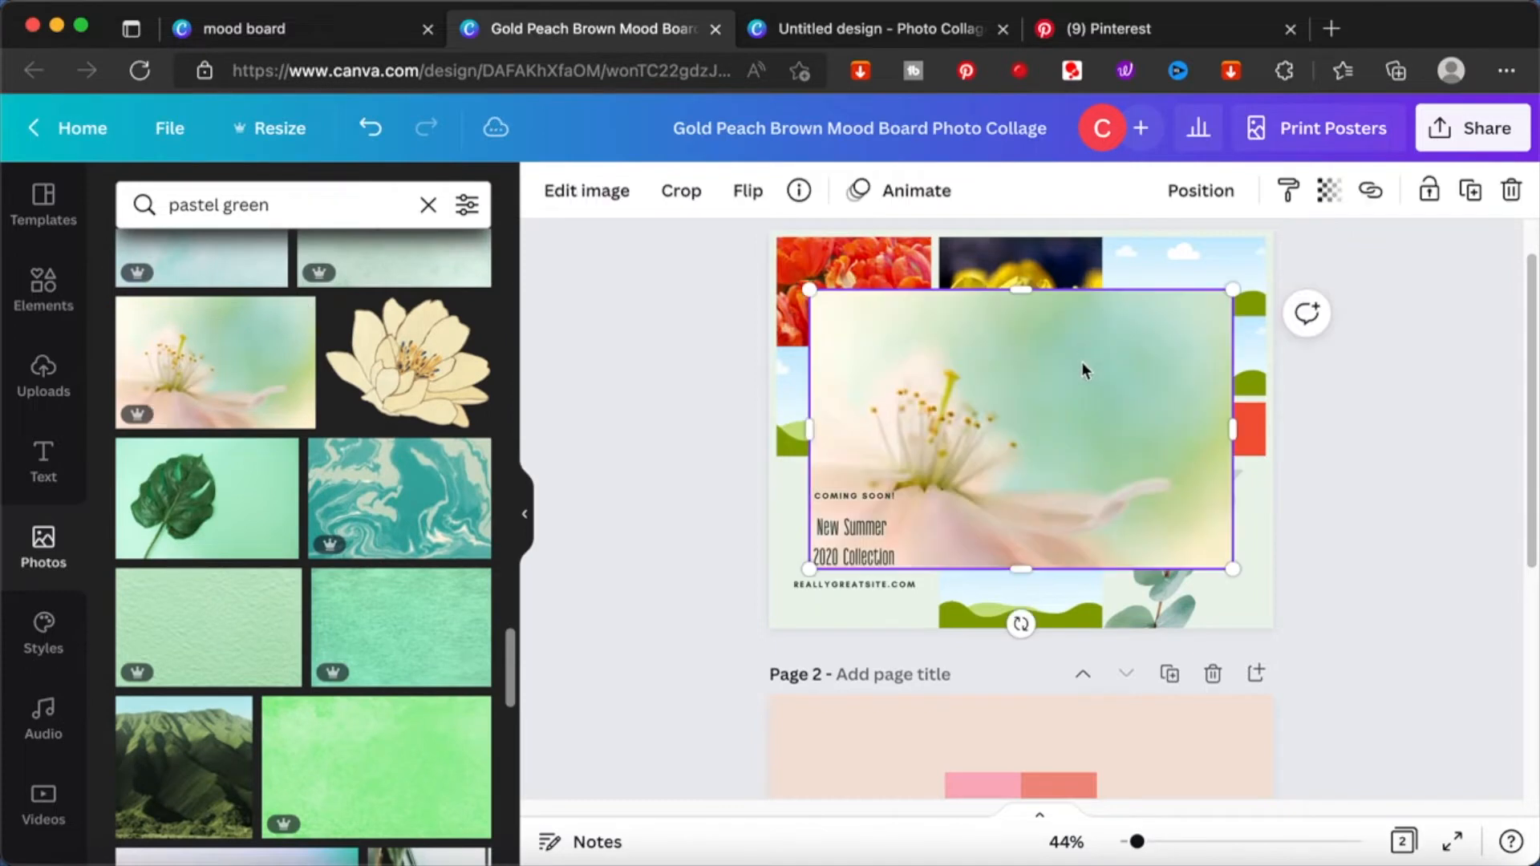
{"action": "left_click_drag", "start_coordinate": [1128, 405], "coordinate": [1186, 386]}
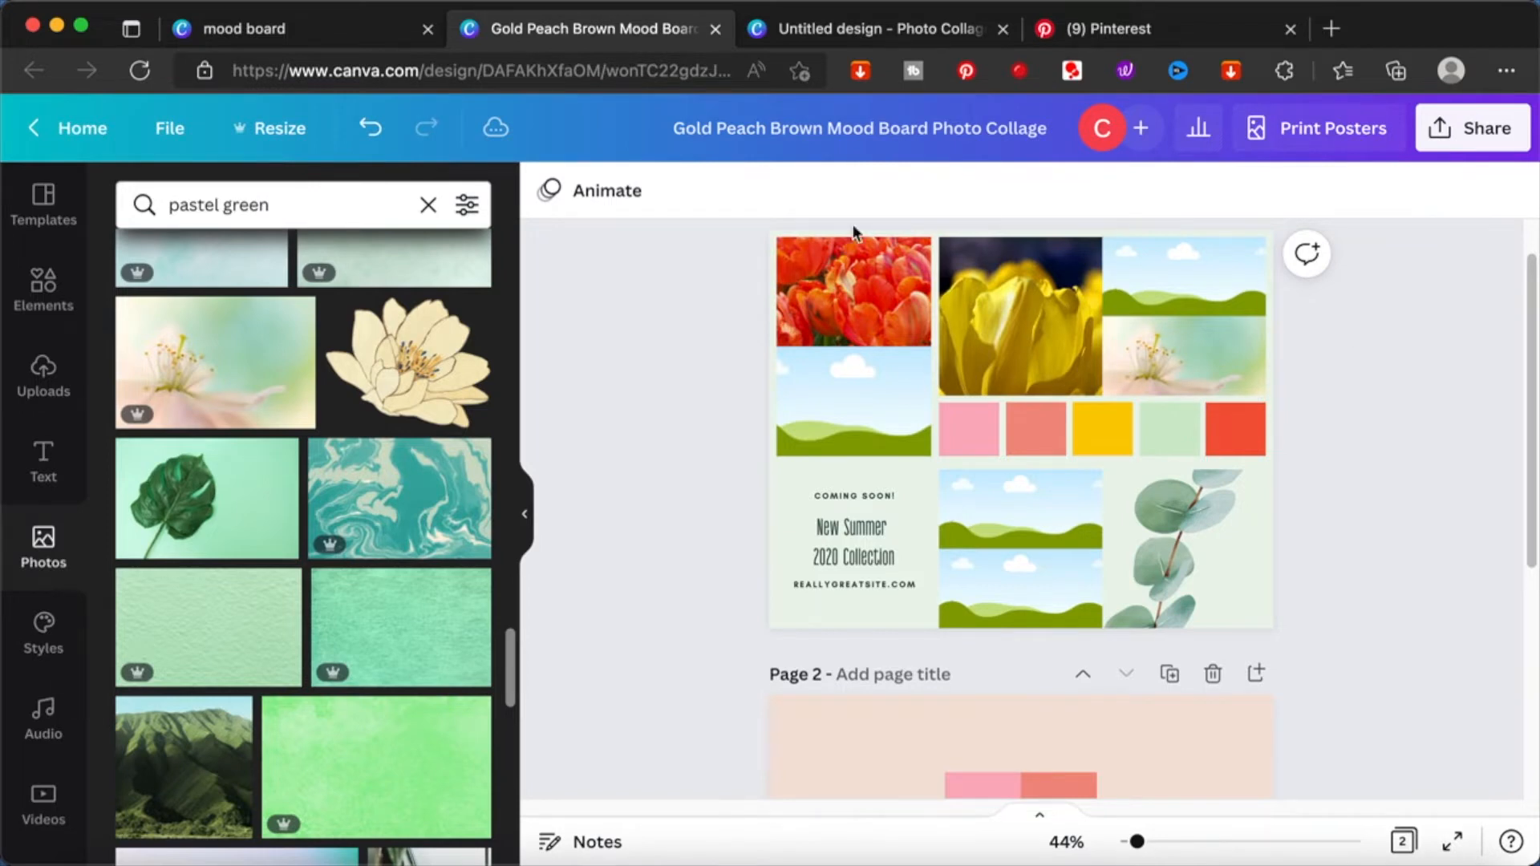
- Search the photo library for "retro pink"
{"action": "scroll", "coordinate": [309, 648], "scroll_direction": "down", "scroll_amount": 1}
{"action": "scroll", "coordinate": [309, 648], "scroll_direction": "up", "scroll_amount": 5}
{"action": "left_click", "coordinate": [285, 210]}
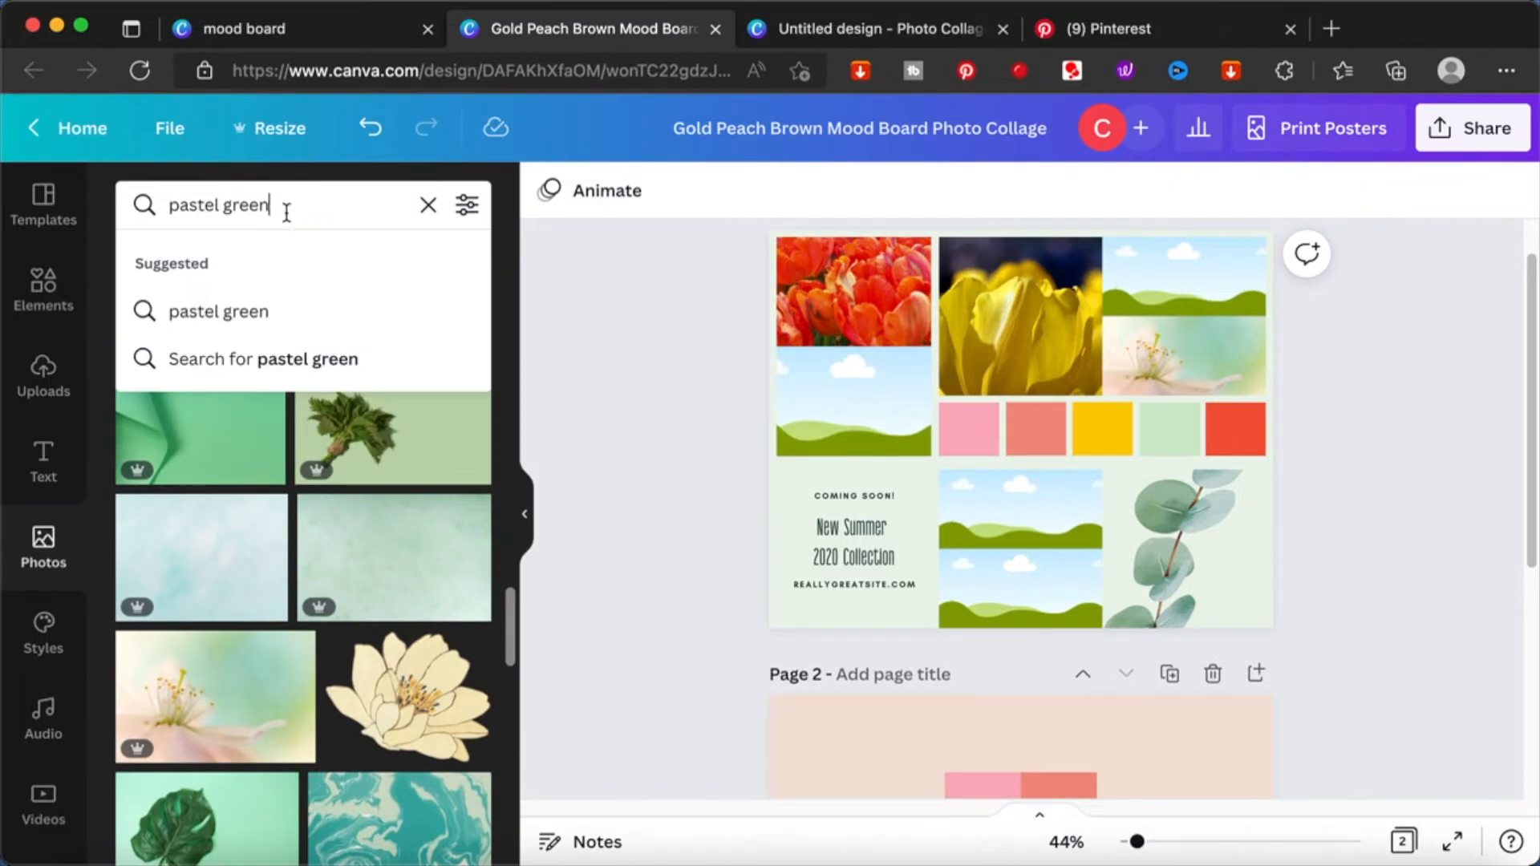
{"action": "triple_click", "coordinate": [286, 210]}
{"action": "type", "text": "retro pink"}
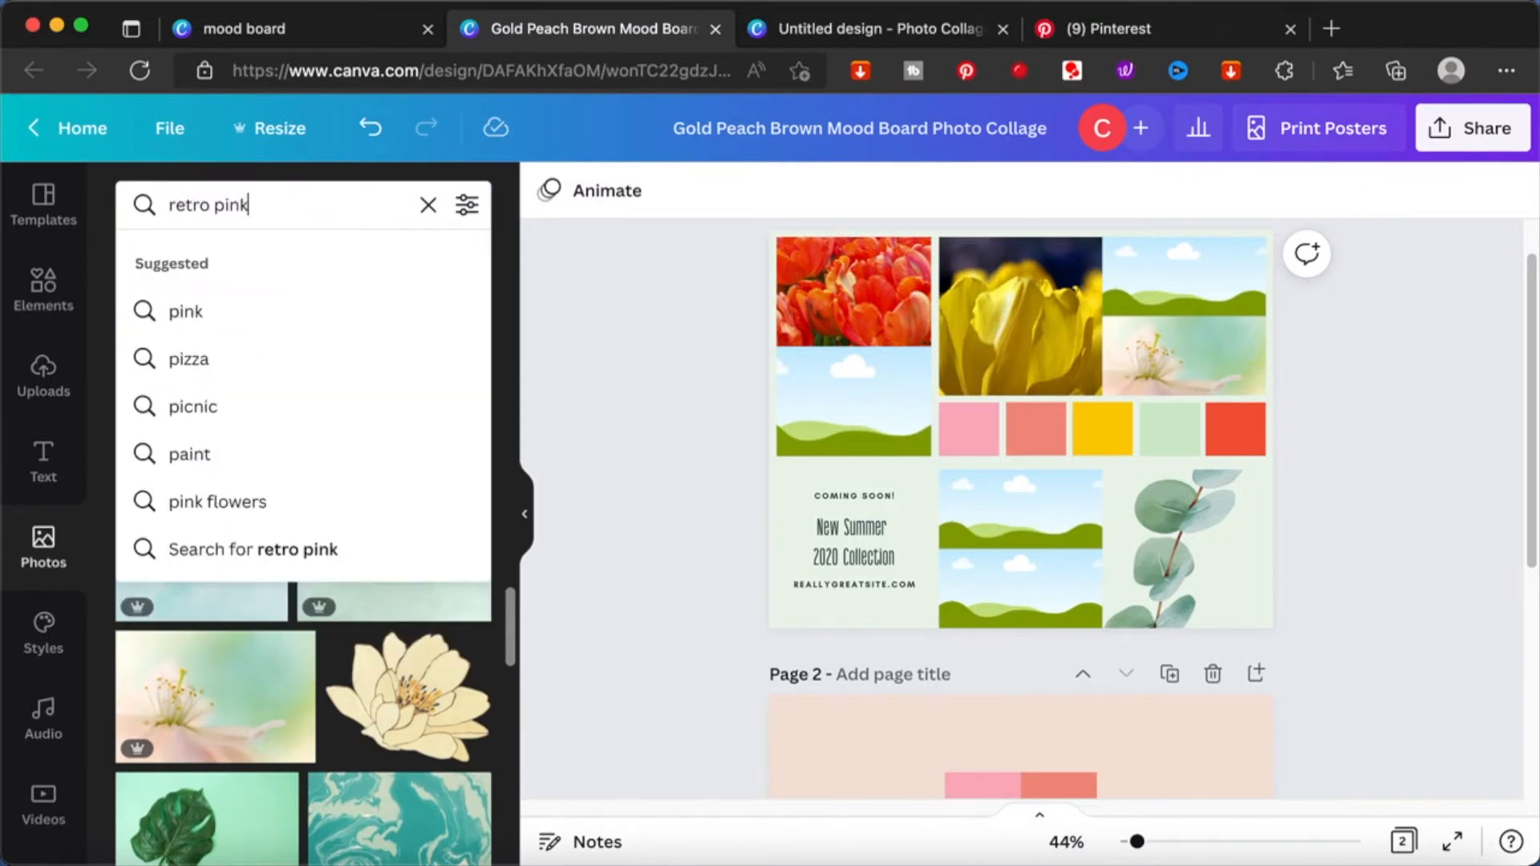
{"action": "key", "text": "Return"}
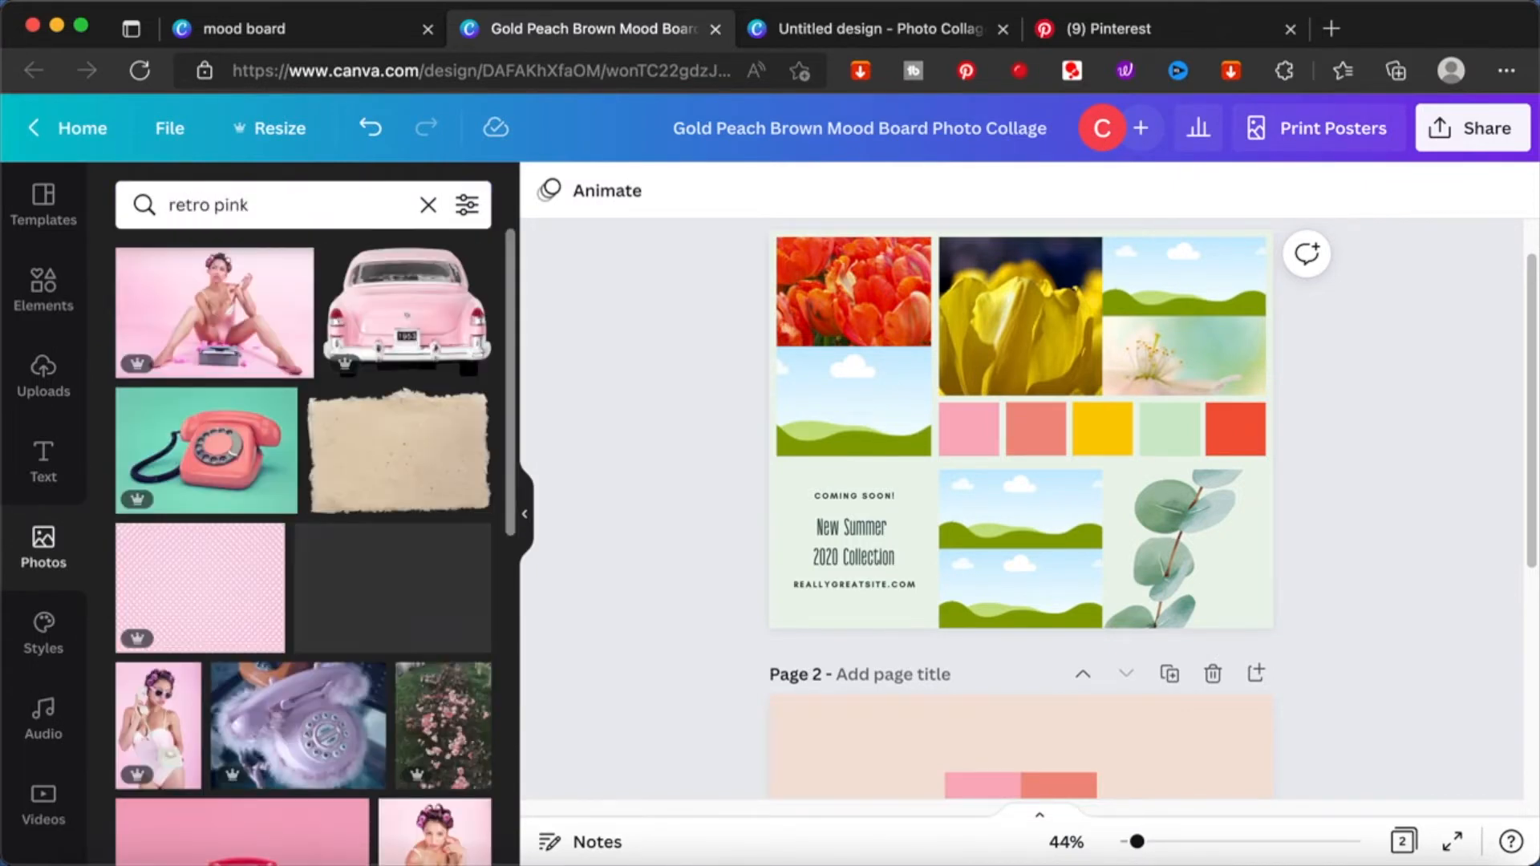
- Try the photo of the seated woman on pink in the upper small frame beside the yellow tulip, and remove it
{"action": "left_click", "coordinate": [249, 332]}
{"action": "left_click_drag", "start_coordinate": [1063, 365], "coordinate": [1166, 315]}
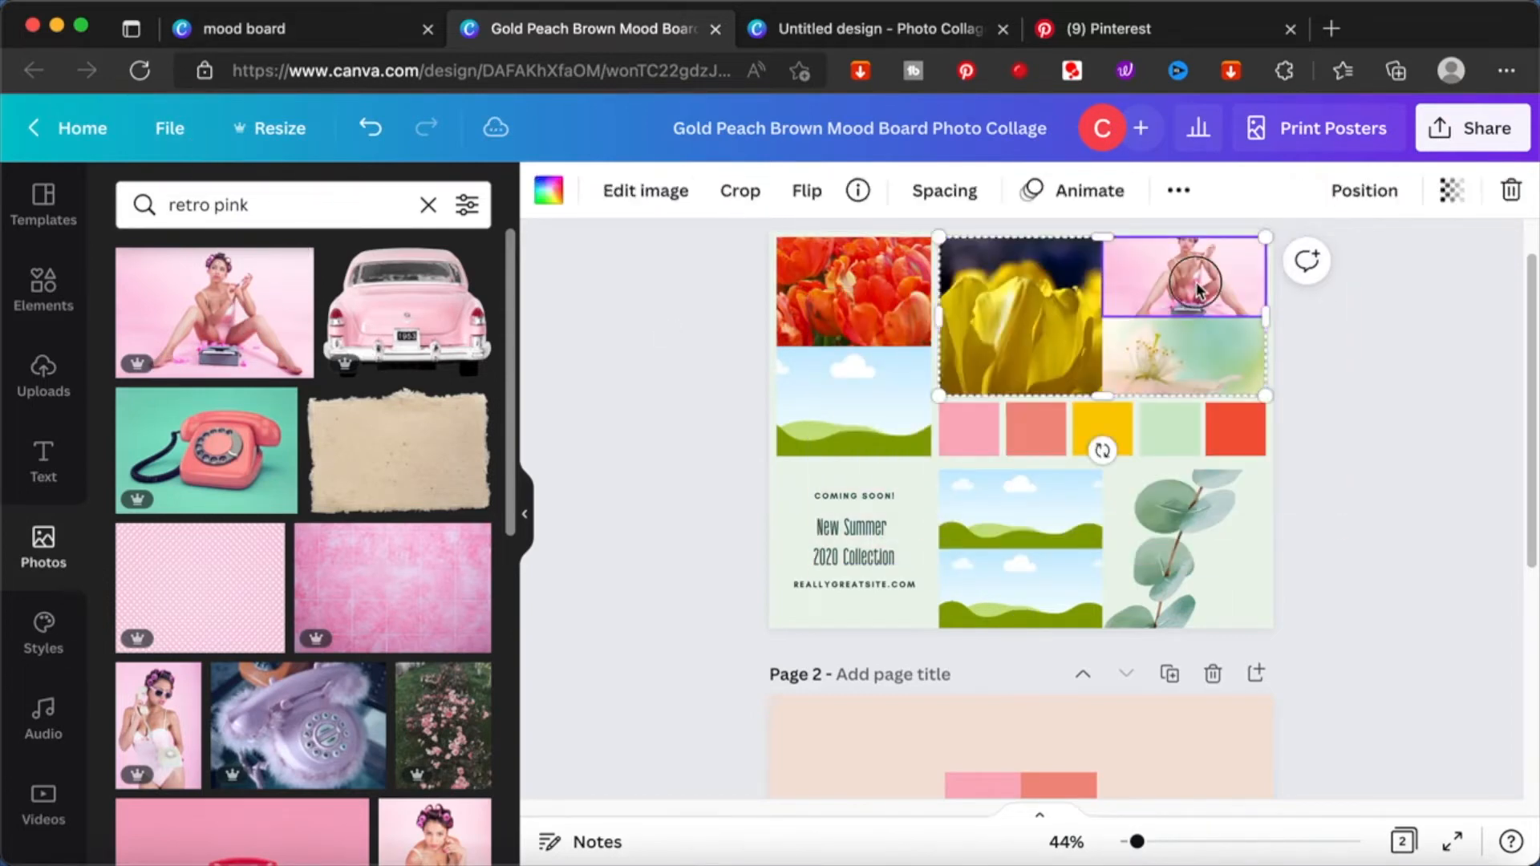
{"action": "double_click", "coordinate": [1196, 282]}
{"action": "key", "text": "Delete"}
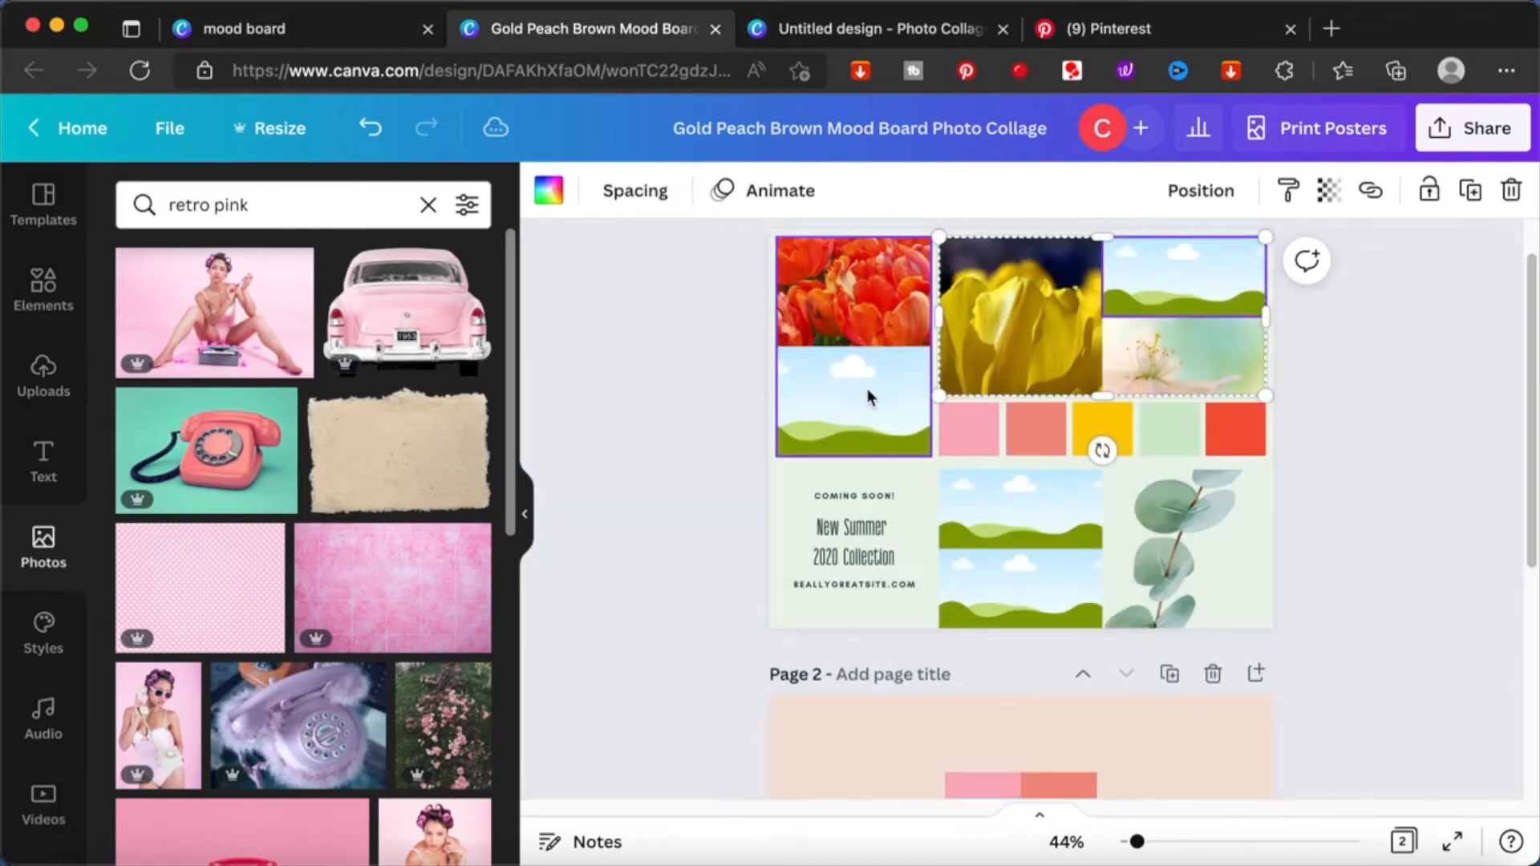
- Place the coral rotary telephone on green in the empty frame below the red tulips
{"action": "left_click", "coordinate": [172, 416]}
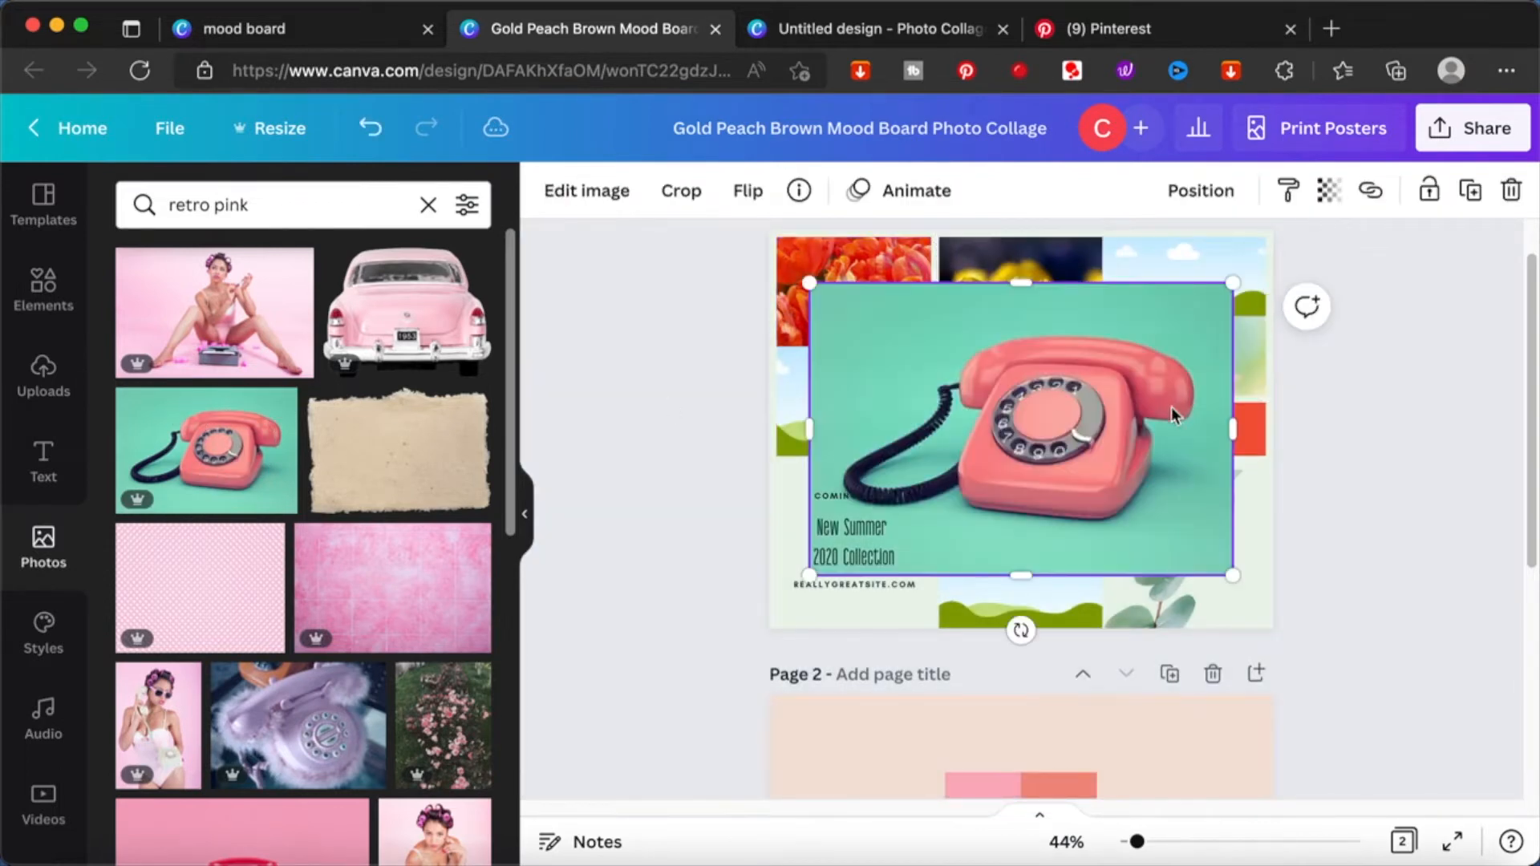
{"action": "left_click_drag", "start_coordinate": [986, 432], "coordinate": [895, 426]}
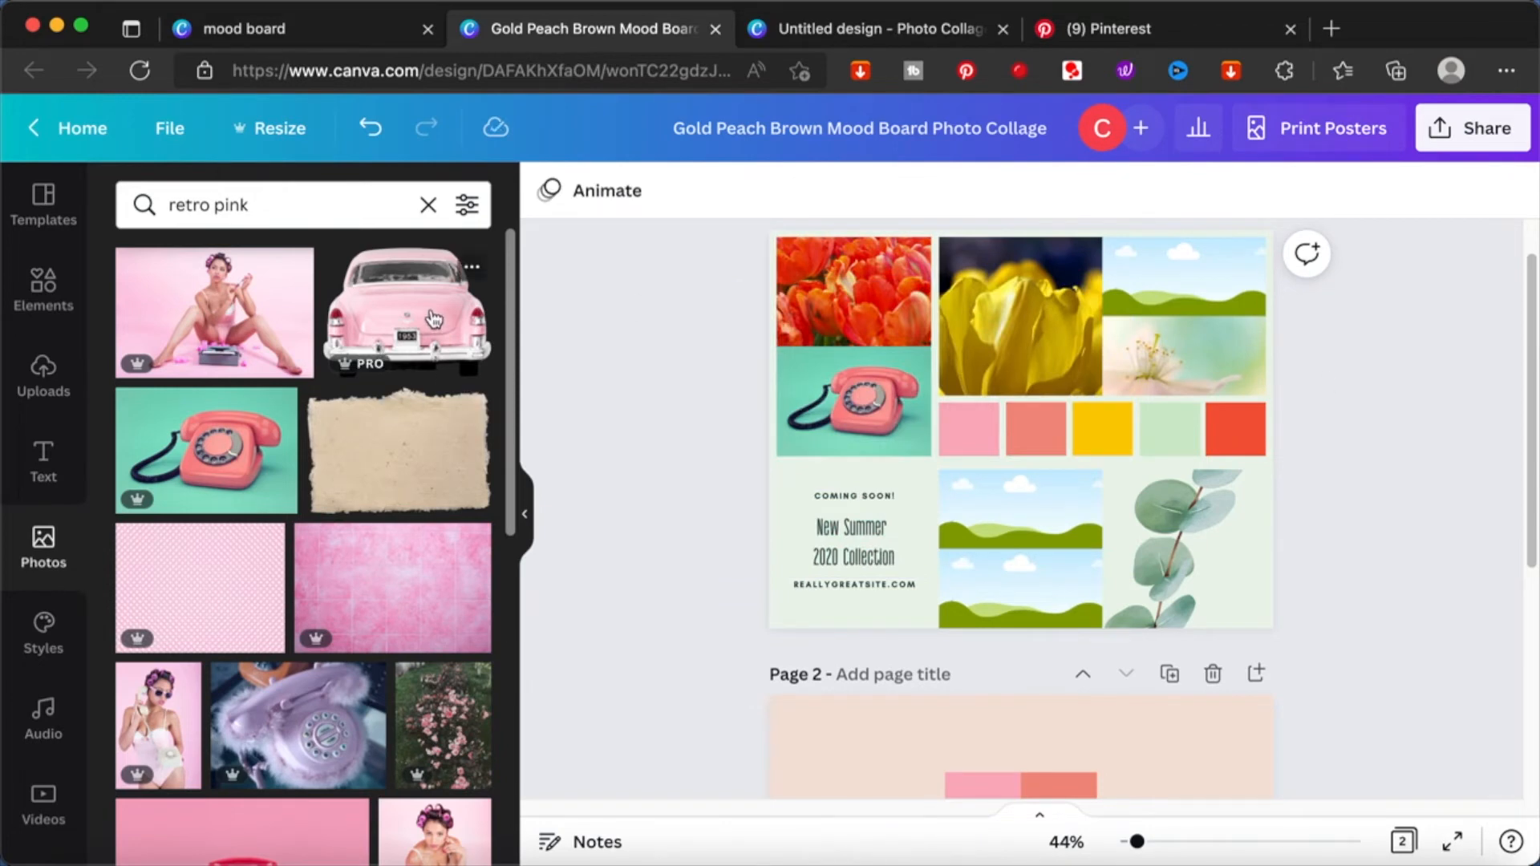
- Replace the blossom in the lower small frame beside the yellow tulip with the citrus slices photo from the retro pink results
{"action": "scroll", "coordinate": [321, 686], "scroll_direction": "down", "scroll_amount": 5}
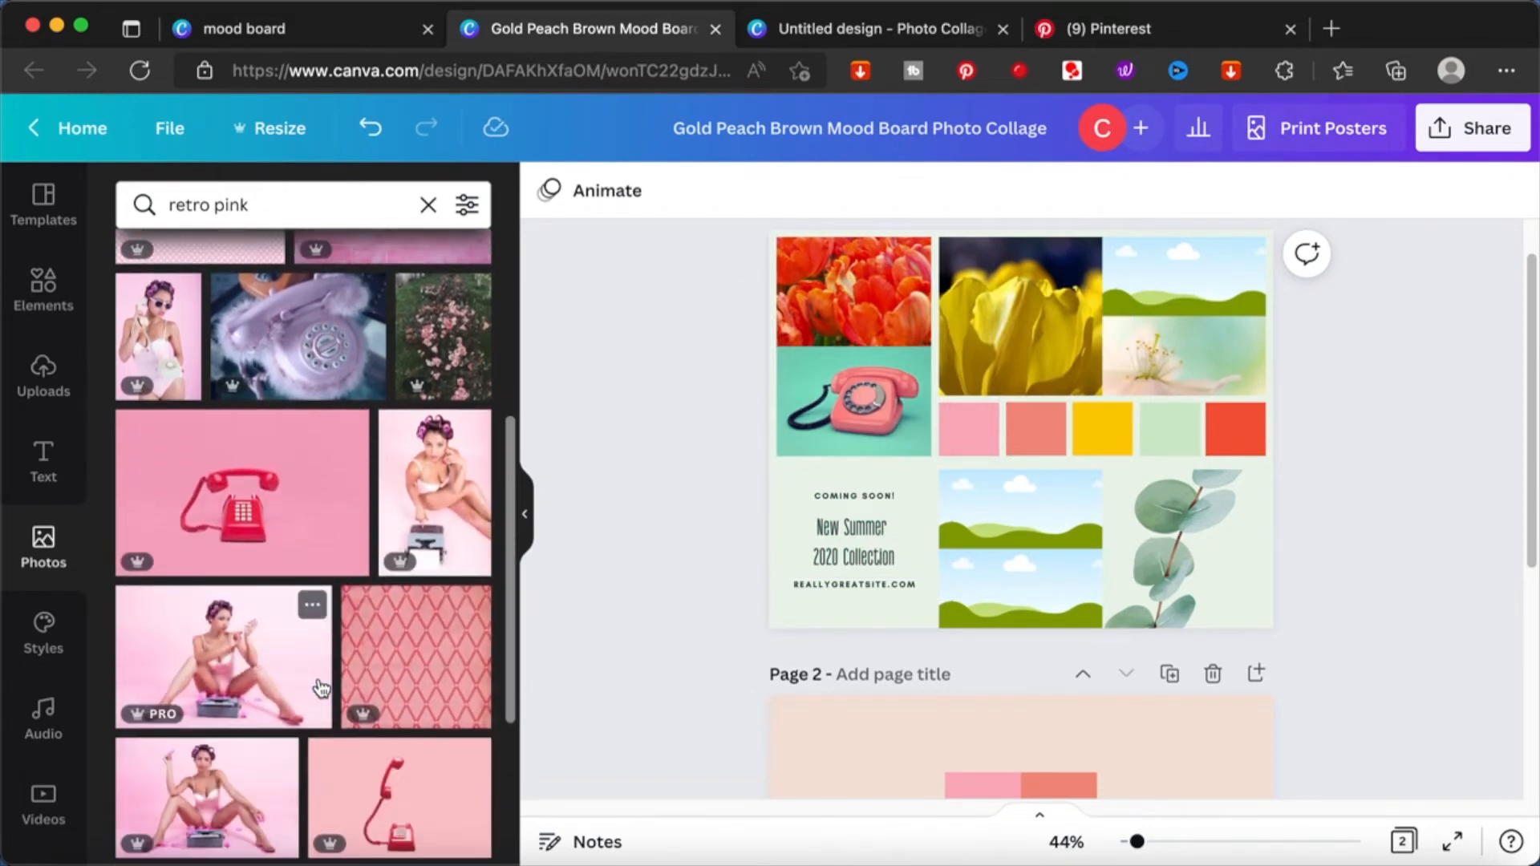
{"action": "scroll", "coordinate": [321, 688], "scroll_direction": "down", "scroll_amount": 7}
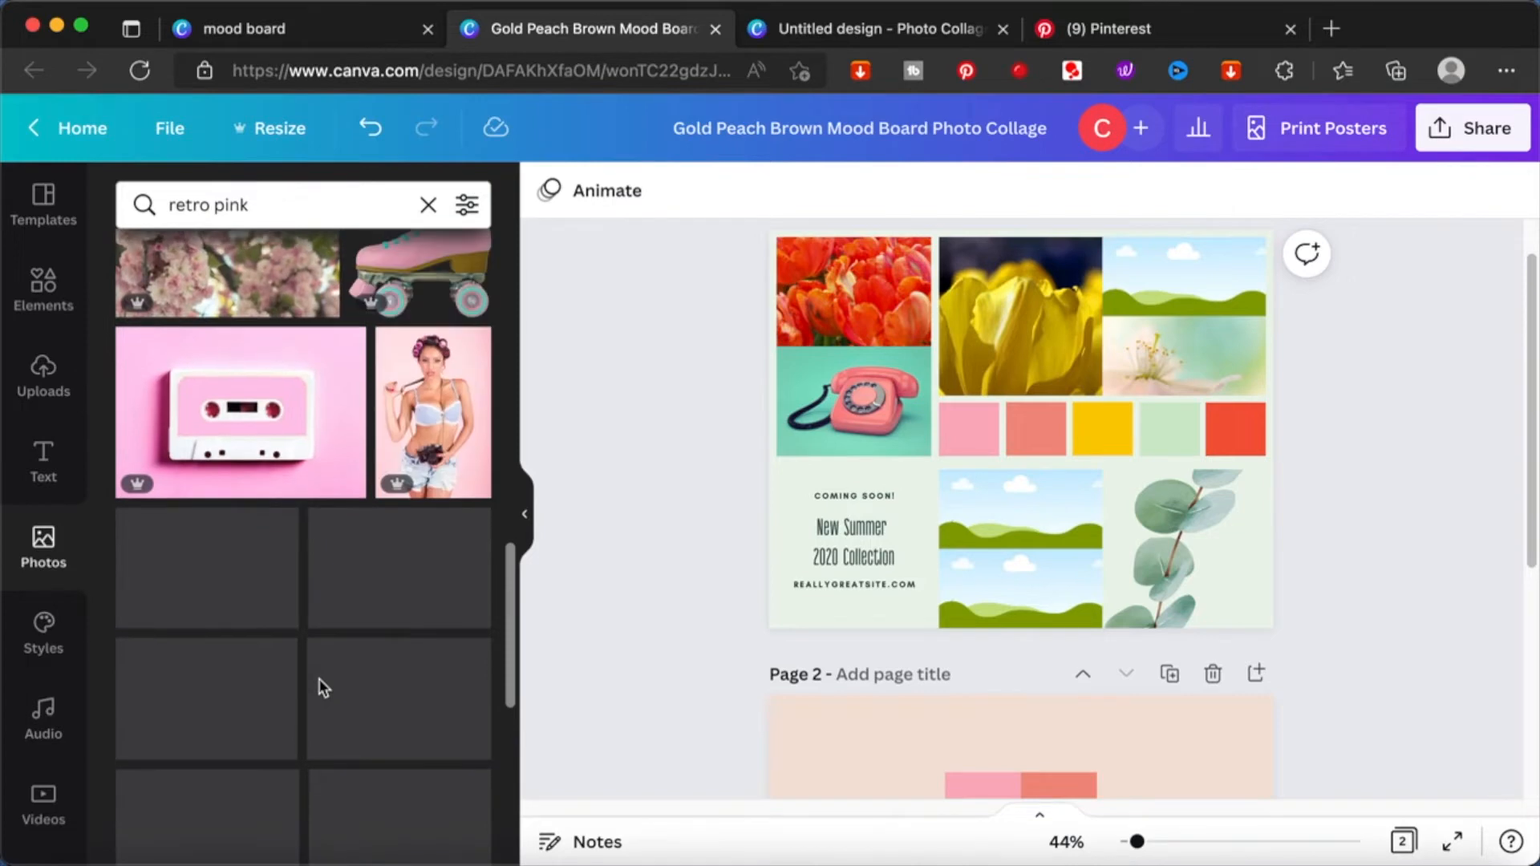
{"action": "scroll", "coordinate": [321, 687], "scroll_direction": "down", "scroll_amount": 9}
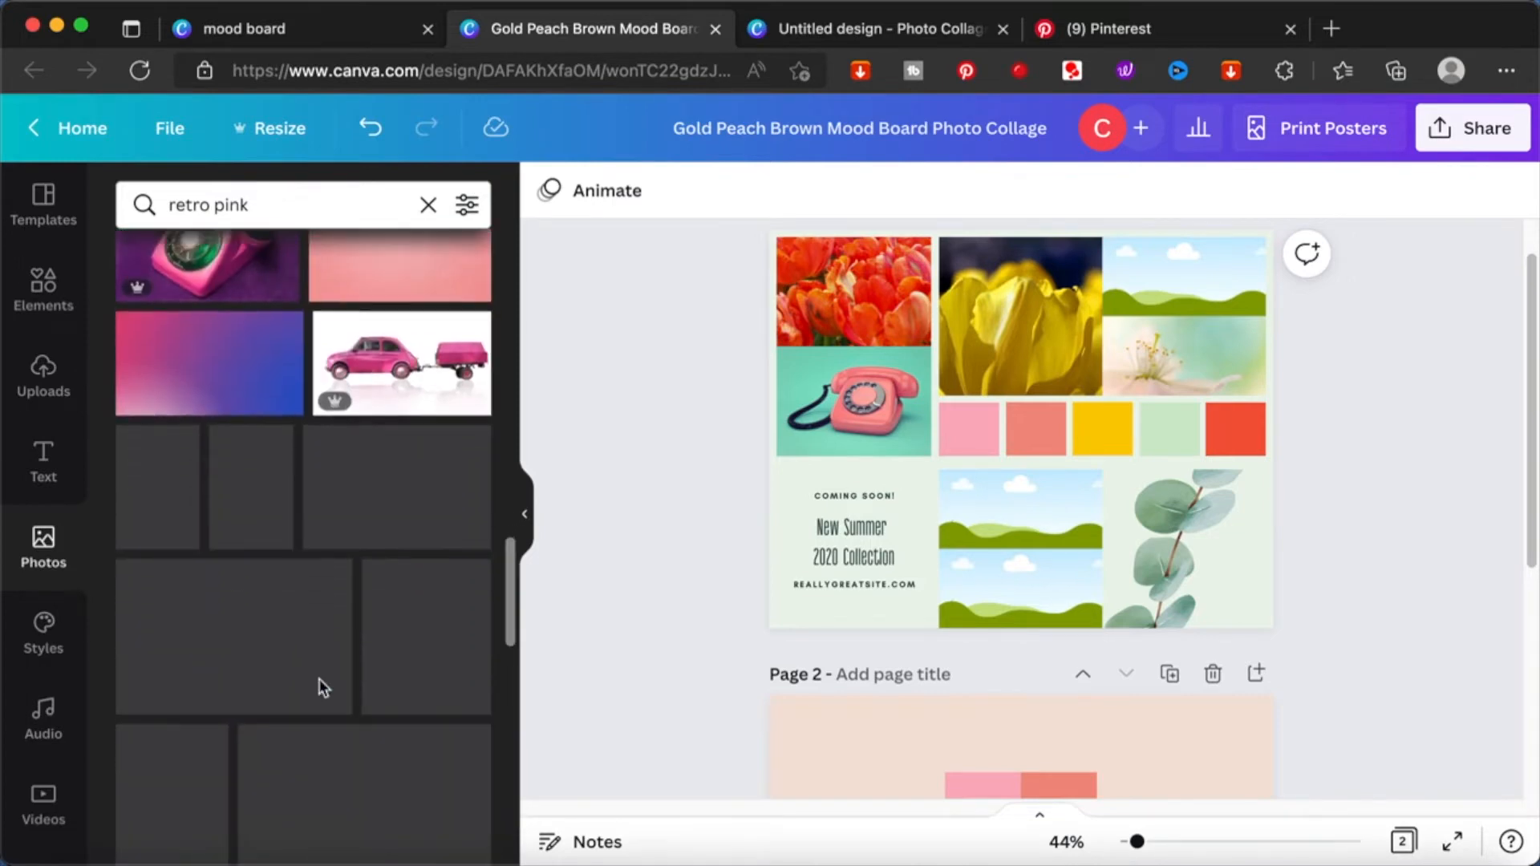
{"action": "scroll", "coordinate": [321, 687], "scroll_direction": "down", "scroll_amount": 2}
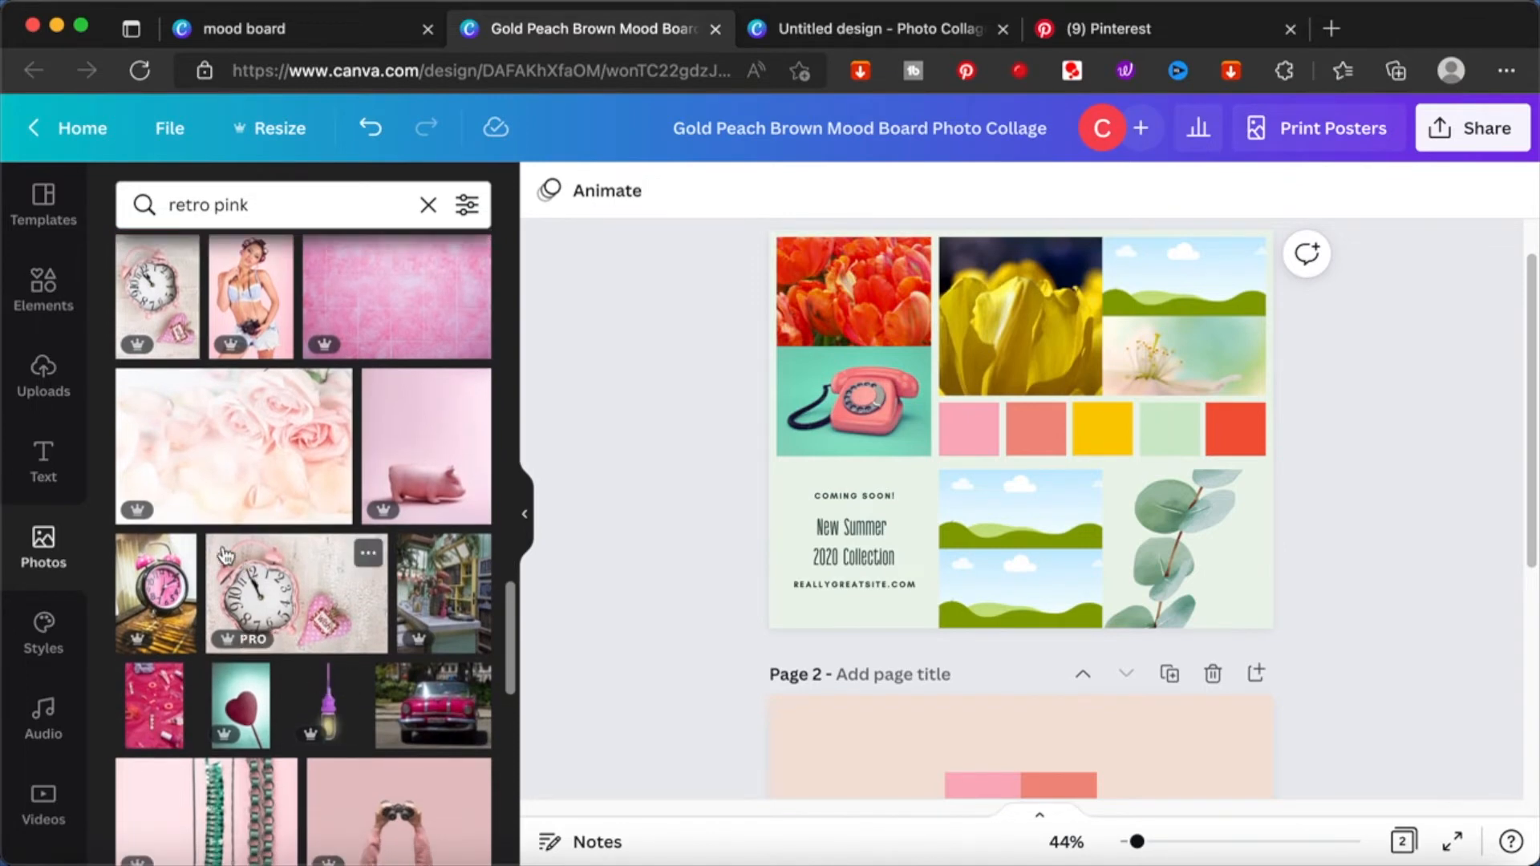
{"action": "scroll", "coordinate": [307, 740], "scroll_direction": "down", "scroll_amount": 3}
{"action": "scroll", "coordinate": [307, 739], "scroll_direction": "down", "scroll_amount": 5}
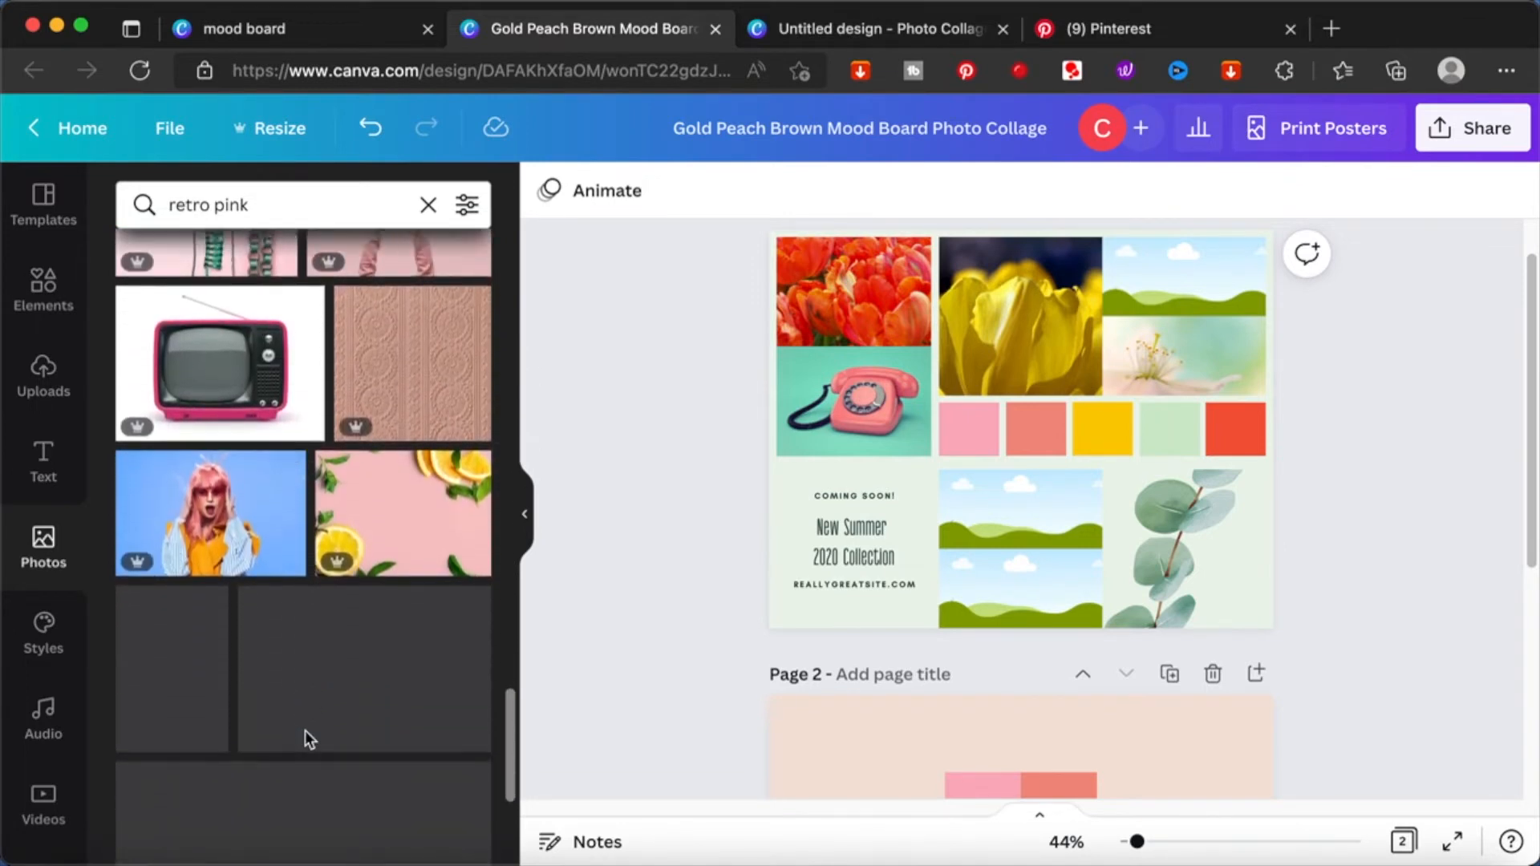
{"action": "scroll", "coordinate": [307, 739], "scroll_direction": "down", "scroll_amount": 5}
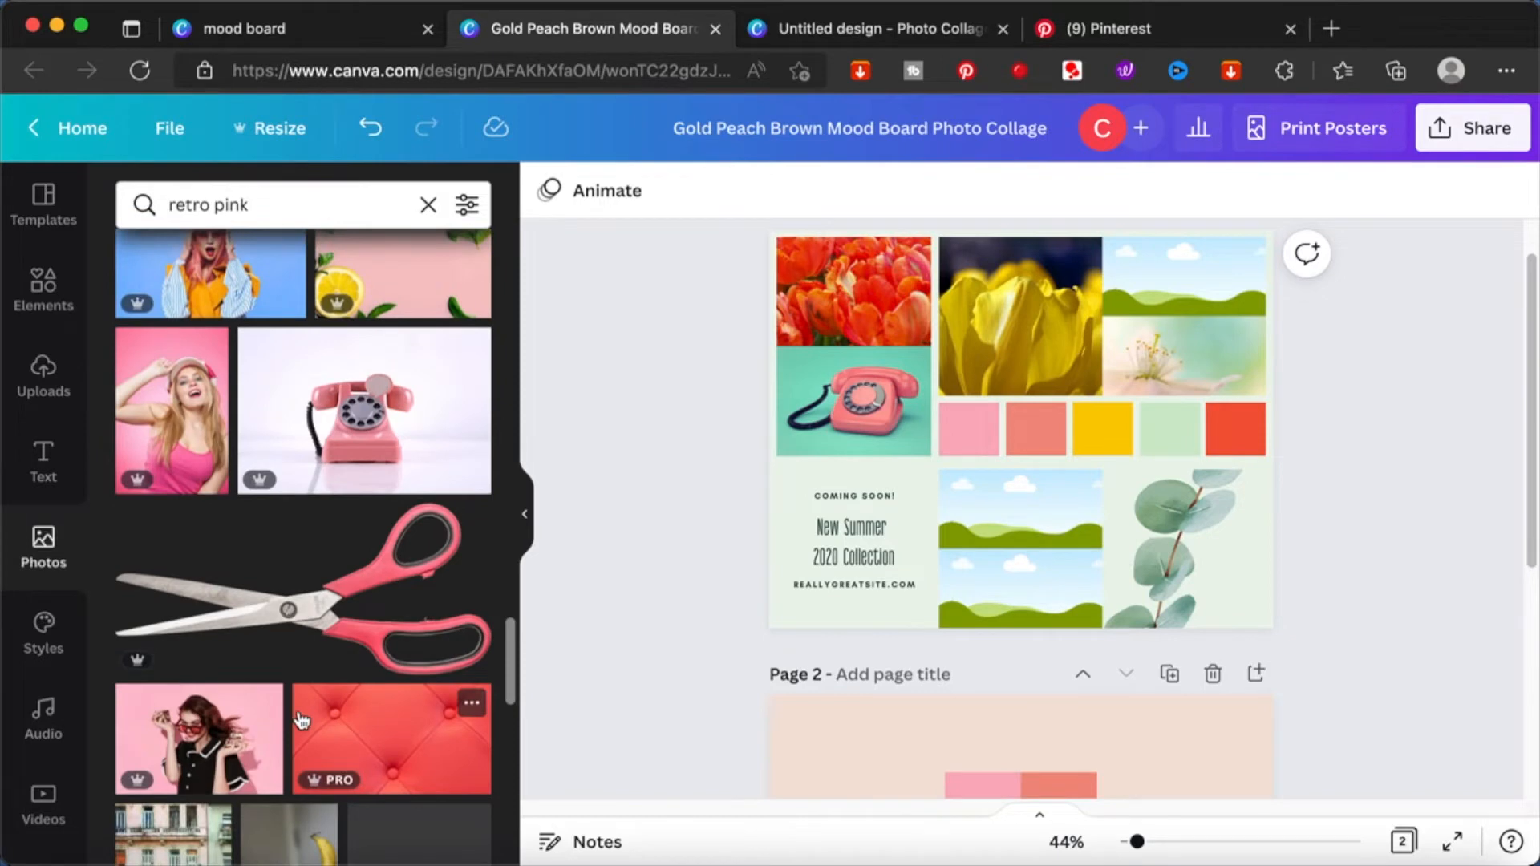
{"action": "scroll", "coordinate": [302, 721], "scroll_direction": "down", "scroll_amount": 1}
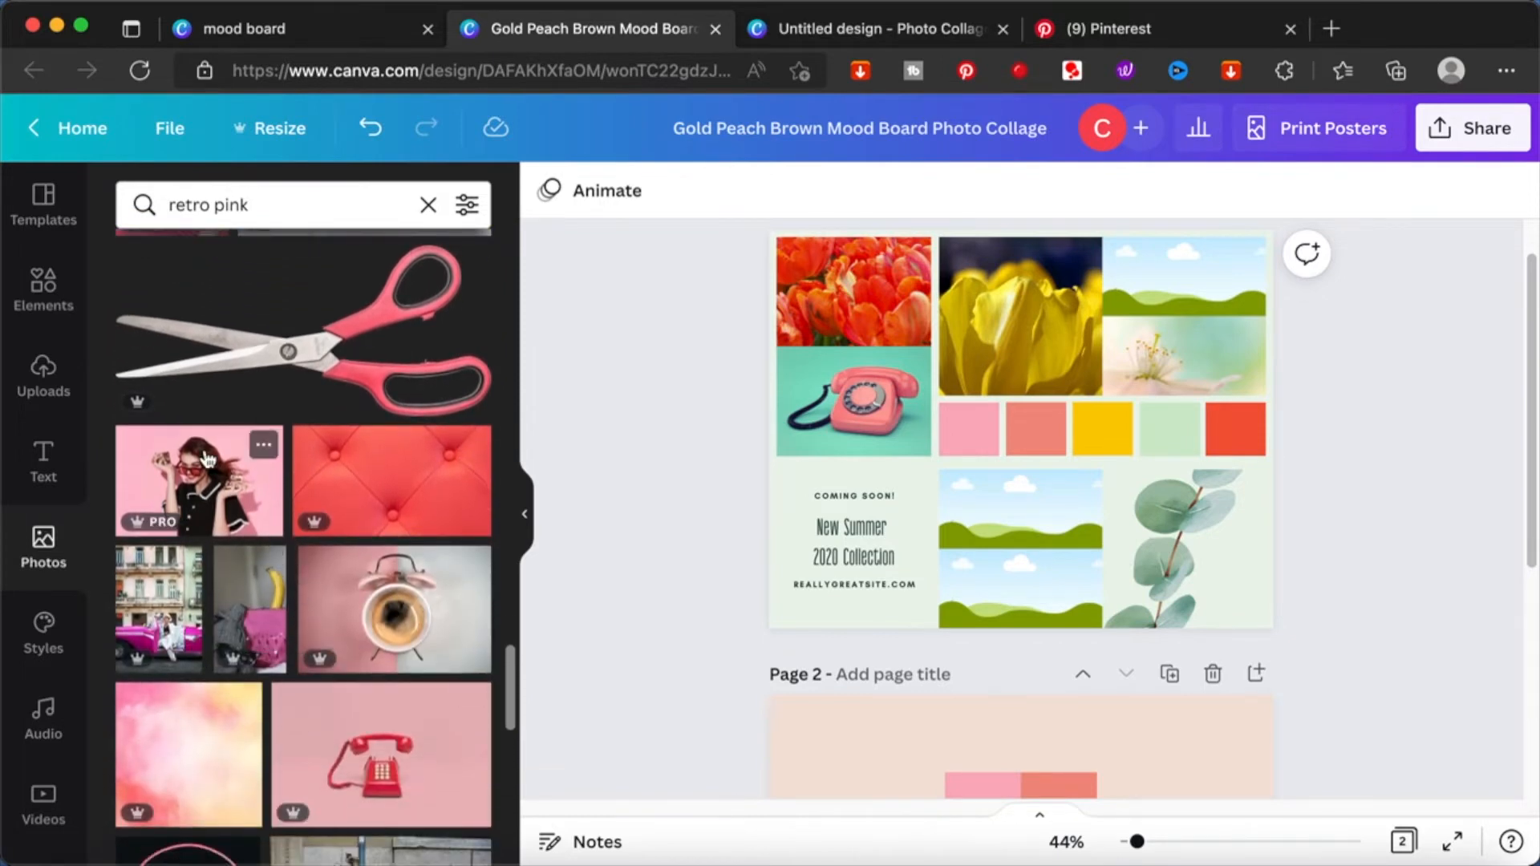
{"action": "scroll", "coordinate": [321, 642], "scroll_direction": "down", "scroll_amount": 10}
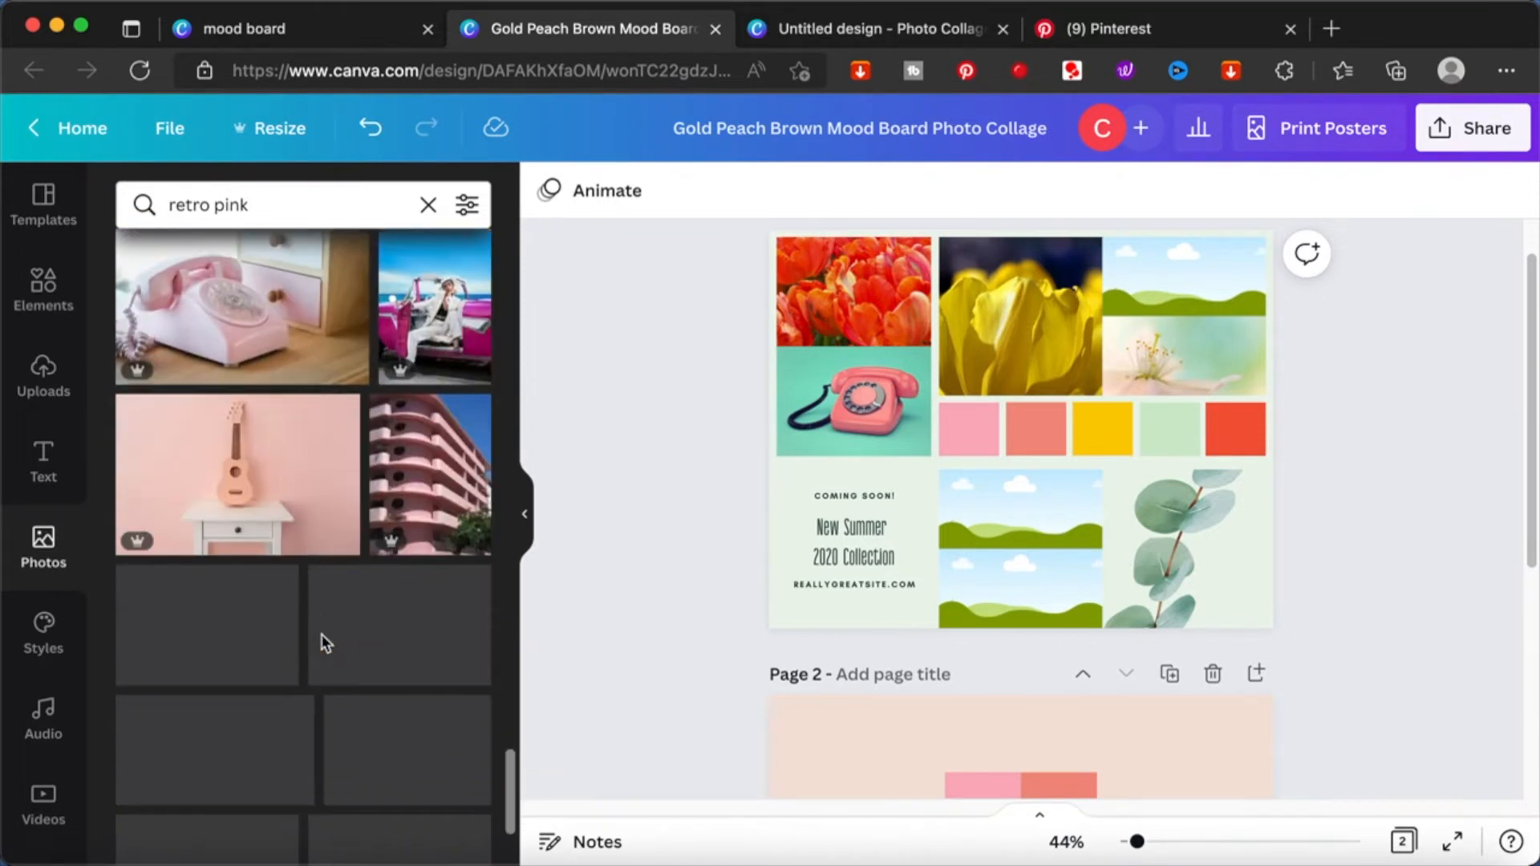
{"action": "scroll", "coordinate": [312, 609], "scroll_direction": "up", "scroll_amount": 1}
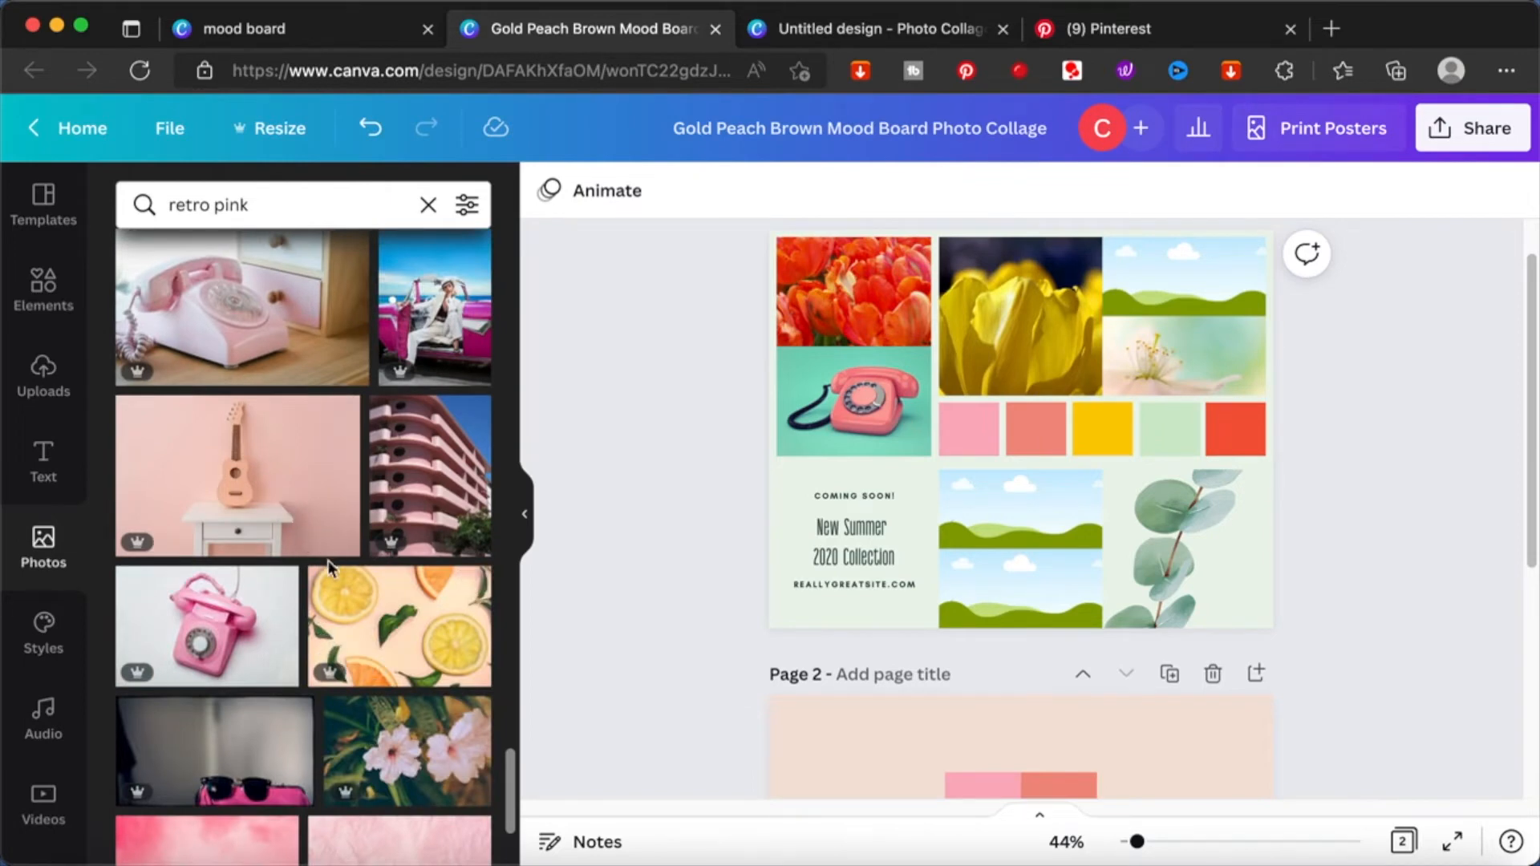
{"action": "scroll", "coordinate": [328, 563], "scroll_direction": "down", "scroll_amount": 1}
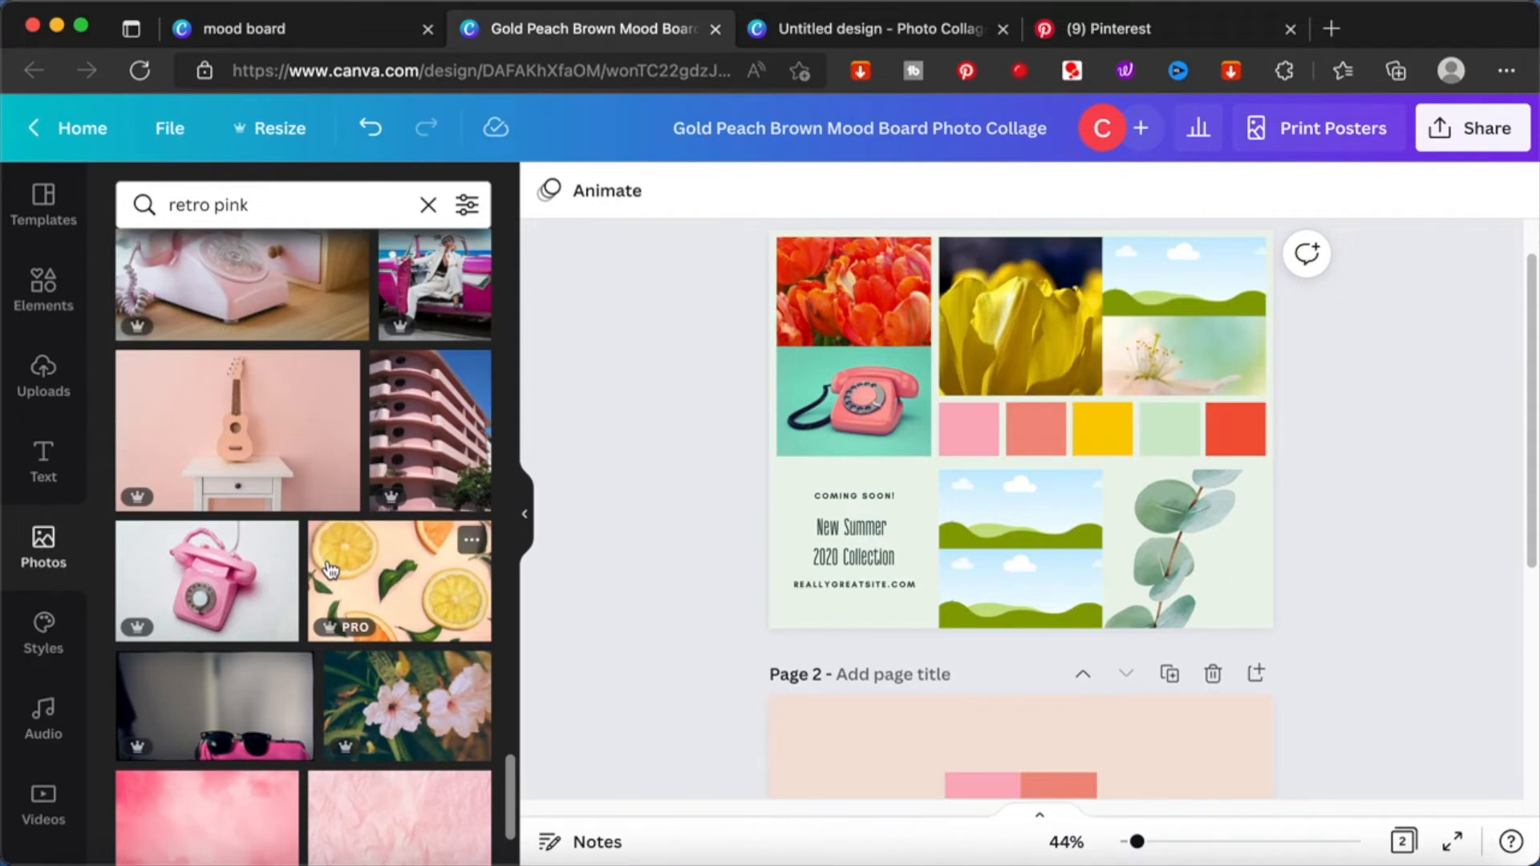
{"action": "left_click", "coordinate": [385, 579]}
{"action": "left_click_drag", "start_coordinate": [1041, 397], "coordinate": [1142, 374]}
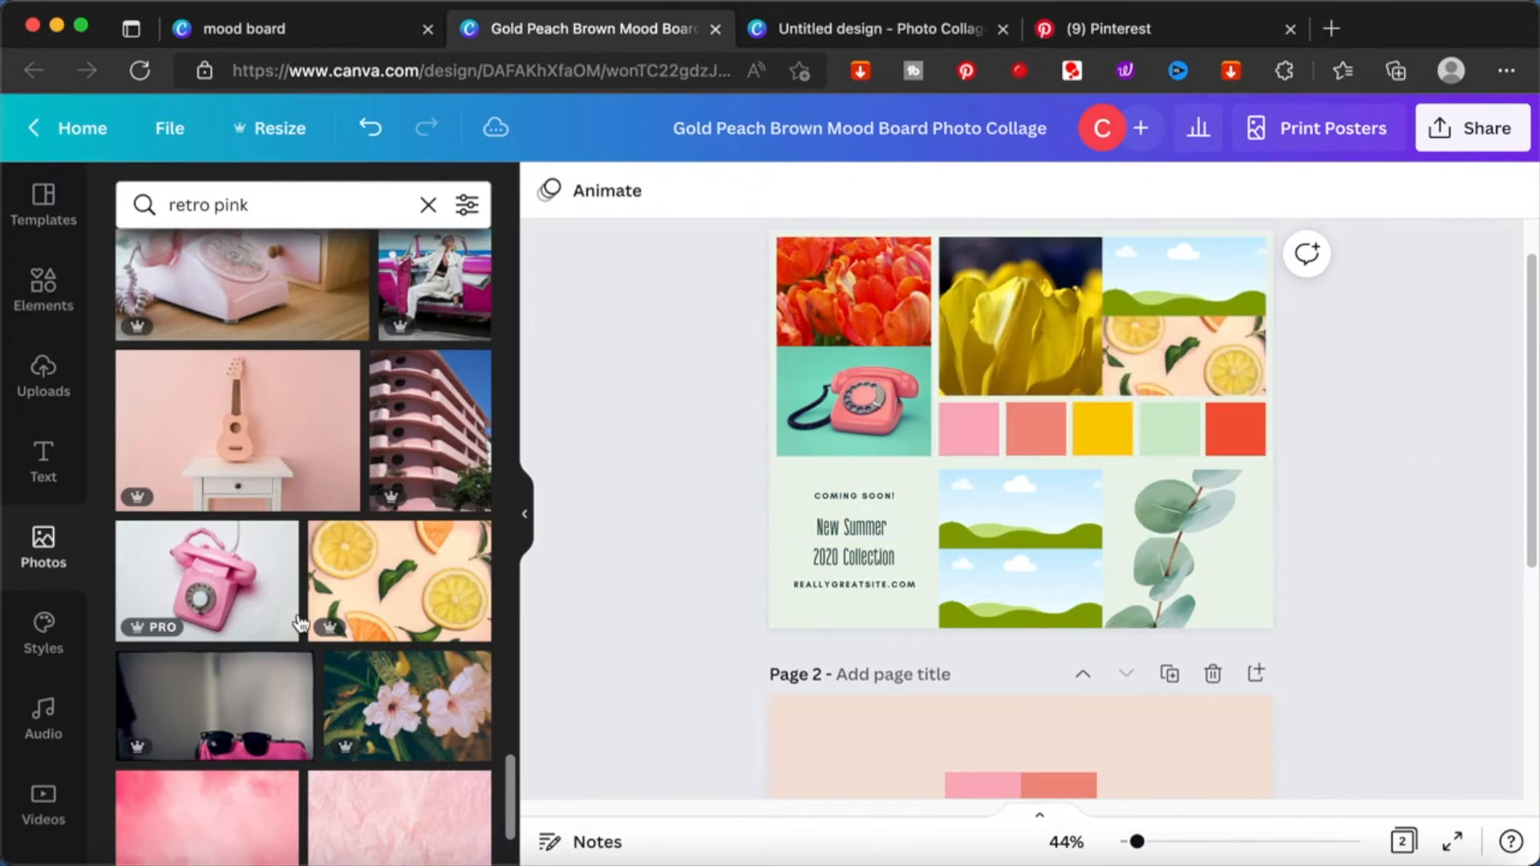
- Fill the empty frame above the citrus slices with the pink watercolor texture
{"action": "scroll", "coordinate": [303, 746], "scroll_direction": "down", "scroll_amount": 6}
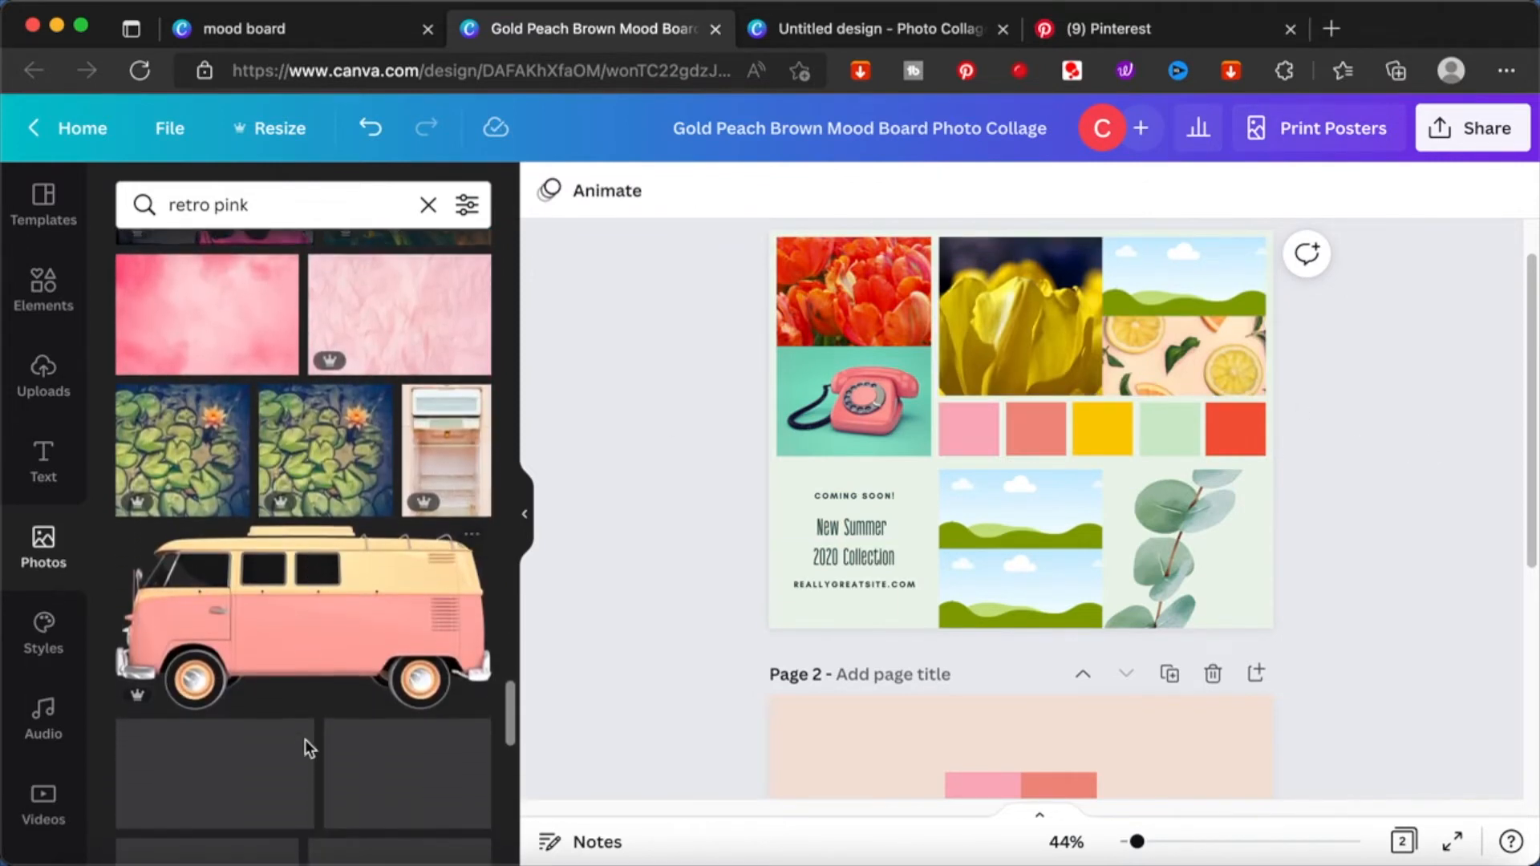
{"action": "scroll", "coordinate": [308, 749], "scroll_direction": "up", "scroll_amount": 1}
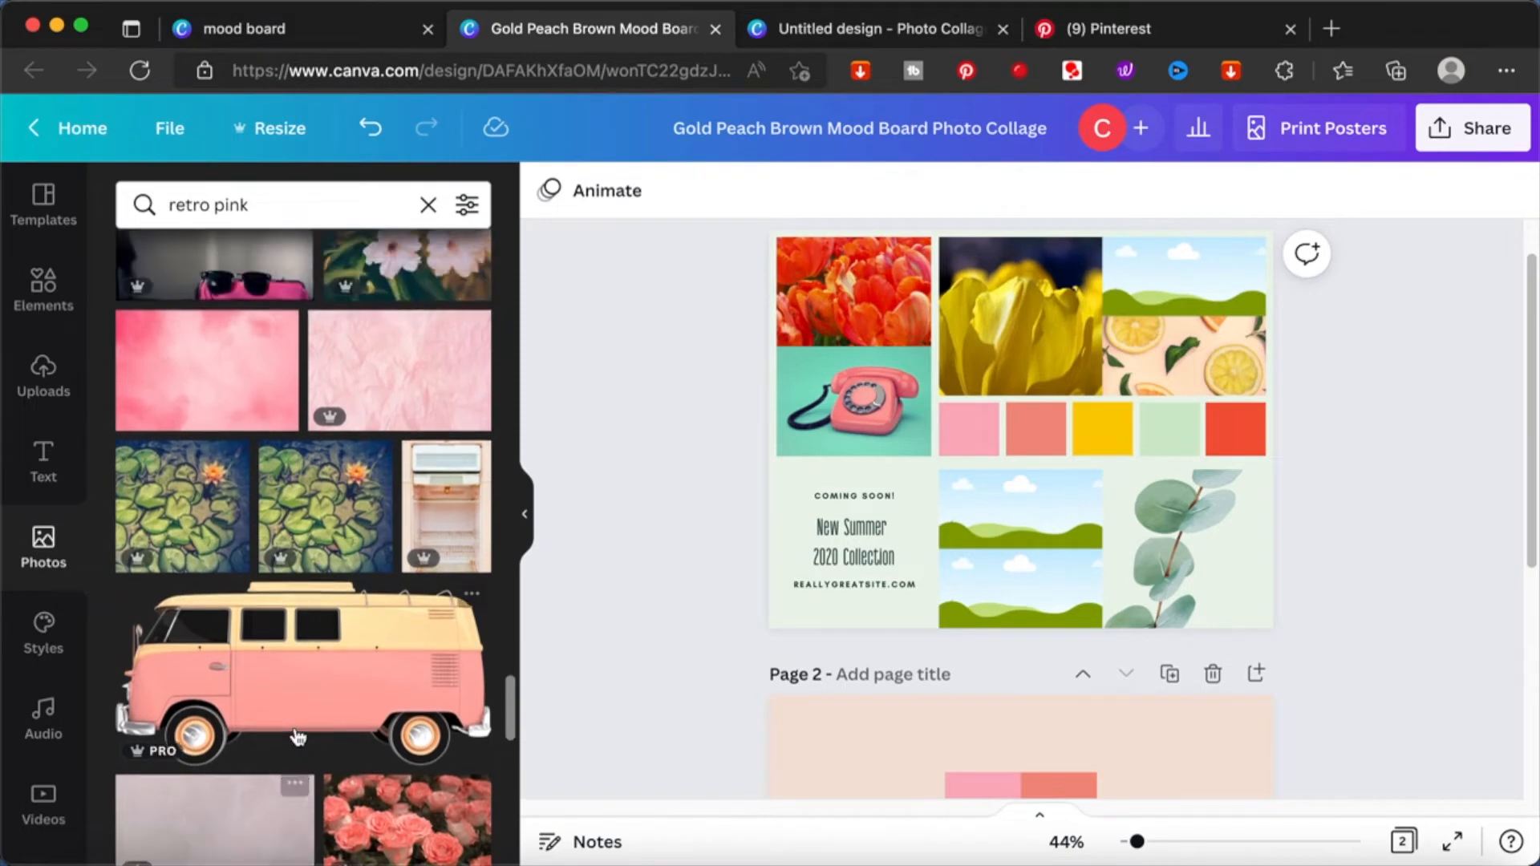
{"action": "left_click", "coordinate": [197, 377]}
{"action": "left_click_drag", "start_coordinate": [1078, 405], "coordinate": [1171, 294]}
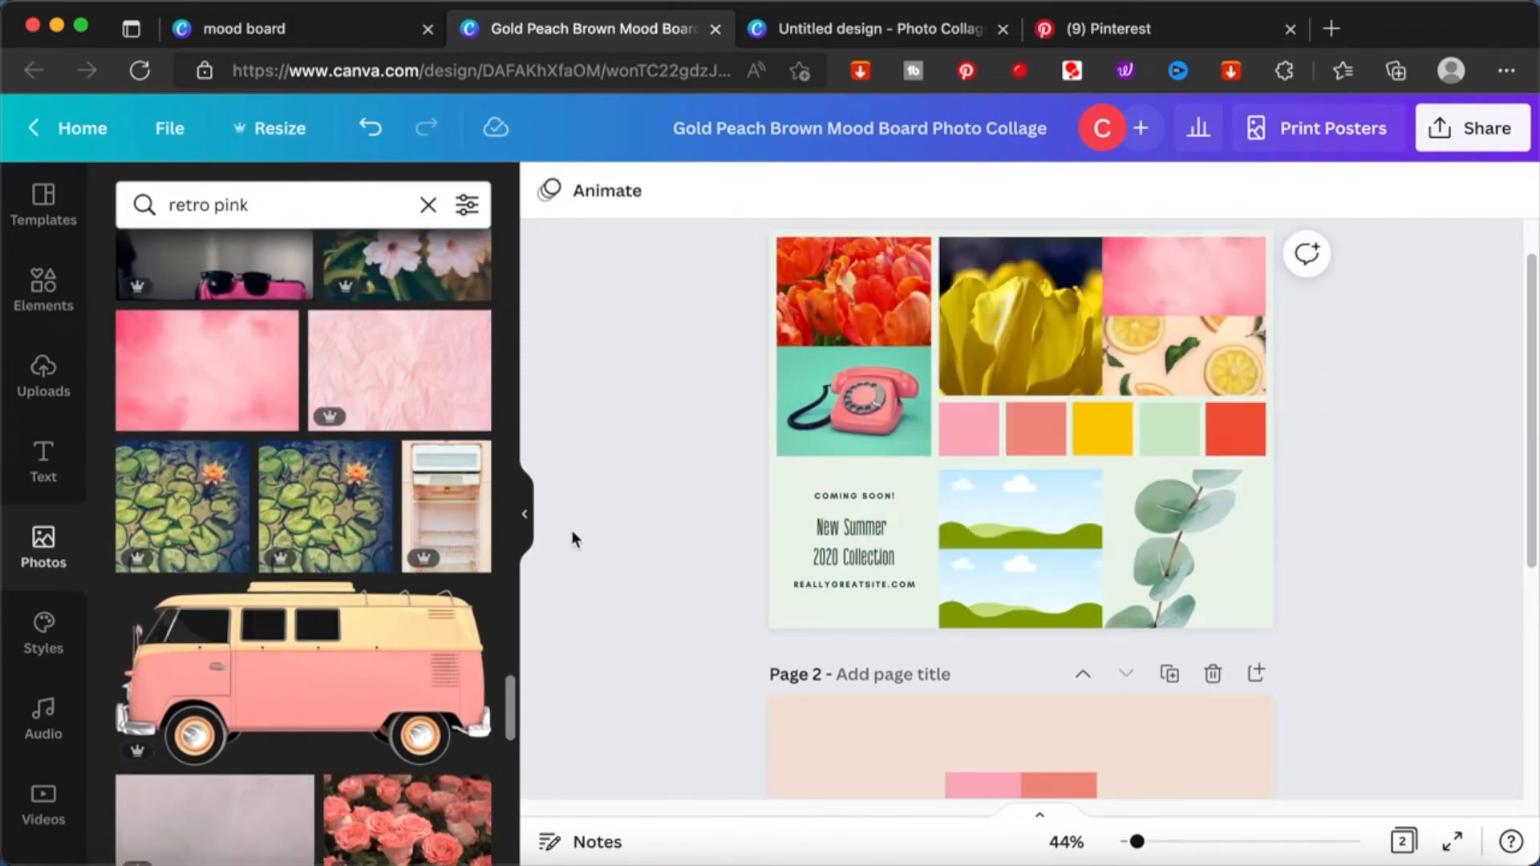
- Place the pink and cream retro van in the lower of the two small frames beside the eucalyptus branch
{"action": "scroll", "coordinate": [426, 553], "scroll_direction": "down", "scroll_amount": 5}
{"action": "scroll", "coordinate": [426, 554], "scroll_direction": "up", "scroll_amount": 1}
{"action": "left_click", "coordinate": [374, 379]}
{"action": "left_click_drag", "start_coordinate": [978, 471], "coordinate": [999, 569]}
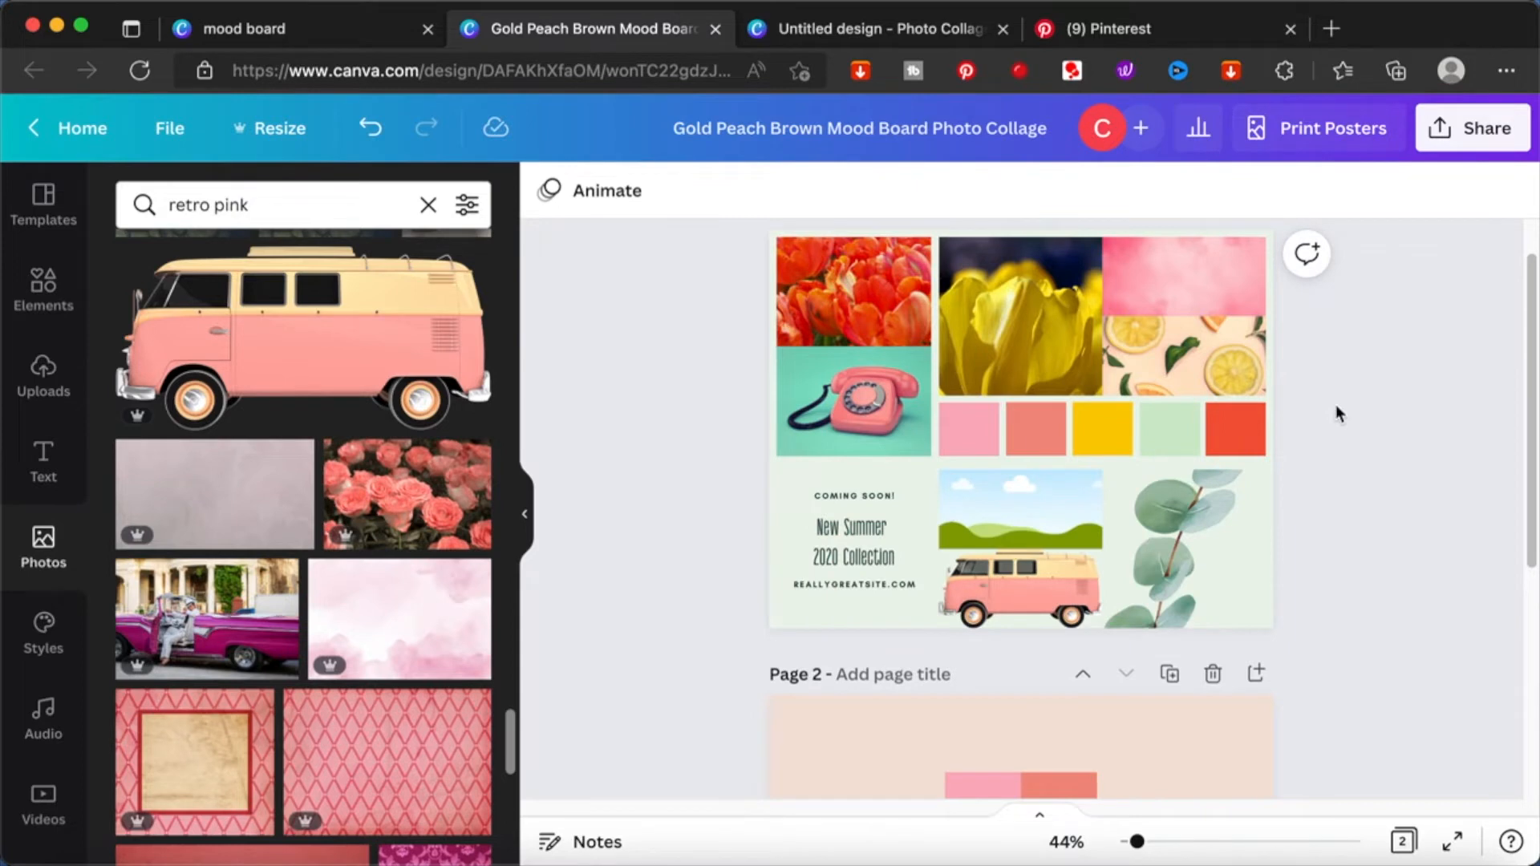
- Search the photos for "retro" and place the teal classic car in the empty frame above the pink van
{"action": "left_click_drag", "start_coordinate": [272, 205], "coordinate": [214, 205]}
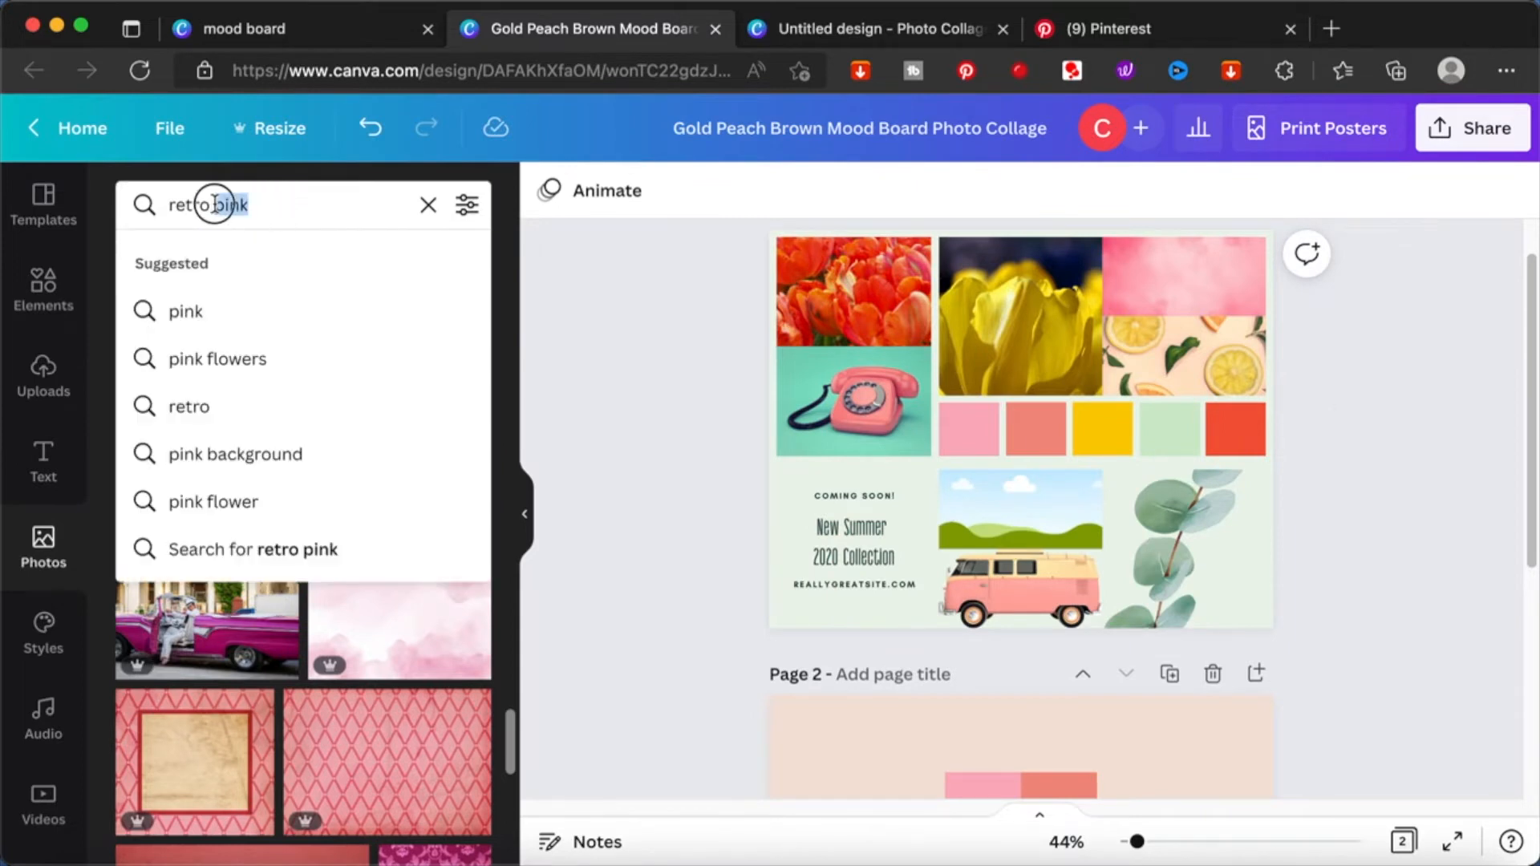
{"action": "key", "text": "BackSpace"}
{"action": "key", "text": "Return"}
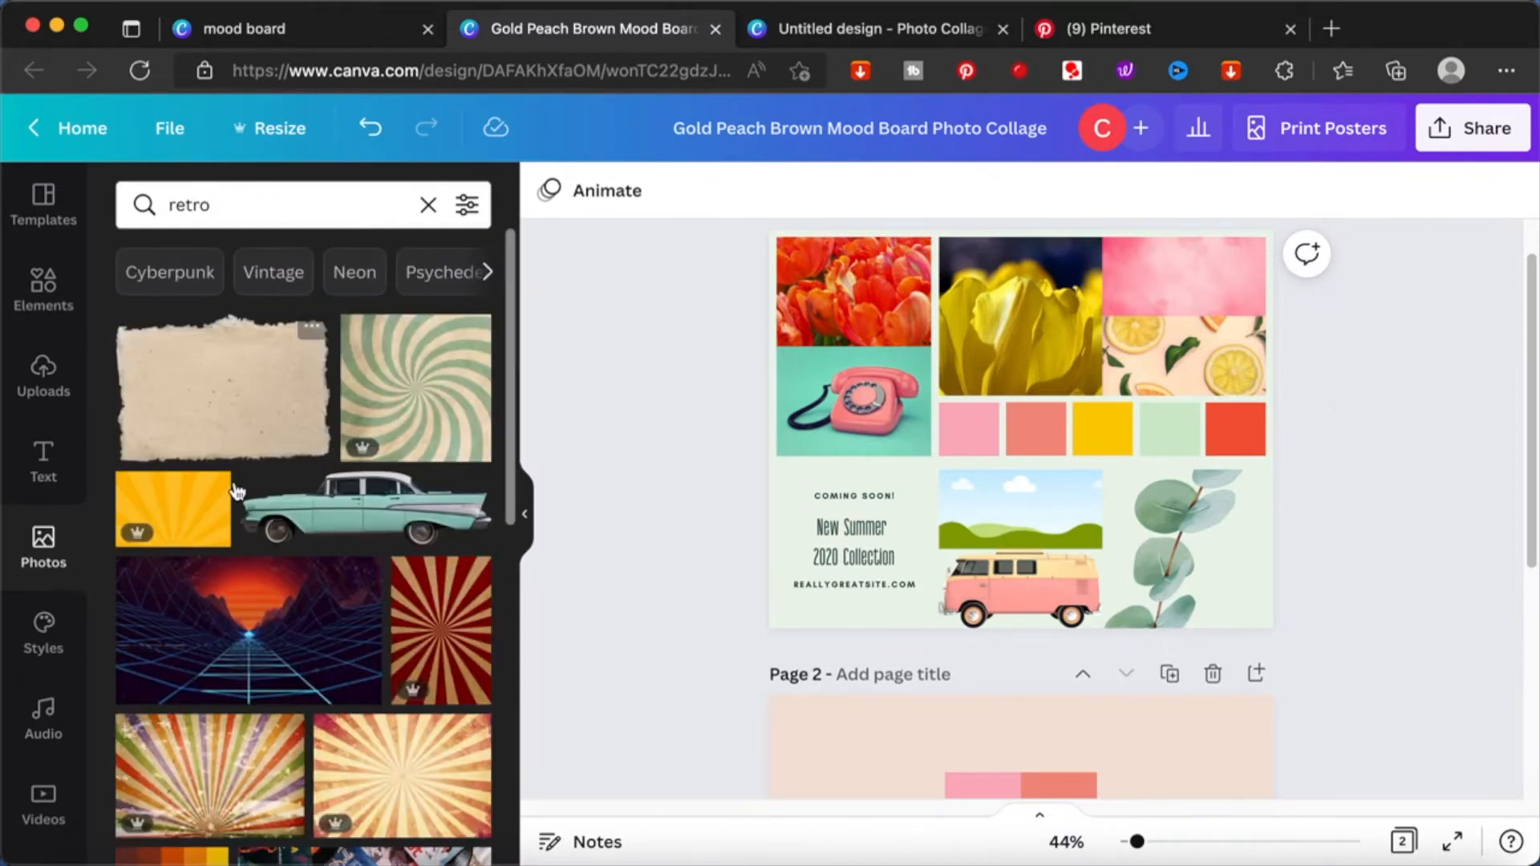
{"action": "scroll", "coordinate": [316, 639], "scroll_direction": "down", "scroll_amount": 5}
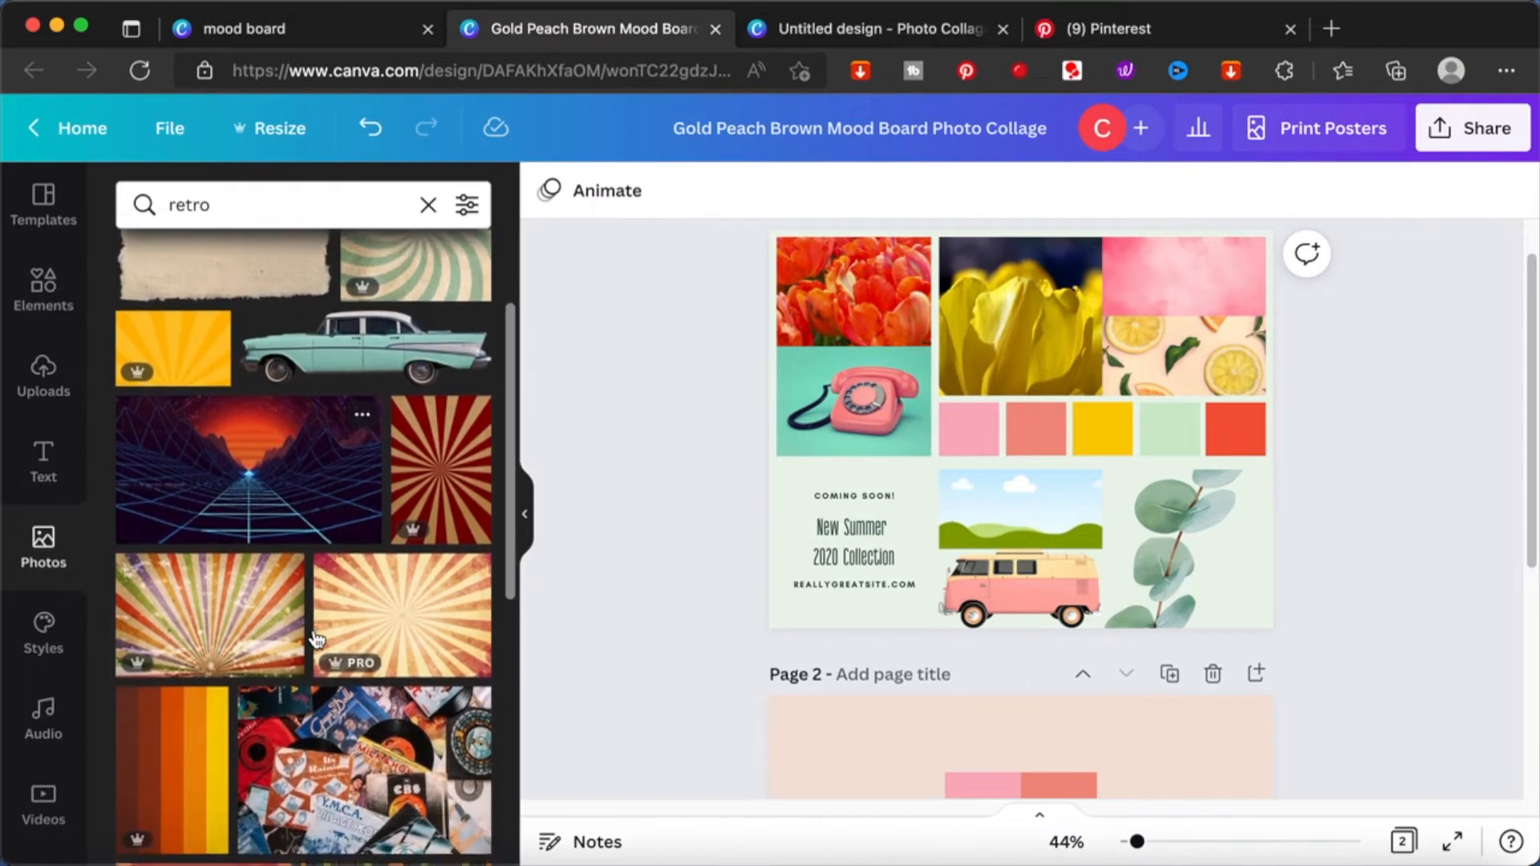
{"action": "scroll", "coordinate": [317, 639], "scroll_direction": "up", "scroll_amount": 2}
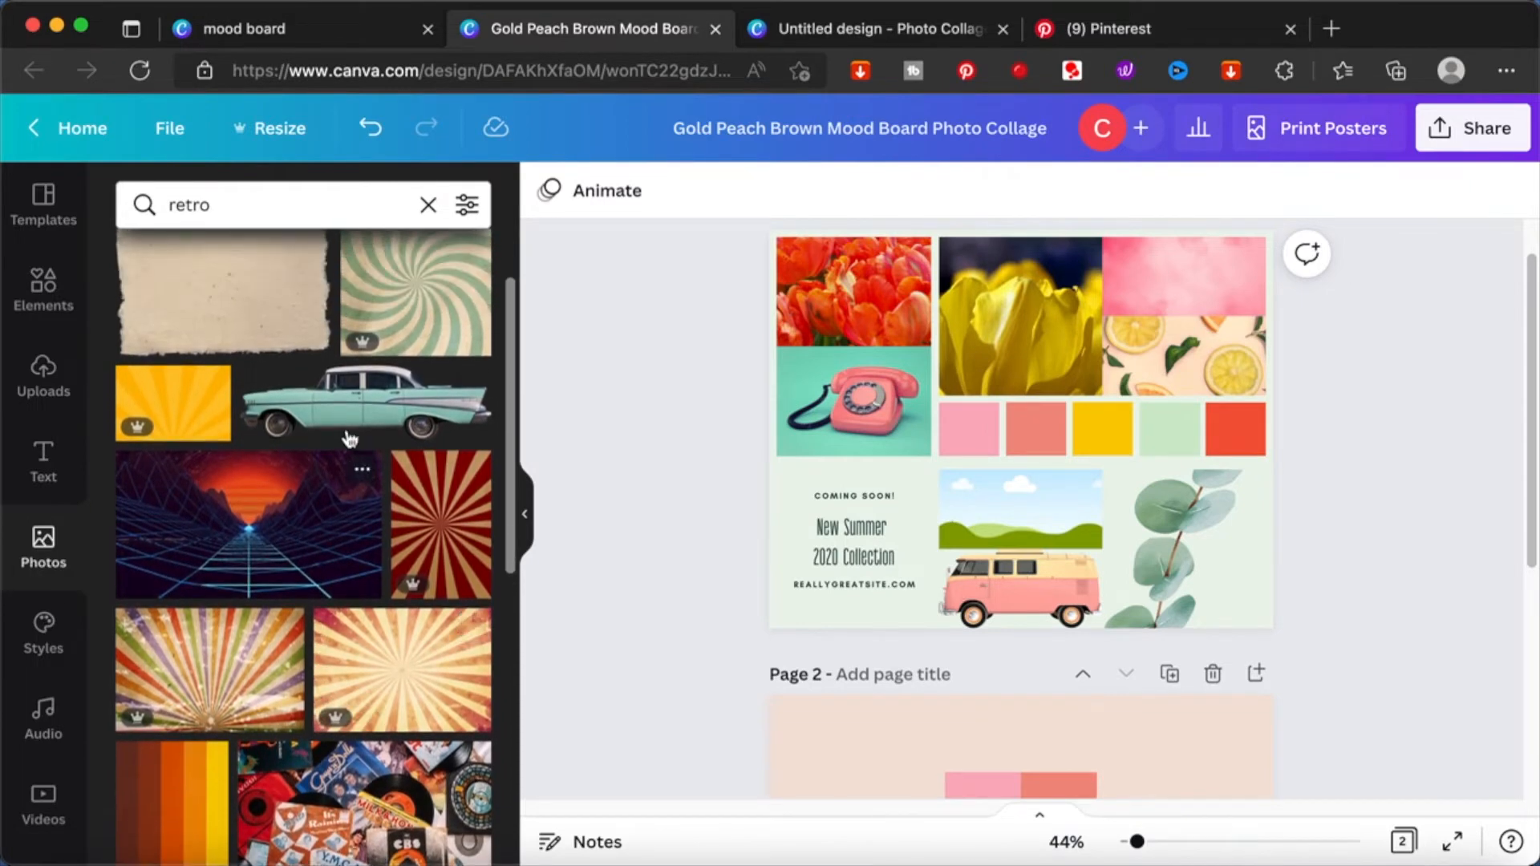
{"action": "left_click", "coordinate": [365, 409]}
{"action": "left_click_drag", "start_coordinate": [1042, 421], "coordinate": [1053, 495]}
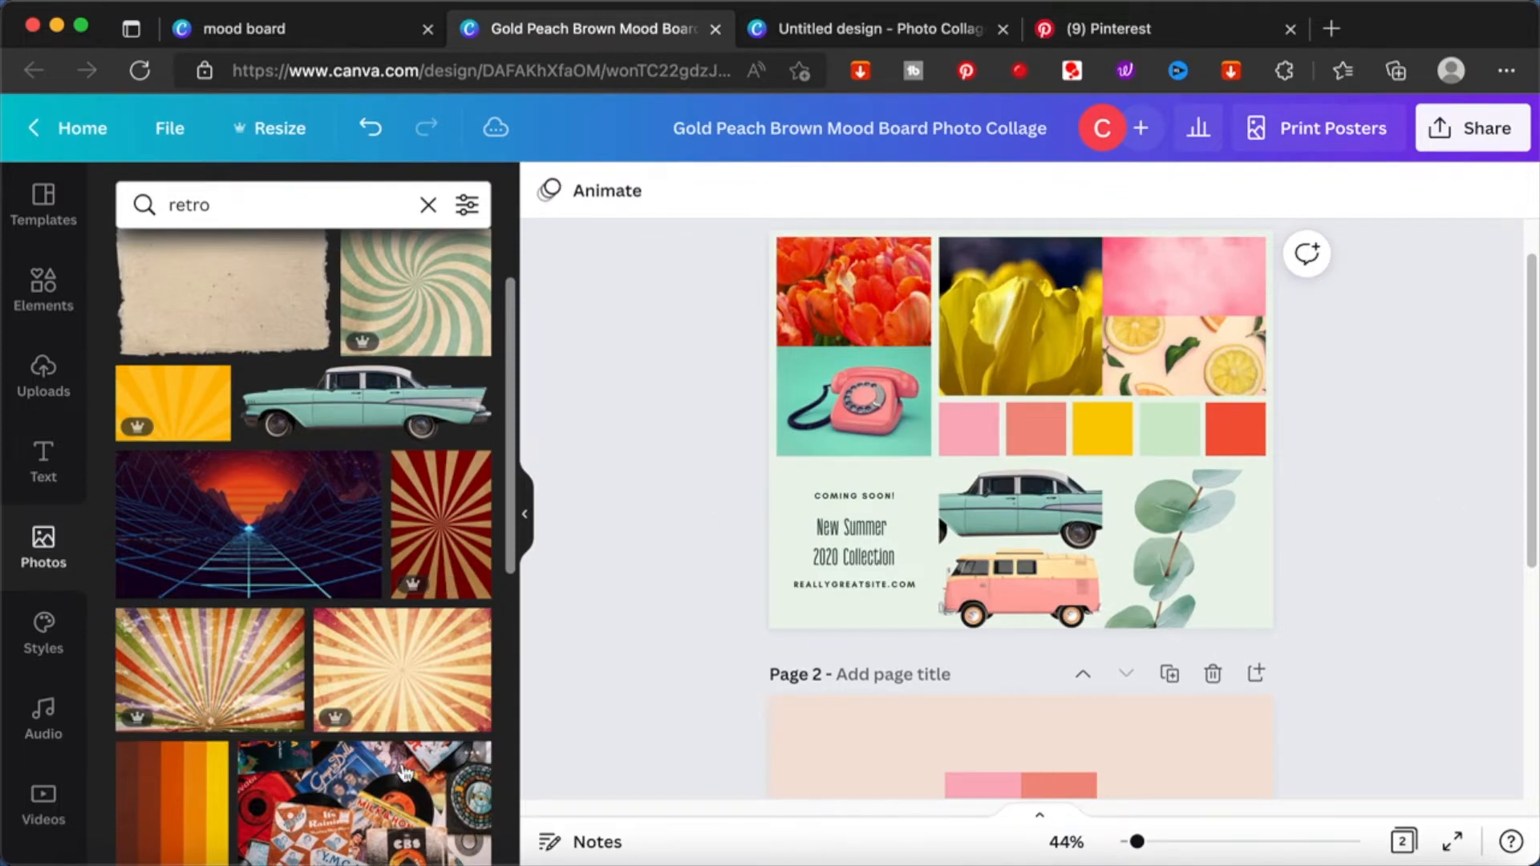
- Replace the pink watercolor above the citrus slices with the teal wavy pattern from a "retro background" photo search
{"action": "scroll", "coordinate": [402, 763], "scroll_direction": "down", "scroll_amount": 15}
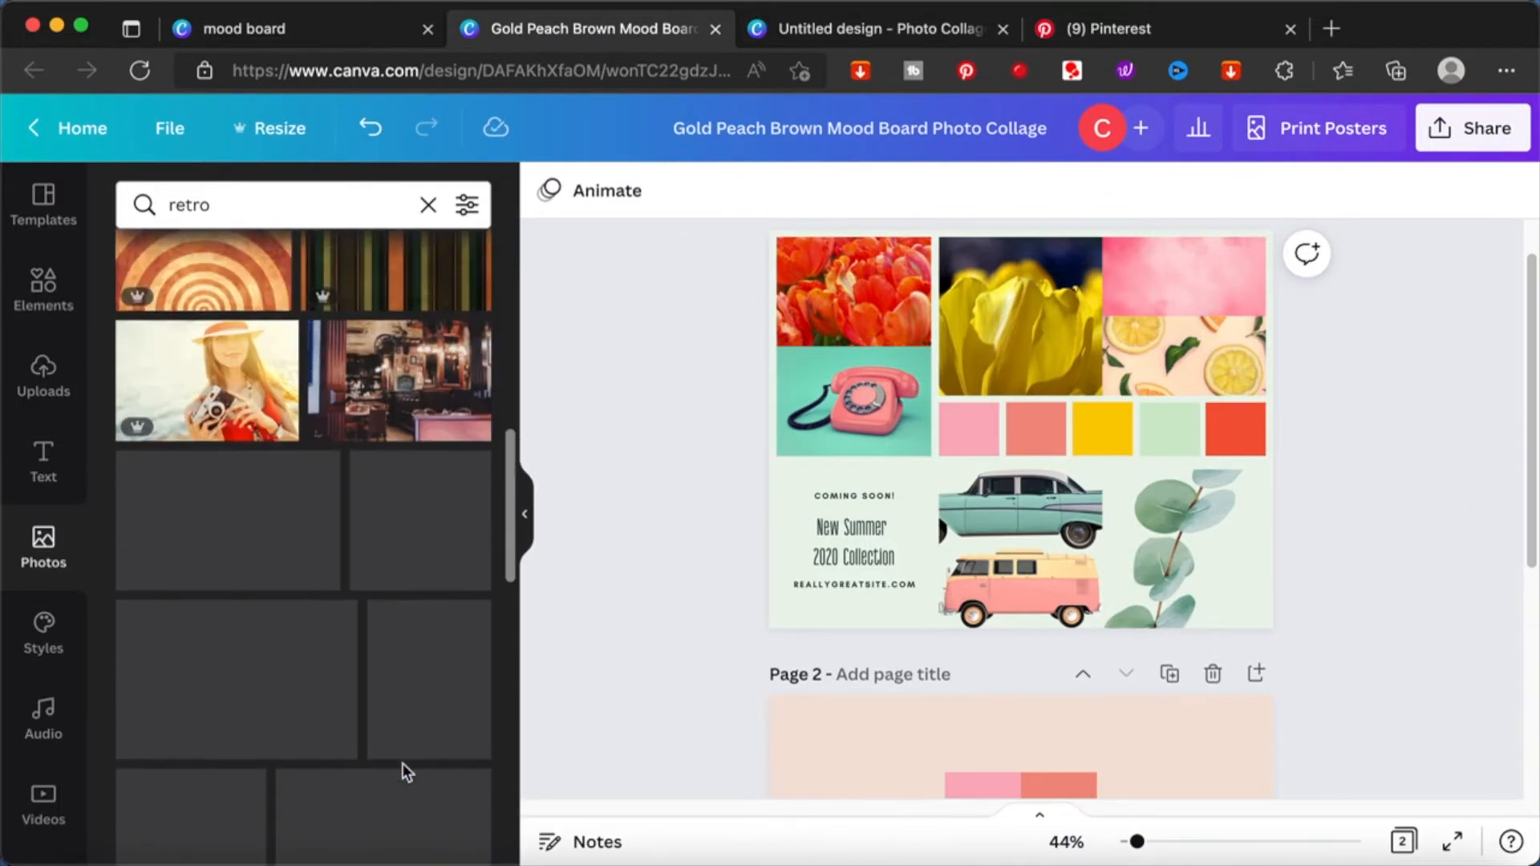
{"action": "scroll", "coordinate": [403, 766], "scroll_direction": "down", "scroll_amount": 2}
{"action": "scroll", "coordinate": [403, 771], "scroll_direction": "down", "scroll_amount": 1}
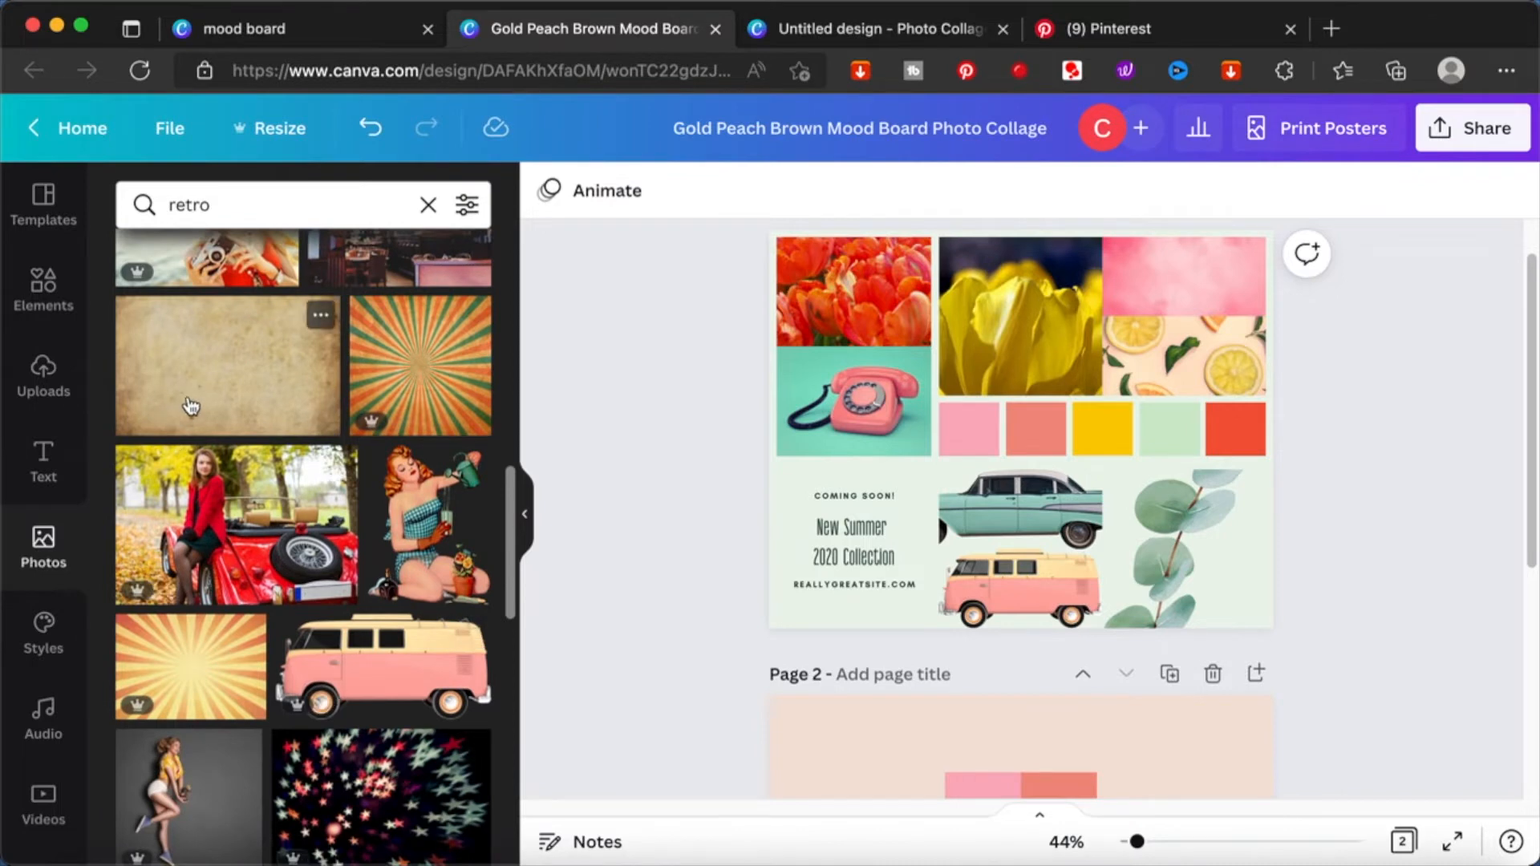
{"action": "left_click", "coordinate": [257, 194]}
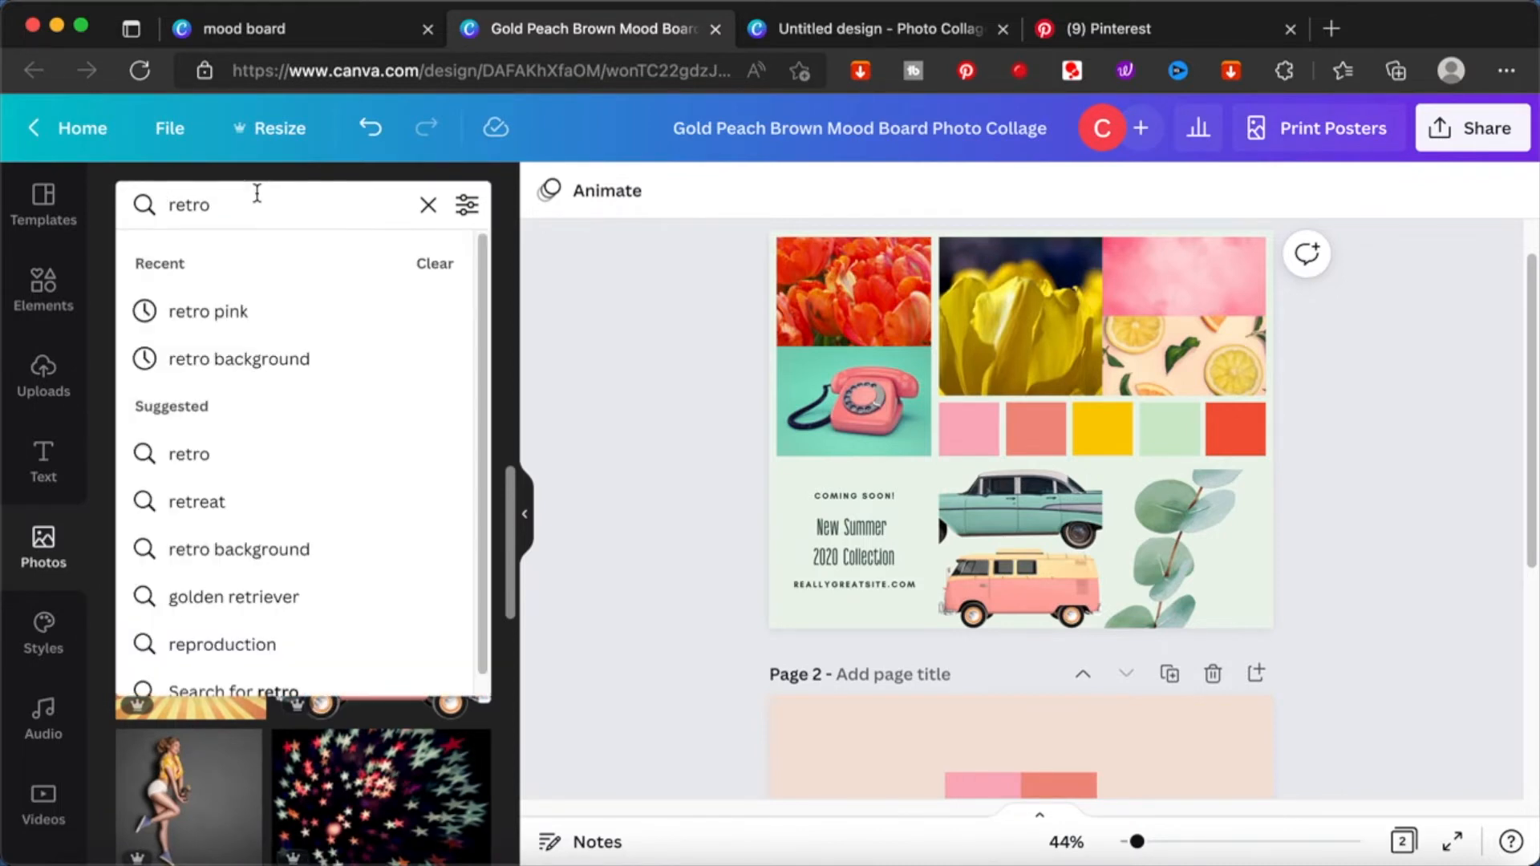
{"action": "left_click", "coordinate": [268, 198]}
{"action": "type", "text": "ba"}
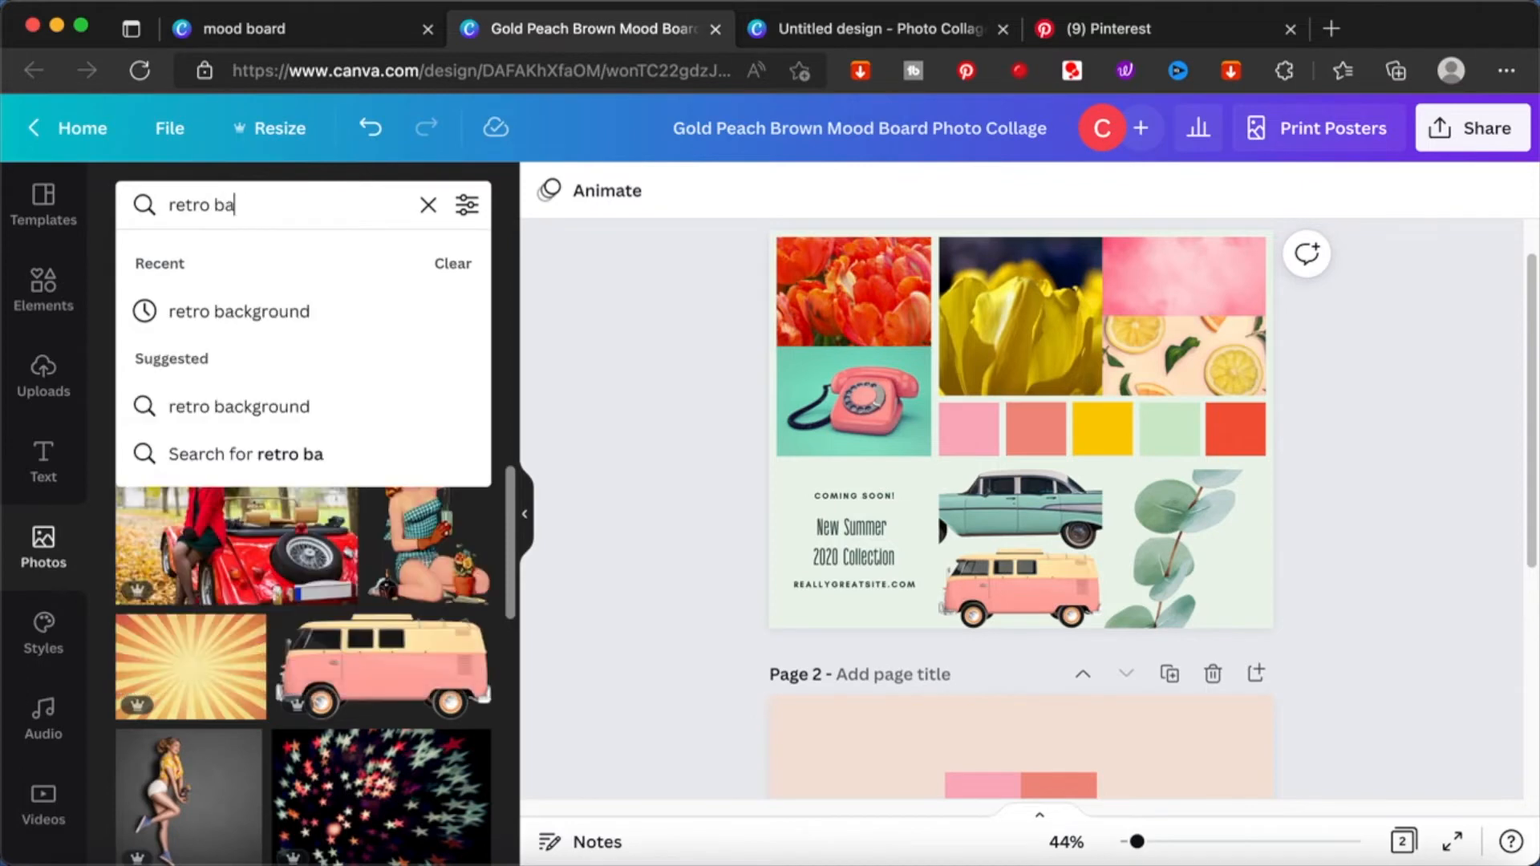
{"action": "type", "text": "ckground"}
{"action": "key", "text": "Return"}
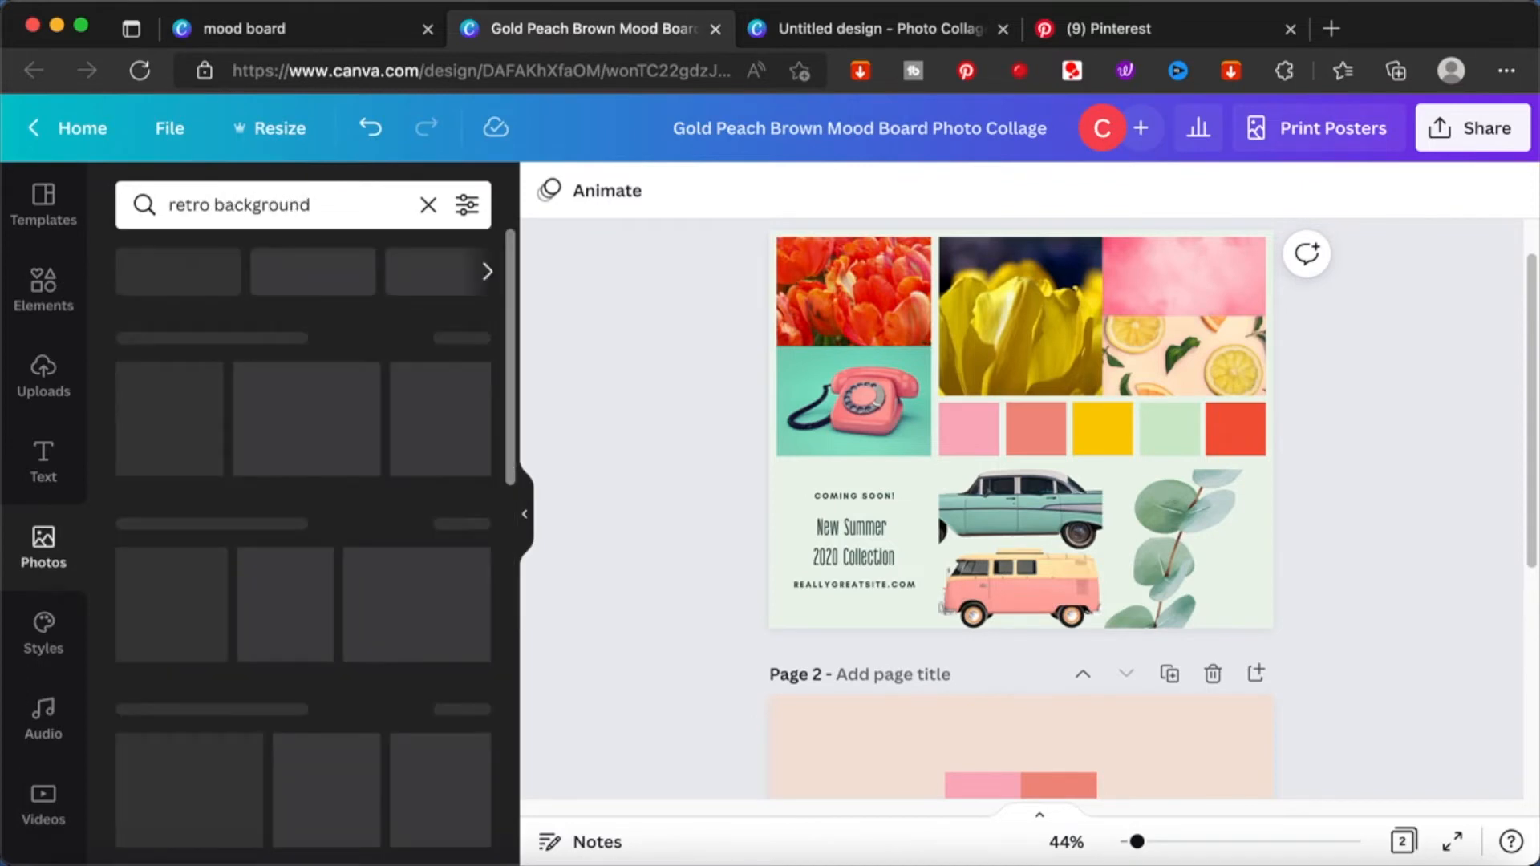
{"action": "scroll", "coordinate": [280, 622], "scroll_direction": "down", "scroll_amount": 5}
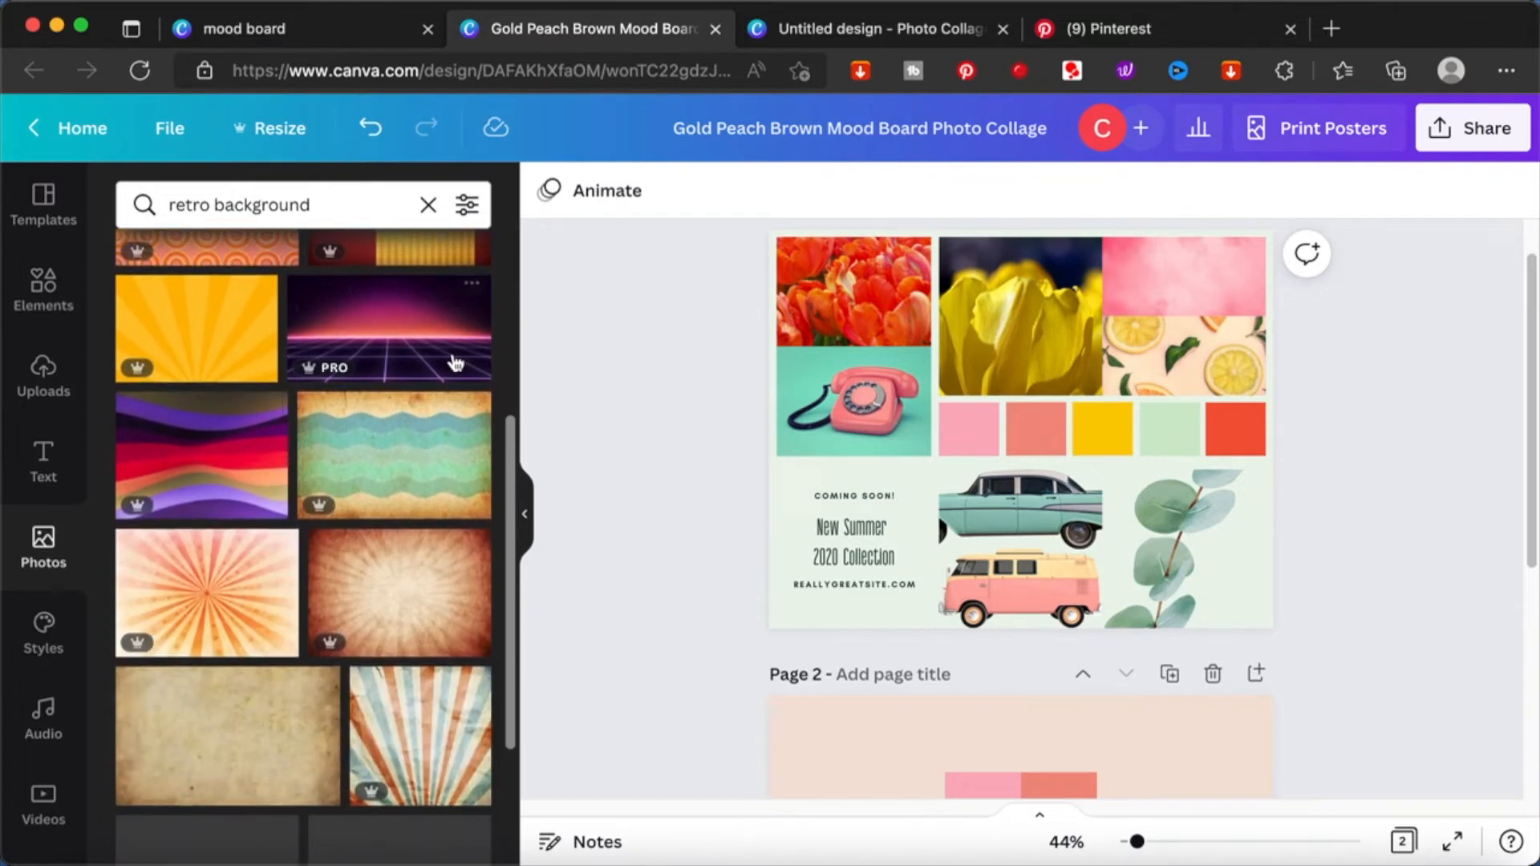
{"action": "left_click", "coordinate": [421, 469]}
{"action": "mouse_move", "coordinate": [1155, 388]}
{"action": "left_mouse_down"}
{"action": "mouse_move", "coordinate": [1227, 423]}
{"action": "mouse_move", "coordinate": [1216, 656]}
{"action": "mouse_move", "coordinate": [1227, 585]}
{"action": "mouse_move", "coordinate": [1035, 626]}
{"action": "mouse_move", "coordinate": [1016, 611]}
{"action": "mouse_move", "coordinate": [1072, 509]}
{"action": "mouse_move", "coordinate": [1182, 687]}
{"action": "mouse_move", "coordinate": [1051, 701]}
{"action": "mouse_move", "coordinate": [1062, 619]}
{"action": "mouse_move", "coordinate": [1227, 179]}
{"action": "mouse_move", "coordinate": [1223, 196]}
{"action": "left_mouse_up"}
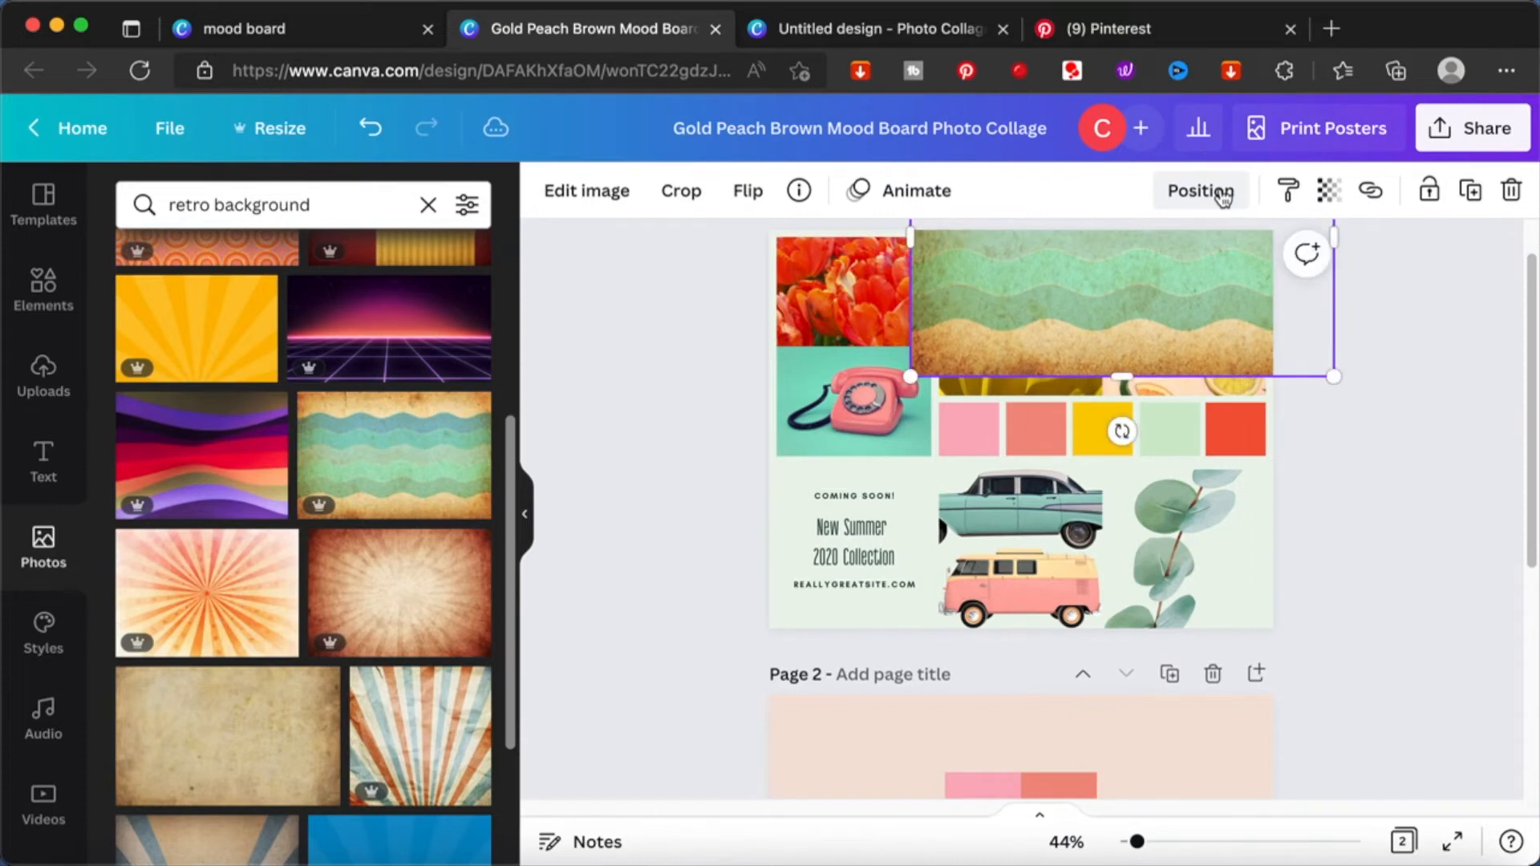
{"action": "mouse_move", "coordinate": [1190, 285]}
{"action": "left_mouse_down"}
{"action": "mouse_move", "coordinate": [1203, 320]}
{"action": "mouse_move", "coordinate": [1200, 302]}
{"action": "left_mouse_up"}
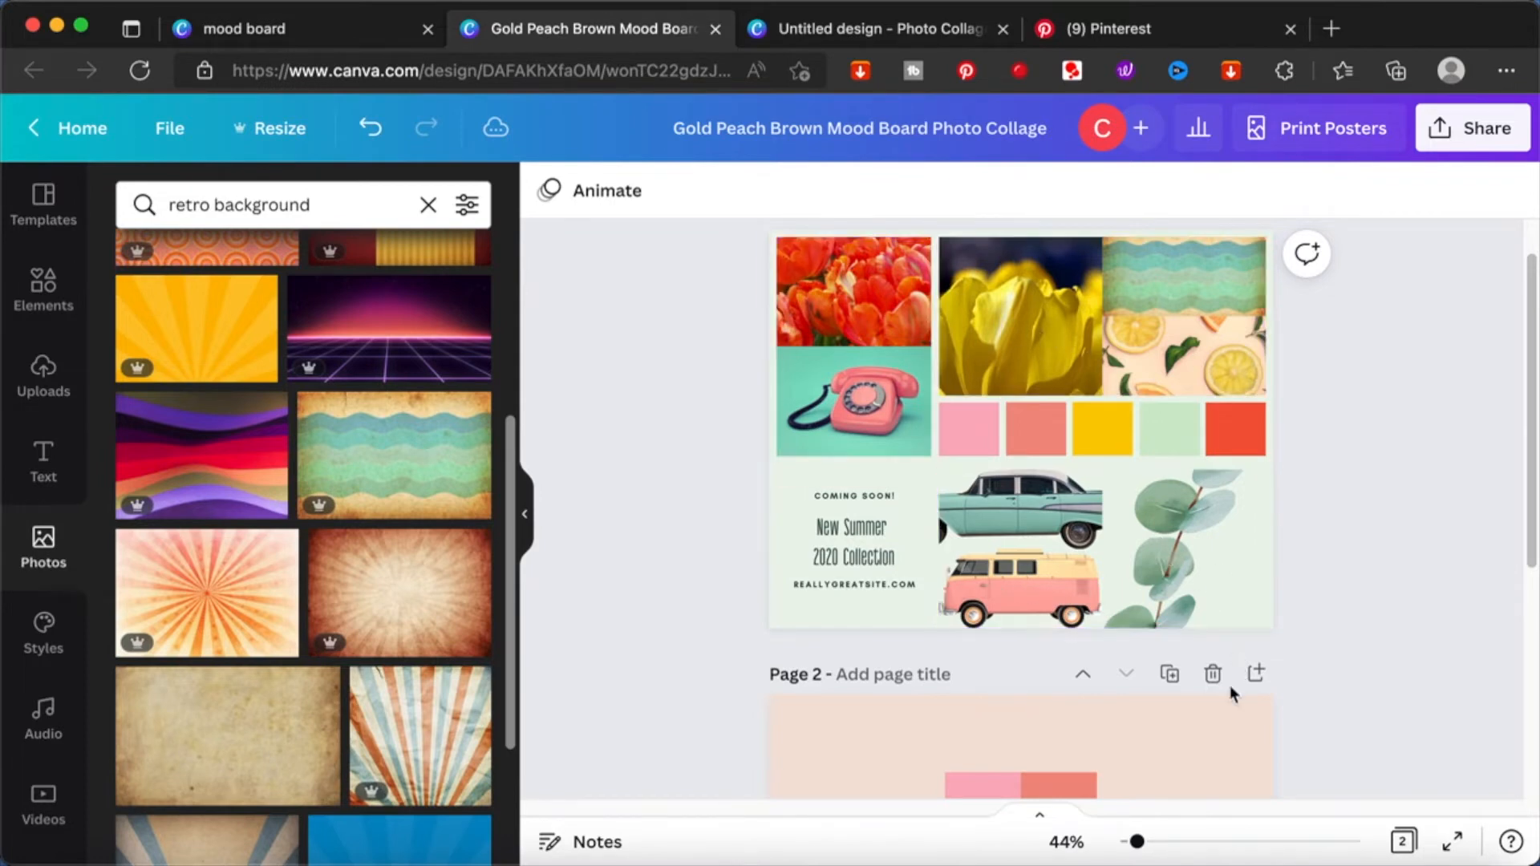
- Duplicate page 1 and, on the copy, remove the red tulips and coral telephone photos from their frames
{"action": "scroll", "coordinate": [1210, 393], "scroll_direction": "up", "scroll_amount": 2}
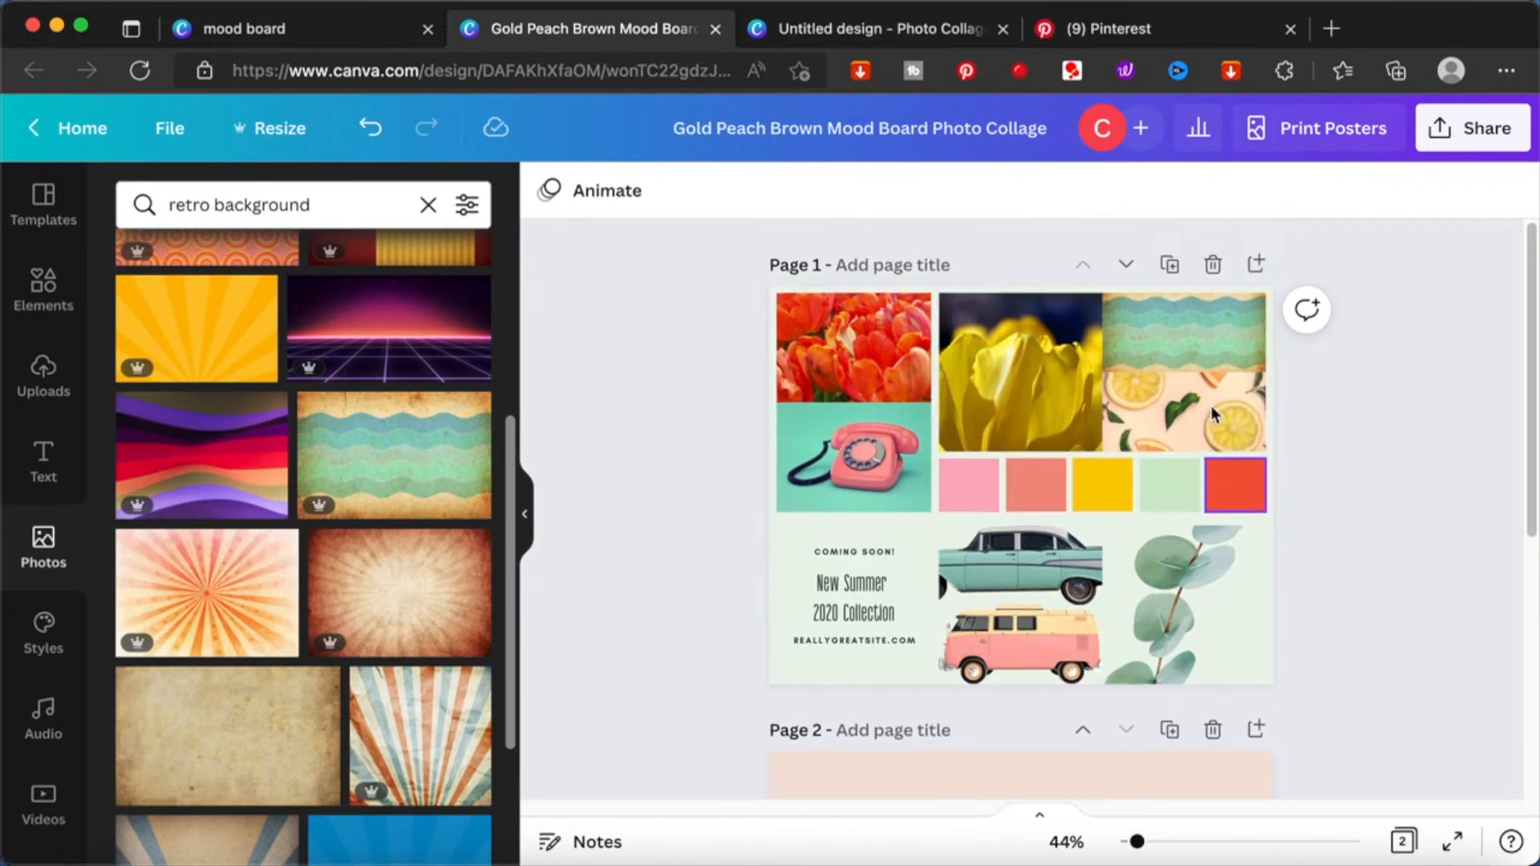
{"action": "left_click", "coordinate": [1170, 264]}
{"action": "left_click", "coordinate": [816, 327]}
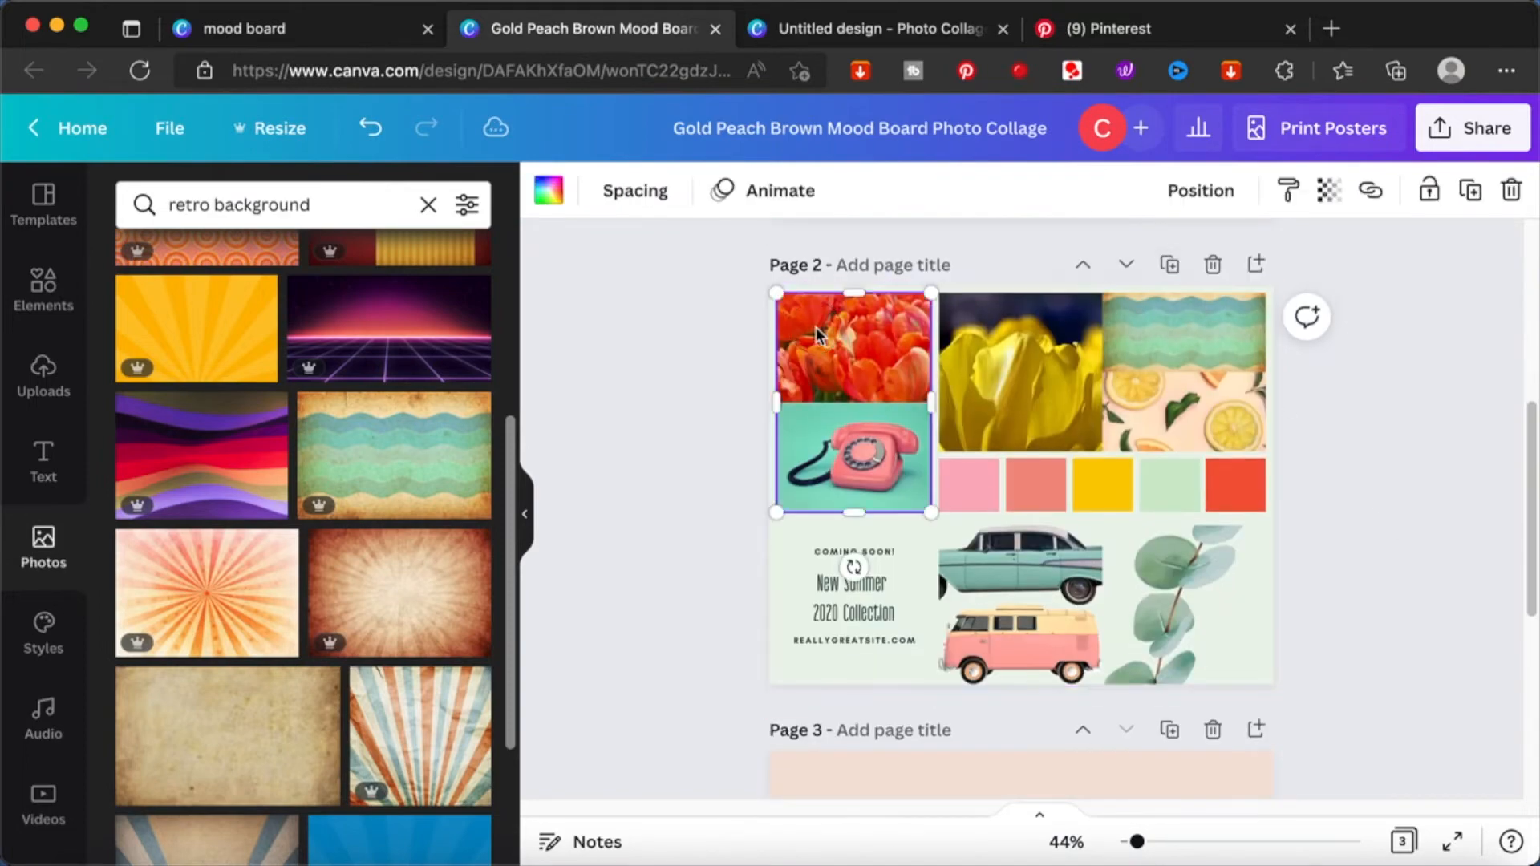
{"action": "key", "text": "Delete"}
{"action": "left_click", "coordinate": [791, 447]}
{"action": "key", "text": "Delete"}
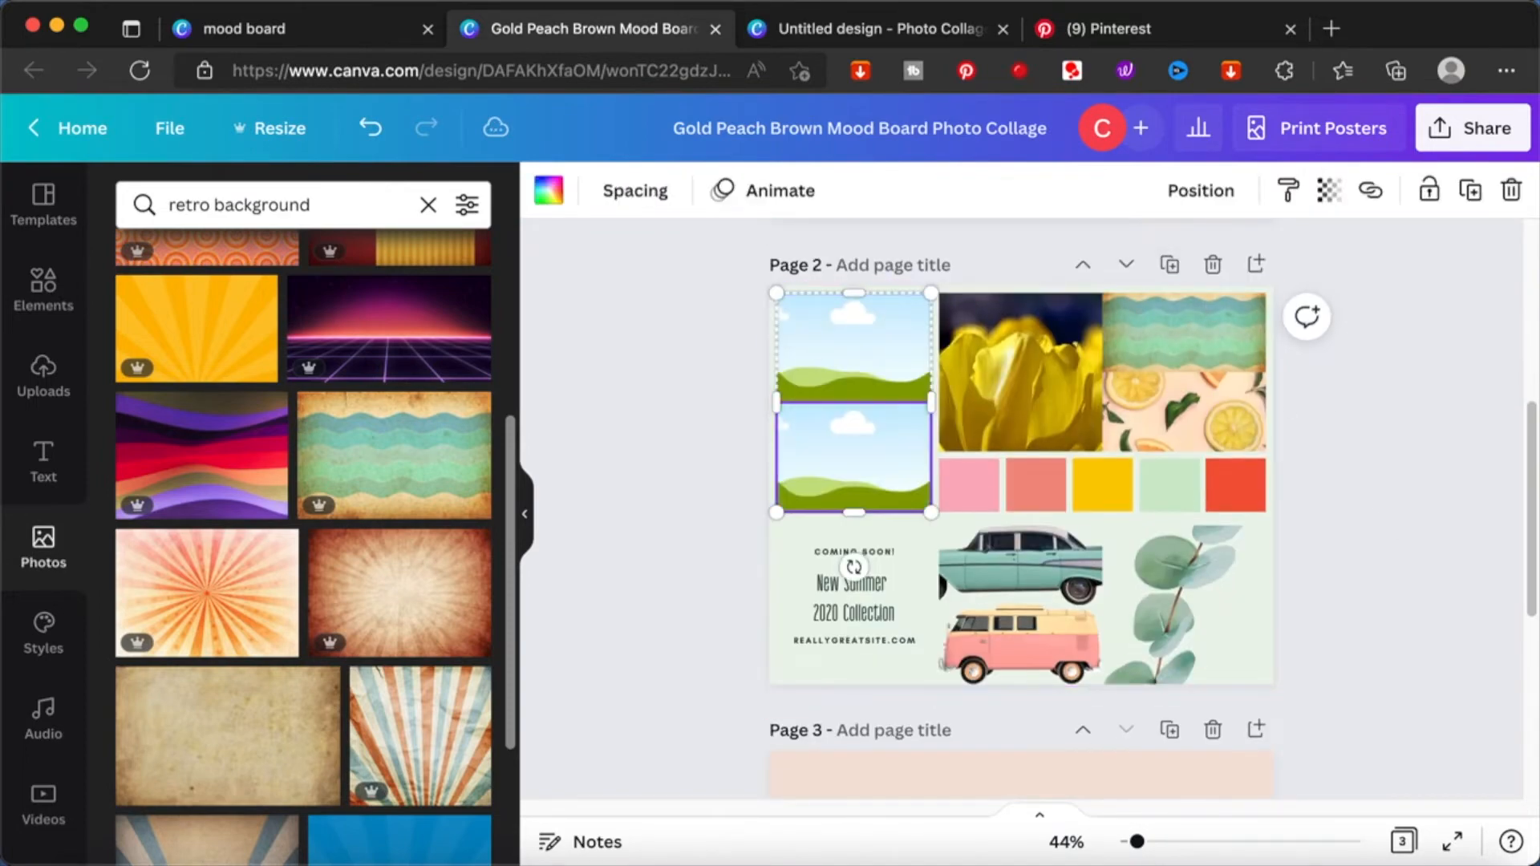
- Remove the yellow tulip, wavy pattern and citrus slices photos from their frames on page 2
{"action": "left_click", "coordinate": [983, 424]}
{"action": "key", "text": "Delete"}
{"action": "left_click", "coordinate": [1176, 371]}
{"action": "key", "text": "Delete"}
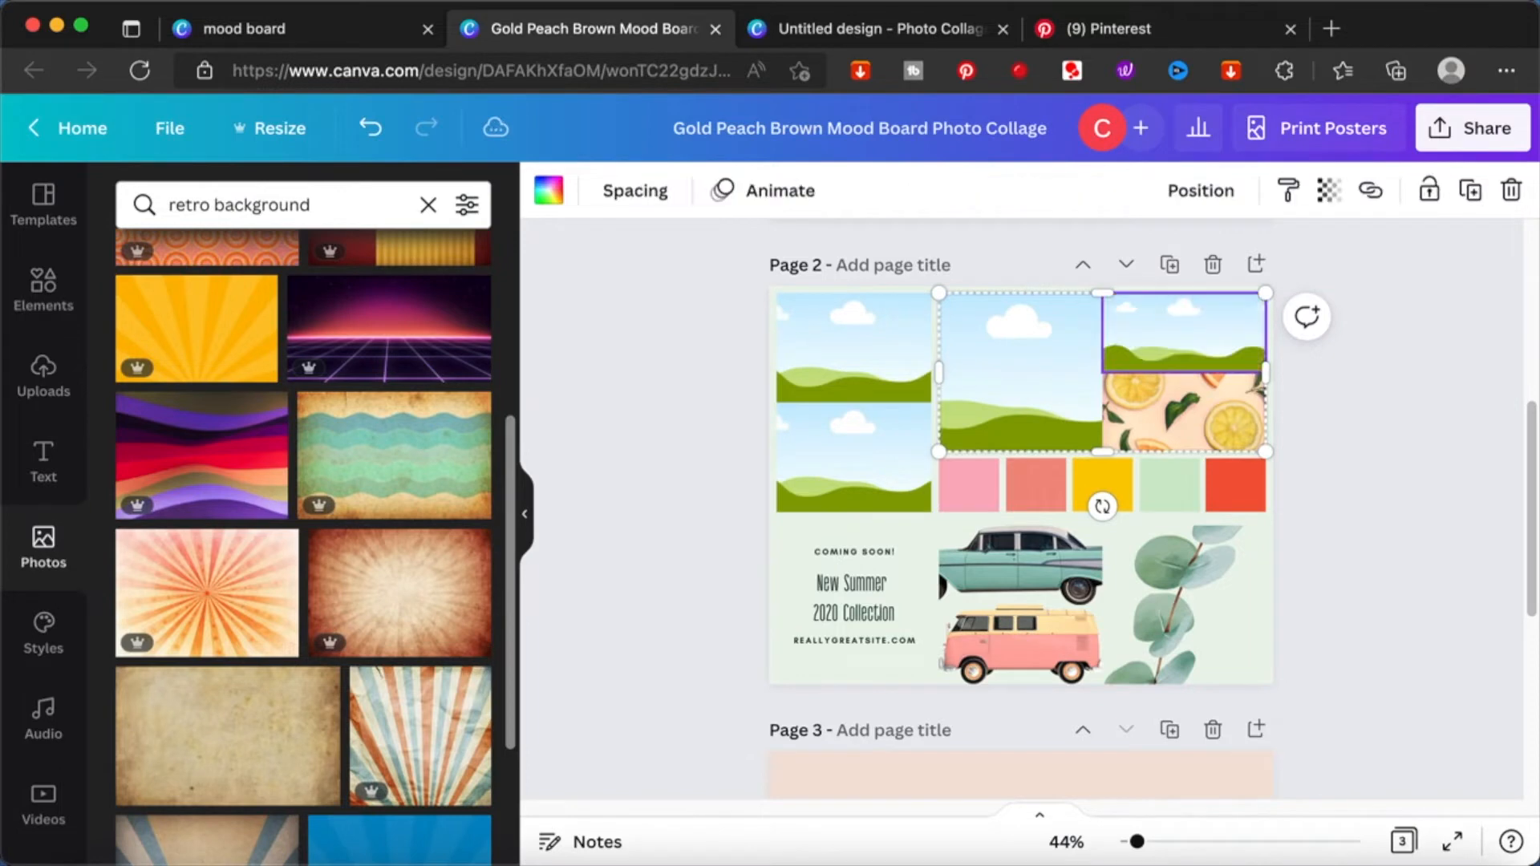
{"action": "left_click", "coordinate": [1190, 399]}
{"action": "key", "text": "Delete"}
- Empty the three lower frames on page 2 by removing the eucalyptus, classic car and van photos
{"action": "left_click", "coordinate": [1187, 606]}
{"action": "key", "text": "Delete"}
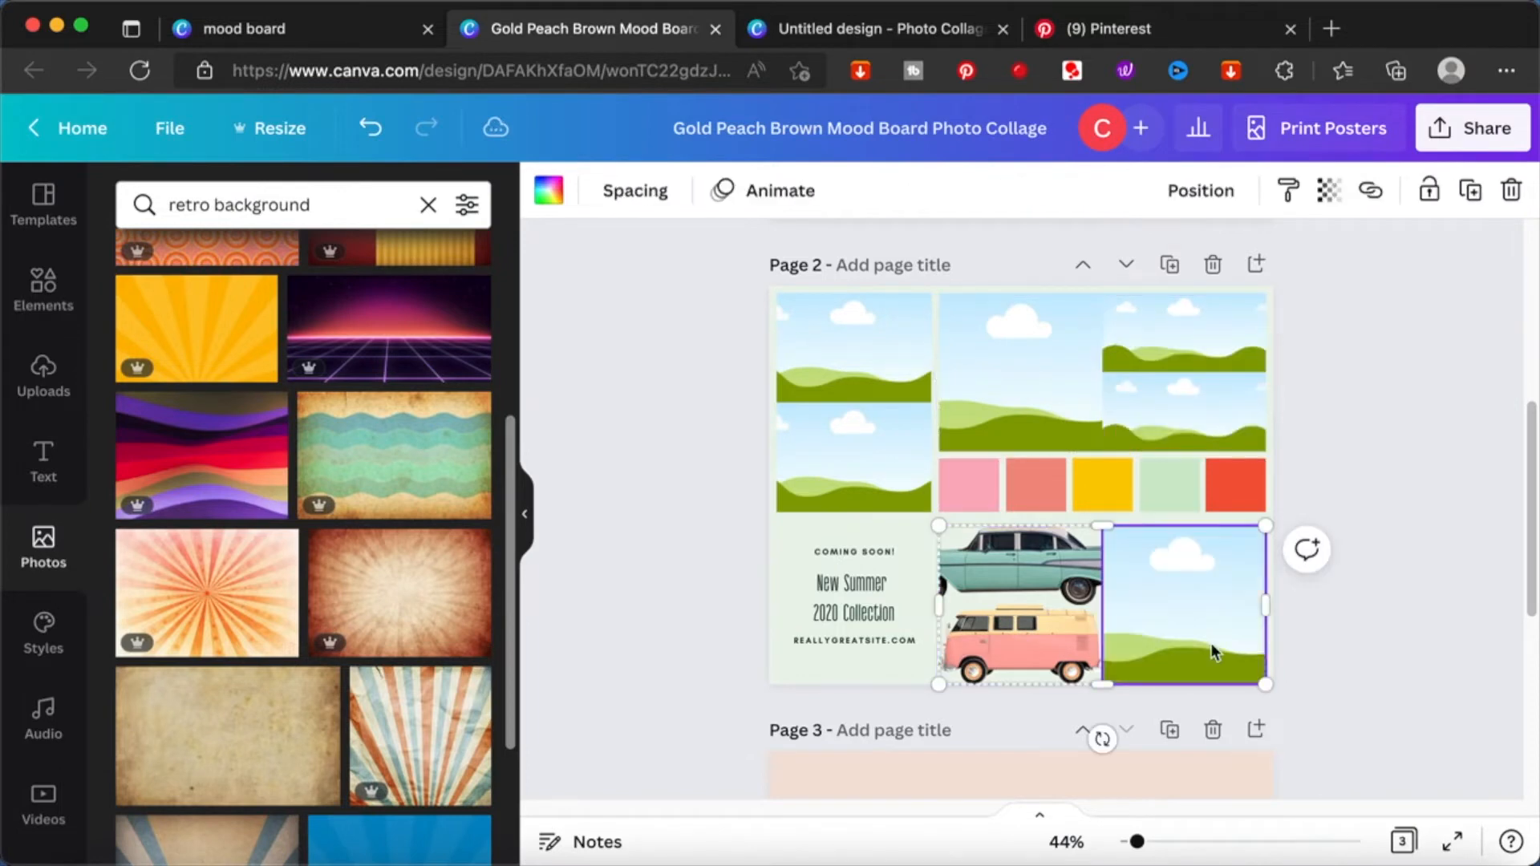
{"action": "left_click", "coordinate": [1054, 598]}
{"action": "key", "text": "Delete"}
{"action": "left_click", "coordinate": [1033, 643]}
{"action": "key", "text": "Delete"}
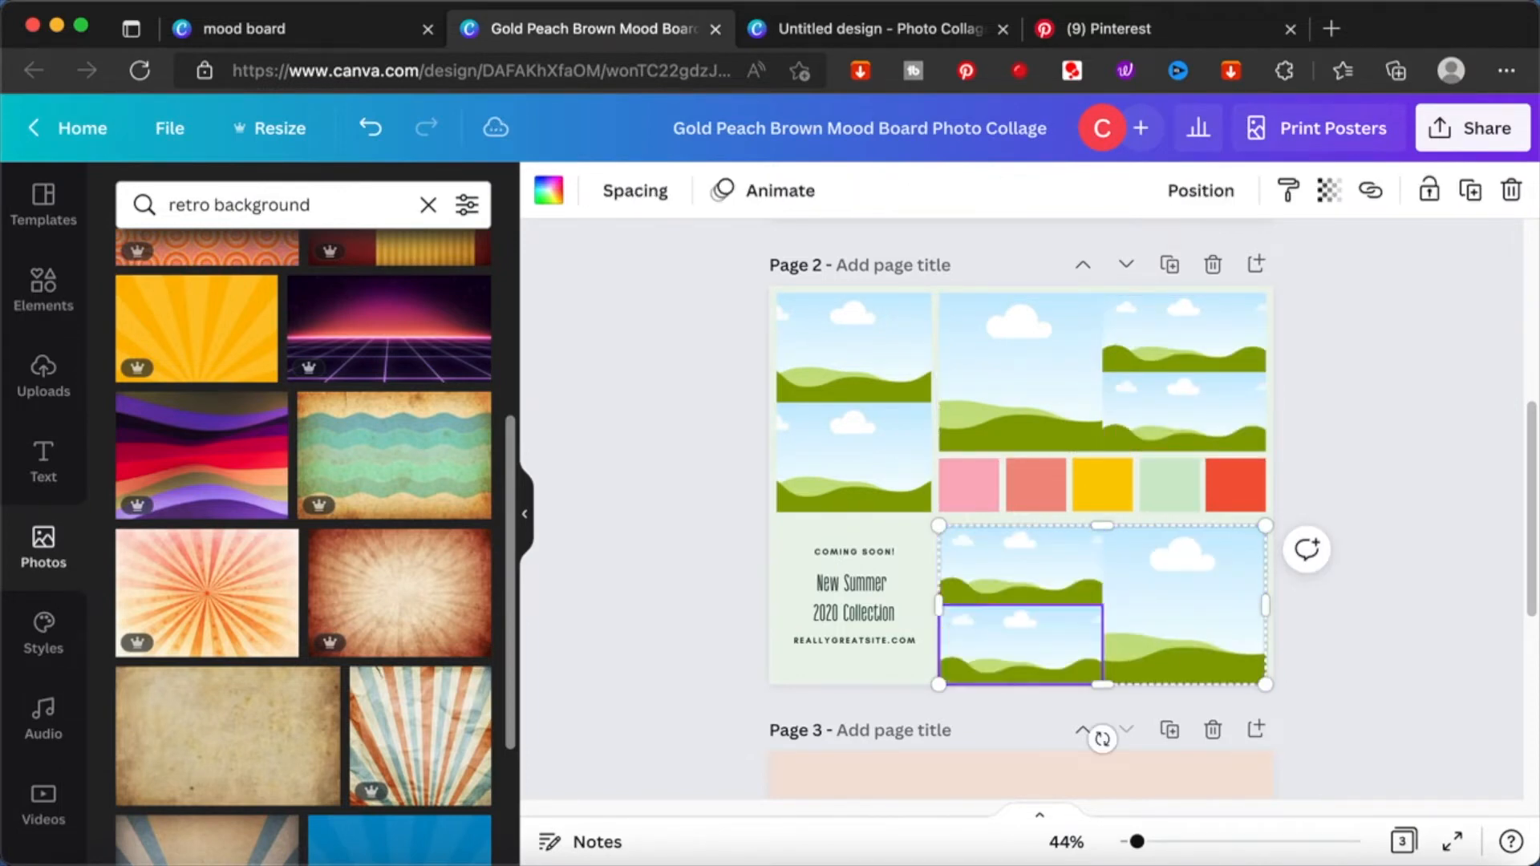
{"action": "left_click", "coordinate": [1448, 458]}
- Select page 2's heading text, then switch to Pinterest and look through the "vibrant font types" pins for a font
{"action": "scroll", "coordinate": [1449, 458], "scroll_direction": "up", "scroll_amount": 5}
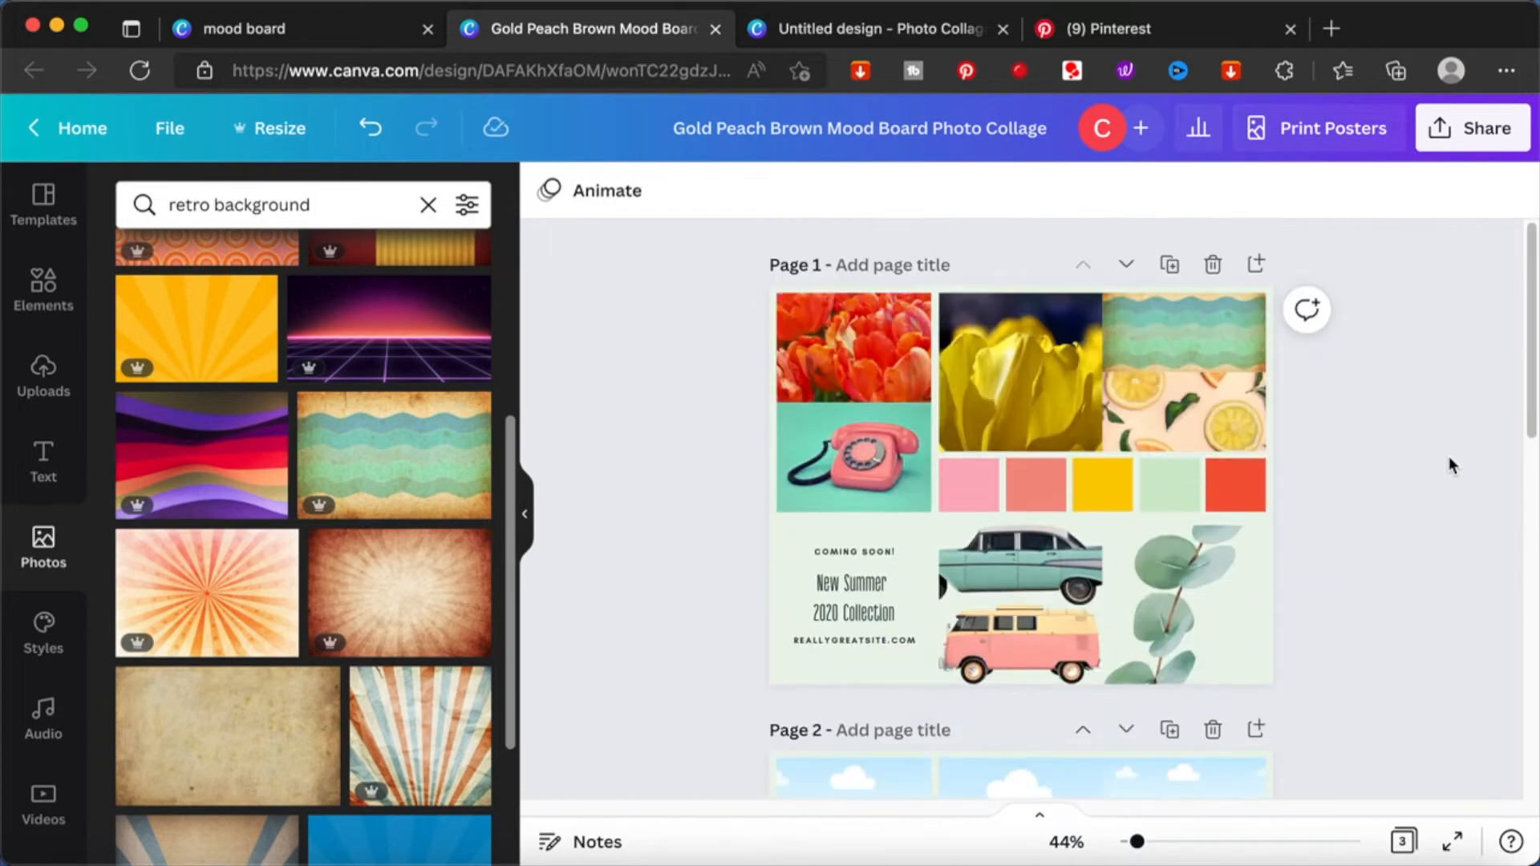
{"action": "scroll", "coordinate": [1449, 455], "scroll_direction": "down", "scroll_amount": 5}
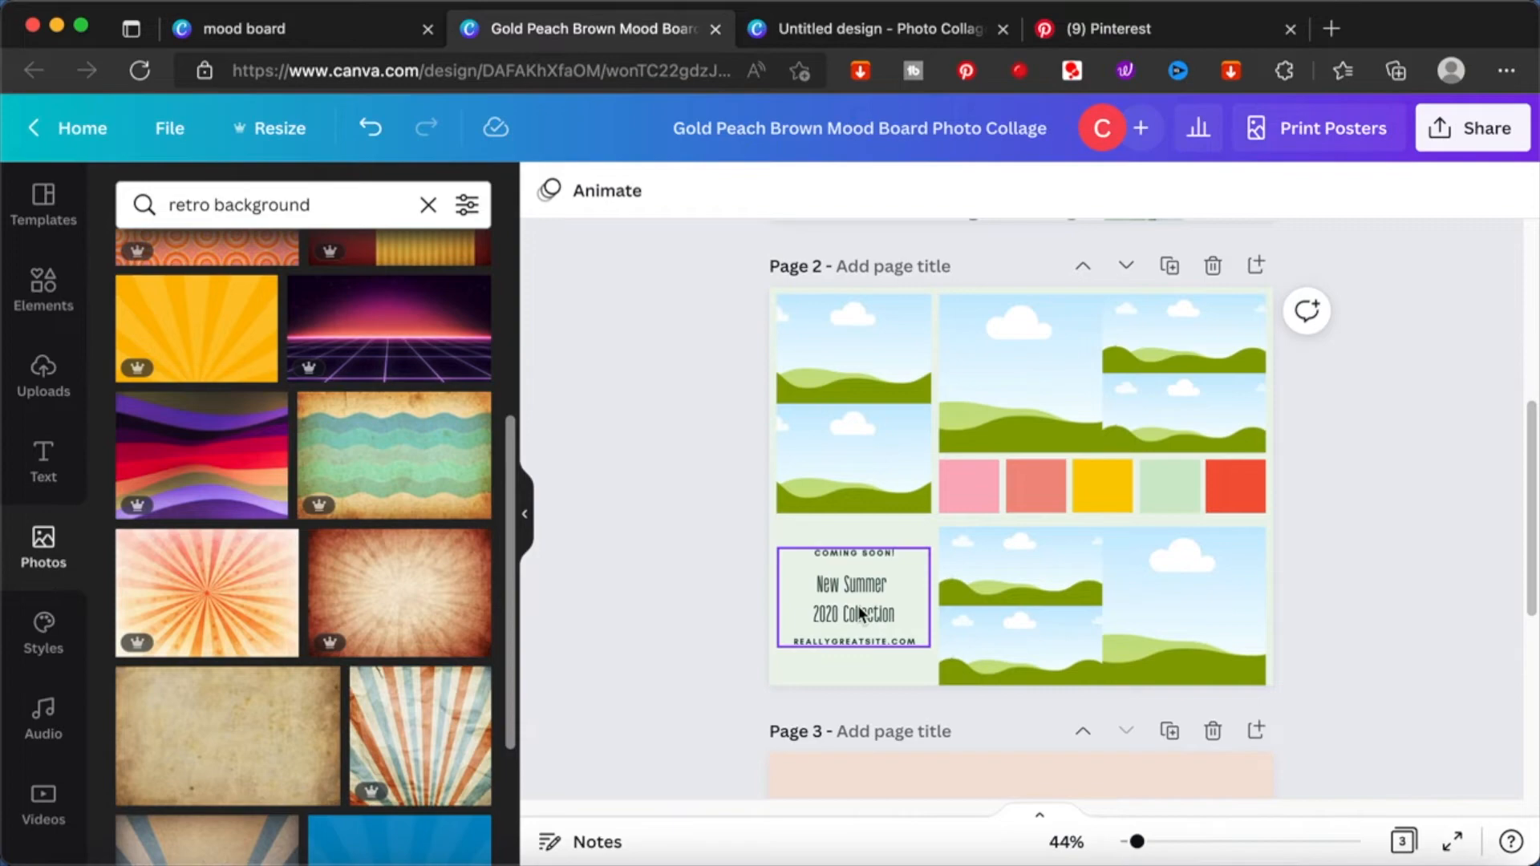
{"action": "left_click", "coordinate": [860, 615]}
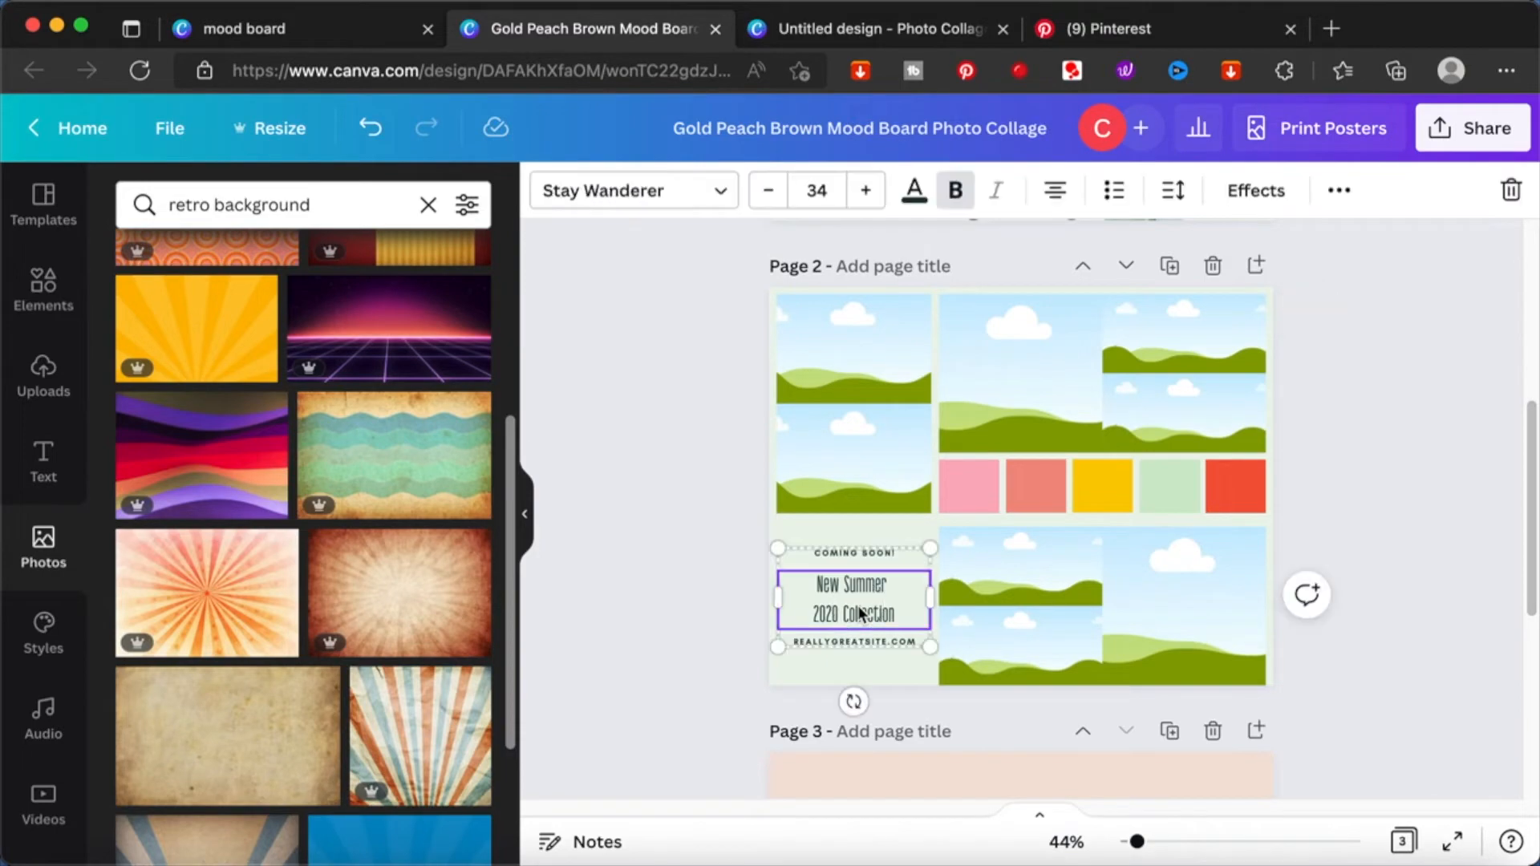
{"action": "left_click", "coordinate": [1123, 28]}
{"action": "scroll", "coordinate": [758, 537], "scroll_direction": "down", "scroll_amount": 5}
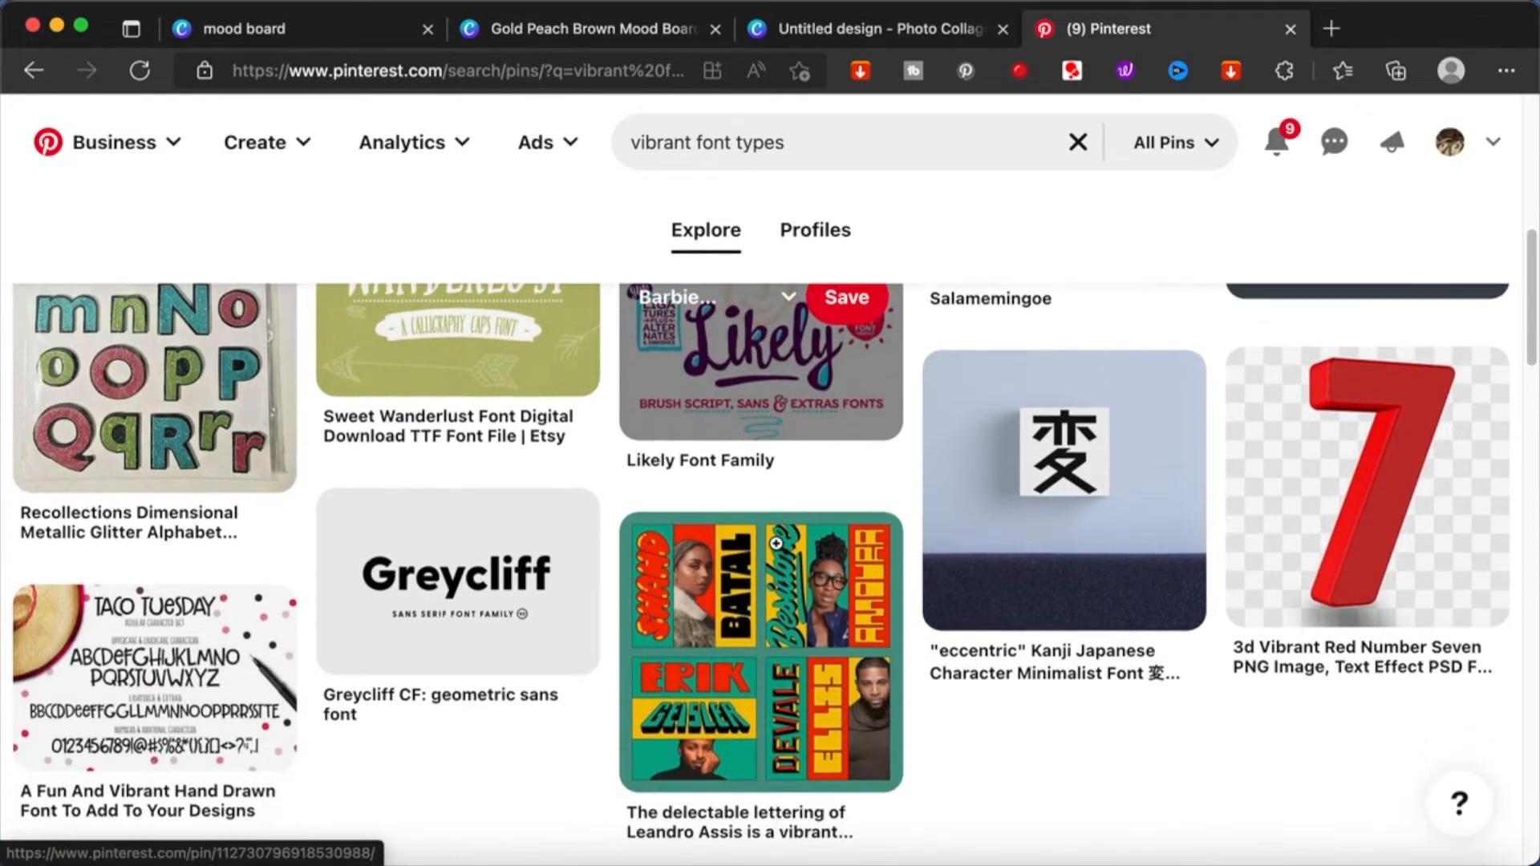
{"action": "scroll", "coordinate": [776, 543], "scroll_direction": "down", "scroll_amount": 1}
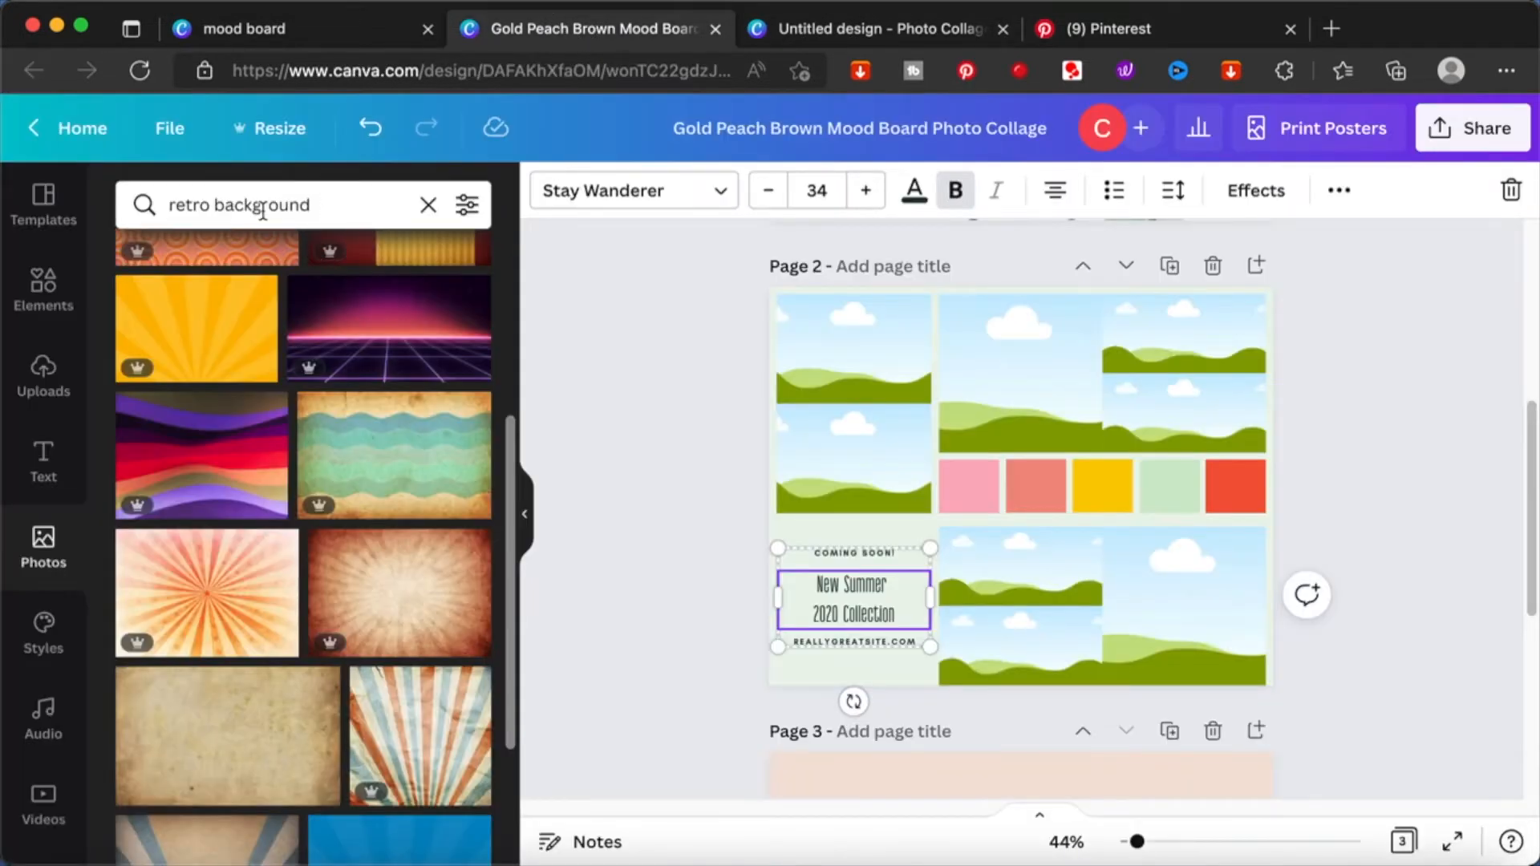
- Switch back to the Canva design and set the "New Summer 2020 Collection" heading on page 2 in Greycliff
{"action": "left_click", "coordinate": [577, 199]}
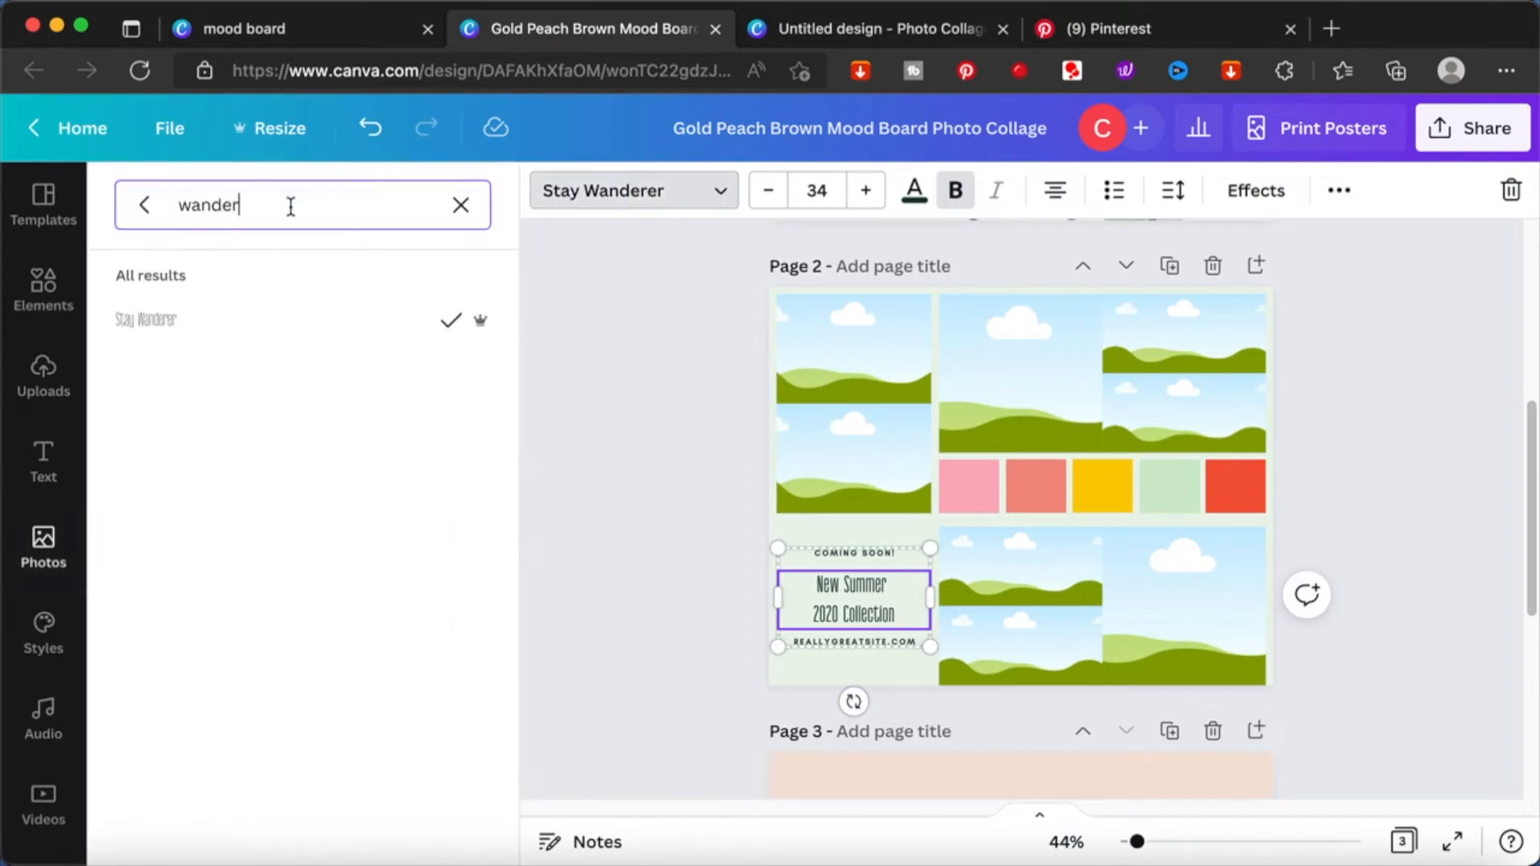
{"action": "key", "text": "super+a"}
{"action": "type", "text": "gr"}
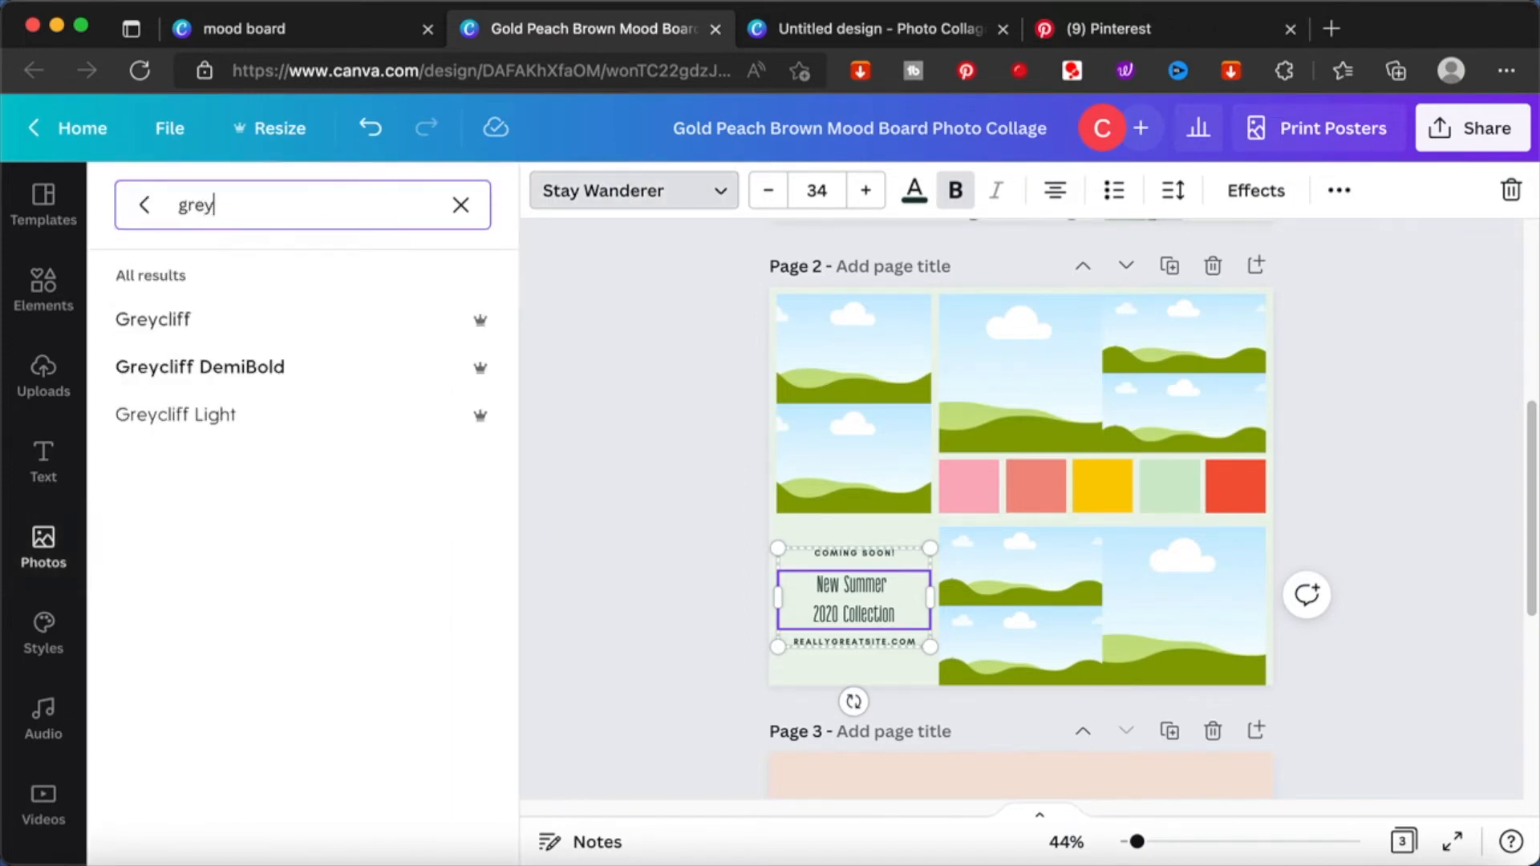
{"action": "left_click", "coordinate": [170, 327]}
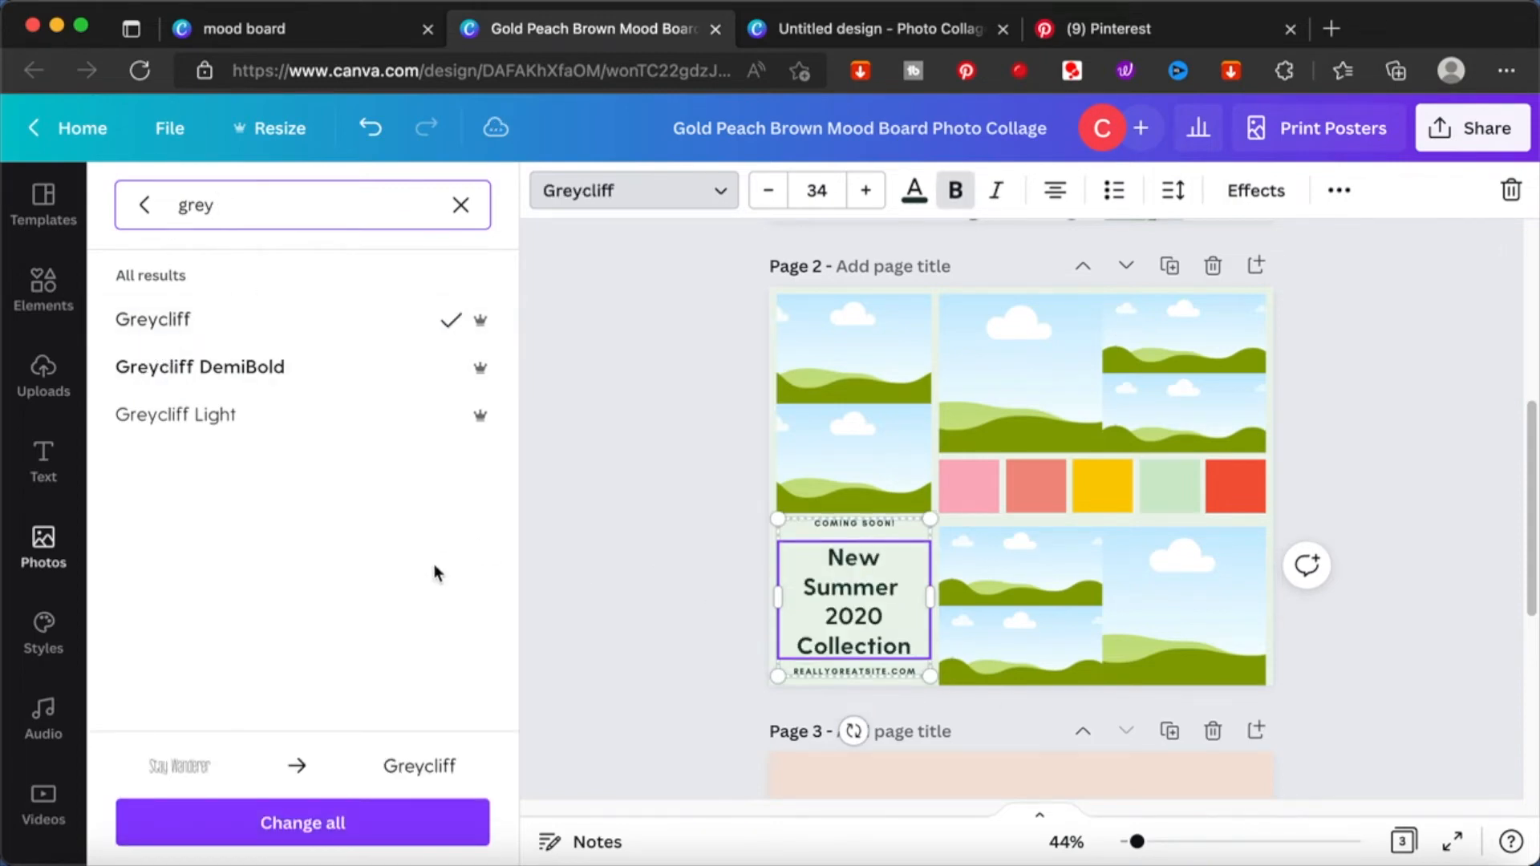
- Set the website line and the "COMING SOON!" line on page 2 in the Greycliff Light font
{"action": "left_click", "coordinate": [845, 670]}
{"action": "left_click", "coordinate": [245, 417]}
{"action": "left_click", "coordinate": [863, 523]}
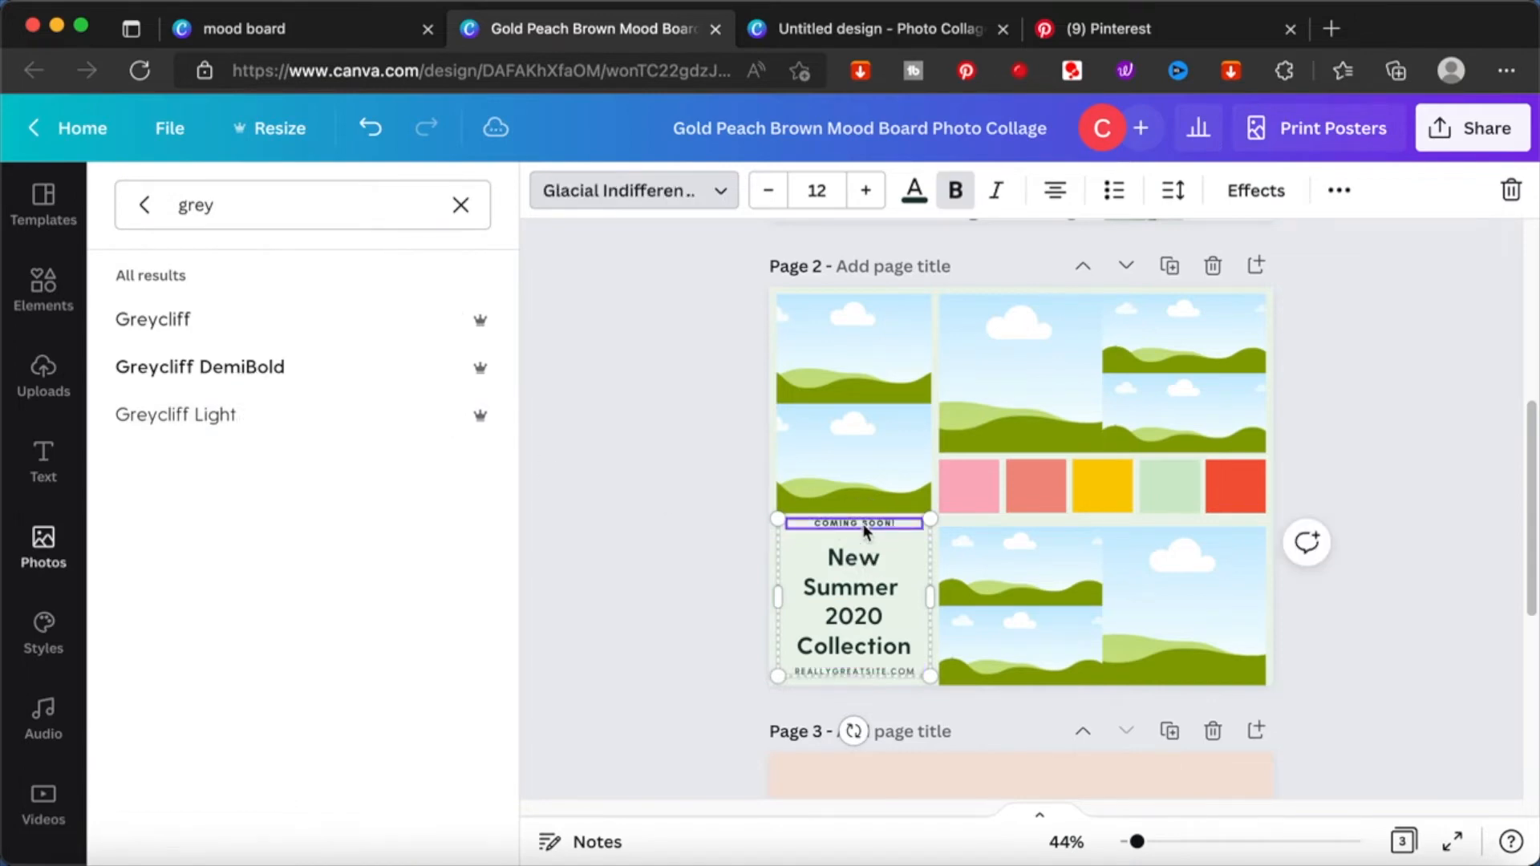
{"action": "left_click", "coordinate": [204, 414]}
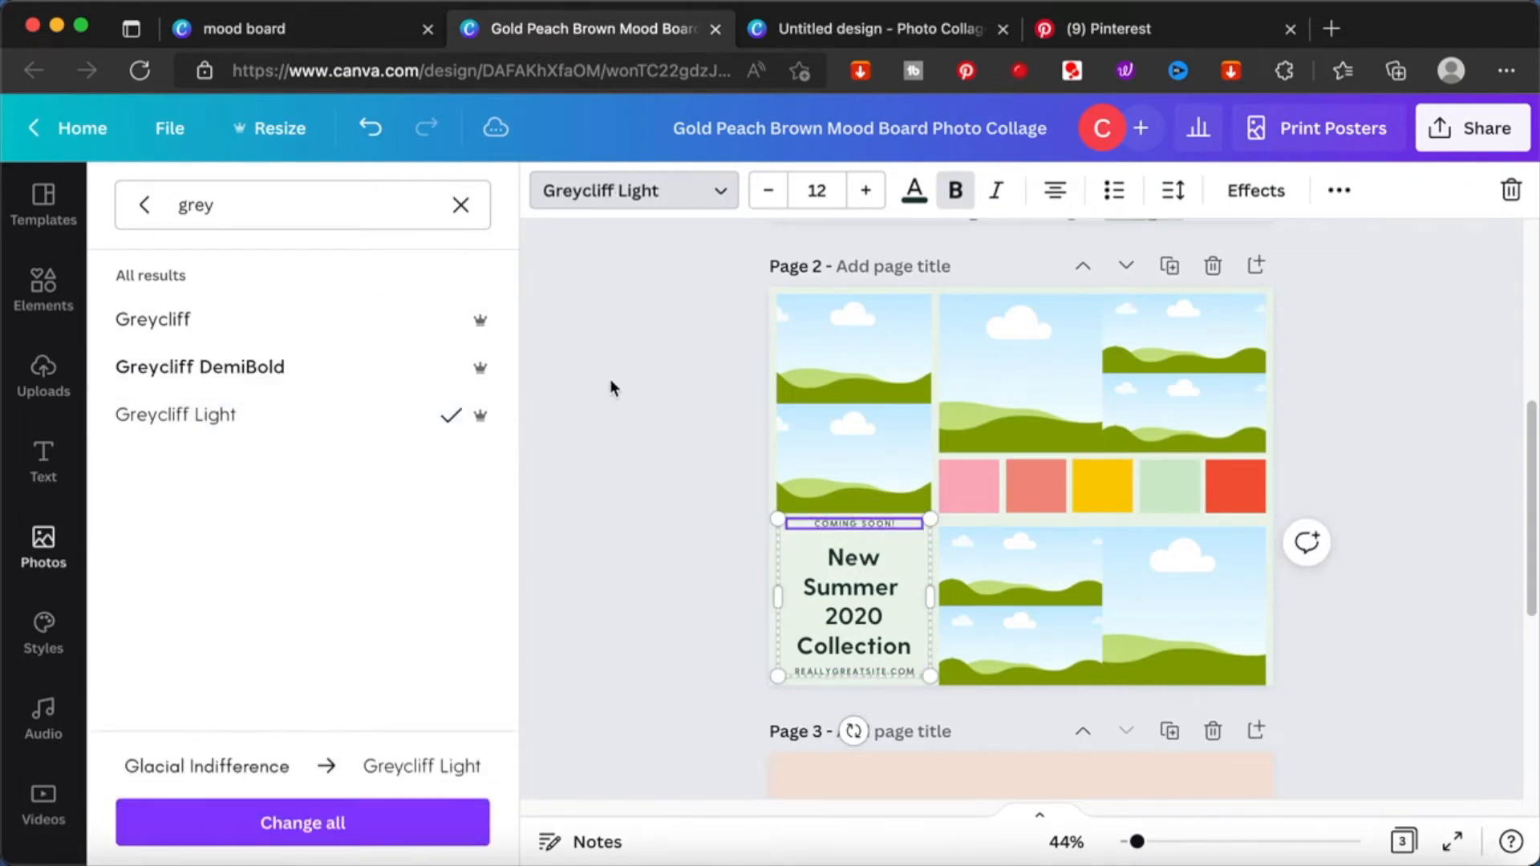
{"action": "left_click", "coordinate": [610, 385]}
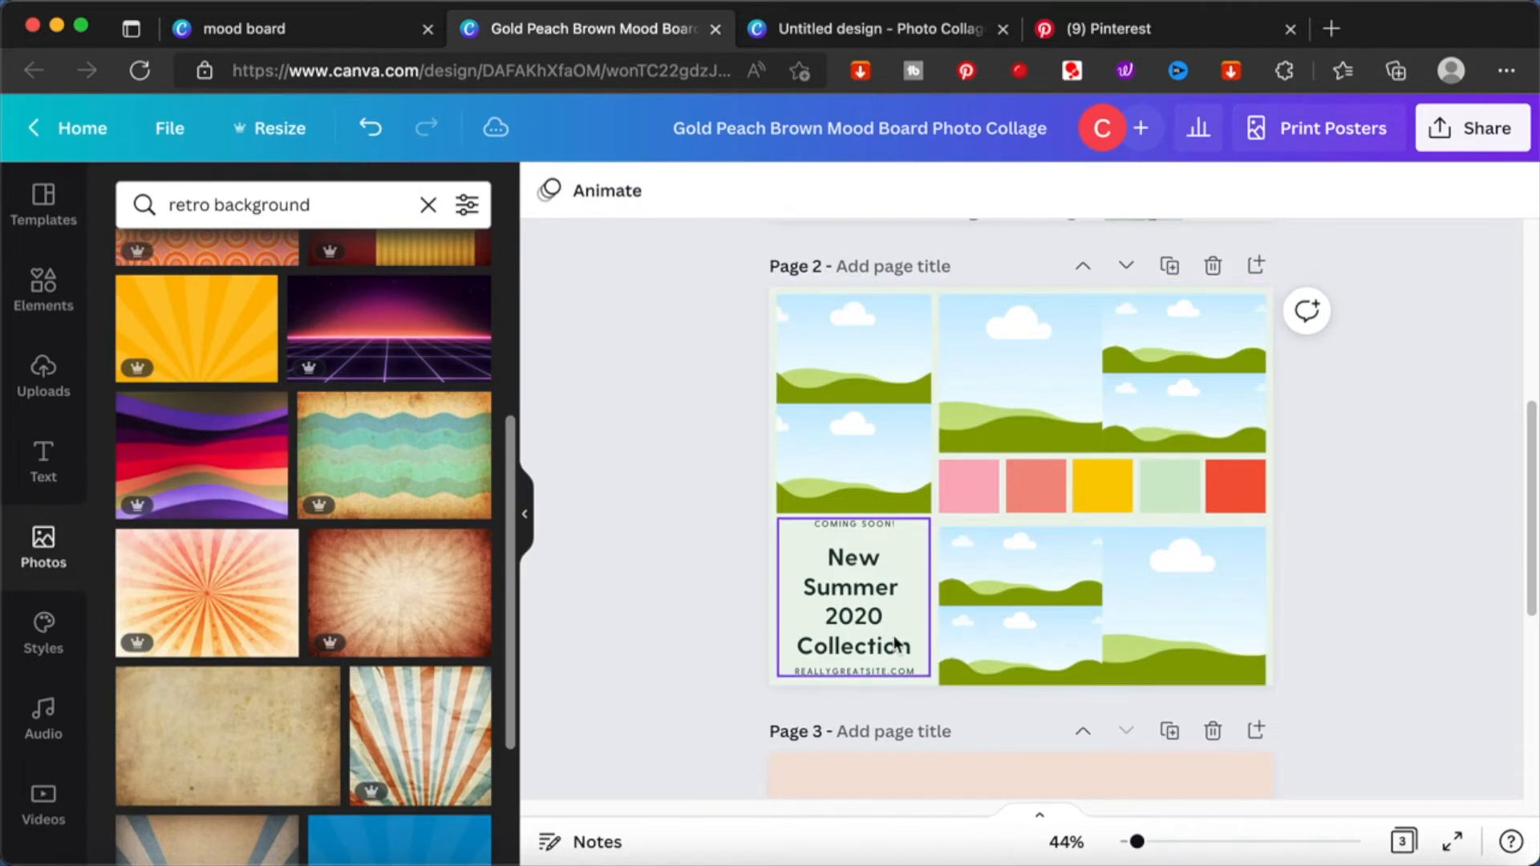
{"action": "scroll", "coordinate": [1368, 547], "scroll_direction": "up", "scroll_amount": 3}
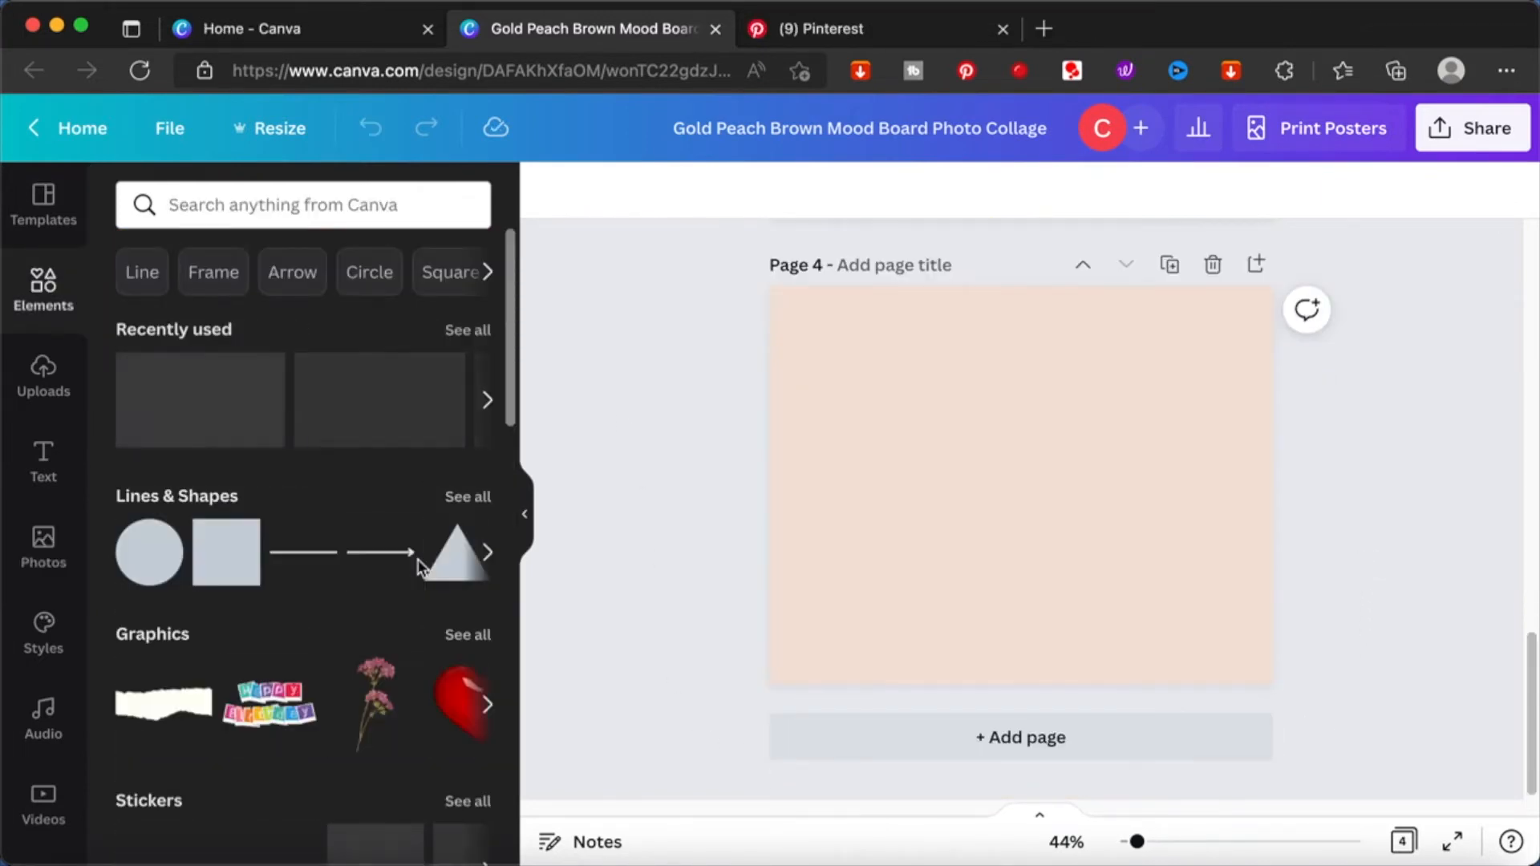
- Look through the full Grids collection and fill blank page 4 with the seven-cell grid that has one large lower-right cell
{"action": "scroll", "coordinate": [418, 568], "scroll_direction": "down", "scroll_amount": 3}
{"action": "scroll", "coordinate": [418, 568], "scroll_direction": "down", "scroll_amount": 12}
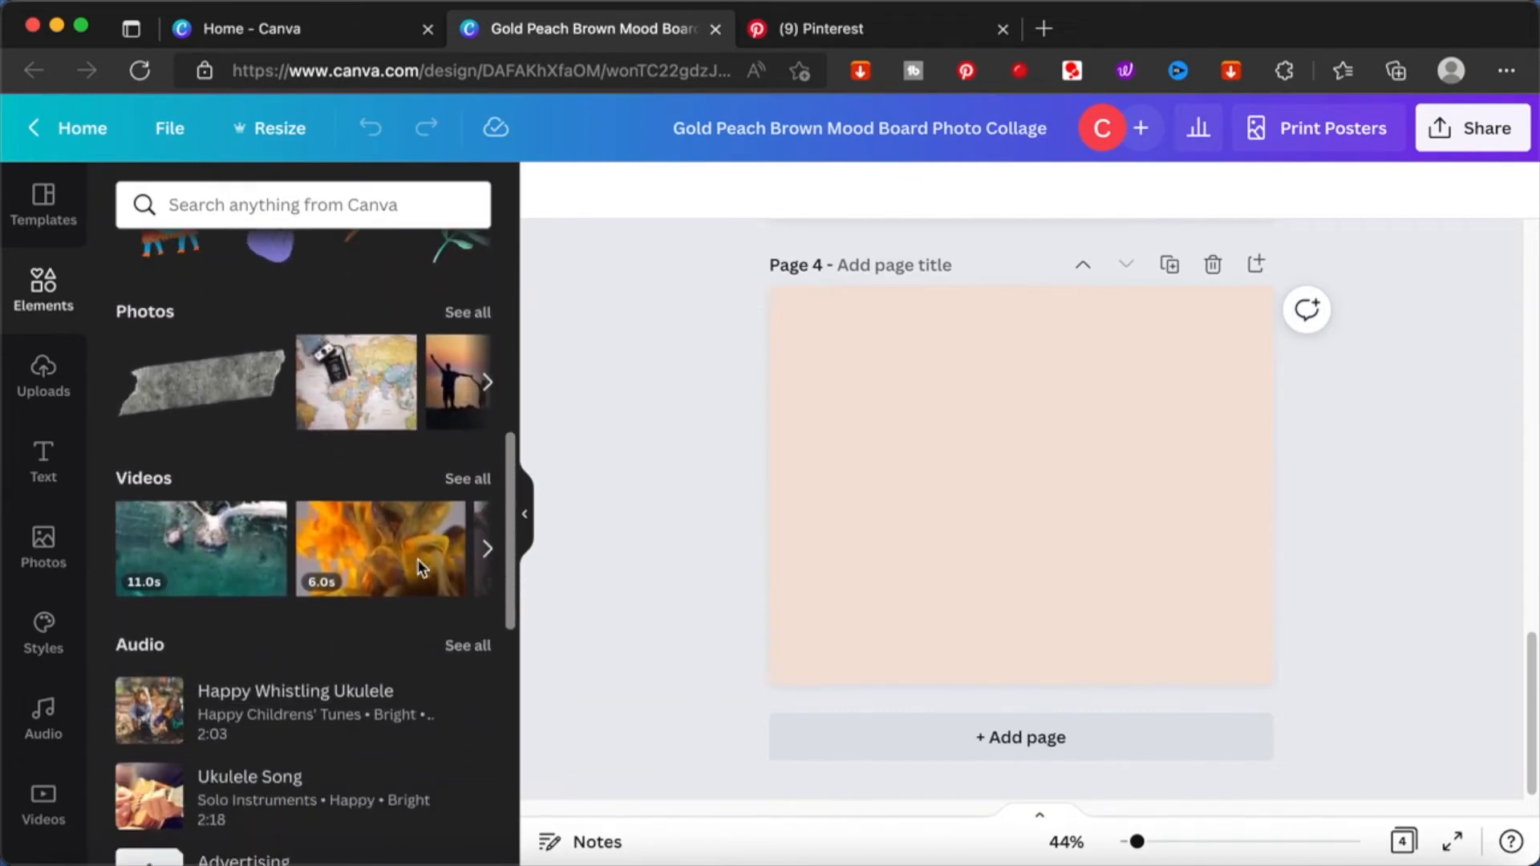
{"action": "scroll", "coordinate": [420, 569], "scroll_direction": "down", "scroll_amount": 3}
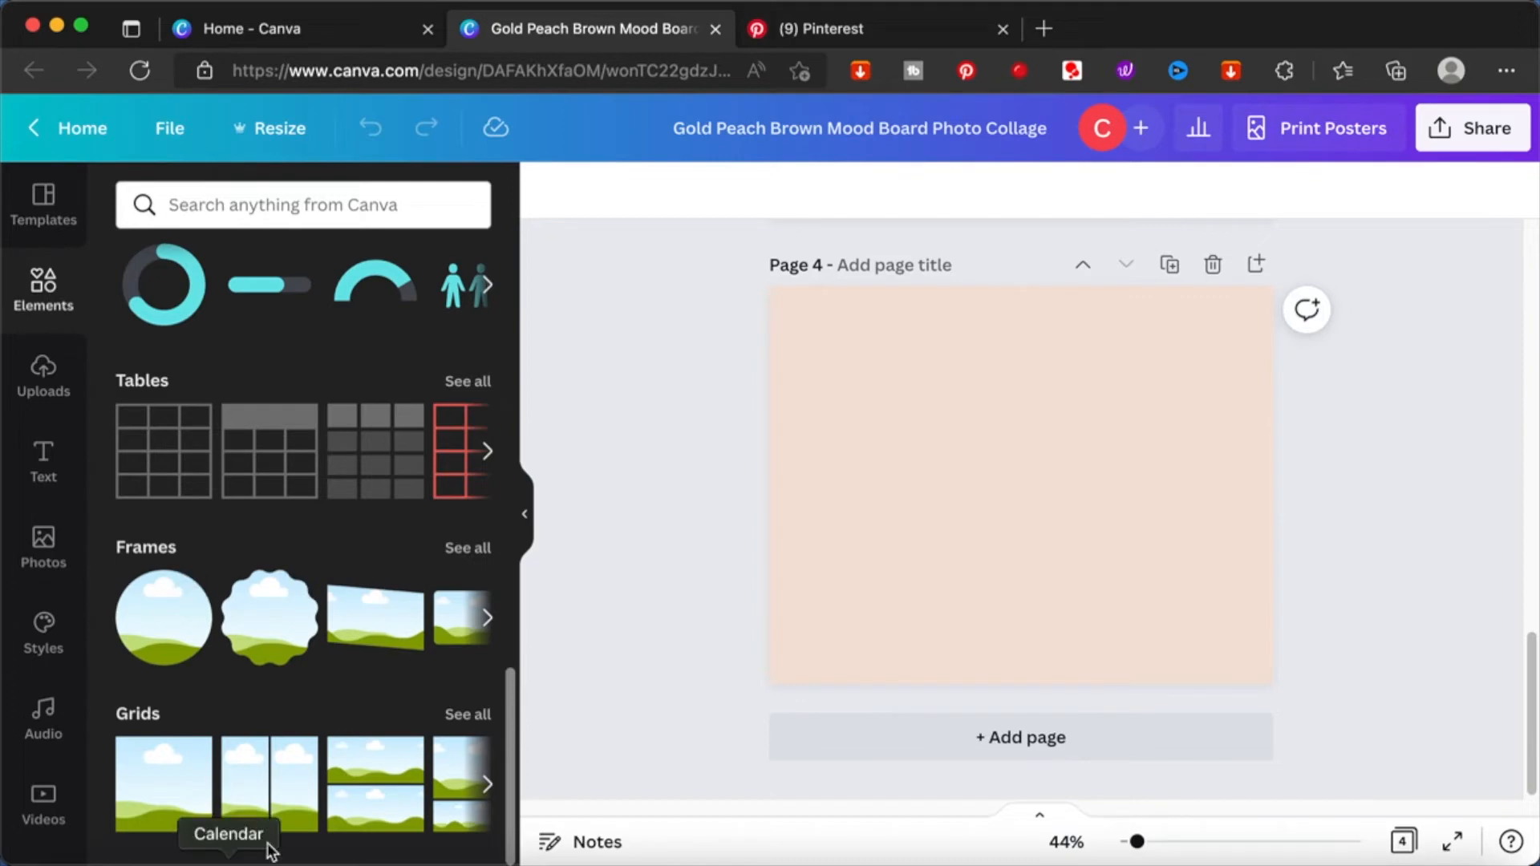
{"action": "left_click", "coordinate": [468, 715]}
{"action": "scroll", "coordinate": [474, 710], "scroll_direction": "down", "scroll_amount": 5}
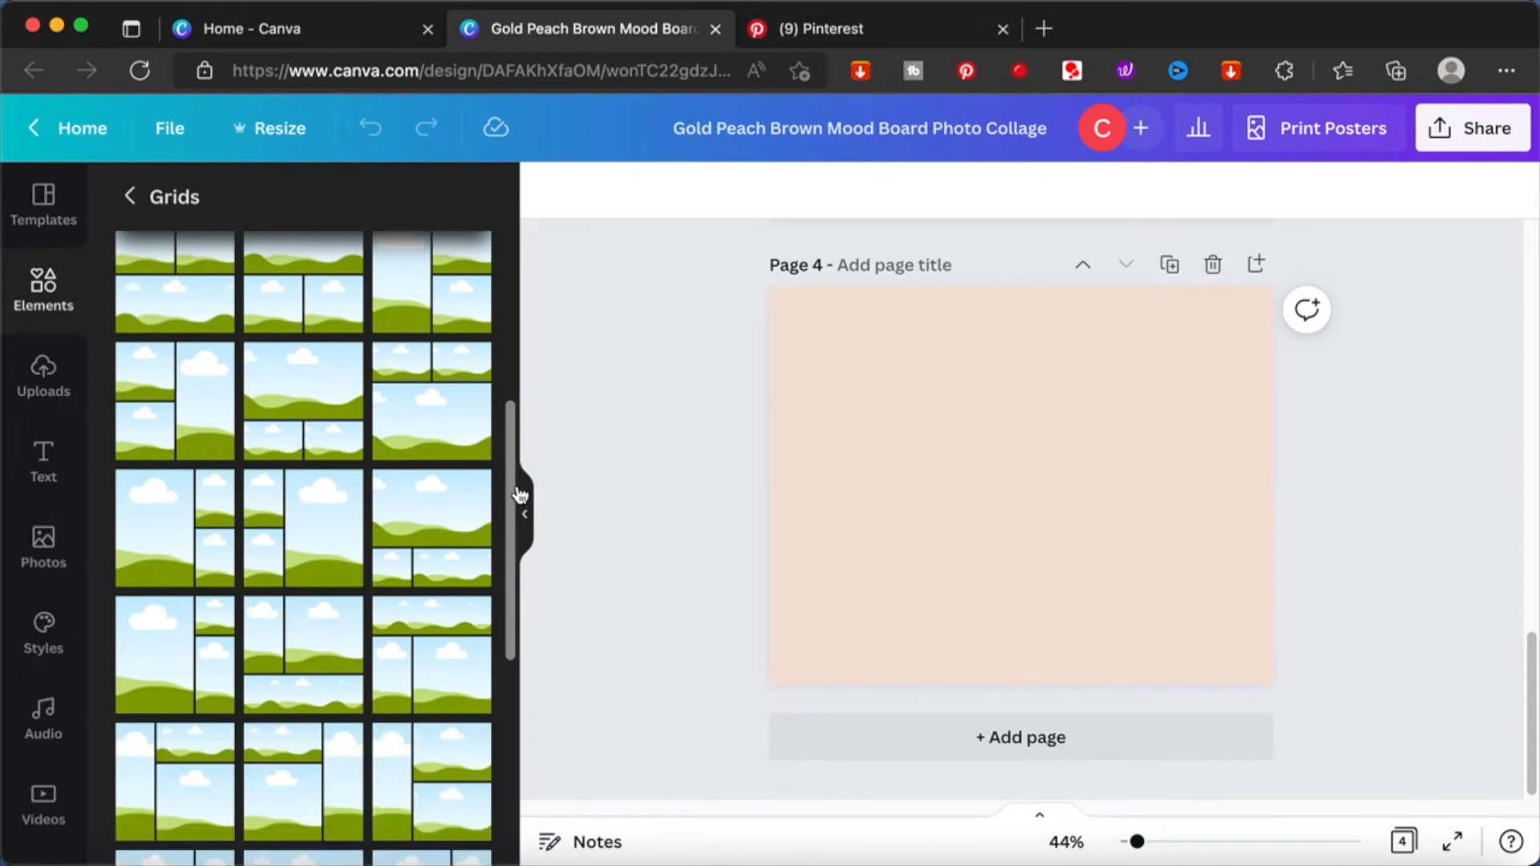
{"action": "left_click_drag", "start_coordinate": [514, 494], "coordinate": [514, 751]}
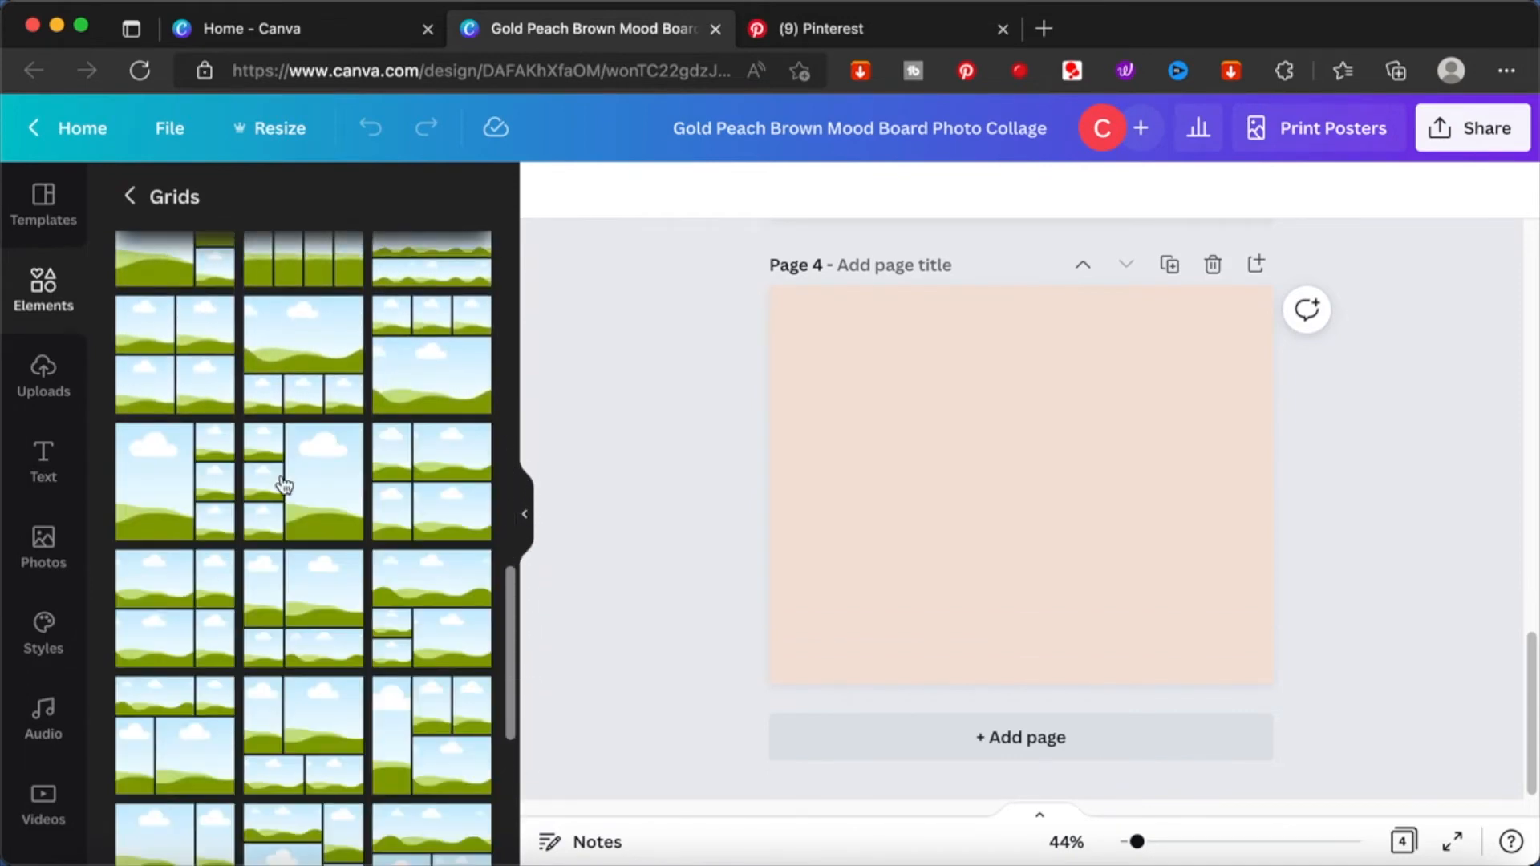
{"action": "scroll", "coordinate": [338, 676], "scroll_direction": "down", "scroll_amount": 10}
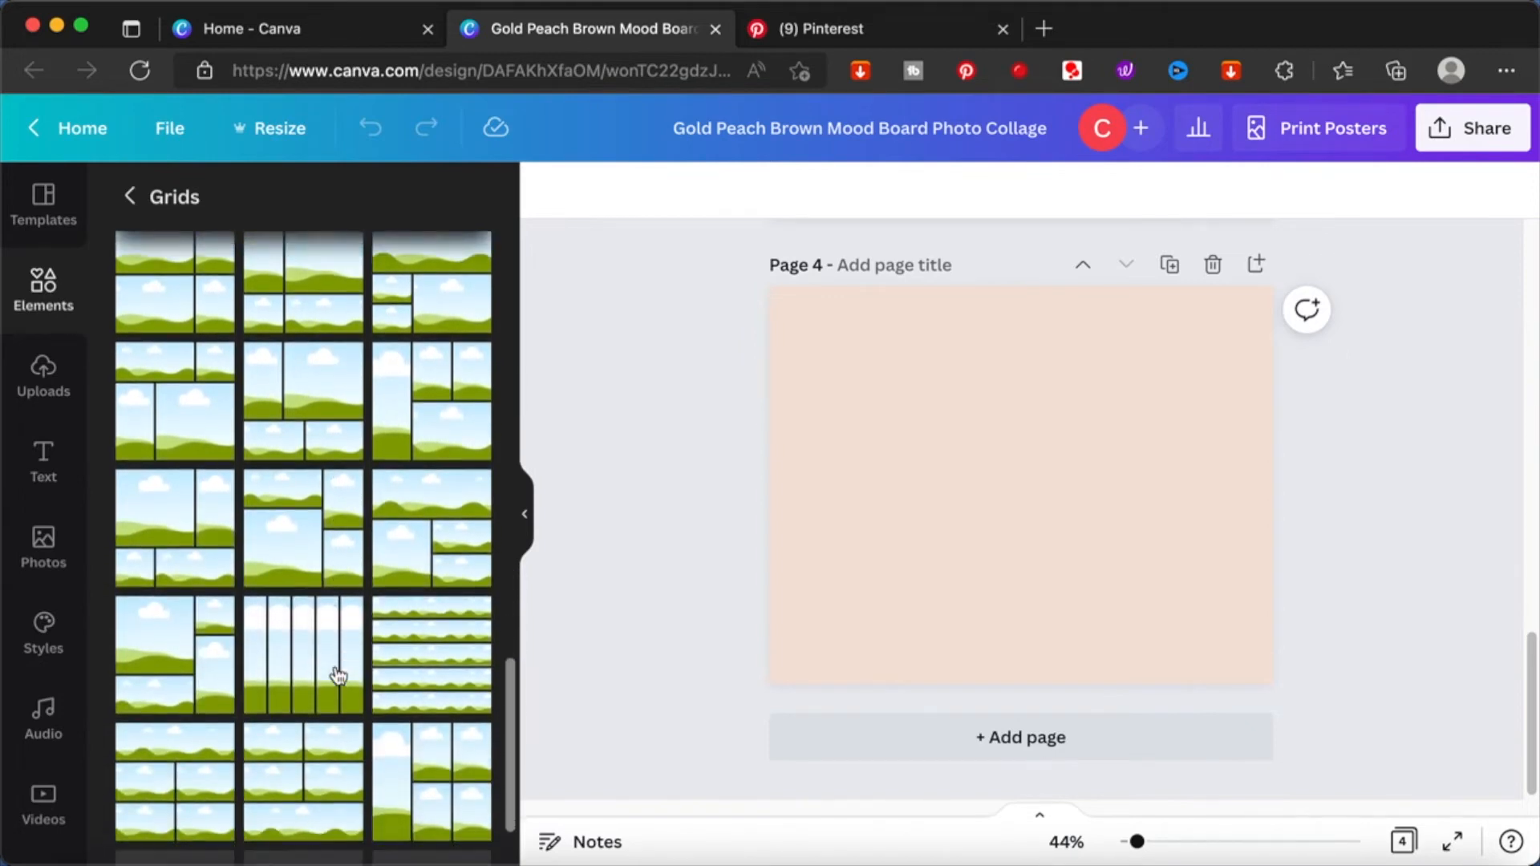
{"action": "scroll", "coordinate": [338, 676], "scroll_direction": "down", "scroll_amount": 2}
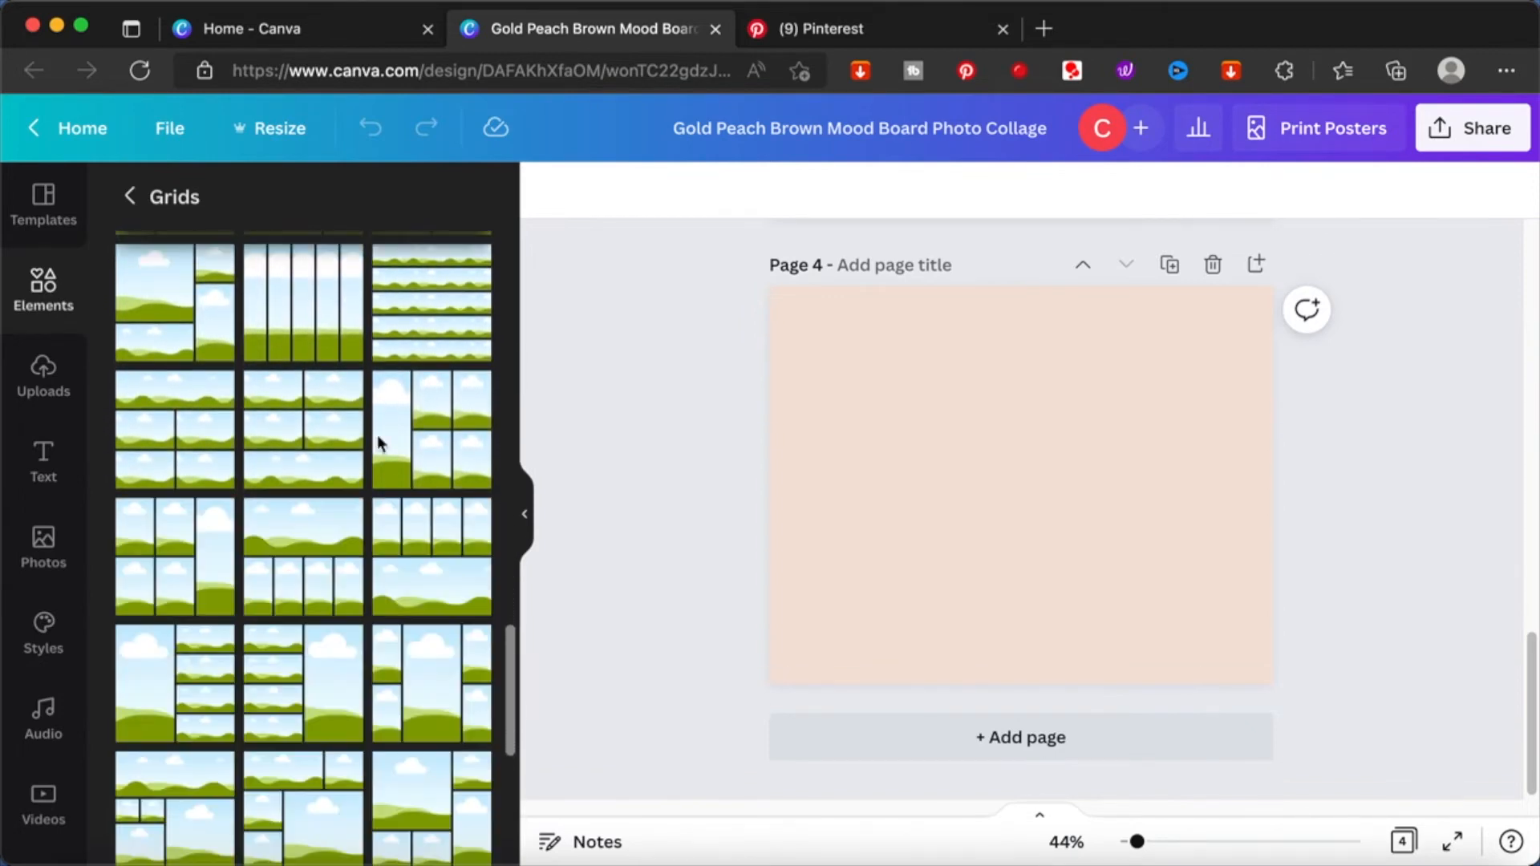
{"action": "scroll", "coordinate": [333, 744], "scroll_direction": "down", "scroll_amount": 5}
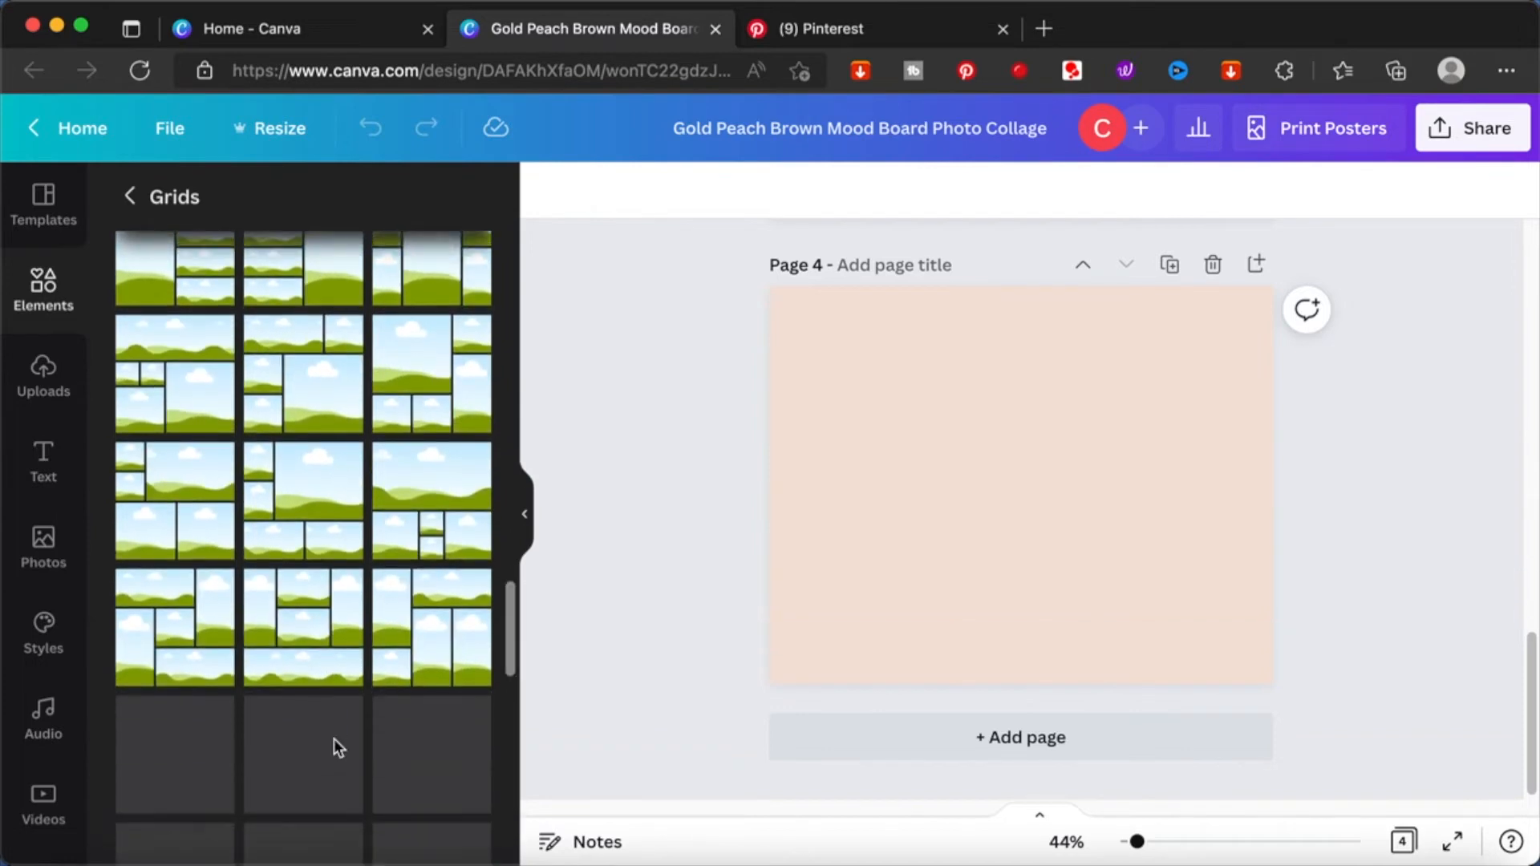
{"action": "scroll", "coordinate": [289, 752], "scroll_direction": "down", "scroll_amount": 5}
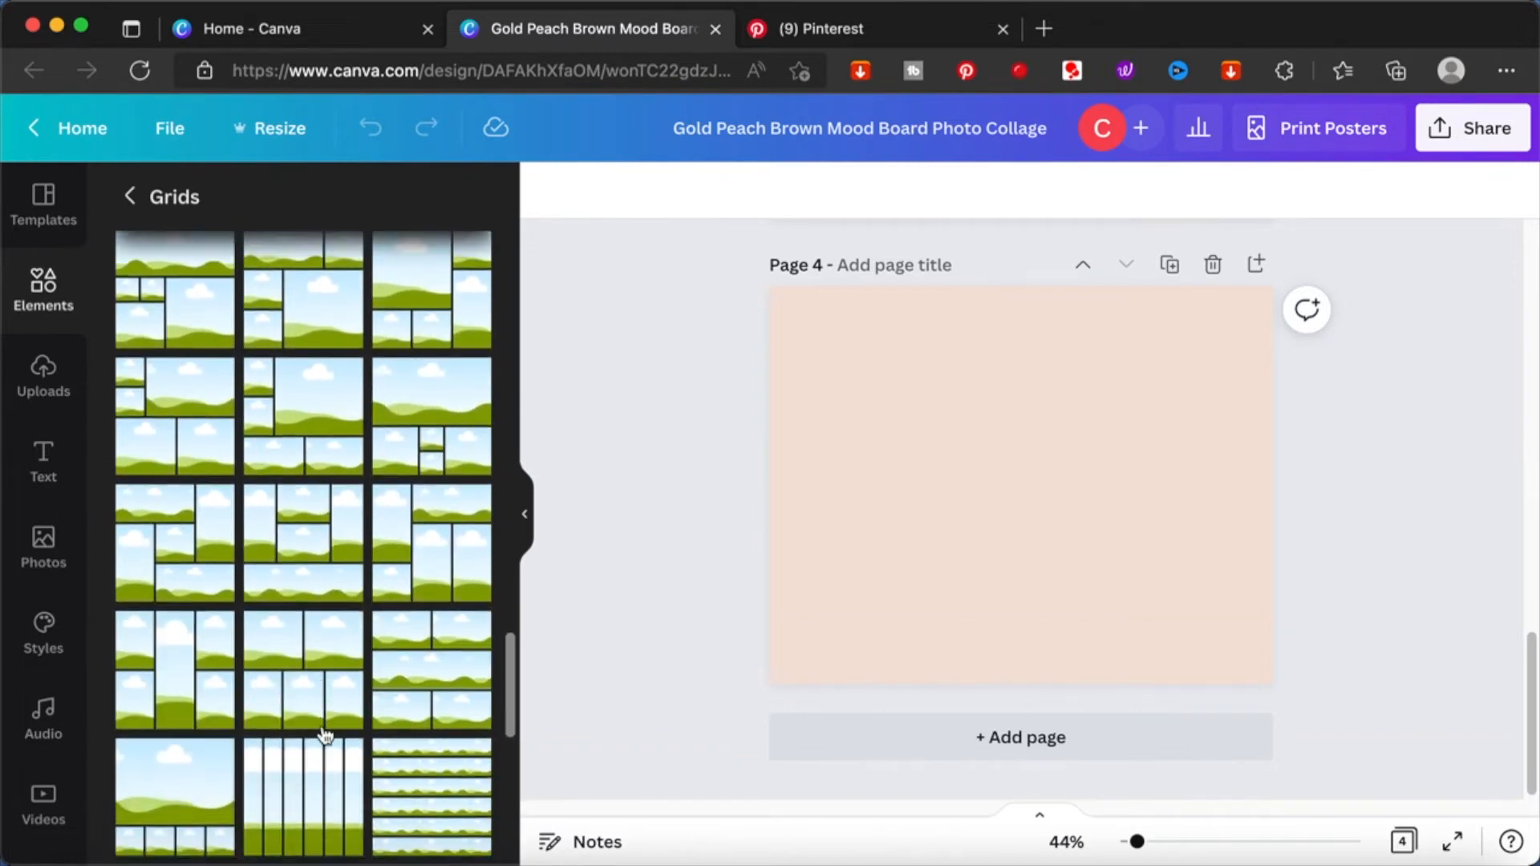
{"action": "scroll", "coordinate": [324, 730], "scroll_direction": "down", "scroll_amount": 2}
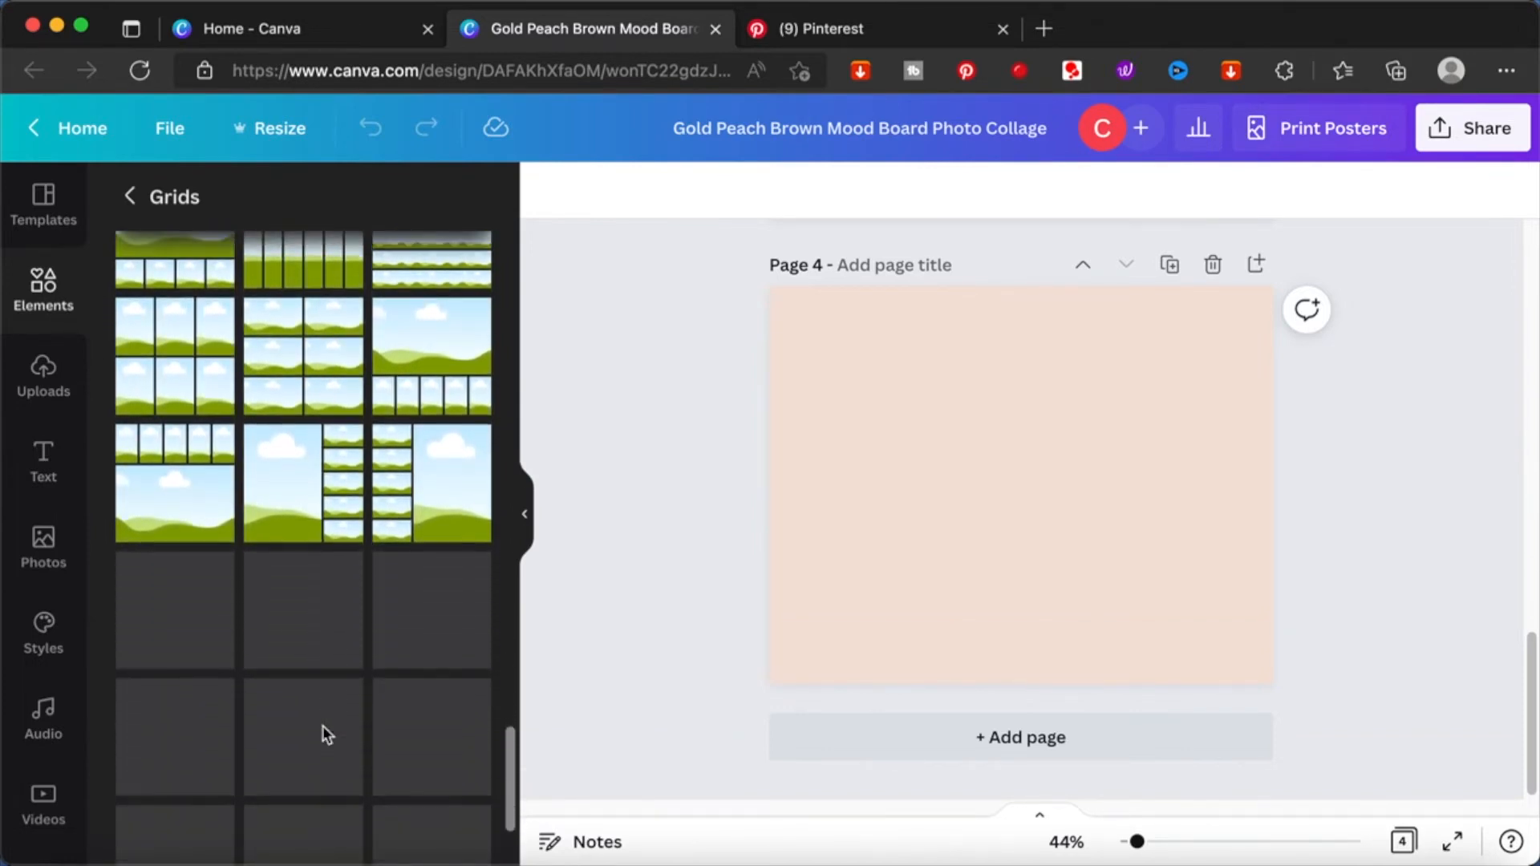
{"action": "scroll", "coordinate": [324, 734], "scroll_direction": "down", "scroll_amount": 3}
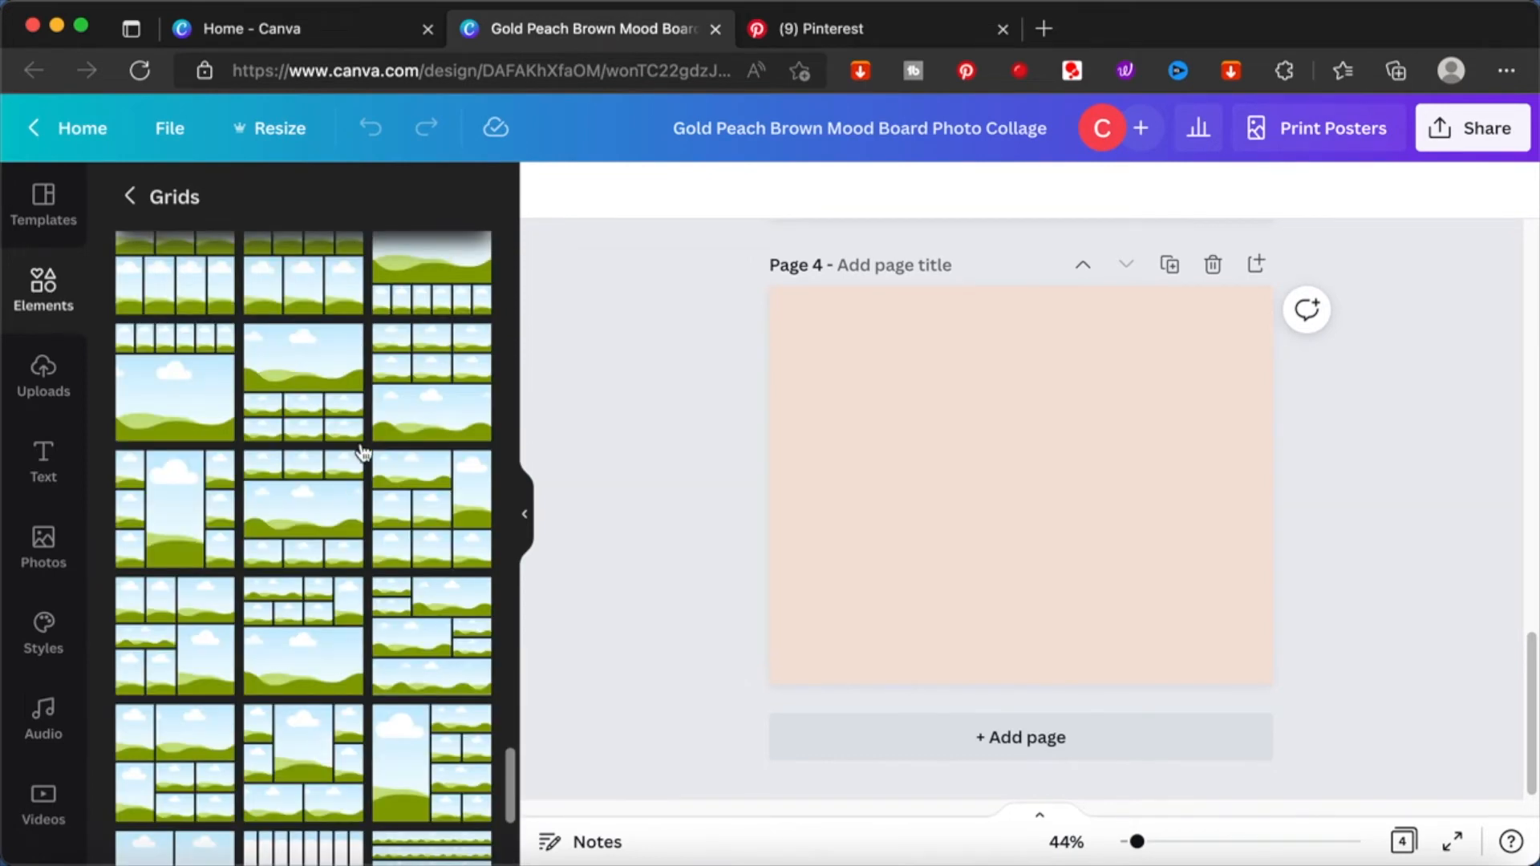
{"action": "left_click", "coordinate": [167, 629]}
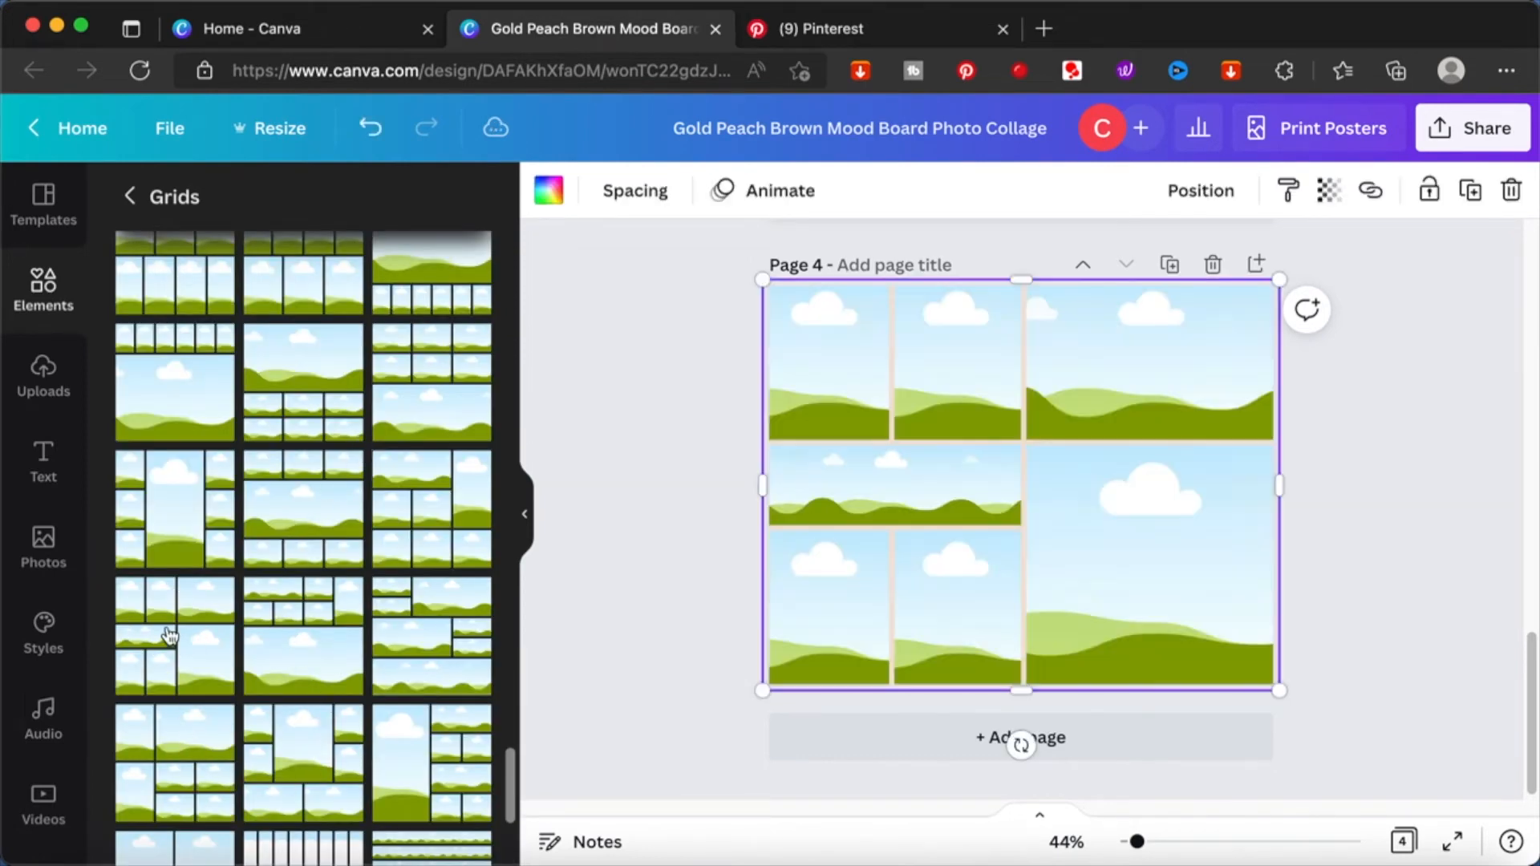
{"action": "left_click", "coordinate": [656, 373]}
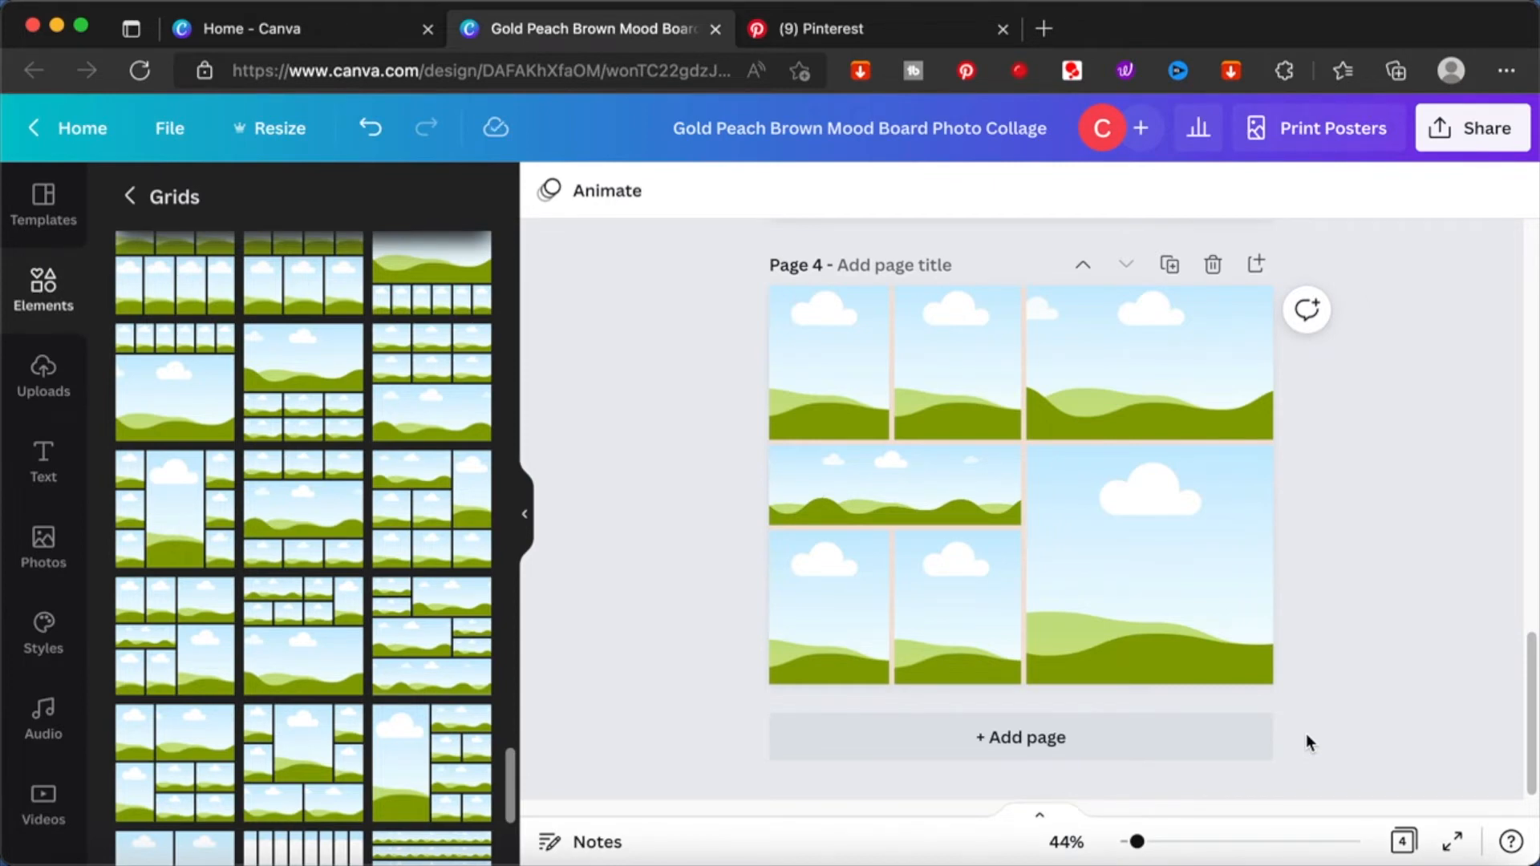
- Place the teal classic car photo in the grid's upper-right cell and the retro wave pattern in the upper-middle cell
{"action": "left_click", "coordinate": [44, 545]}
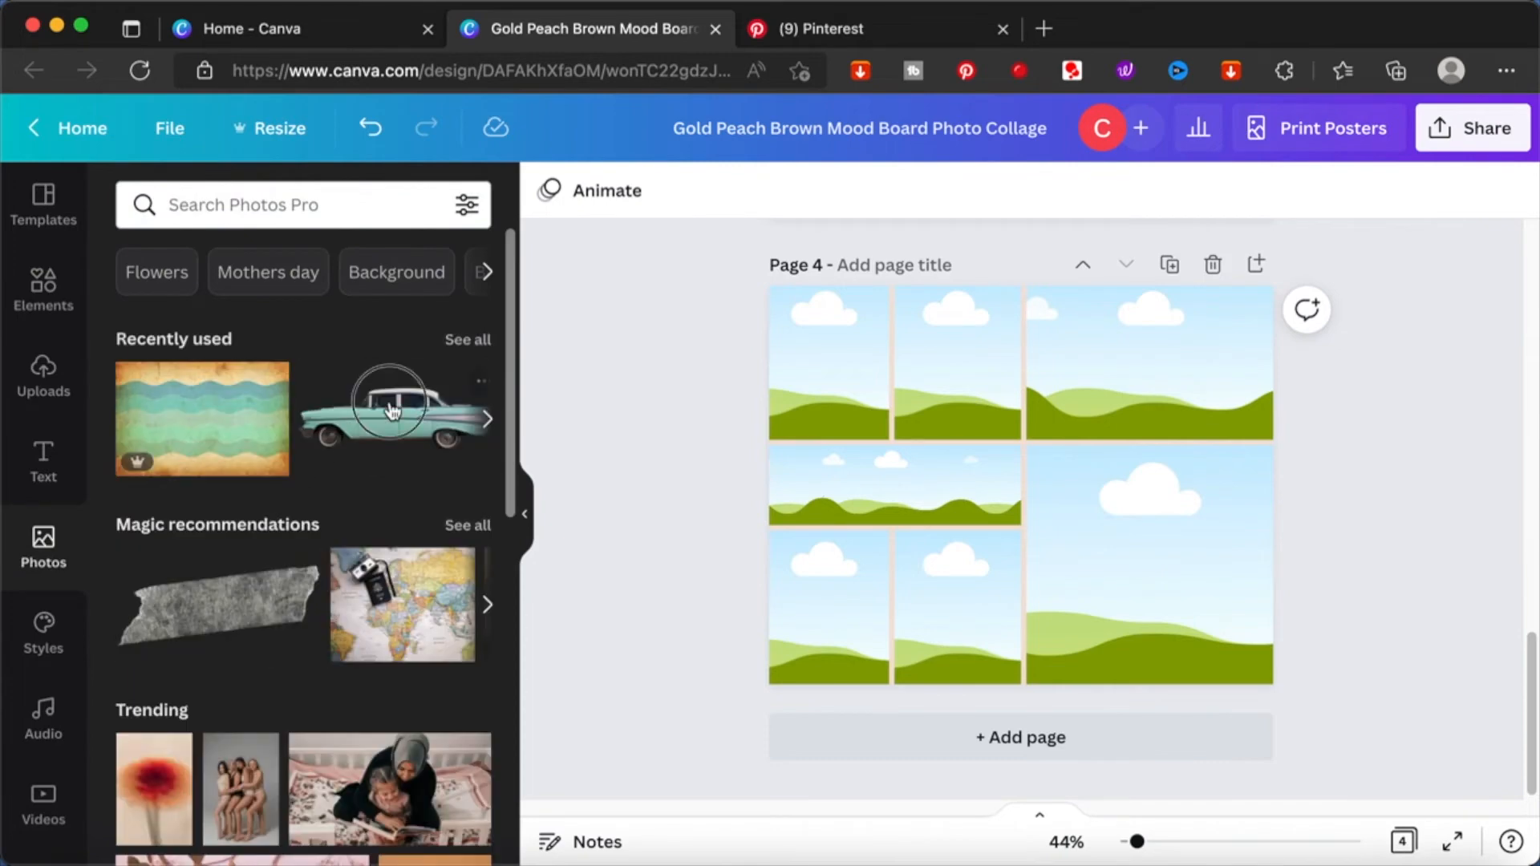
{"action": "left_click", "coordinate": [385, 413]}
{"action": "left_click_drag", "start_coordinate": [1017, 449], "coordinate": [964, 390]}
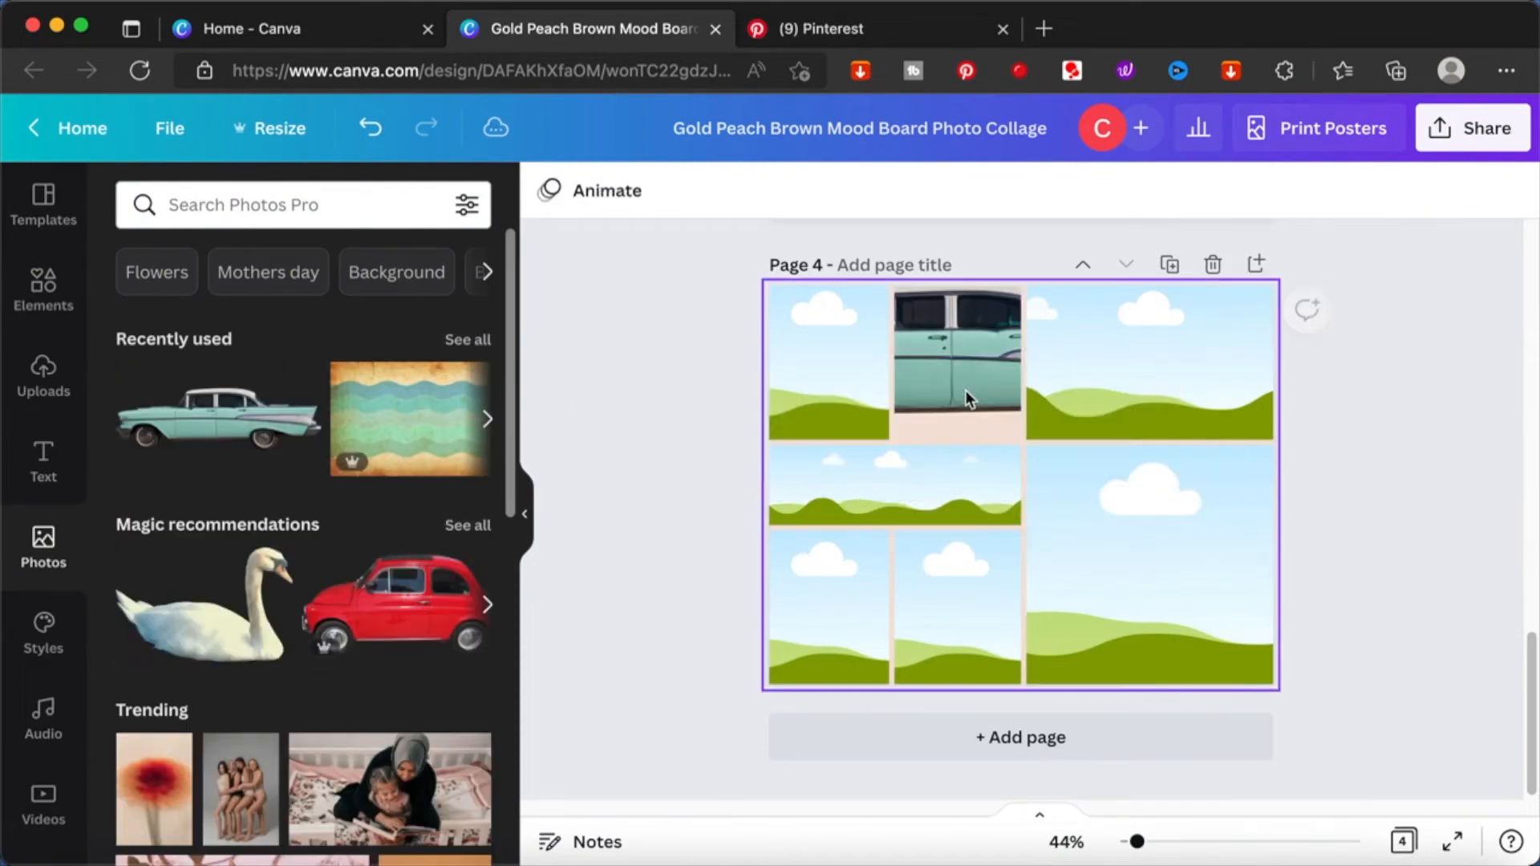
{"action": "left_click_drag", "start_coordinate": [964, 389], "coordinate": [1114, 373]}
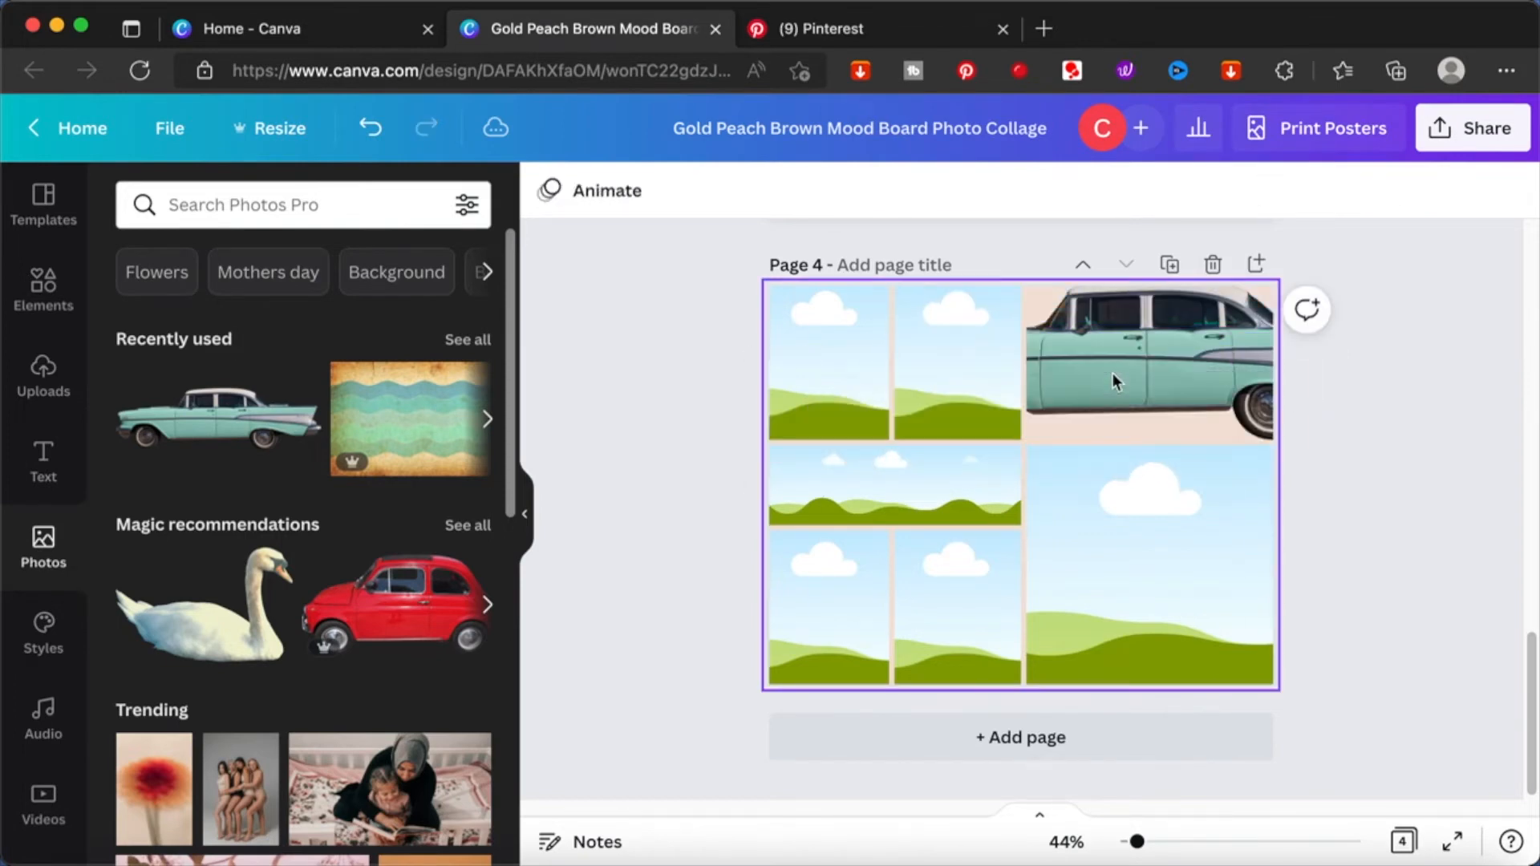
{"action": "left_click", "coordinate": [418, 421]}
{"action": "left_click_drag", "start_coordinate": [1057, 454], "coordinate": [902, 388]}
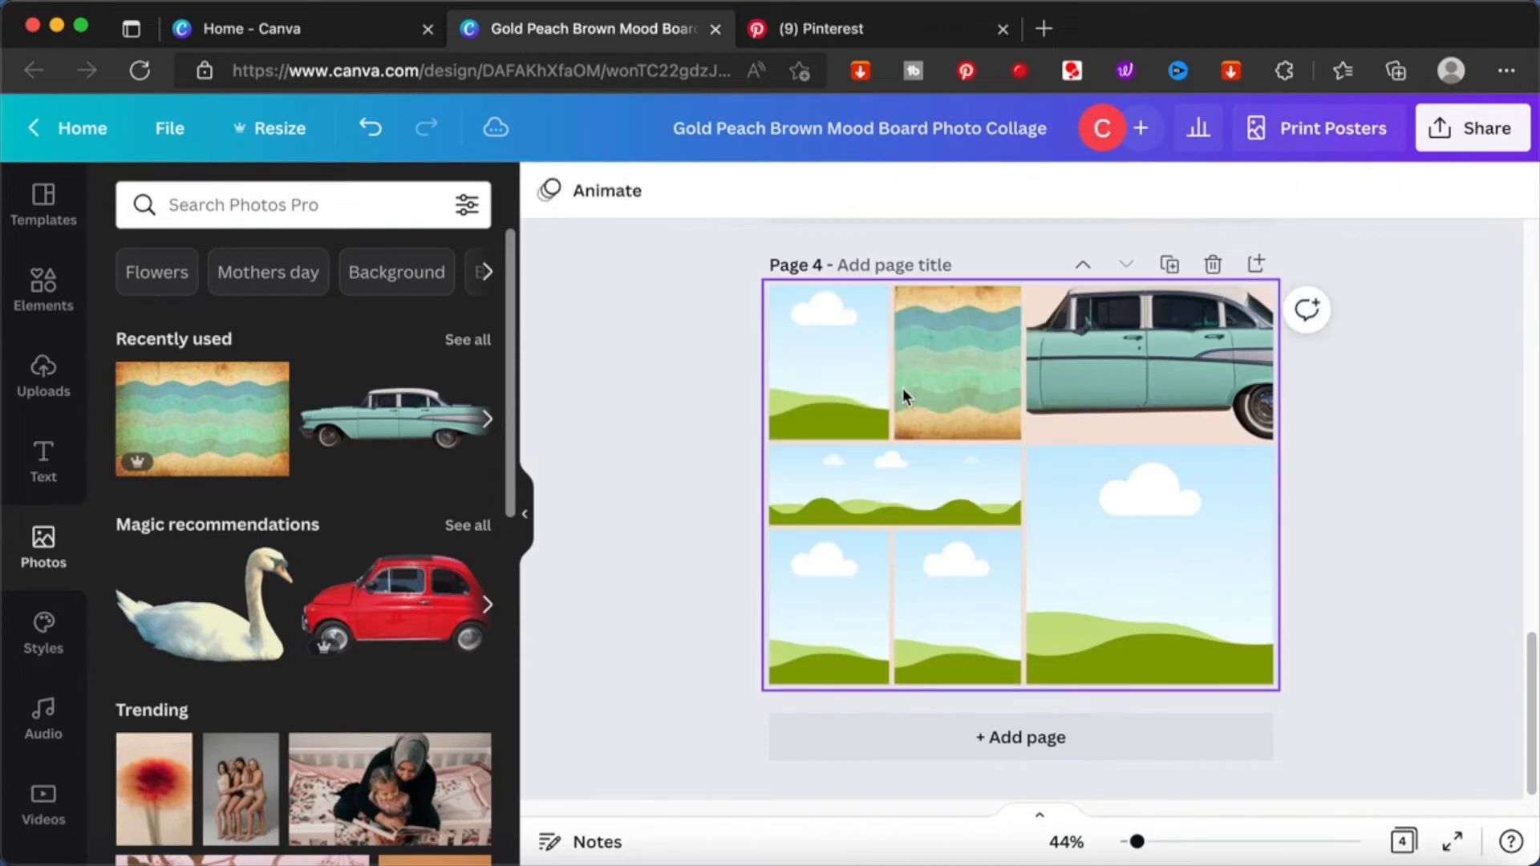
- From the full set of recently used photos, put the pink texture in the upper-left cell and the citrus slices in the wide middle cell
{"action": "left_click", "coordinate": [470, 343]}
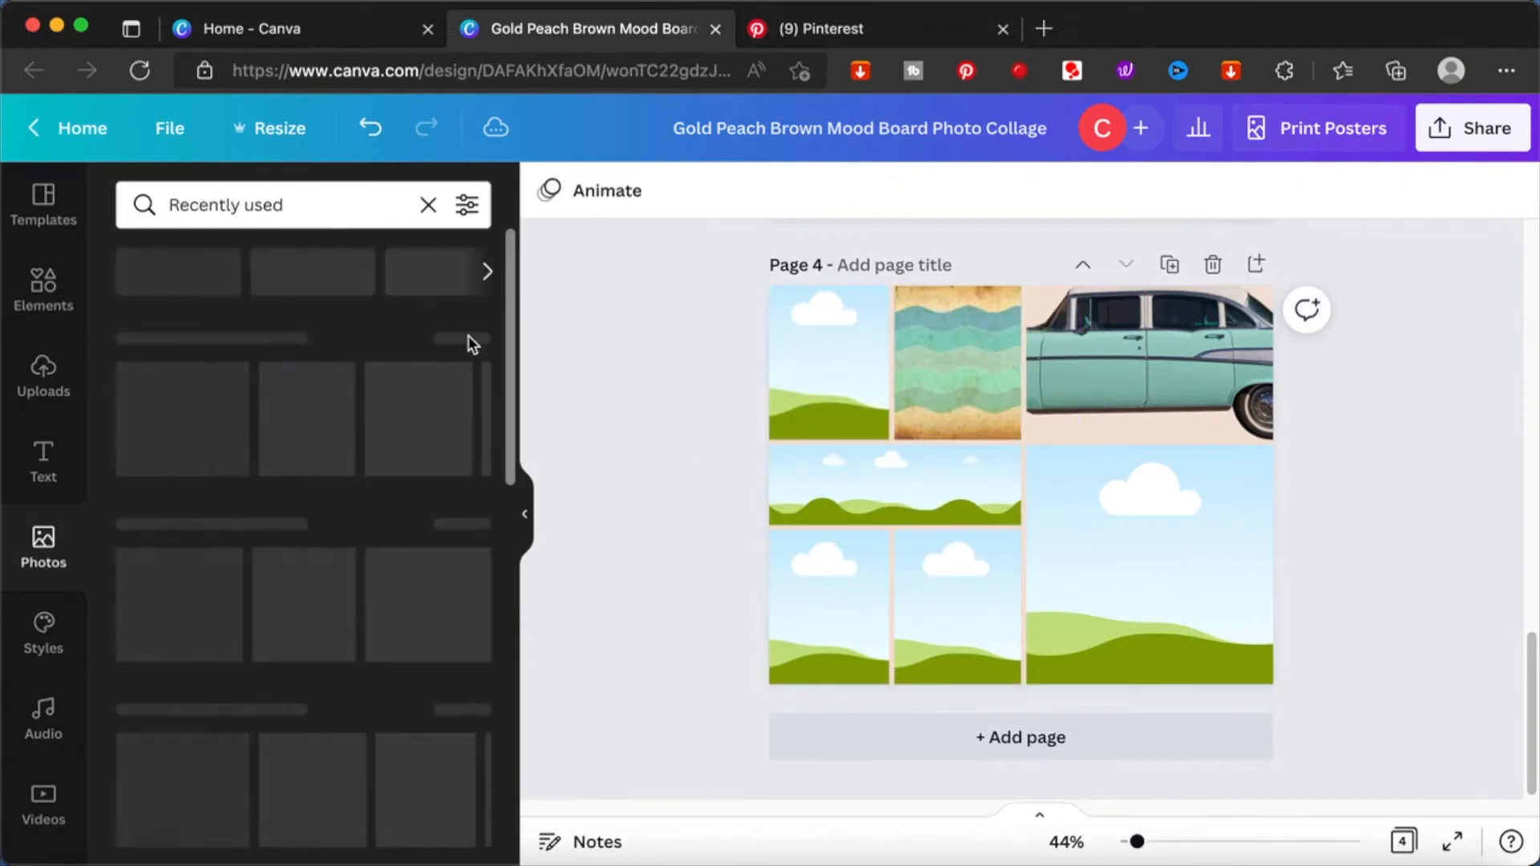
{"action": "left_click_drag", "start_coordinate": [196, 592], "coordinate": [850, 410]}
{"action": "left_click", "coordinate": [410, 587]}
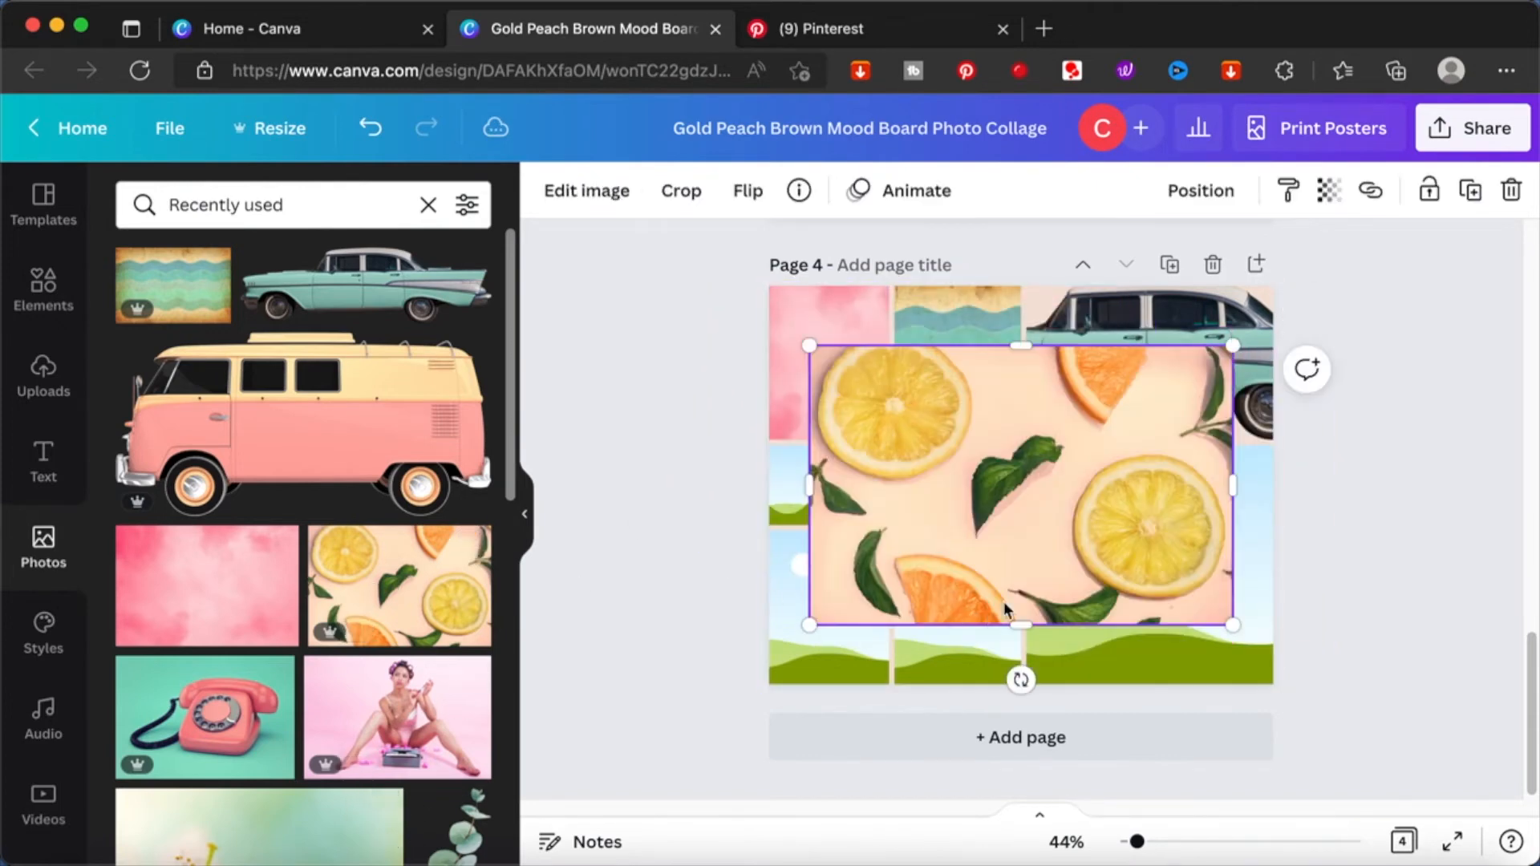
{"action": "left_click_drag", "start_coordinate": [986, 559], "coordinate": [950, 517]}
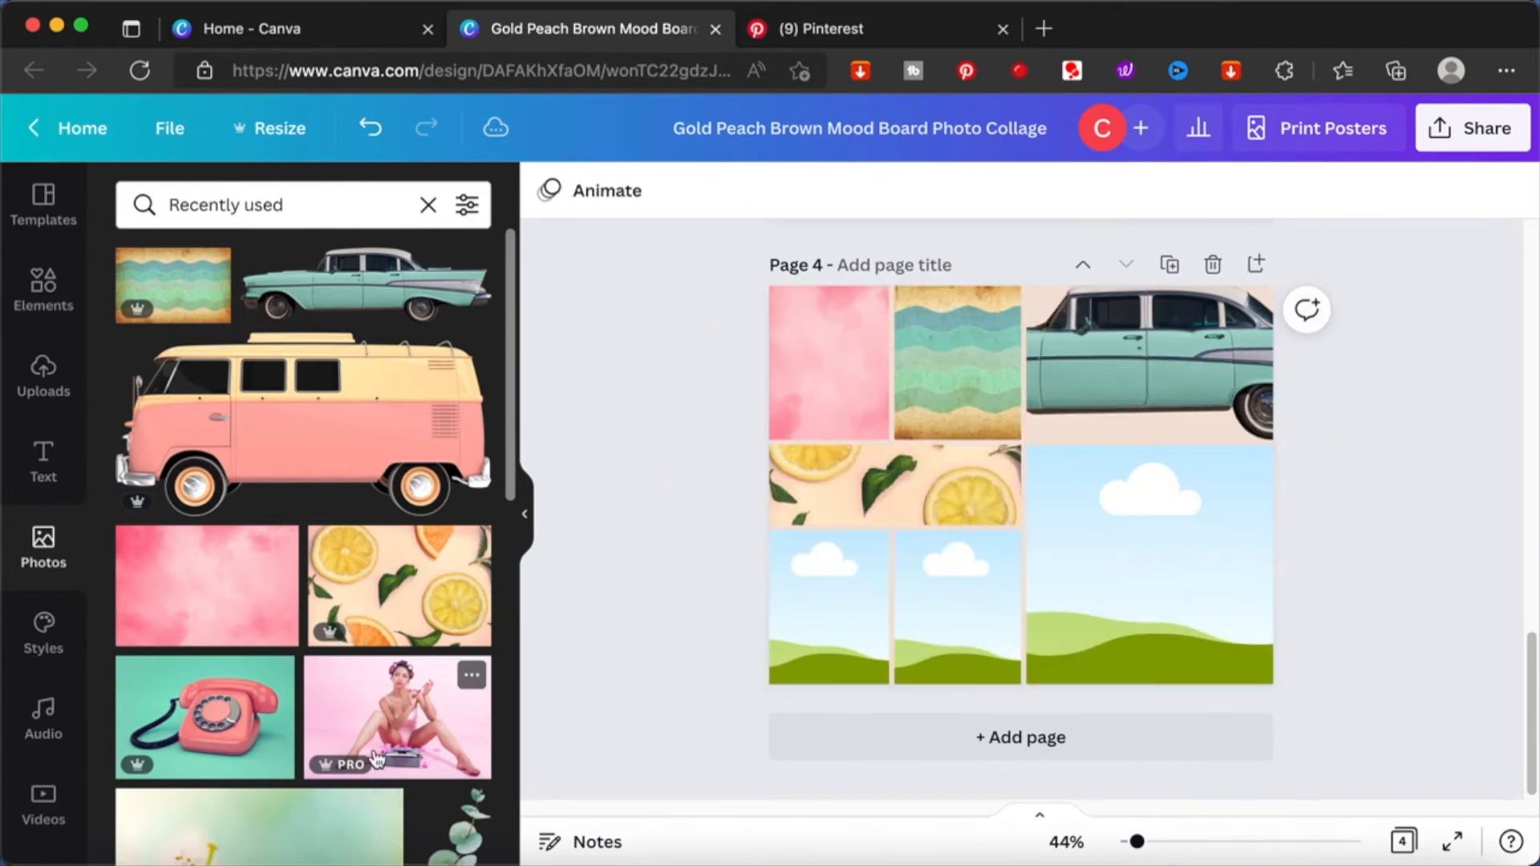
- Fill the lower-middle cell with the pale blossom photo and the large lower-right cell with the pastel brushed texture
{"action": "scroll", "coordinate": [379, 758], "scroll_direction": "down", "scroll_amount": 6}
{"action": "scroll", "coordinate": [378, 758], "scroll_direction": "down", "scroll_amount": 2}
{"action": "left_click", "coordinate": [304, 287]}
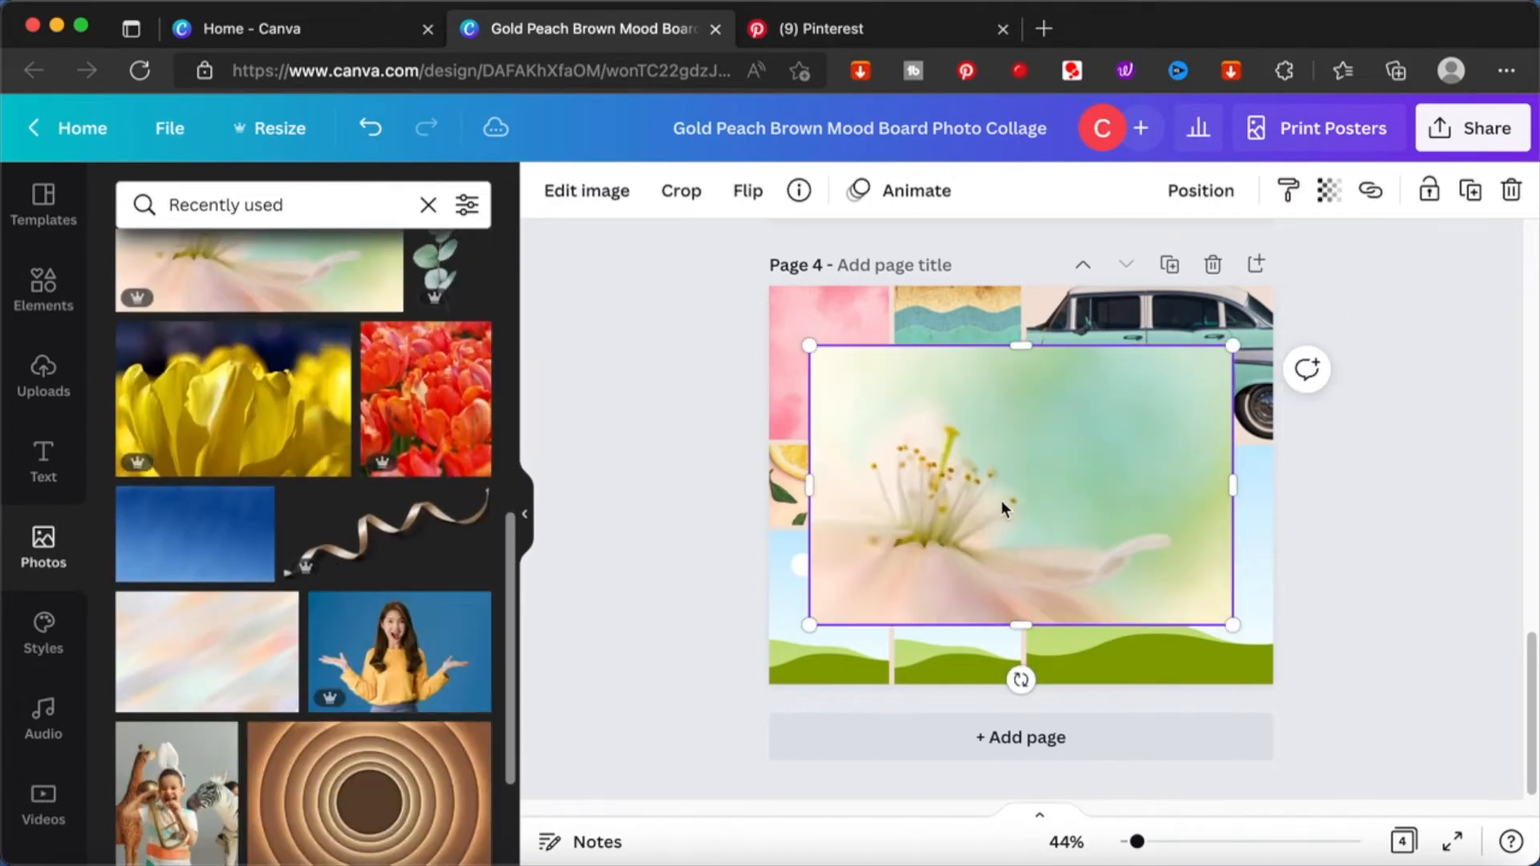
{"action": "left_click_drag", "start_coordinate": [1039, 495], "coordinate": [951, 584]}
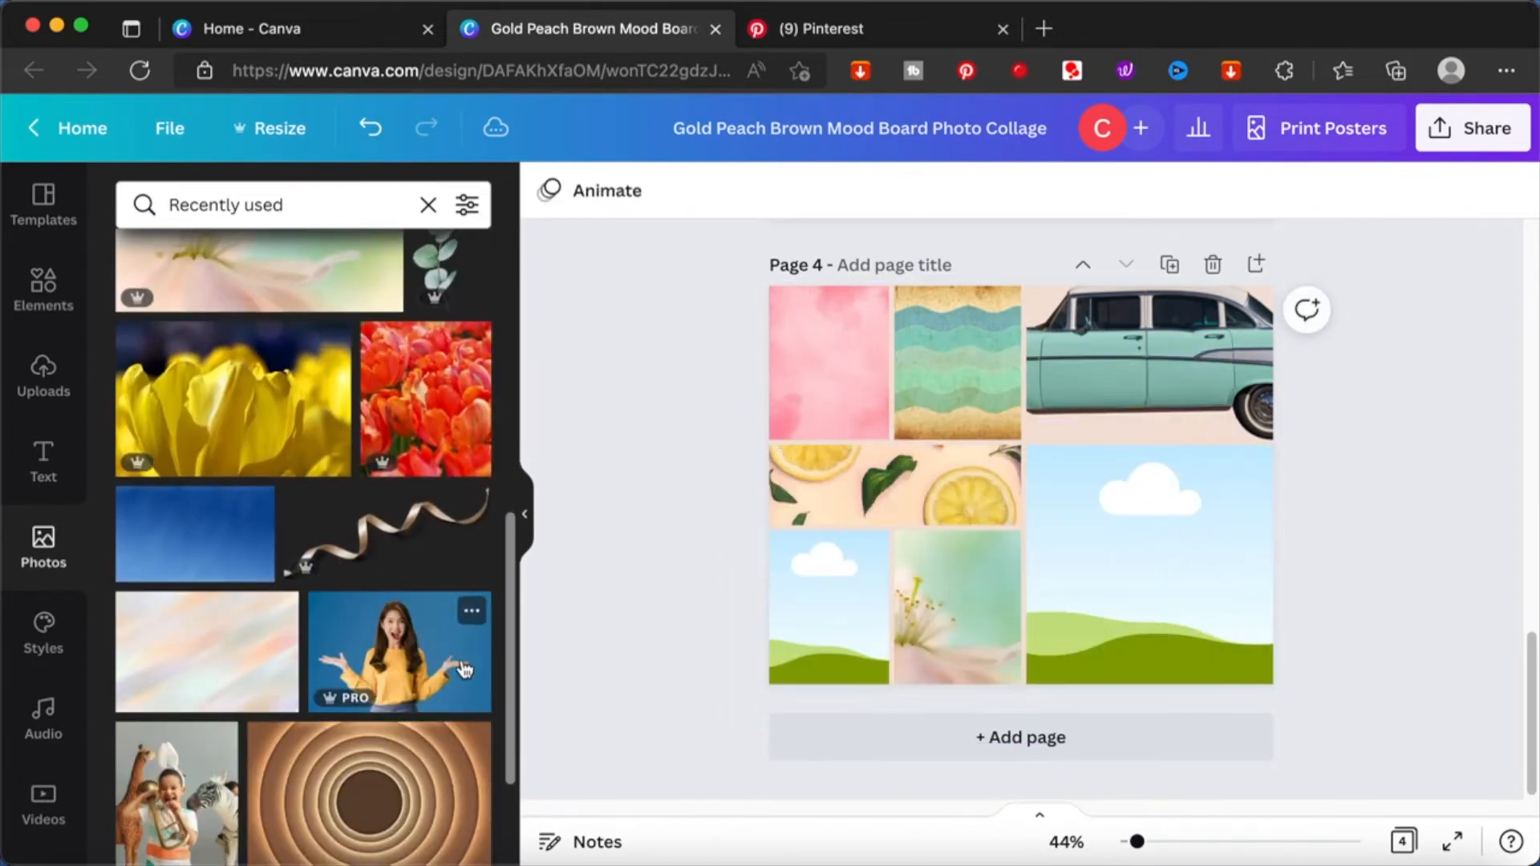
{"action": "left_click", "coordinate": [161, 656]}
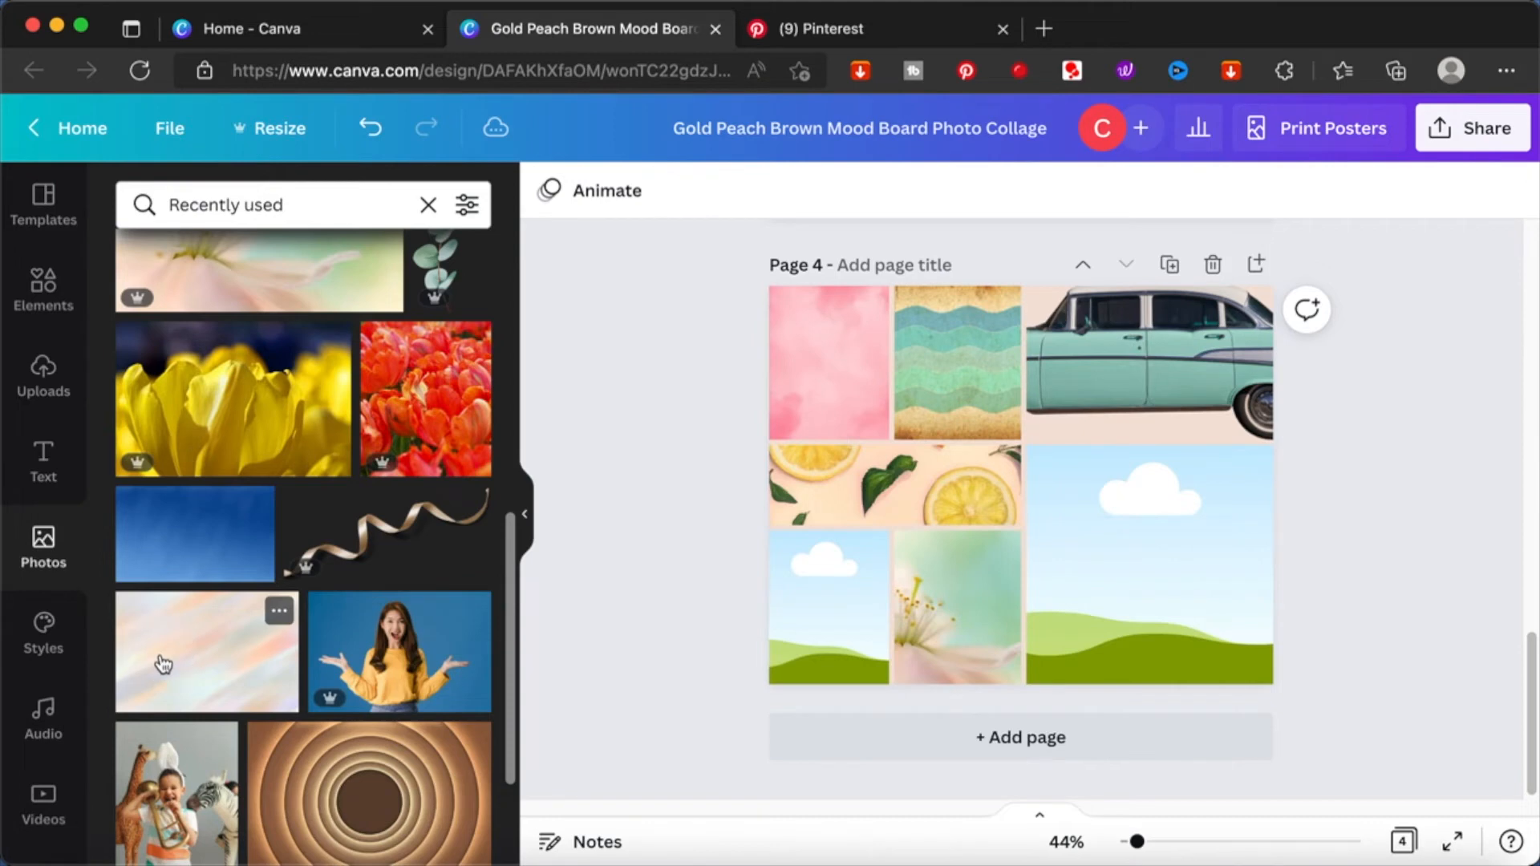
{"action": "mouse_move", "coordinate": [1008, 512]}
{"action": "left_mouse_down"}
{"action": "mouse_move", "coordinate": [936, 558]}
{"action": "mouse_move", "coordinate": [1154, 510]}
{"action": "left_mouse_up"}
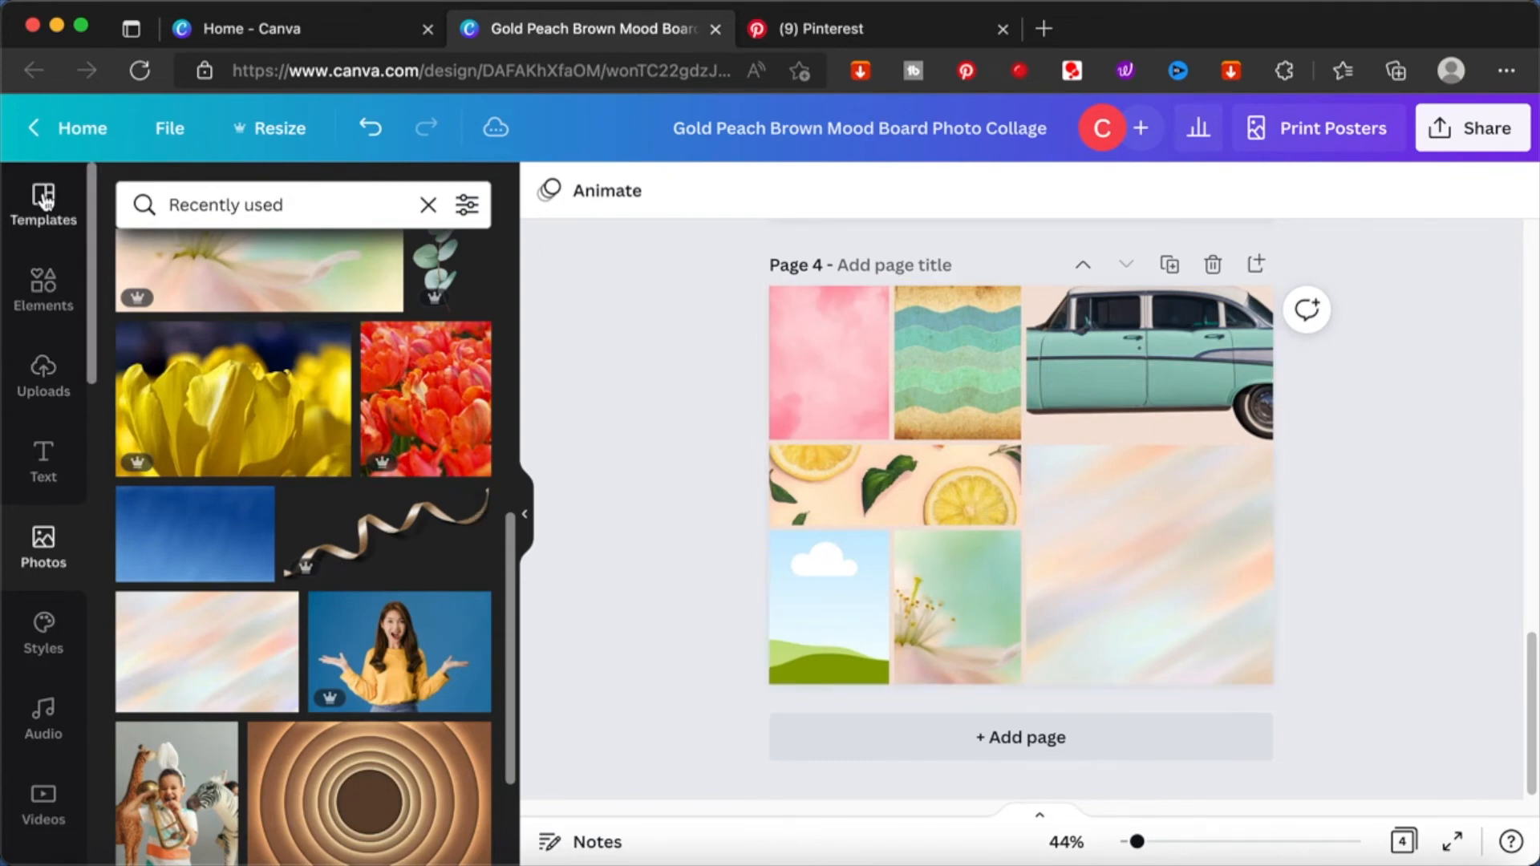
- Search the elements for "circle" and place a small solid white circle at the upper-right corner of the large pastel cell
{"action": "left_click", "coordinate": [41, 304]}
{"action": "left_click", "coordinate": [193, 207]}
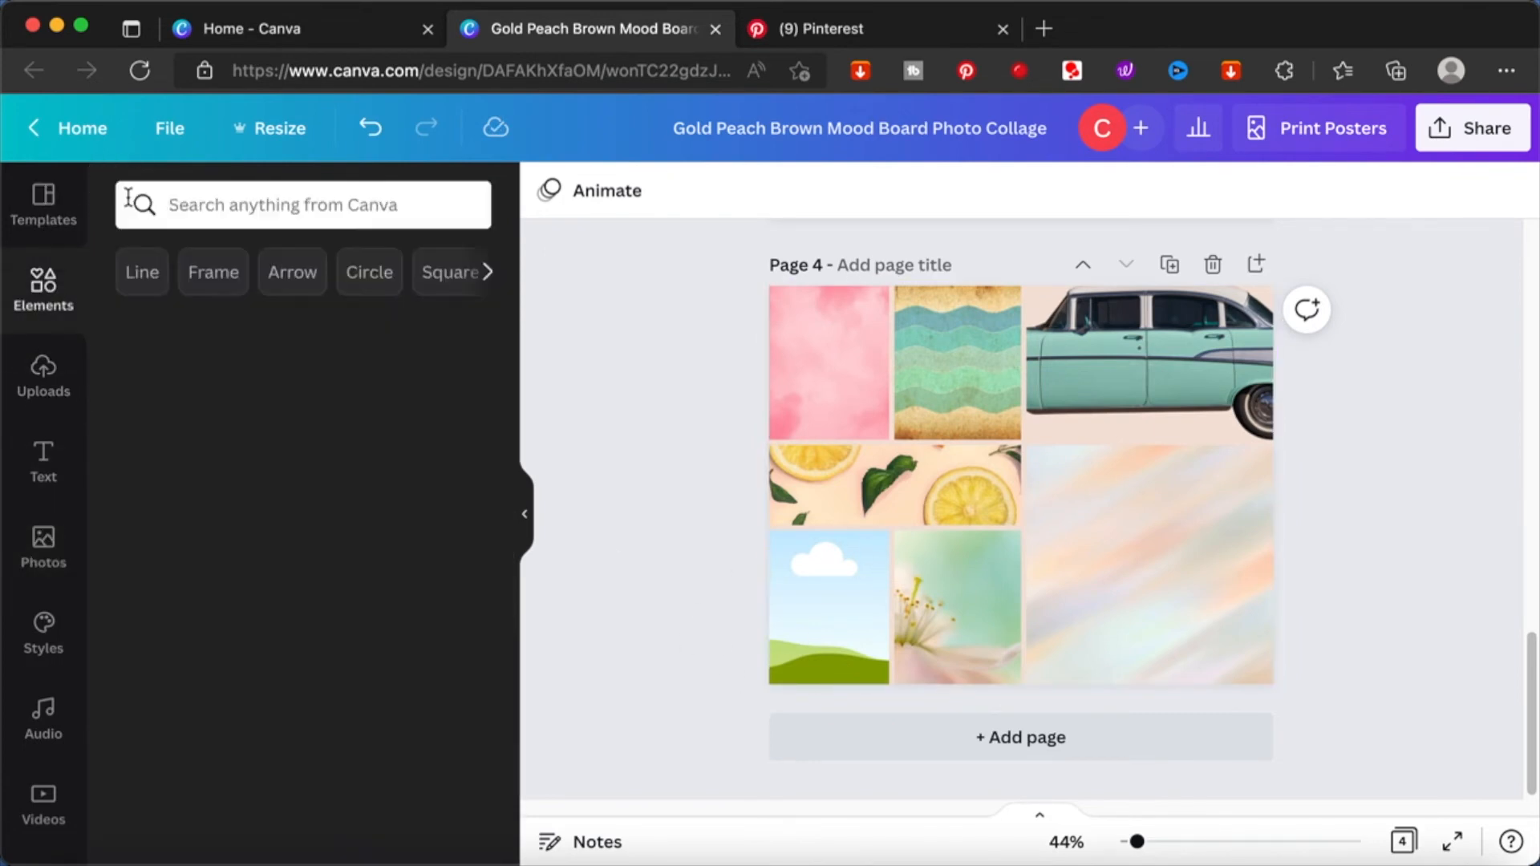
{"action": "left_click", "coordinate": [246, 204]}
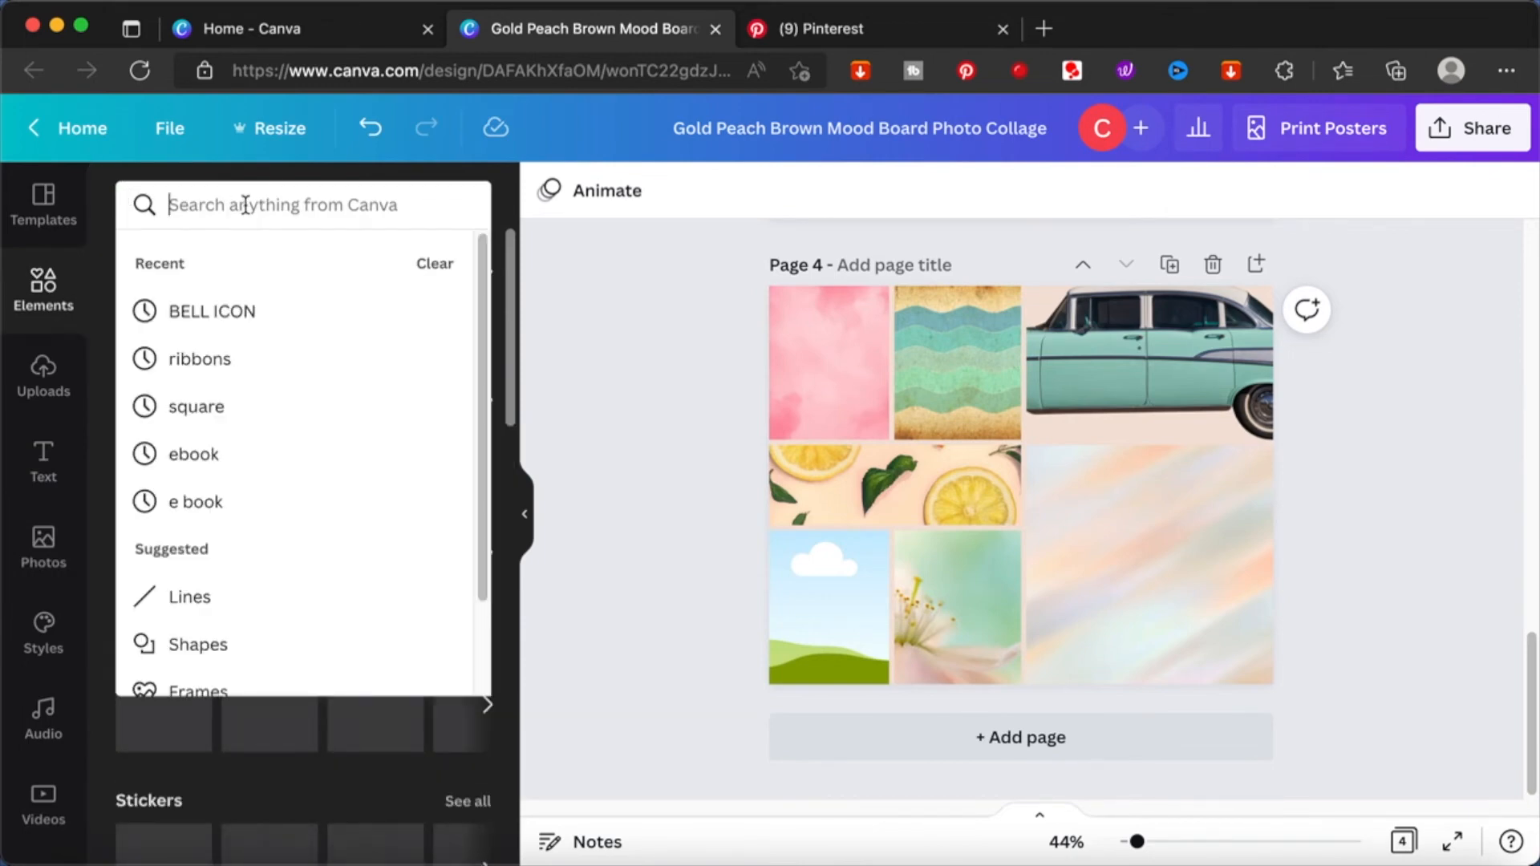
{"action": "type", "text": "circle"}
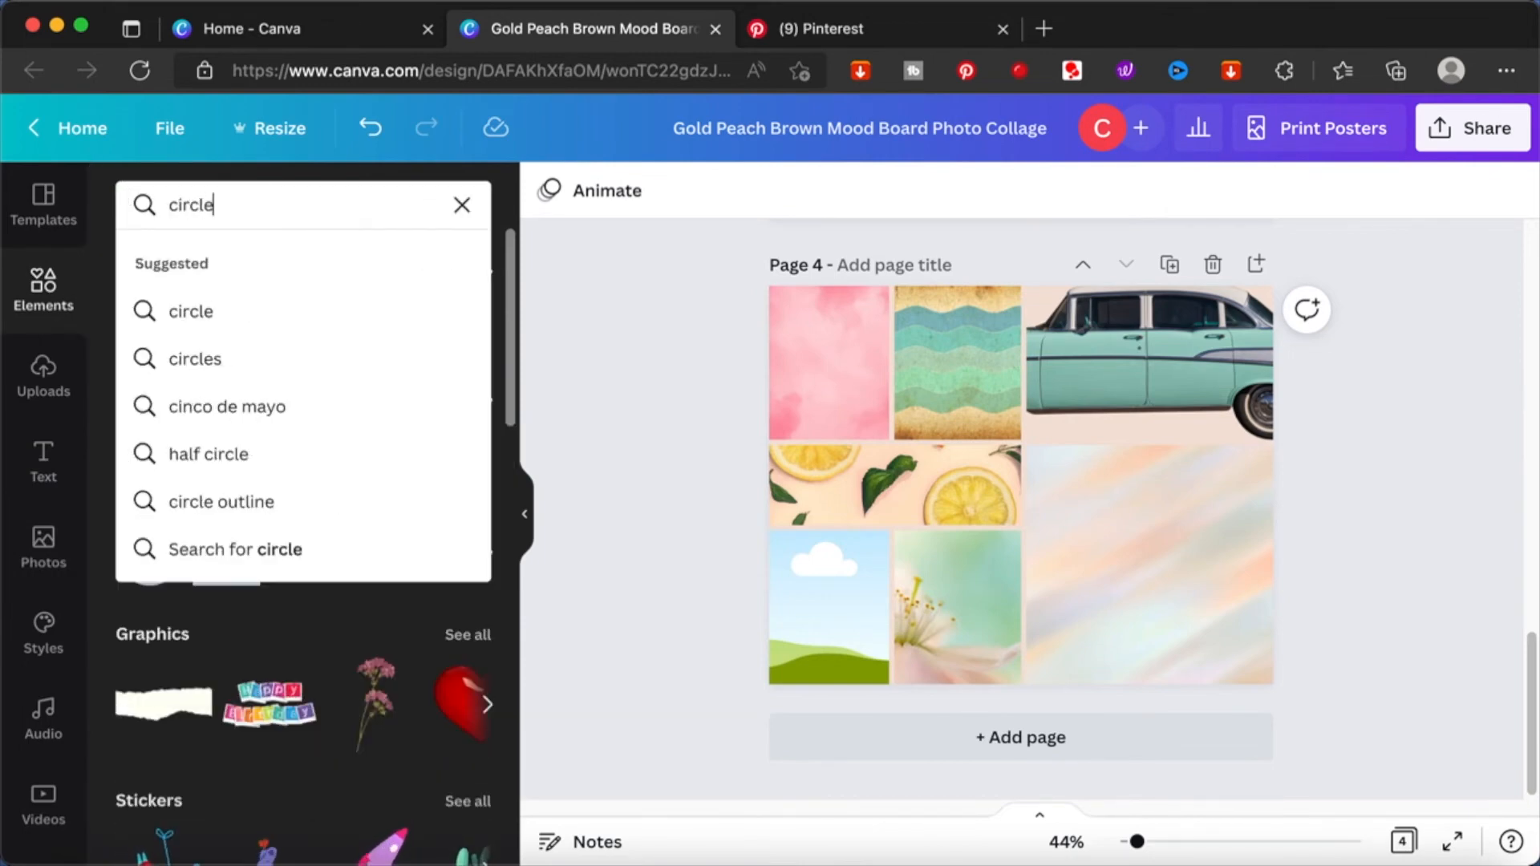
{"action": "key", "text": "Return"}
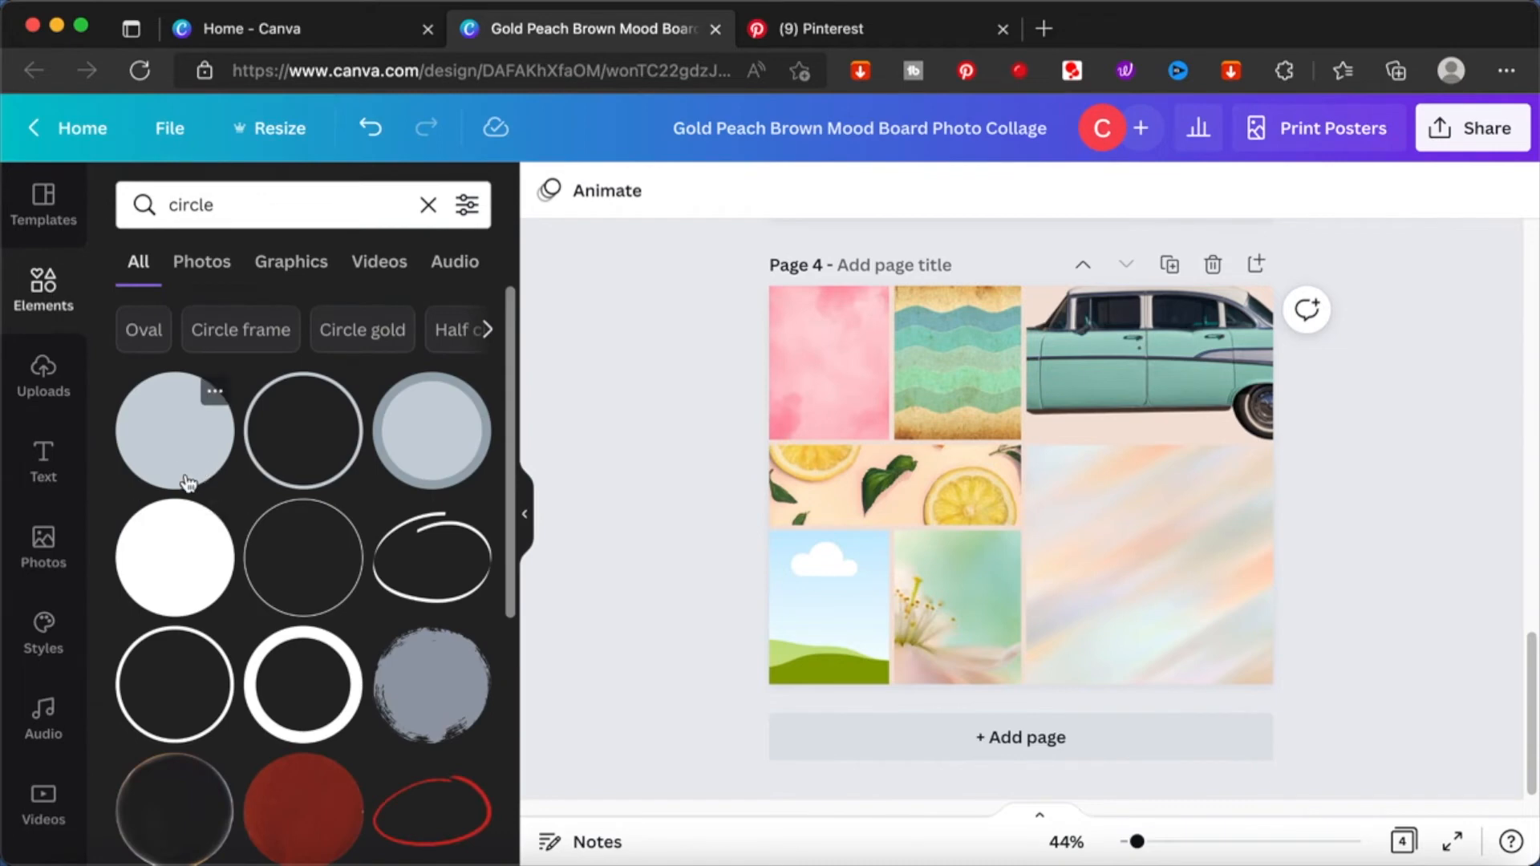
{"action": "left_click", "coordinate": [169, 551]}
{"action": "left_click_drag", "start_coordinate": [940, 405], "coordinate": [1251, 473]}
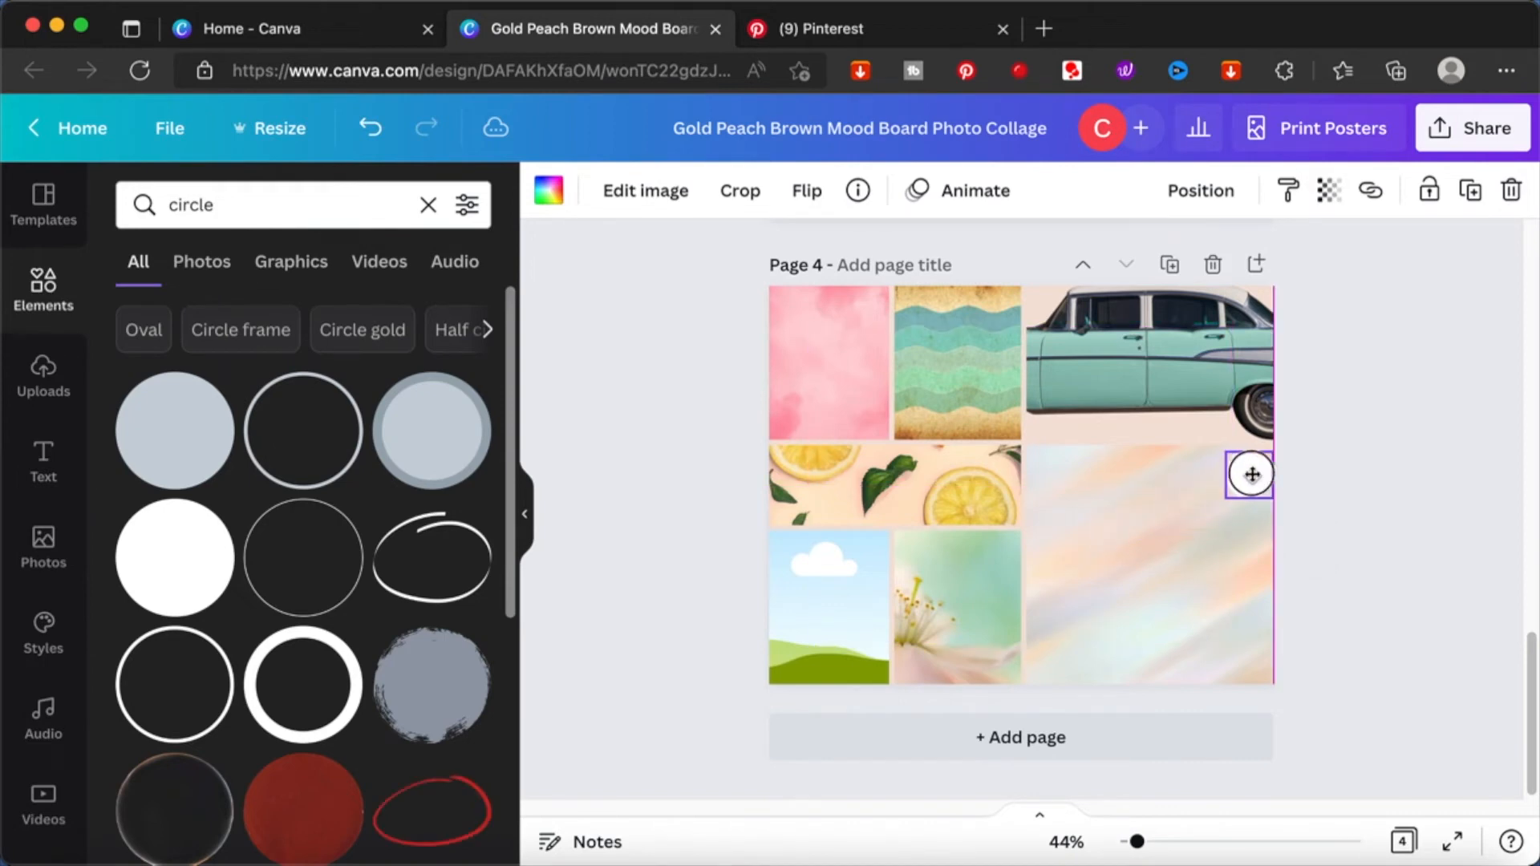
- Recolor the small circle light green #CEEACD by sampling the color with the eyedropper
{"action": "left_click", "coordinate": [548, 195]}
{"action": "left_click", "coordinate": [141, 313]}
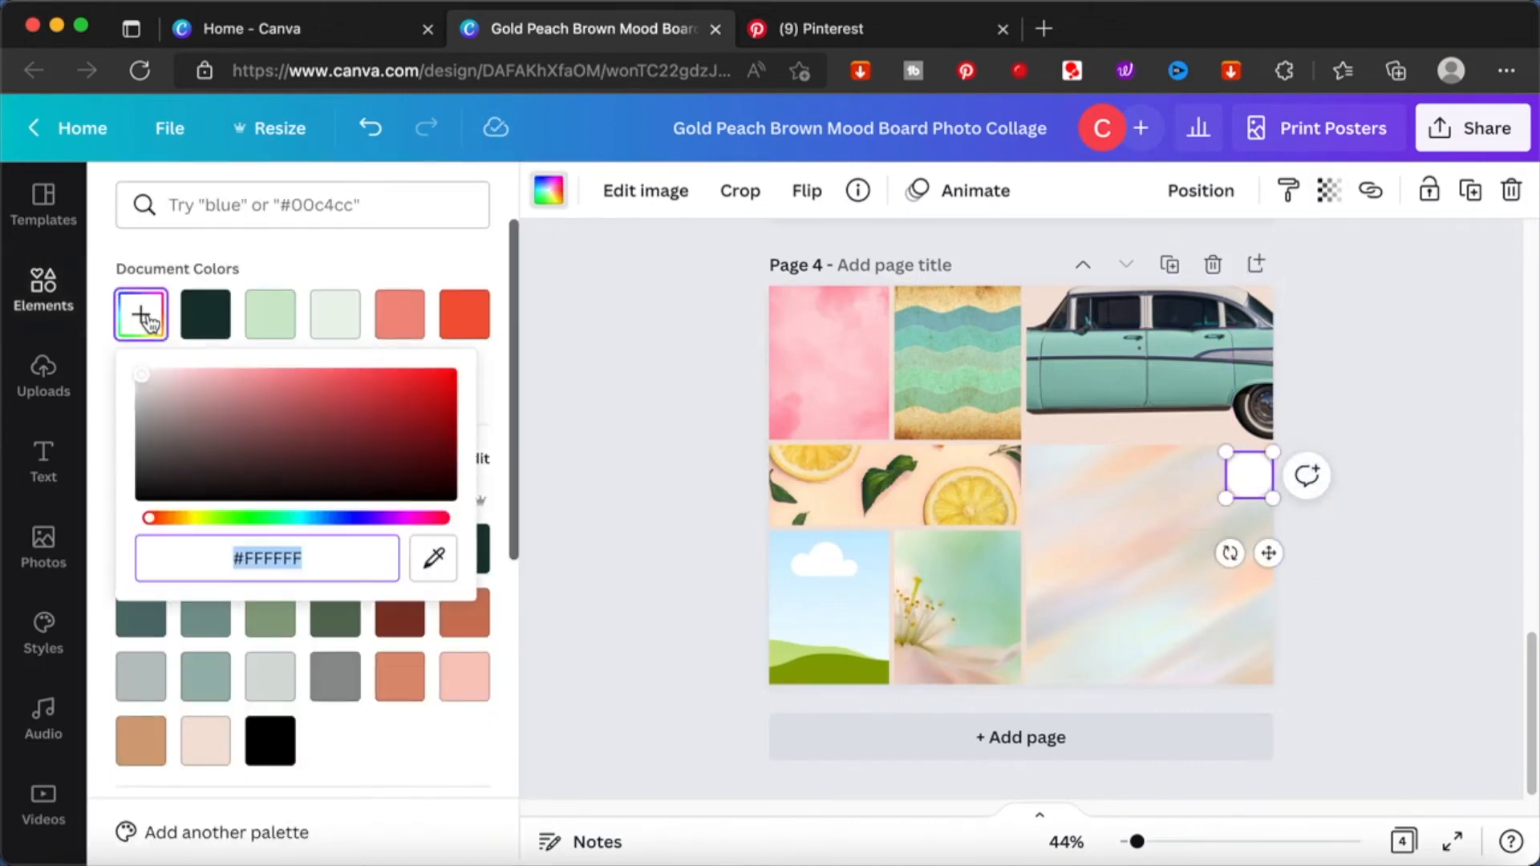
{"action": "left_click", "coordinate": [434, 557]}
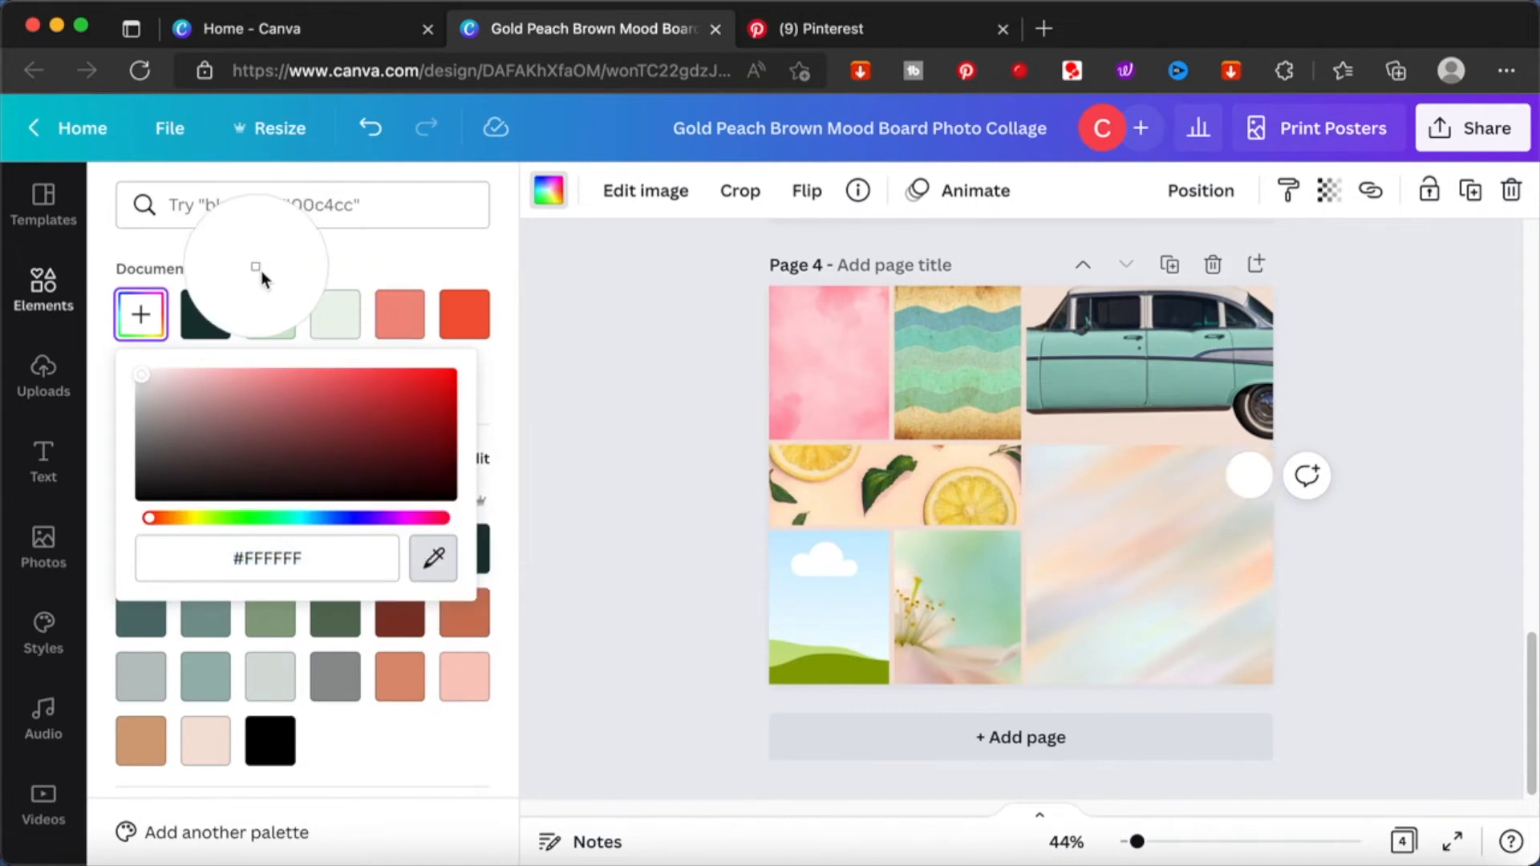
{"action": "left_click", "coordinate": [285, 306]}
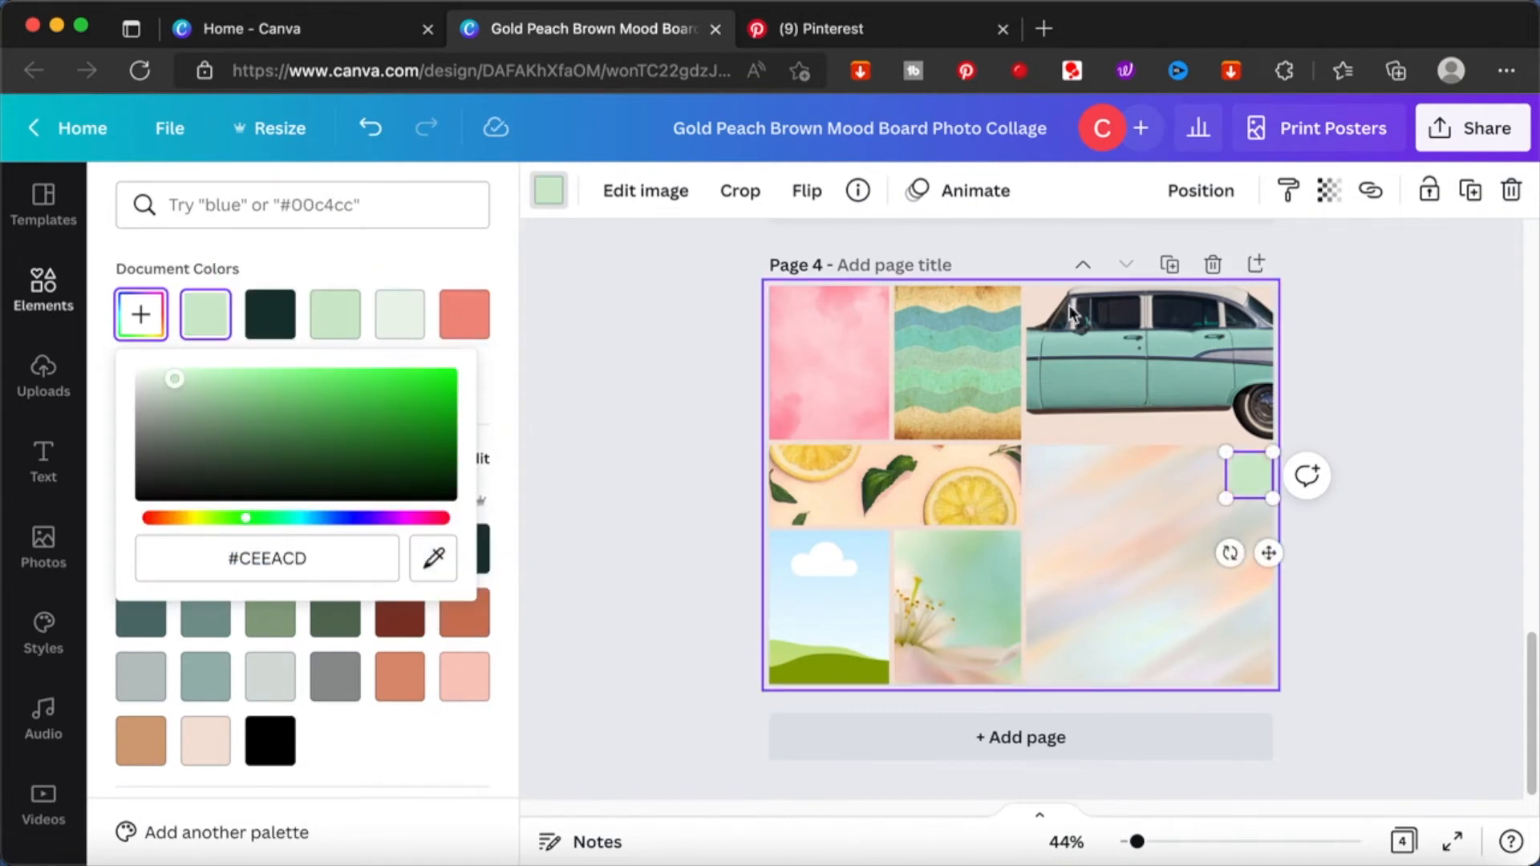
{"action": "left_click", "coordinate": [1328, 377]}
{"action": "left_click", "coordinate": [1328, 377]}
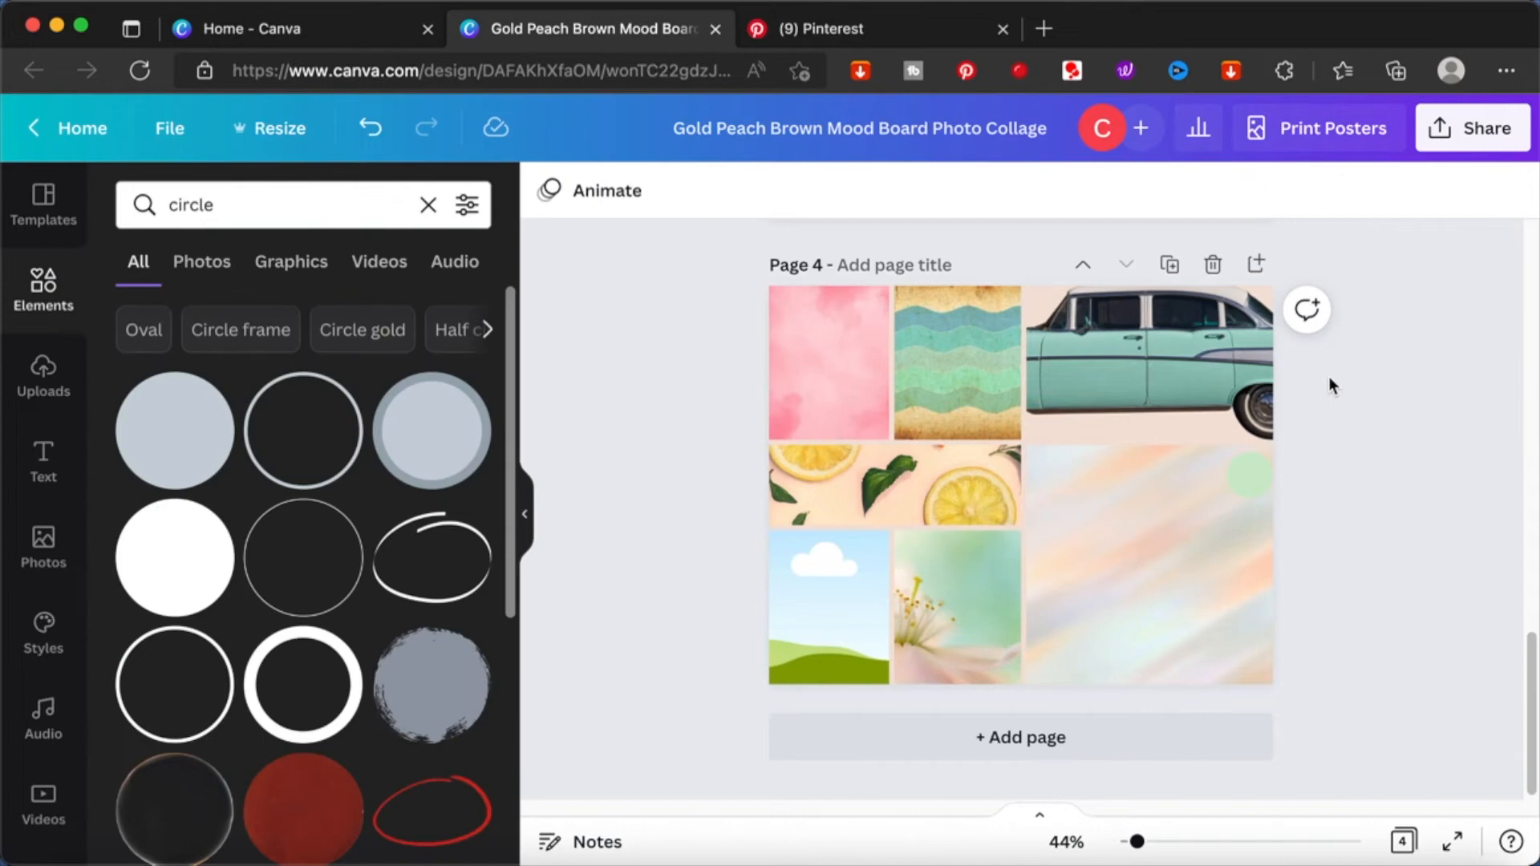
- Duplicate the green circle and arrange five circles in a vertical column along the grid's right edge, starting at the car photo
{"action": "left_click", "coordinate": [1242, 487]}
{"action": "left_click_drag", "start_coordinate": [1241, 487], "coordinate": [1238, 588]}
{"action": "key", "text": "super+v"}
{"action": "key", "text": "super+v"}
{"action": "key", "text": "super+v"}
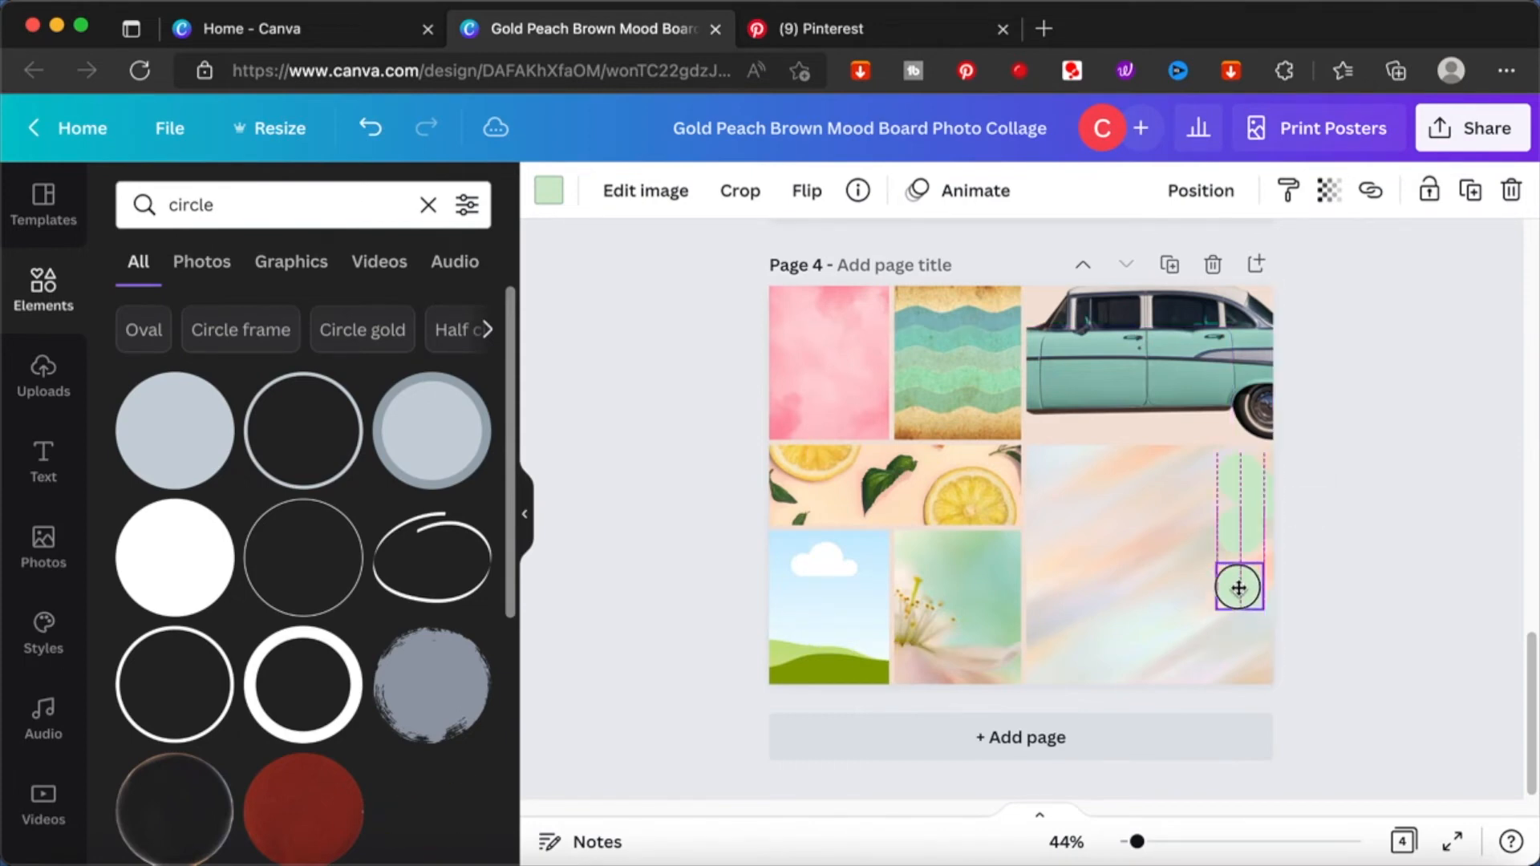
{"action": "left_click_drag", "start_coordinate": [1257, 495], "coordinate": [1238, 637]}
{"action": "left_click", "coordinate": [1261, 495]}
{"action": "left_click_drag", "start_coordinate": [1261, 495], "coordinate": [1245, 700]}
{"action": "left_click_drag", "start_coordinate": [1349, 683], "coordinate": [1245, 432]}
{"action": "left_click", "coordinate": [1386, 426]}
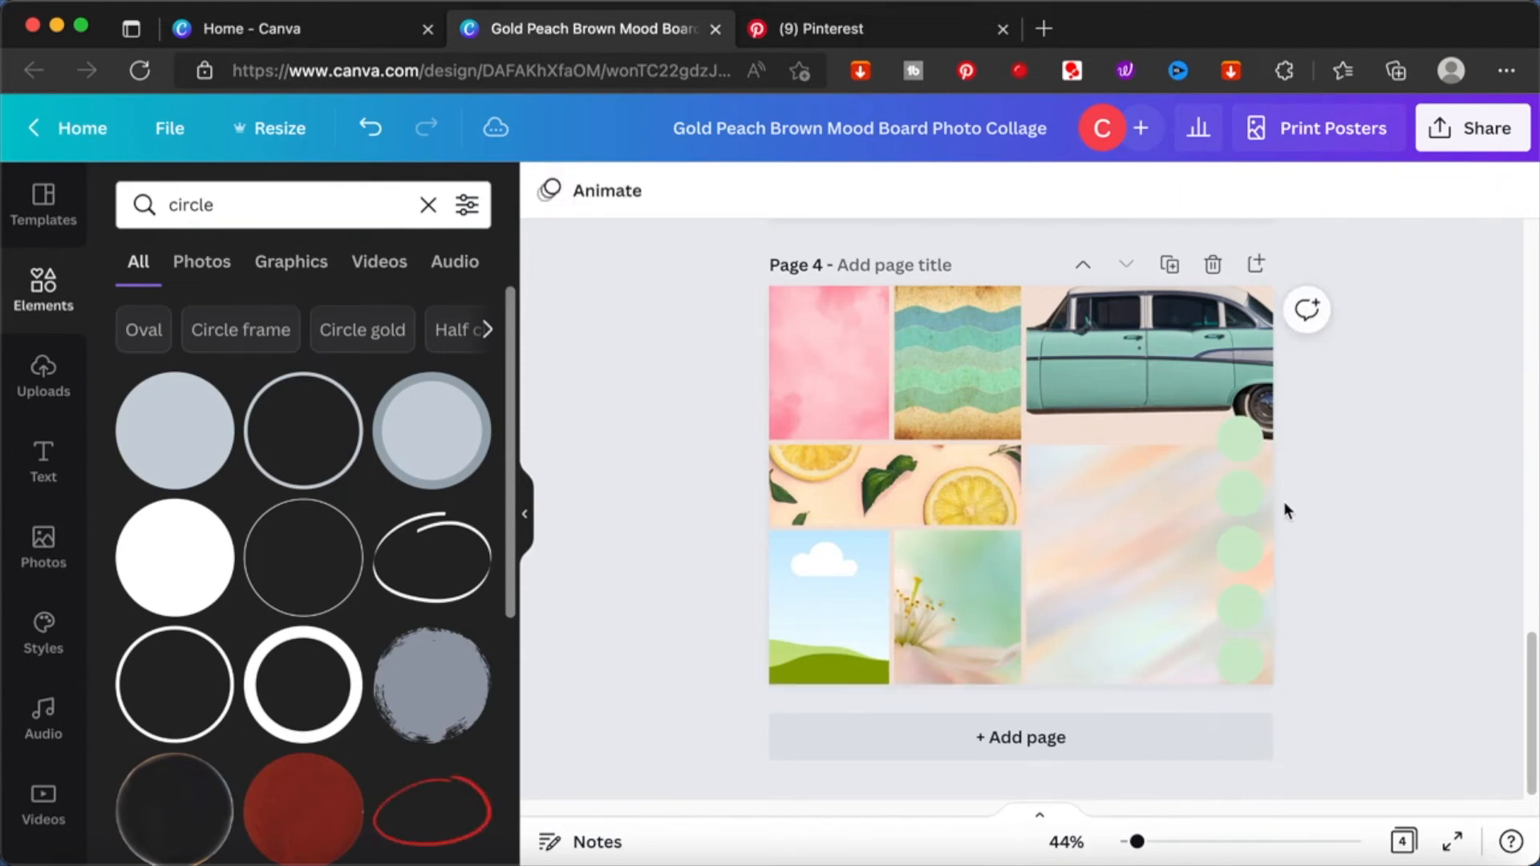
- Recolor the four lower circles from the document colors: coral, orange-red, pink and yellow in descending order
{"action": "left_click", "coordinate": [1242, 493]}
{"action": "left_click", "coordinate": [549, 189]}
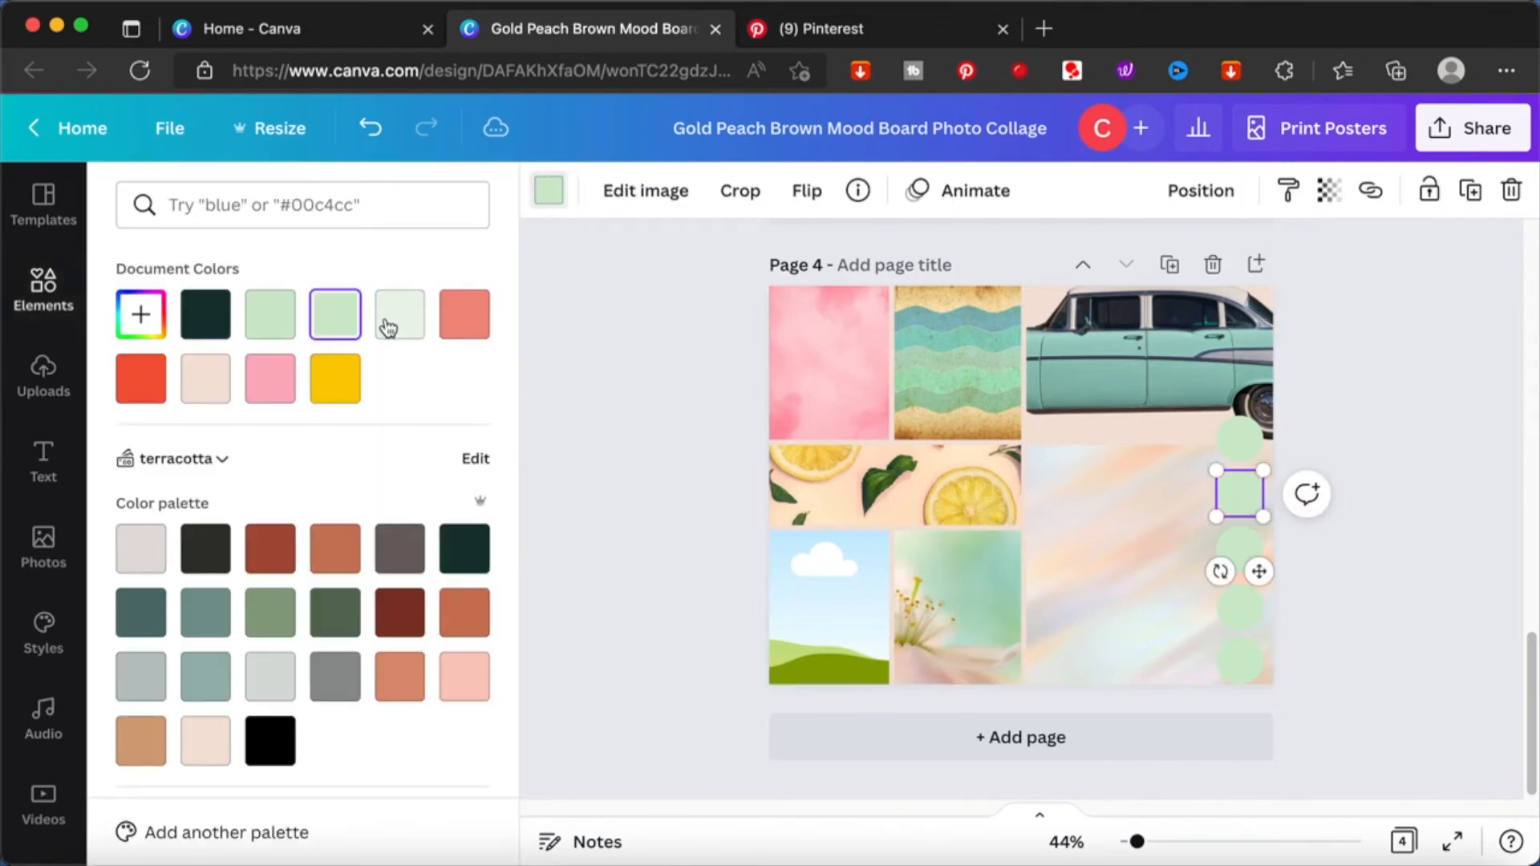
{"action": "left_click", "coordinate": [456, 318]}
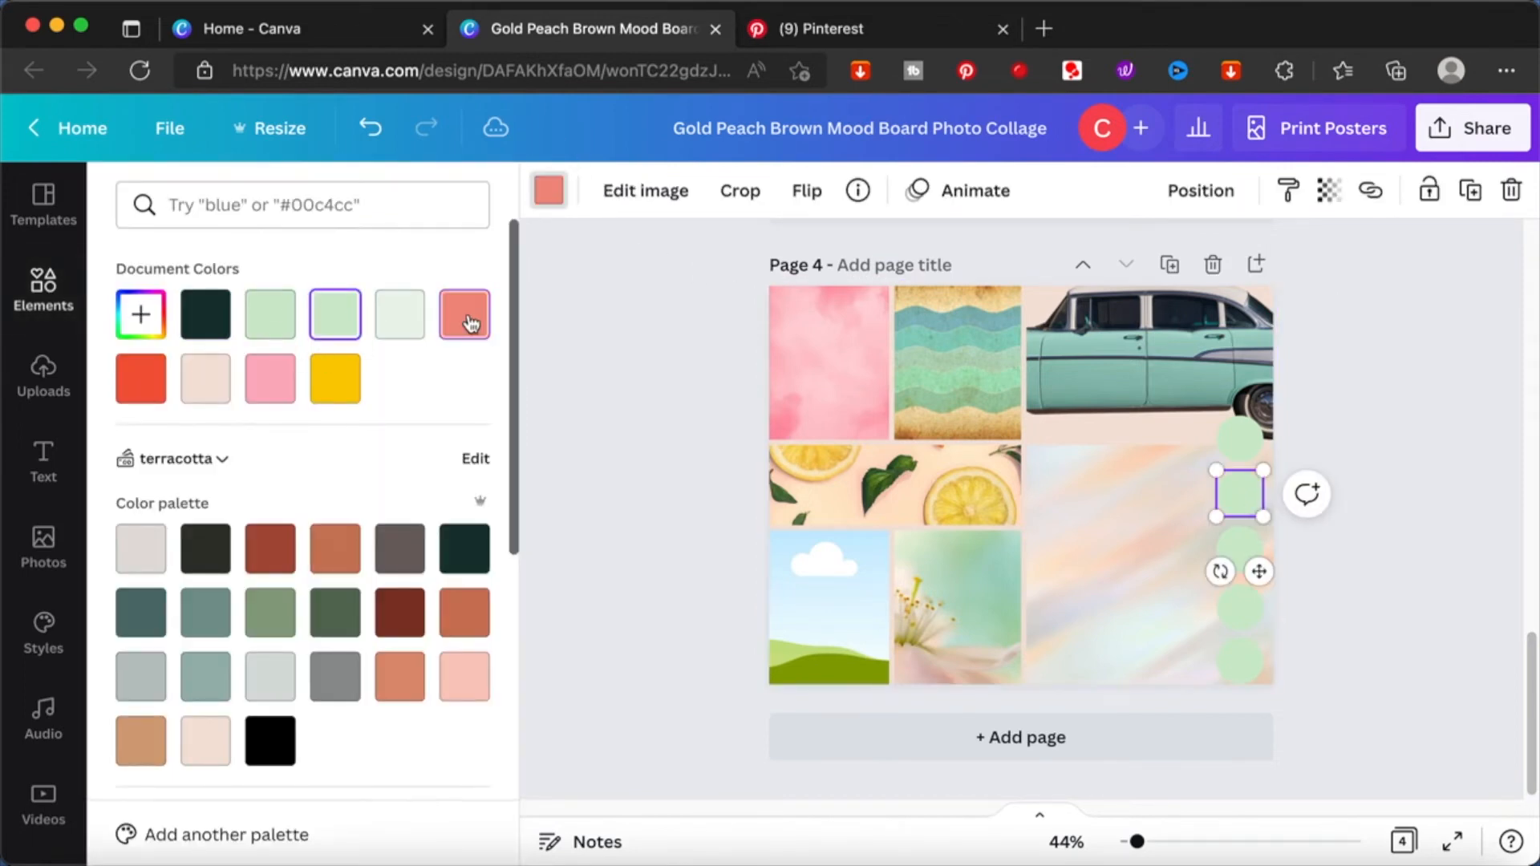
{"action": "left_click", "coordinate": [1239, 561]}
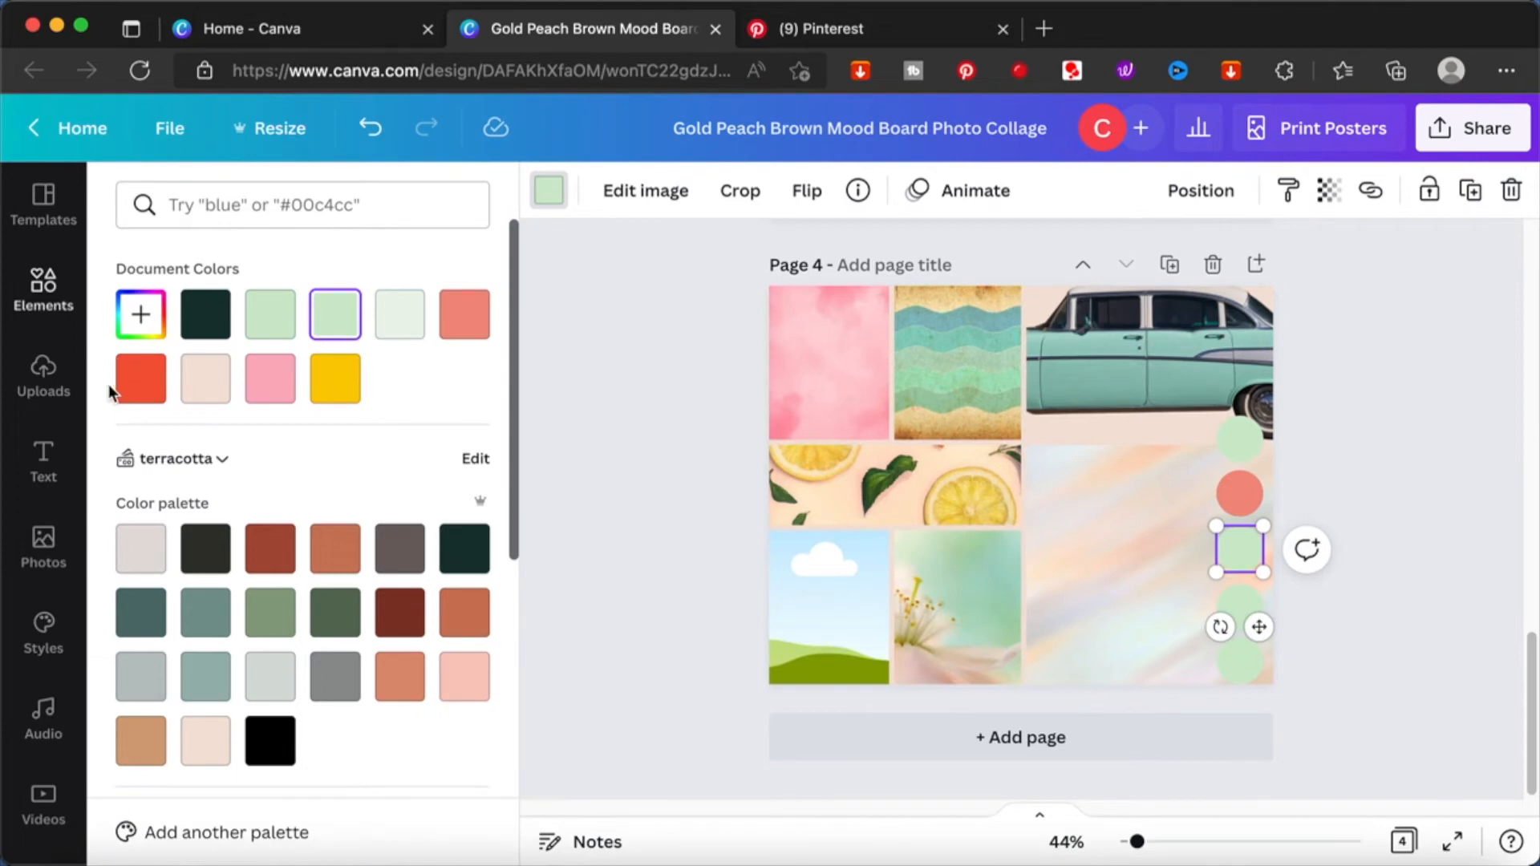
{"action": "left_click", "coordinate": [144, 393]}
{"action": "left_click", "coordinate": [1239, 607]}
{"action": "left_click", "coordinate": [270, 377]}
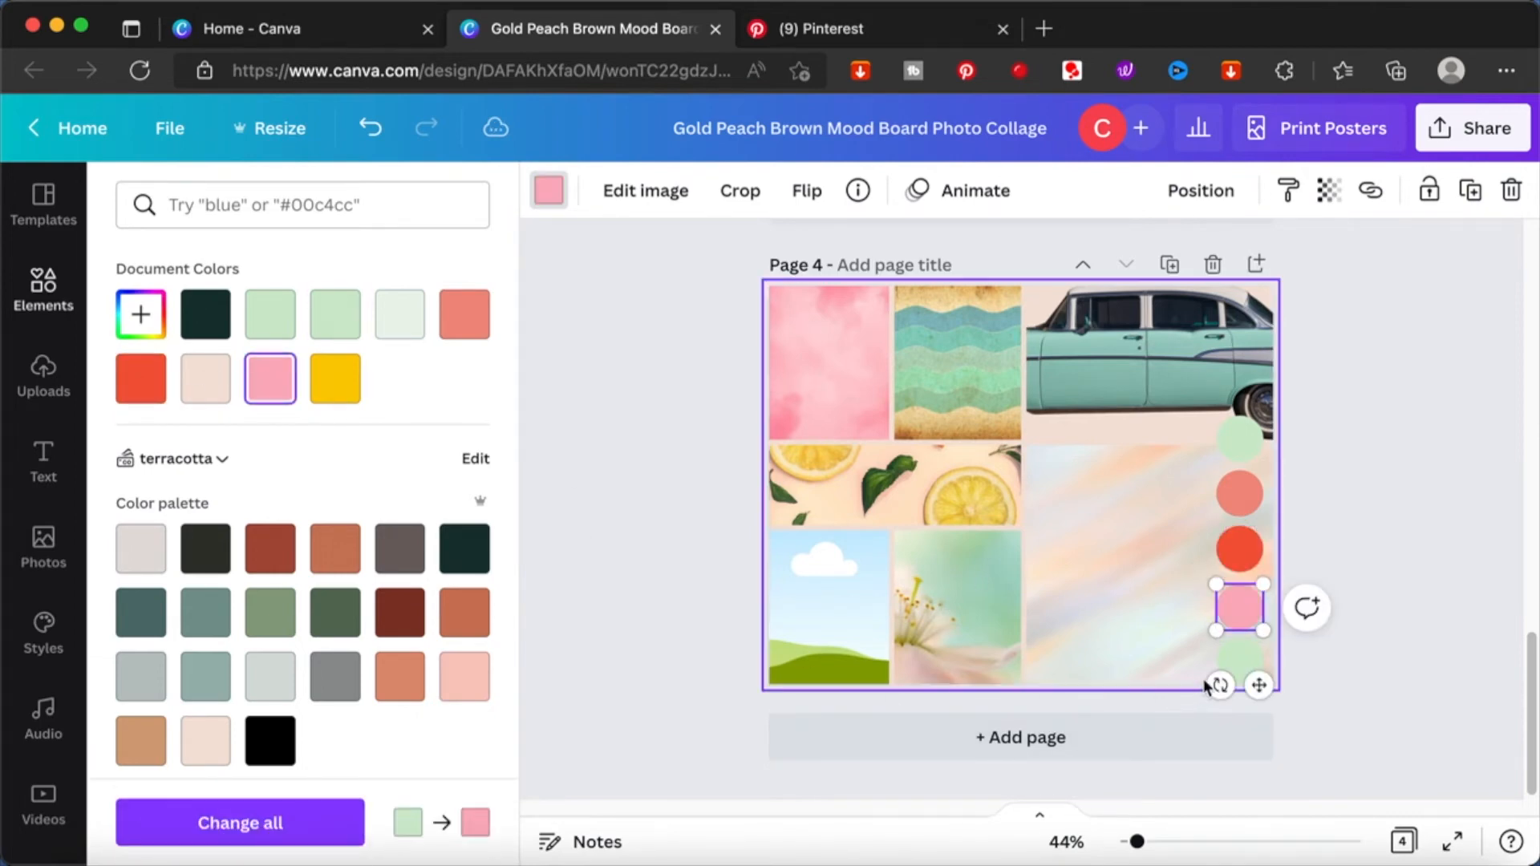
{"action": "left_click", "coordinate": [1246, 664]}
{"action": "left_click", "coordinate": [342, 367]}
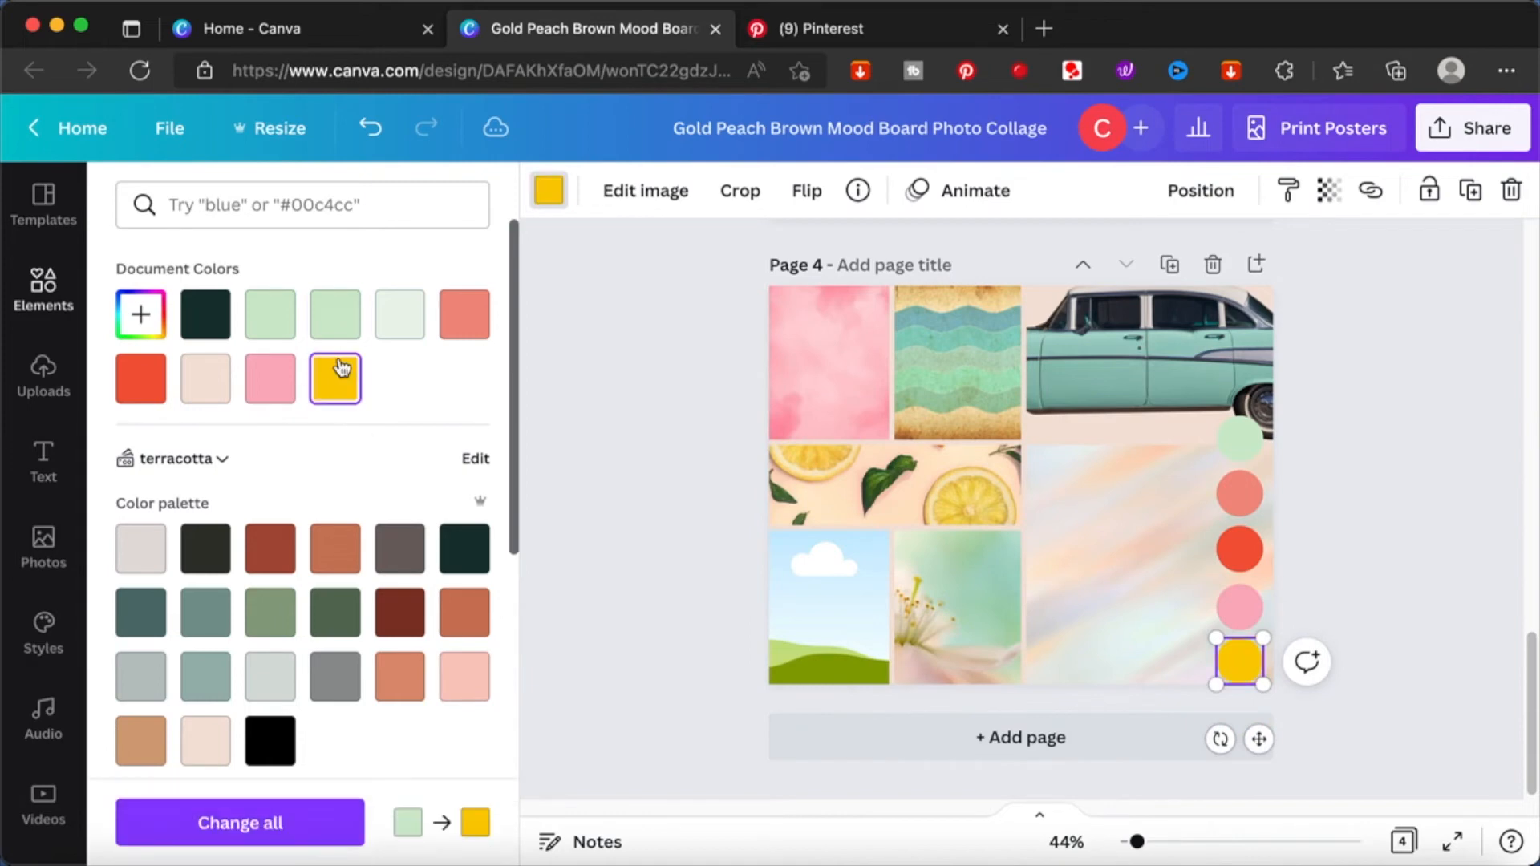
{"action": "key", "text": "Escape"}
{"action": "left_click", "coordinate": [1363, 505]}
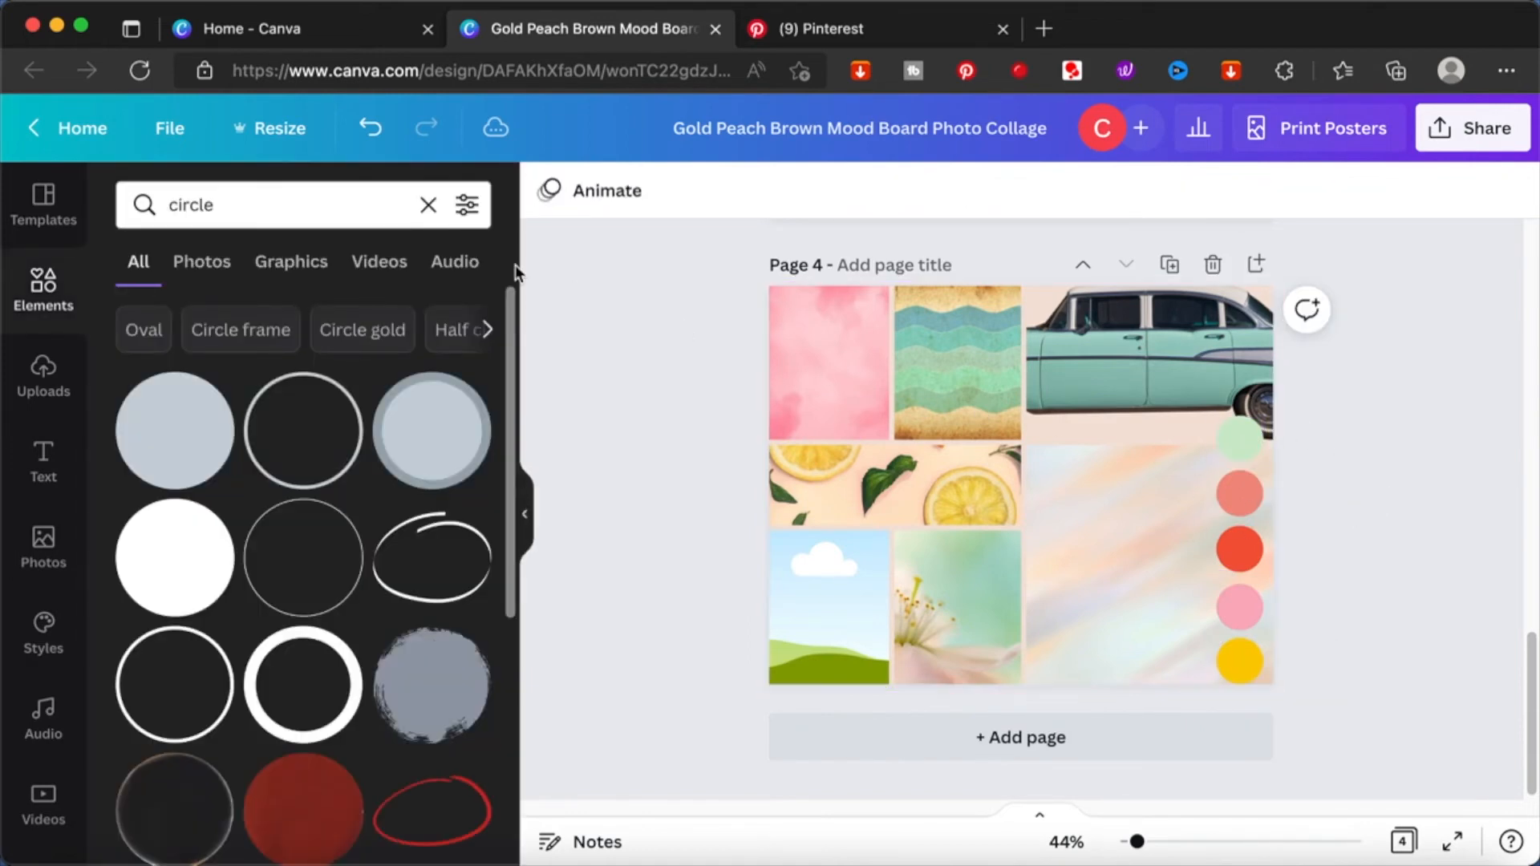
- Search the elements for "rectangle", add a long solid rectangle, turn it vertical and stretch it over the whole circle column
{"action": "left_click", "coordinate": [234, 217]}
{"action": "type", "text": "re"}
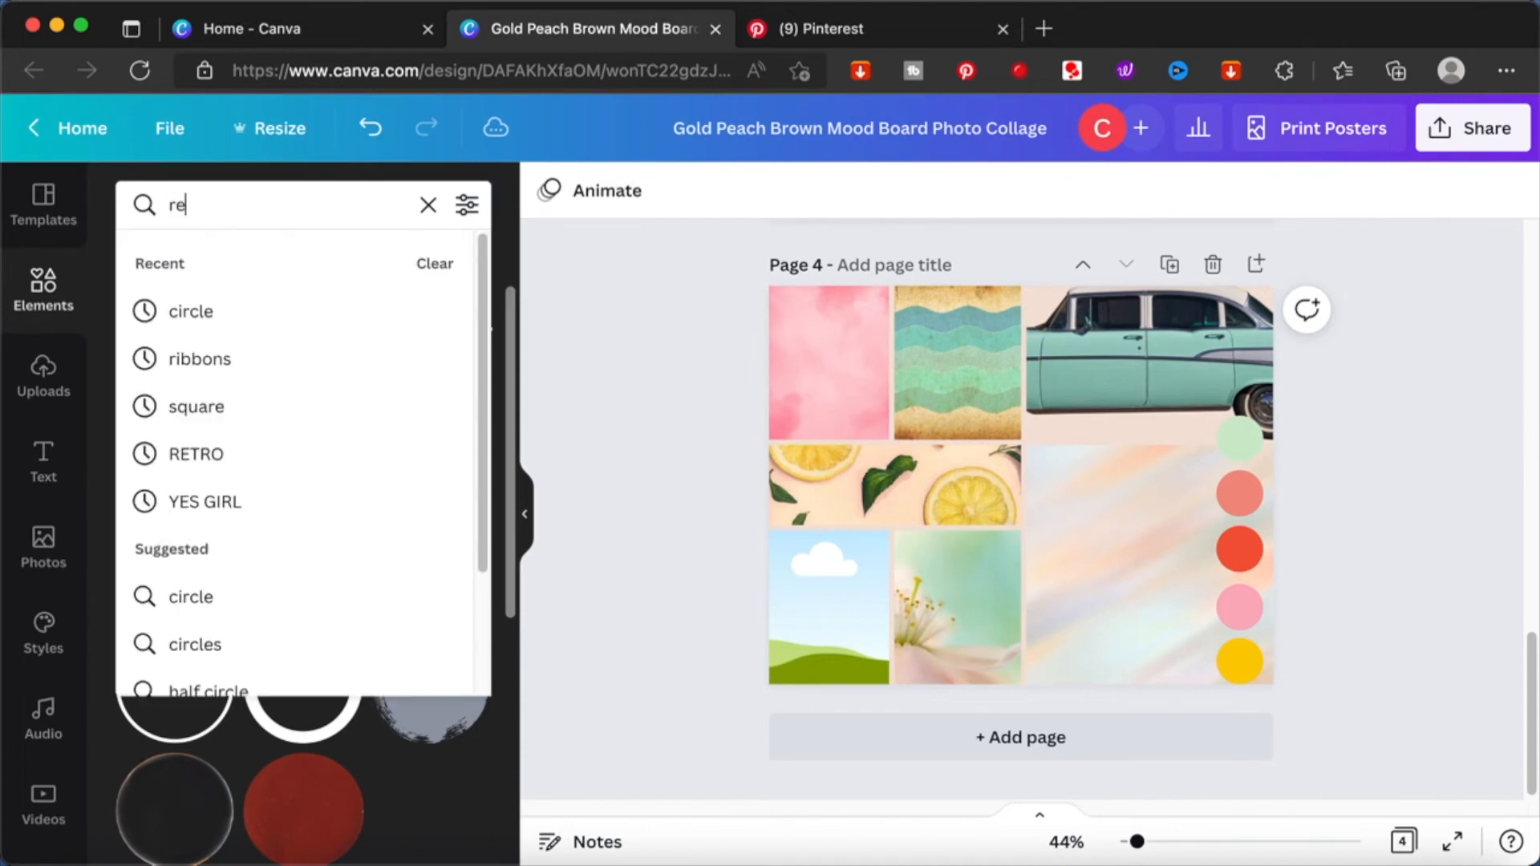
{"action": "type", "text": "ctangle"}
{"action": "key", "text": "Return"}
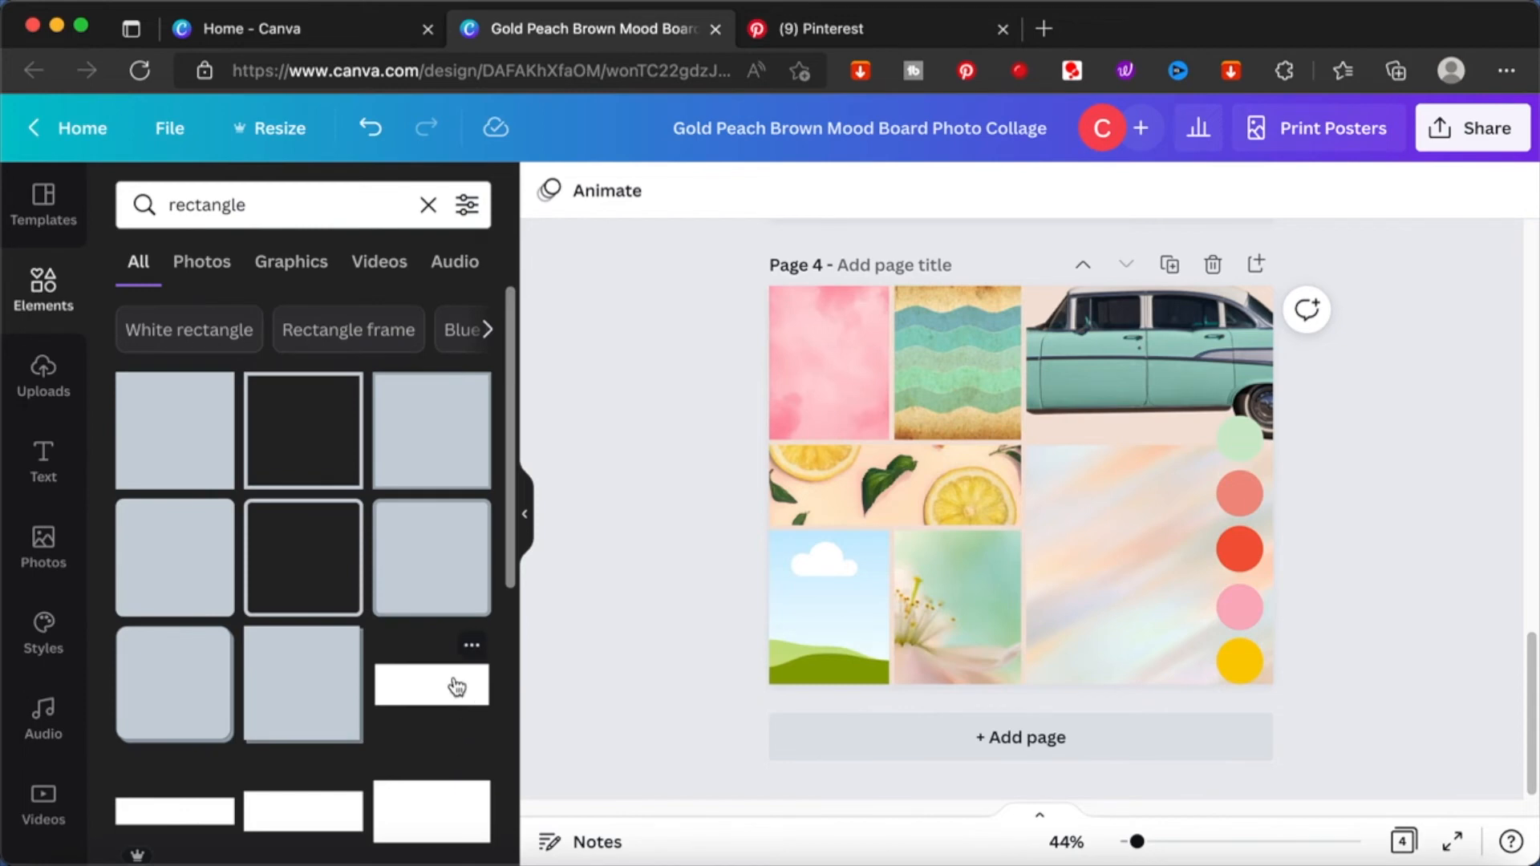
{"action": "left_click", "coordinate": [223, 814]}
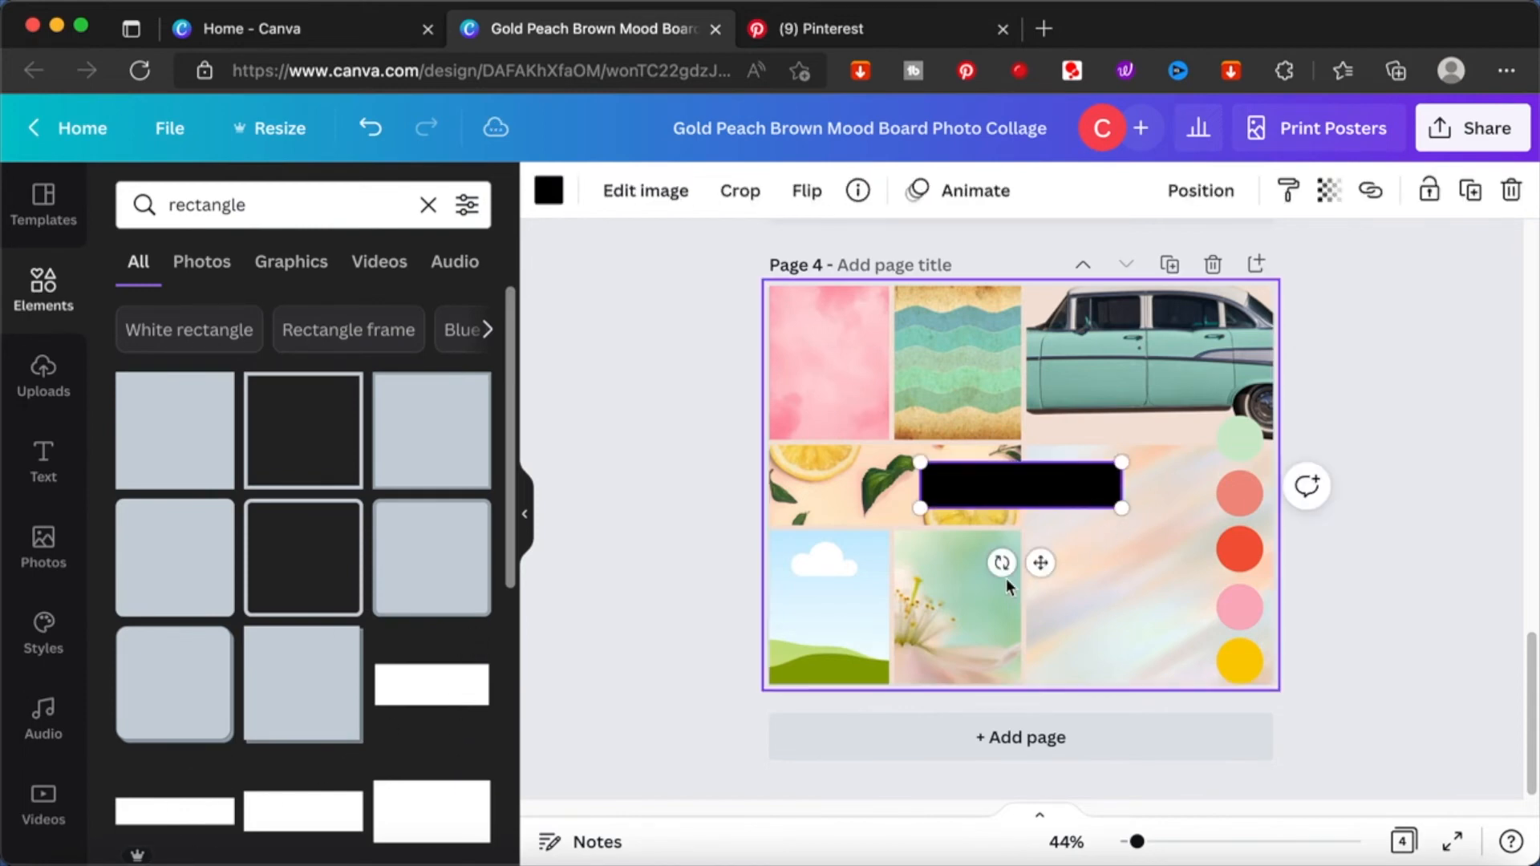
{"action": "left_click_drag", "start_coordinate": [989, 537], "coordinate": [1235, 495]}
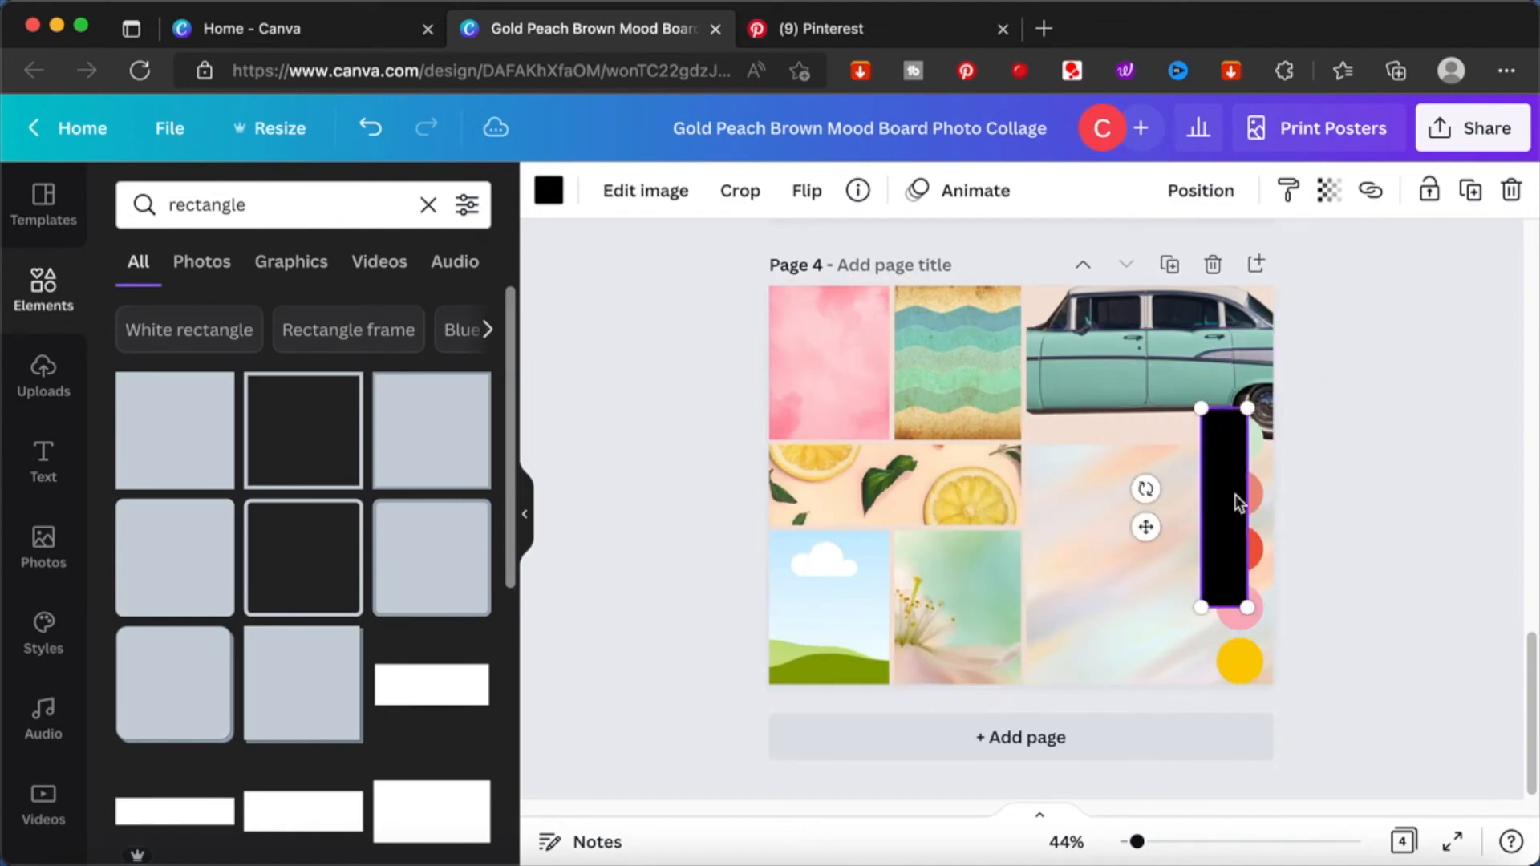
{"action": "left_click_drag", "start_coordinate": [1244, 607], "coordinate": [1261, 676]}
- Try sending the black rectangle to the very back of the page, and undo it
{"action": "right_click", "coordinate": [1245, 584]}
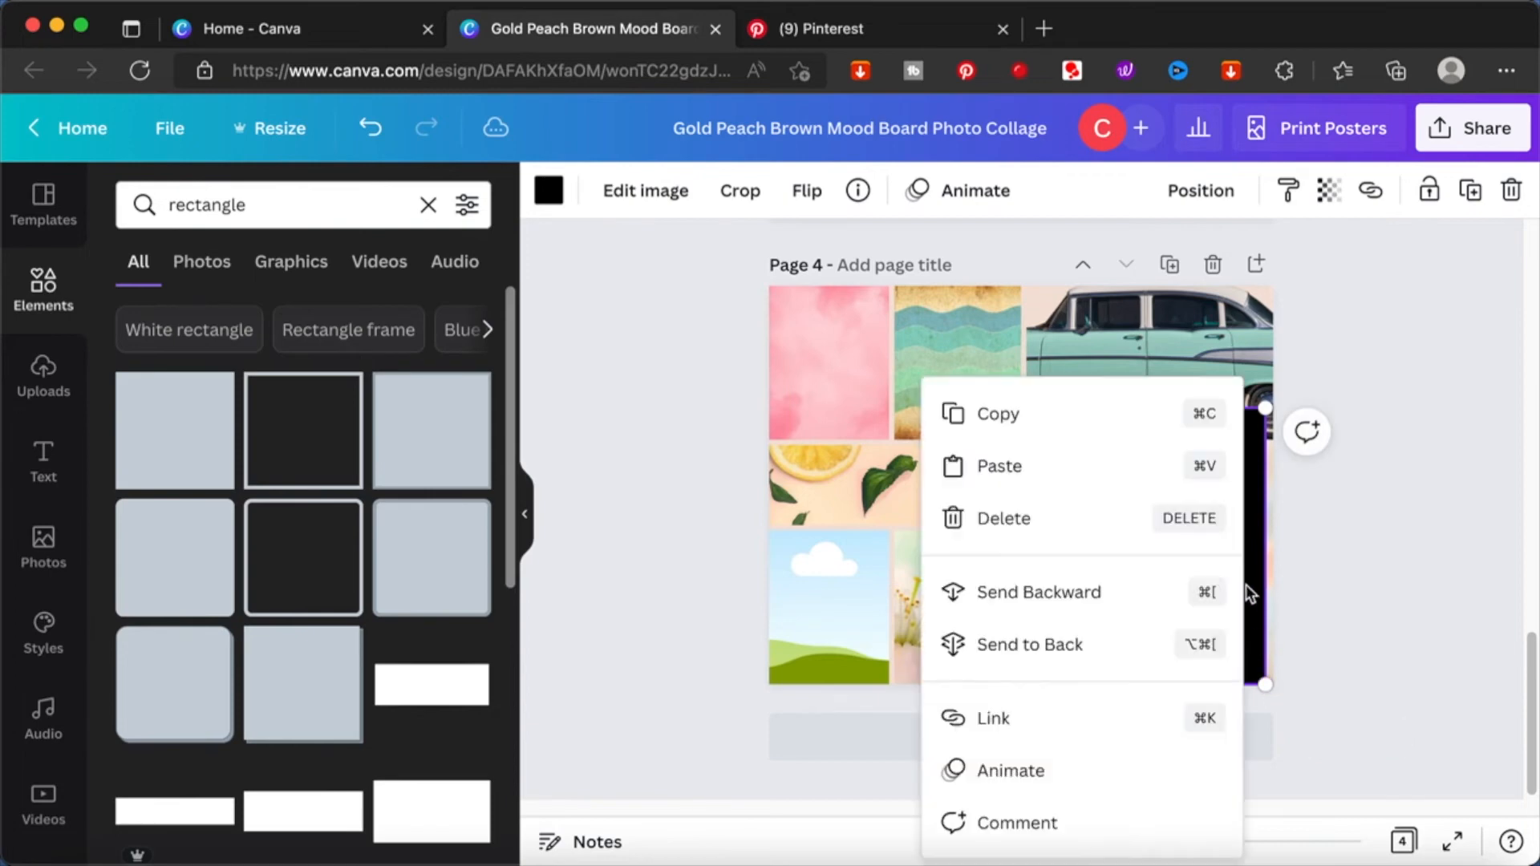
{"action": "left_click", "coordinate": [1066, 672]}
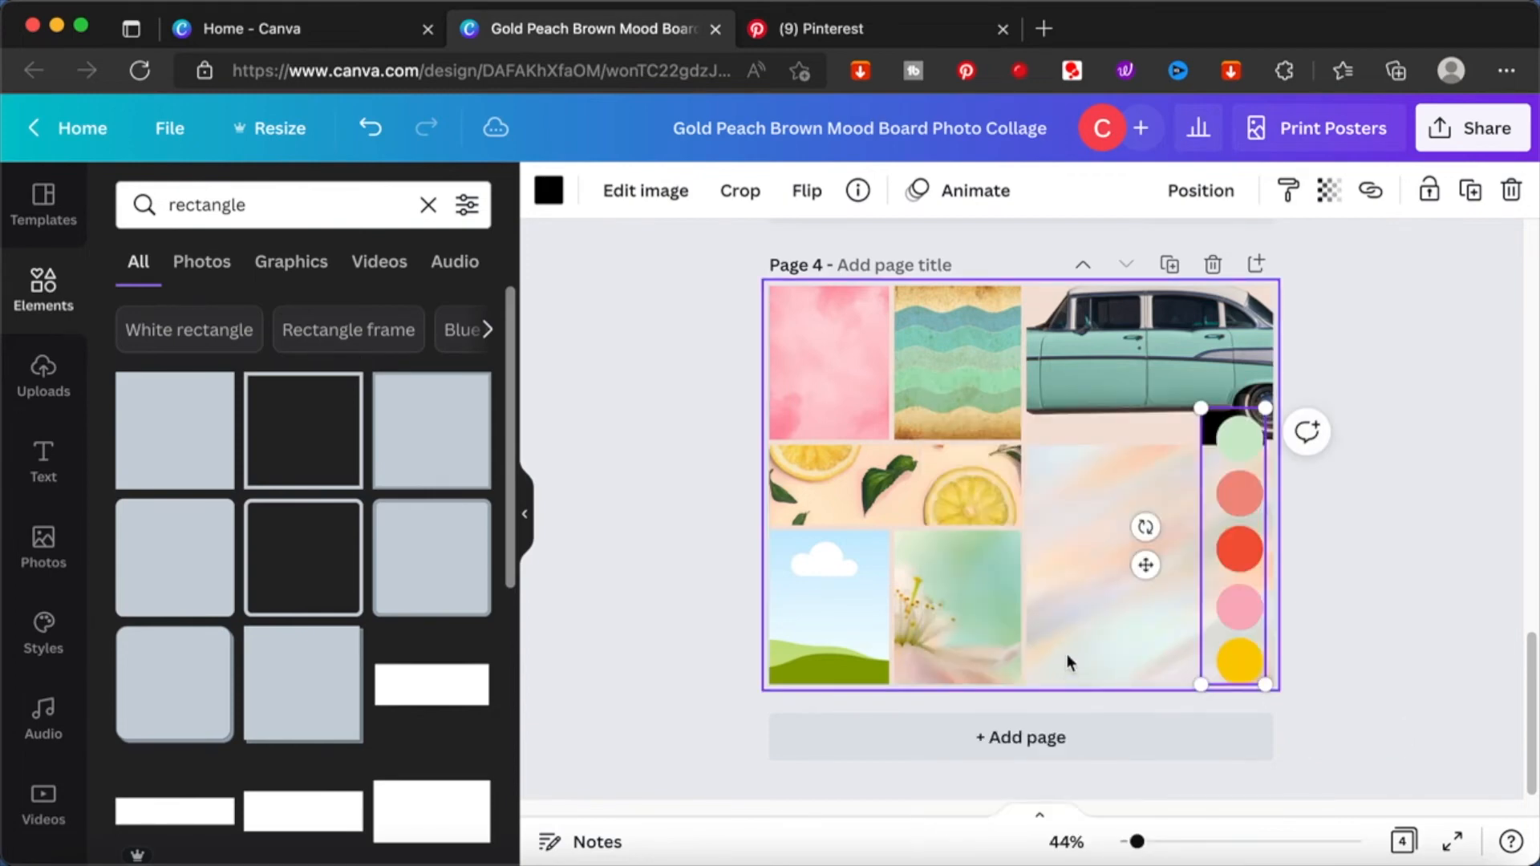
{"action": "key", "text": "super+z"}
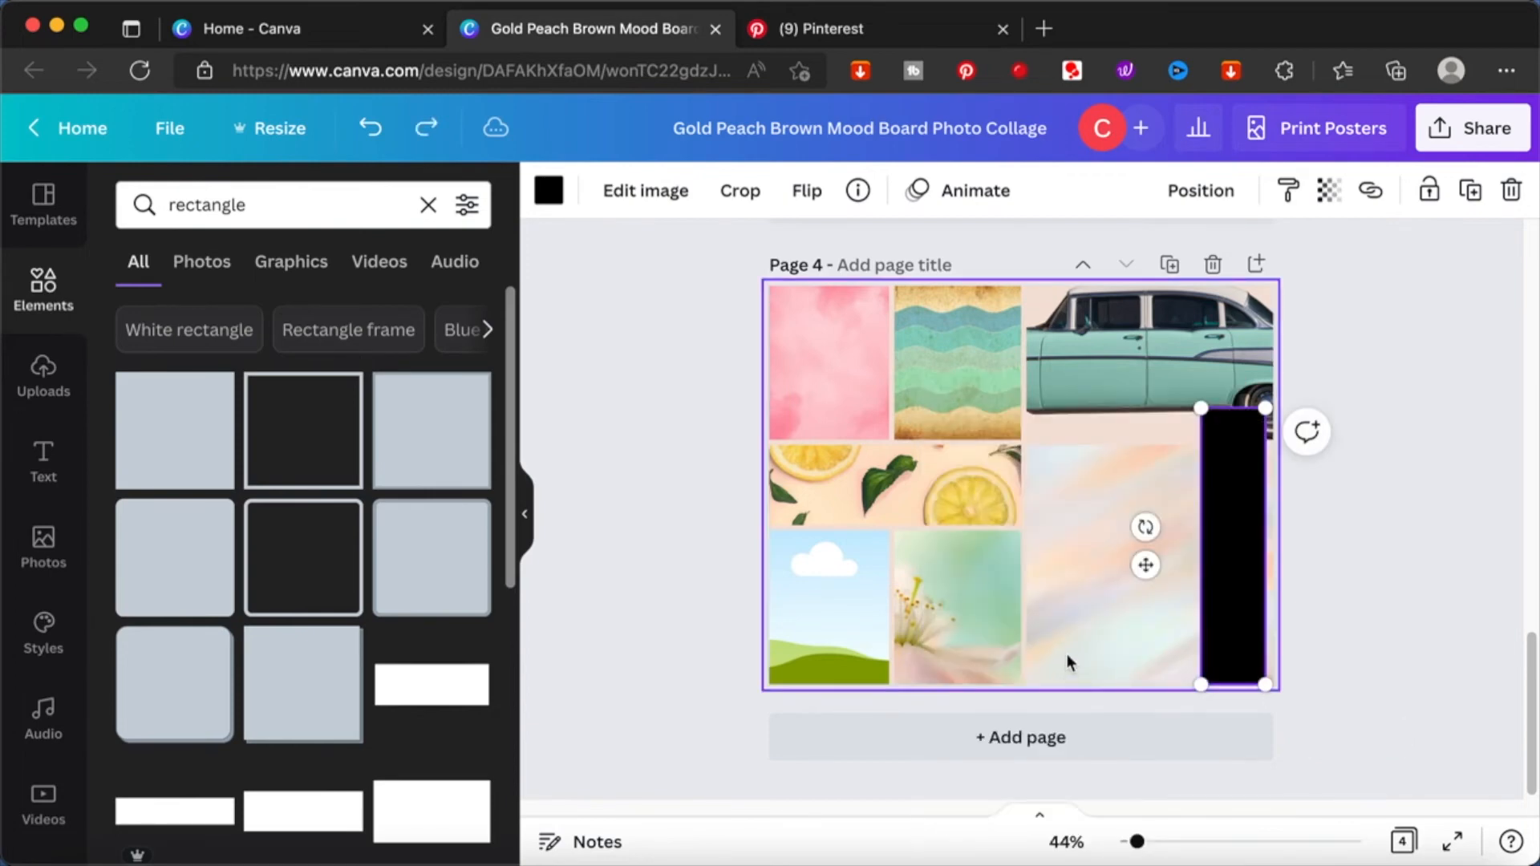
- Send the black rectangle backward one layer at a time until it sits behind all five circles
{"action": "right_click", "coordinate": [1254, 571]}
{"action": "left_click", "coordinate": [1130, 594]}
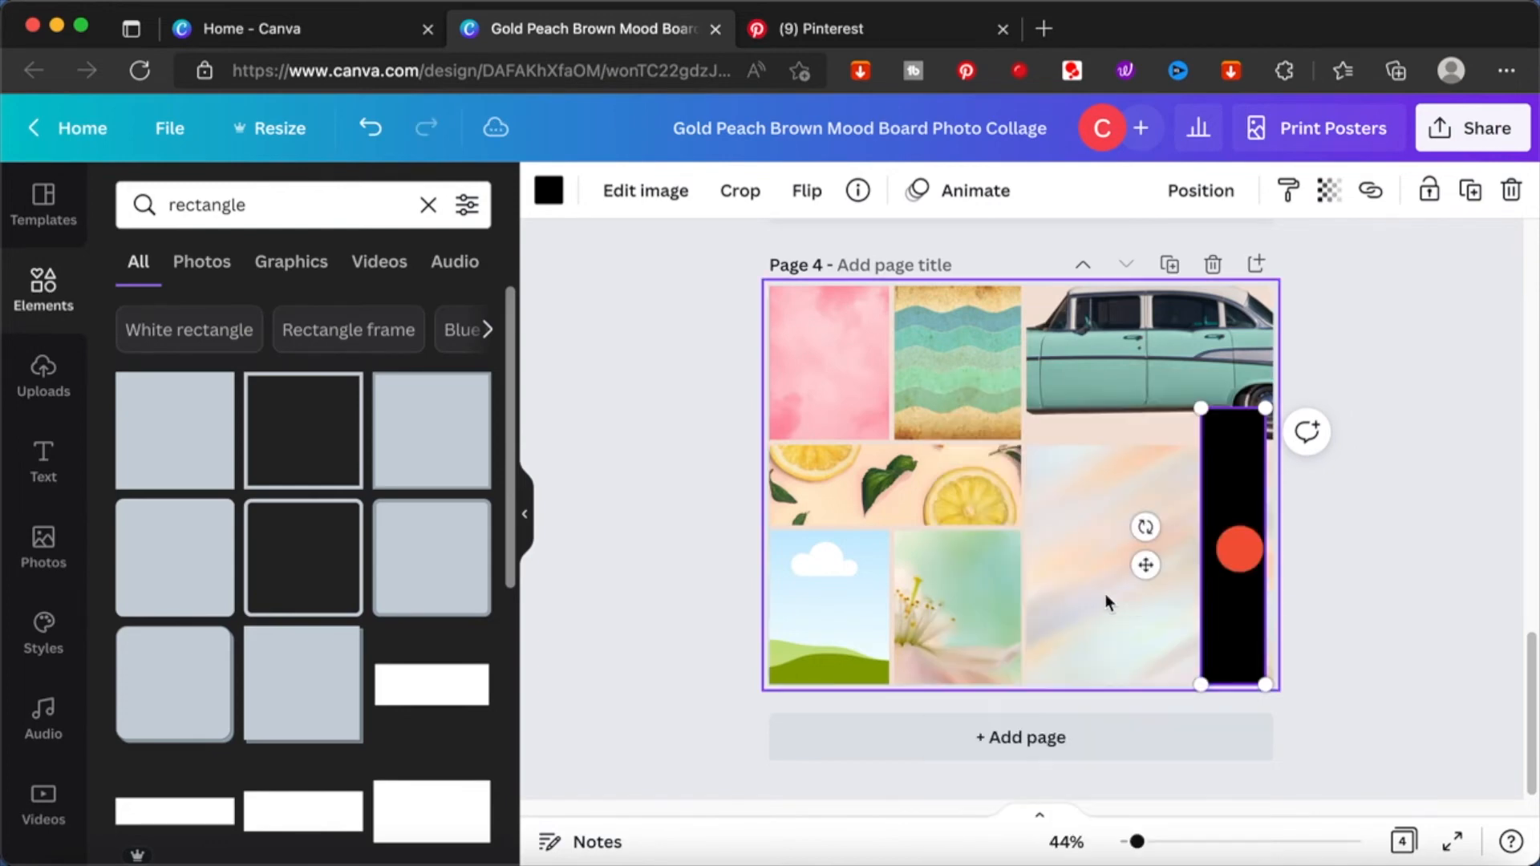
{"action": "right_click", "coordinate": [1238, 488]}
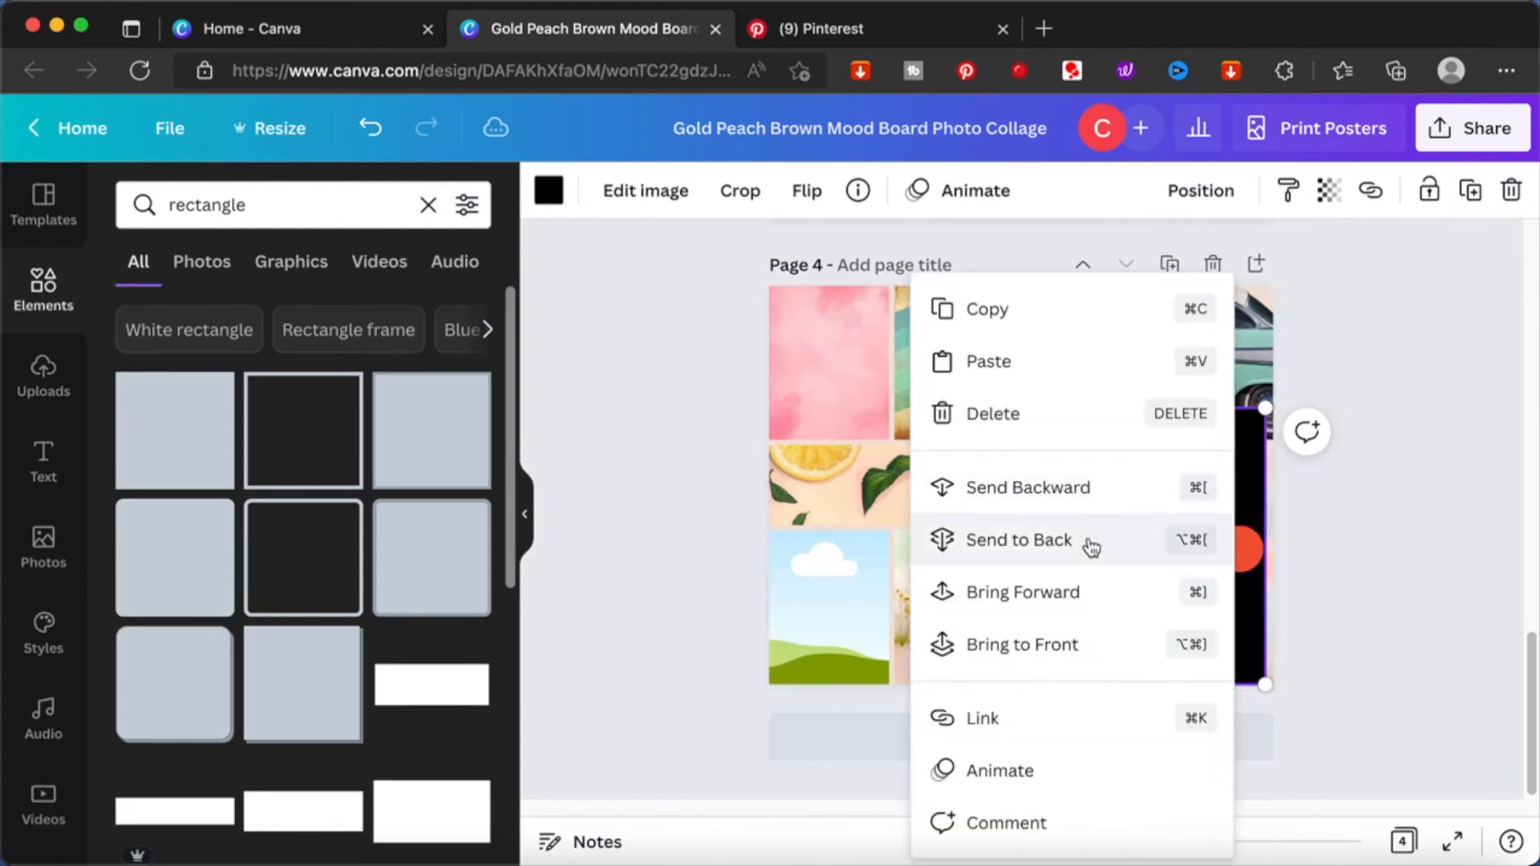
{"action": "left_click", "coordinate": [1097, 505]}
{"action": "right_click", "coordinate": [1251, 491]}
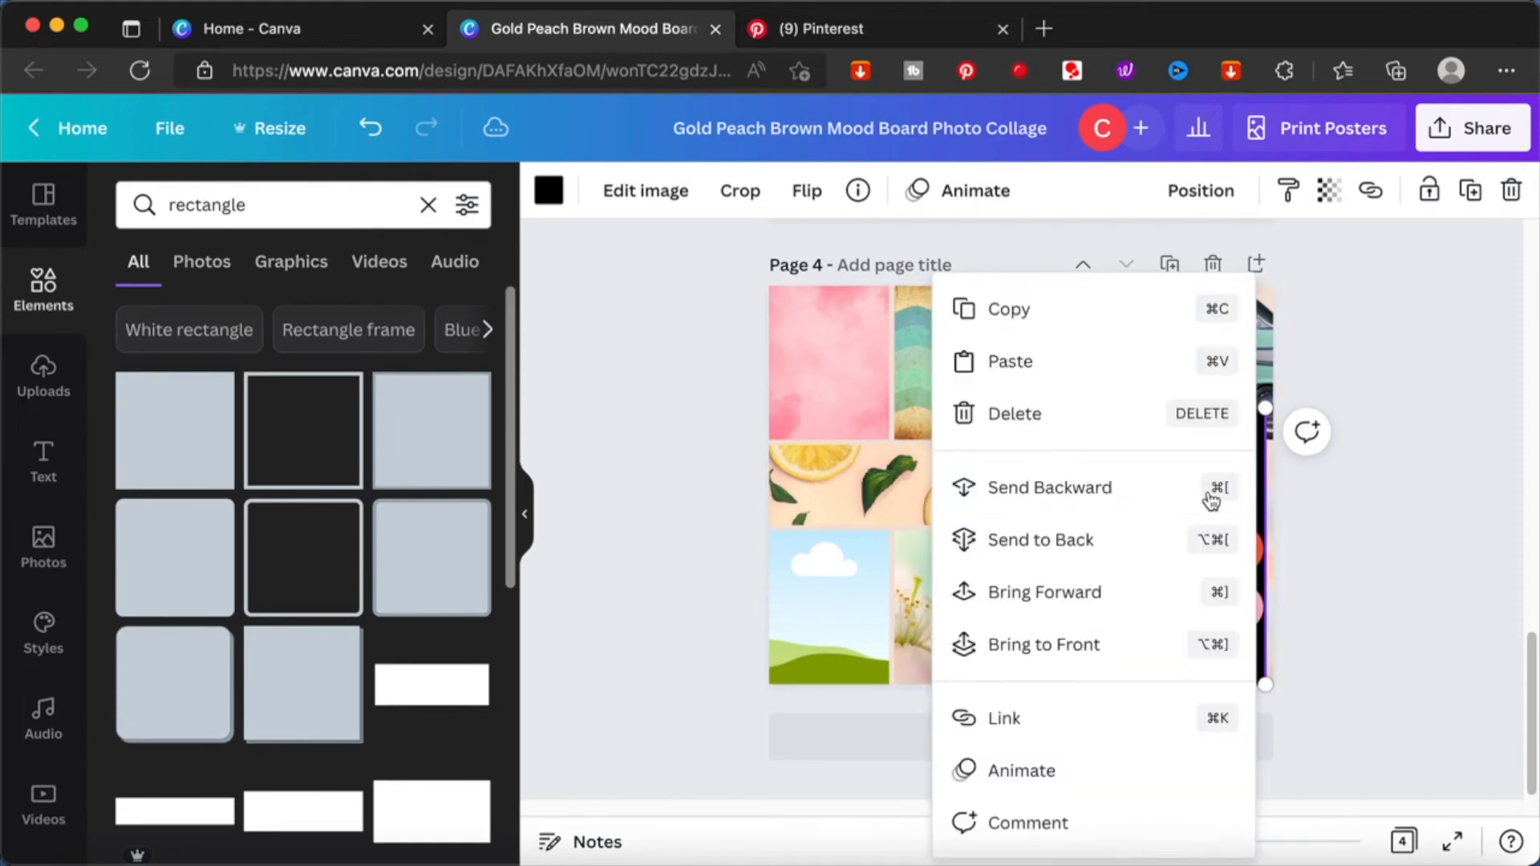
{"action": "left_click", "coordinate": [1063, 512]}
{"action": "right_click", "coordinate": [1247, 501]}
{"action": "left_click", "coordinate": [1072, 505]}
{"action": "right_click", "coordinate": [1231, 445]}
{"action": "left_click", "coordinate": [971, 491]}
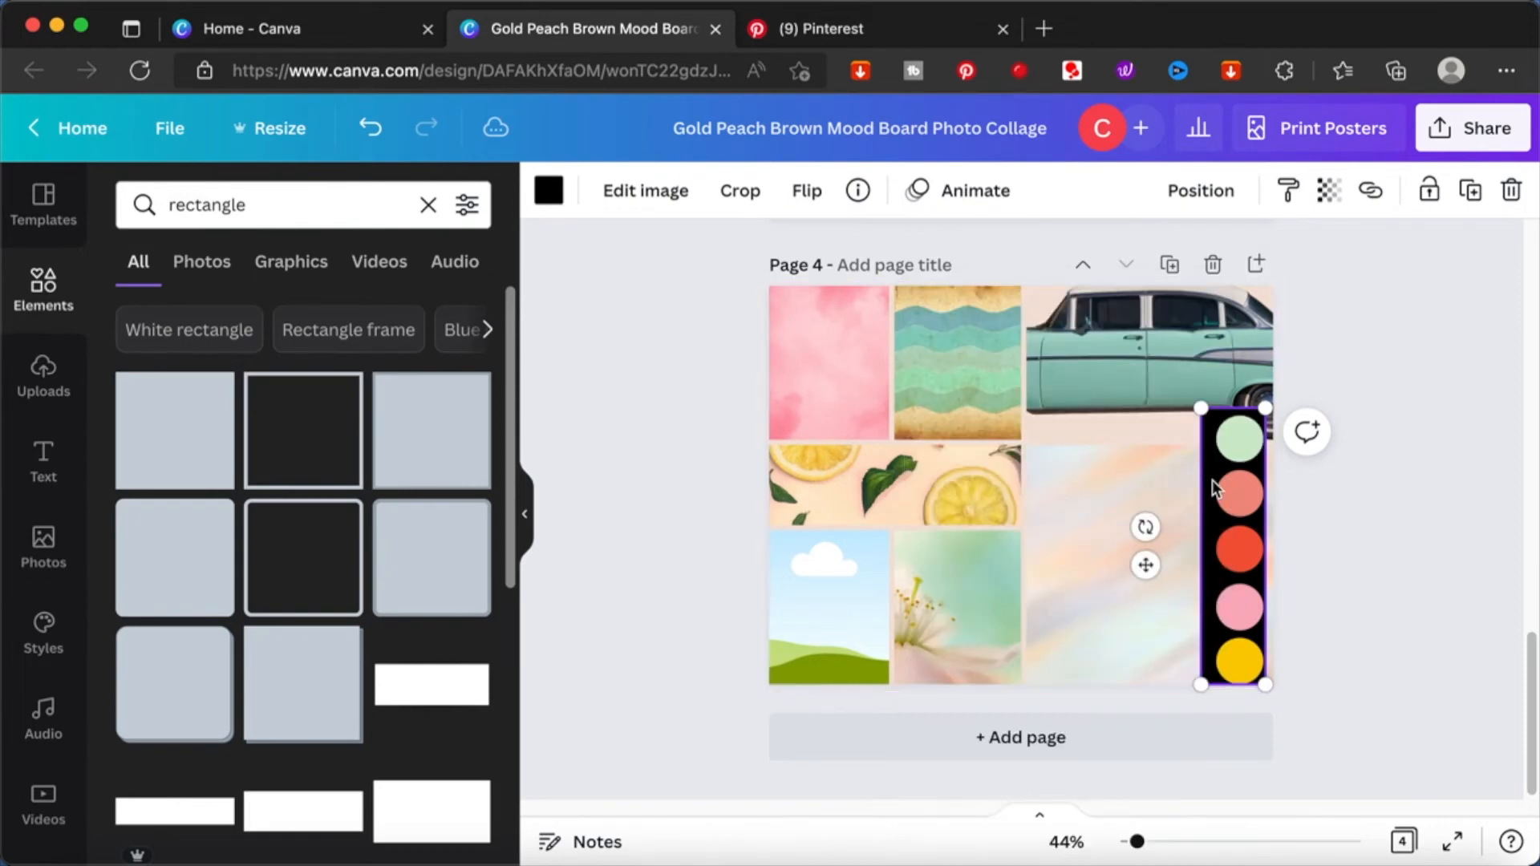
- Nudge the black rectangle to the right until it is centered behind the circles and meets the page edge
{"action": "key", "text": "Right"}
{"action": "key", "text": "Right"}
{"action": "key", "text": "Right"}
{"action": "key", "text": "Right"}
{"action": "key", "text": "Right"}
{"action": "key", "text": "Right"}
{"action": "key", "text": "Right"}
{"action": "key", "text": "Right"}
{"action": "key", "text": "Right"}
{"action": "key", "text": "Right"}
{"action": "key", "text": "Right"}
{"action": "key", "text": "Right"}
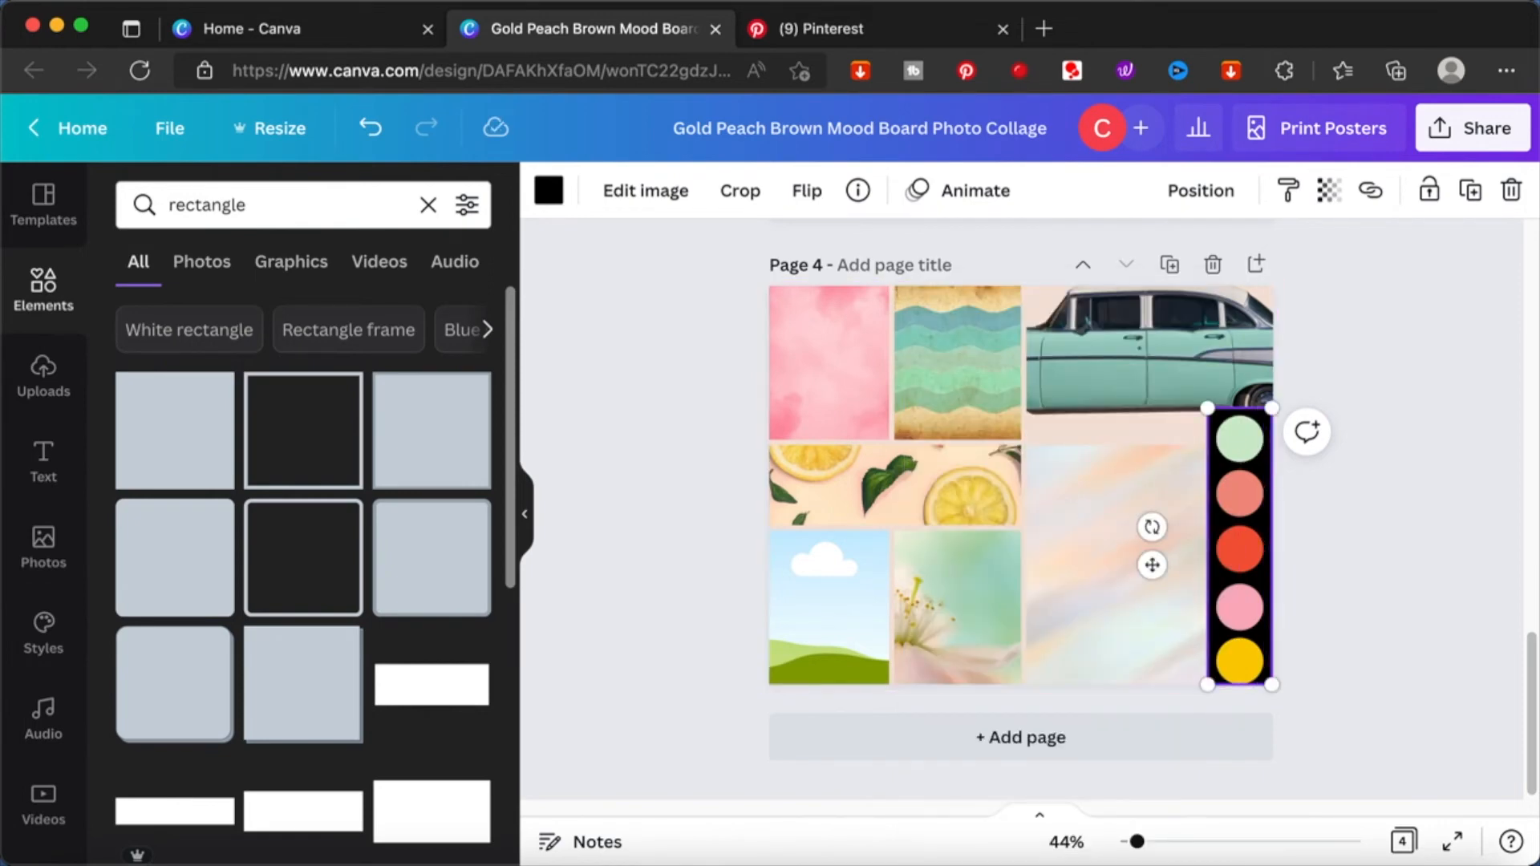
- Recolor the rectangle behind the circles with the muted sage-teal from the terracotta palette
{"action": "left_click", "coordinate": [550, 190]}
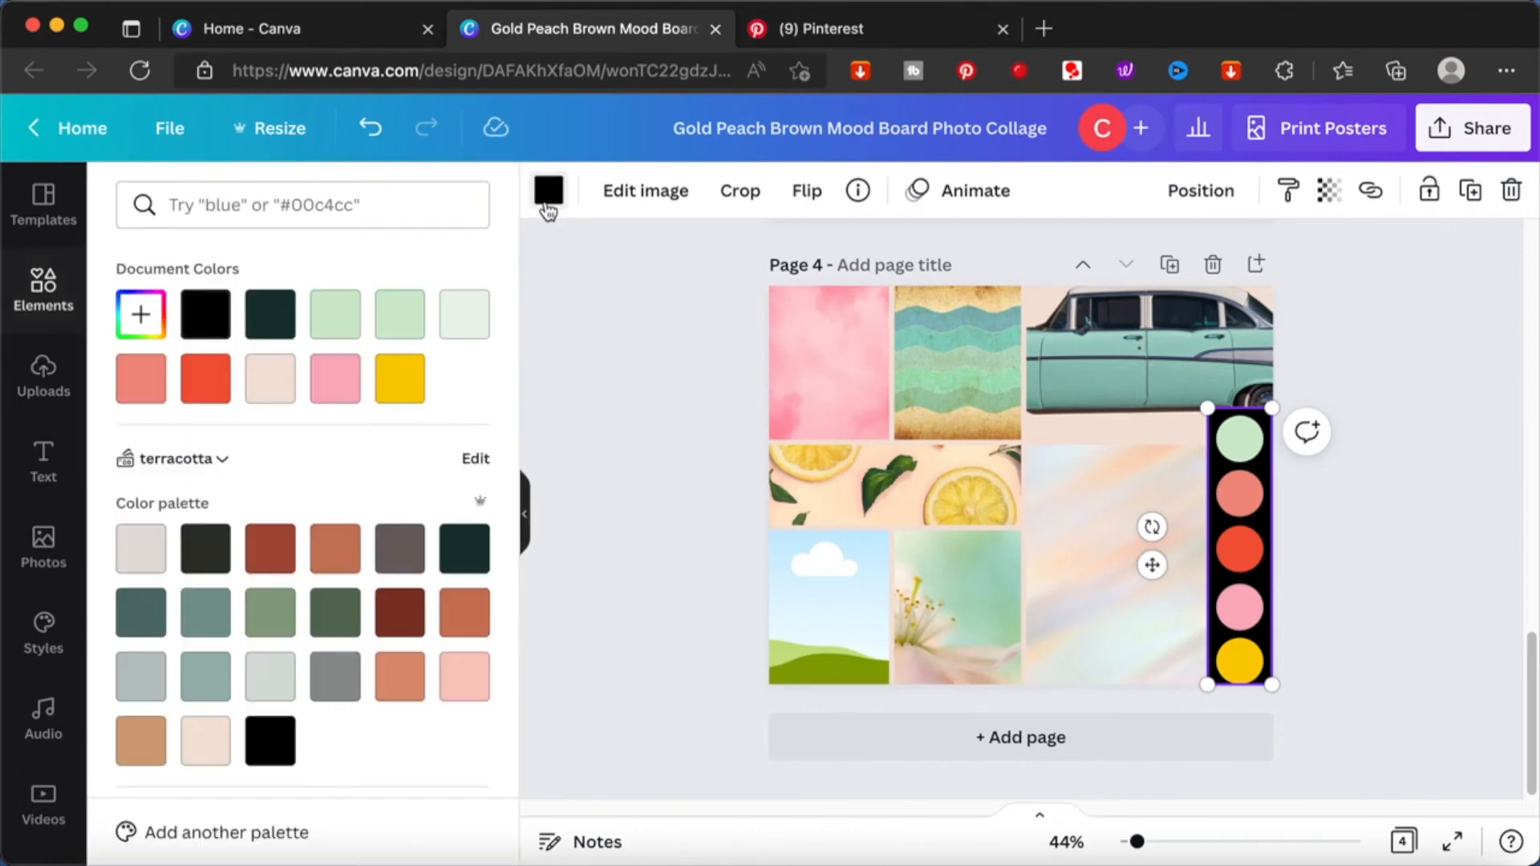
{"action": "left_click", "coordinate": [206, 740]}
{"action": "left_click", "coordinate": [210, 676]}
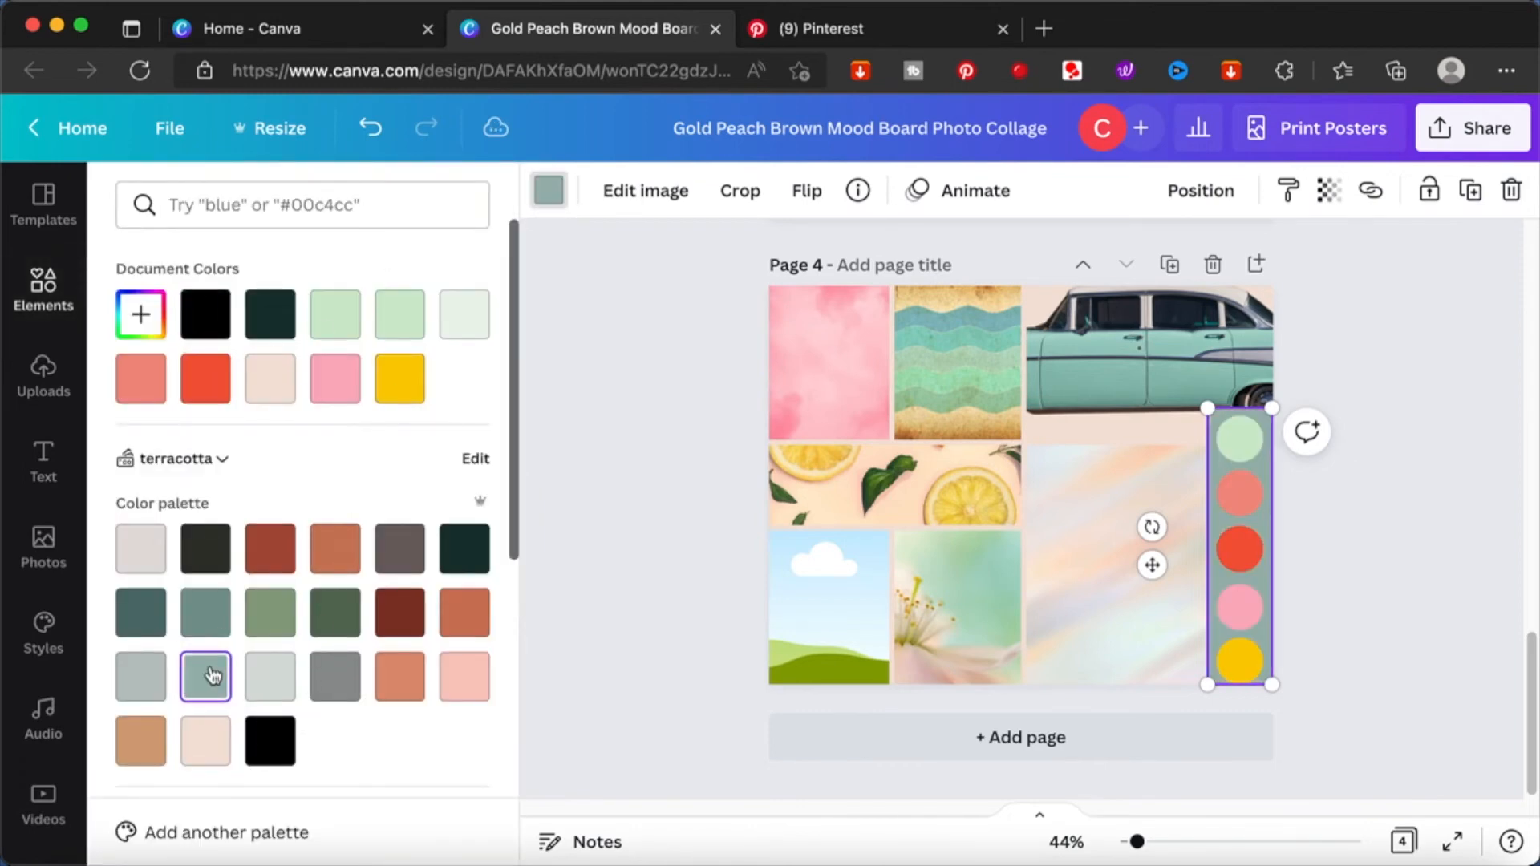
{"action": "left_click", "coordinate": [1378, 362]}
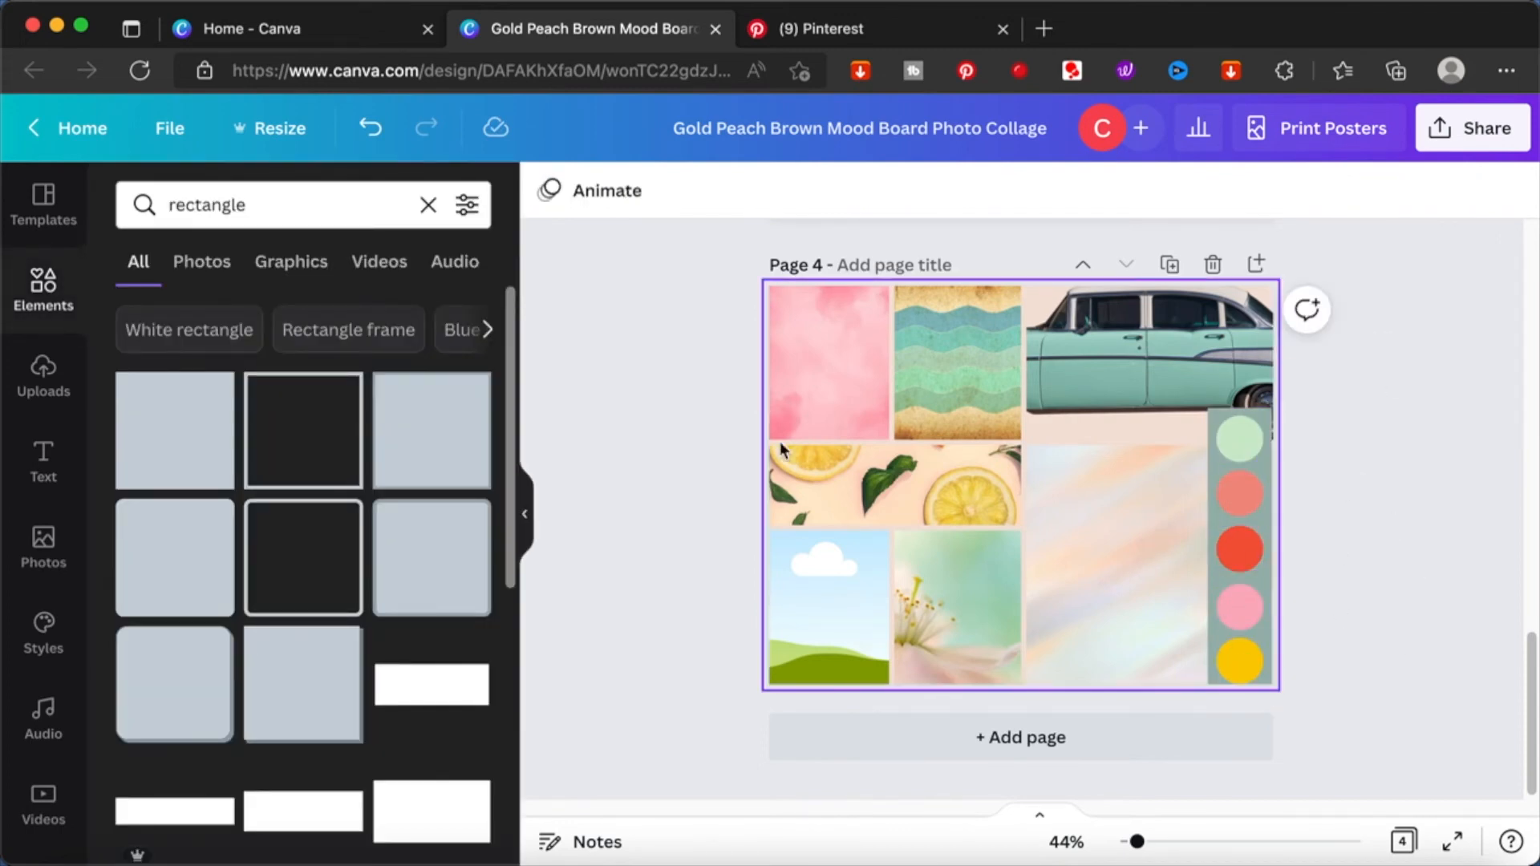
- Add the "DAZZLE eau de parfum" font combination, shrink it and place it at the top of the large pastel cell
{"action": "left_click", "coordinate": [45, 477]}
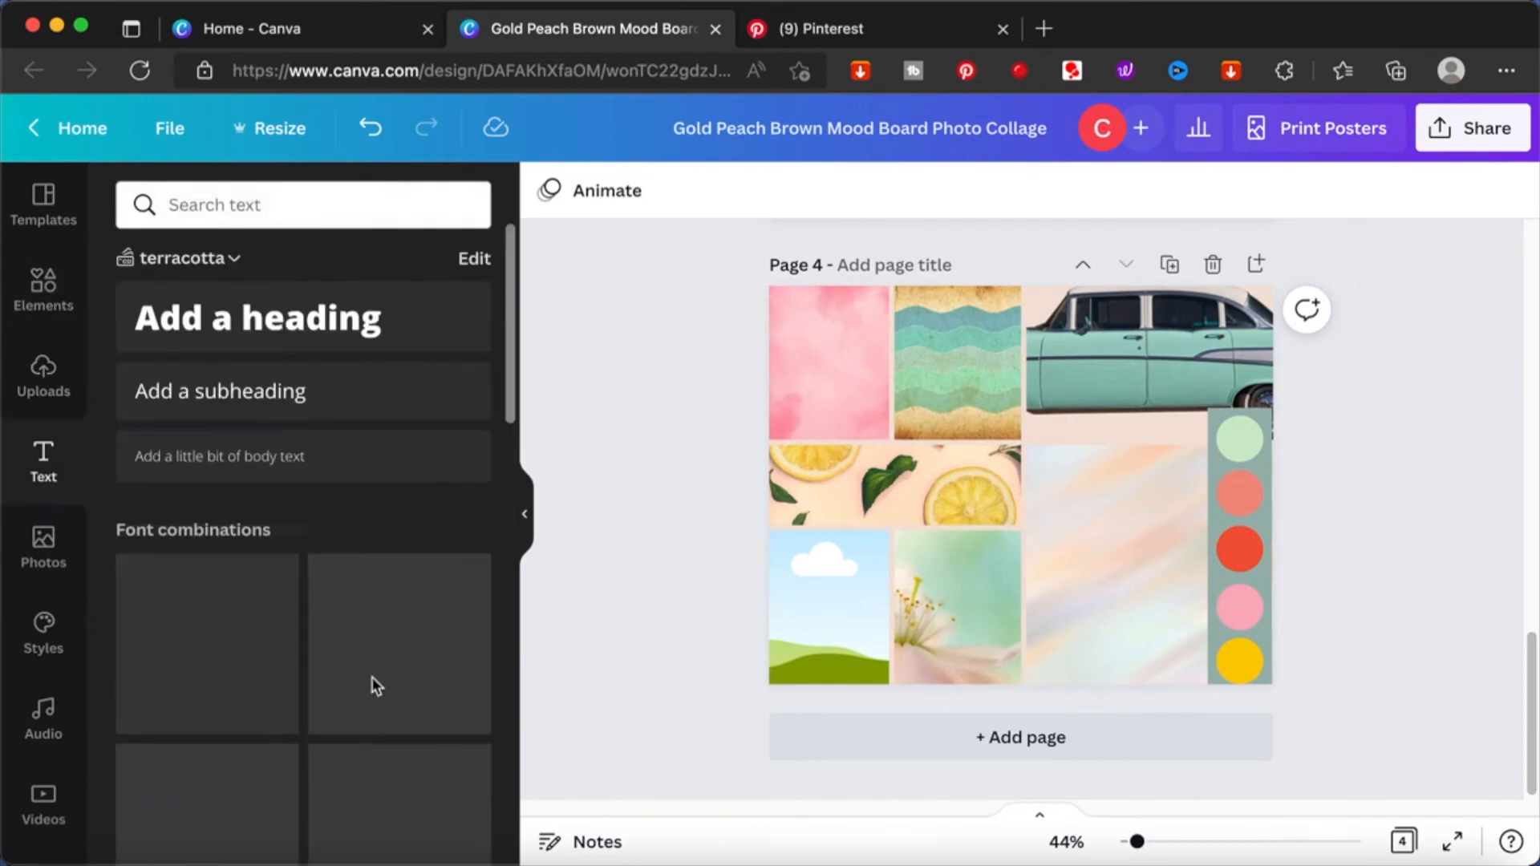
{"action": "scroll", "coordinate": [393, 667], "scroll_direction": "down", "scroll_amount": 4}
{"action": "scroll", "coordinate": [393, 667], "scroll_direction": "down", "scroll_amount": 15}
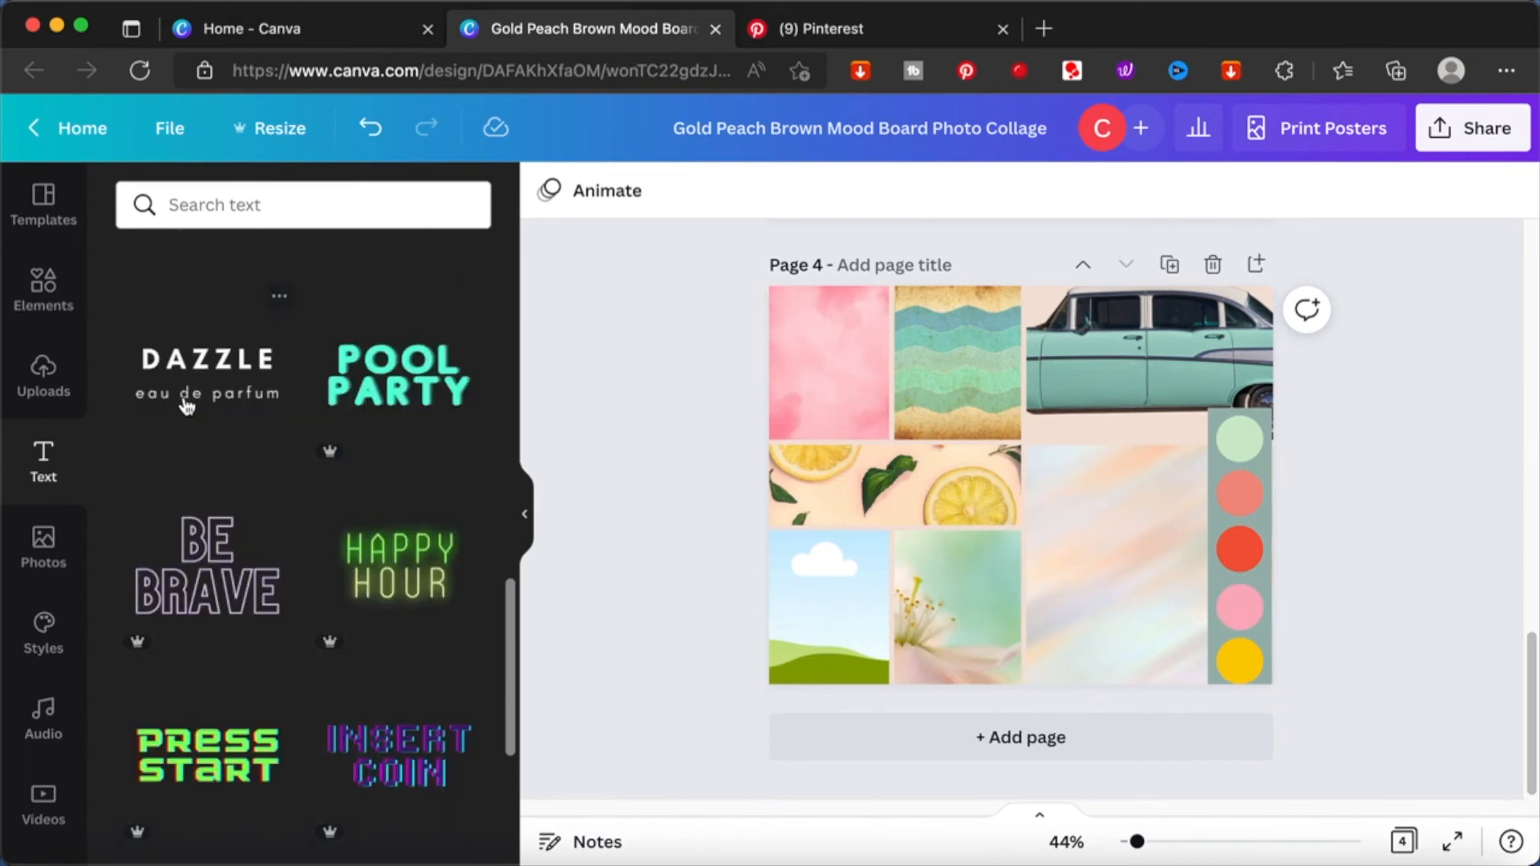
{"action": "scroll", "coordinate": [330, 650], "scroll_direction": "down", "scroll_amount": 1}
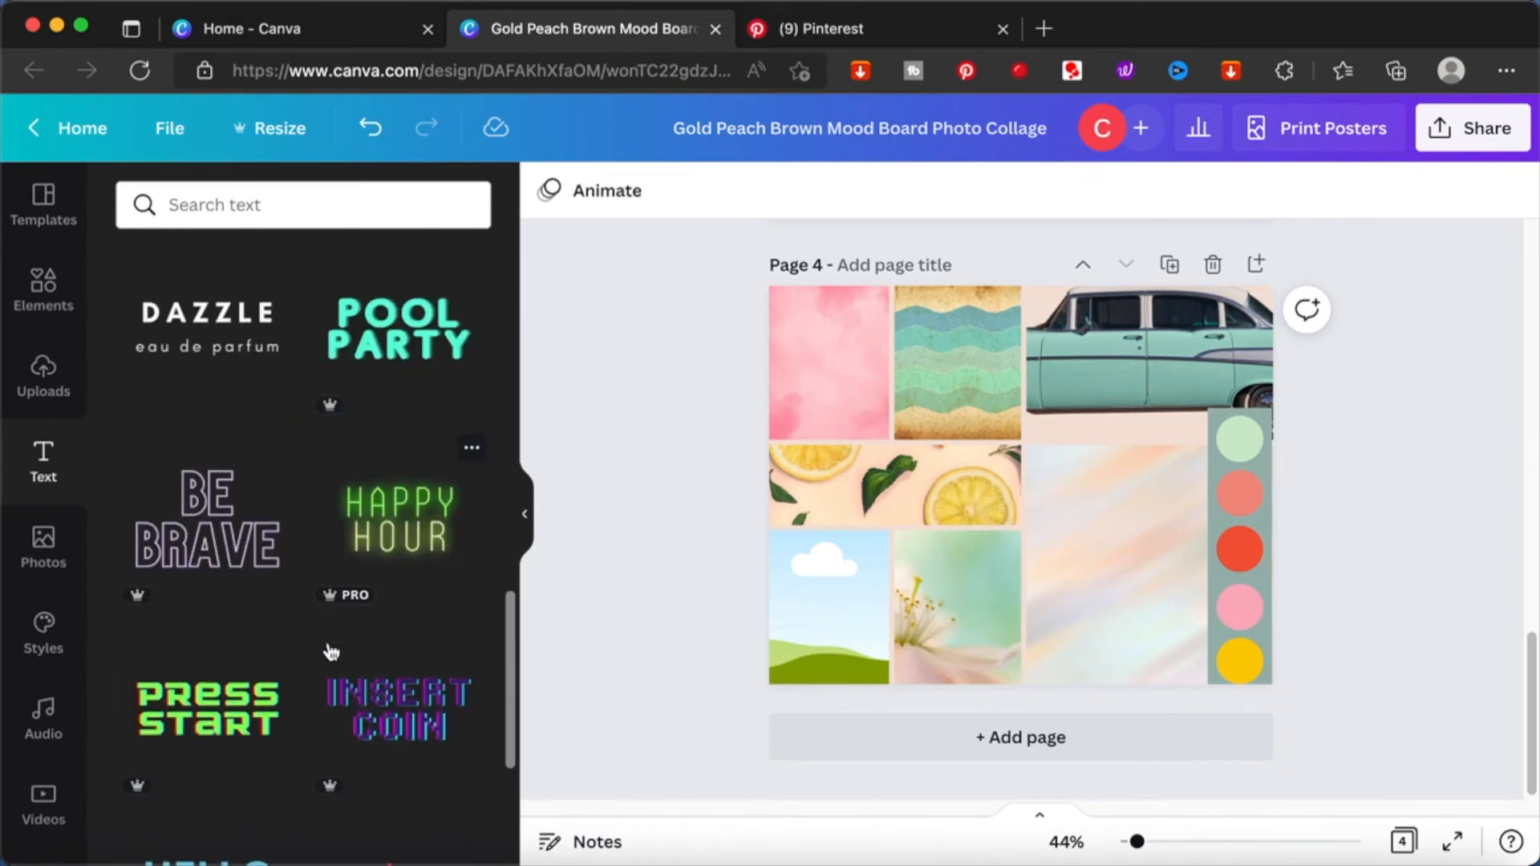
{"action": "left_click", "coordinate": [176, 324]}
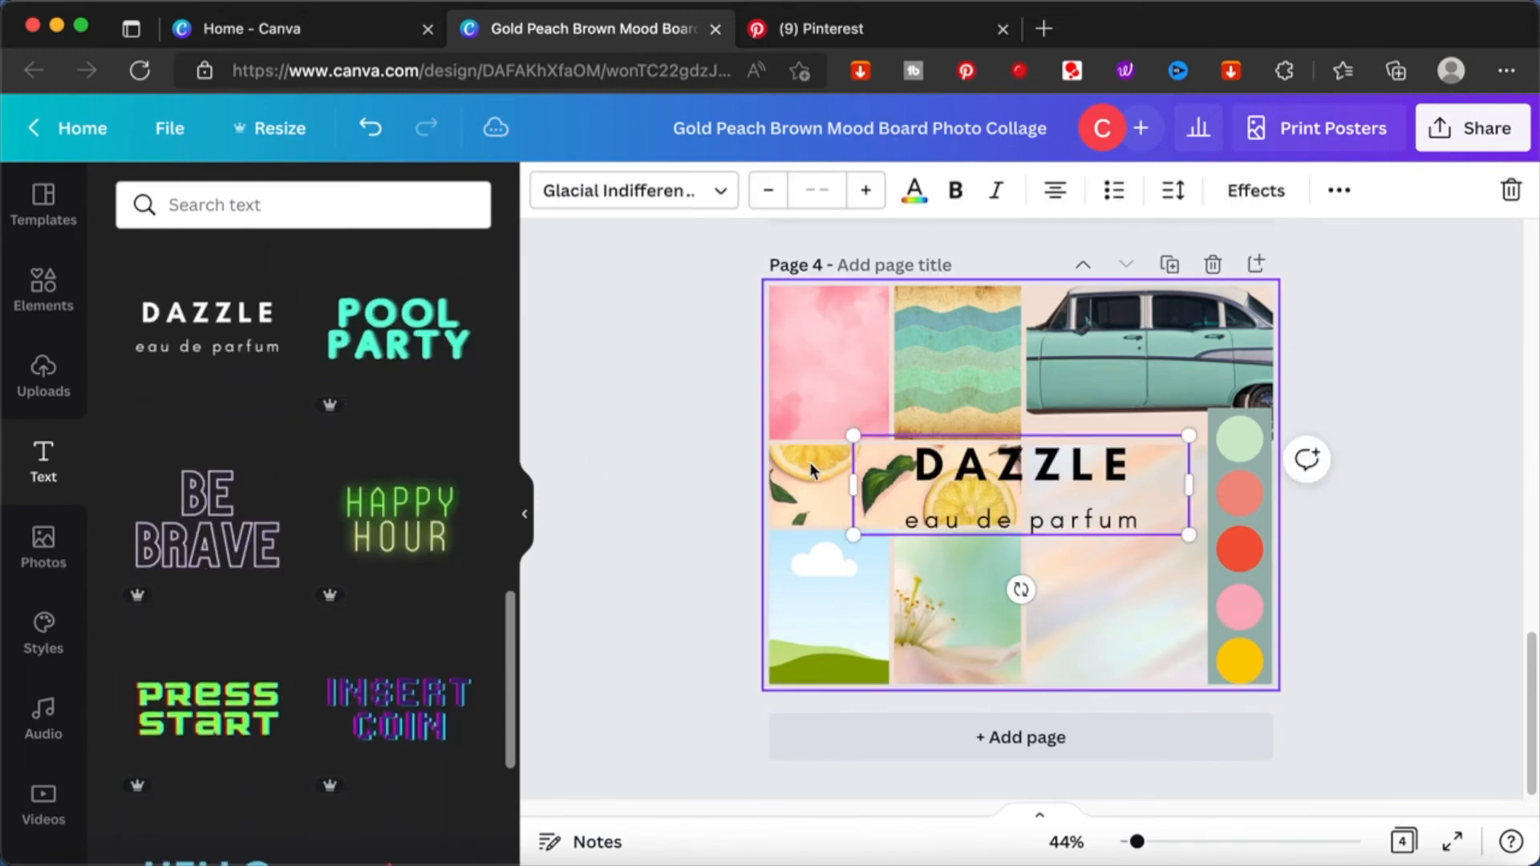
{"action": "left_click_drag", "start_coordinate": [885, 442], "coordinate": [1123, 482]}
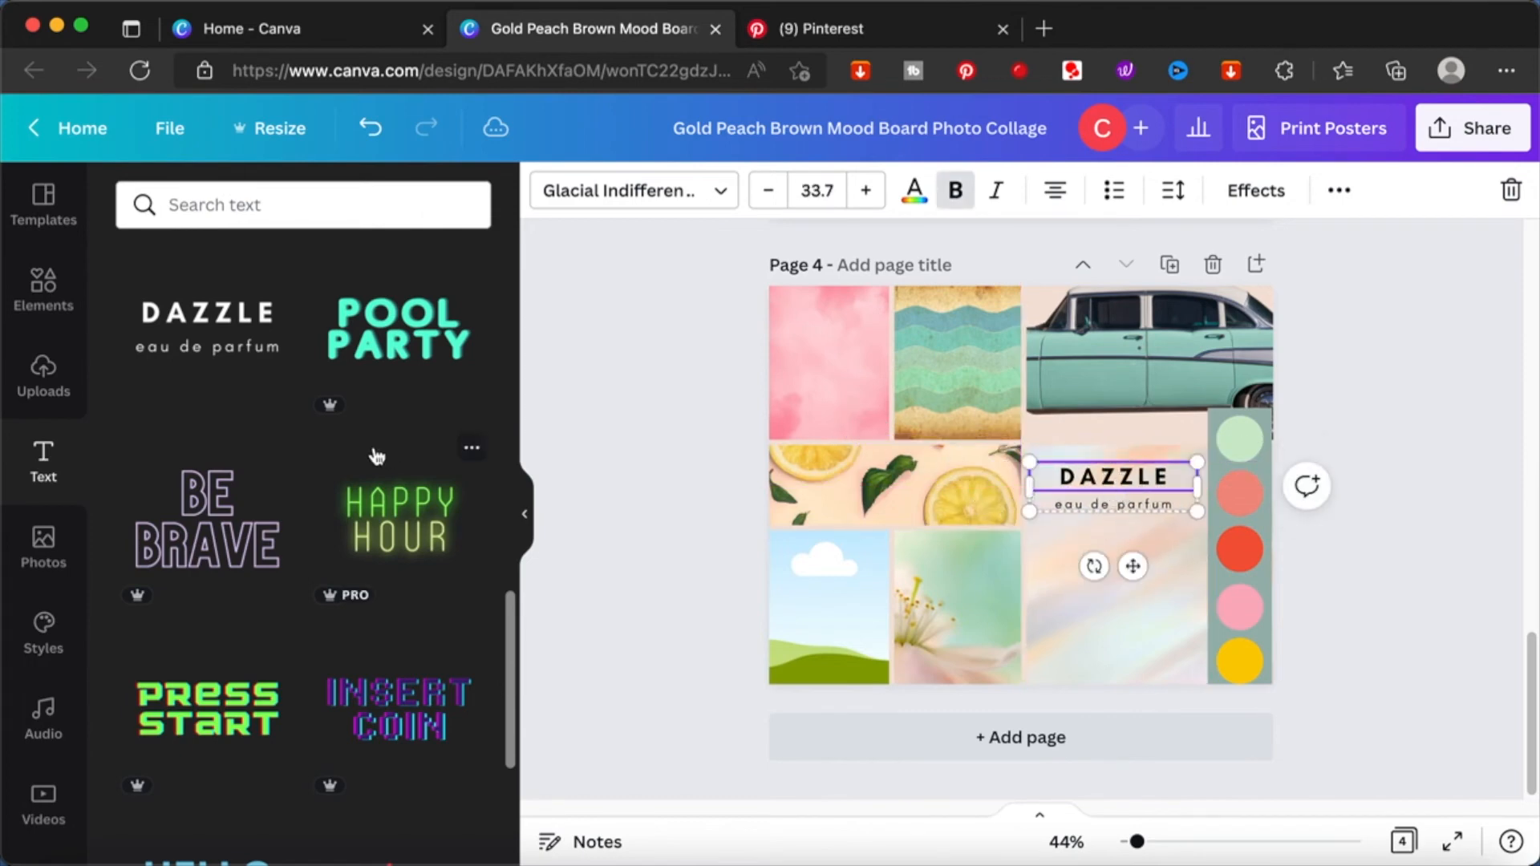
- Add the "EST. 2012 DAPPER Premium Quality Goods" font combination, shrink it and place it just below the DAZZLE text
{"action": "scroll", "coordinate": [280, 698], "scroll_direction": "down", "scroll_amount": 7}
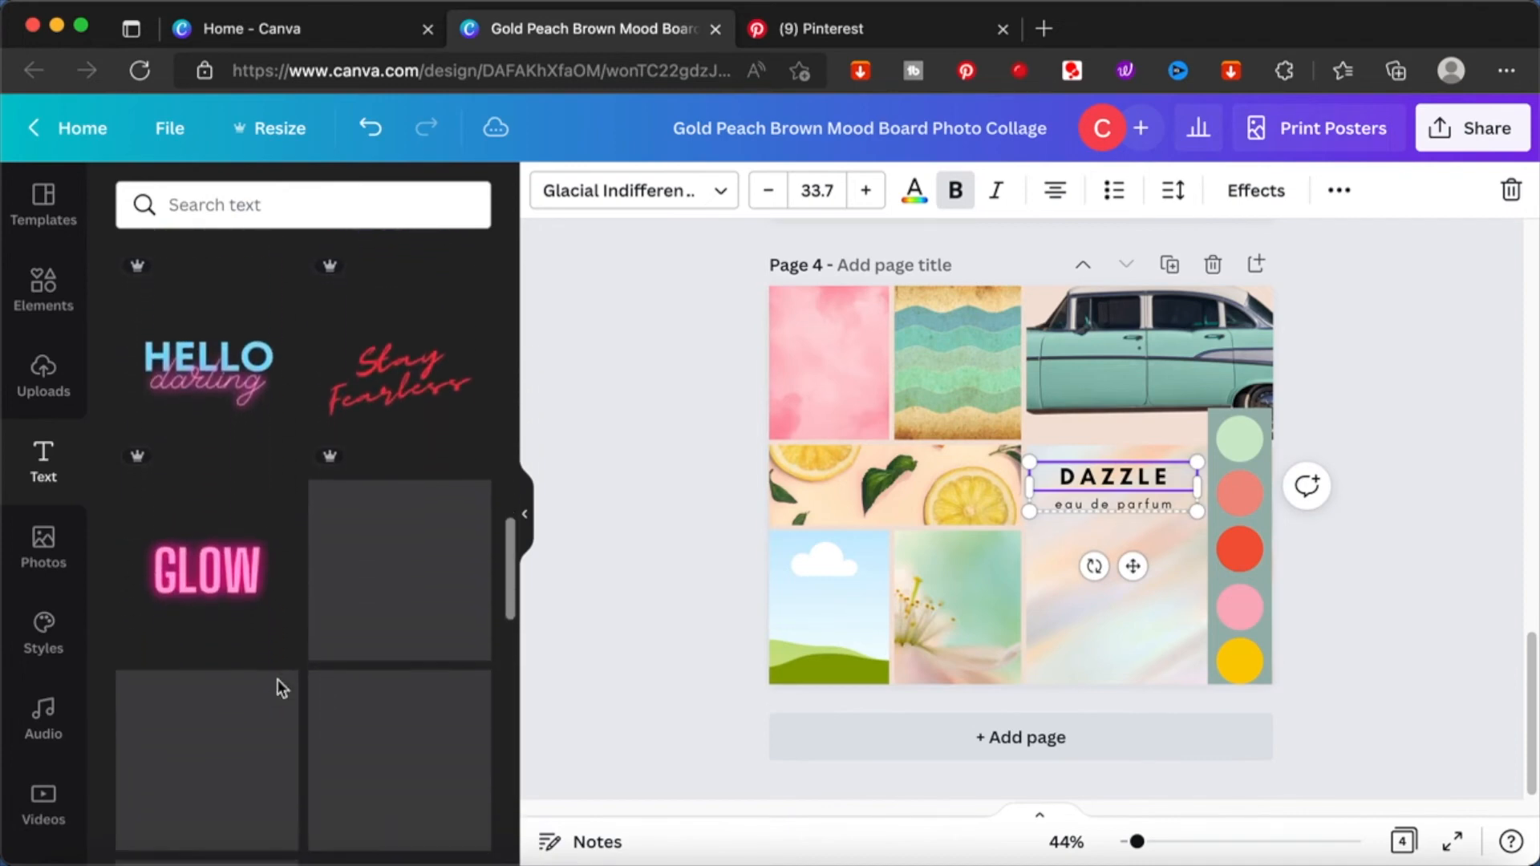
{"action": "scroll", "coordinate": [279, 688], "scroll_direction": "down", "scroll_amount": 9}
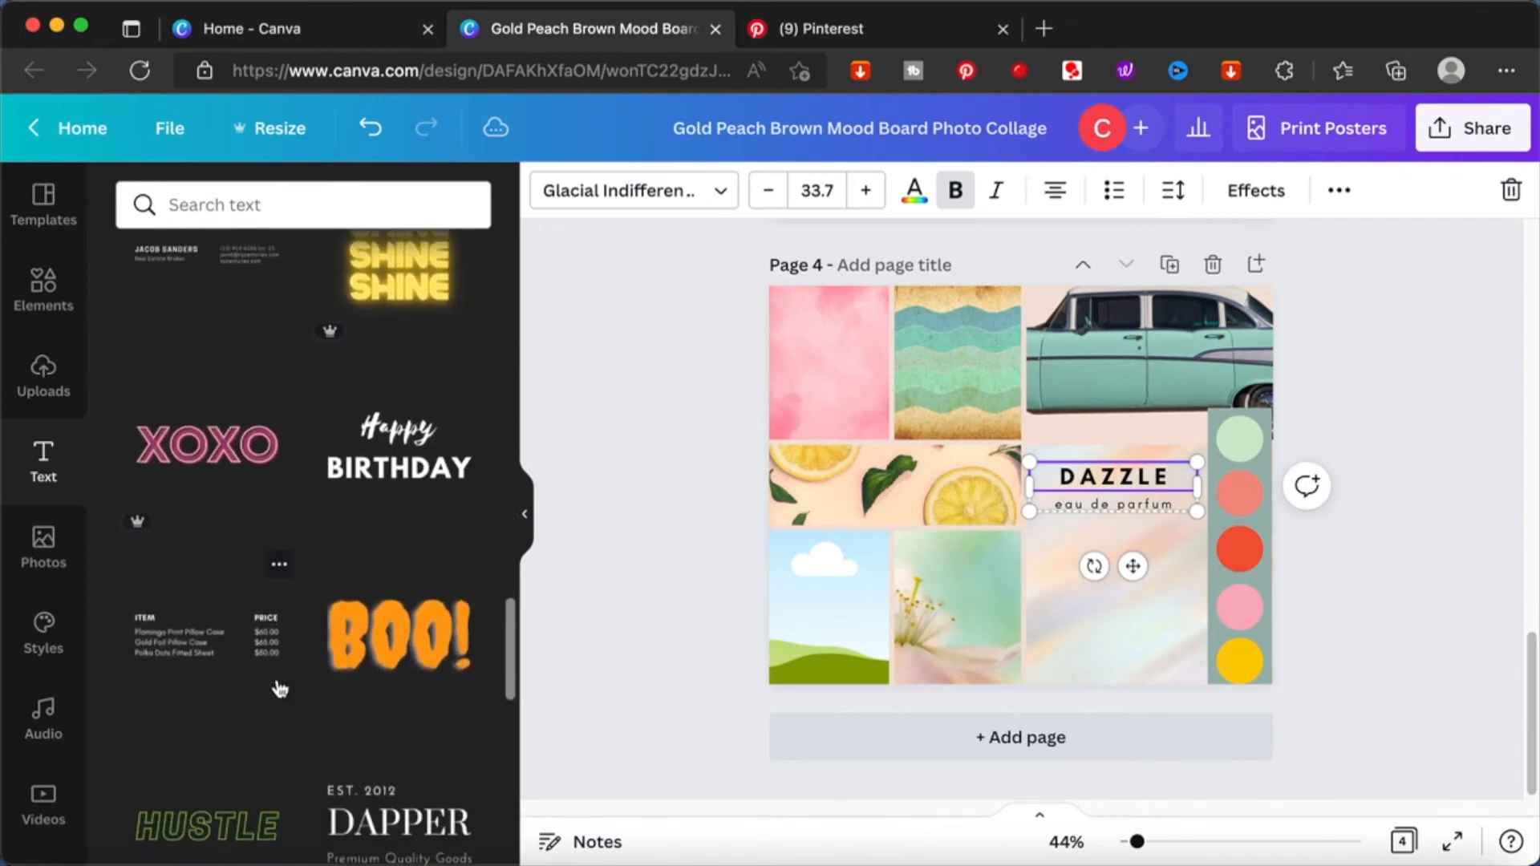
{"action": "scroll", "coordinate": [276, 678], "scroll_direction": "down", "scroll_amount": 3}
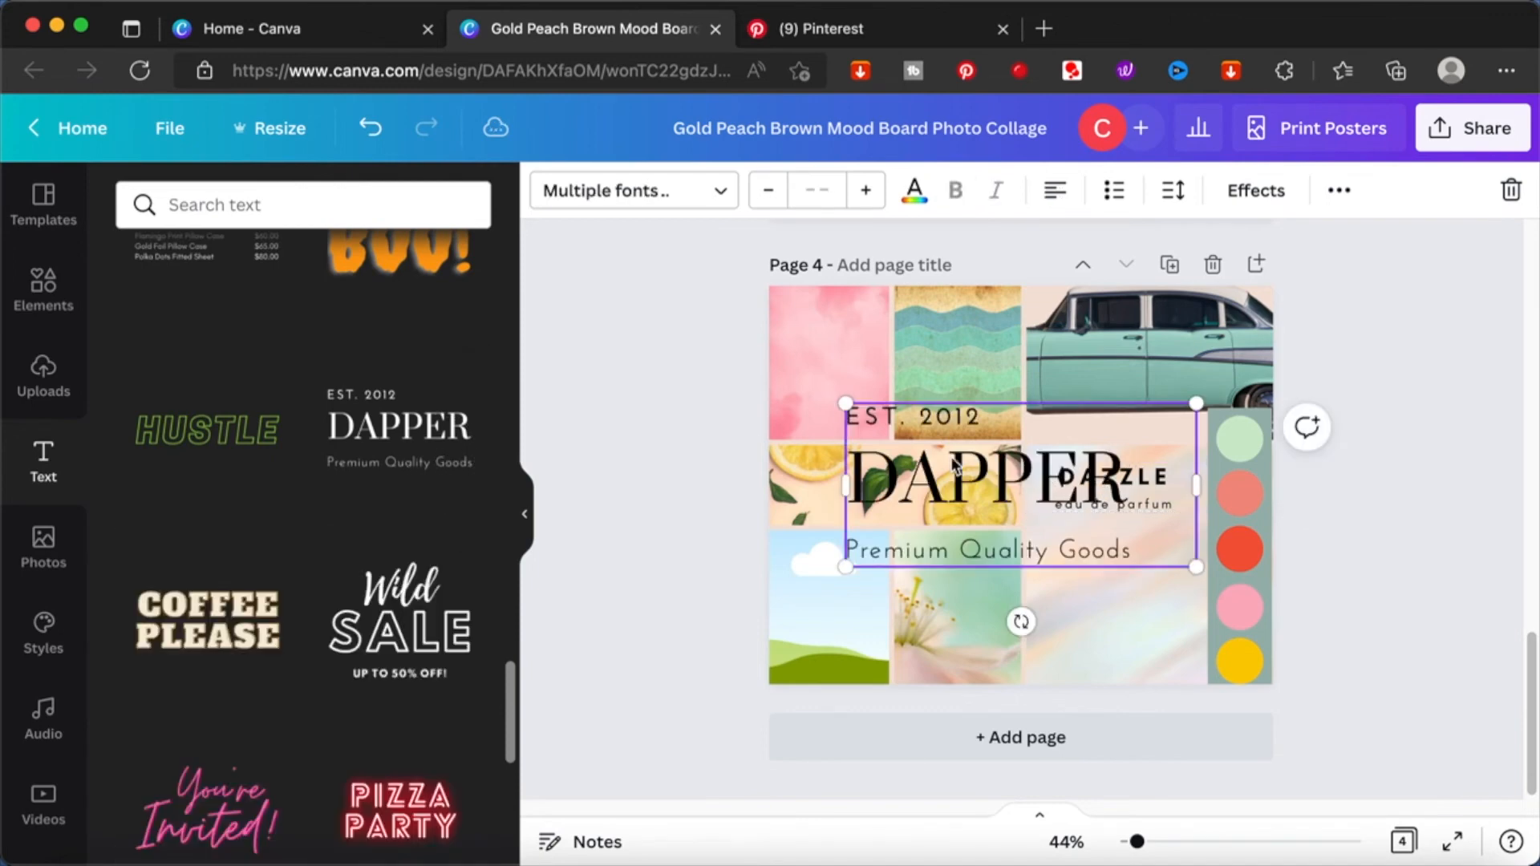
{"action": "left_click_drag", "start_coordinate": [889, 421], "coordinate": [1009, 522]}
{"action": "left_click", "coordinate": [1113, 542]}
{"action": "left_click_drag", "start_coordinate": [1113, 542], "coordinate": [1115, 567]}
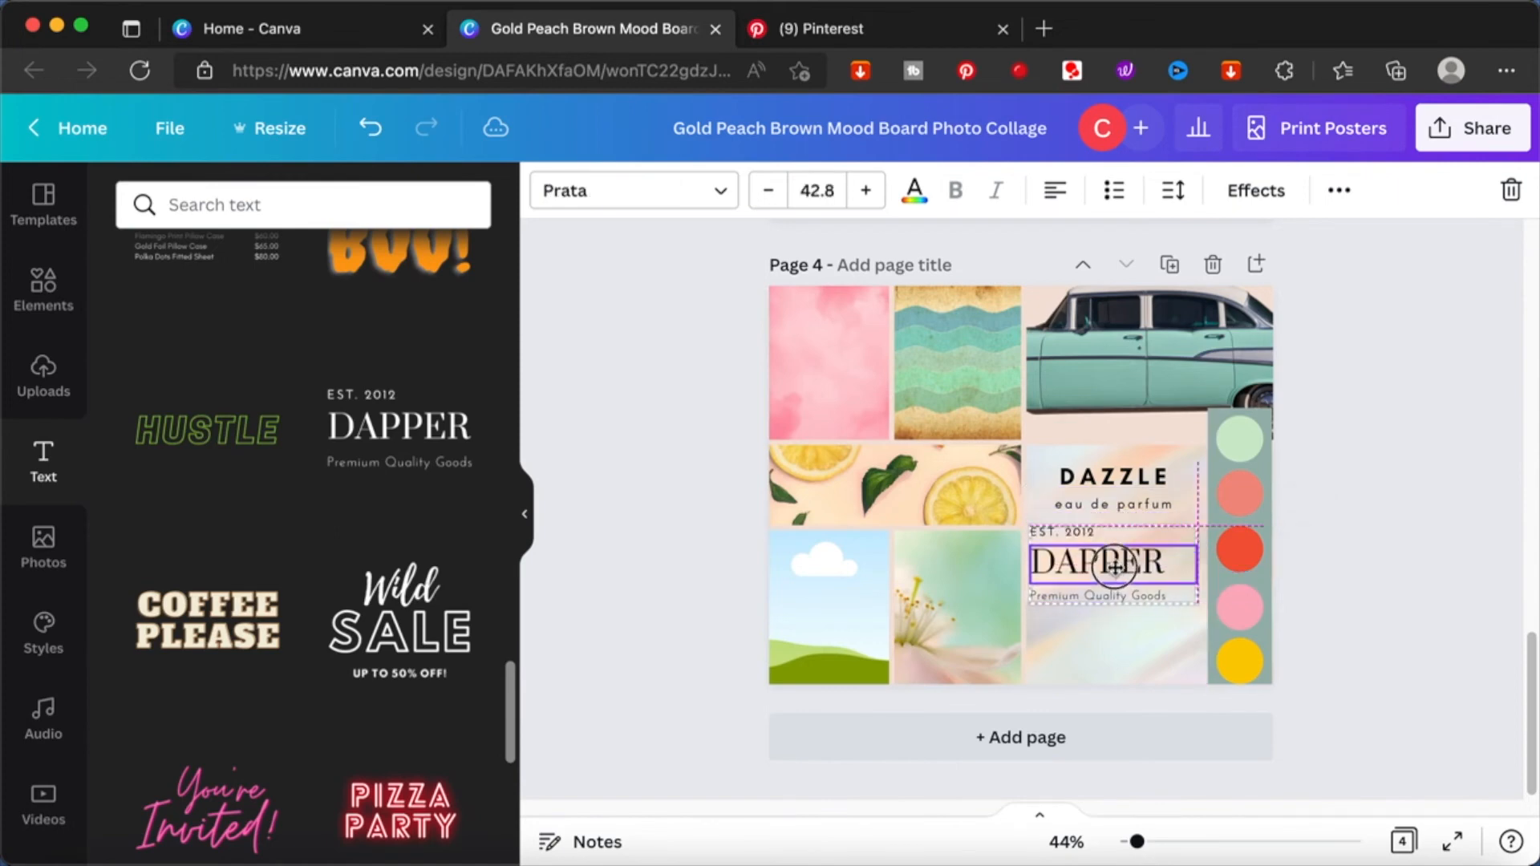
{"action": "left_click", "coordinate": [1418, 460]}
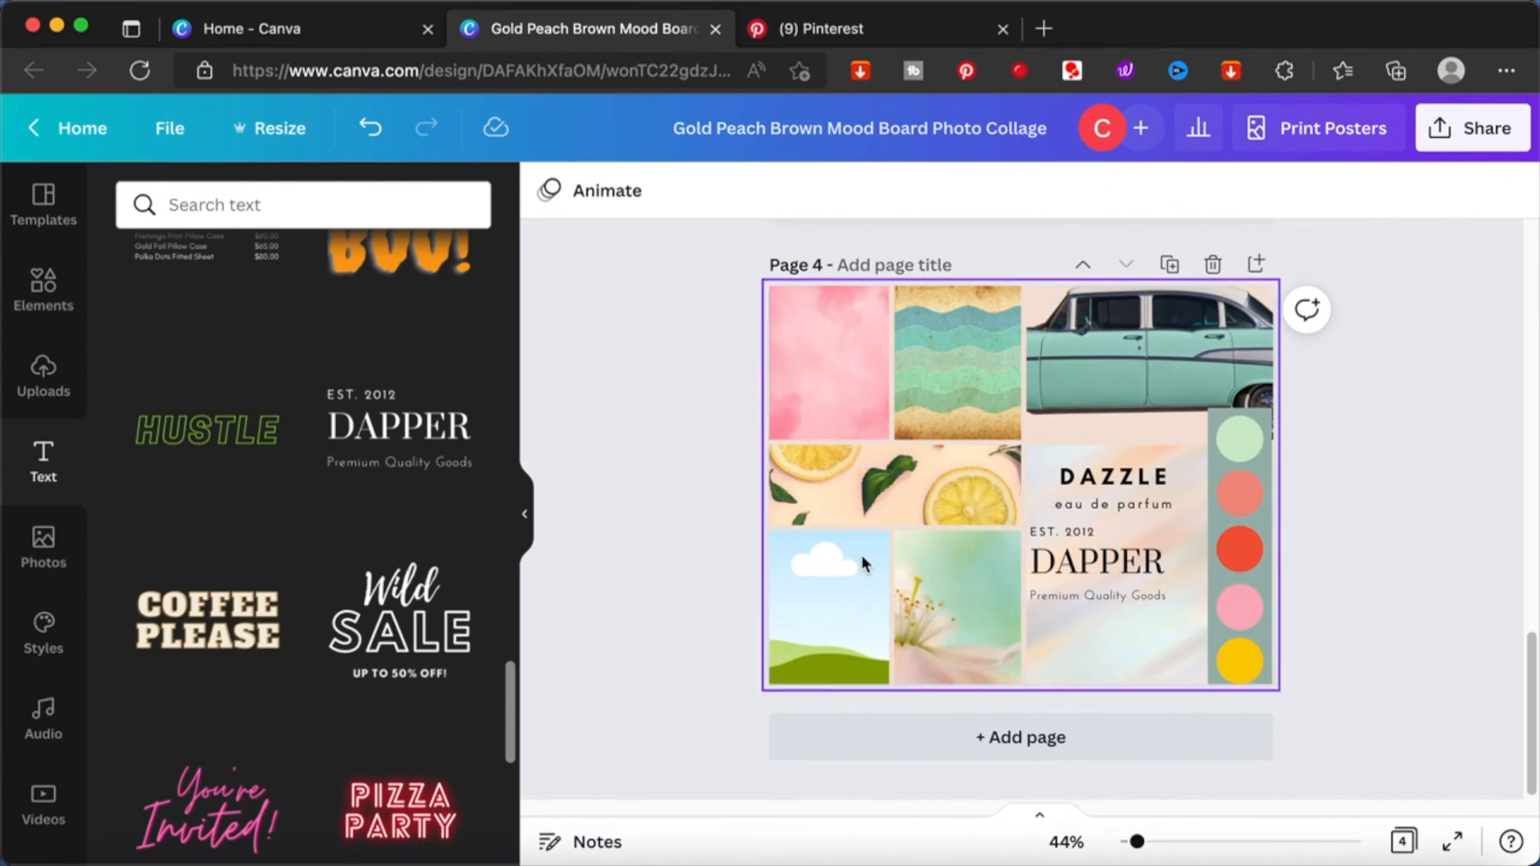
- Add a new blank page after page 4 and open the elements library
{"action": "scroll", "coordinate": [1507, 494], "scroll_direction": "up", "scroll_amount": 3}
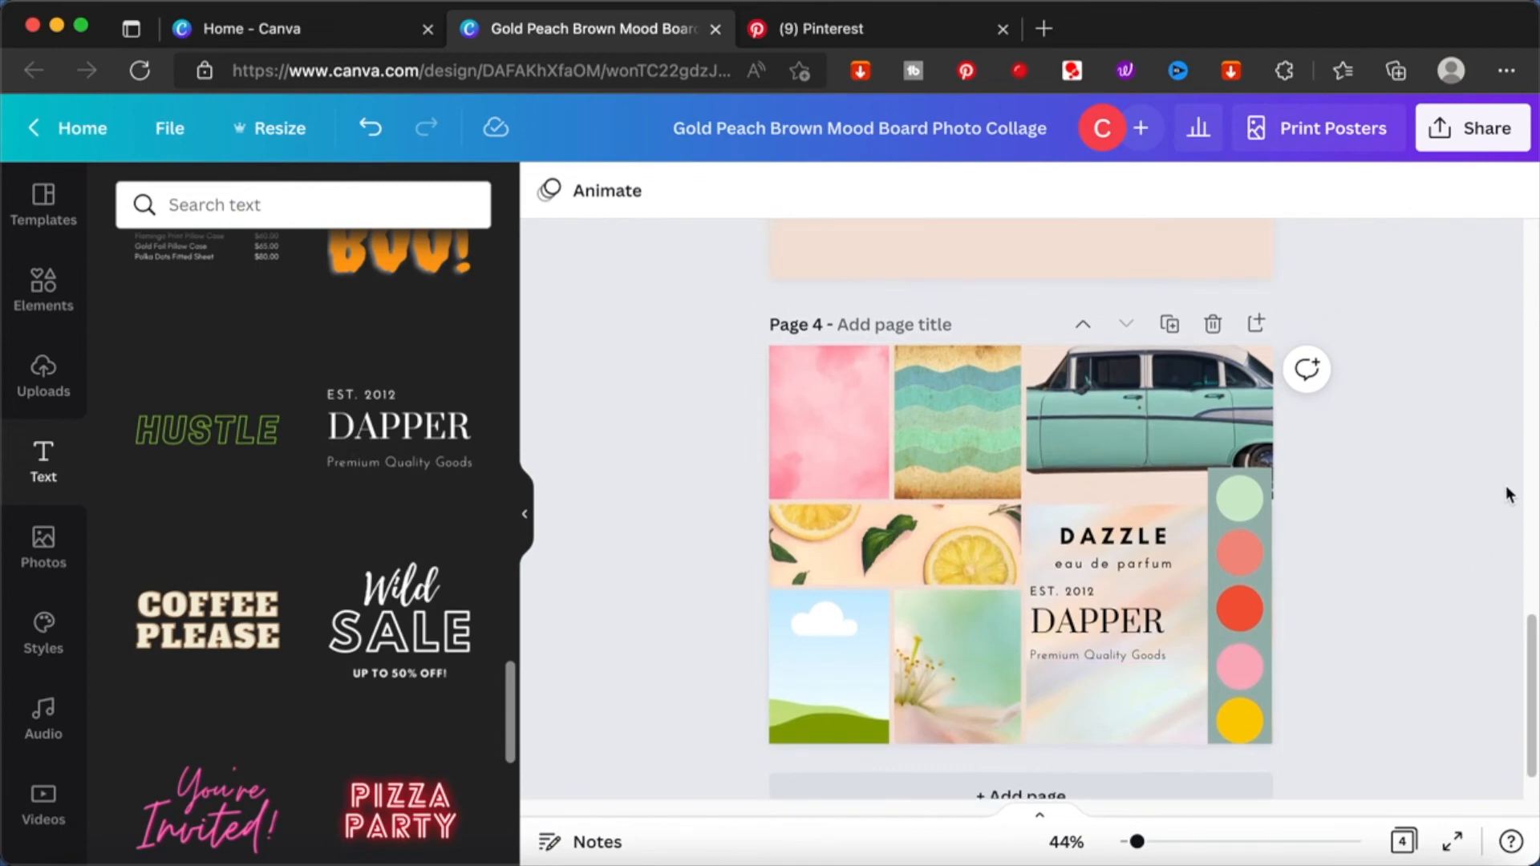
{"action": "scroll", "coordinate": [1508, 495], "scroll_direction": "up", "scroll_amount": 20}
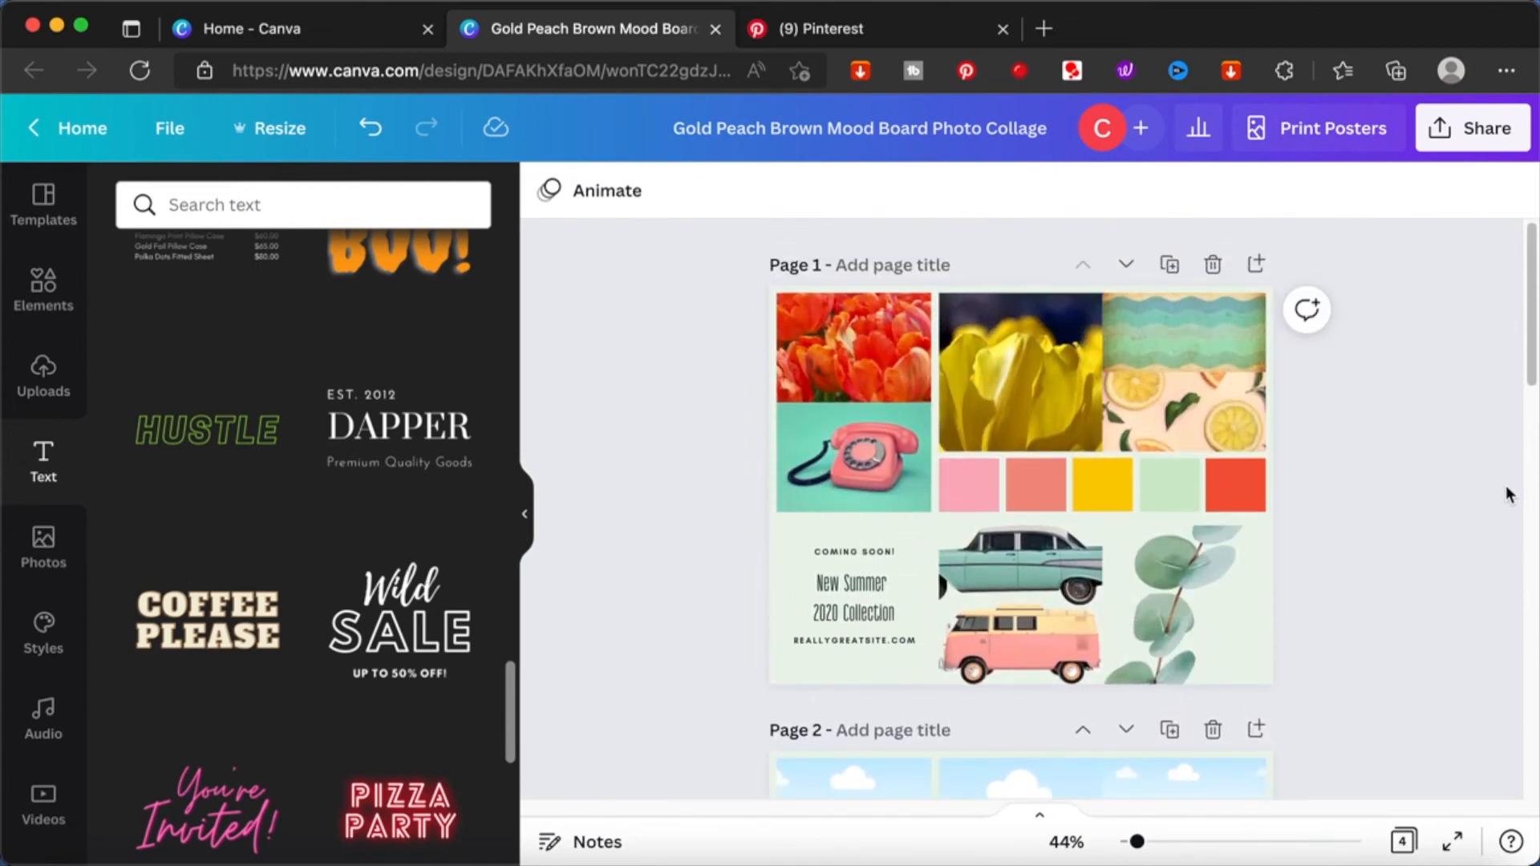
{"action": "scroll", "coordinate": [1508, 495], "scroll_direction": "down", "scroll_amount": 20}
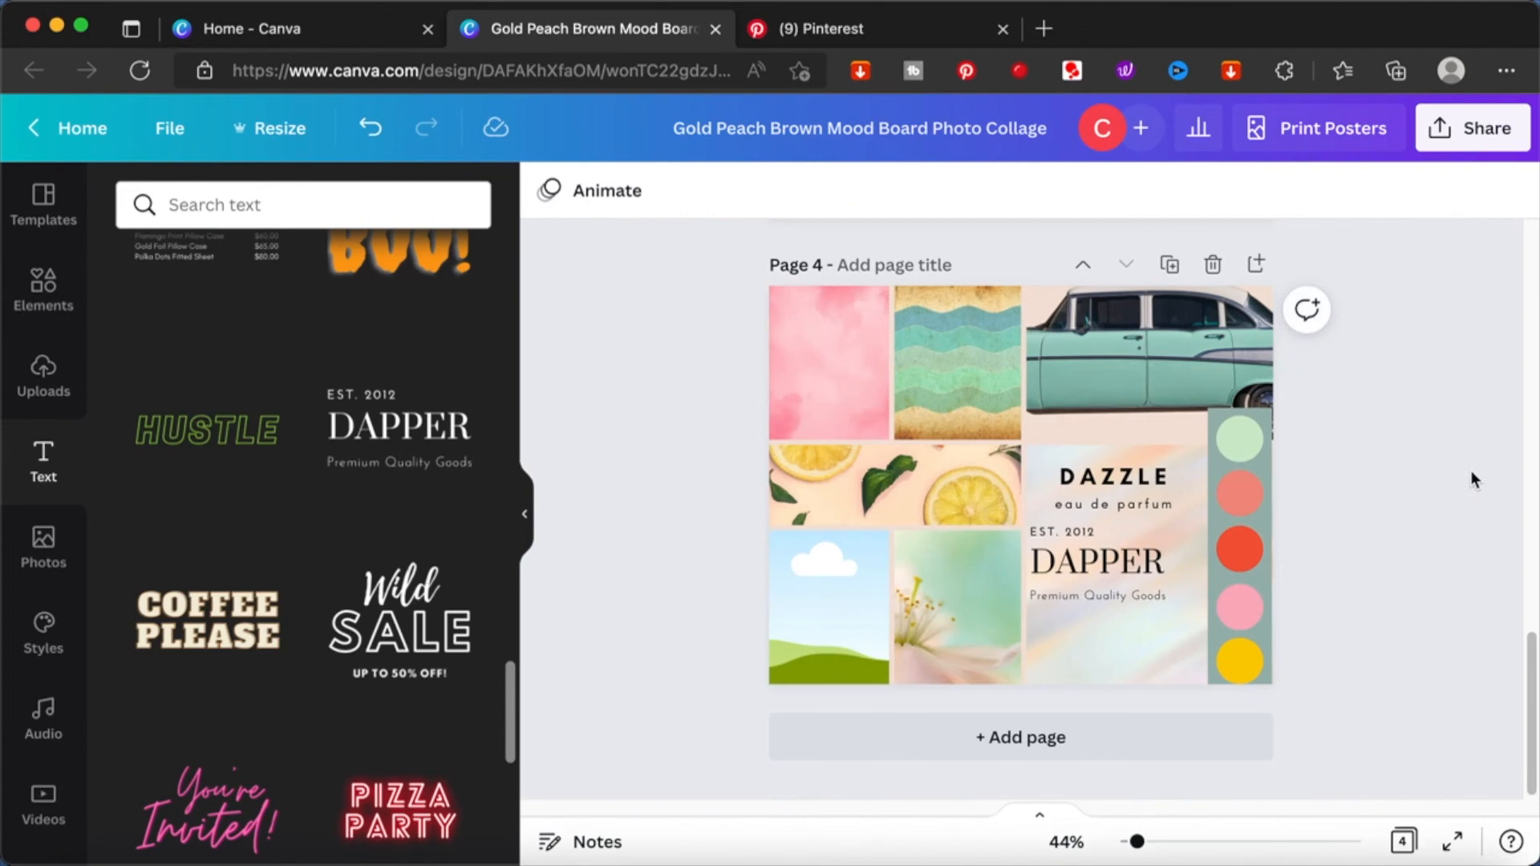
{"action": "left_click", "coordinate": [1030, 737]}
{"action": "left_click", "coordinate": [44, 289]}
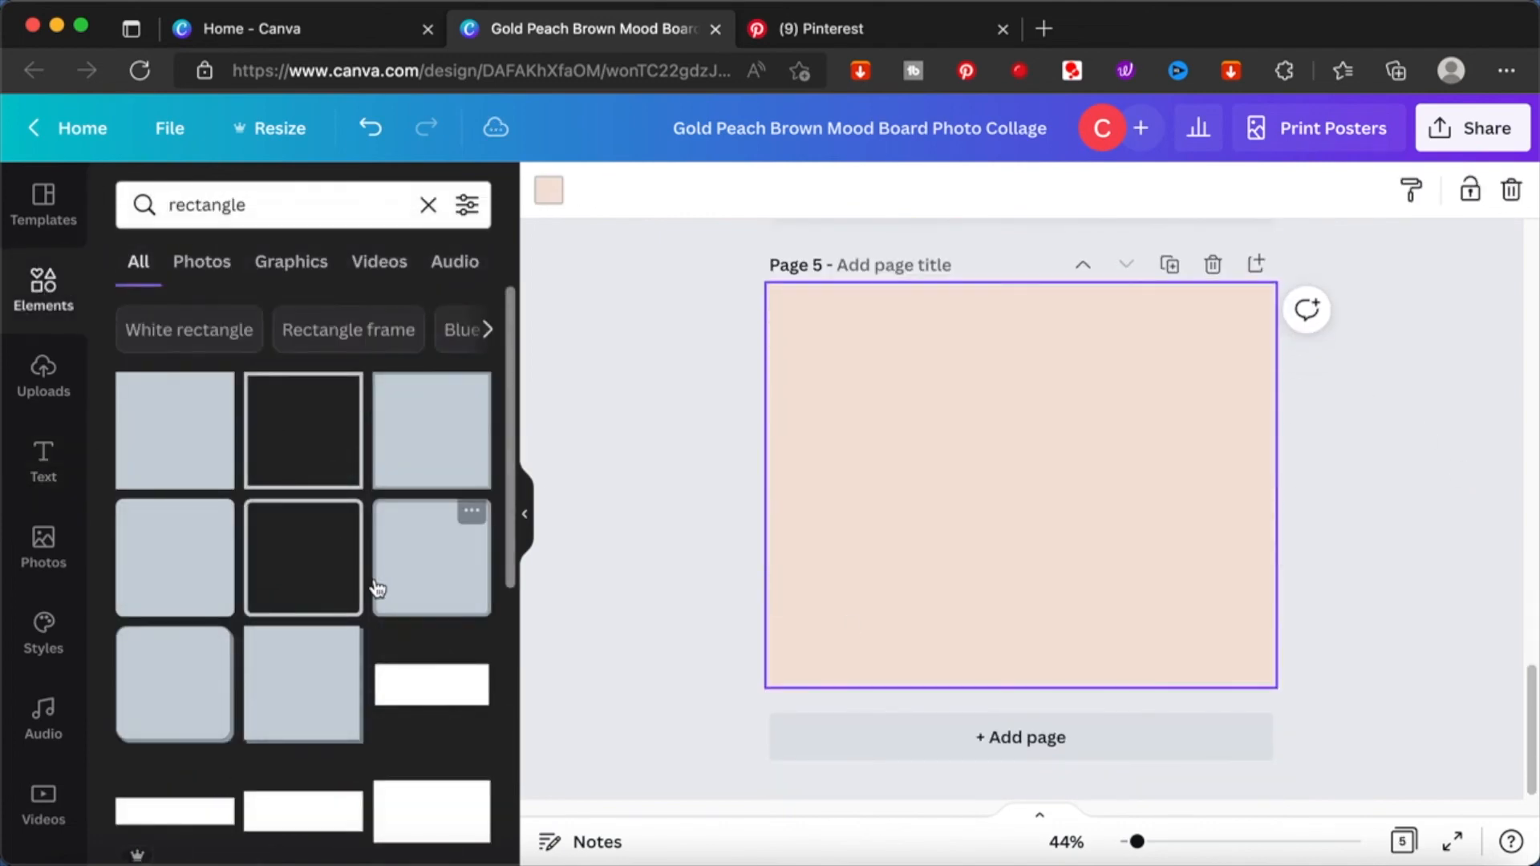
- Clear the rectangle search and open the full collection of frames
{"action": "scroll", "coordinate": [374, 571], "scroll_direction": "down", "scroll_amount": 5}
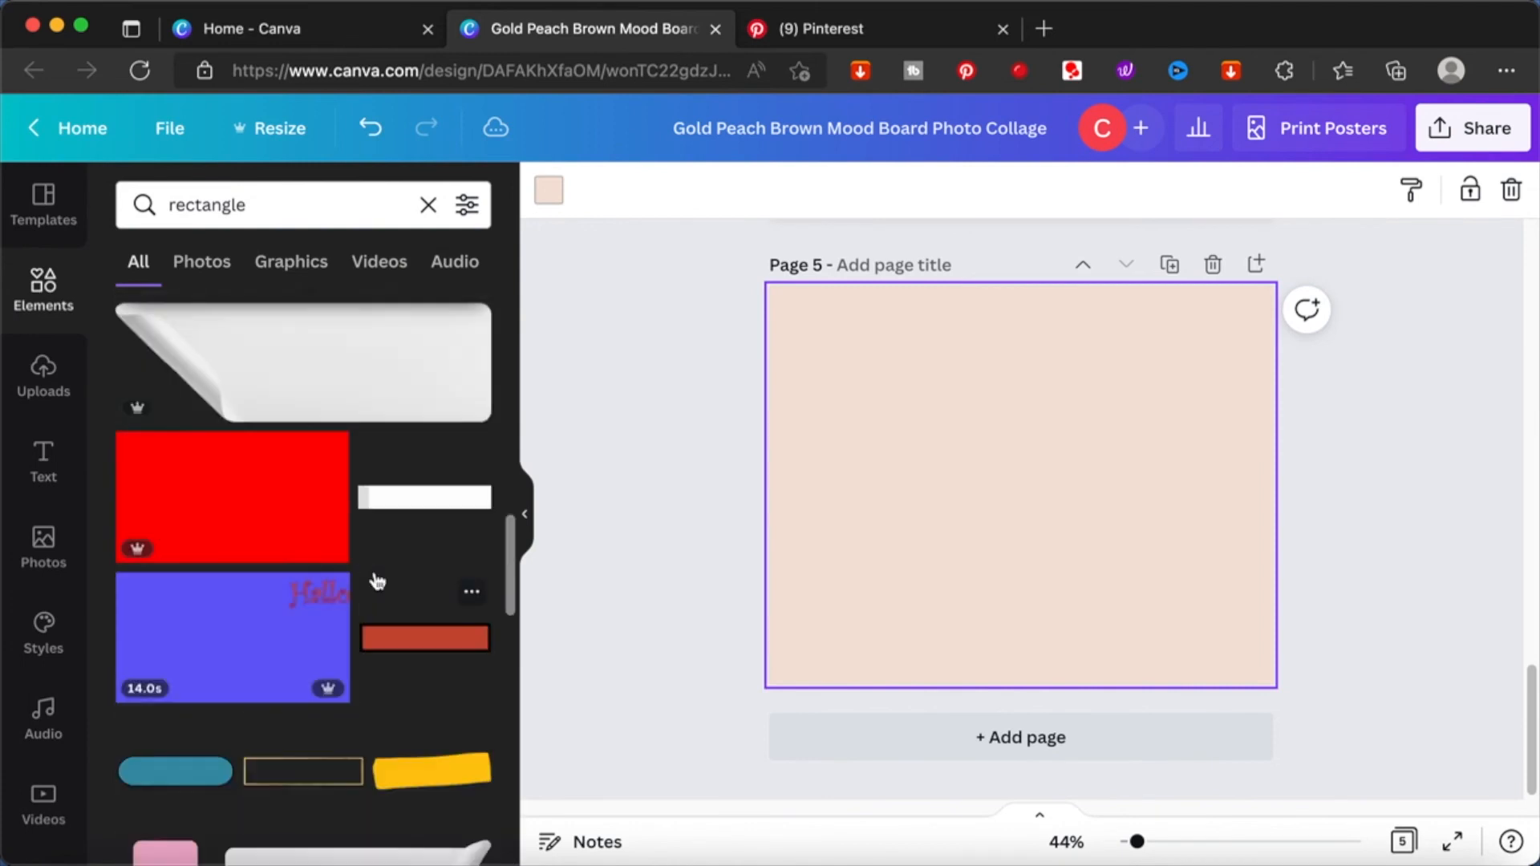
{"action": "scroll", "coordinate": [375, 581], "scroll_direction": "up", "scroll_amount": 3}
{"action": "left_click", "coordinate": [429, 204]}
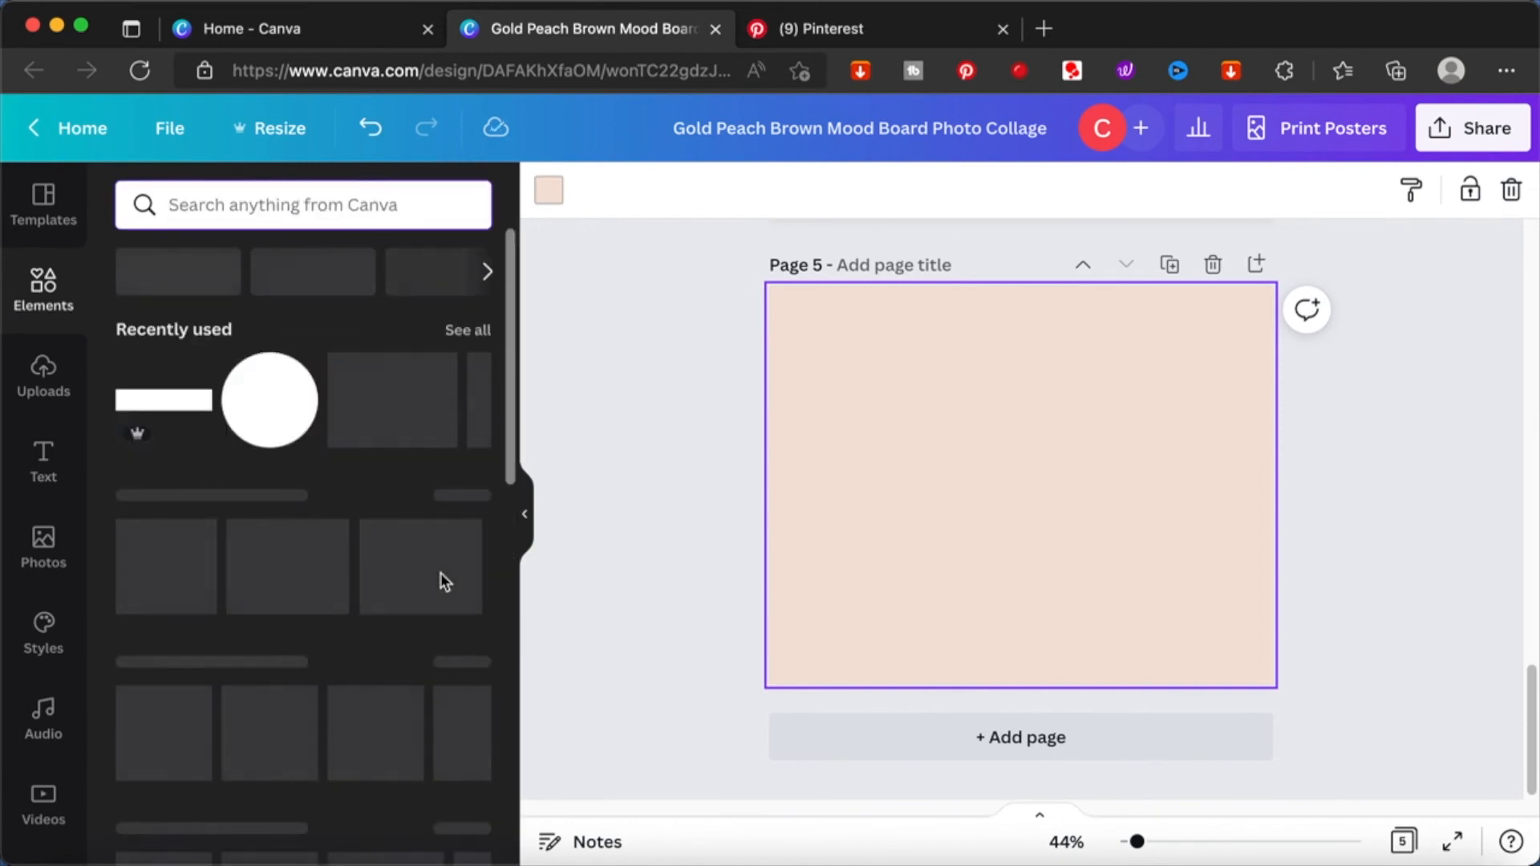
{"action": "scroll", "coordinate": [441, 573], "scroll_direction": "down", "scroll_amount": 2}
{"action": "scroll", "coordinate": [440, 572], "scroll_direction": "down", "scroll_amount": 5}
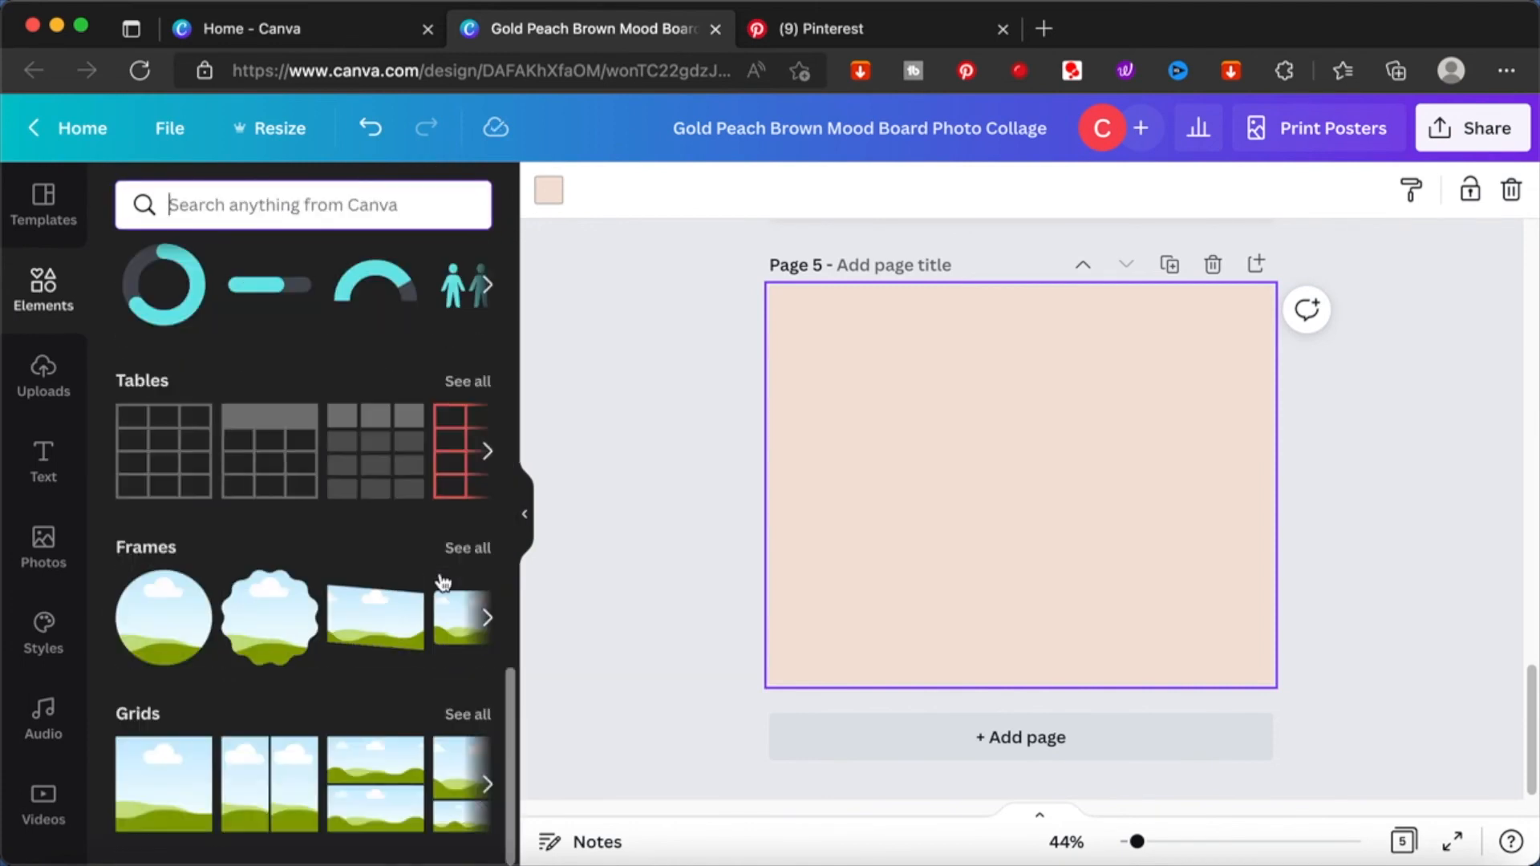
{"action": "left_click", "coordinate": [469, 551]}
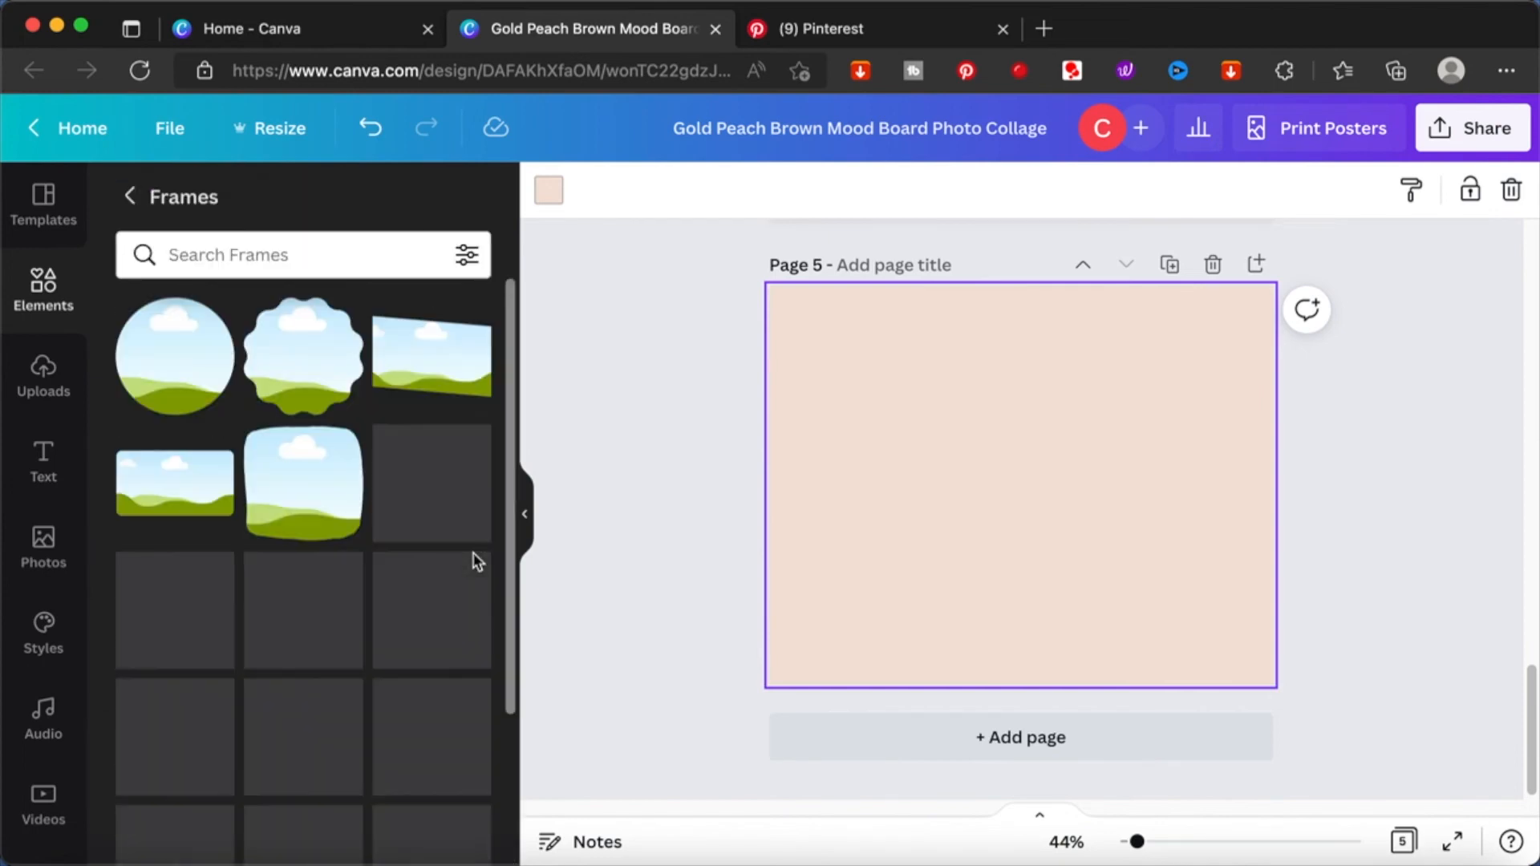
- Add the wide brush-stroke frame to page 5, rotate it counterclockwise and fit it into the page's upper-left corner
{"action": "scroll", "coordinate": [343, 628], "scroll_direction": "down", "scroll_amount": 10}
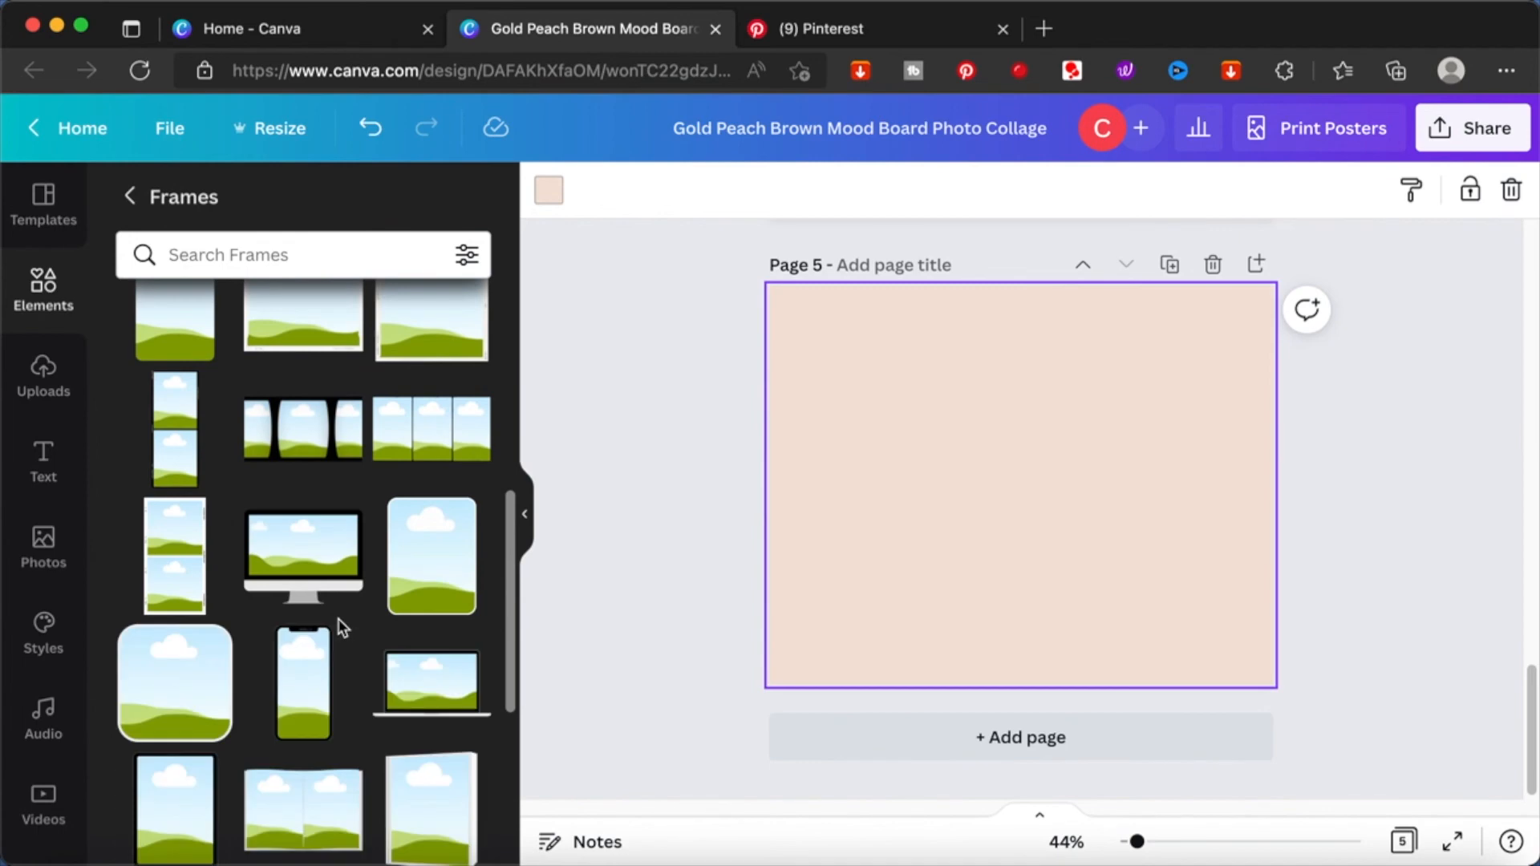
{"action": "scroll", "coordinate": [342, 628], "scroll_direction": "down", "scroll_amount": 3}
{"action": "scroll", "coordinate": [342, 628], "scroll_direction": "down", "scroll_amount": 3}
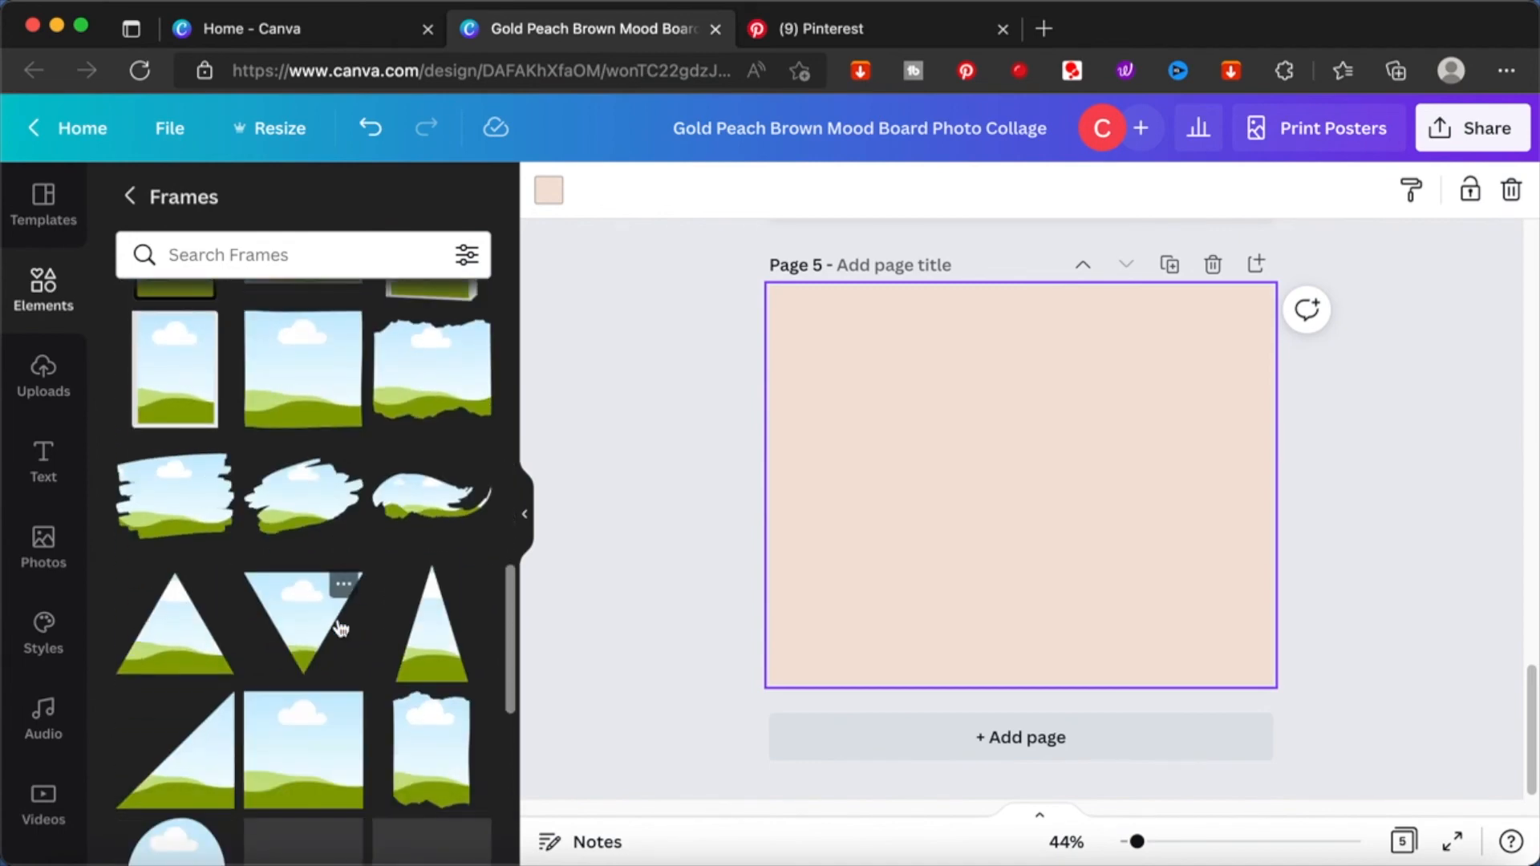
{"action": "left_click", "coordinate": [162, 486]}
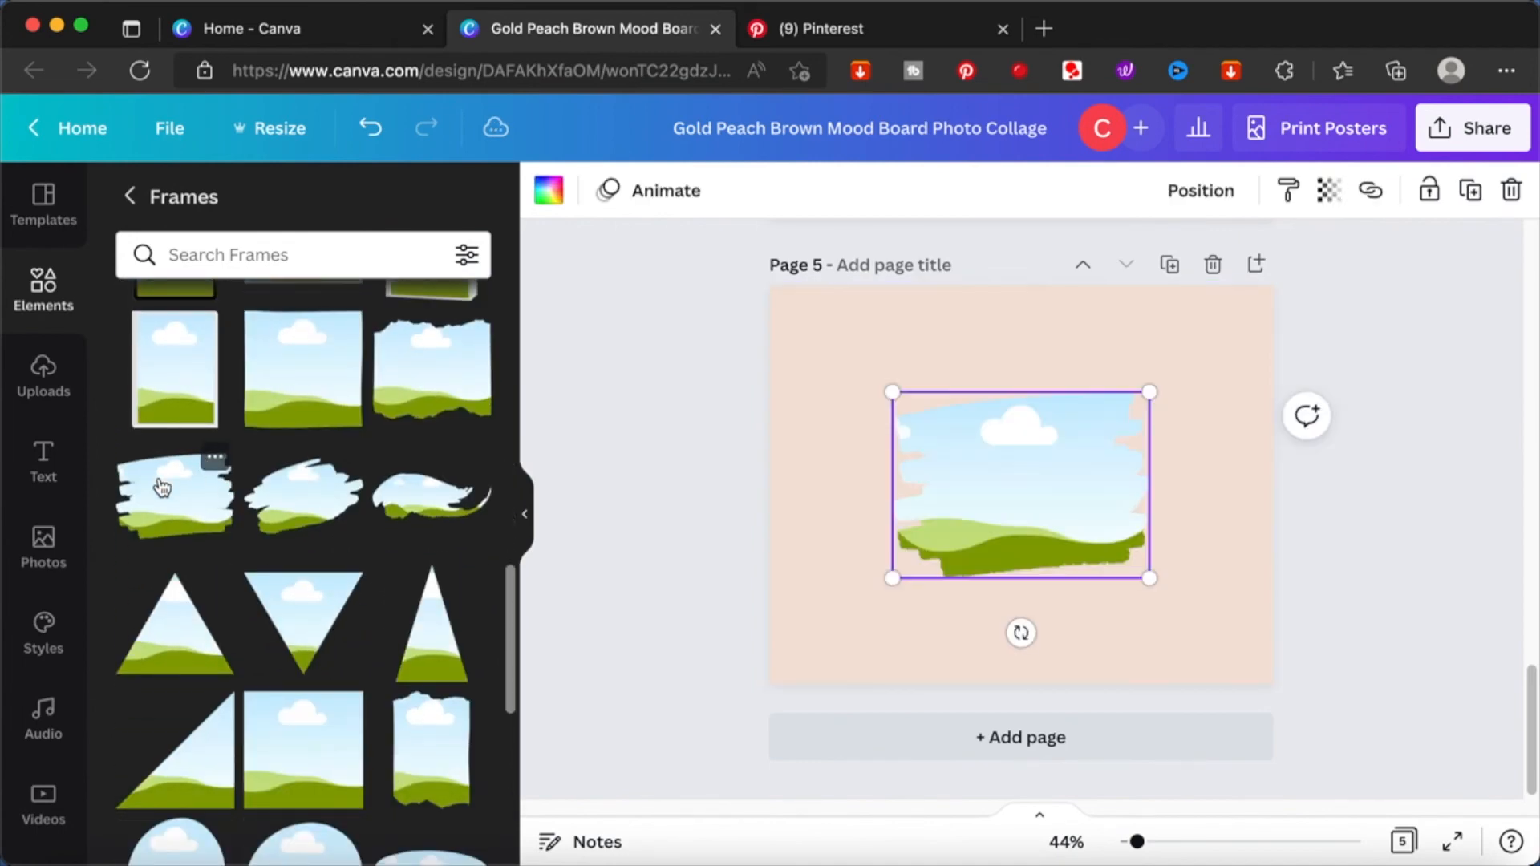
{"action": "left_click_drag", "start_coordinate": [982, 486], "coordinate": [898, 418]}
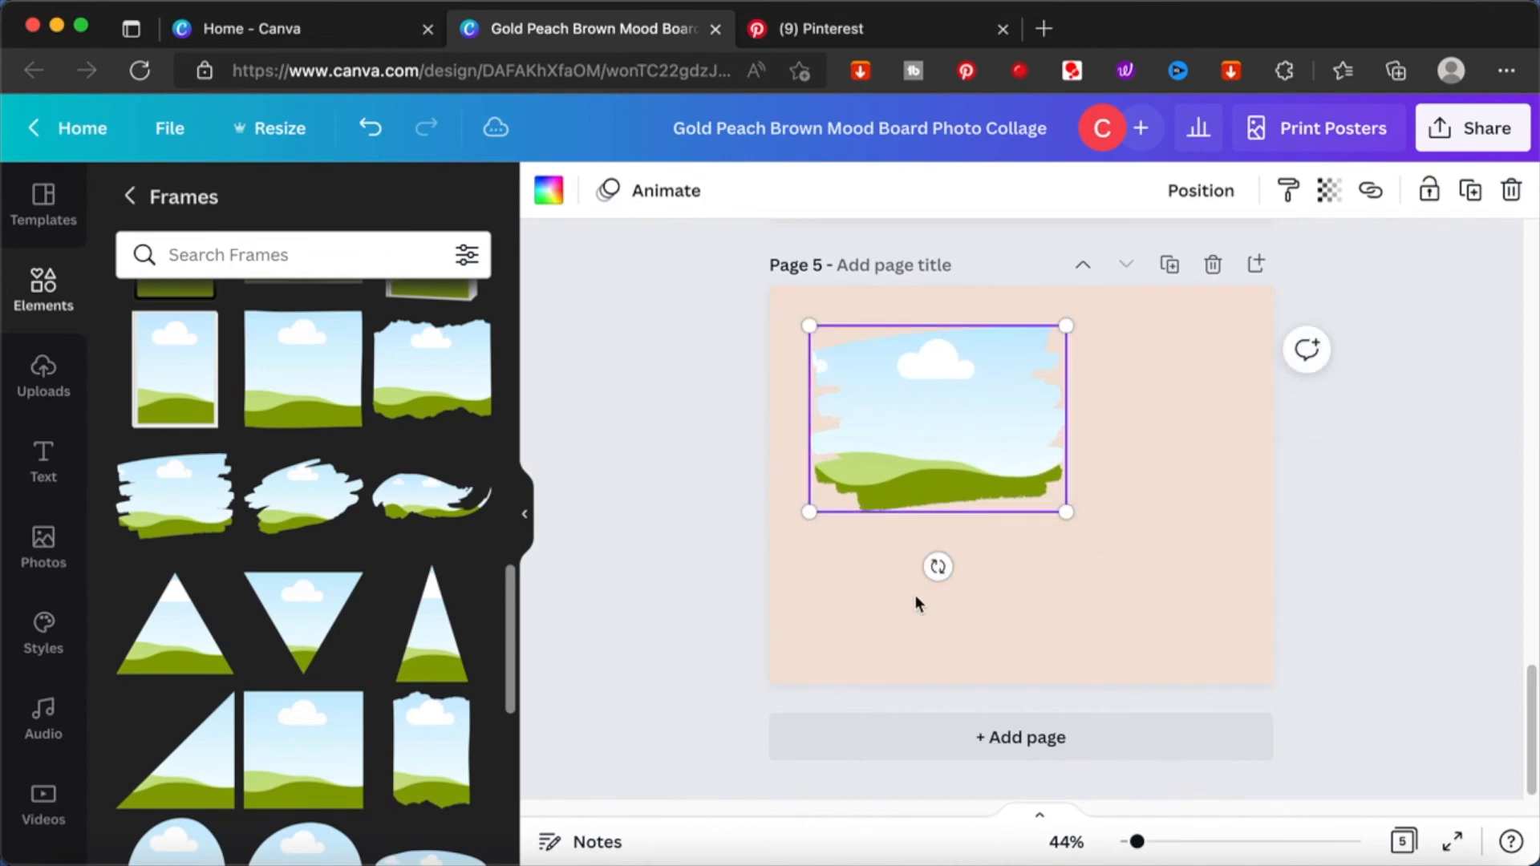
{"action": "mouse_move", "coordinate": [938, 567]}
{"action": "left_mouse_down"}
{"action": "mouse_move", "coordinate": [986, 536]}
{"action": "mouse_move", "coordinate": [990, 553]}
{"action": "mouse_move", "coordinate": [852, 385]}
{"action": "mouse_move", "coordinate": [861, 397]}
{"action": "left_mouse_up"}
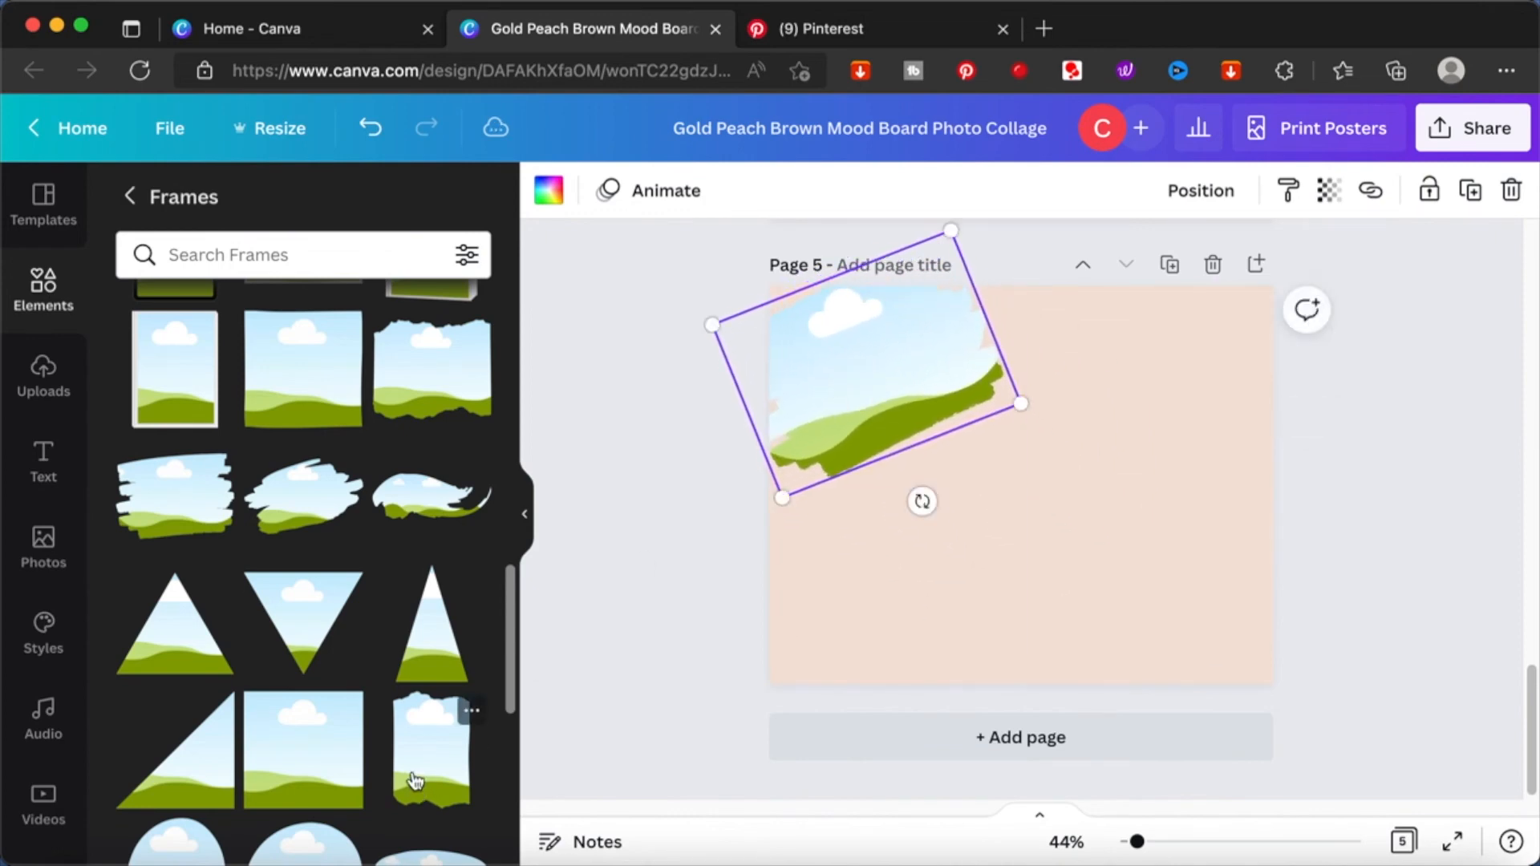
- Add two scalloped circle frames, a small one near the page's upper-right corner and a larger one overlapping its lower-left edge
{"action": "scroll", "coordinate": [356, 512], "scroll_direction": "up", "scroll_amount": 10}
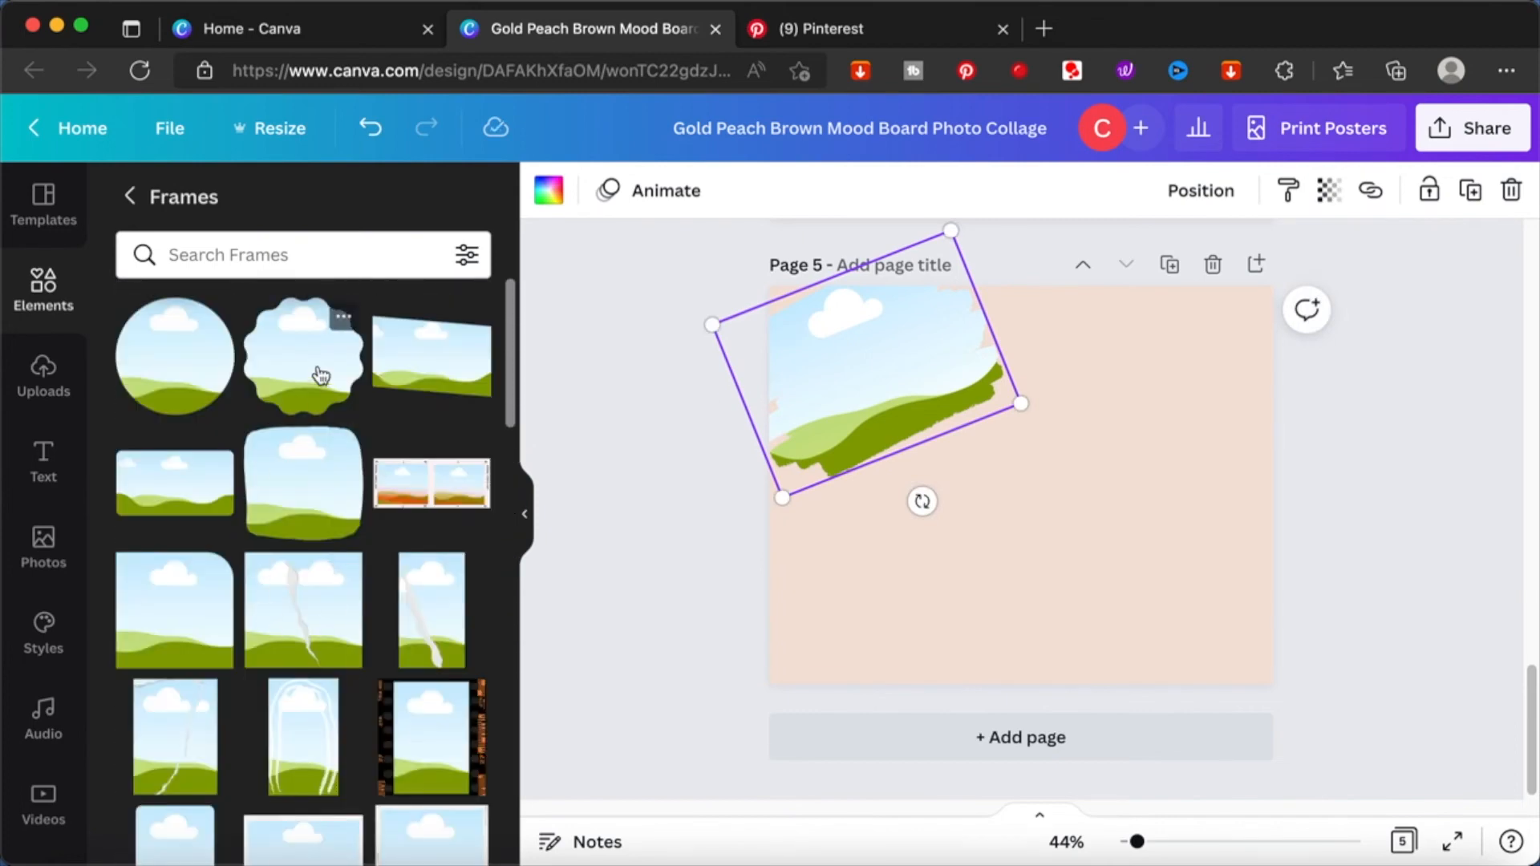
{"action": "left_click", "coordinate": [314, 369]}
{"action": "left_click_drag", "start_coordinate": [1124, 383], "coordinate": [1186, 376]}
{"action": "left_click", "coordinate": [338, 402]}
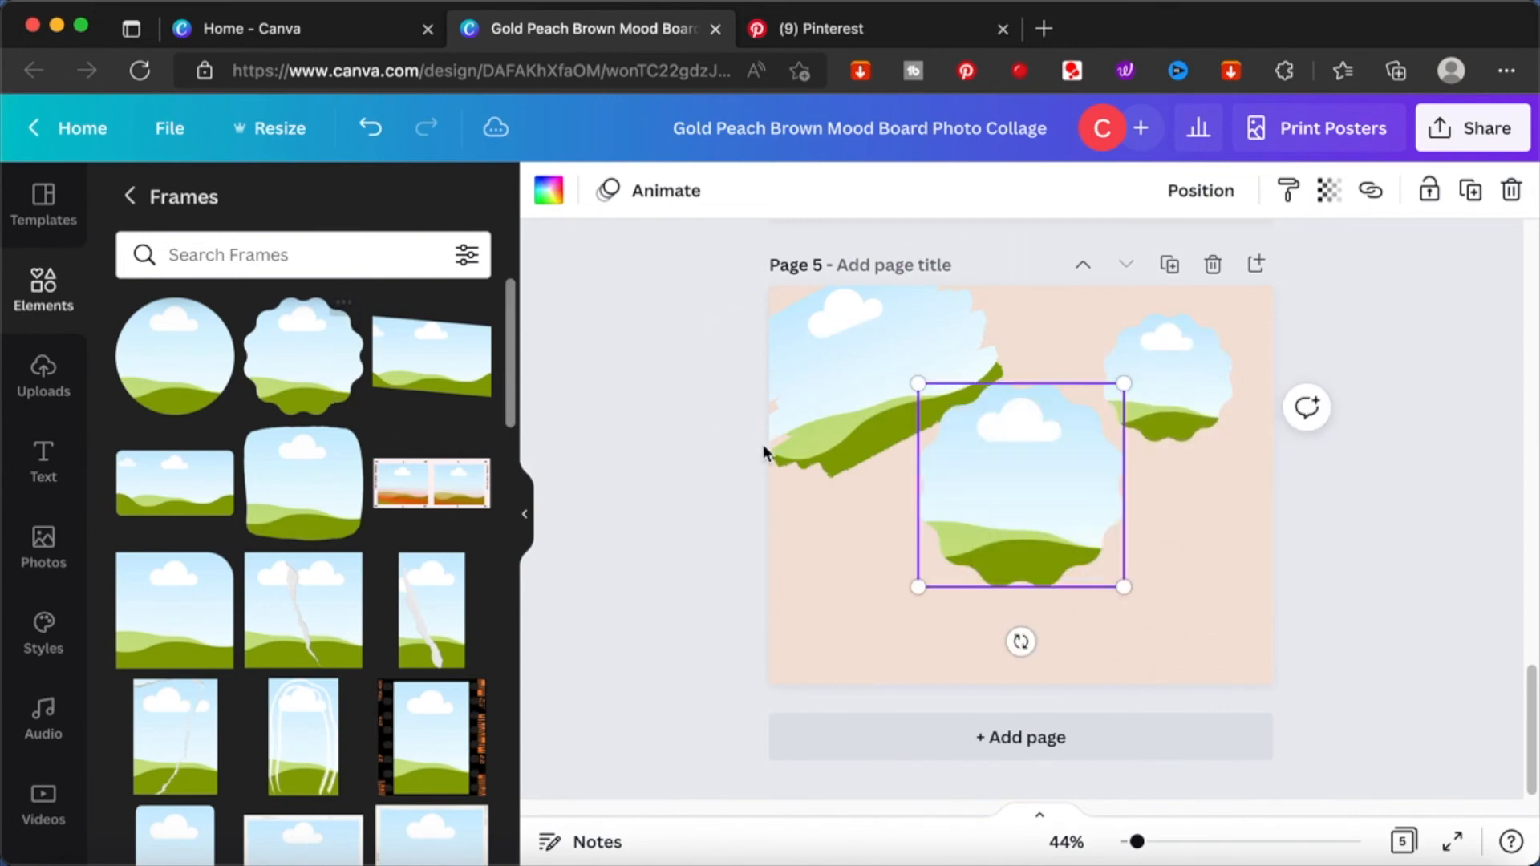
{"action": "left_click_drag", "start_coordinate": [1048, 457], "coordinate": [1095, 428]}
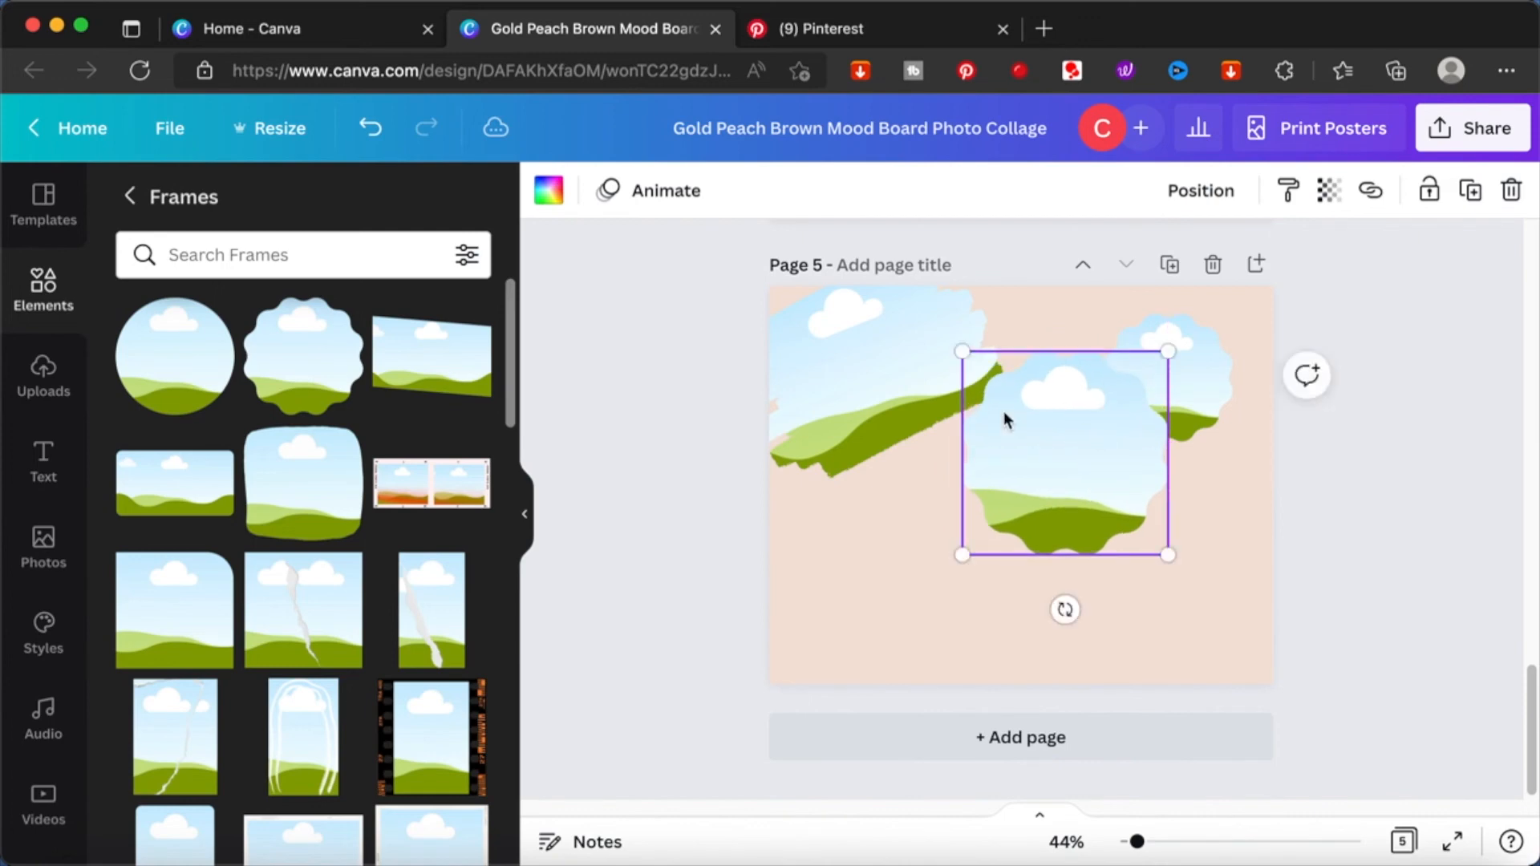
- Add a third scalloped circle frame, shrink it and overlap it with the lower-right edge of the large one
{"action": "left_click", "coordinate": [300, 375]}
{"action": "left_click_drag", "start_coordinate": [1036, 510], "coordinate": [1190, 567]}
{"action": "left_click_drag", "start_coordinate": [1064, 441], "coordinate": [1124, 498]}
{"action": "left_click_drag", "start_coordinate": [1206, 539], "coordinate": [1179, 502]}
{"action": "left_click", "coordinate": [1292, 361]}
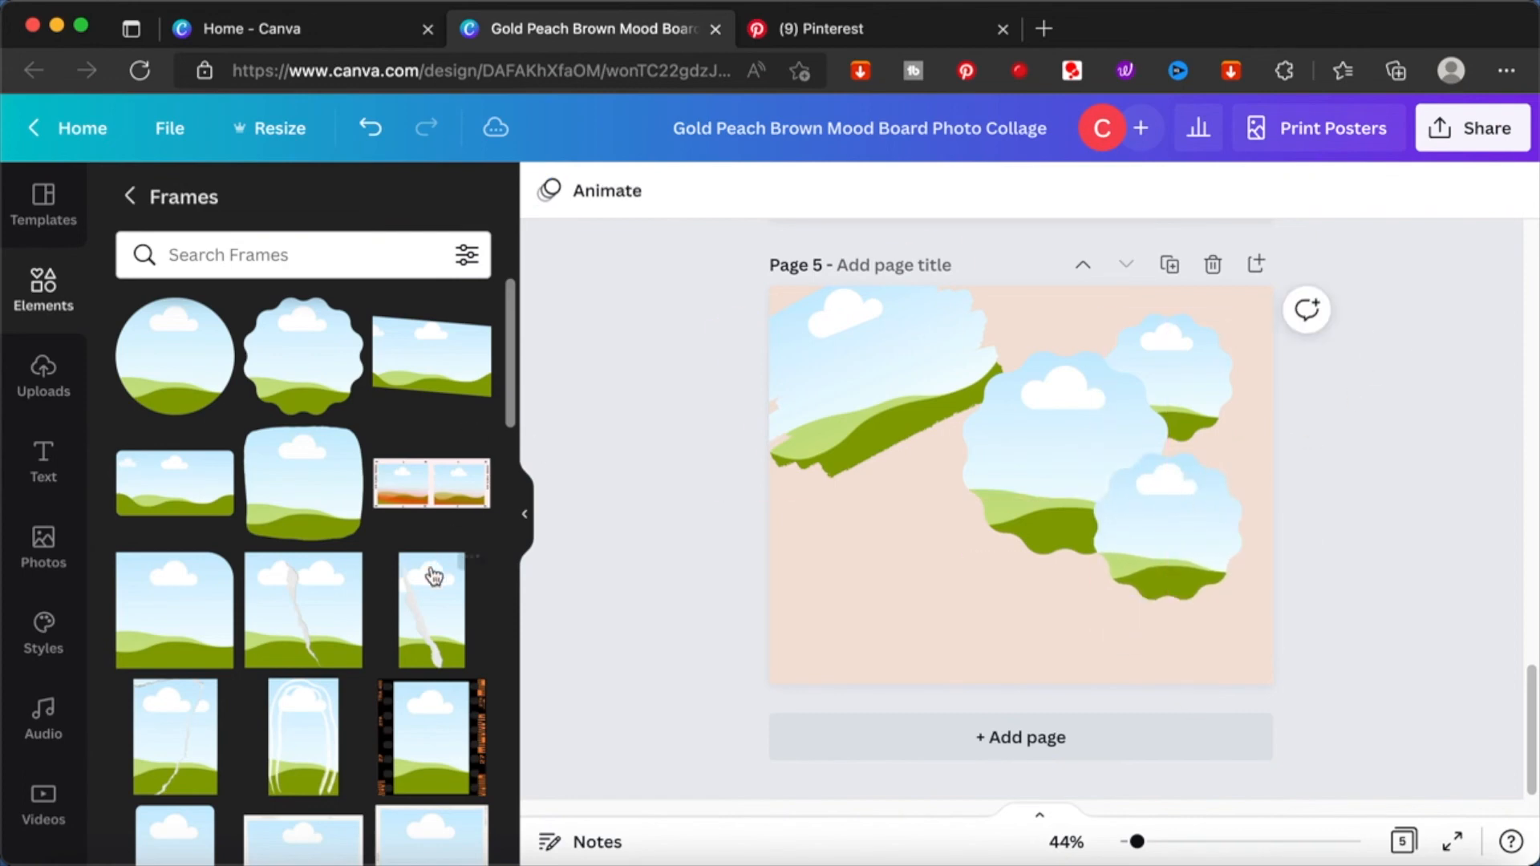
- Add the two-part portrait frame with the torn white edge and place it in the page's lower-left area
{"action": "scroll", "coordinate": [245, 617], "scroll_direction": "down", "scroll_amount": 3}
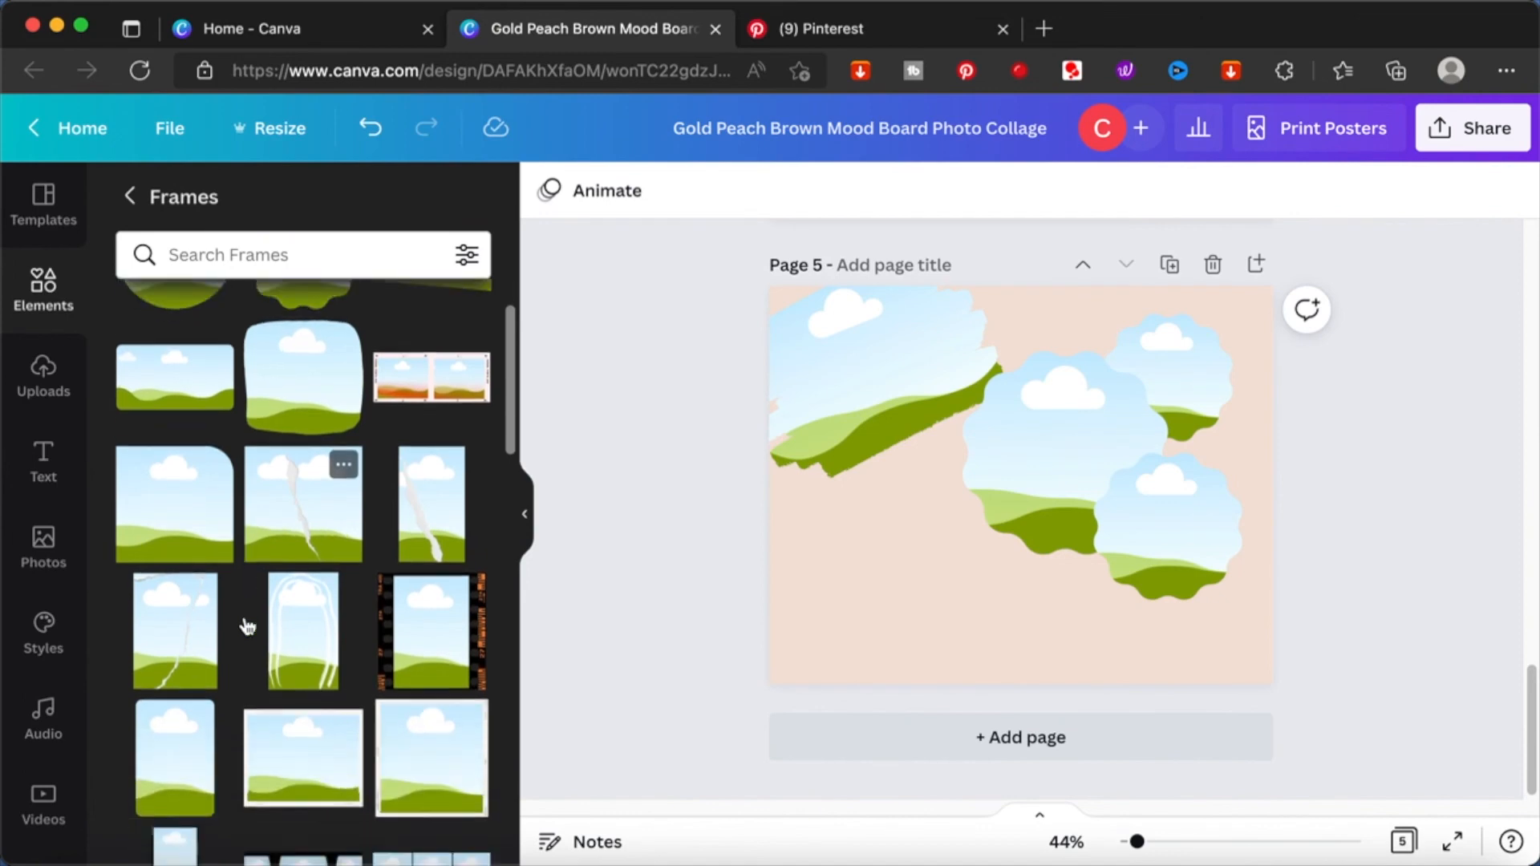
{"action": "left_click", "coordinate": [178, 506]}
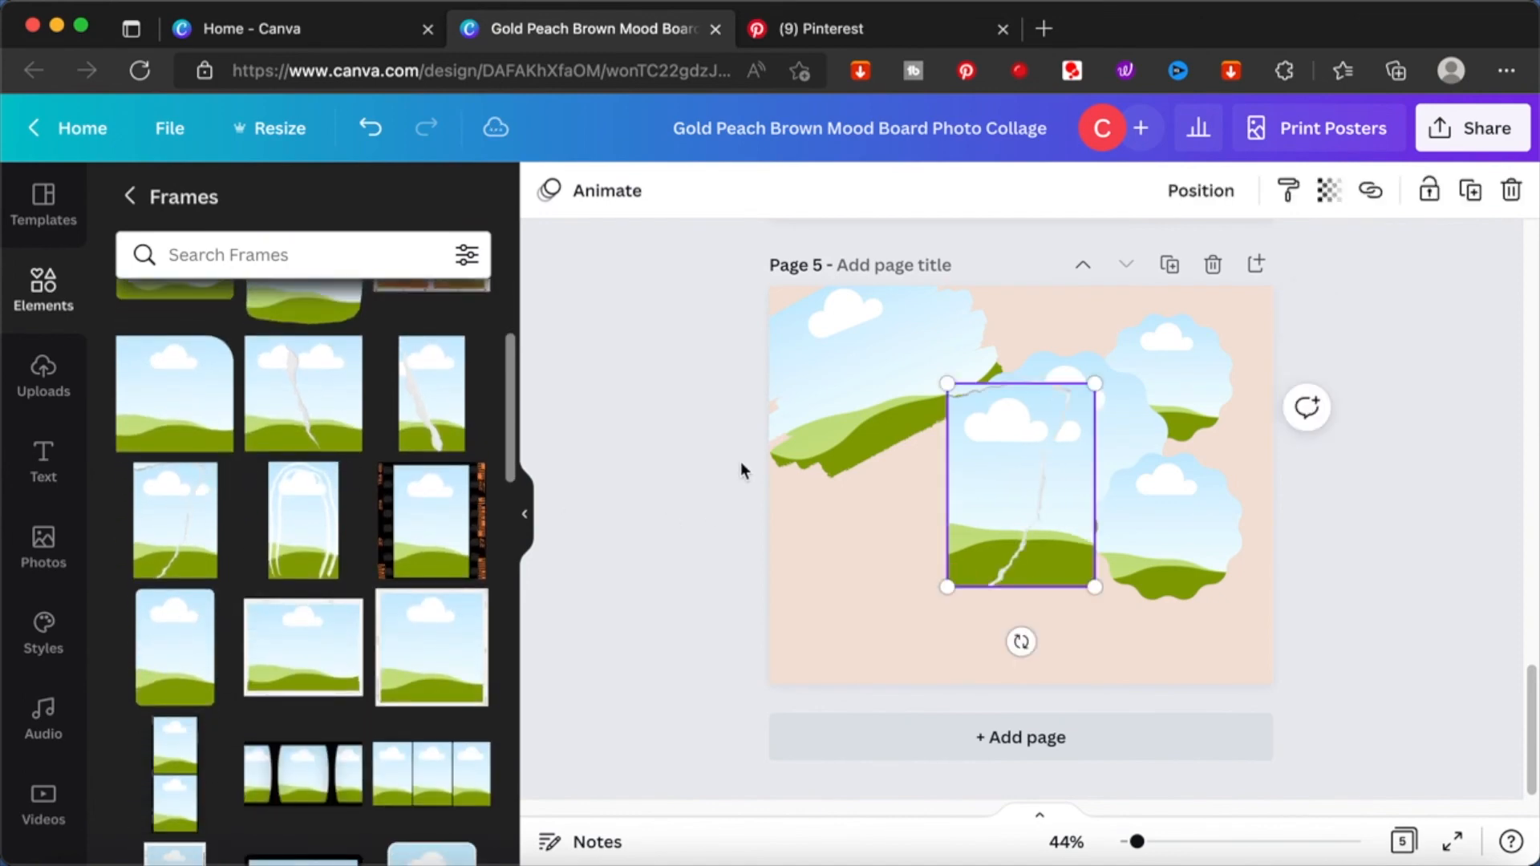
{"action": "left_click_drag", "start_coordinate": [1001, 485], "coordinate": [865, 556]}
{"action": "left_click", "coordinate": [1417, 365]}
- Open the recently used photos for filling the frames on page 5
{"action": "scroll", "coordinate": [1420, 366], "scroll_direction": "up", "scroll_amount": 5}
{"action": "scroll", "coordinate": [1421, 367], "scroll_direction": "down", "scroll_amount": 2}
{"action": "scroll", "coordinate": [1421, 366], "scroll_direction": "down", "scroll_amount": 1}
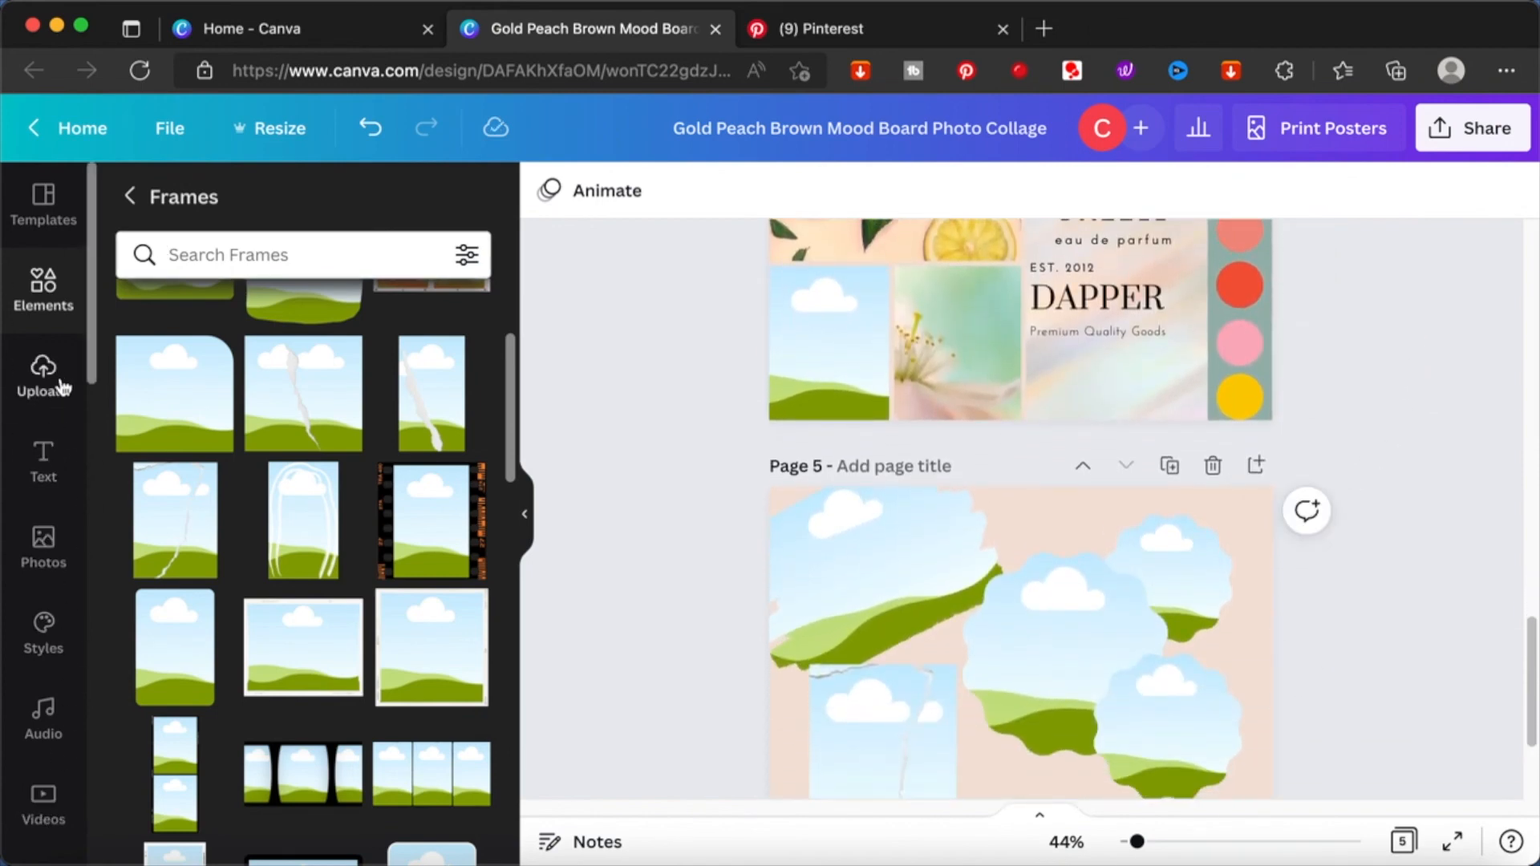
{"action": "left_click", "coordinate": [48, 520]}
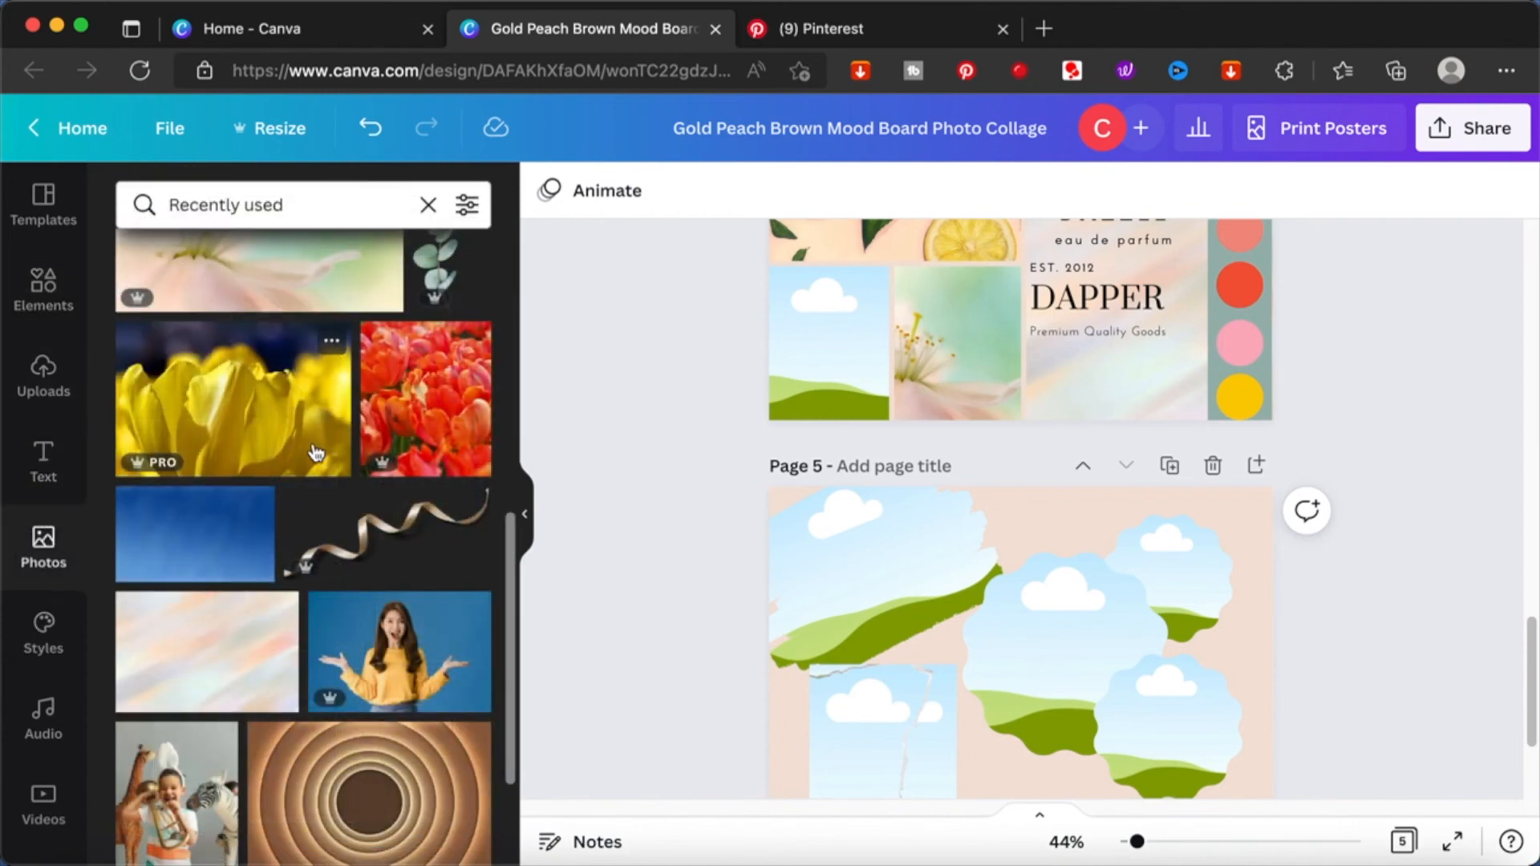
{"action": "scroll", "coordinate": [314, 449], "scroll_direction": "up", "scroll_amount": 8}
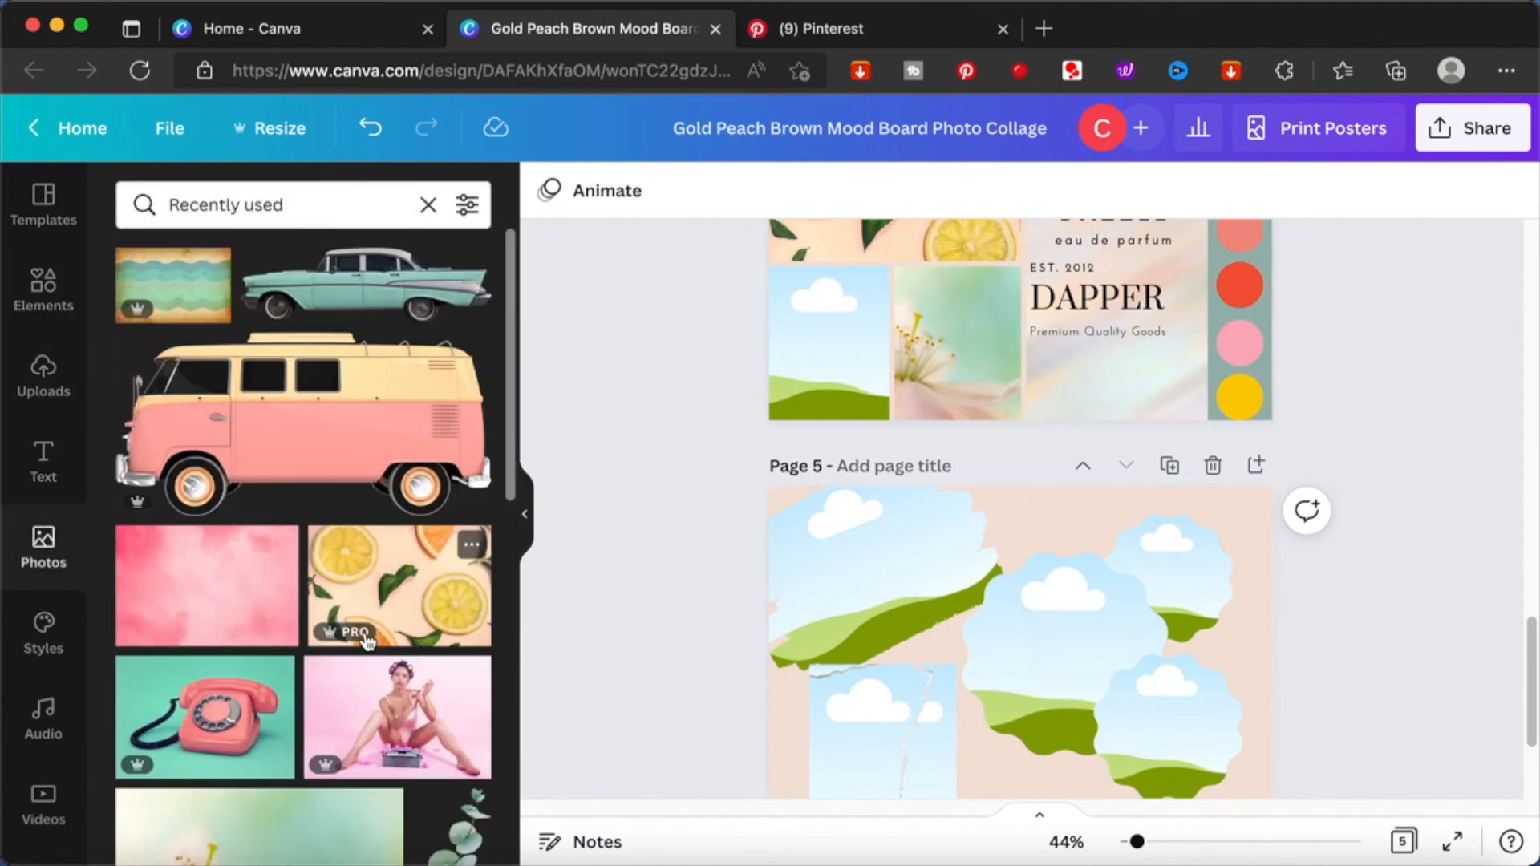
{"action": "left_click", "coordinate": [393, 308]}
{"action": "left_click_drag", "start_coordinate": [1050, 689], "coordinate": [1079, 668]}
{"action": "key", "text": "super"}
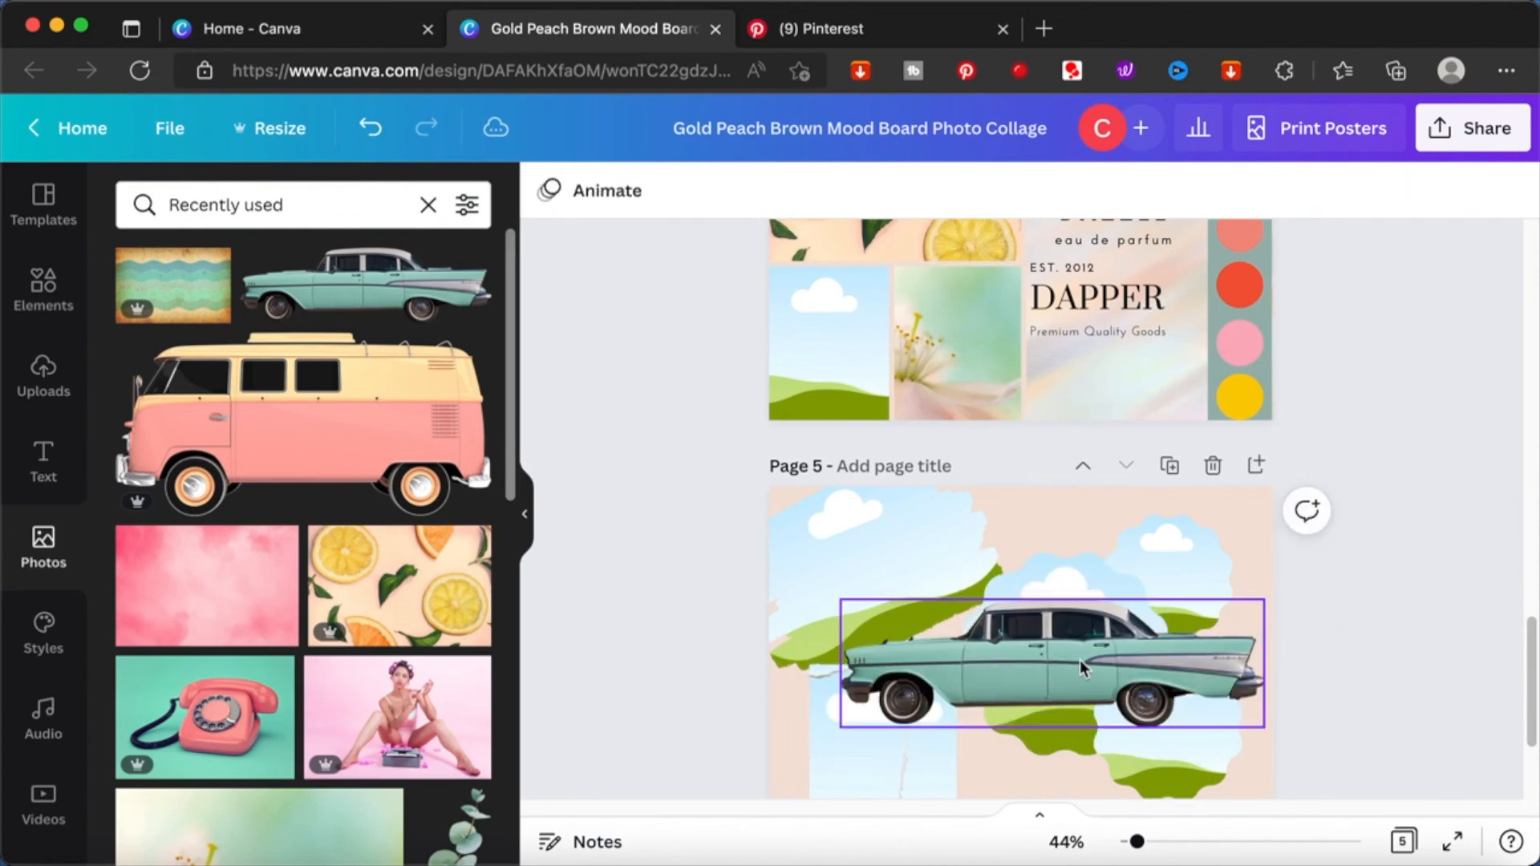
{"action": "scroll", "coordinate": [1078, 660], "scroll_direction": "down", "scroll_amount": 3}
{"action": "left_click", "coordinate": [1020, 470]}
{"action": "key", "text": "Delete"}
- Fill the torn frame's left part with the citrus slices photo and its right part with the pink watercolor texture
{"action": "left_click", "coordinate": [357, 617]}
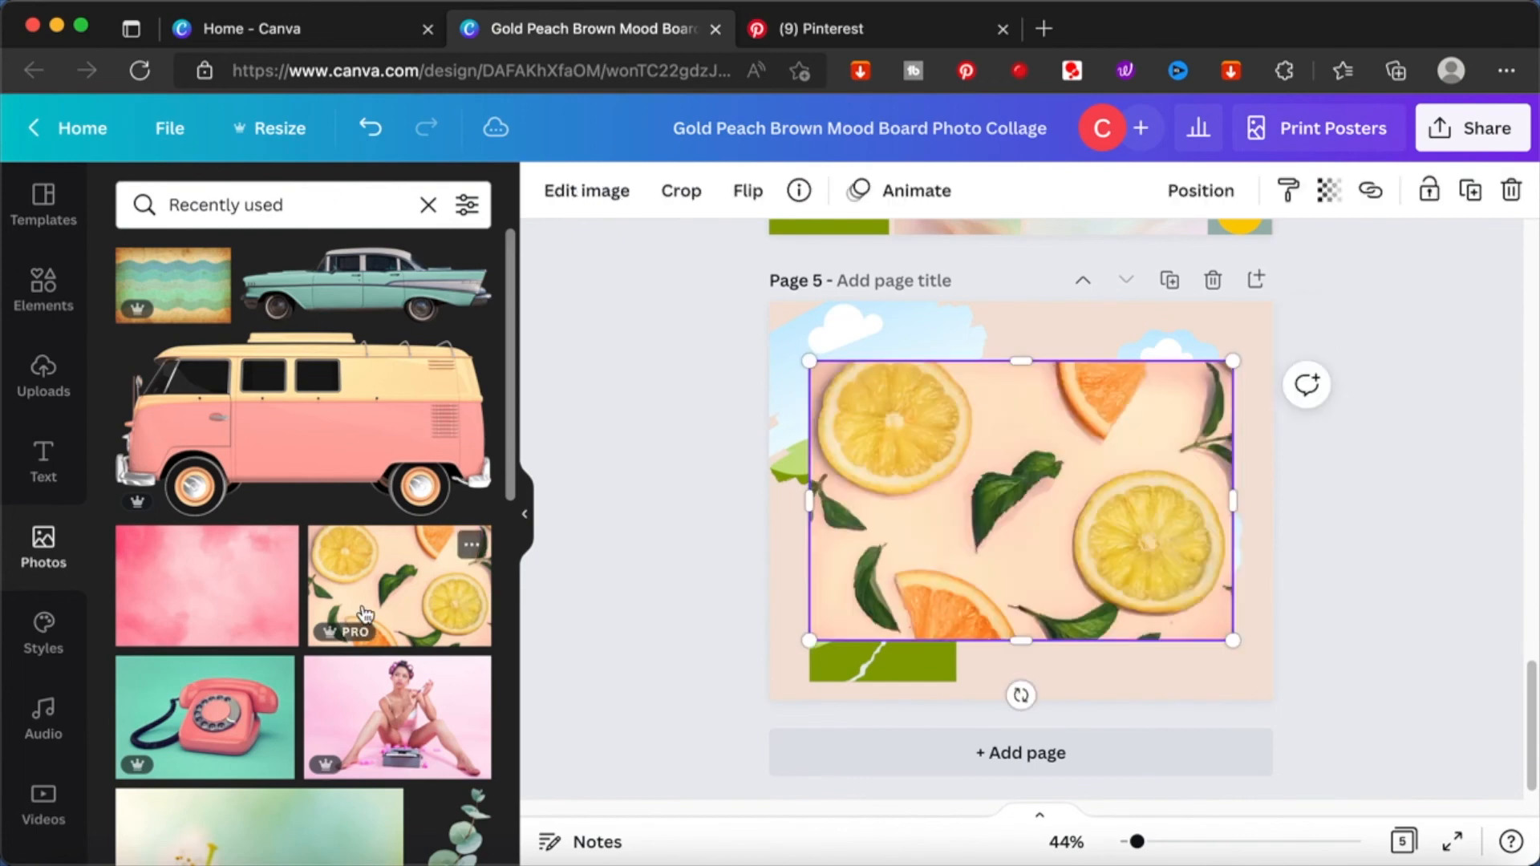
{"action": "left_click_drag", "start_coordinate": [994, 494], "coordinate": [888, 574]}
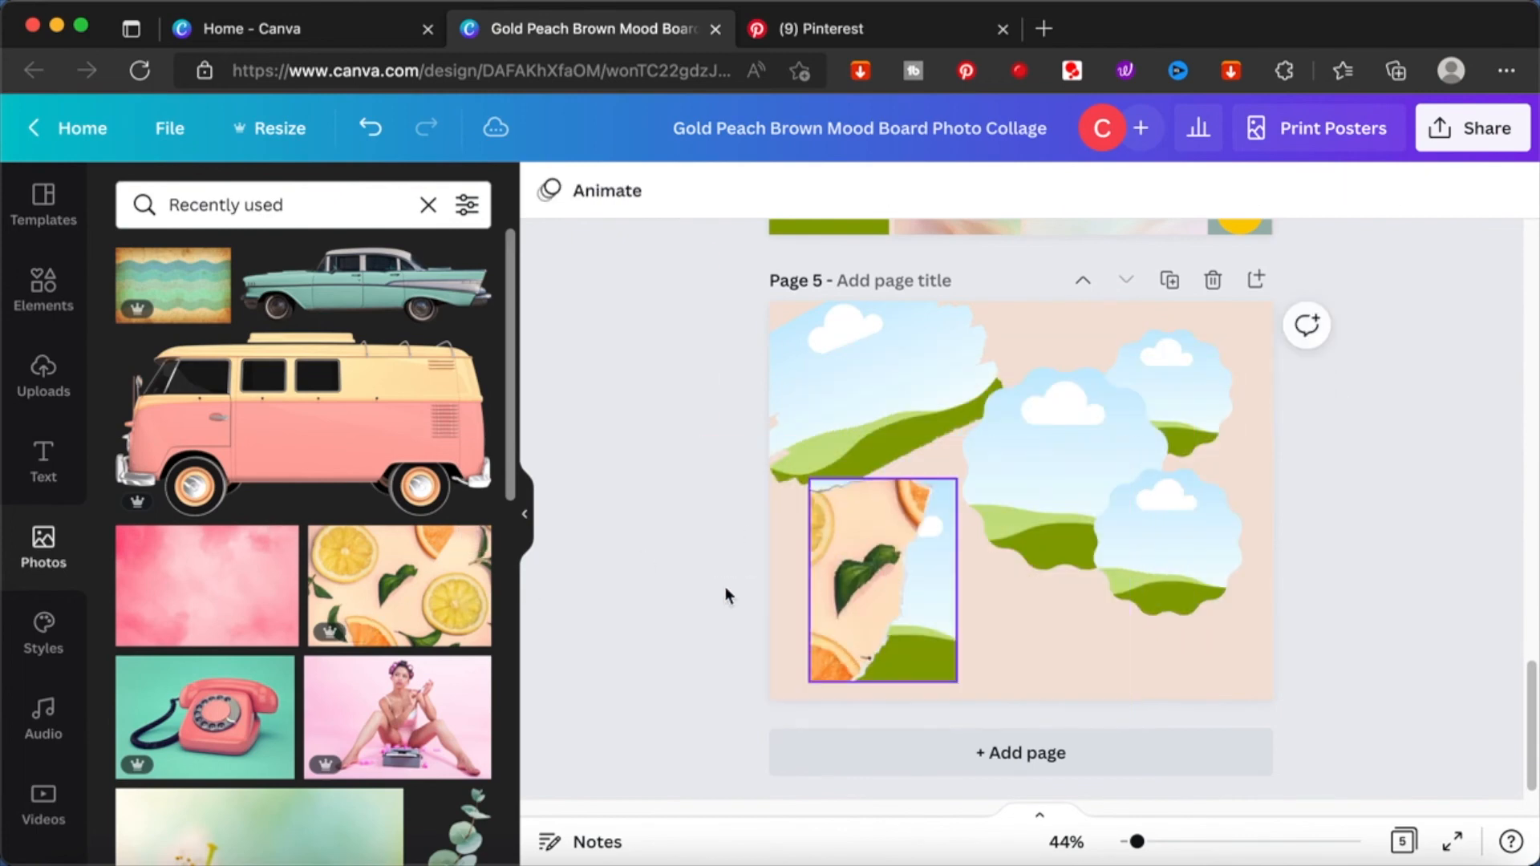
{"action": "left_click", "coordinate": [227, 622]}
{"action": "left_click_drag", "start_coordinate": [1040, 517], "coordinate": [950, 622]}
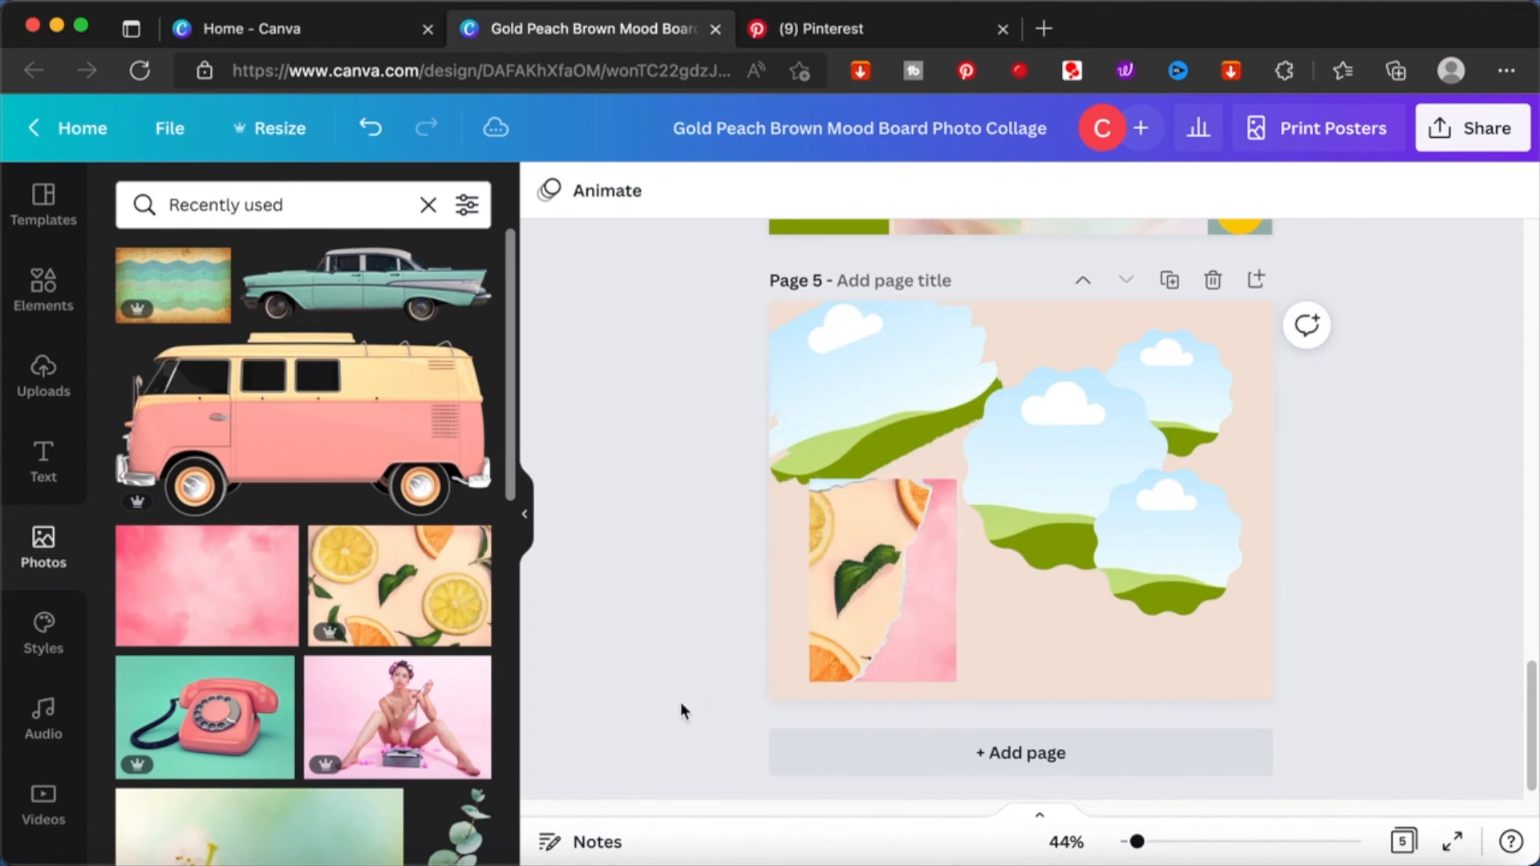
- Fill the scalloped frames: pale blossom in the upper-right one, yellow tulips in the lower-right one, red tulips in the large one
{"action": "scroll", "coordinate": [350, 720], "scroll_direction": "down", "scroll_amount": 3}
{"action": "left_click", "coordinate": [282, 662]}
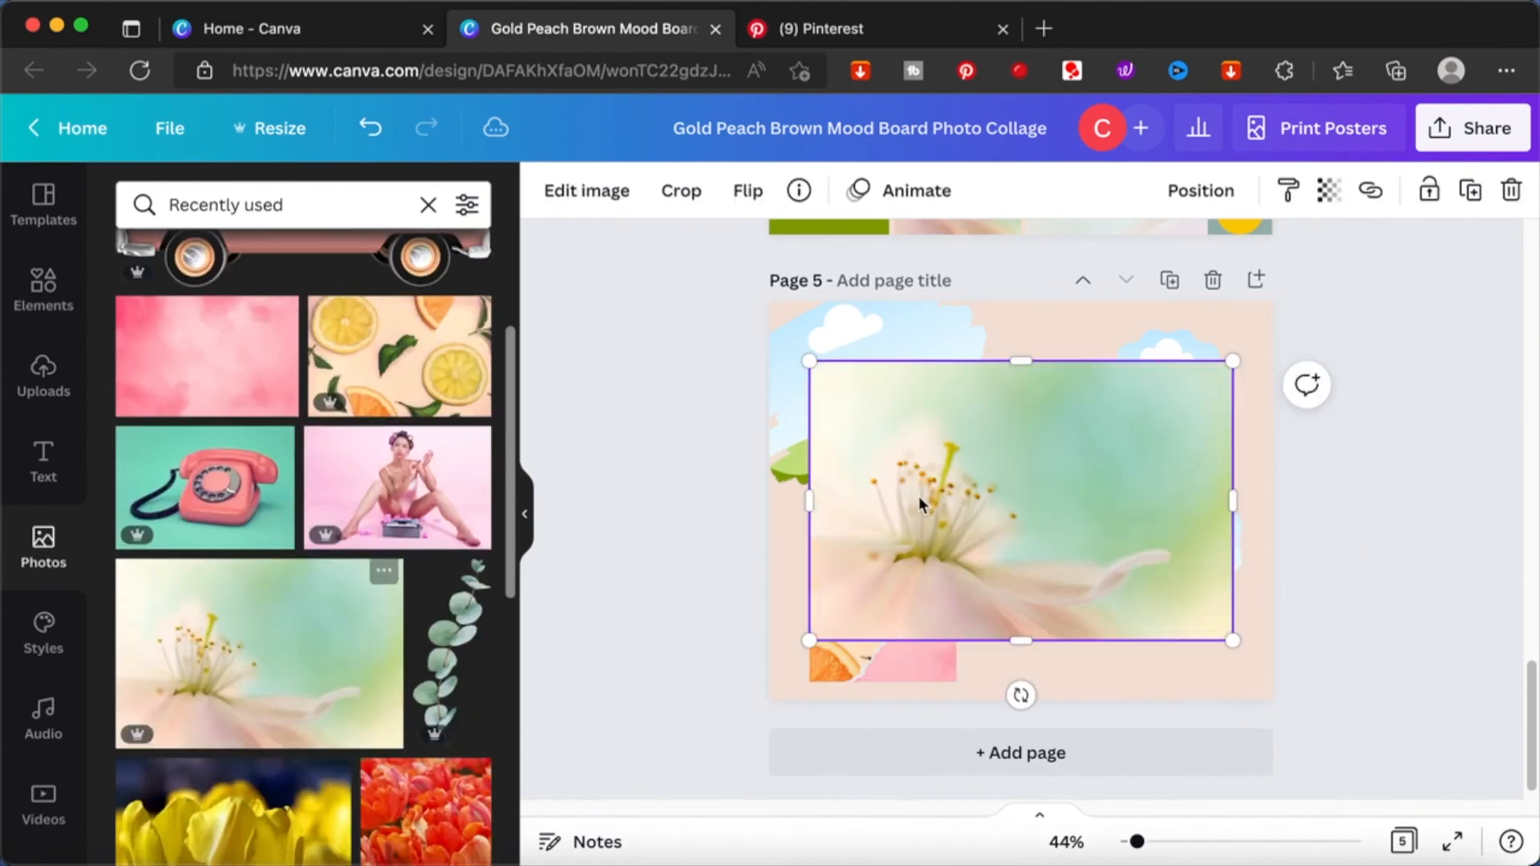
{"action": "left_click_drag", "start_coordinate": [1078, 437], "coordinate": [1171, 385]}
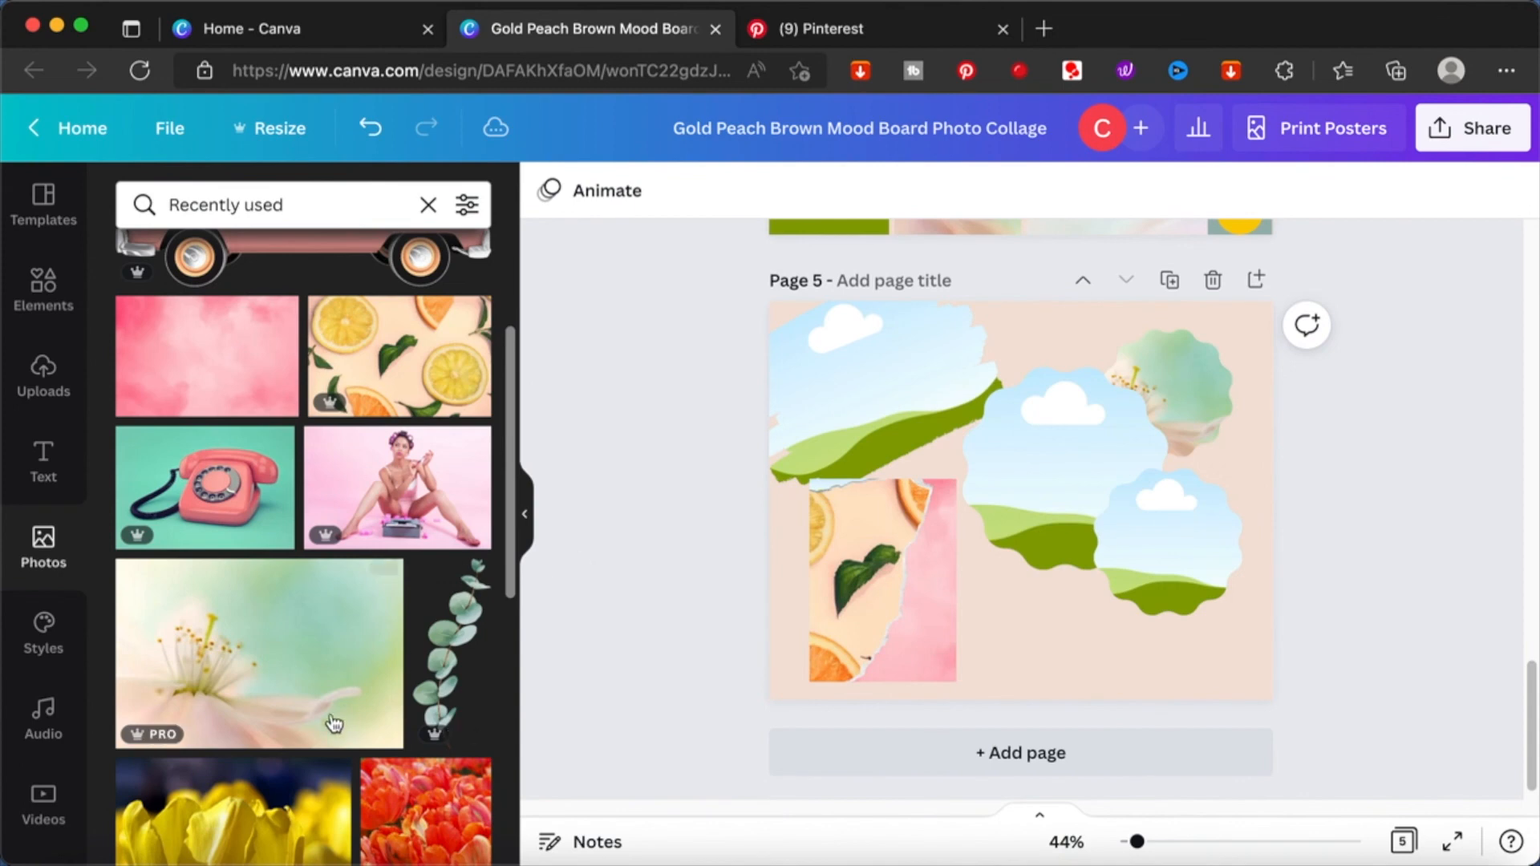
{"action": "left_click", "coordinate": [313, 796]}
{"action": "left_click_drag", "start_coordinate": [996, 462], "coordinate": [1163, 533]}
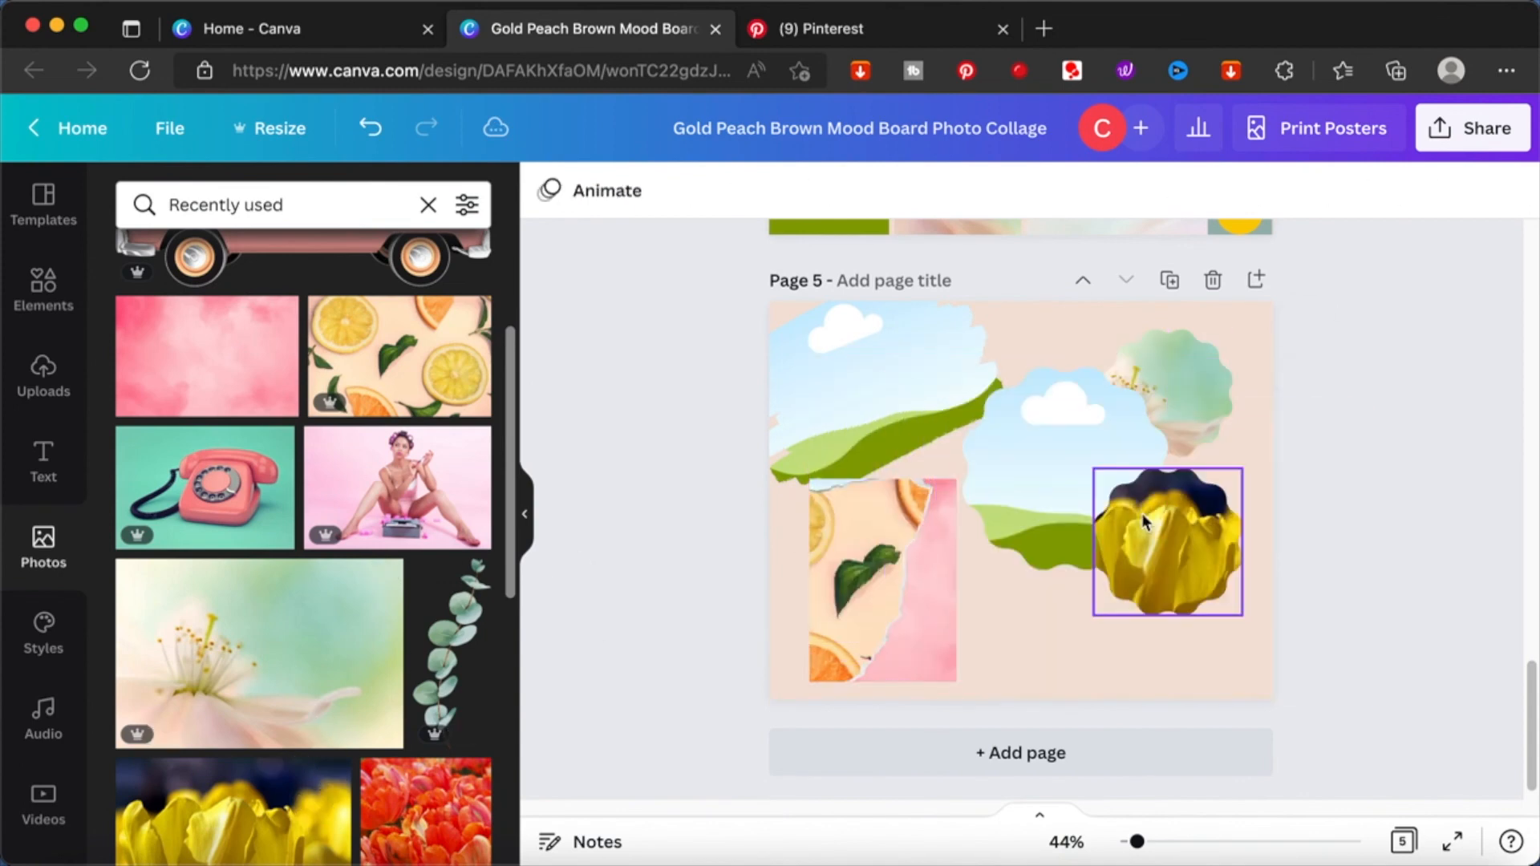
{"action": "left_click", "coordinate": [425, 810]}
{"action": "left_click_drag", "start_coordinate": [993, 489], "coordinate": [1037, 466]}
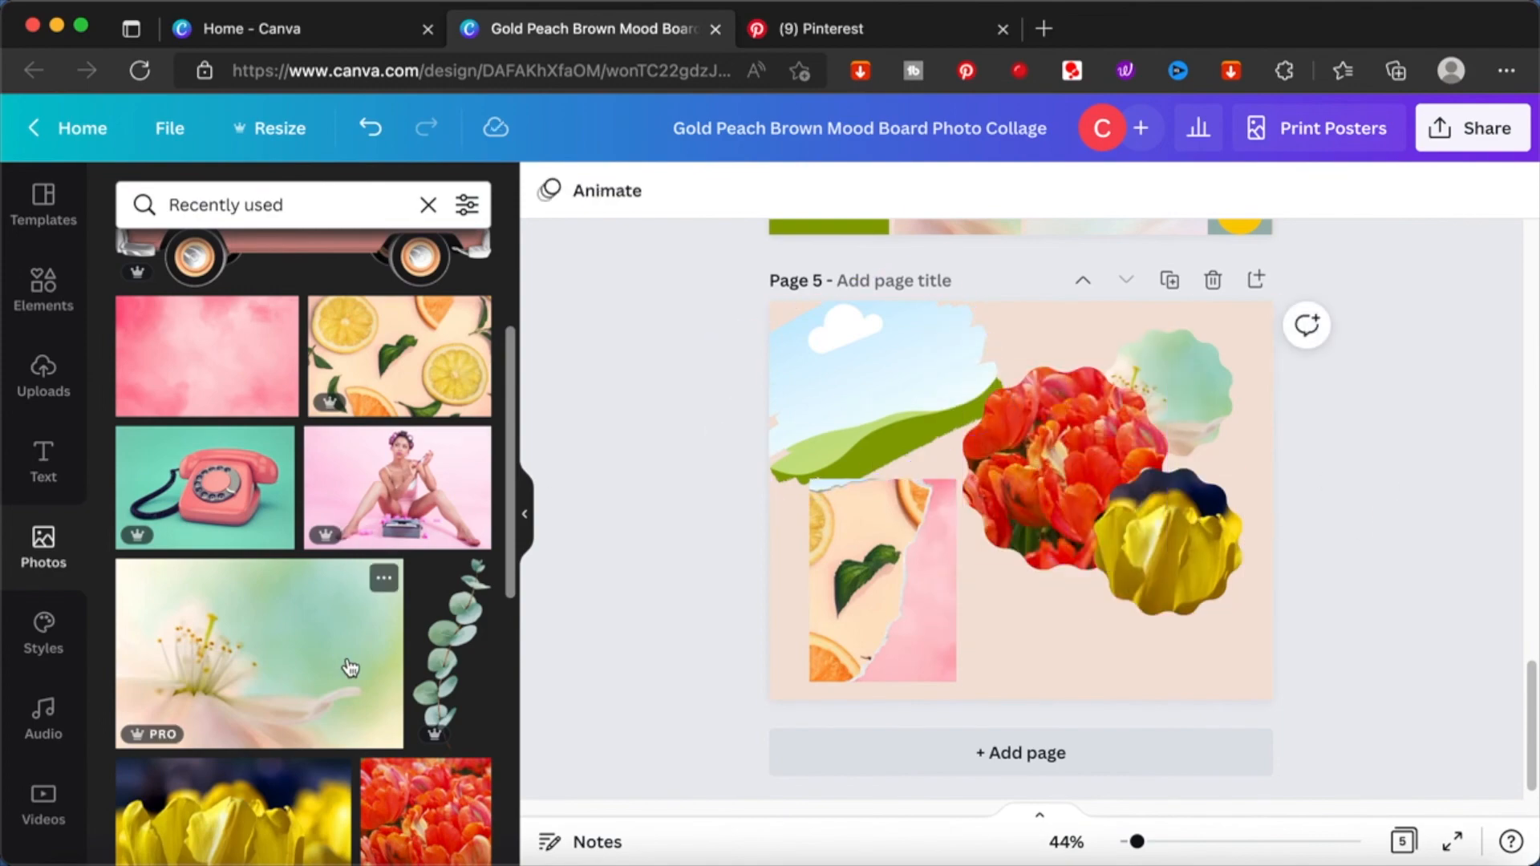
- Add the mint-green vintage car photo, shrink it and drop it into the tilted brush-stroke frame
{"action": "scroll", "coordinate": [351, 667], "scroll_direction": "down", "scroll_amount": 3}
{"action": "scroll", "coordinate": [350, 667], "scroll_direction": "up", "scroll_amount": 5}
{"action": "scroll", "coordinate": [350, 667], "scroll_direction": "up", "scroll_amount": 2}
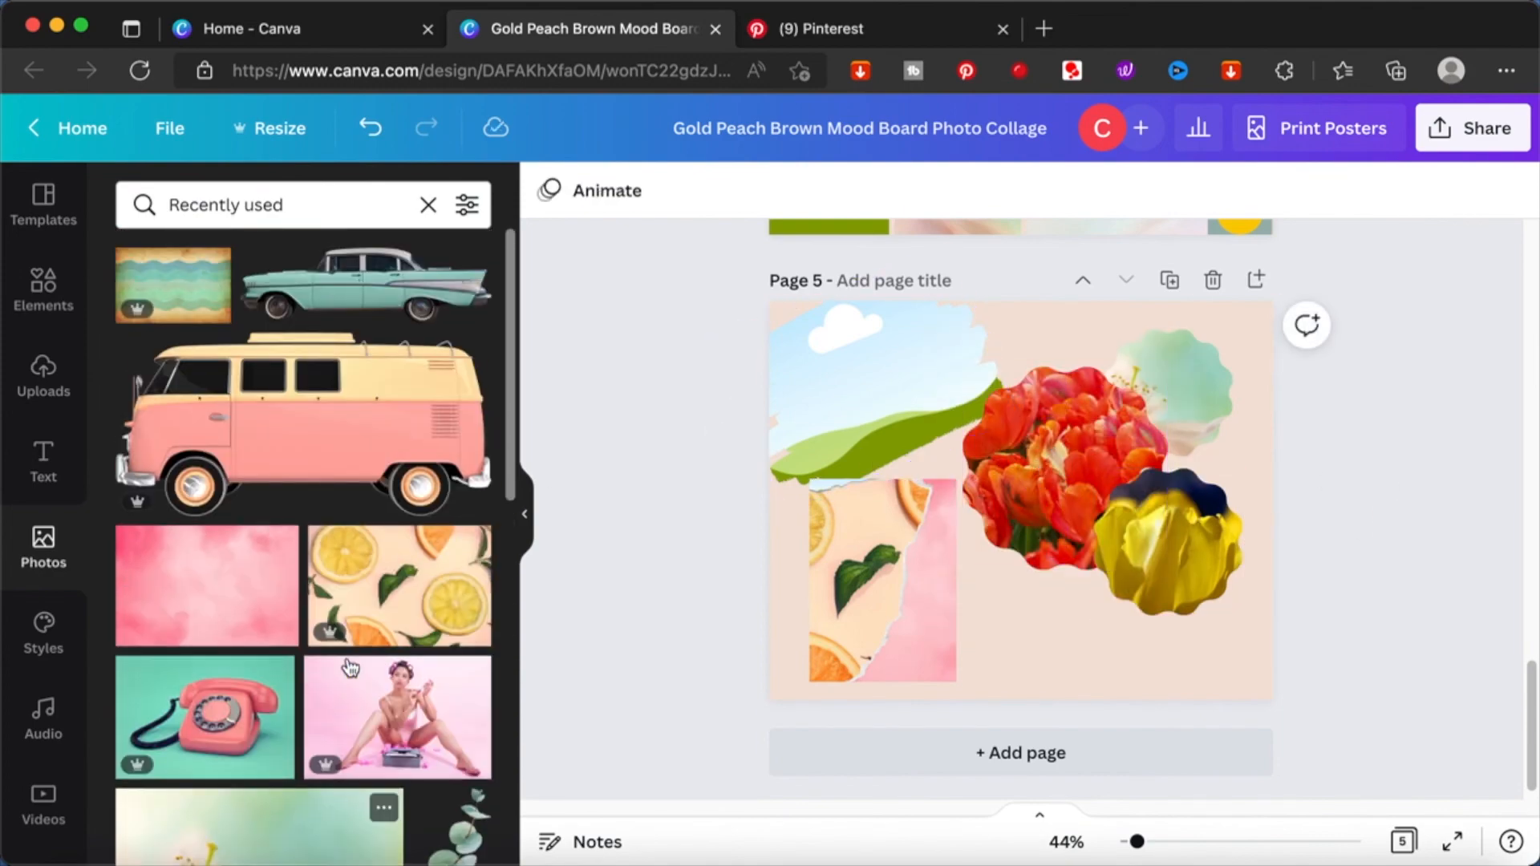
{"action": "left_click", "coordinate": [381, 308]}
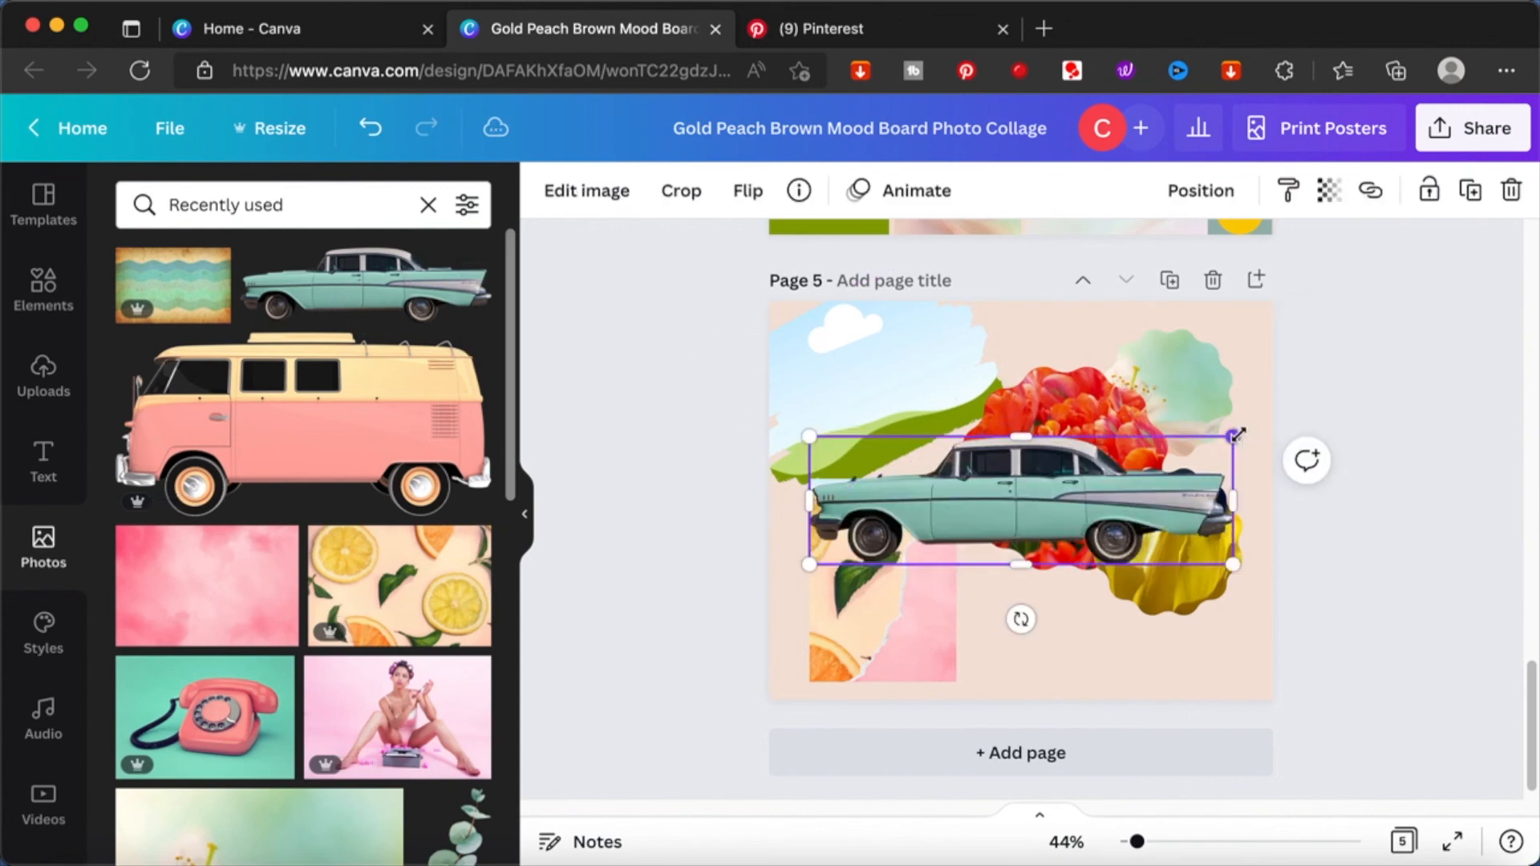
{"action": "left_click_drag", "start_coordinate": [1236, 434], "coordinate": [1014, 493]}
{"action": "left_click_drag", "start_coordinate": [906, 530], "coordinate": [894, 379]}
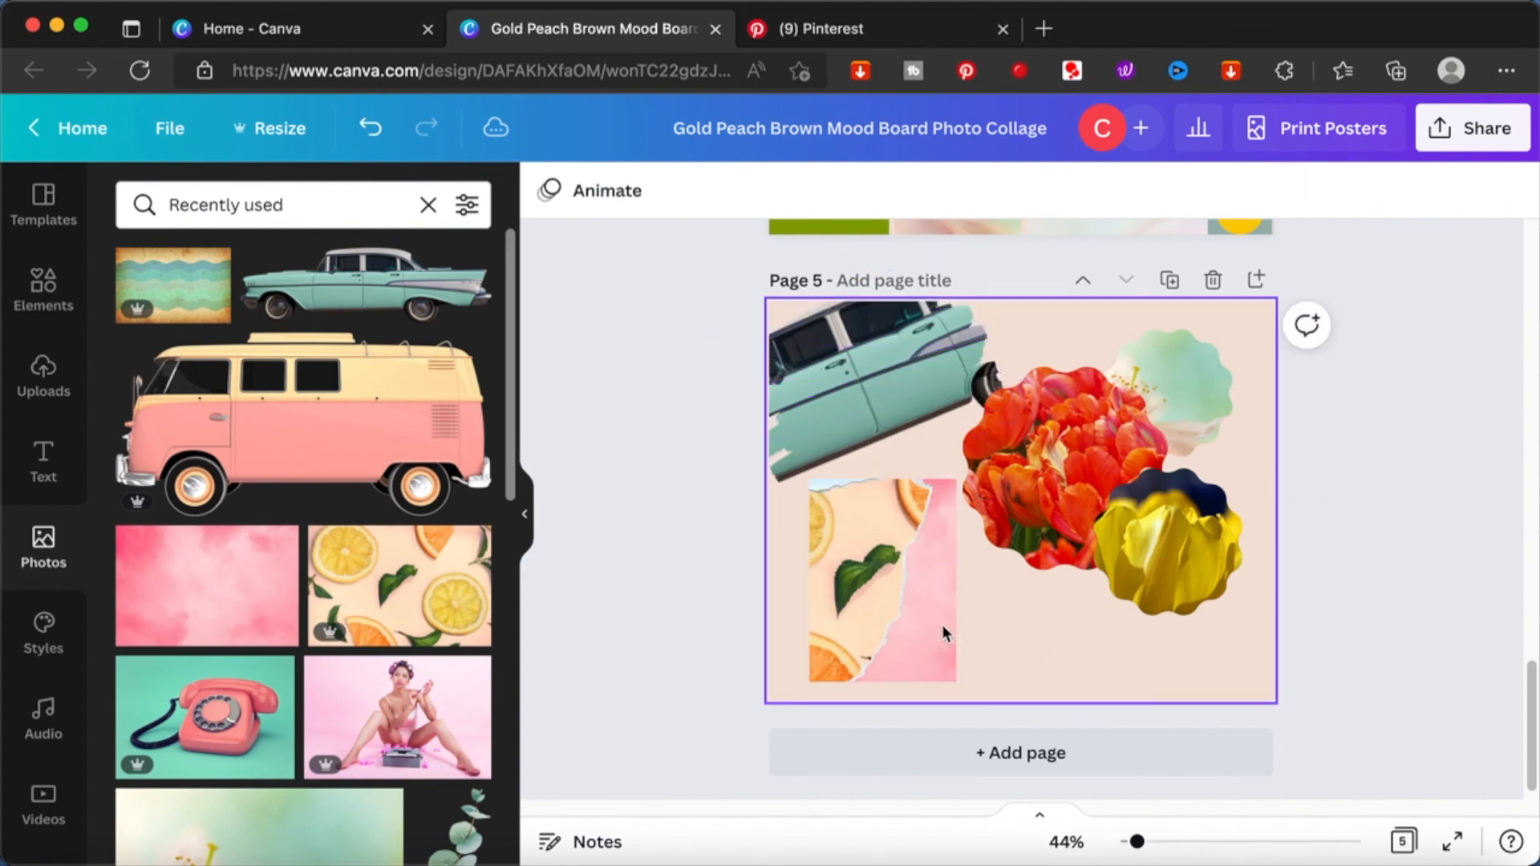
- Shift the torn citrus-and-pink frame closer to the page's lower-left corner
{"action": "left_click", "coordinate": [909, 616]}
{"action": "left_click_drag", "start_coordinate": [907, 612], "coordinate": [876, 627]}
{"action": "left_click", "coordinate": [998, 561]}
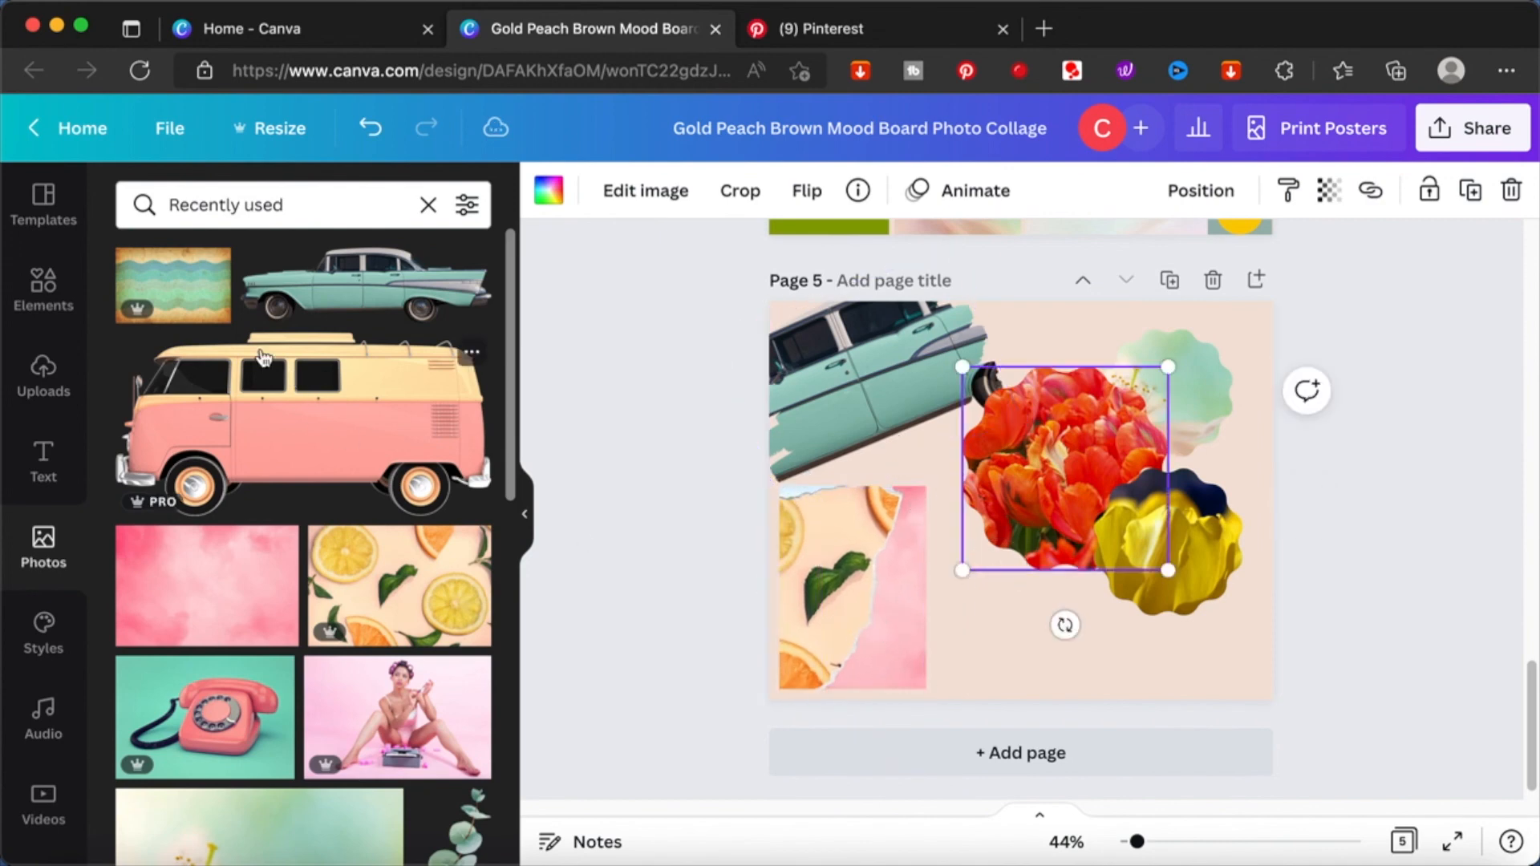
{"action": "left_click", "coordinate": [1341, 489]}
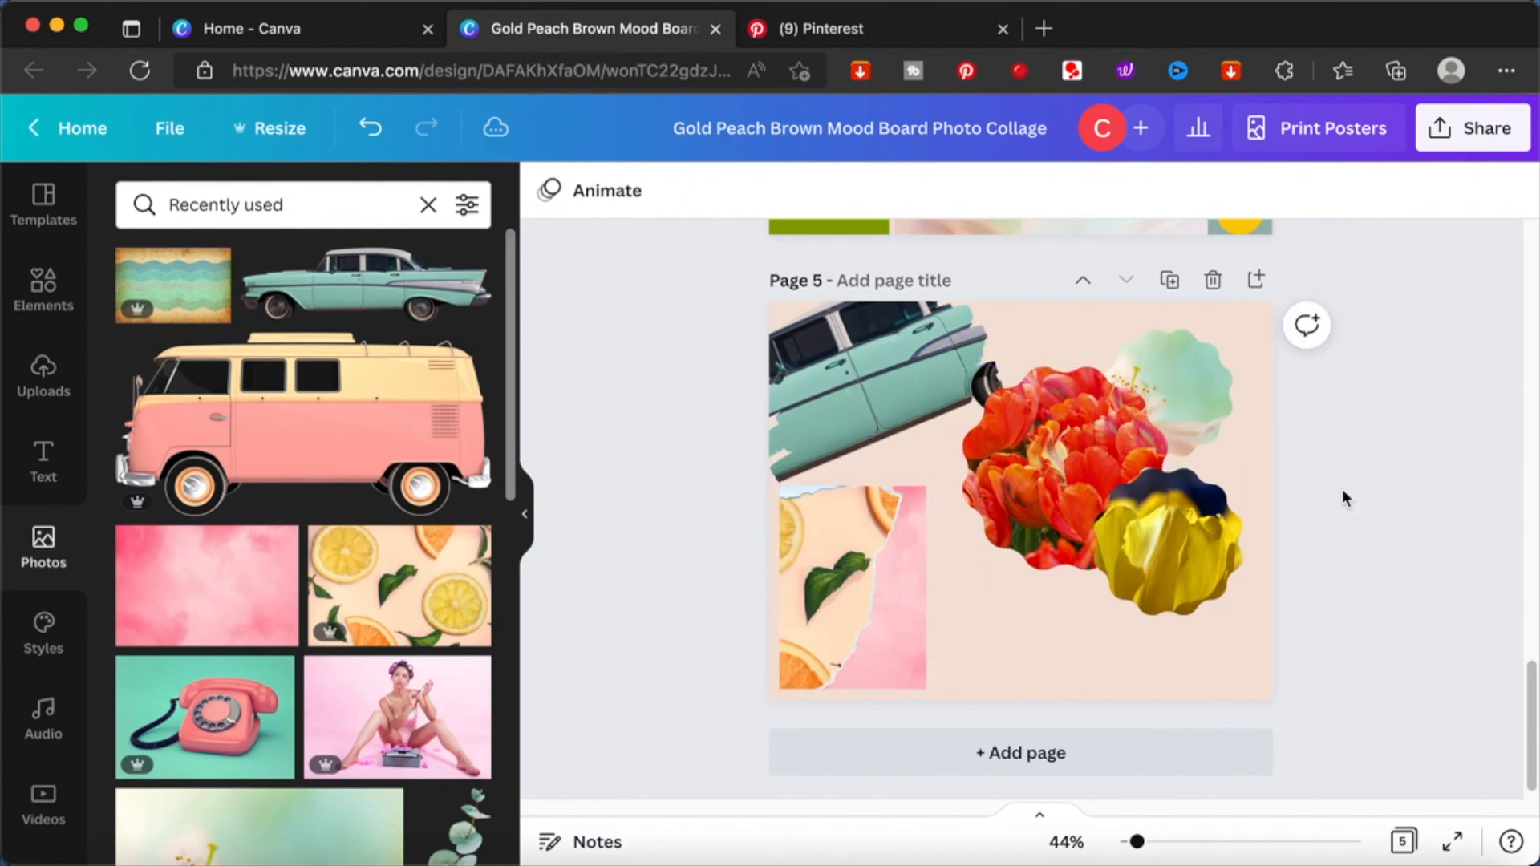
- Move the torn citrus-and-pink frame up to overlap the red tulips and send it backward behind them
{"action": "left_click", "coordinate": [897, 588]}
{"action": "left_click_drag", "start_coordinate": [896, 587], "coordinate": [906, 511]}
{"action": "right_click", "coordinate": [874, 566]}
{"action": "left_click", "coordinate": [749, 557]}
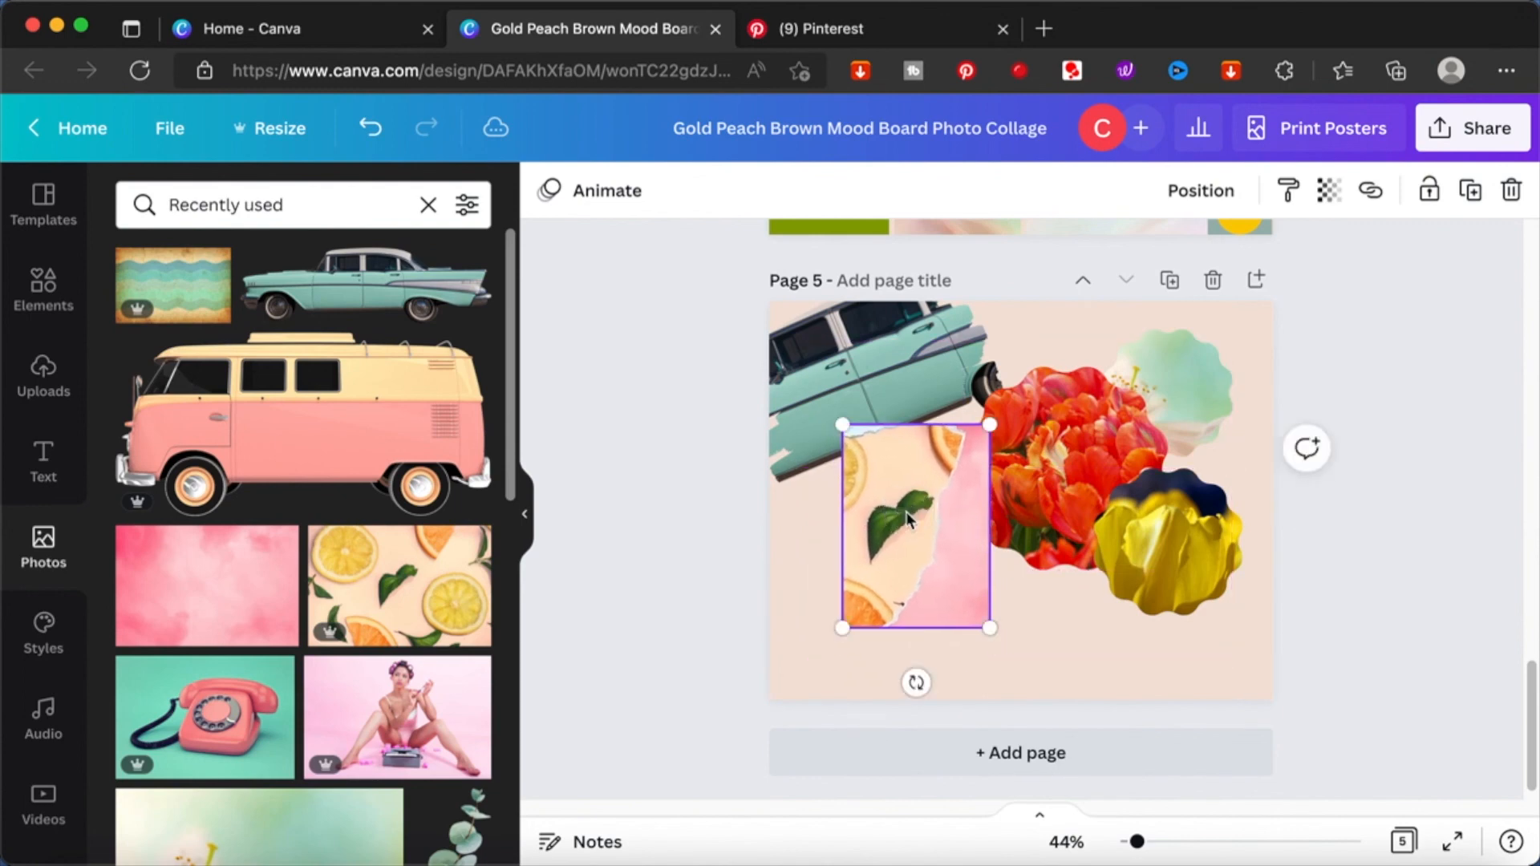
{"action": "right_click", "coordinate": [907, 512]}
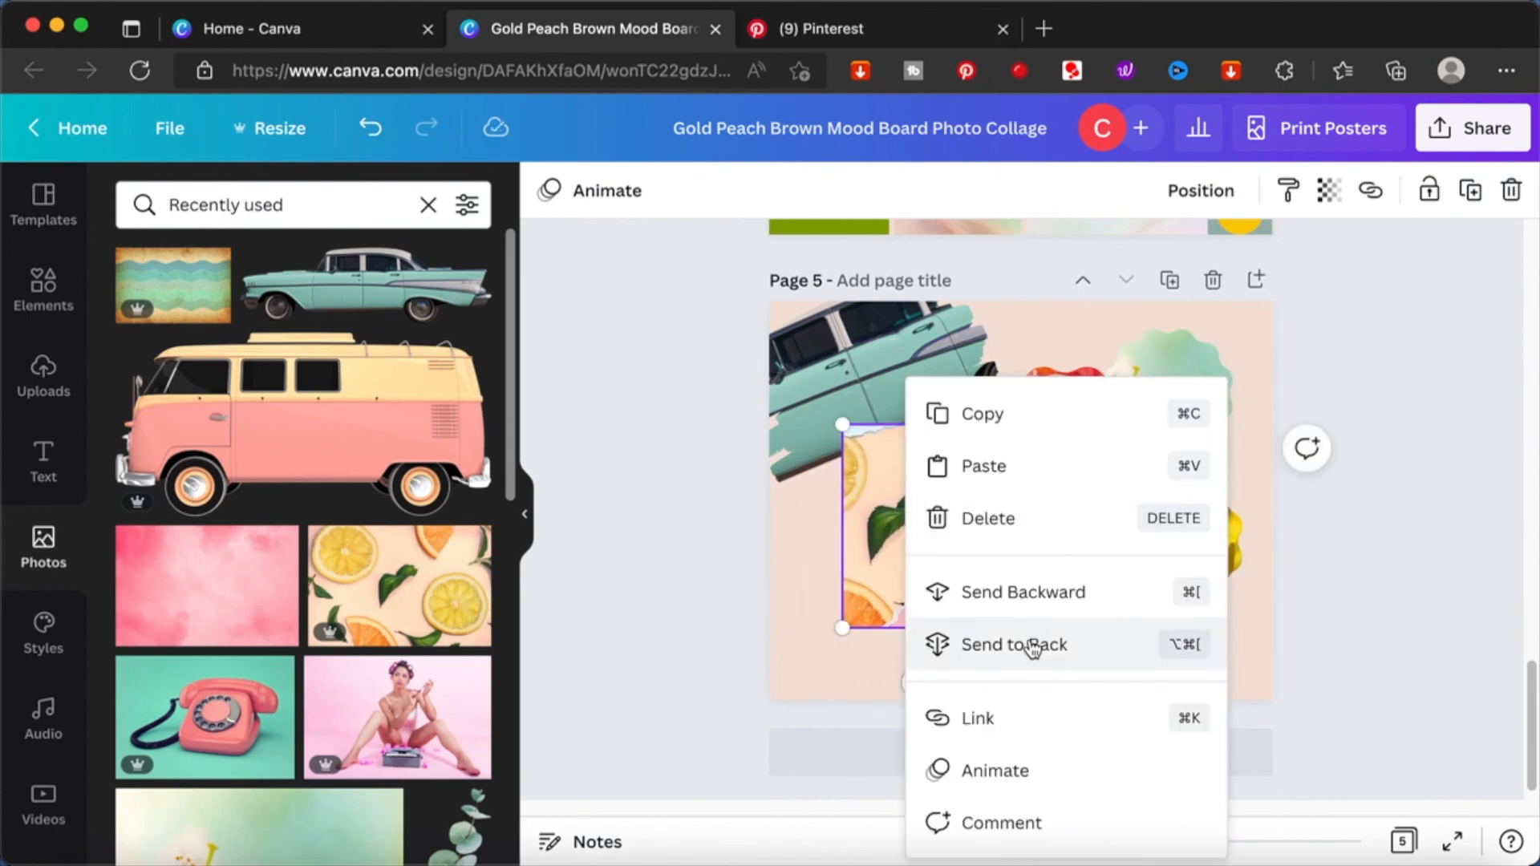
{"action": "left_click", "coordinate": [1026, 590]}
{"action": "left_click", "coordinate": [1459, 476]}
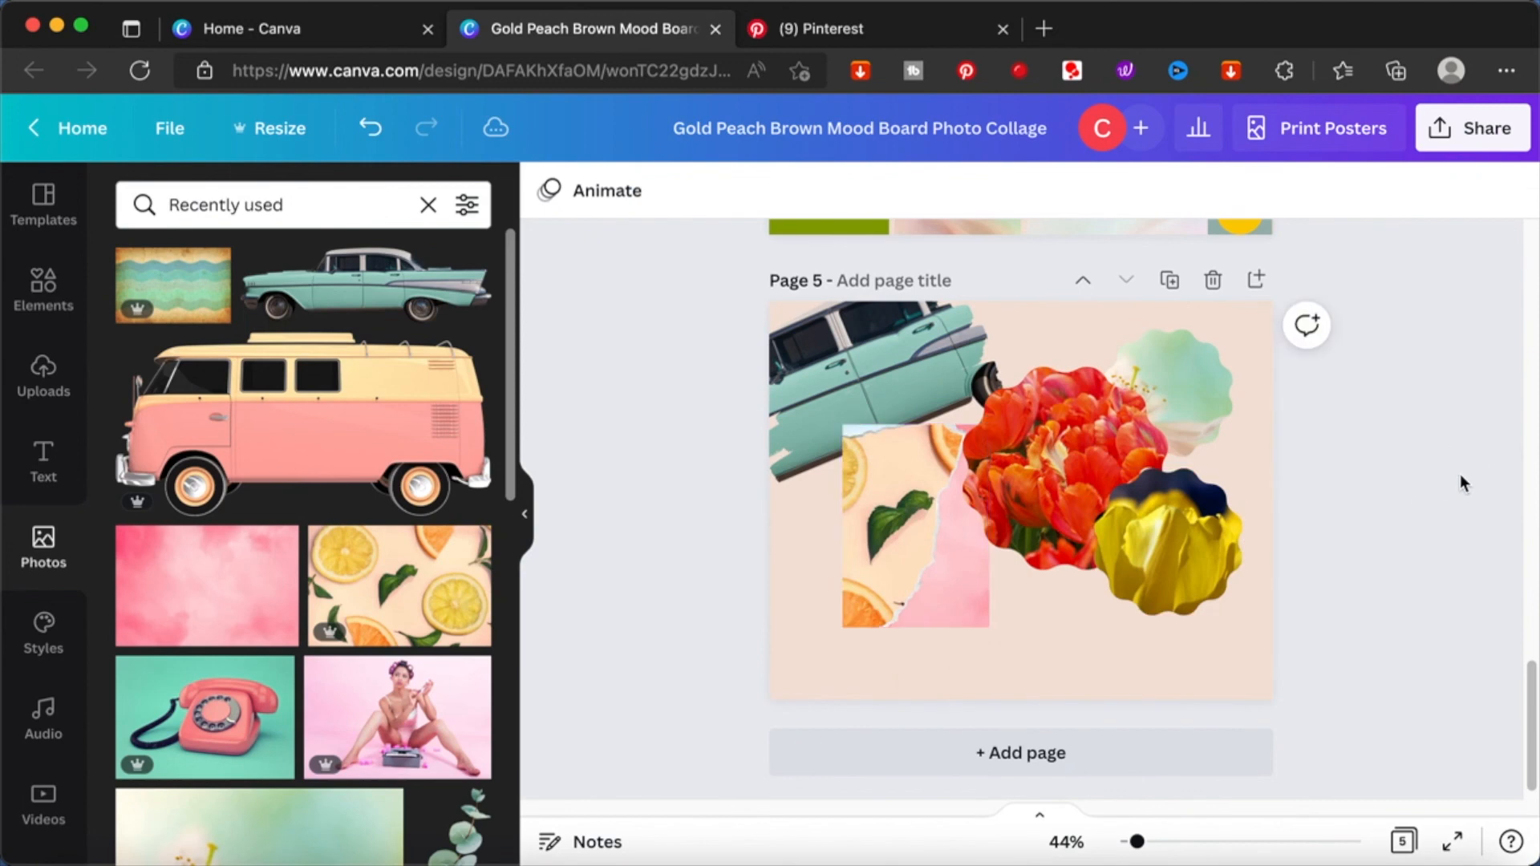
{"action": "scroll", "coordinate": [1460, 481], "scroll_direction": "up", "scroll_amount": 5}
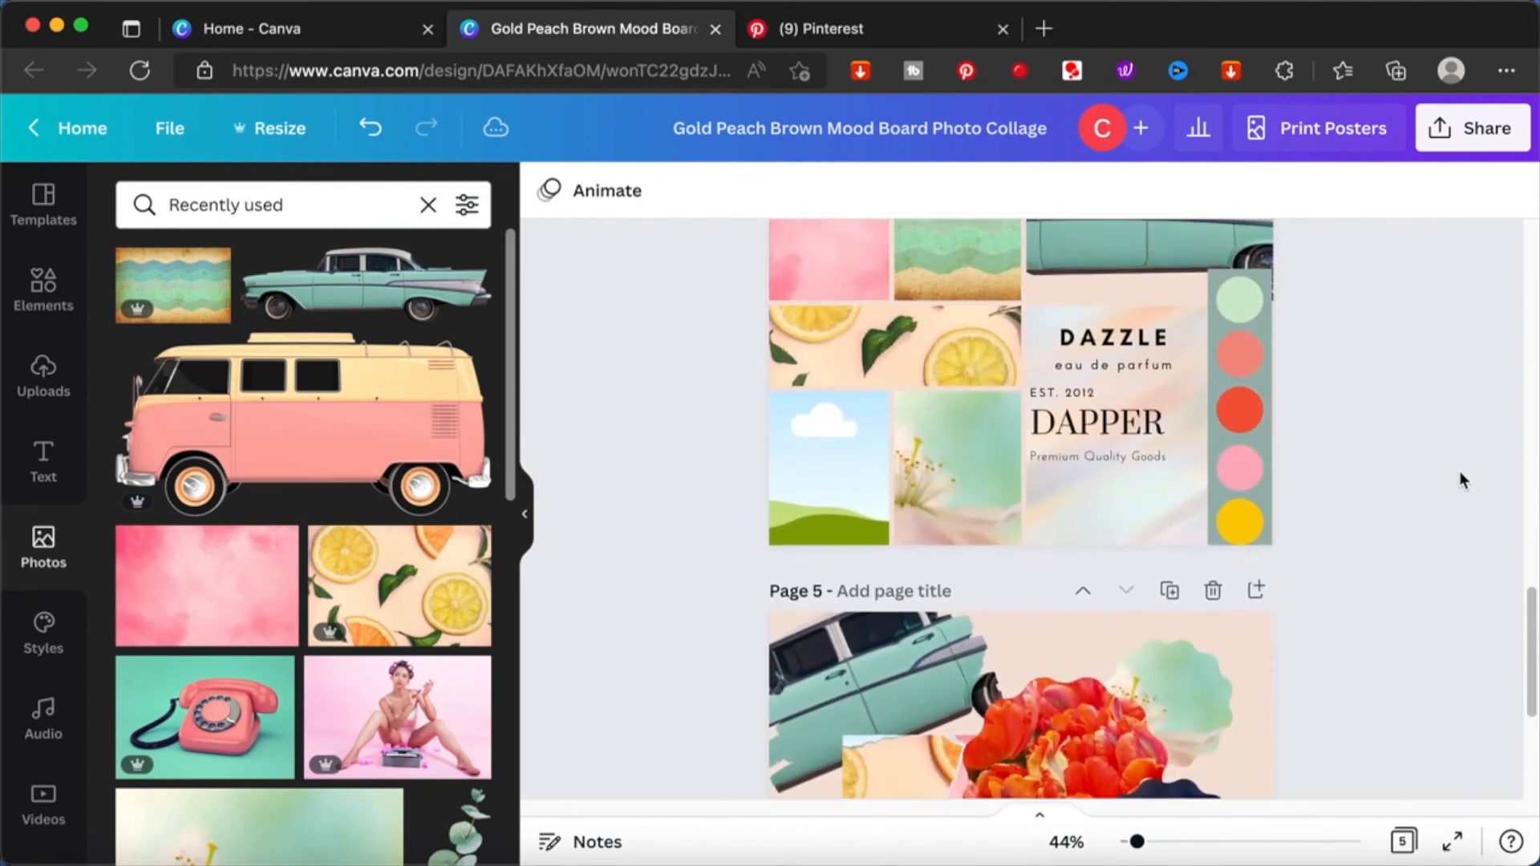
- Copy the color swatch strip from page 4 to page 5, turned horizontal along the page's lower-right edge
{"action": "left_click_drag", "start_coordinate": [1300, 517], "coordinate": [1248, 308]}
{"action": "scroll", "coordinate": [1248, 305], "scroll_direction": "down", "scroll_amount": 5}
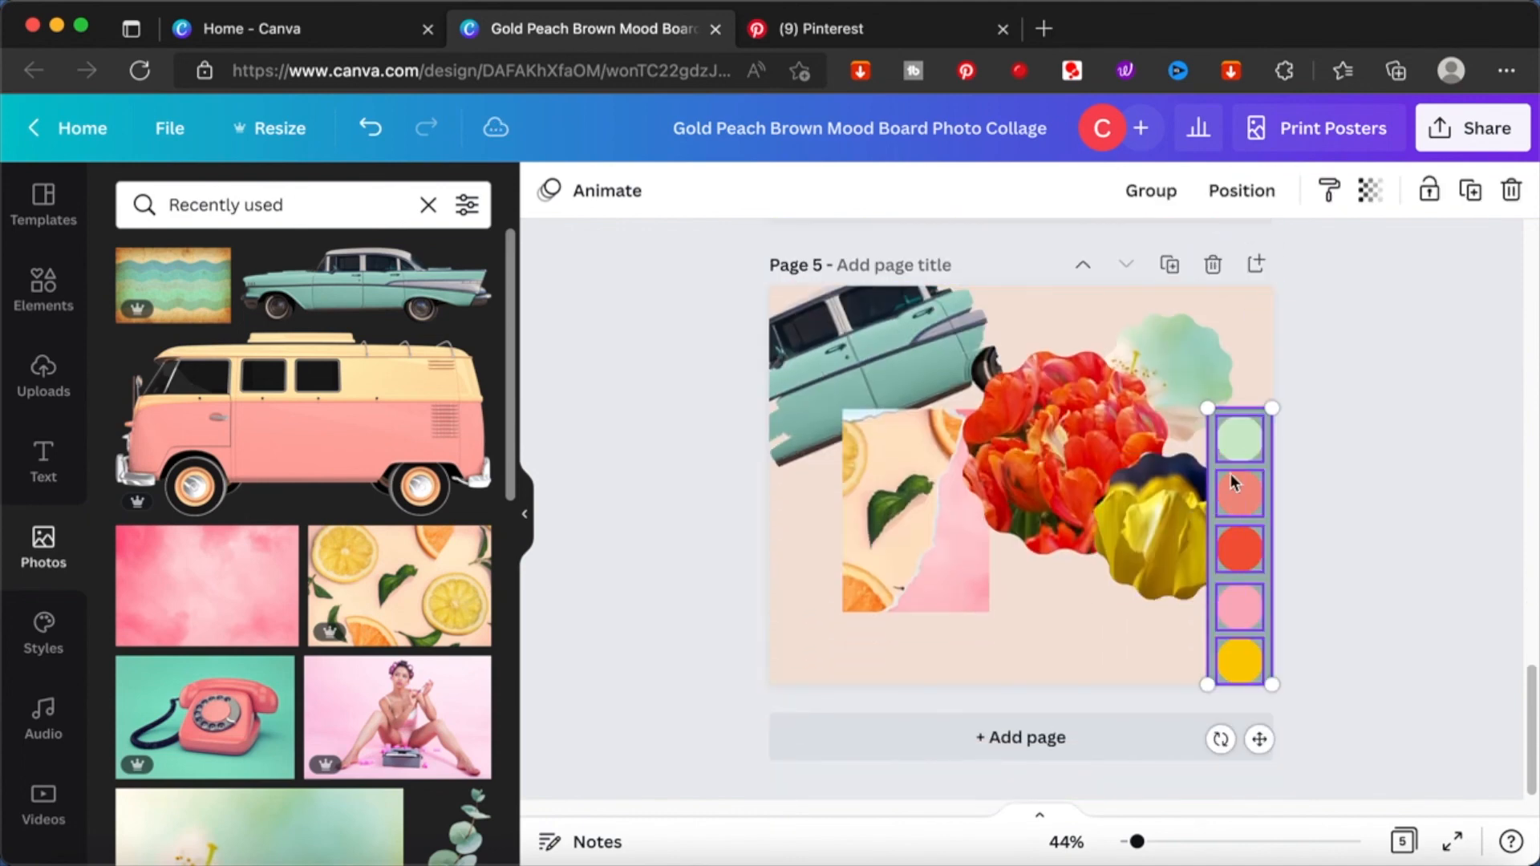
{"action": "left_click_drag", "start_coordinate": [1222, 738], "coordinate": [999, 533]}
{"action": "left_click_drag", "start_coordinate": [1285, 547], "coordinate": [1176, 663]}
- Delete the gray-green backing rectangle behind the color circles on page 5
{"action": "left_click", "coordinate": [1397, 498]}
{"action": "left_click", "coordinate": [1265, 677]}
{"action": "key", "text": "Delete"}
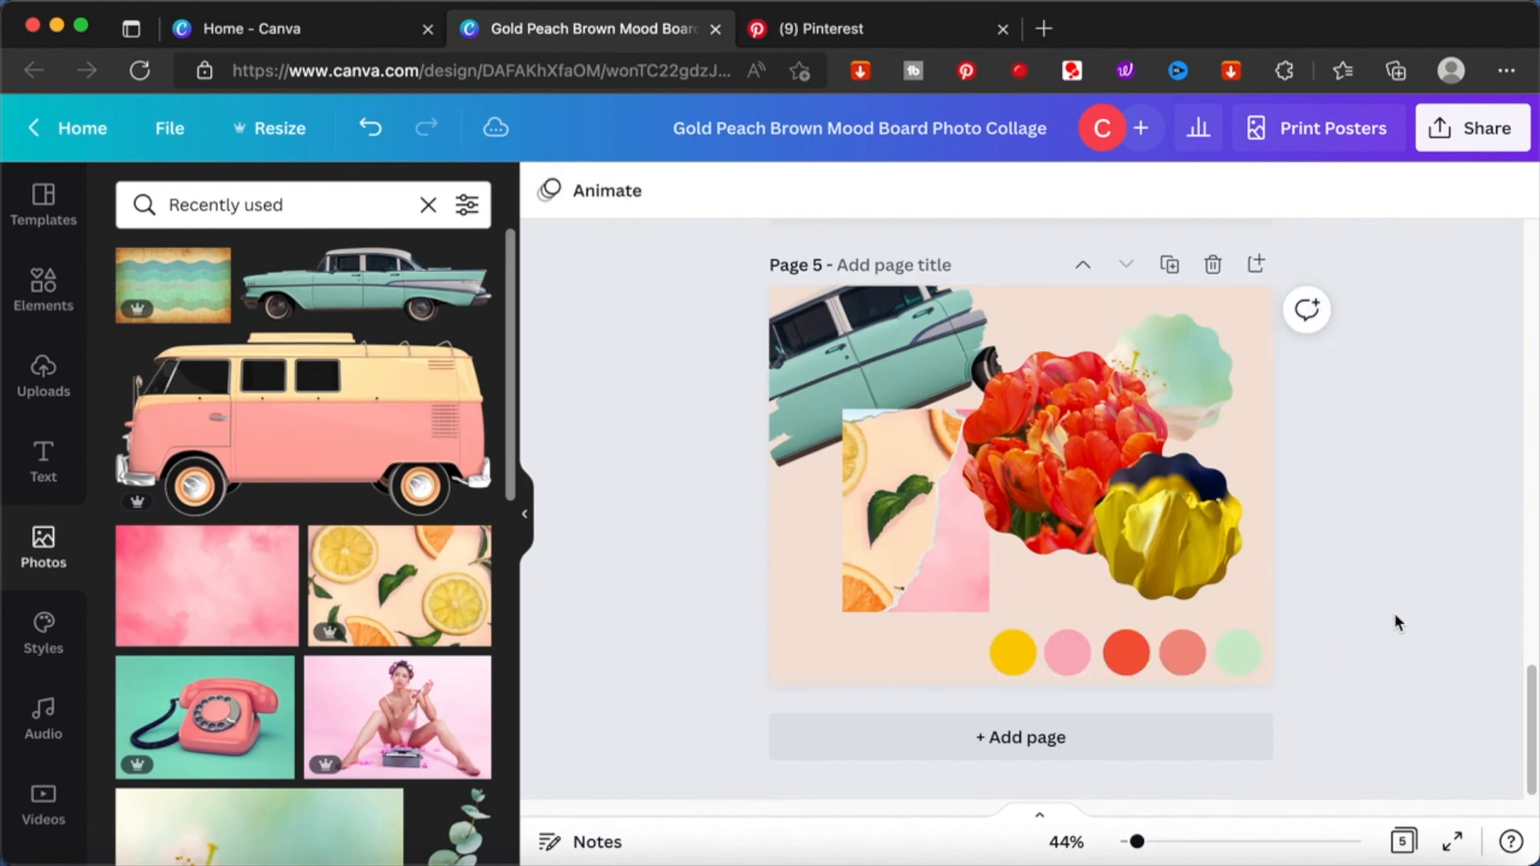
- Copy the DAPPER text group from page 4 to page 5 and place it in the page's lower-left corner
{"action": "scroll", "coordinate": [990, 290], "scroll_direction": "up", "scroll_amount": 3}
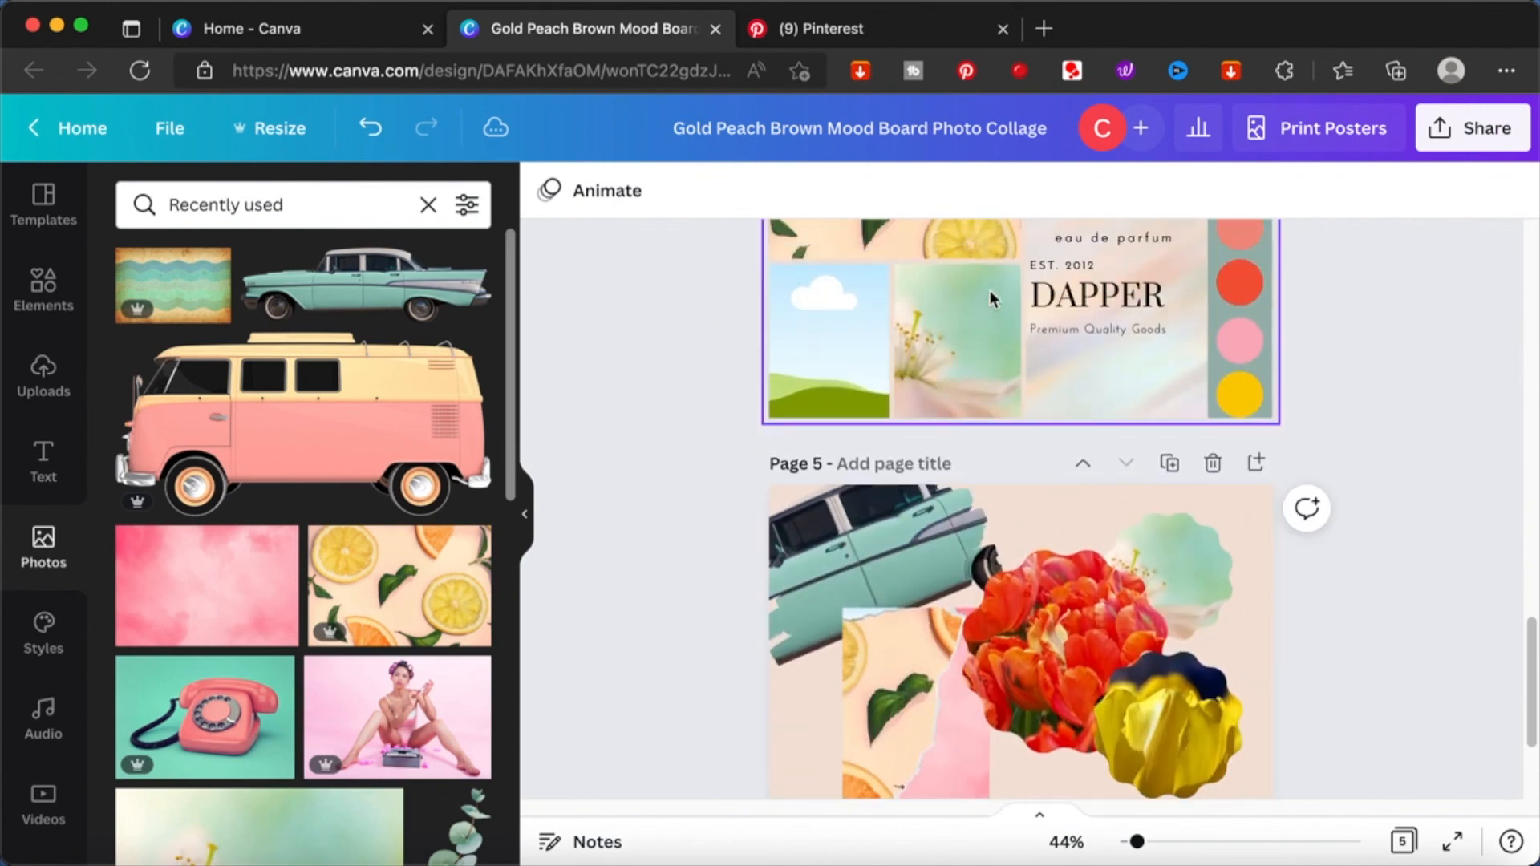
{"action": "left_click", "coordinate": [1097, 277]}
{"action": "key", "text": "ctrl+c"}
{"action": "scroll", "coordinate": [1098, 277], "scroll_direction": "down", "scroll_amount": 3}
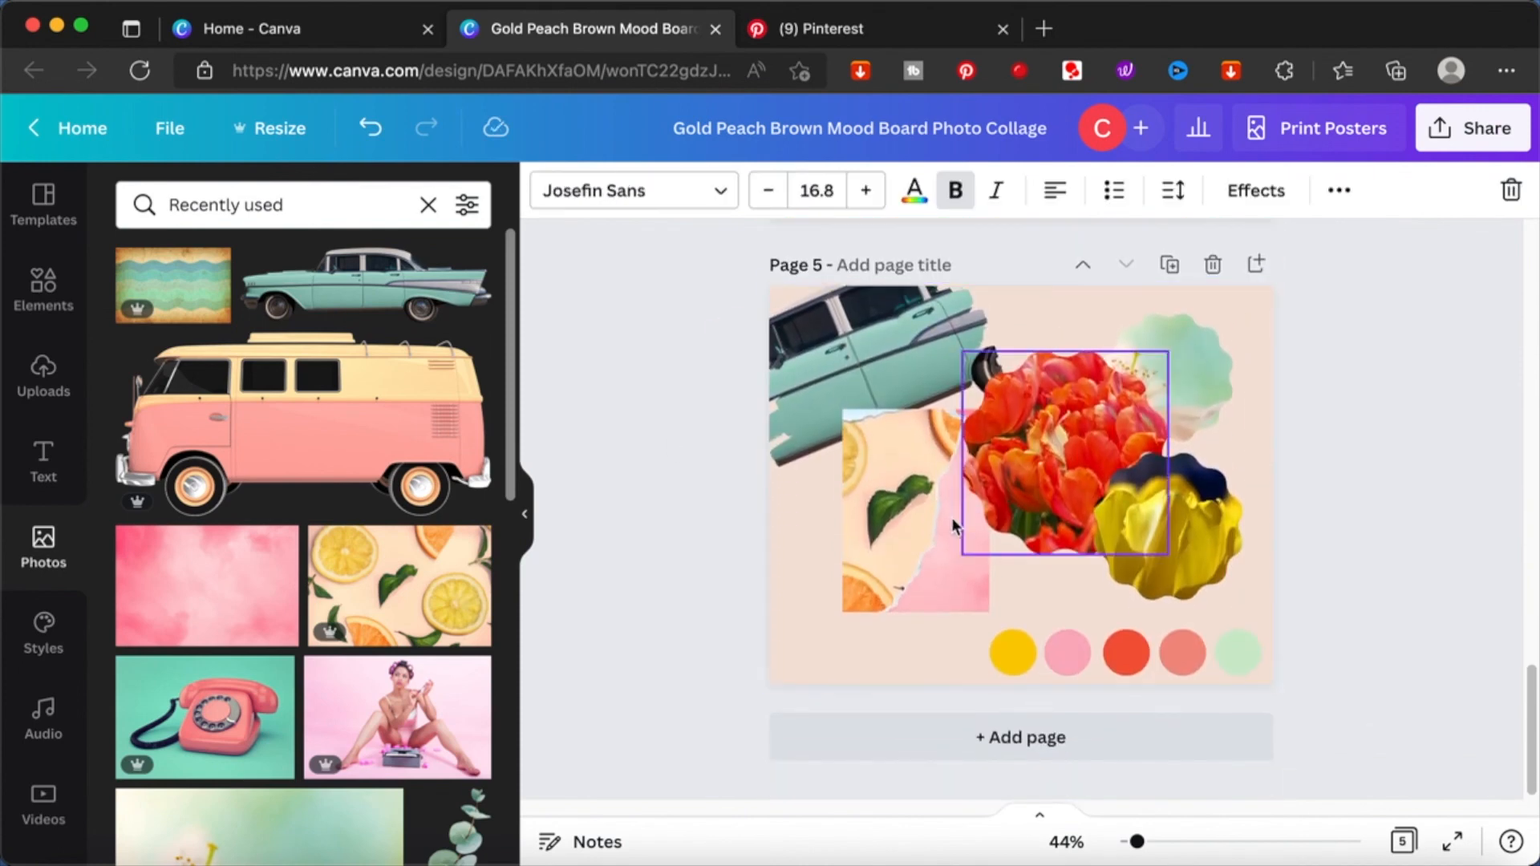
{"action": "key", "text": "ctrl+v"}
{"action": "left_click_drag", "start_coordinate": [1066, 534], "coordinate": [816, 607]}
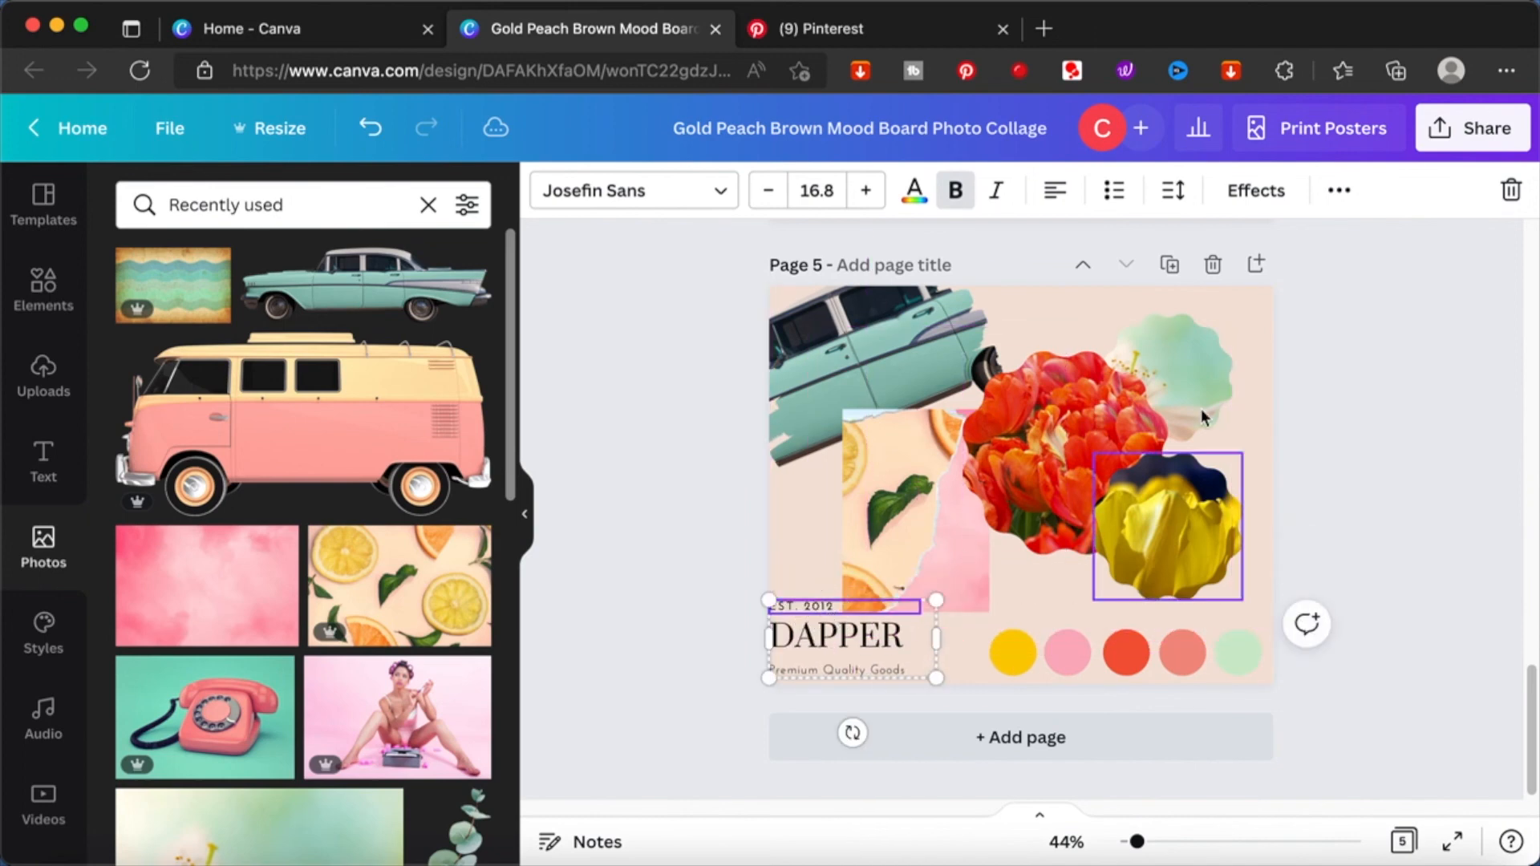
- Copy the DAZZLE eau de parfum text group from page 4 to page 5
{"action": "scroll", "coordinate": [1091, 219], "scroll_direction": "up", "scroll_amount": 2}
{"action": "scroll", "coordinate": [1091, 219], "scroll_direction": "up", "scroll_amount": 2}
{"action": "left_click", "coordinate": [1097, 306]}
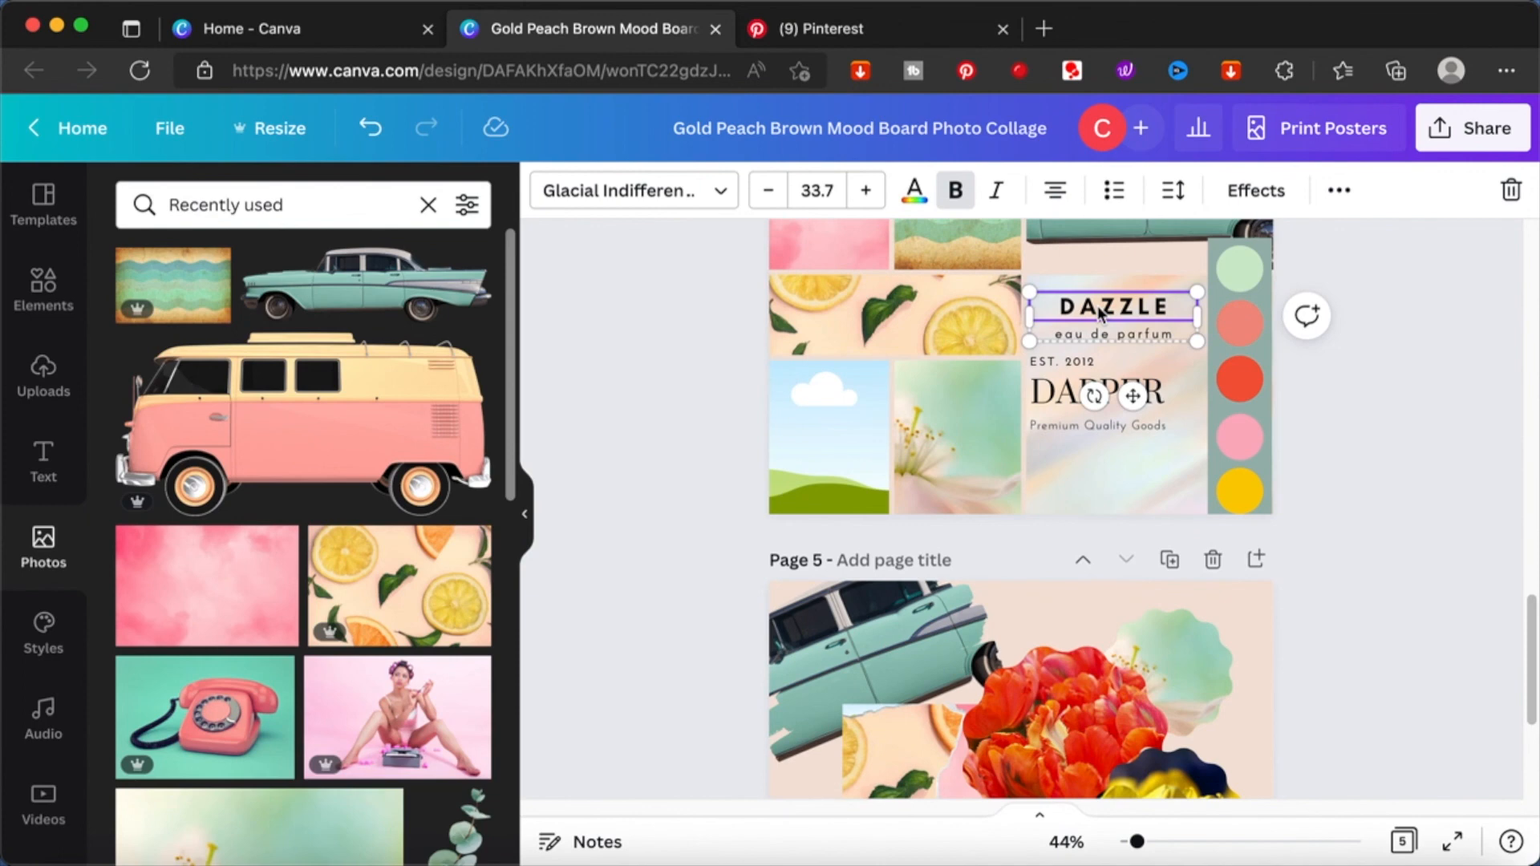
{"action": "scroll", "coordinate": [1097, 306], "scroll_direction": "down", "scroll_amount": 4}
{"action": "left_click", "coordinate": [1084, 266]}
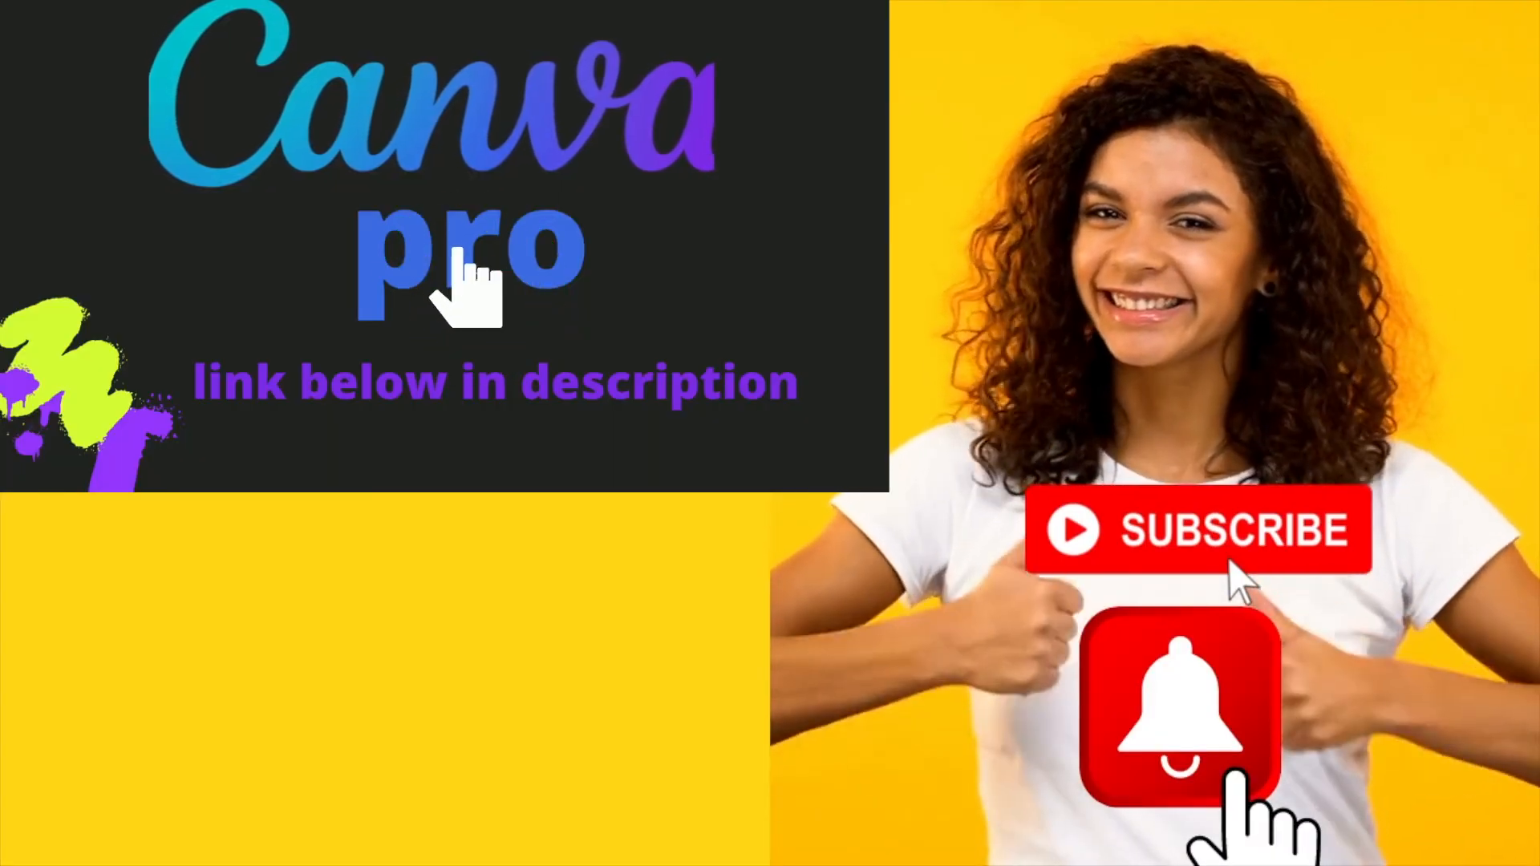